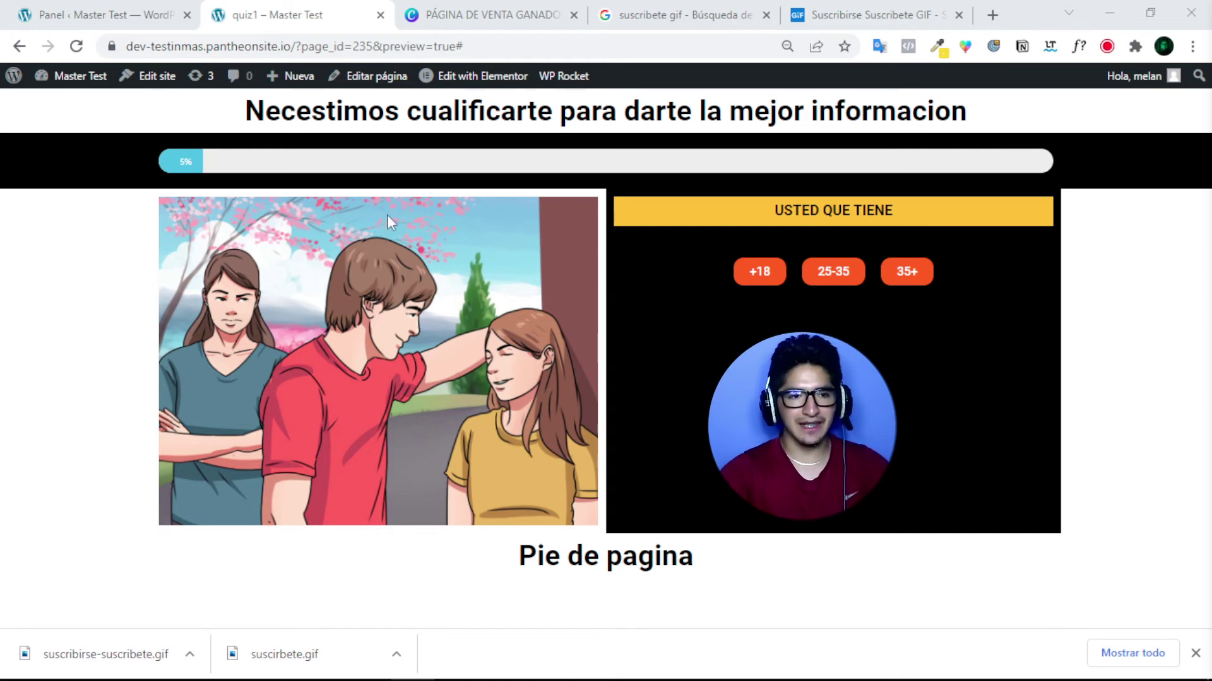
drag(422, 112, 752, 104)
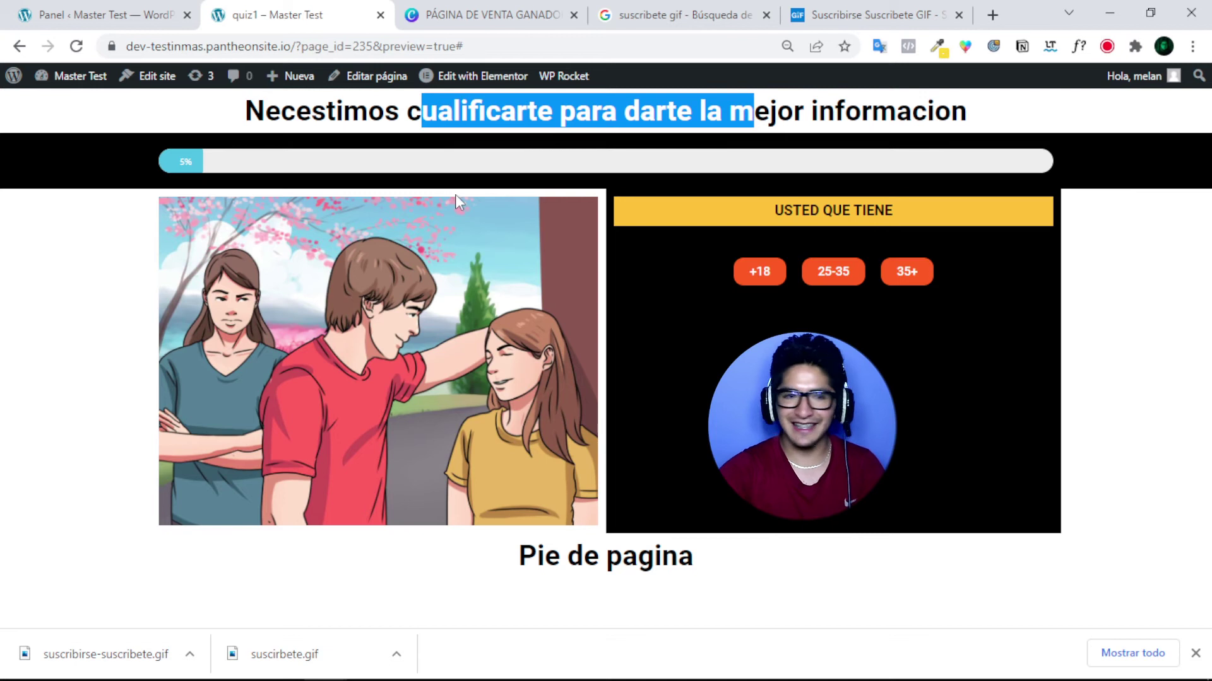
Step: Move the "vsl quiz 1" page to the trash from the WordPress pages list
click(95, 14)
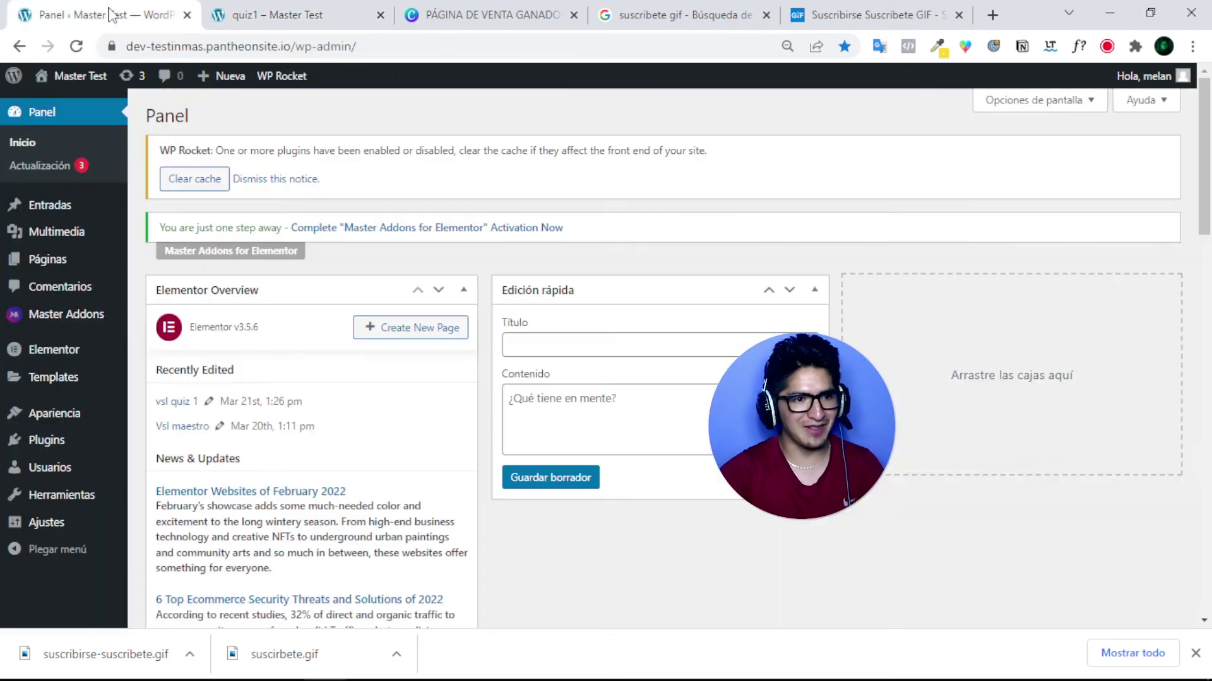
click(47, 260)
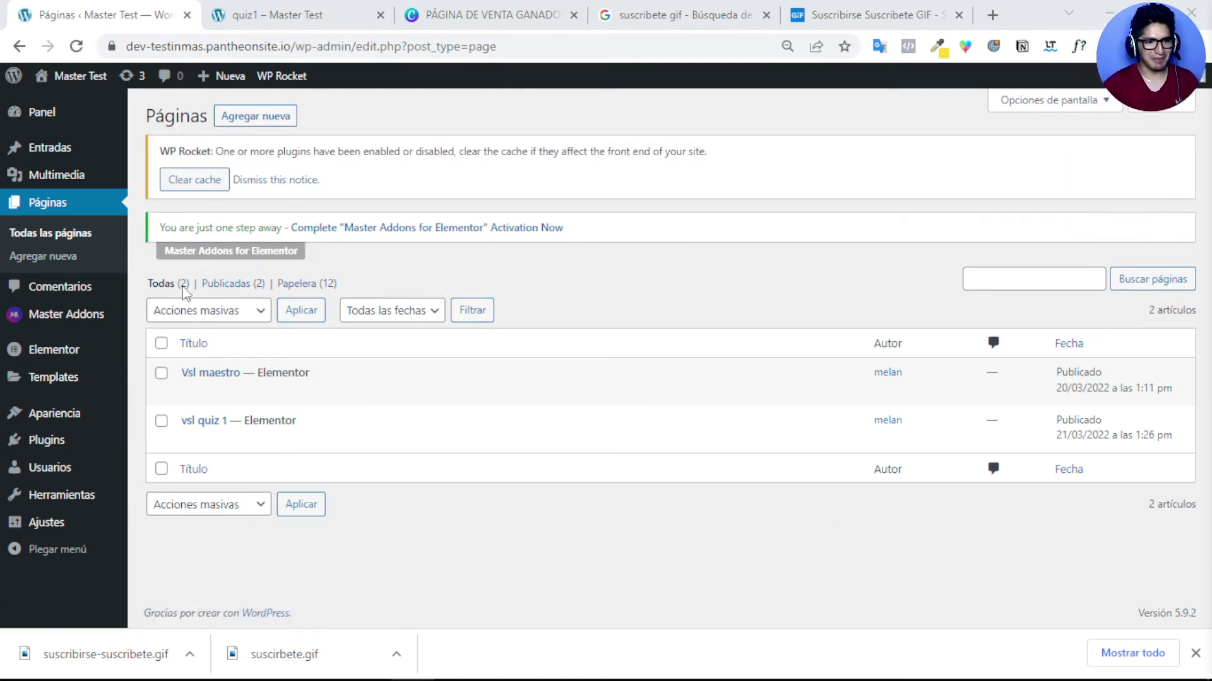
click(162, 422)
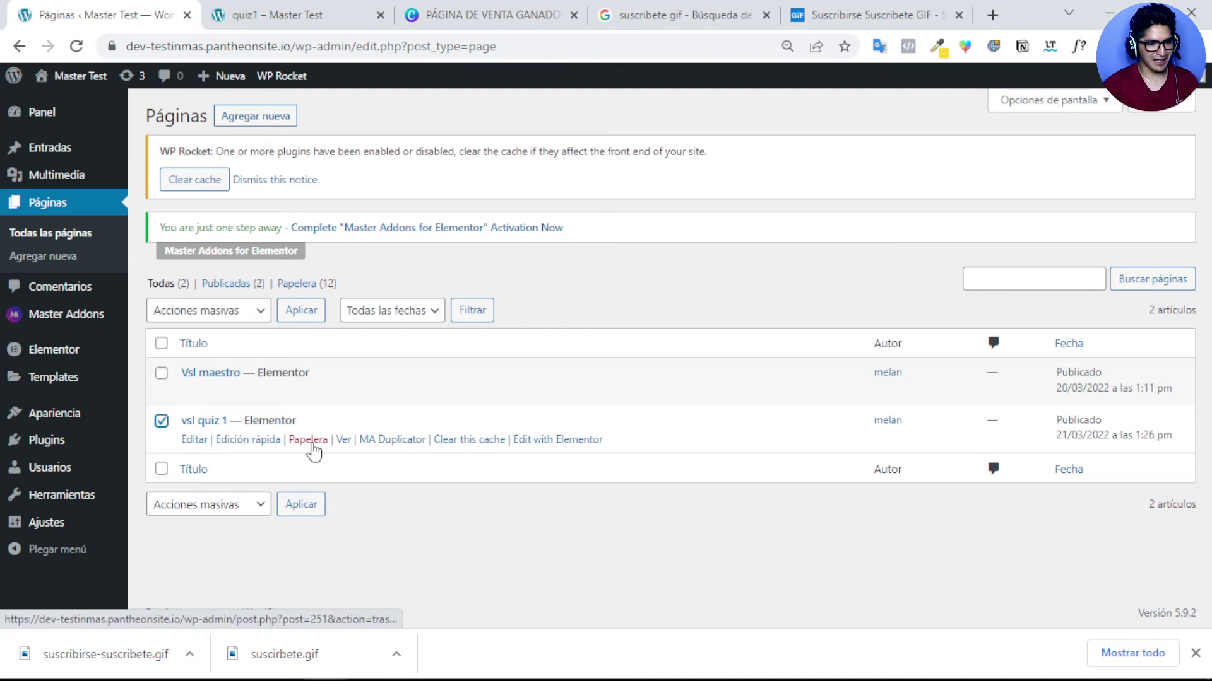
click(311, 441)
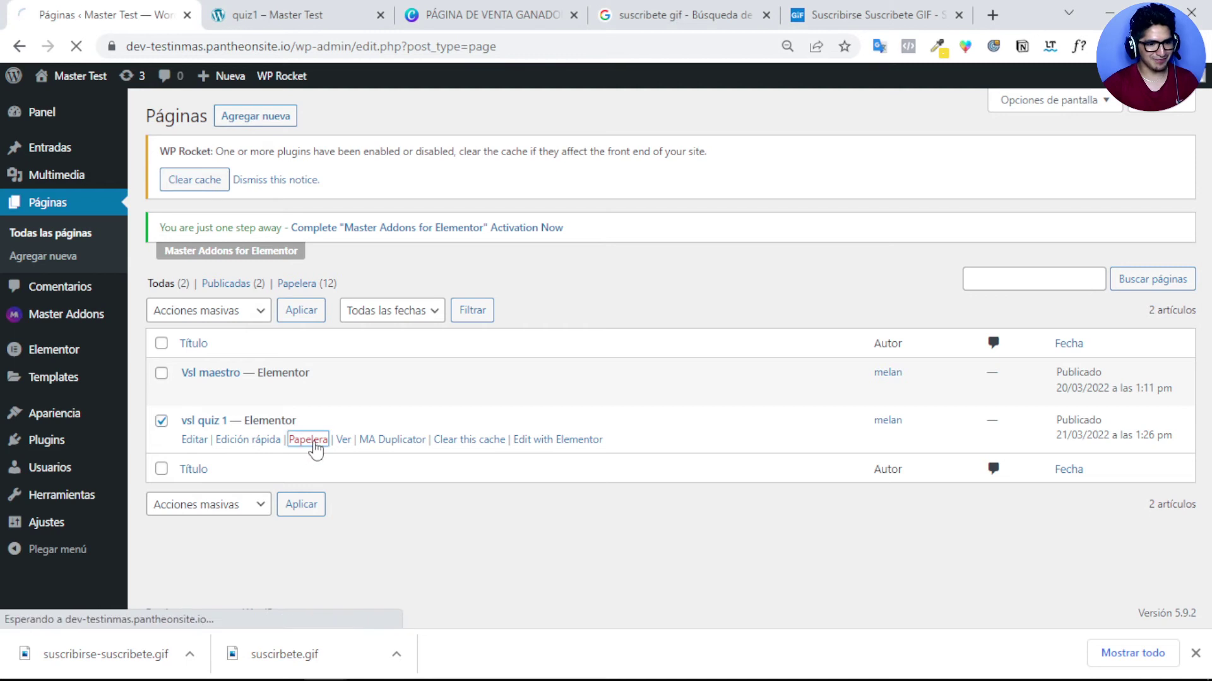
Step: Create a new page titled "quiz 1 vsl" that uses the Elementor Canvas template
click(258, 120)
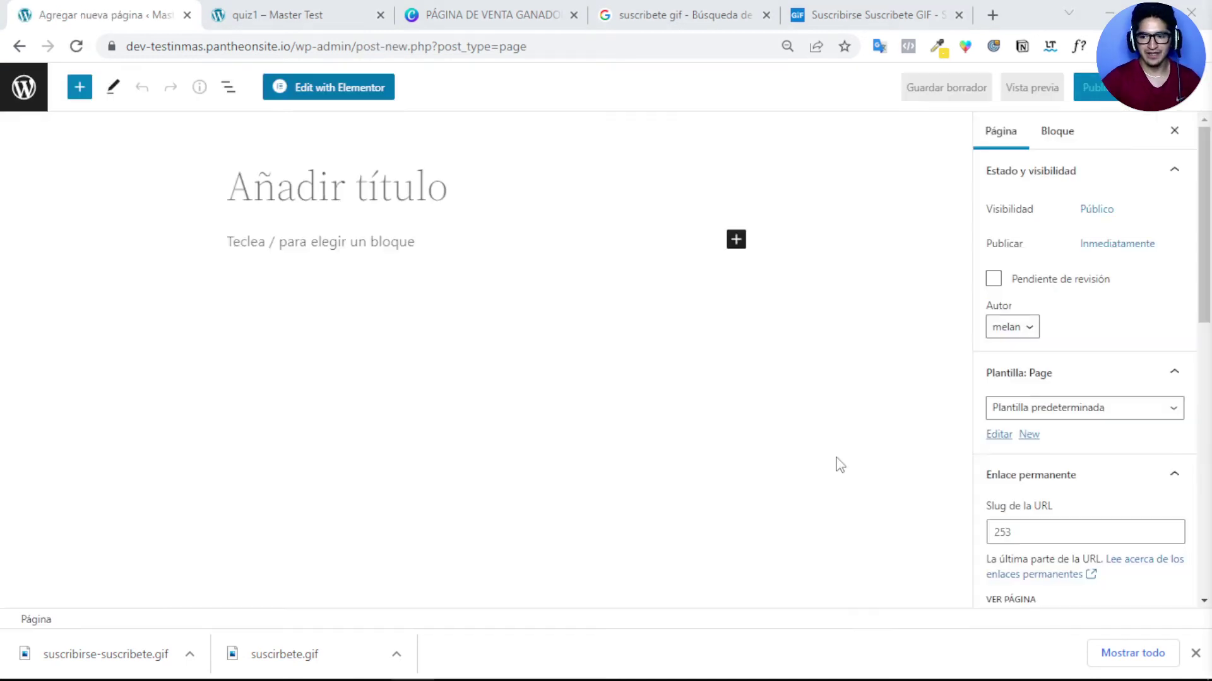
text(qu)
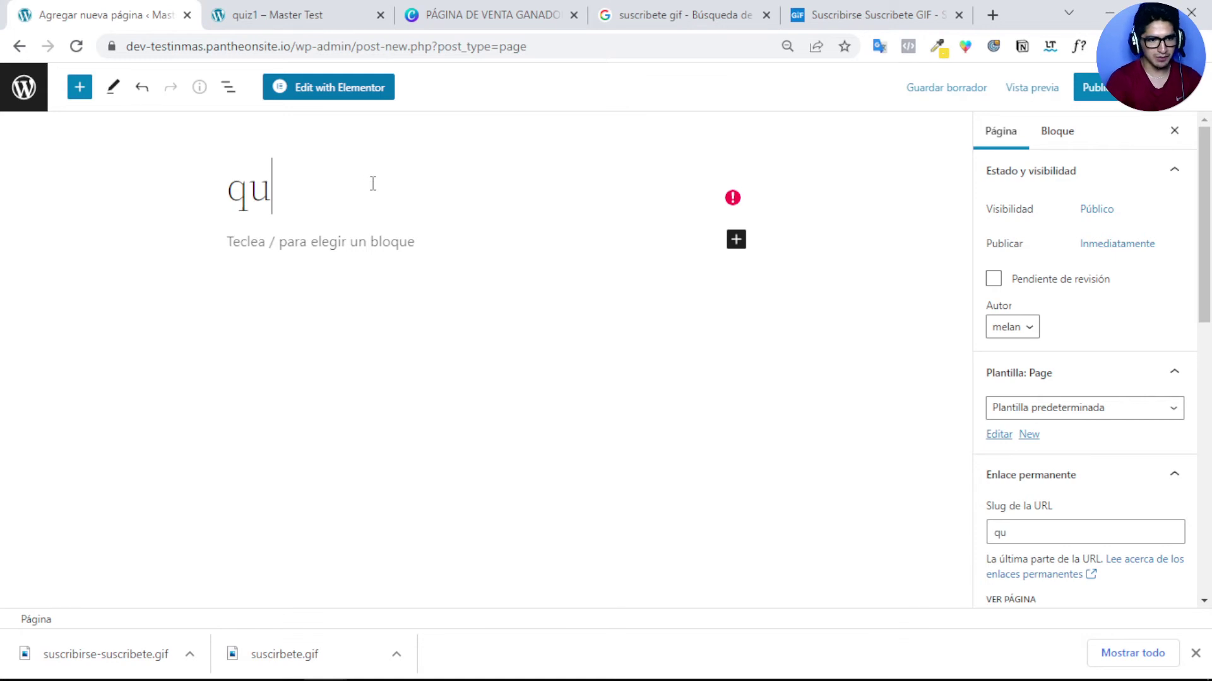
text(iz 1 vsl)
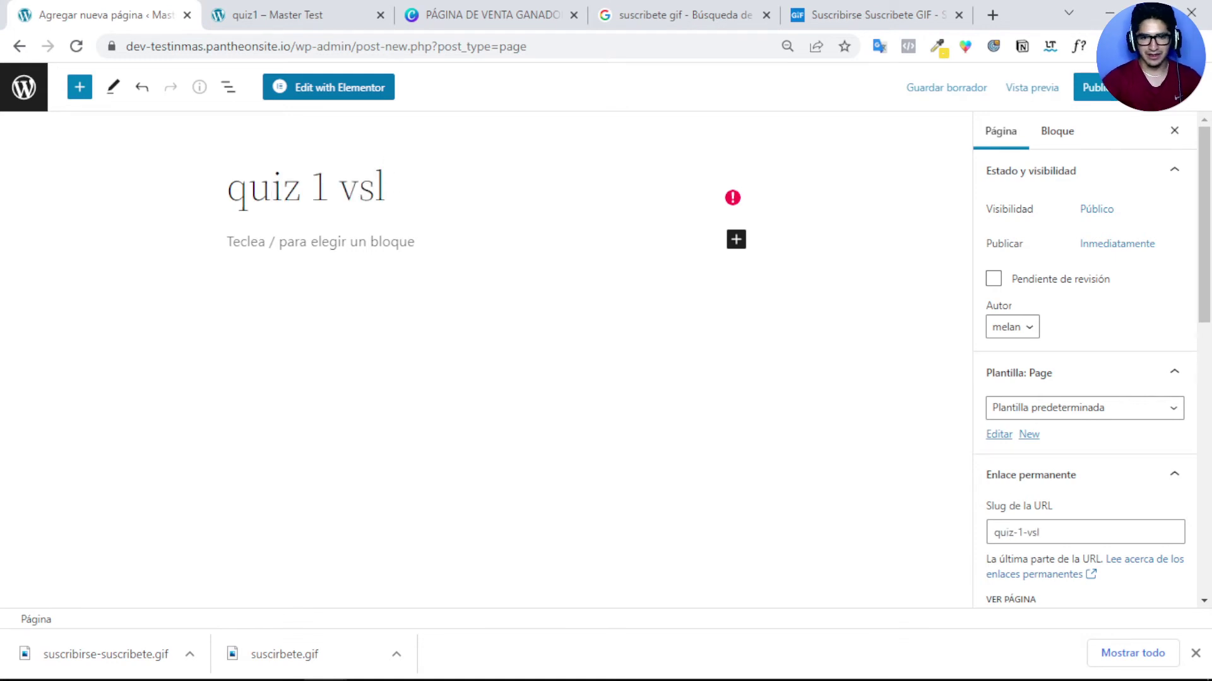
click(1060, 409)
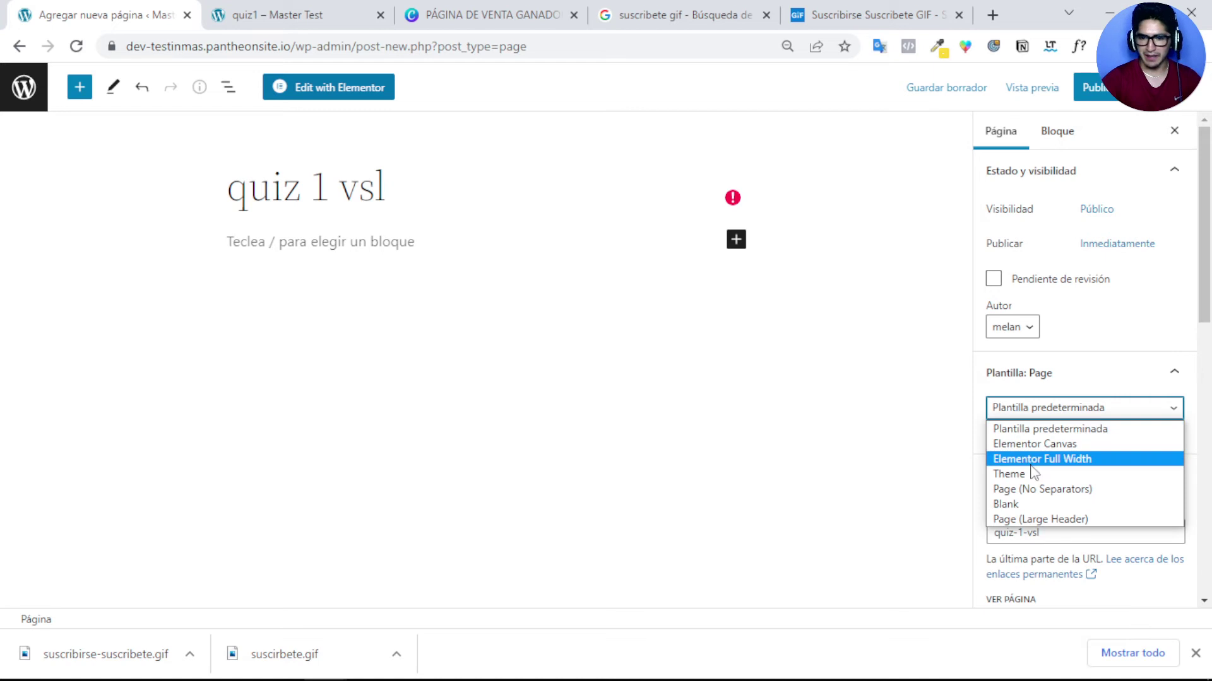
click(1064, 444)
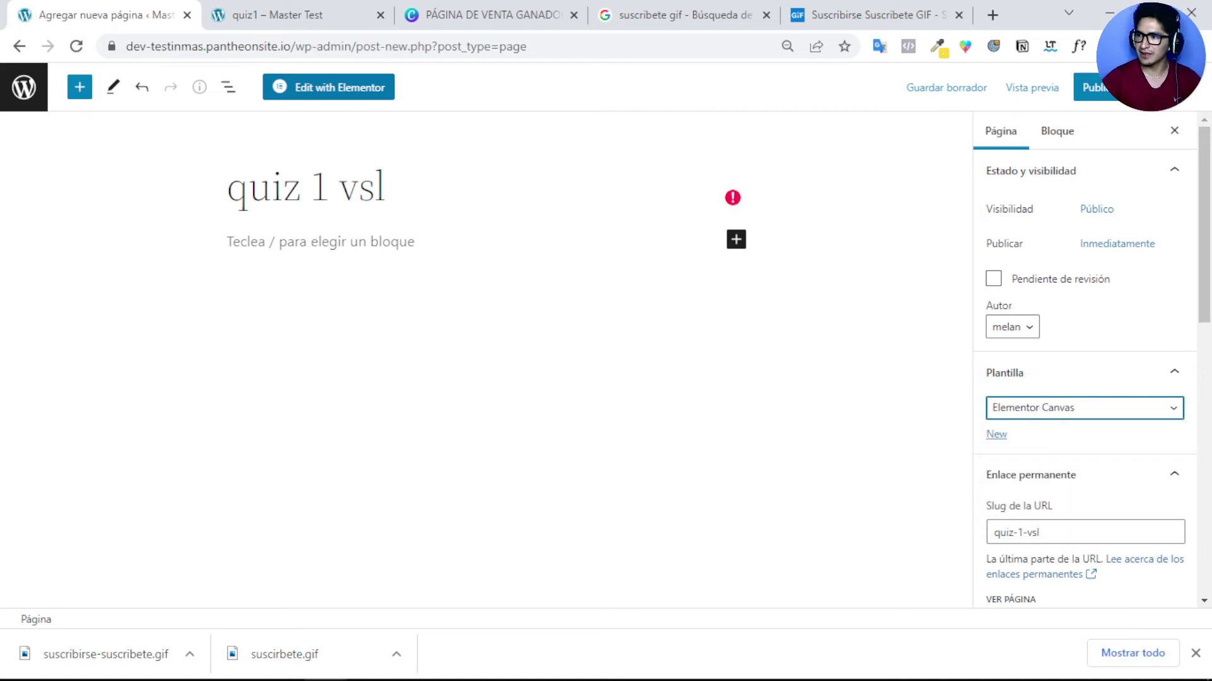
Step: Publish the new page and open it for editing with Elementor
click(1105, 92)
click(1062, 98)
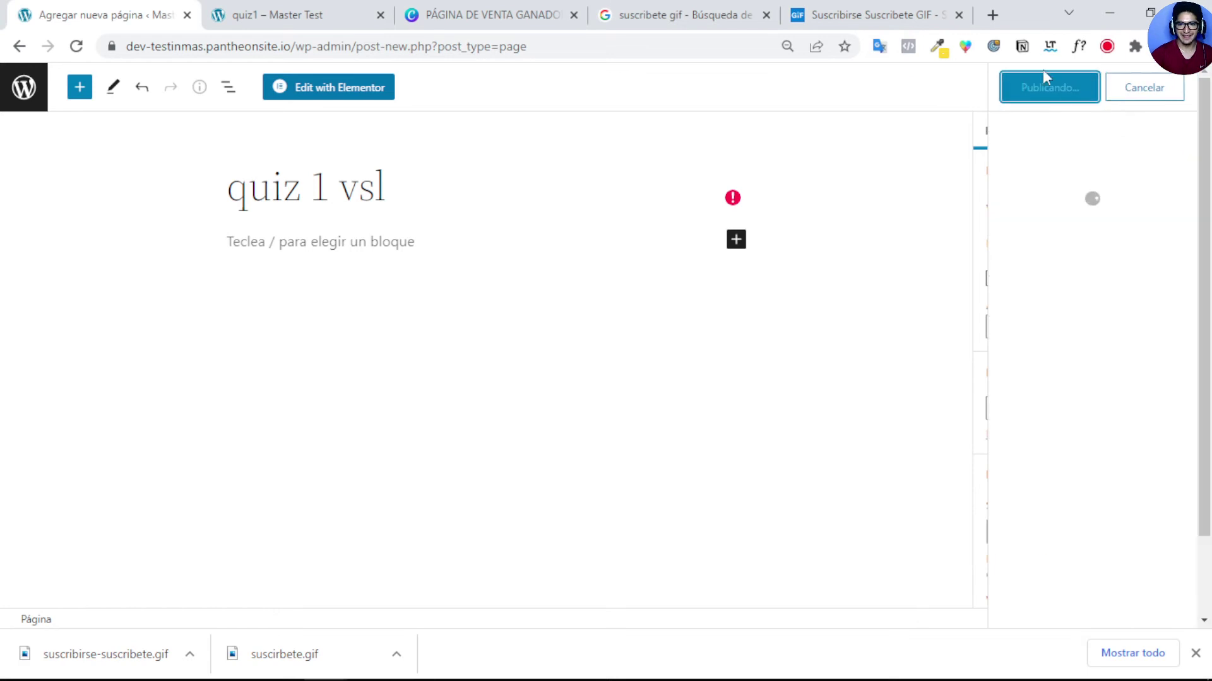
click(330, 97)
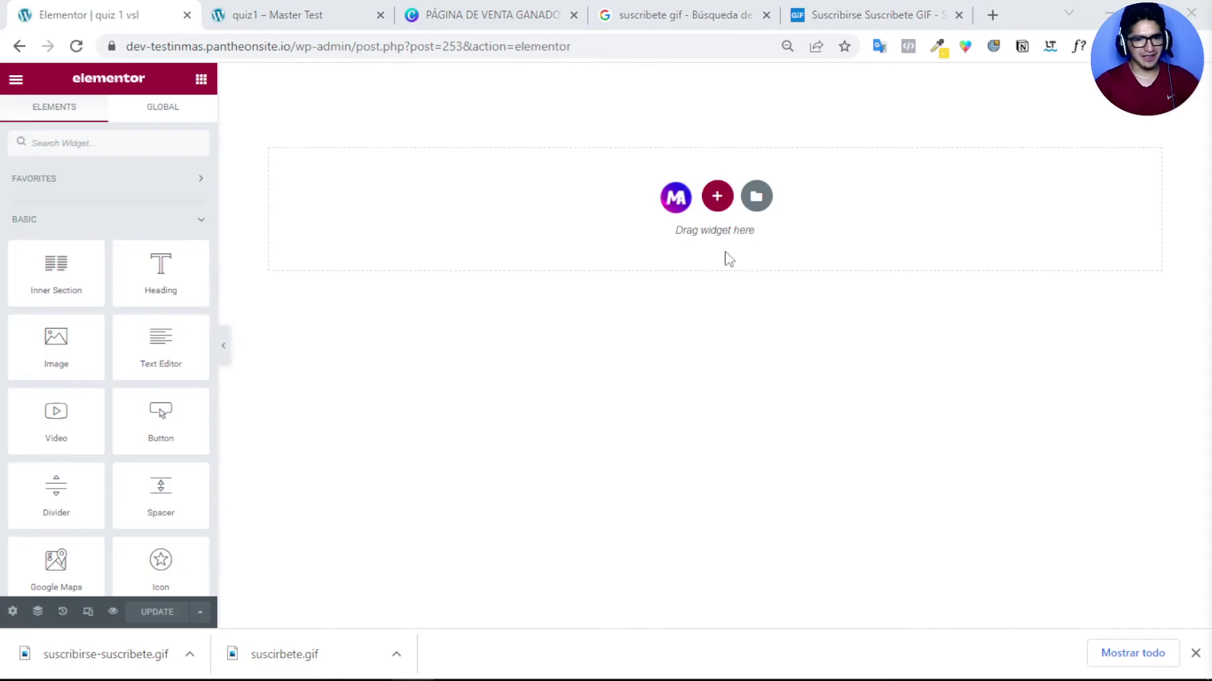
Step: Add a single-column section to the empty page and place a Heading widget in it
click(717, 197)
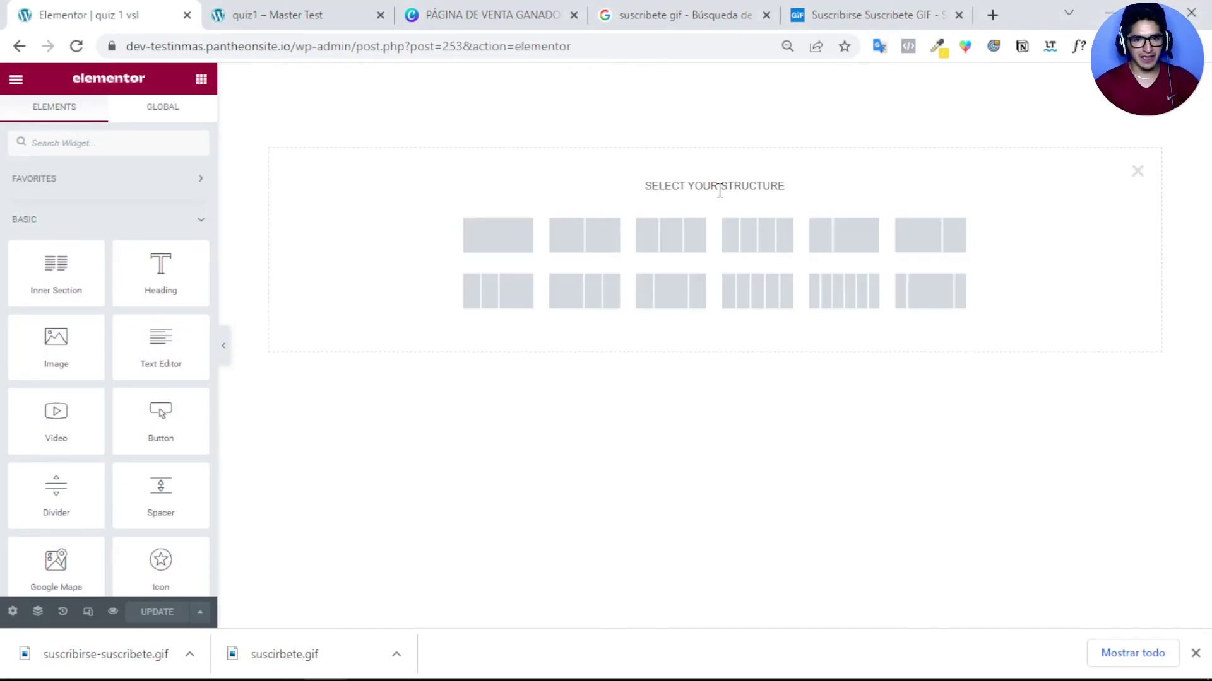
click(510, 244)
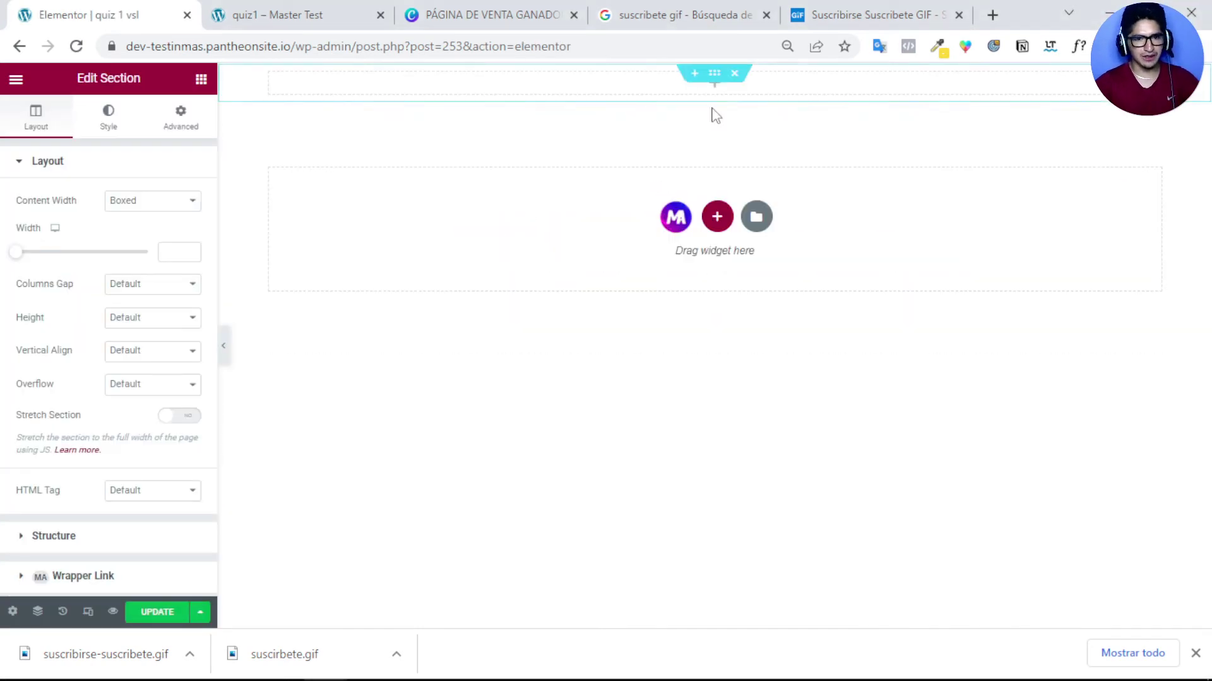
click(681, 95)
drag(188, 270, 656, 76)
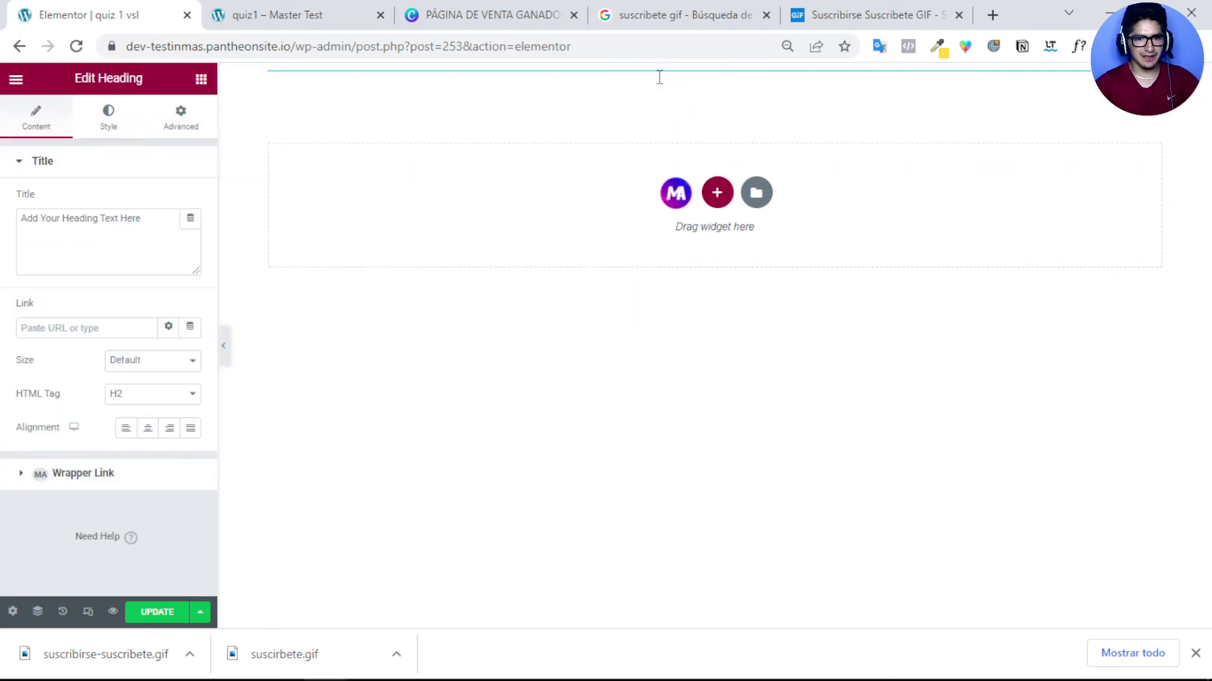
Step: Set the heading's text color to black (#000000)
click(110, 115)
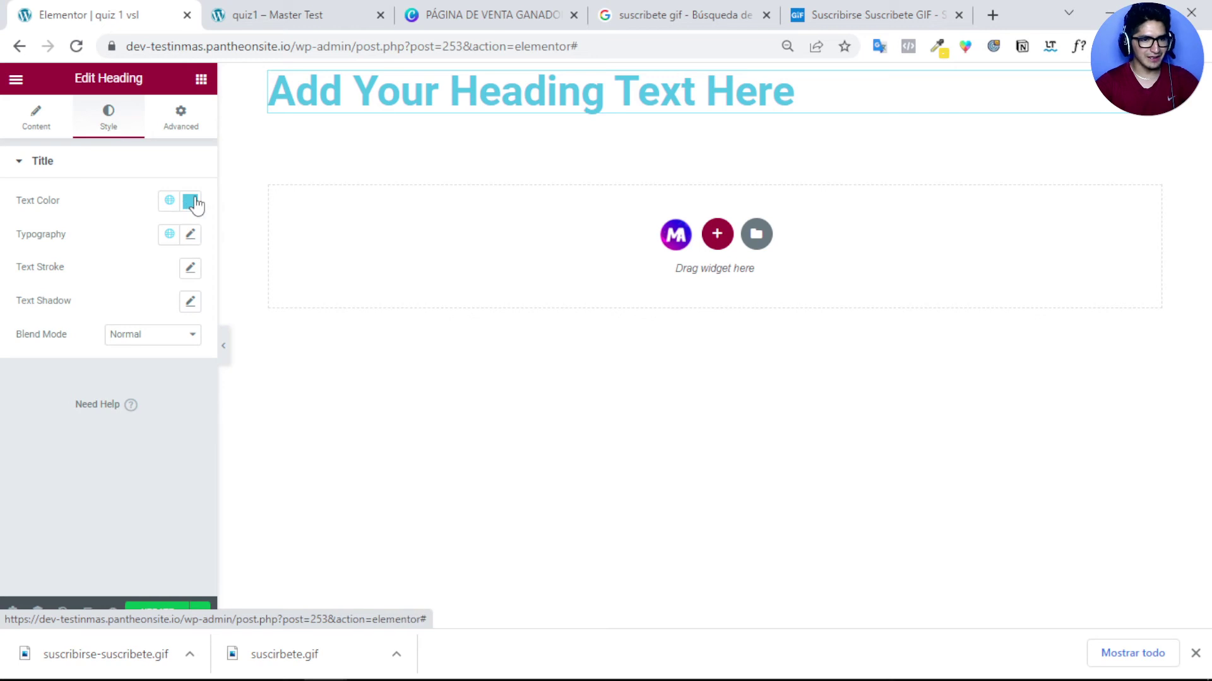
click(190, 202)
drag(133, 343, 84, 420)
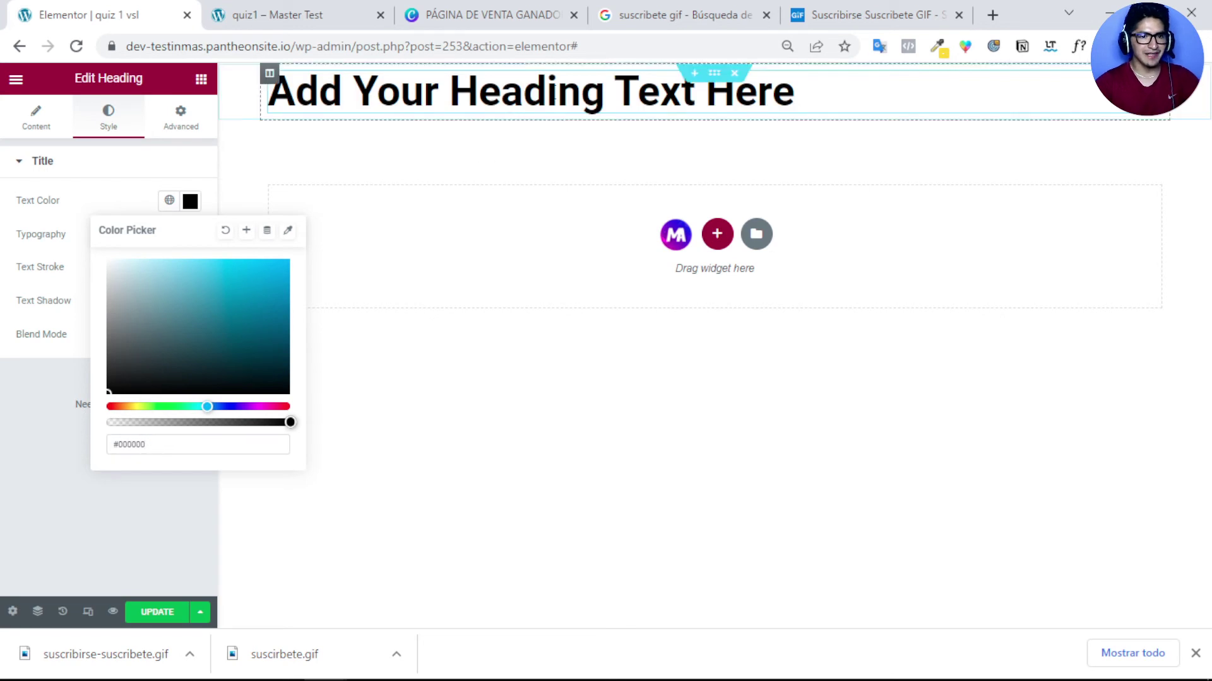
Step: Replace the heading's text with "promesa o titulo" and center-align it
triple_click(554, 91)
text(pro)
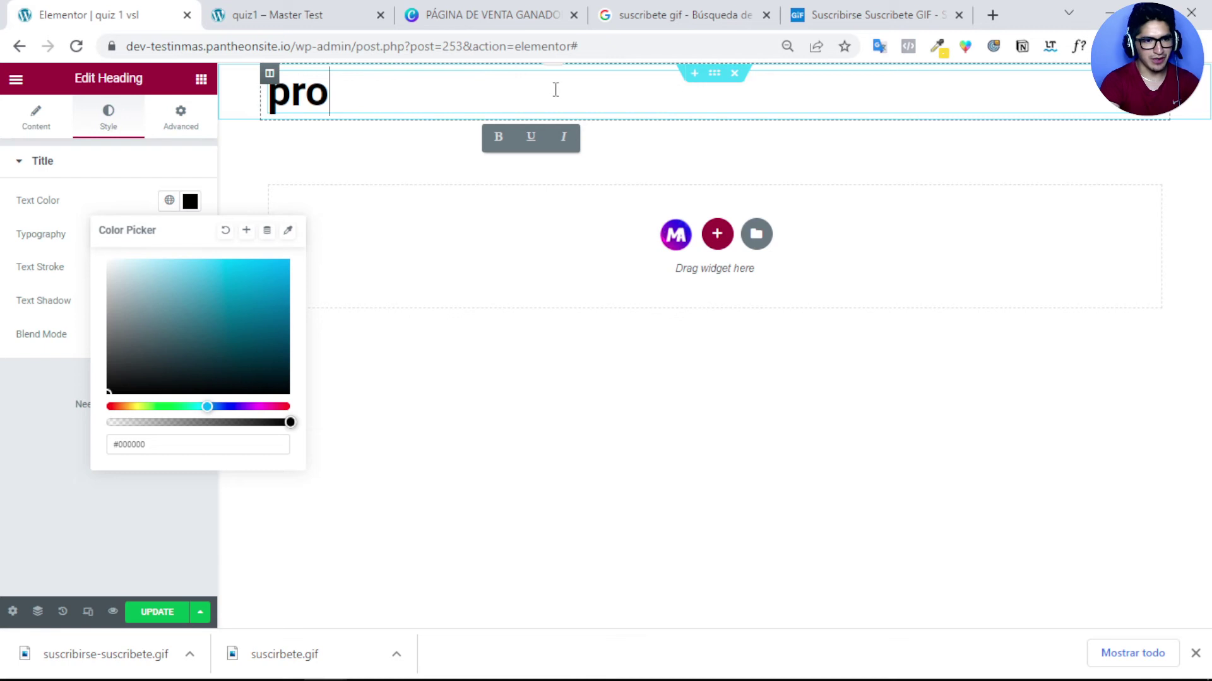
text(mesa o titulo)
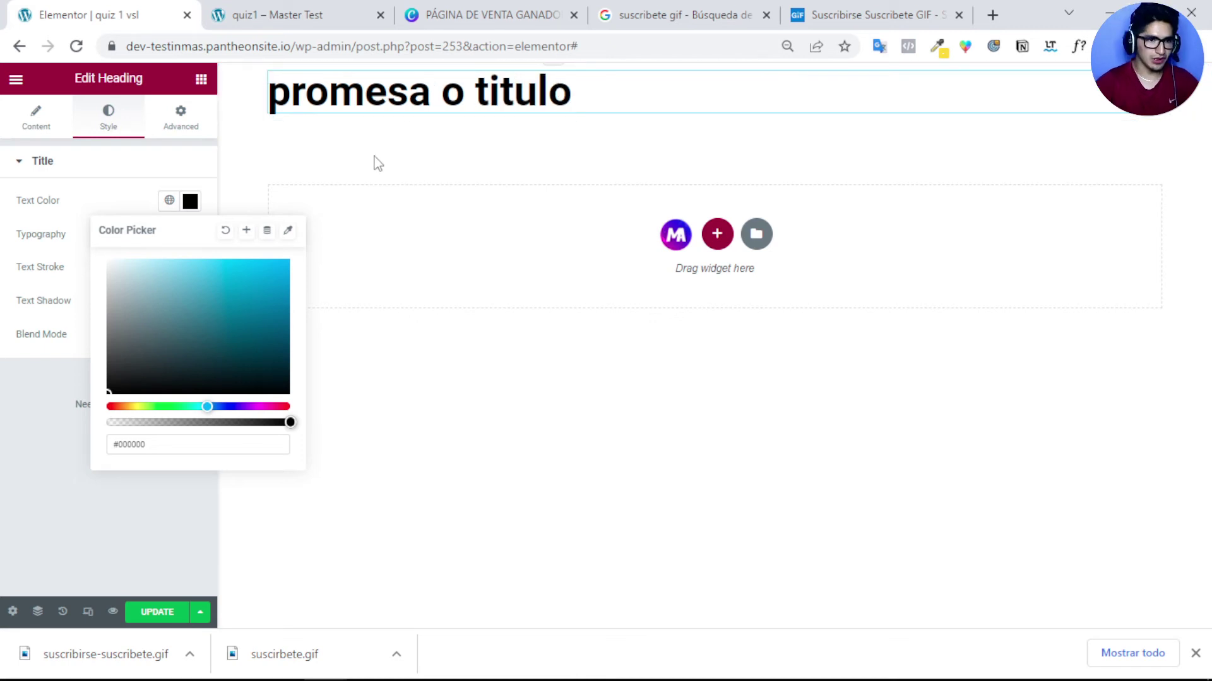
click(193, 172)
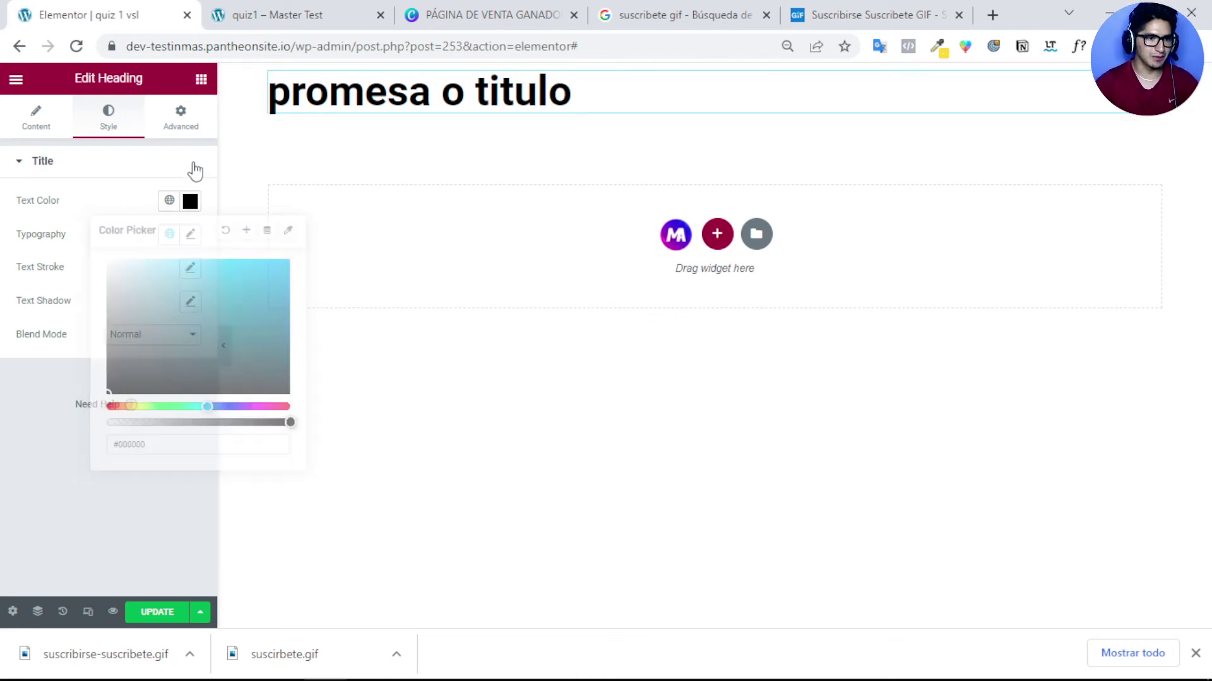
click(132, 175)
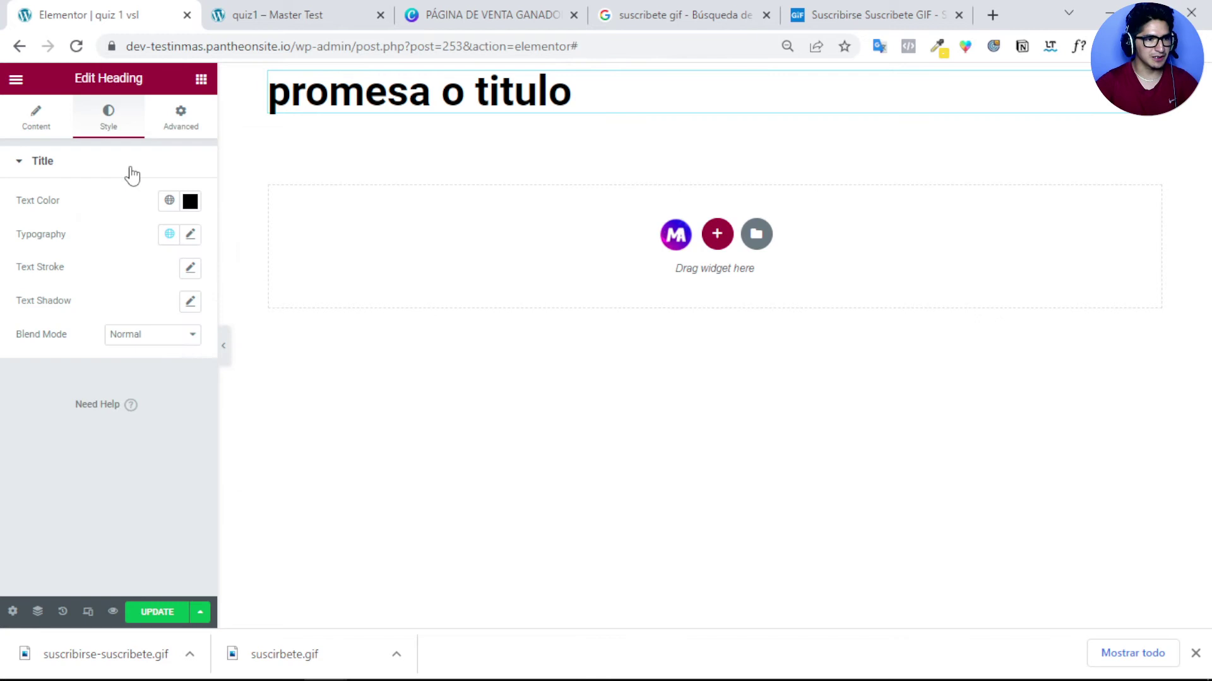
click(43, 128)
click(148, 430)
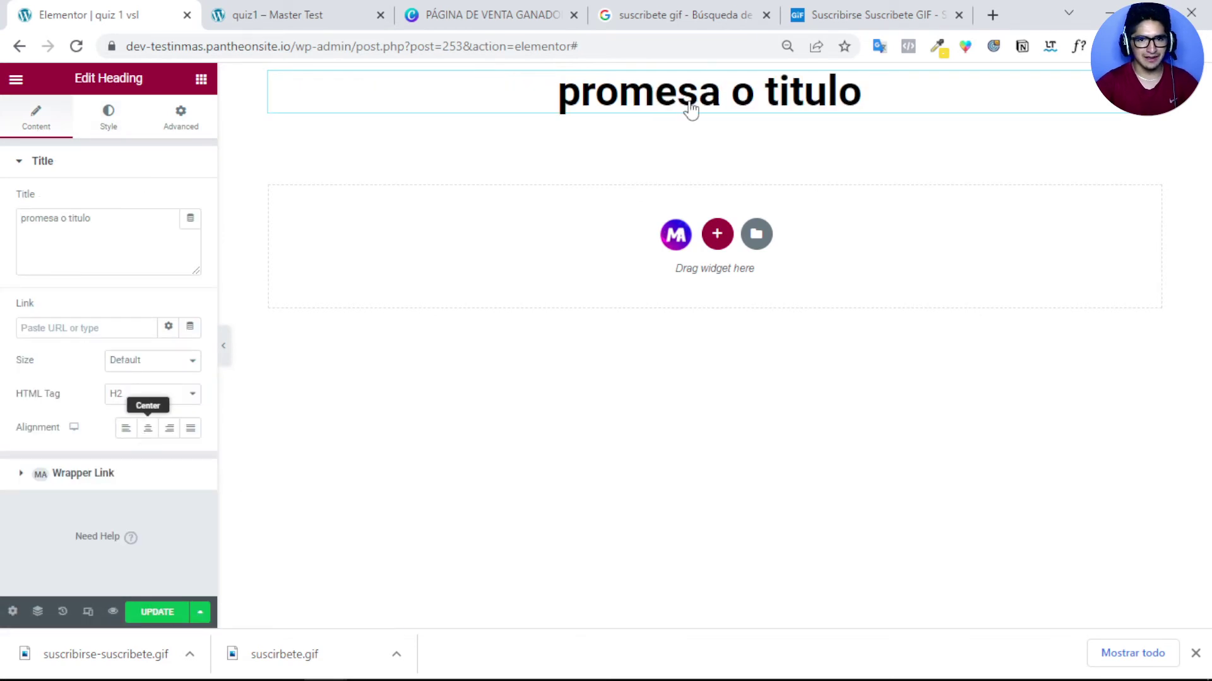
Step: Duplicate the heading section and delete the heading from the copy, leaving an empty section below the title
right_click(714, 79)
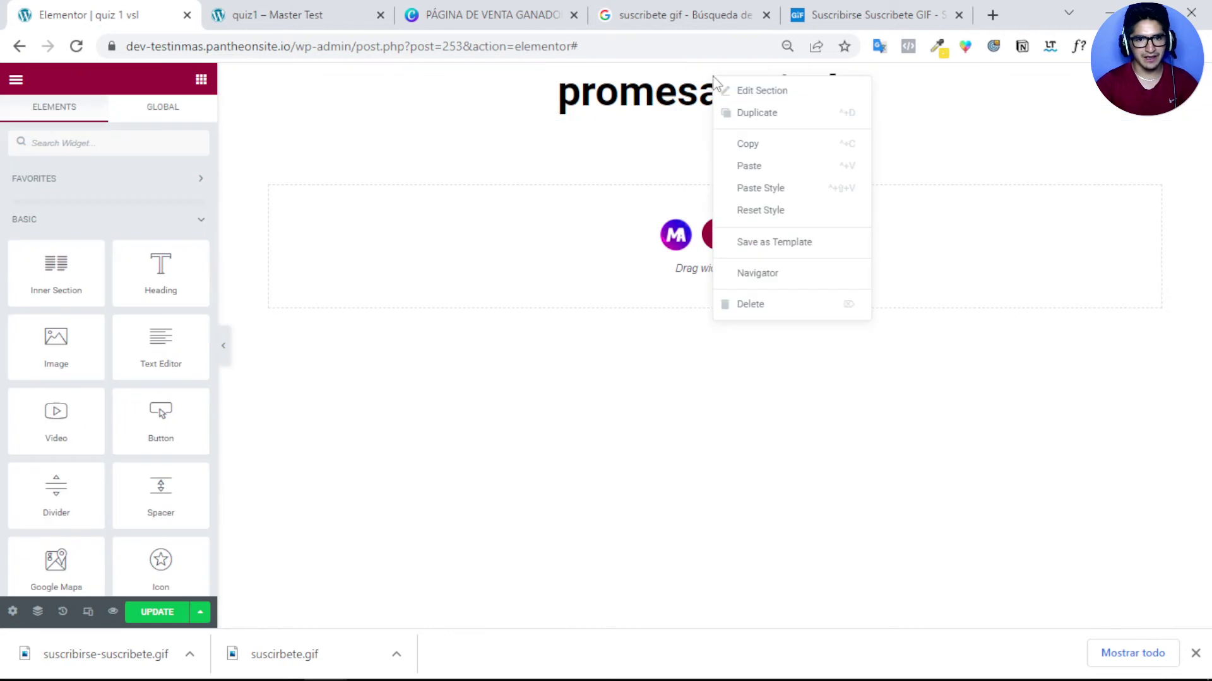
click(735, 115)
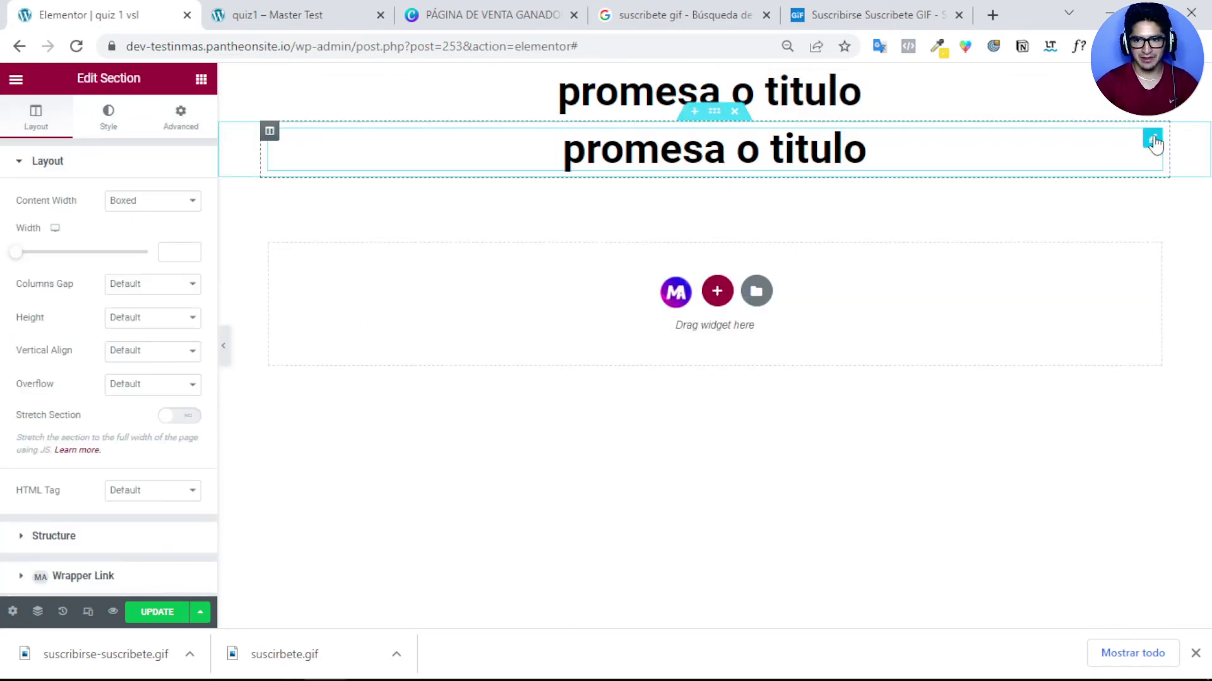
right_click(1154, 144)
click(1095, 368)
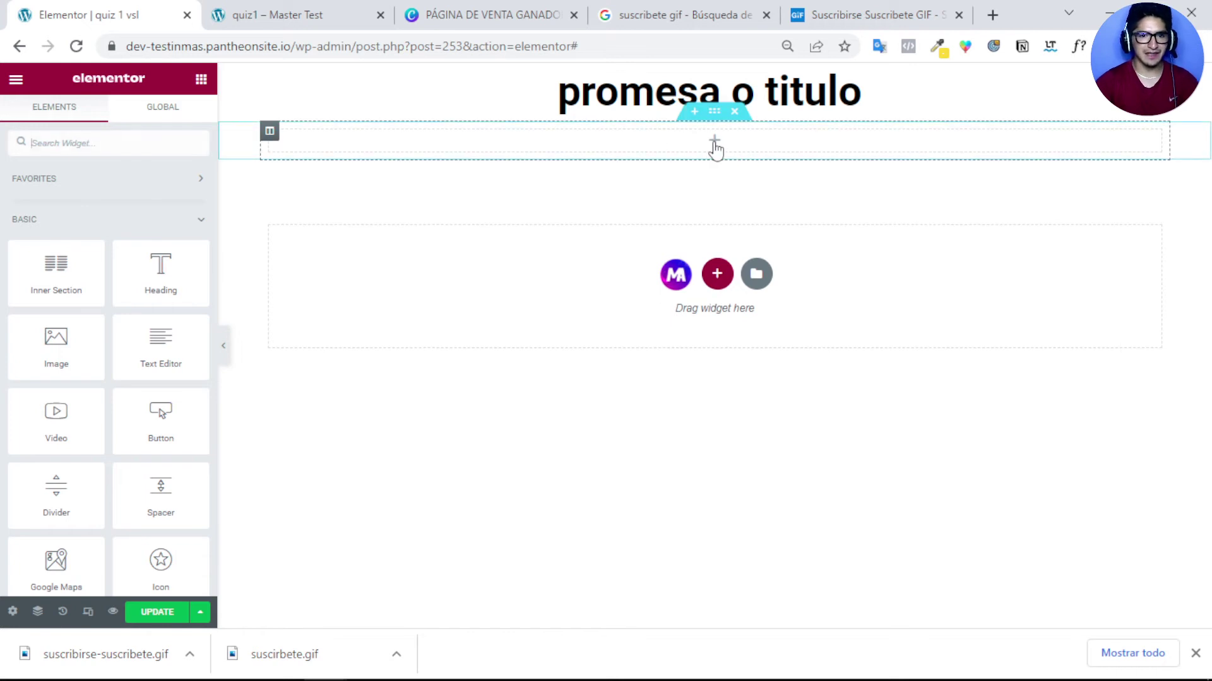
Step: Place a Progress Bar widget in the empty section below the title
scroll(139, 340, down, 10)
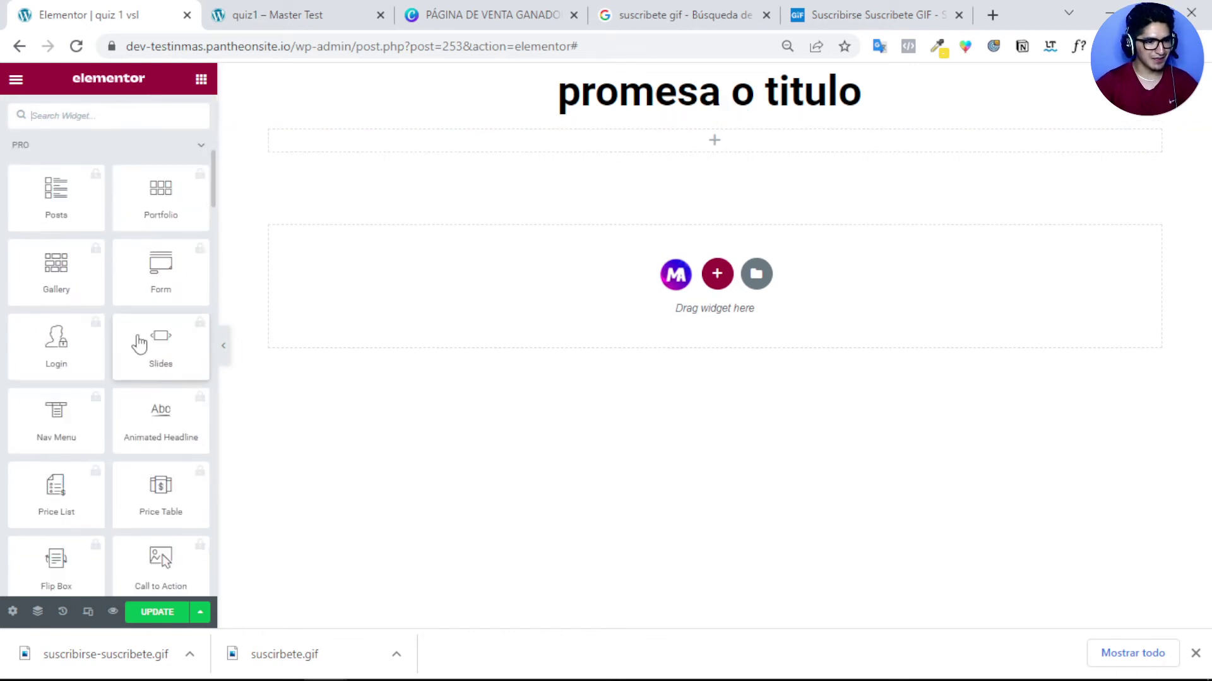
scroll(139, 344, down, 8)
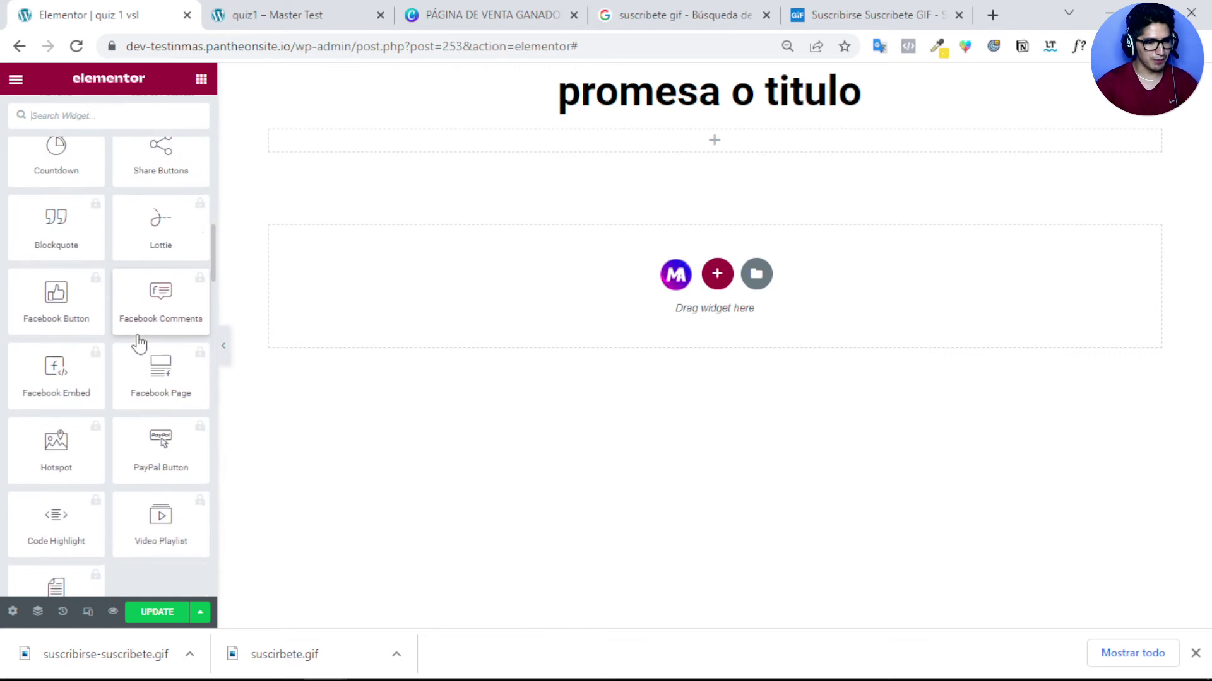
scroll(138, 344, down, 5)
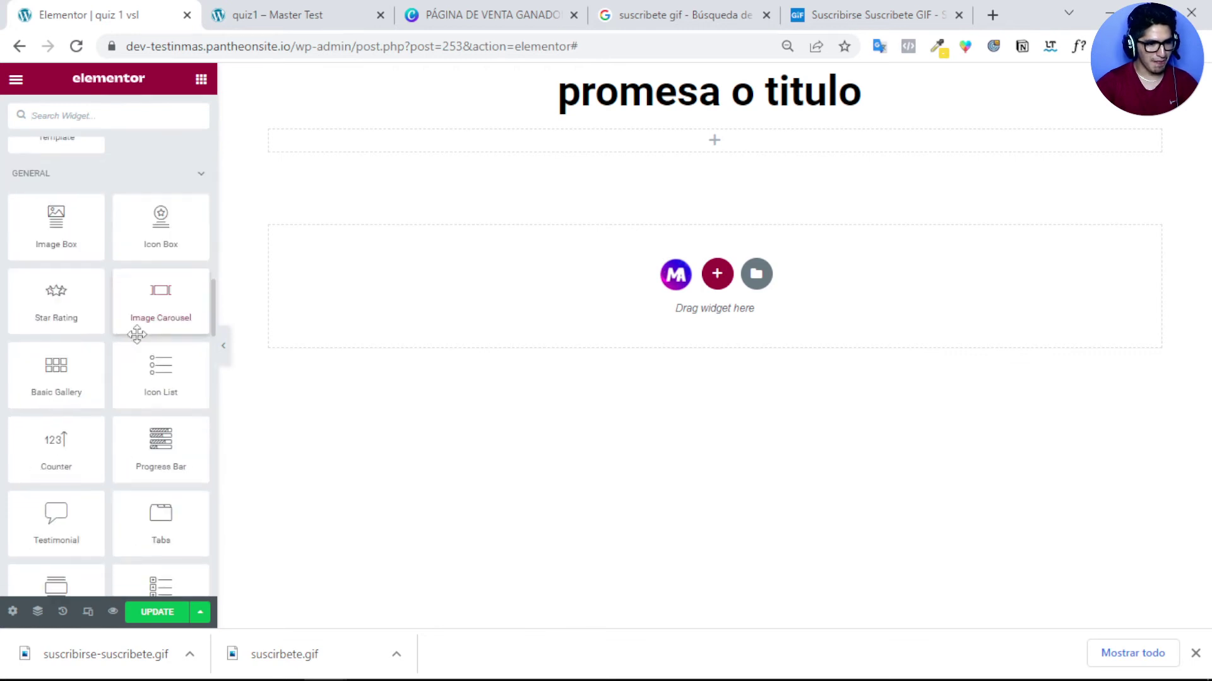
drag(165, 465, 723, 153)
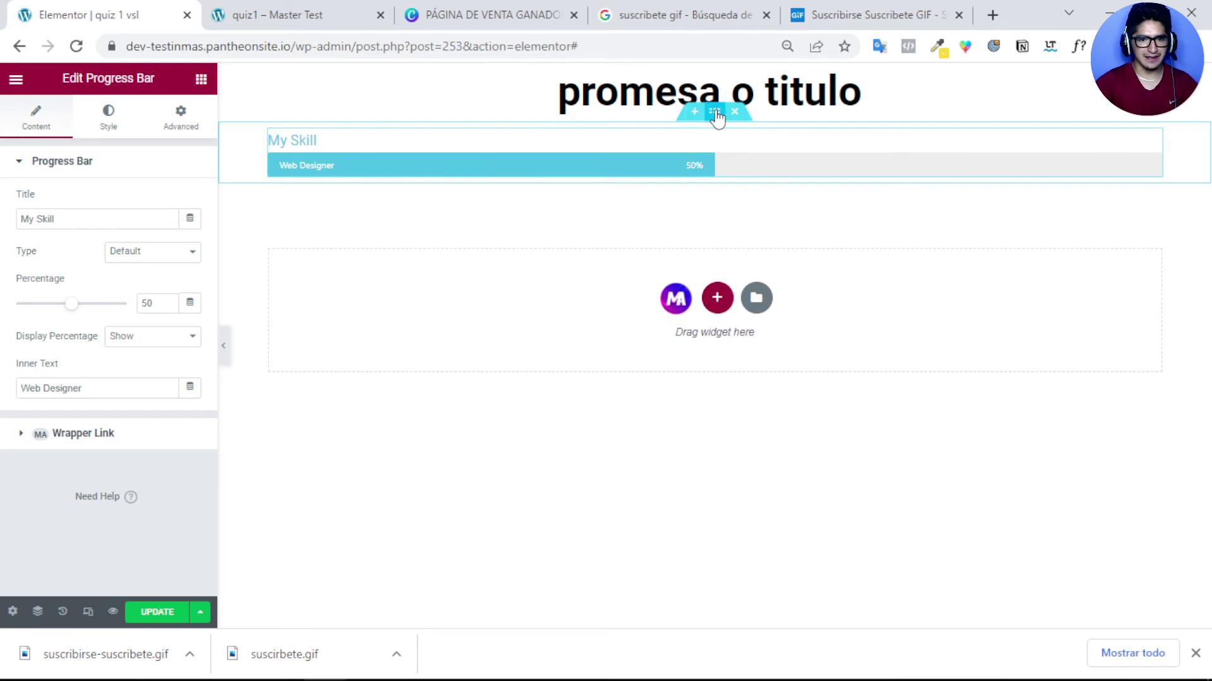
Step: Give the progress bar's section a classic background in black (#000000)
click(715, 113)
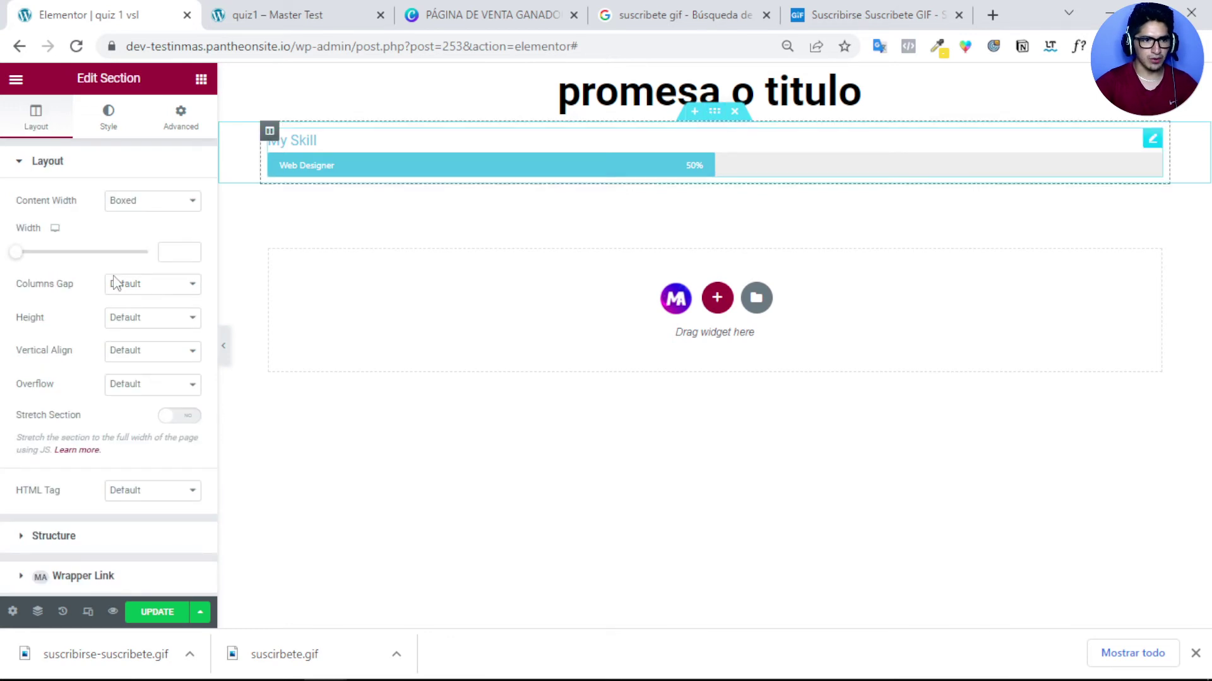
click(108, 126)
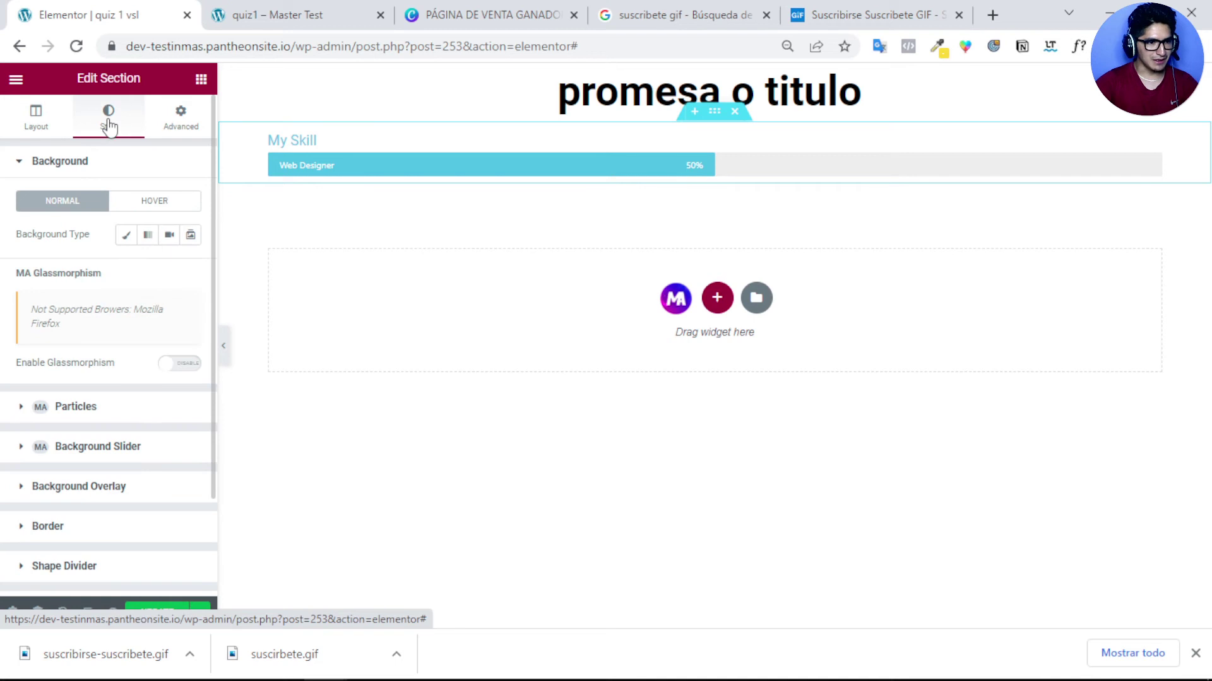
click(127, 237)
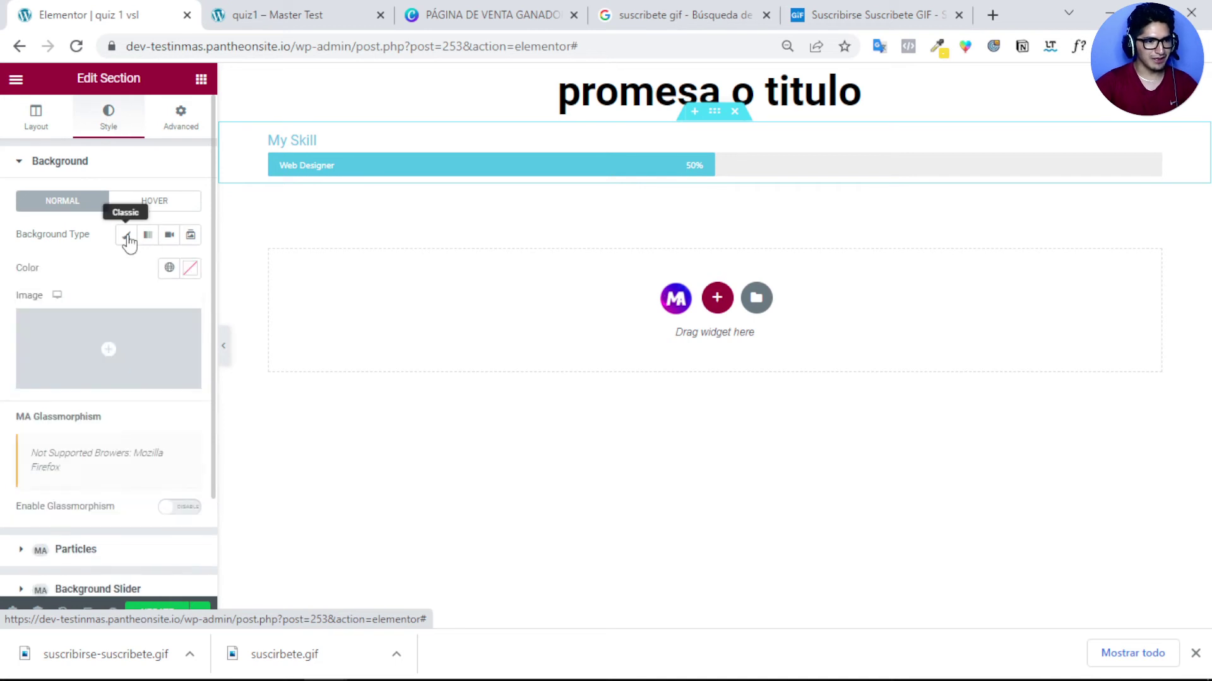
click(190, 268)
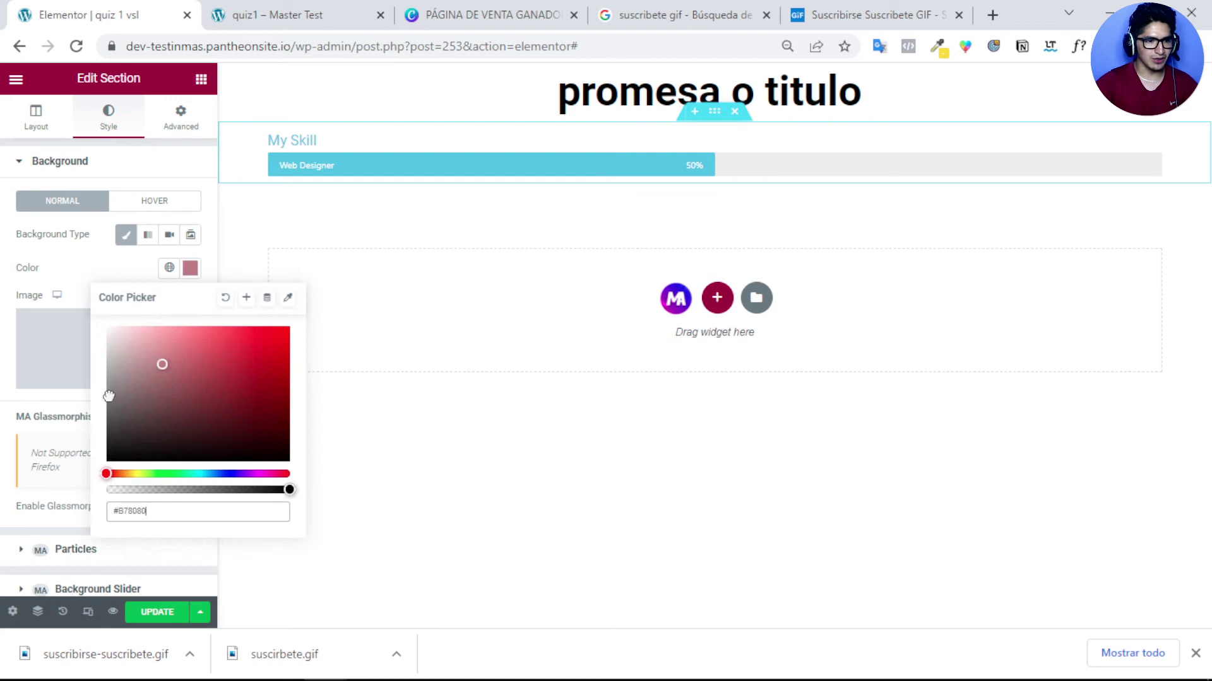
drag(162, 360, 72, 493)
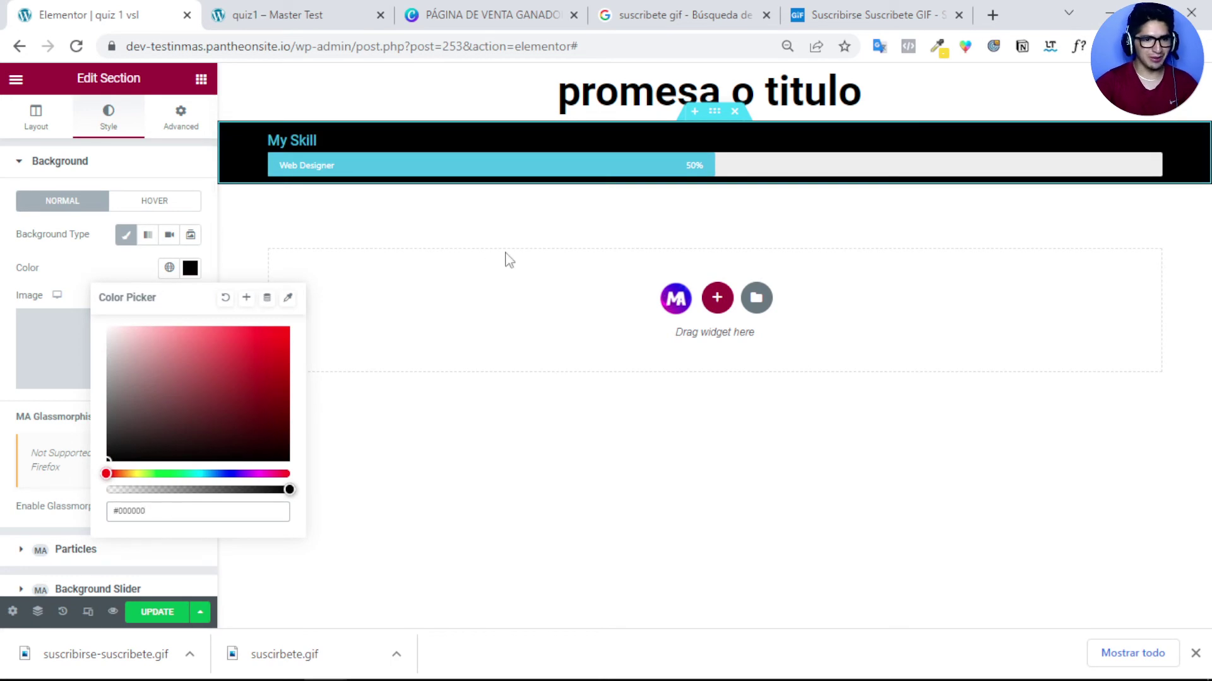
Step: Select the progress bar widget and clear its title so the field is empty
click(492, 168)
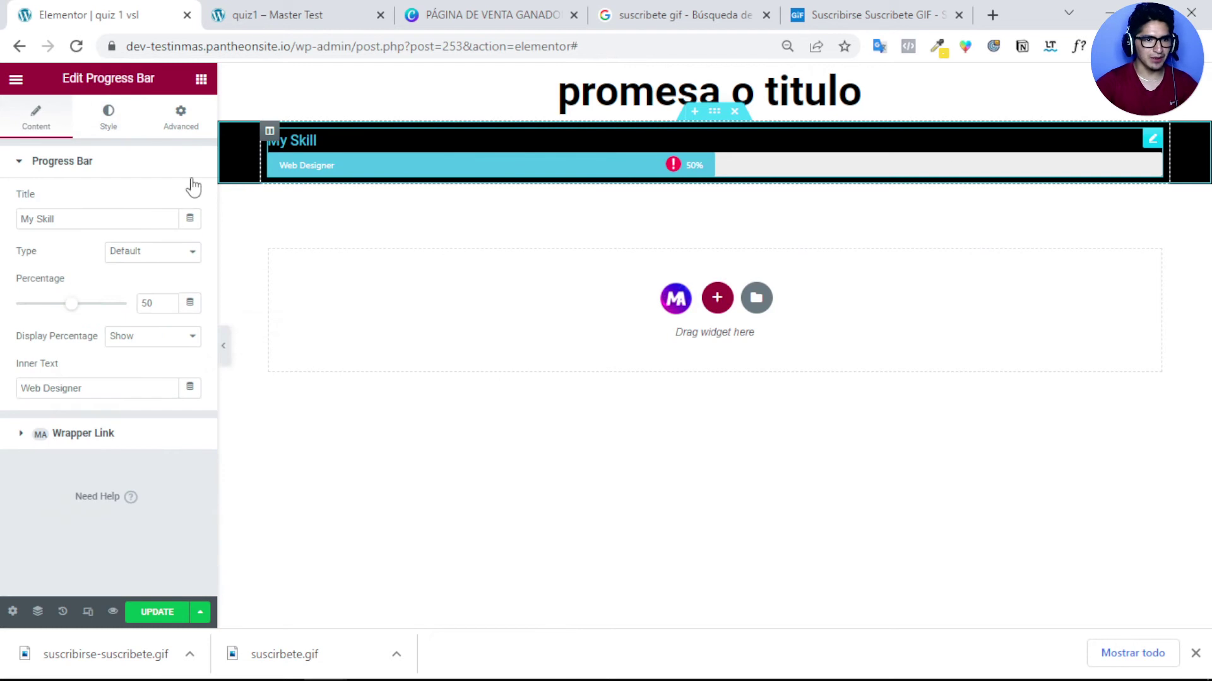
click(39, 217)
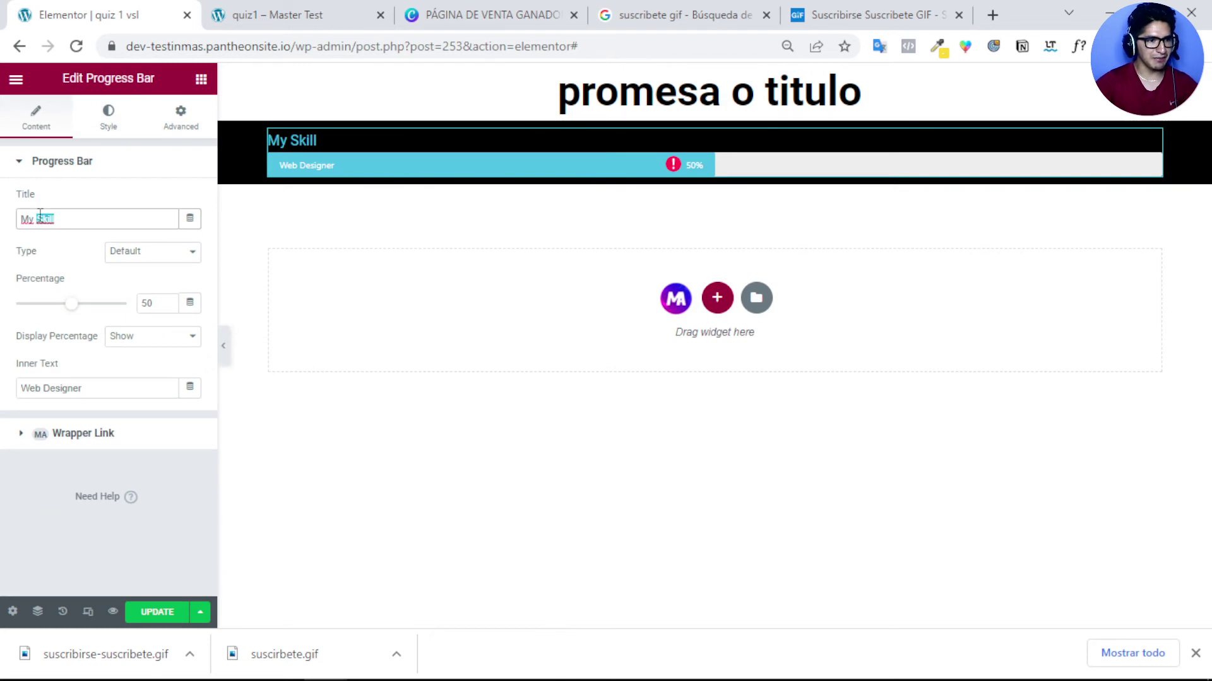
key(ctrl+a)
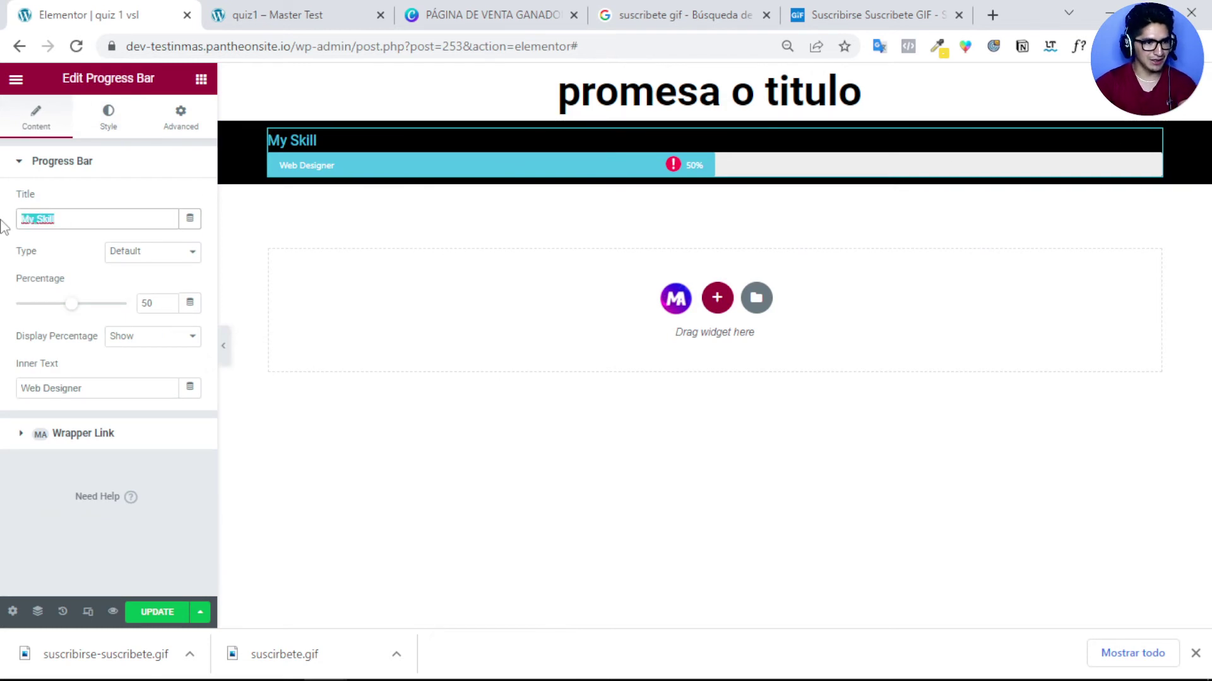
key(BackSpace)
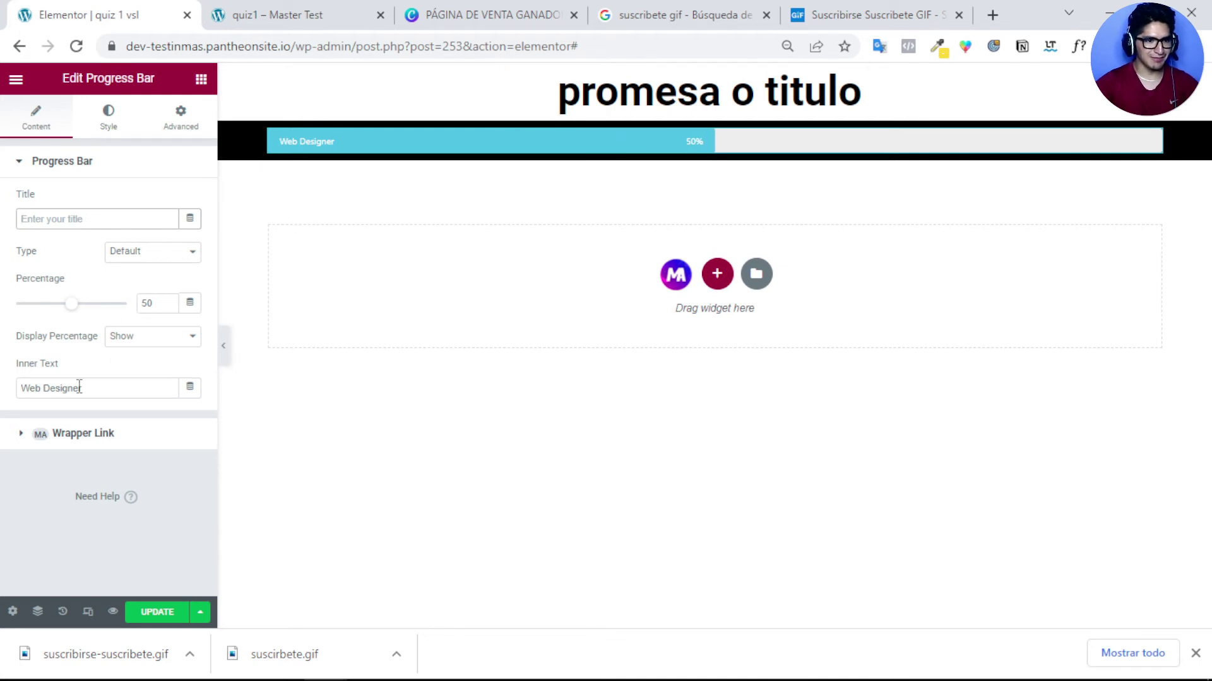
Step: Style the progress bar with a border radius of 14 px and a height of 17
click(104, 128)
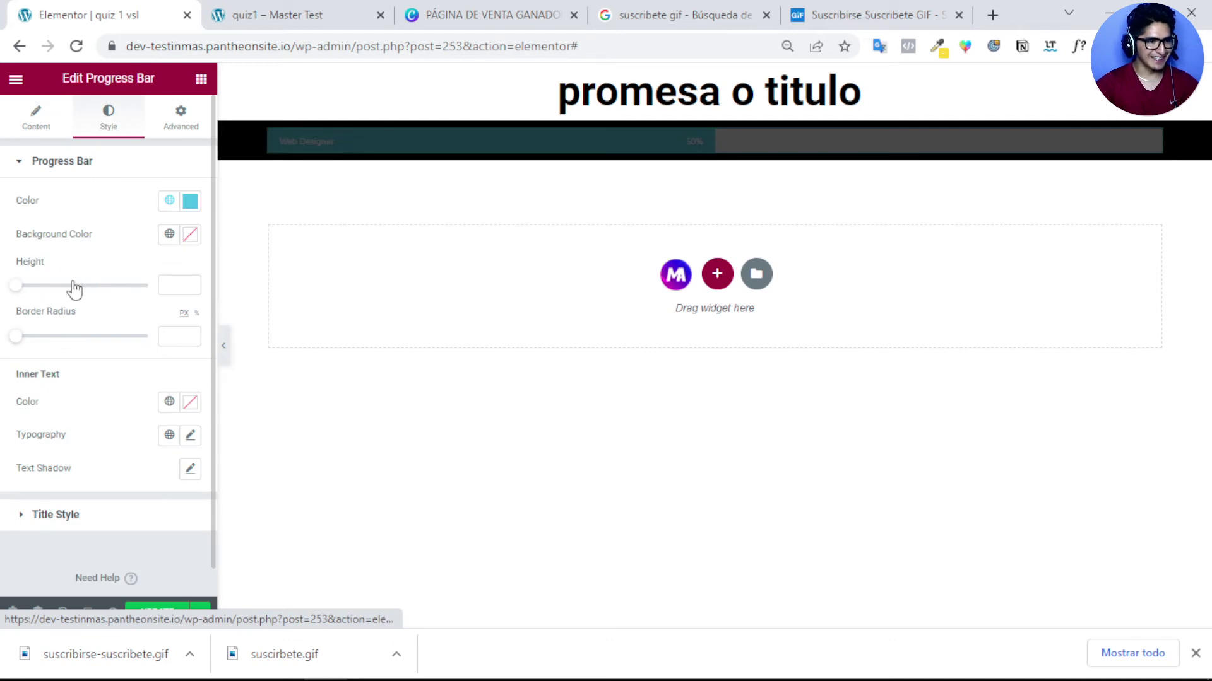
click(178, 336)
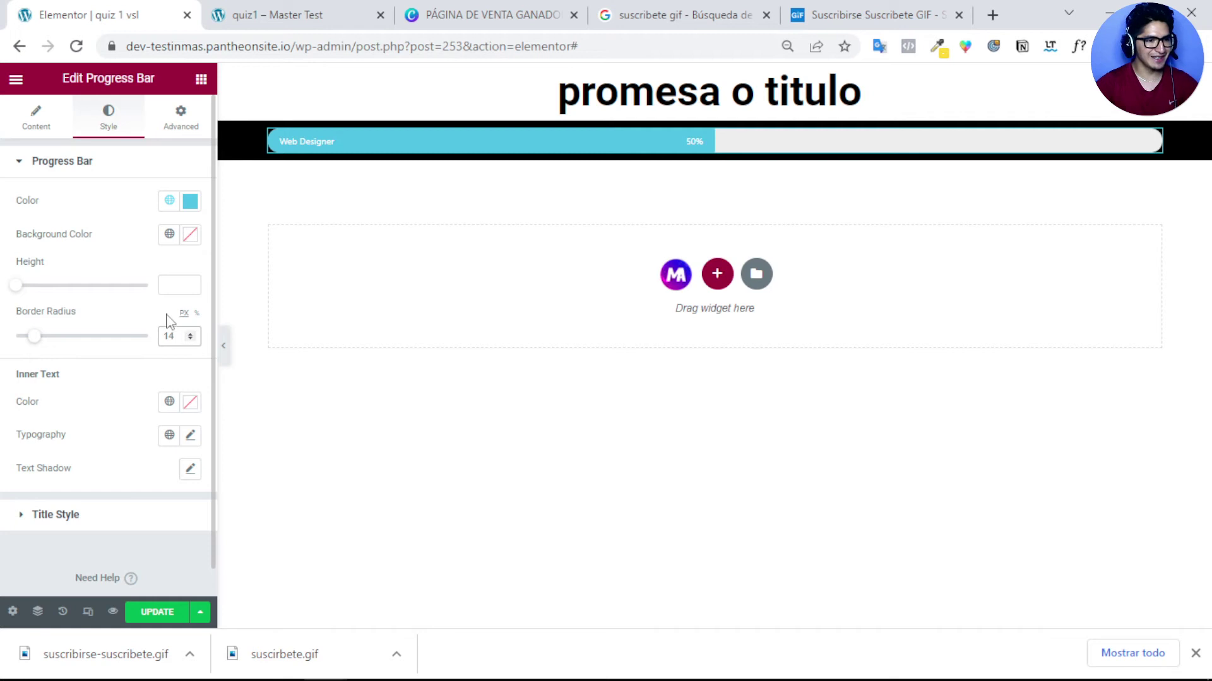
click(190, 284)
click(189, 285)
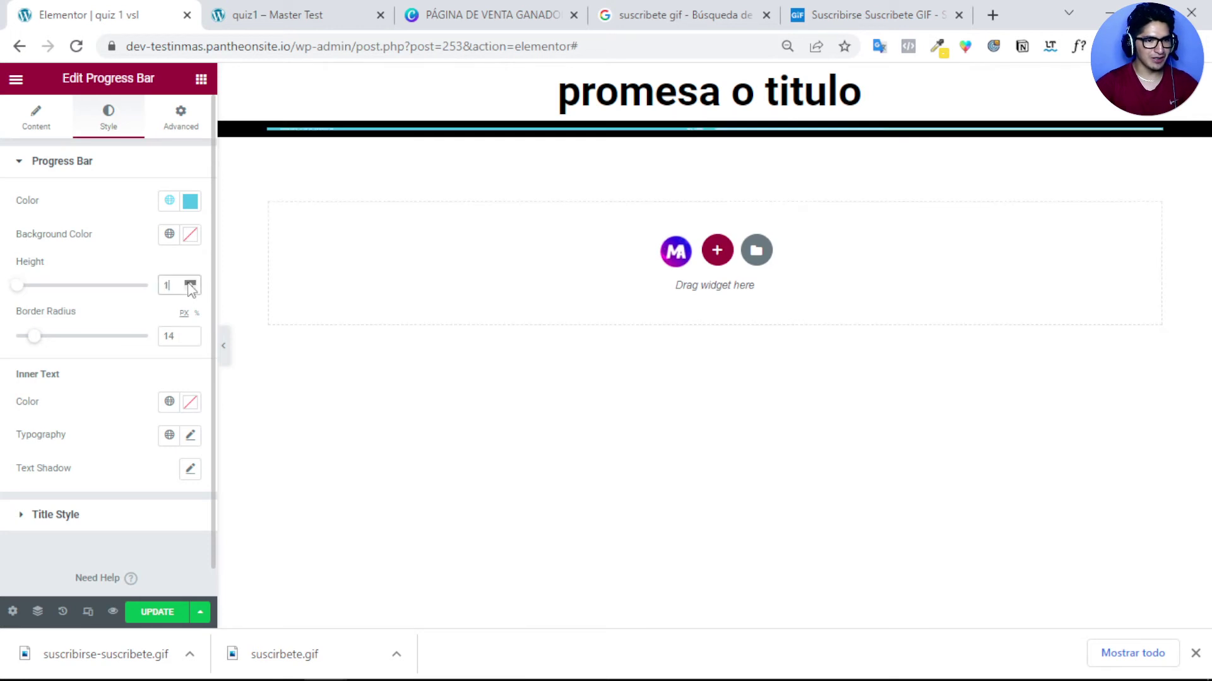
click(190, 285)
click(190, 285)
click(190, 284)
click(190, 284)
click(190, 285)
click(190, 285)
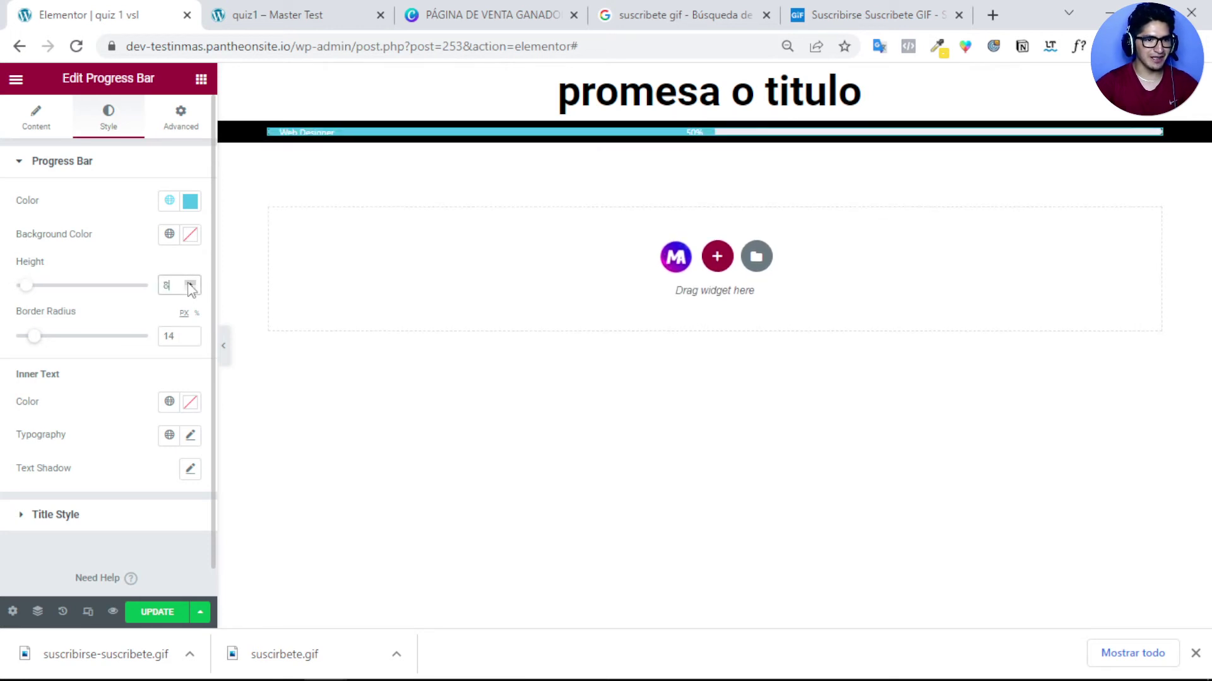
click(190, 285)
click(190, 285)
click(190, 284)
click(190, 285)
click(190, 285)
click(190, 285)
click(190, 285)
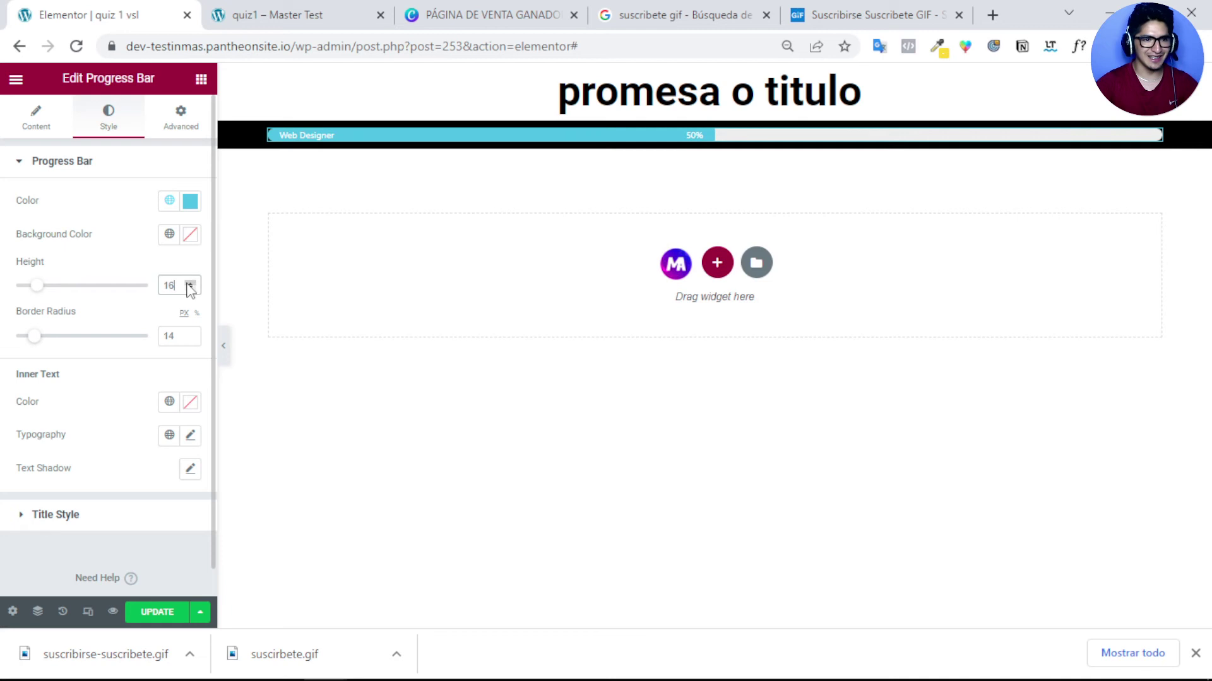
click(190, 285)
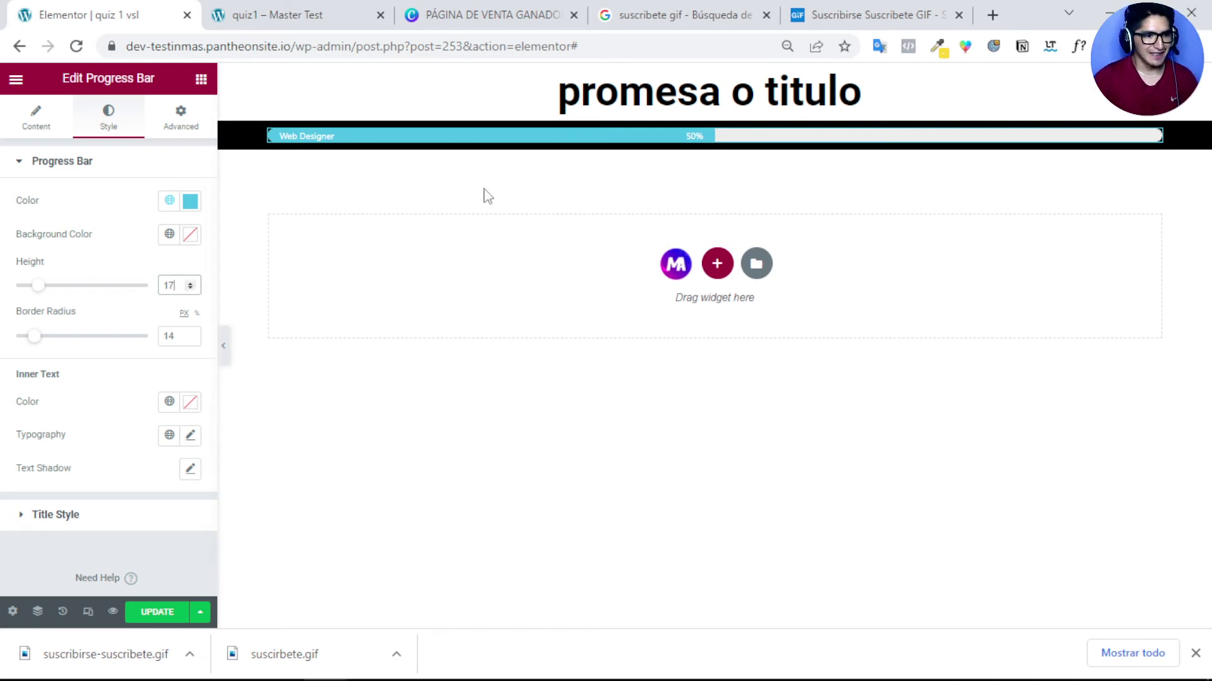
Step: Set the progress bar's percentage to 5
click(36, 119)
drag(161, 308, 125, 307)
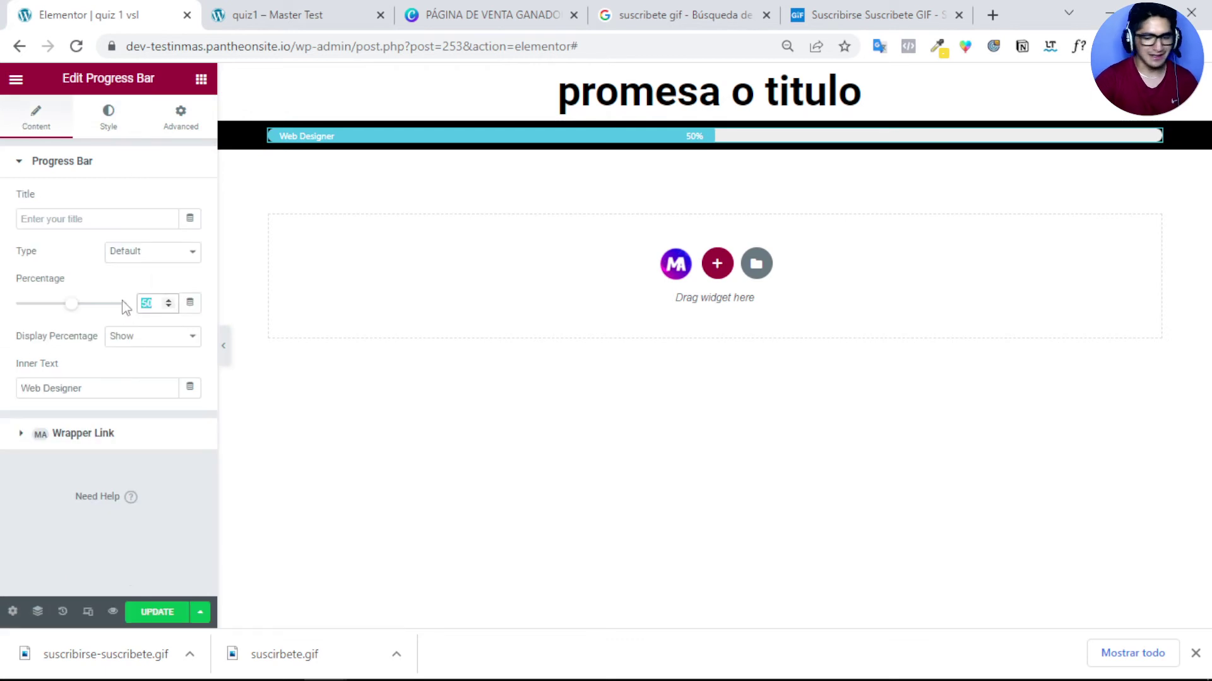
key(BackSpace)
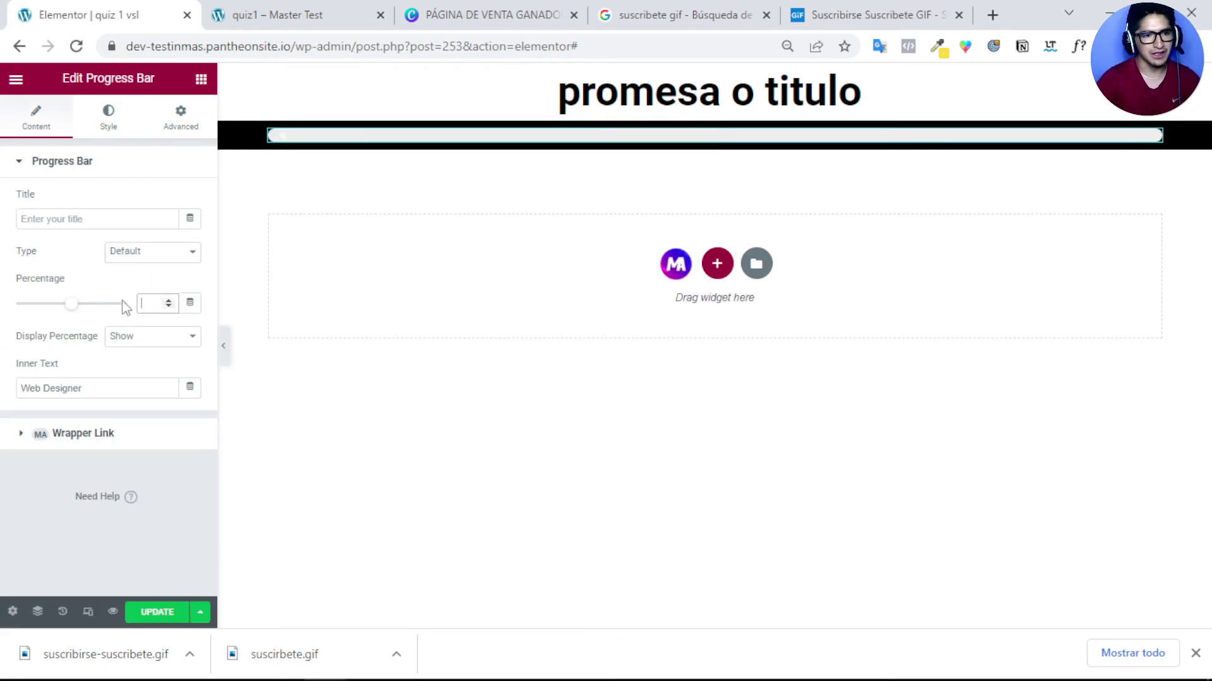
text(5)
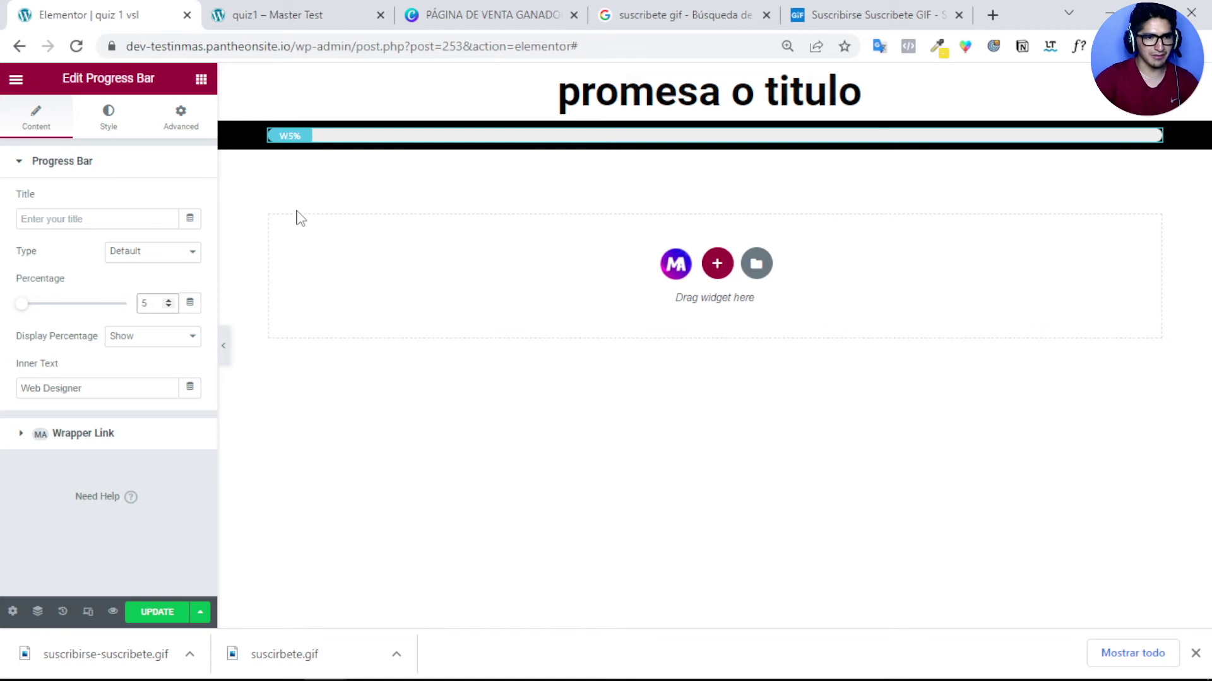
key(ctrl+plus)
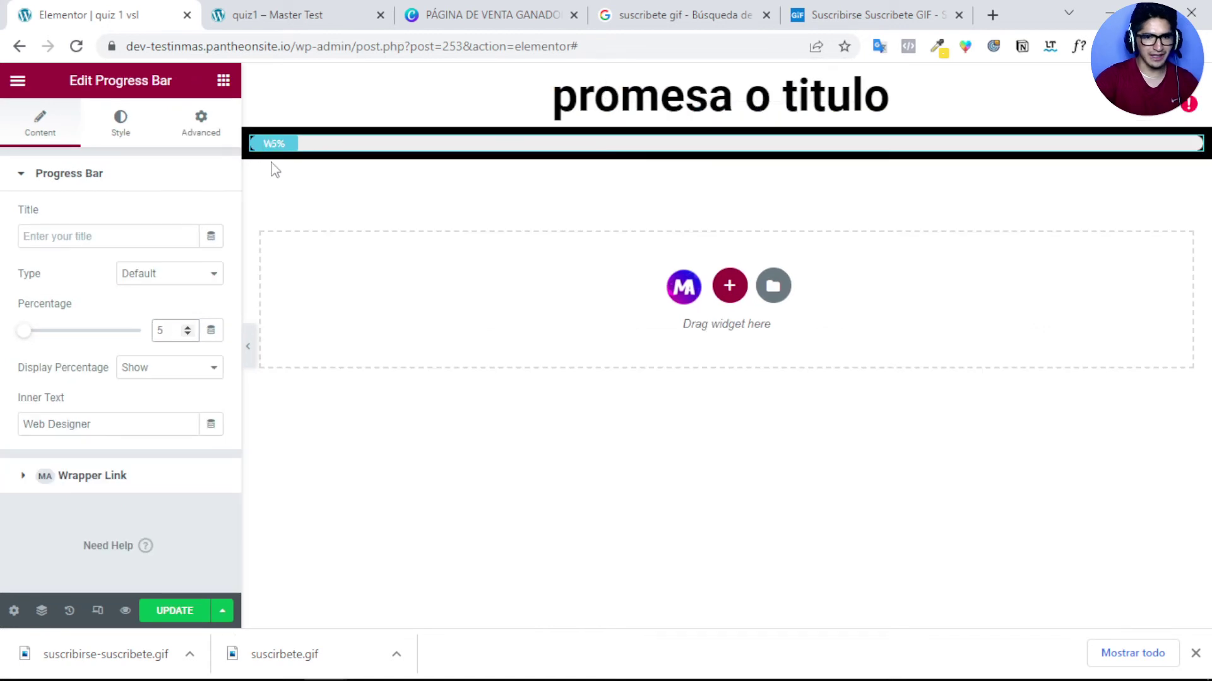
key(ctrl+minus)
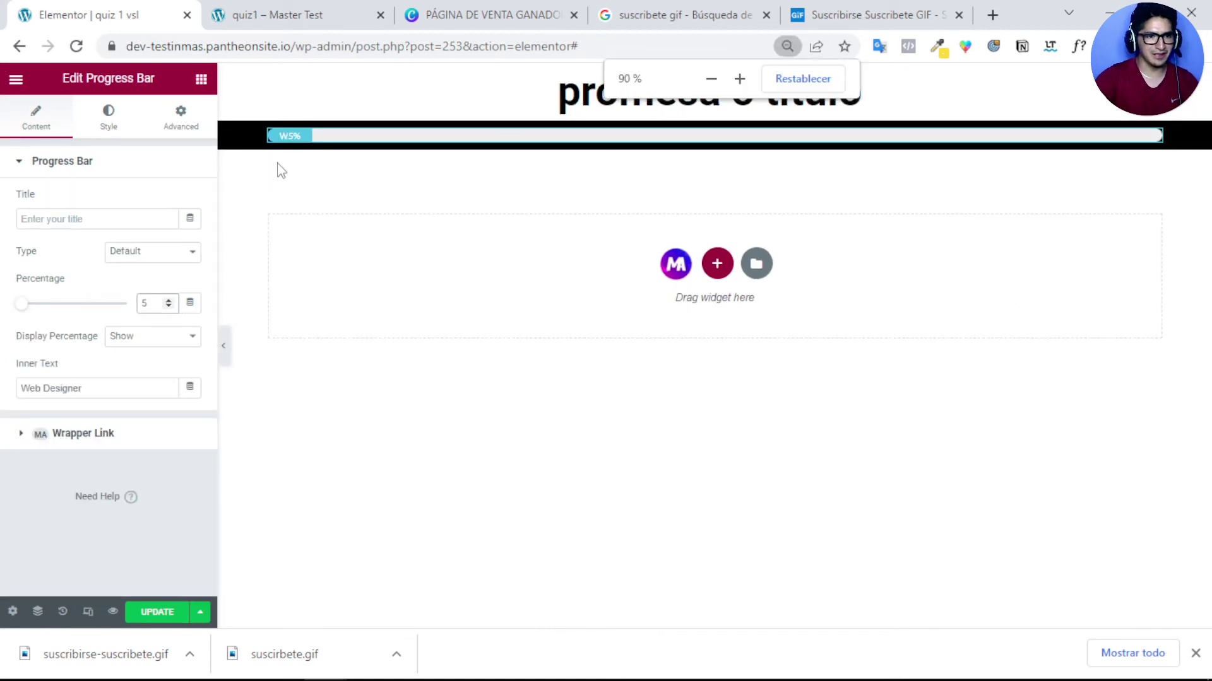
key(ctrl+plus)
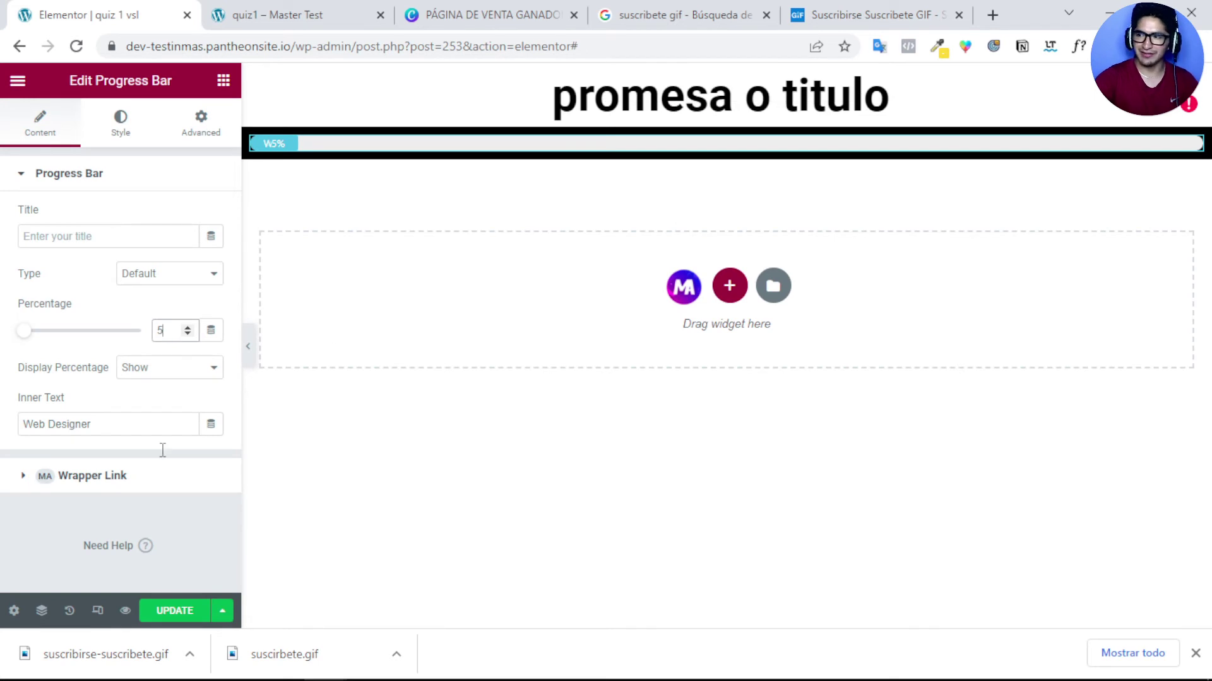
Step: Delete the placeholder inner text "Web Designer" from the progress bar
double_click(86, 423)
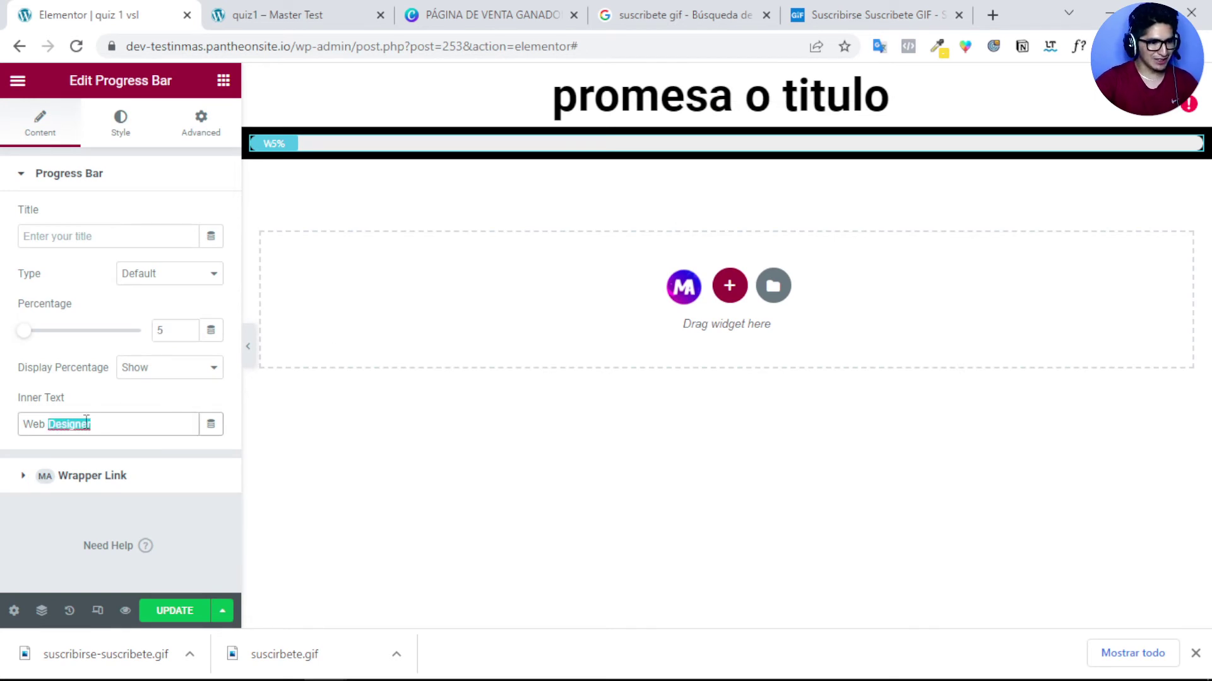
triple_click(87, 423)
key(BackSpace)
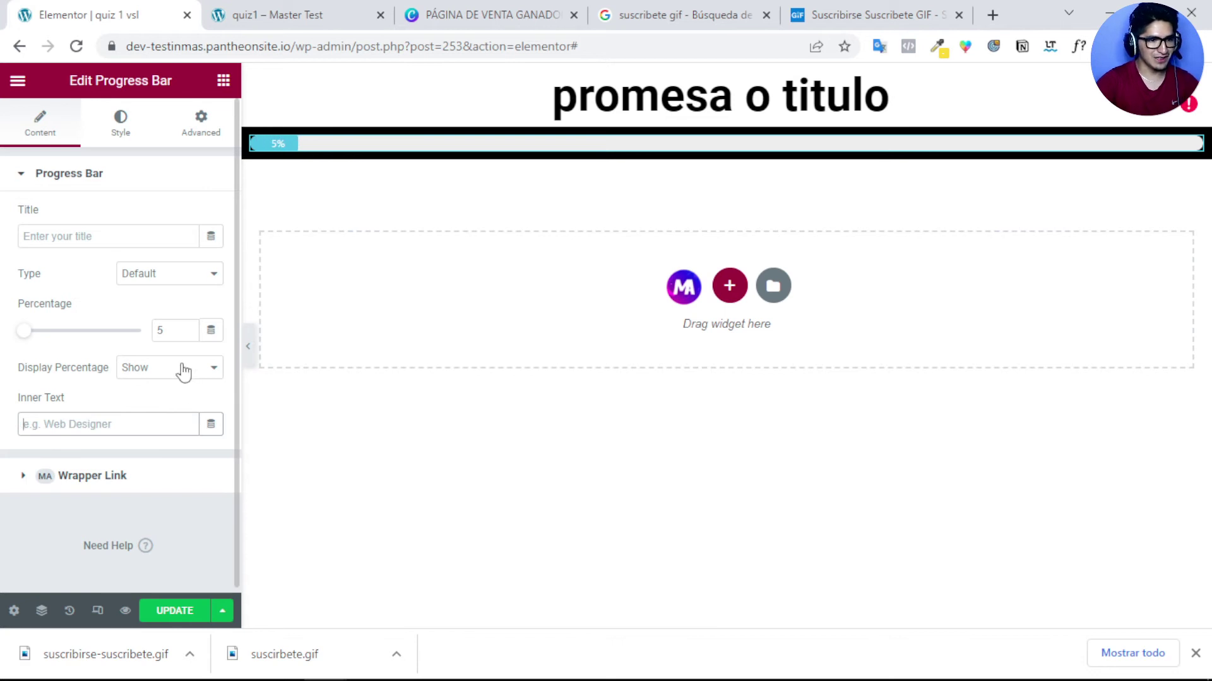
Step: Try the inner text "ss" with the percentage display hidden, and restore the empty text and shown percentage
text(ss)
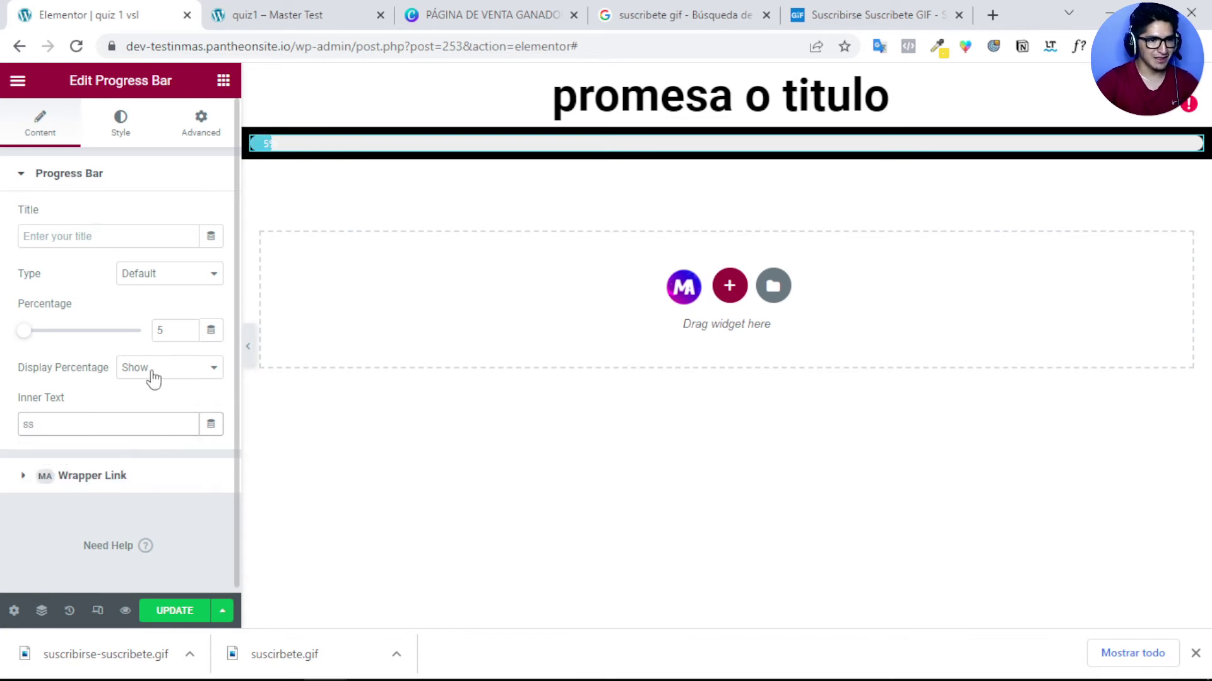
click(171, 368)
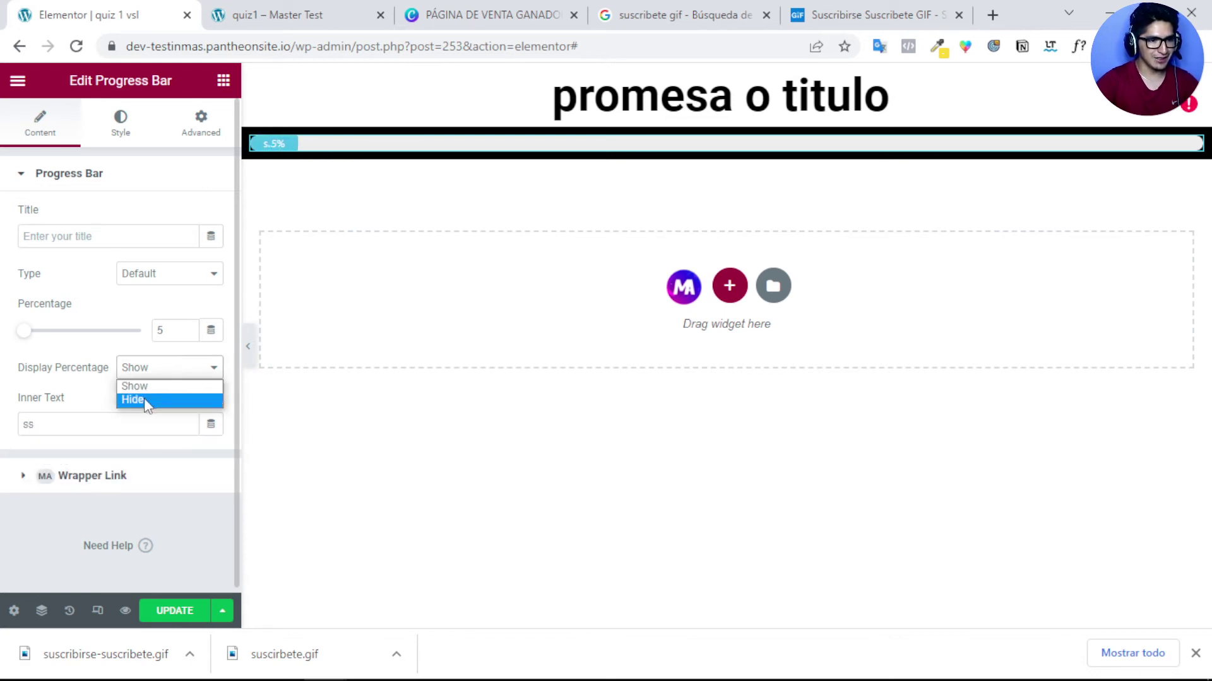
click(149, 400)
click(158, 371)
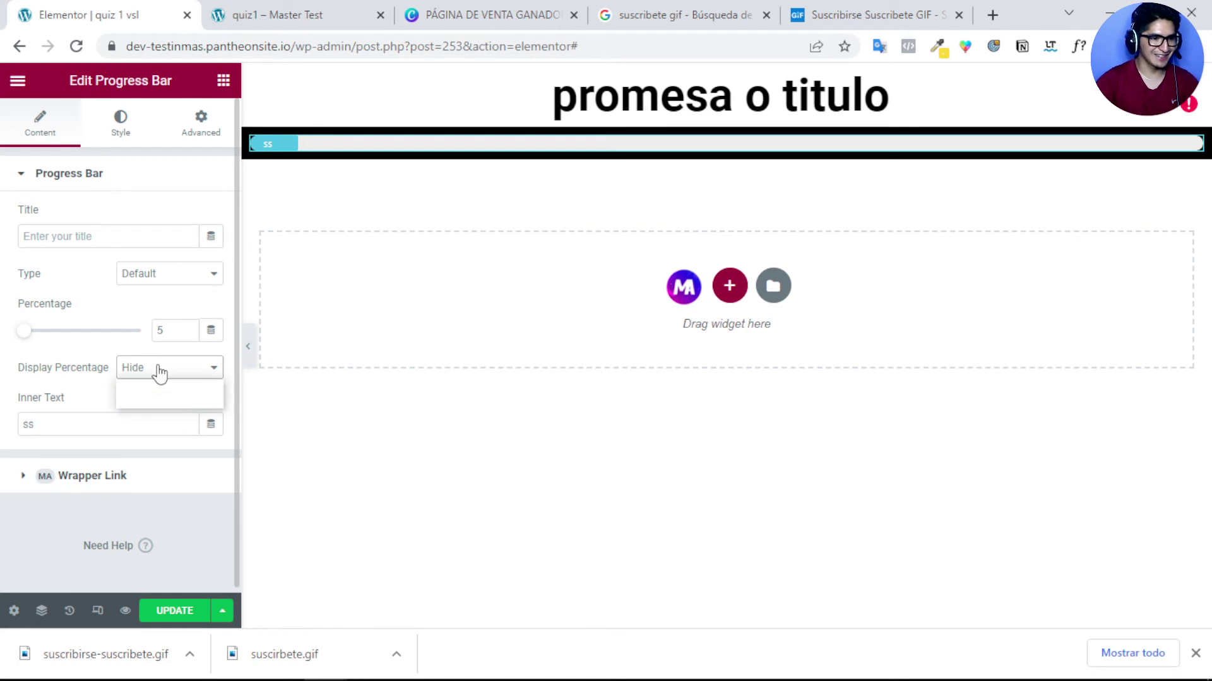
click(135, 386)
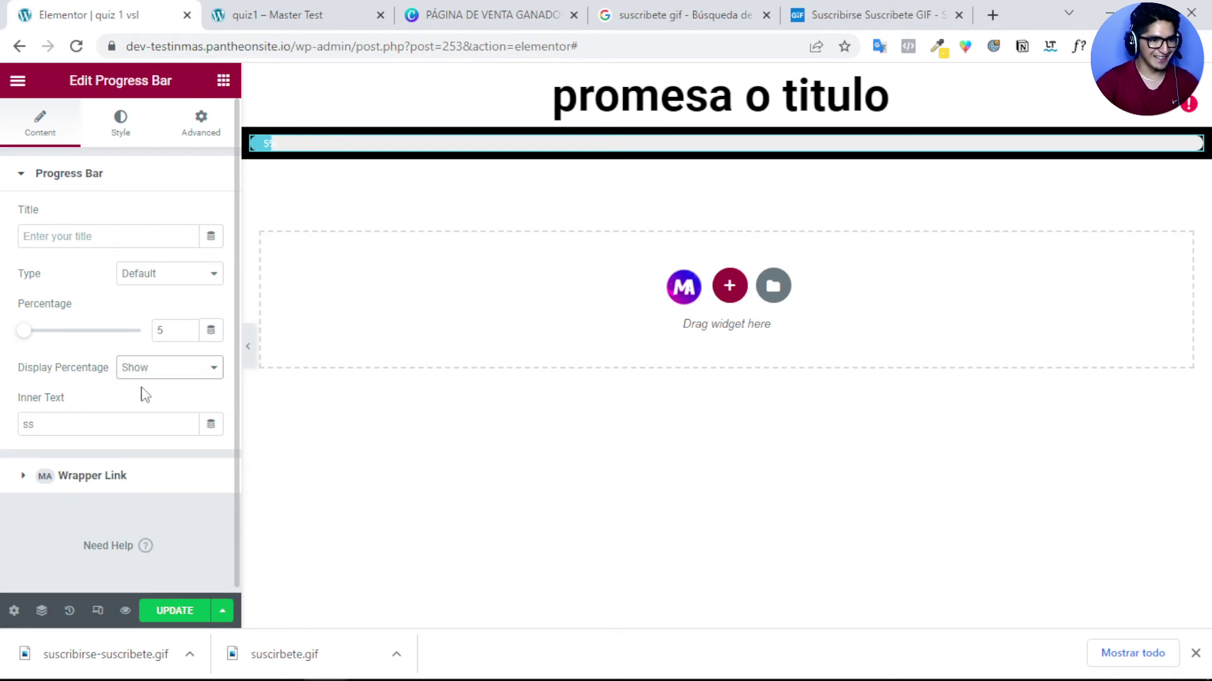
drag(57, 426, 2, 422)
key(BackSpace)
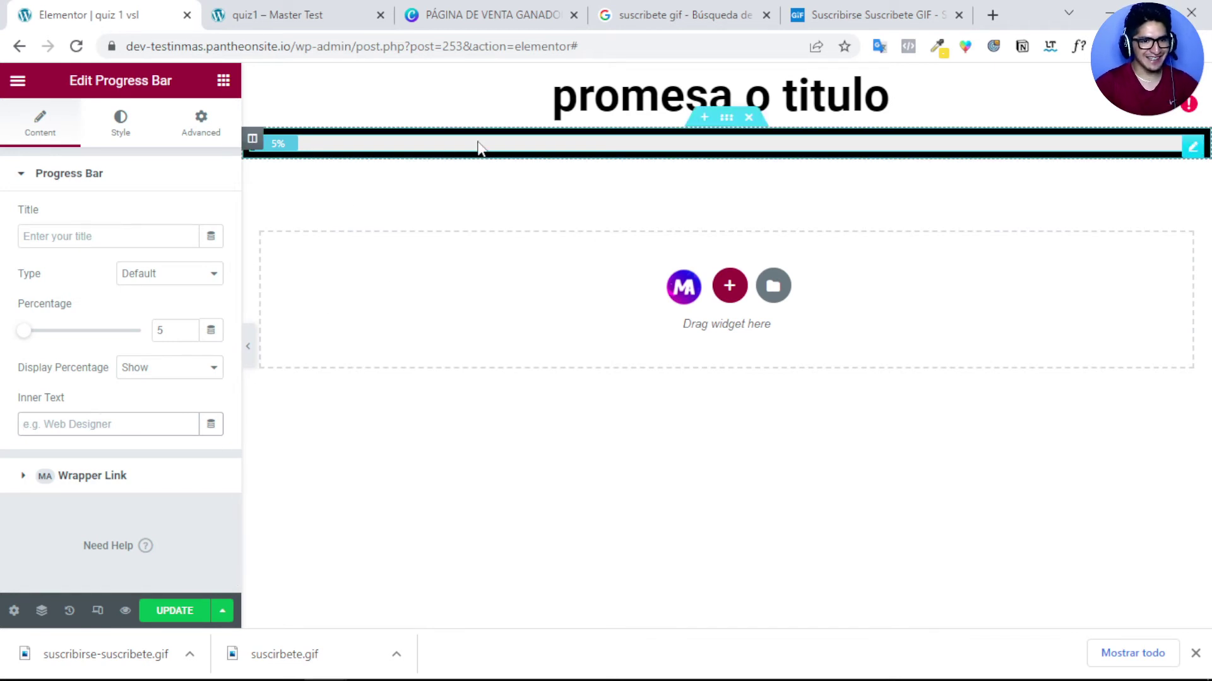
Step: Give the progress bar widget a padding of 10 px on all four sides
click(209, 129)
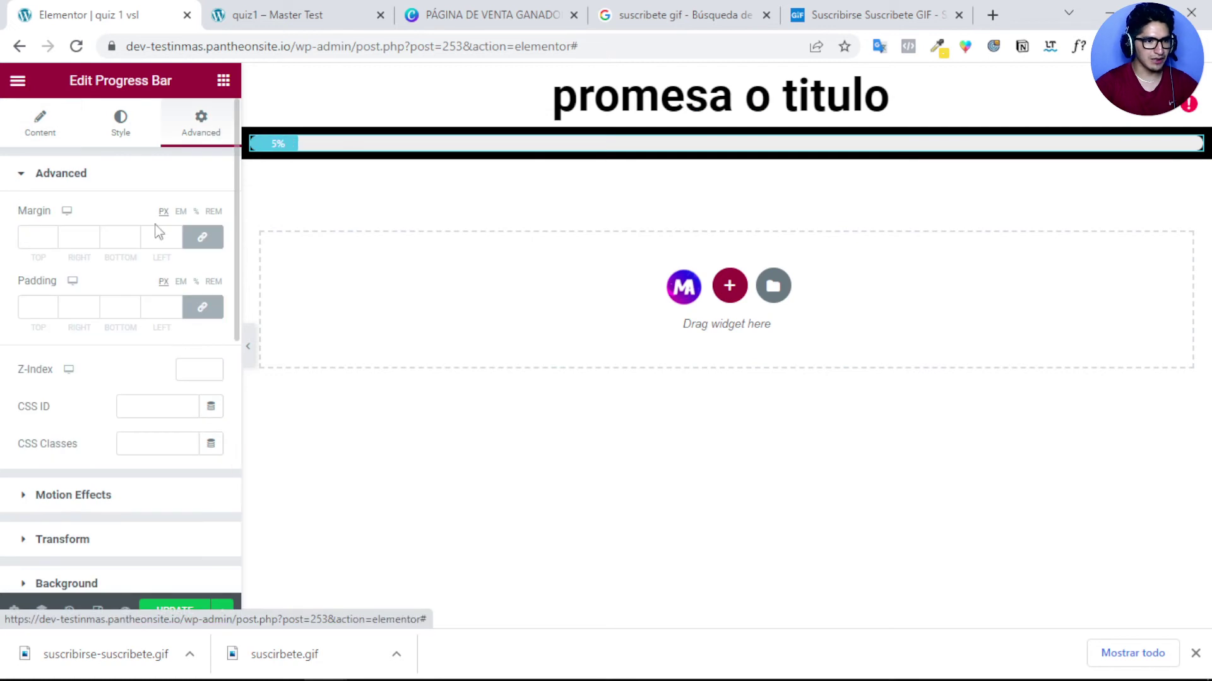
click(34, 305)
text(1)
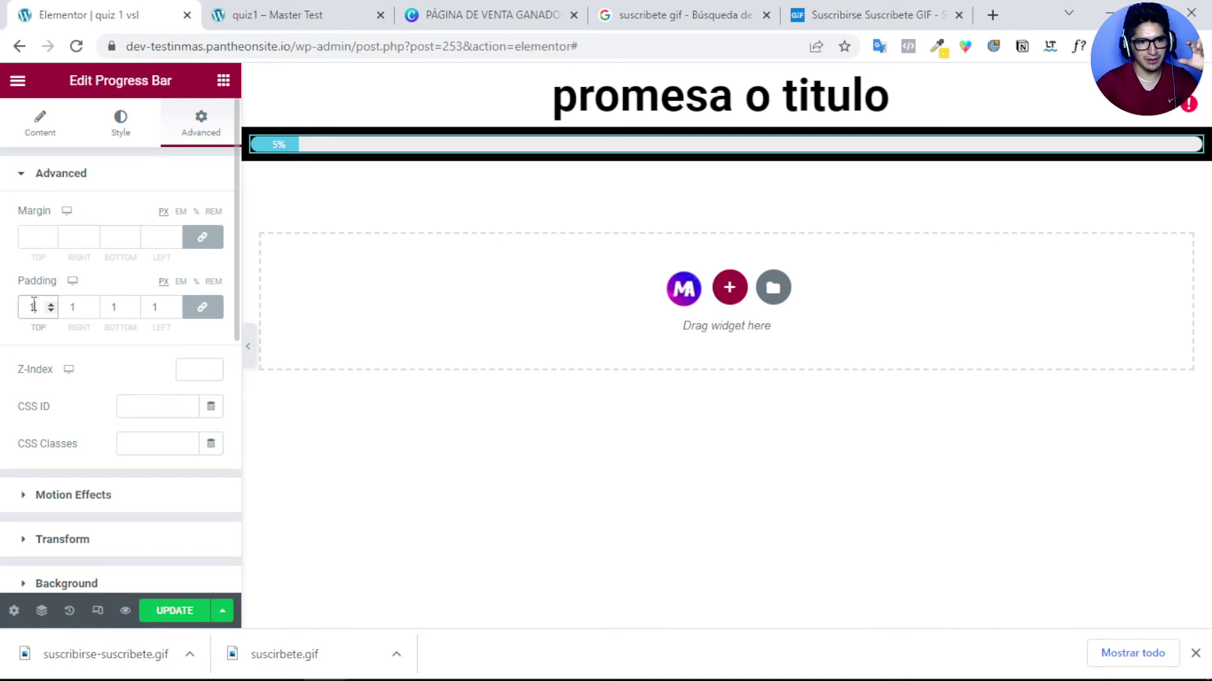
text(0)
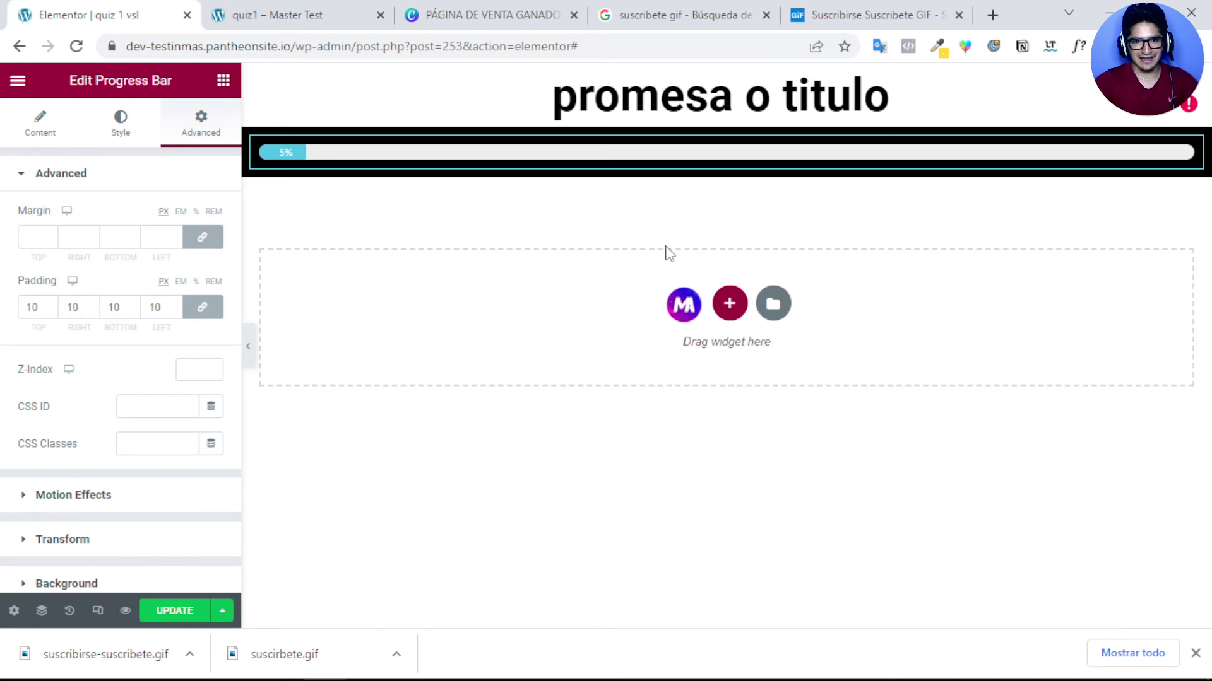
Step: Add a two-column section with a narrow first column below the progress bar and place an Image widget in the narrow column
click(729, 304)
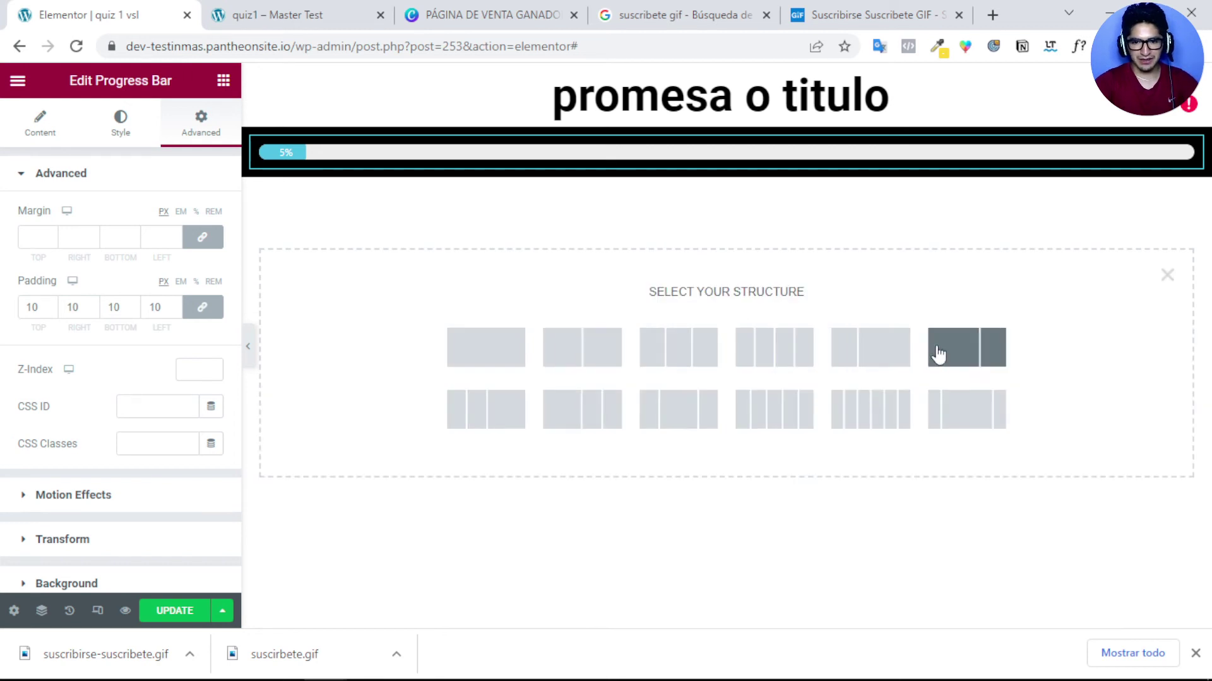
click(857, 358)
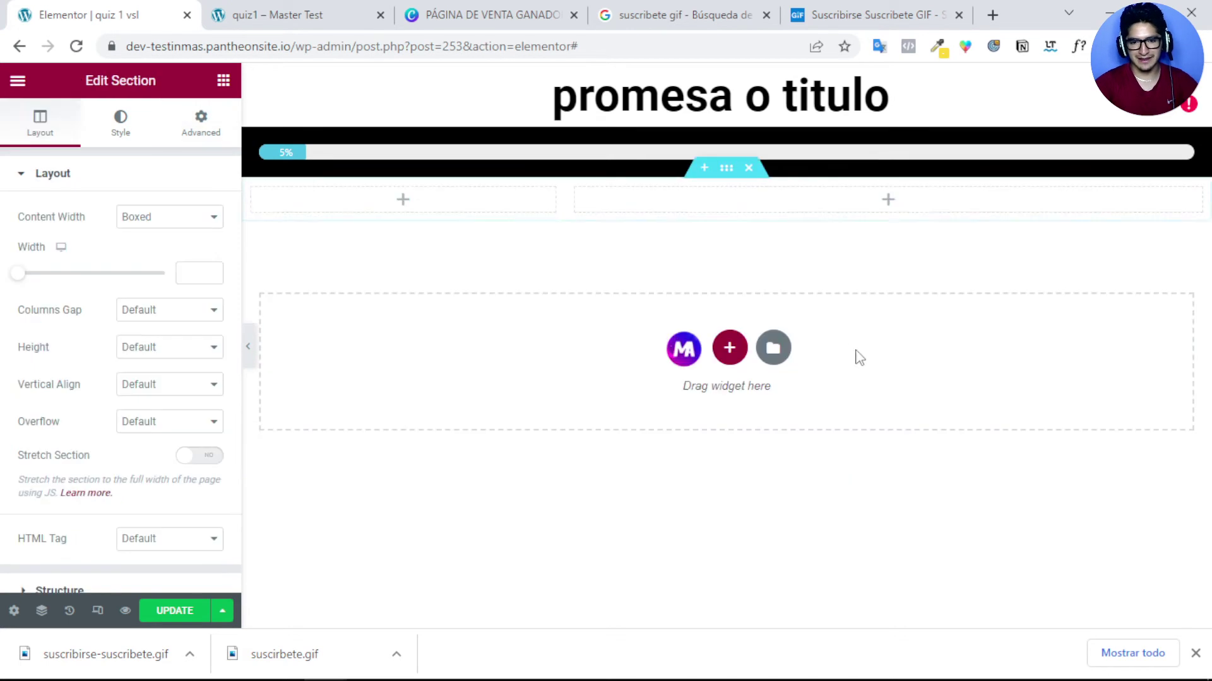
click(421, 205)
drag(103, 400, 434, 197)
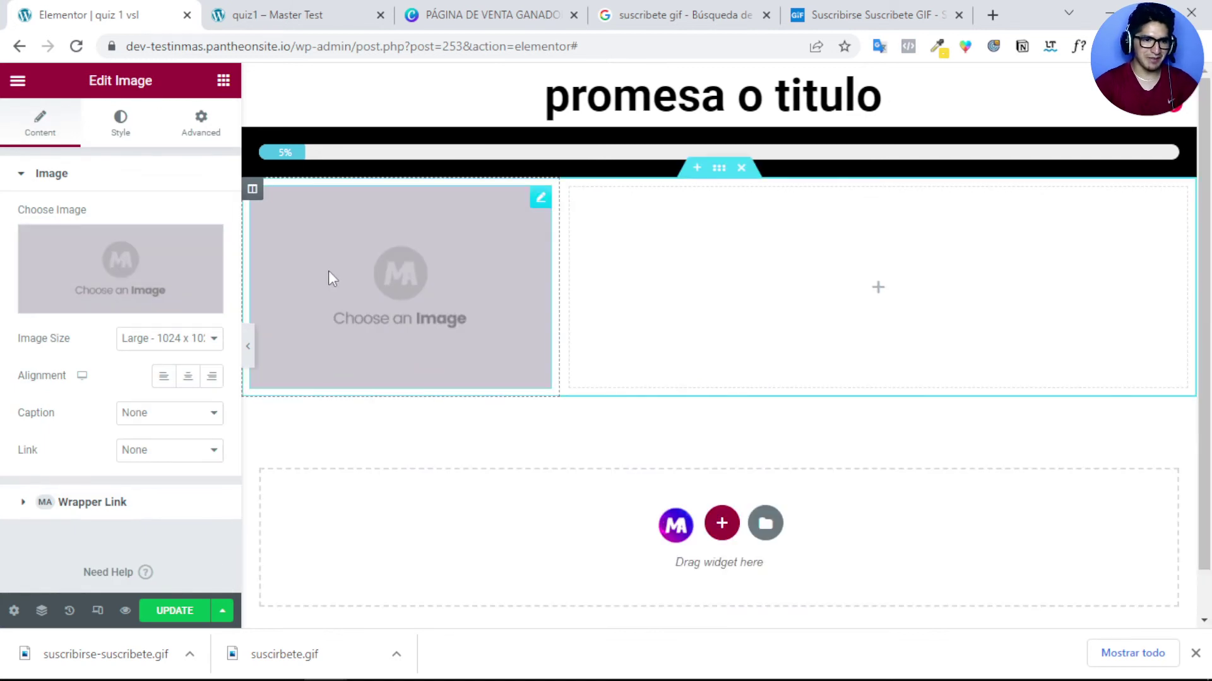
Step: Insert mujereigo-scaled.jpg from the media library into the Image widget
click(97, 281)
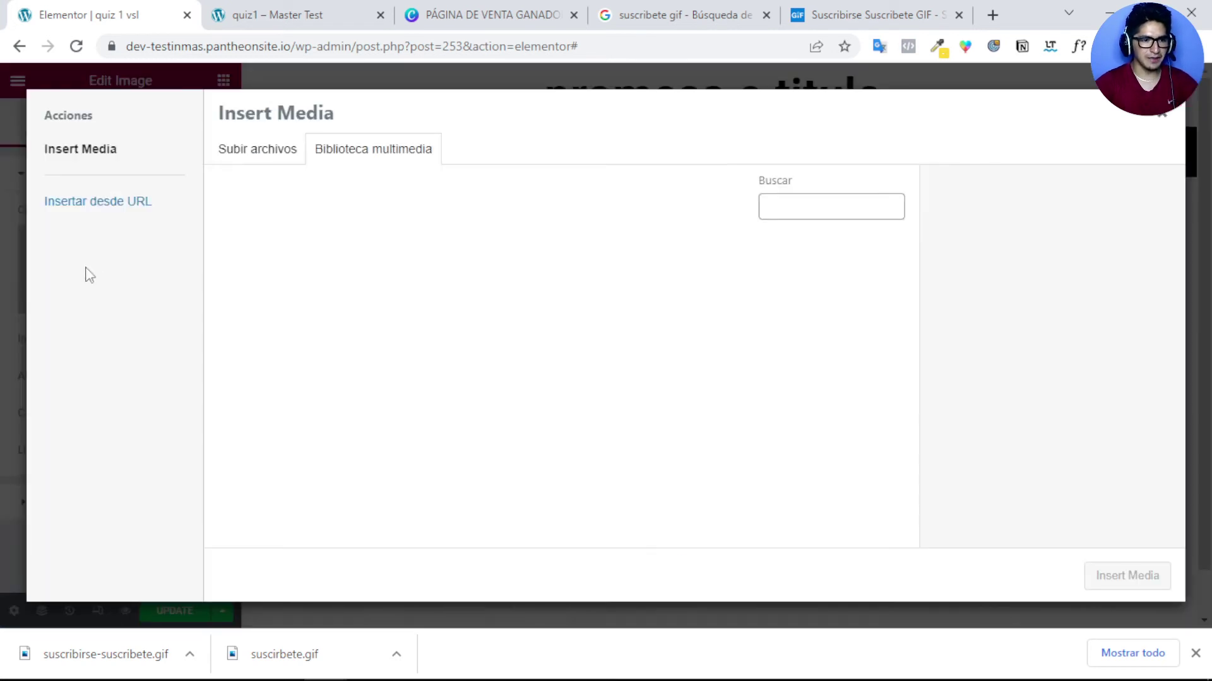
click(268, 157)
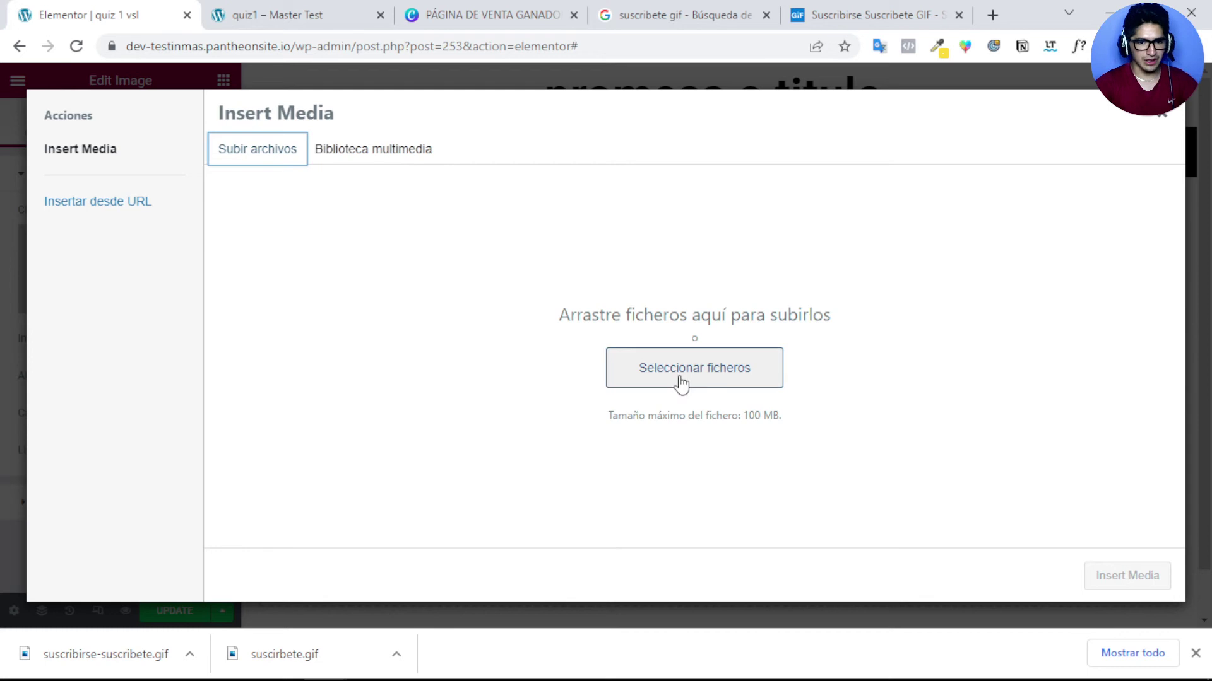
click(359, 157)
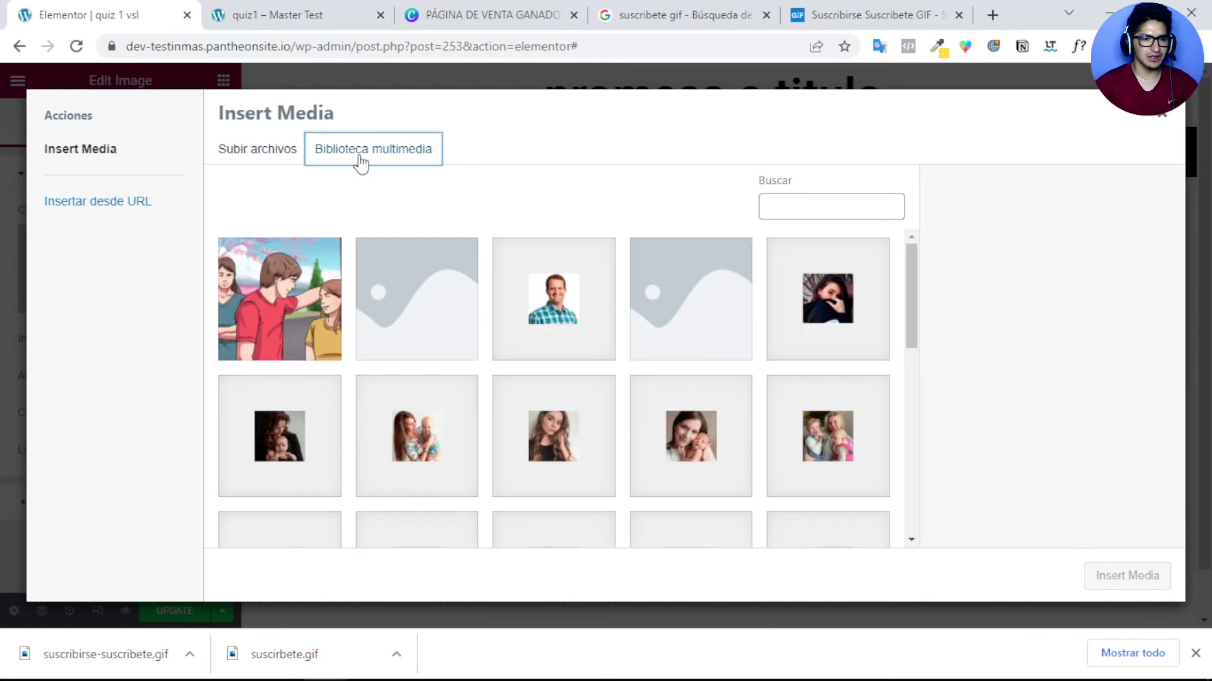
click(287, 320)
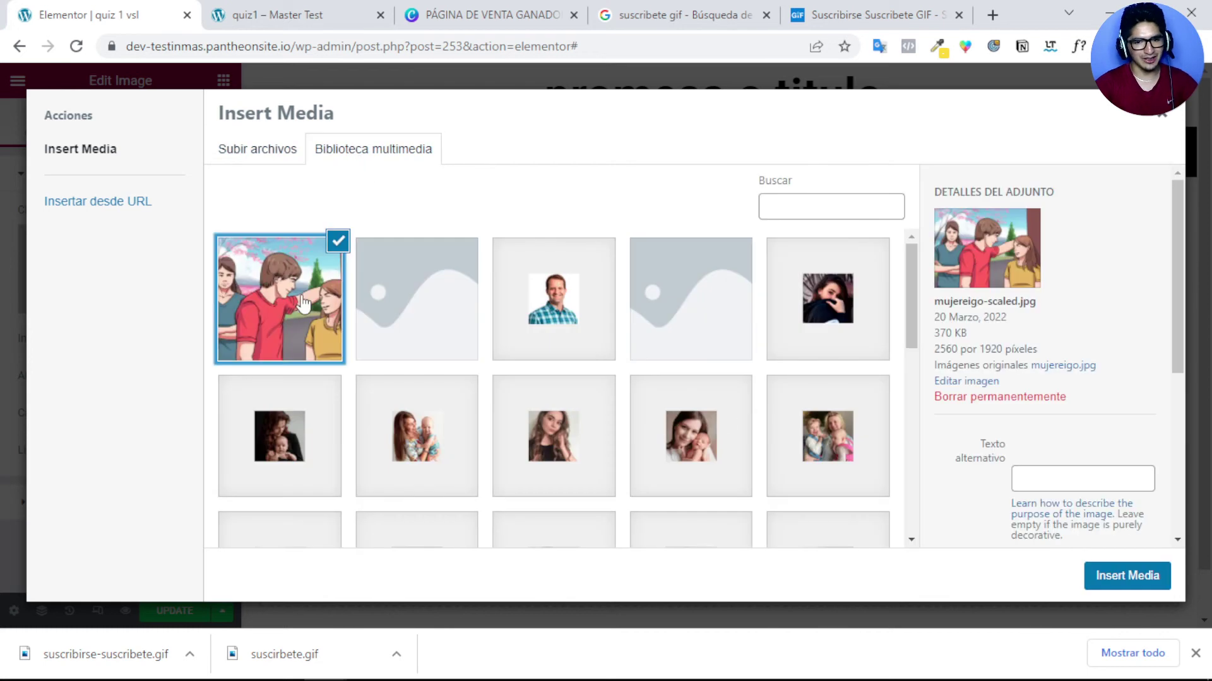
click(1099, 583)
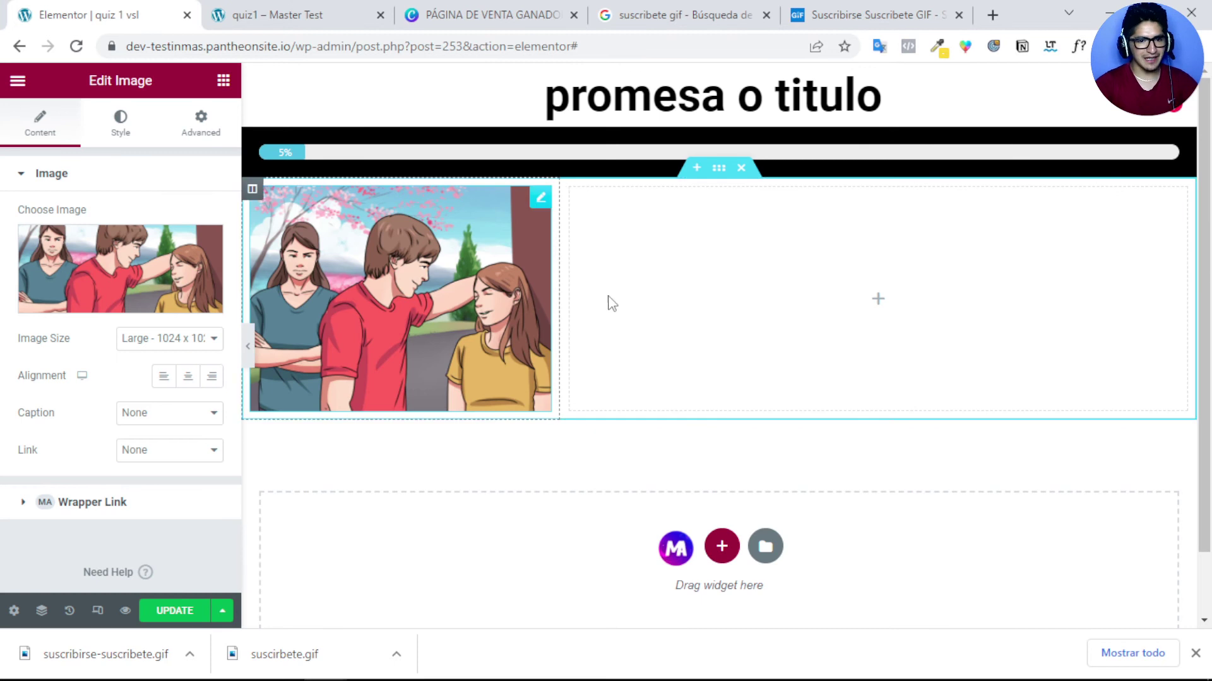
Step: Place a Heading widget in the empty wide column beside the image and select its placeholder title text
click(879, 303)
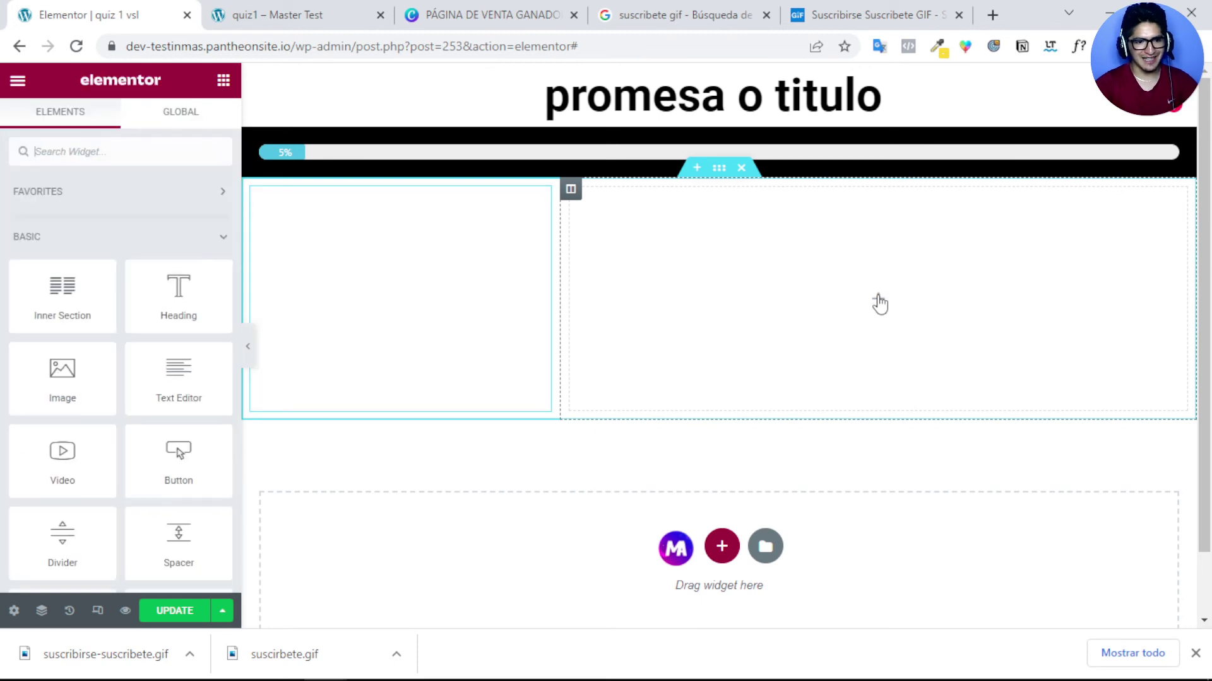
drag(157, 319, 804, 278)
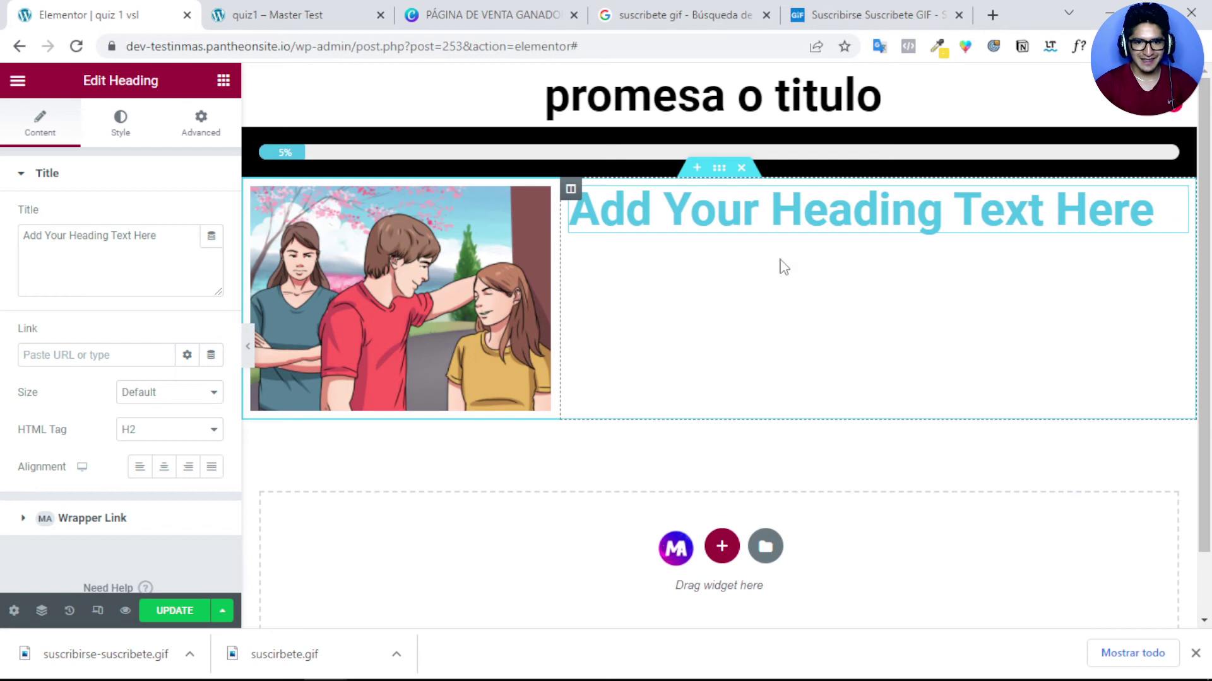
double_click(144, 236)
triple_click(144, 236)
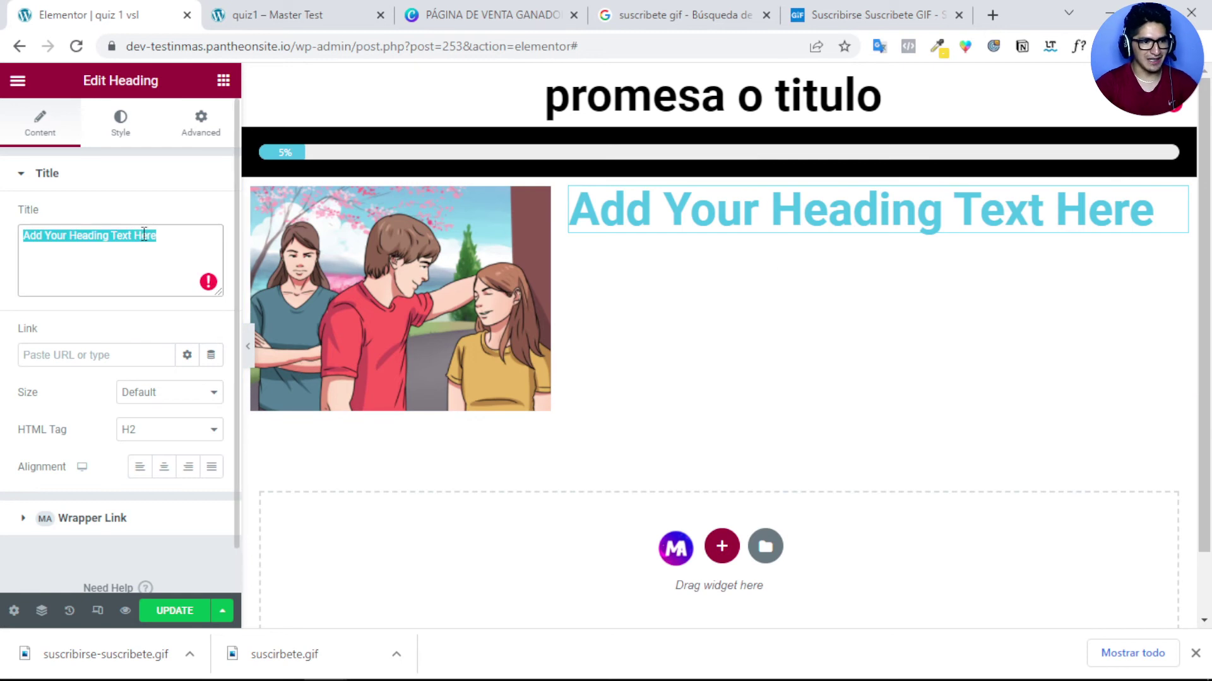
text(que)
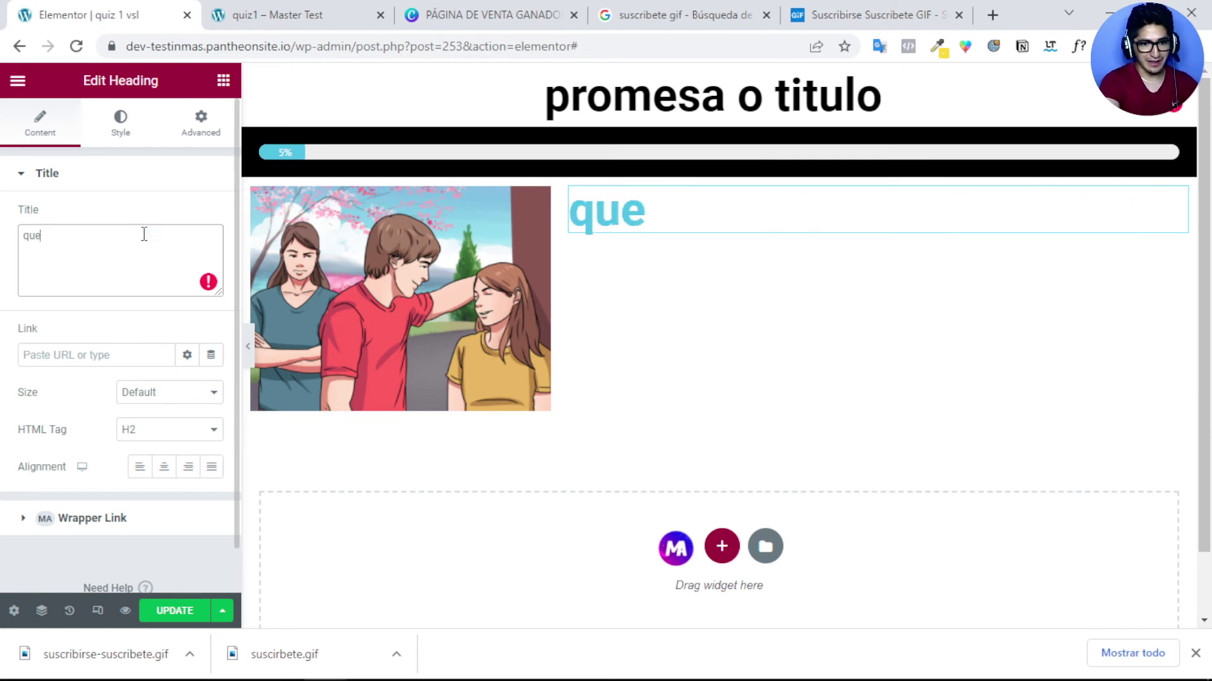
key(BackSpace)
key(BackSpace)
key(BackSpace)
text(E)
key(BackSpace)
text(u)
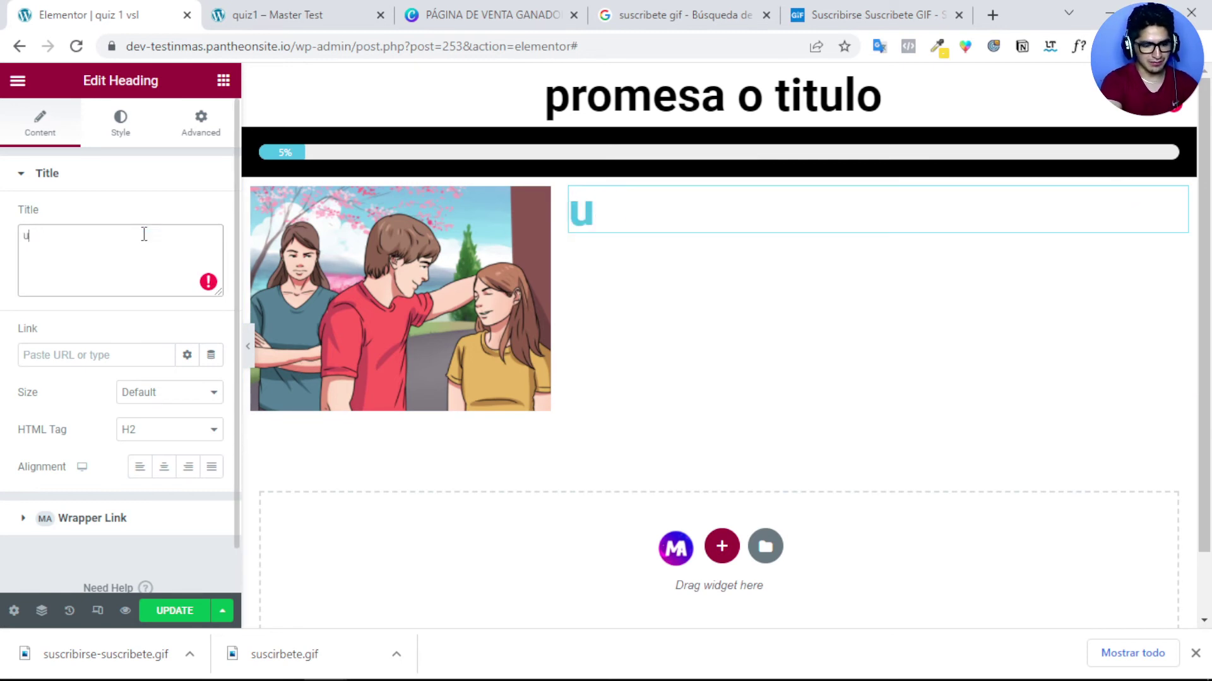
text(STE)
key(BackSpace)
key(BackSpace)
key(BackSpace)
key(BackSpace)
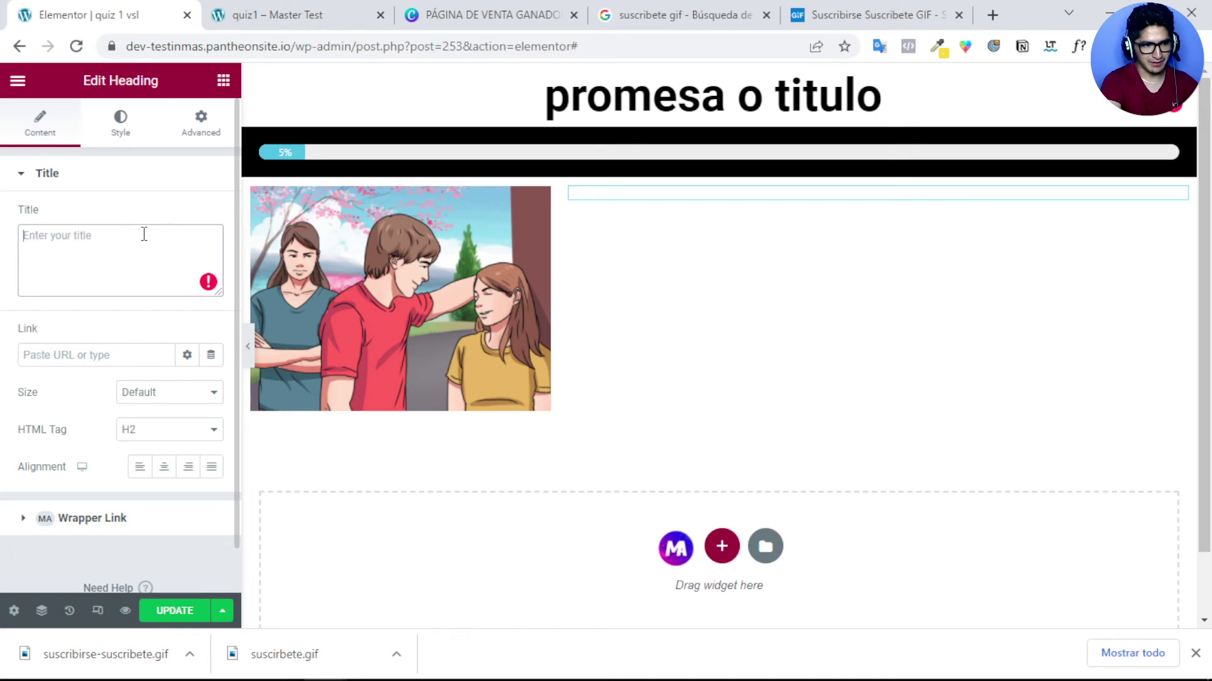
Step: Set the heading's title to "¿Usted se encuentra en una relacion?"
text(Uste)
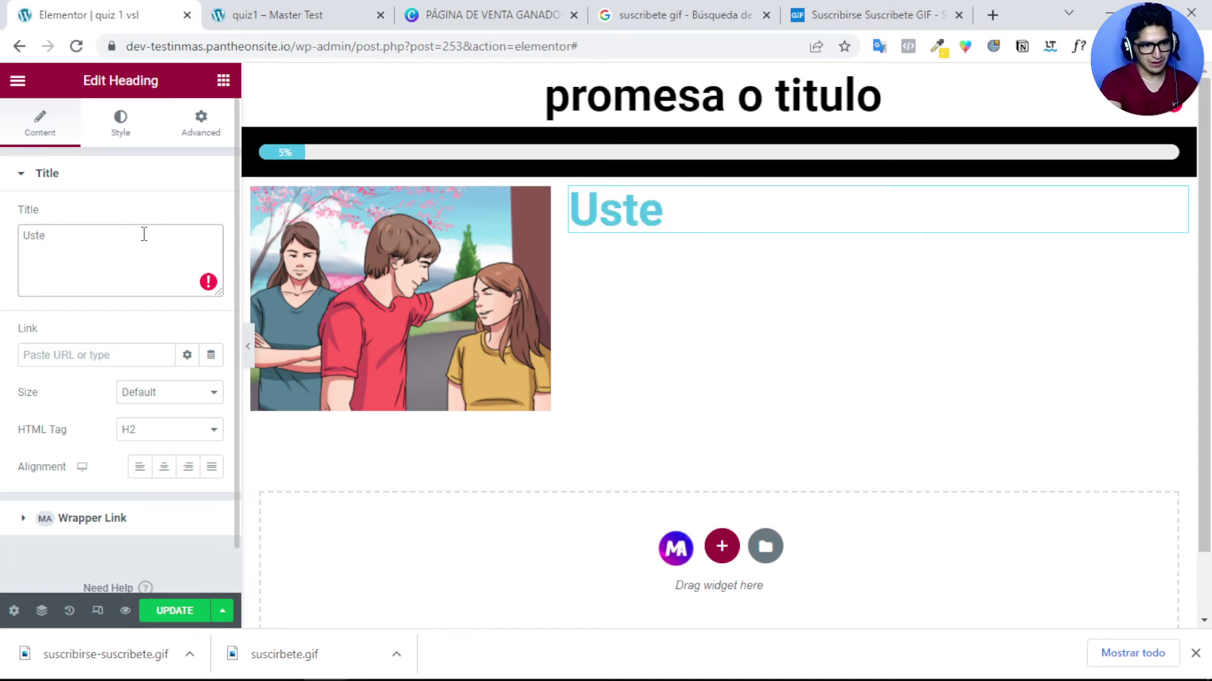
text( d se e)
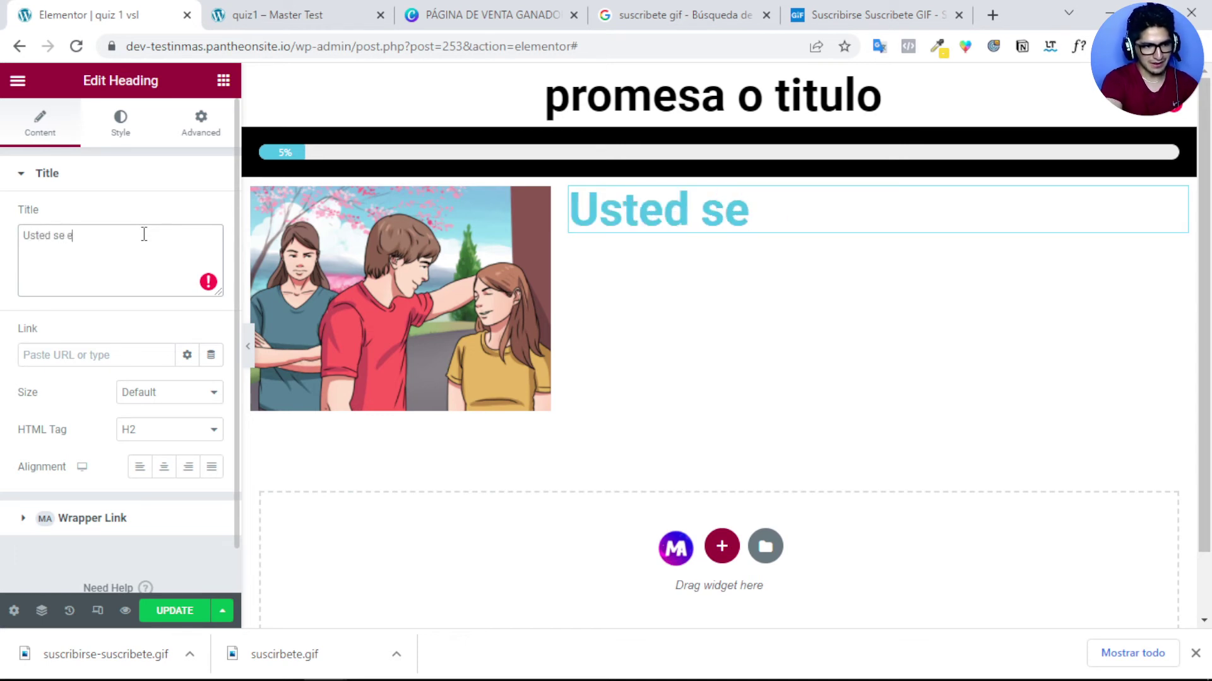
text(ncuentra e)
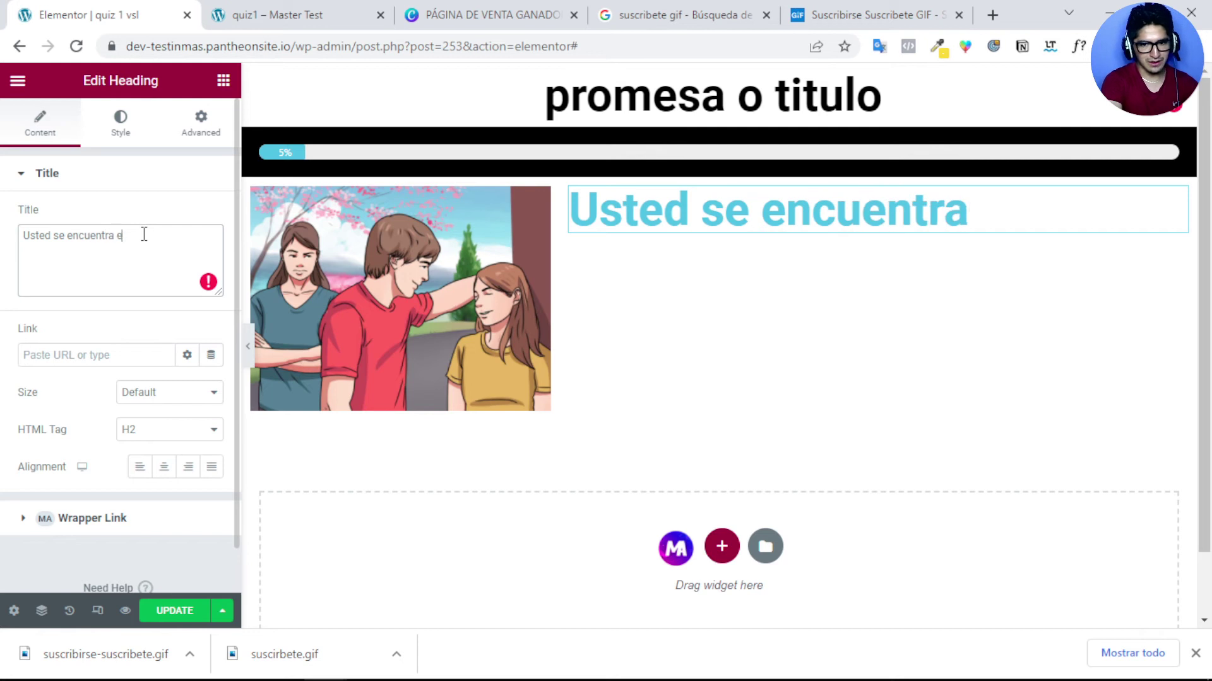
text(n una rela)
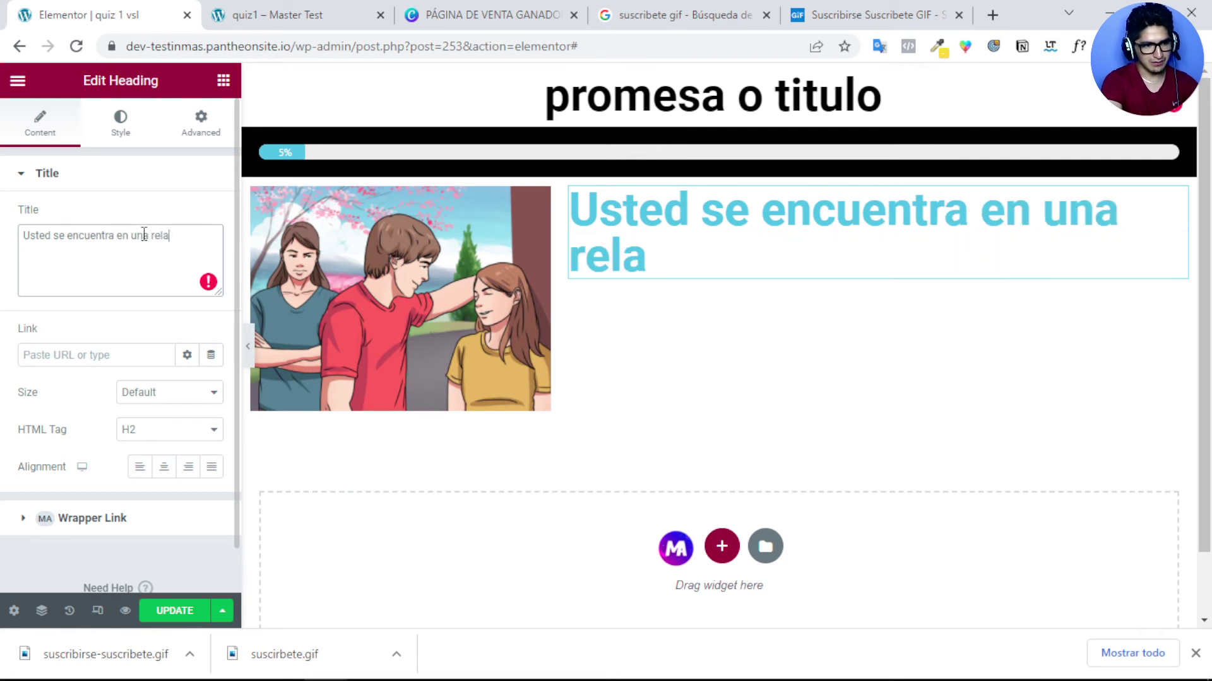
text(cion?)
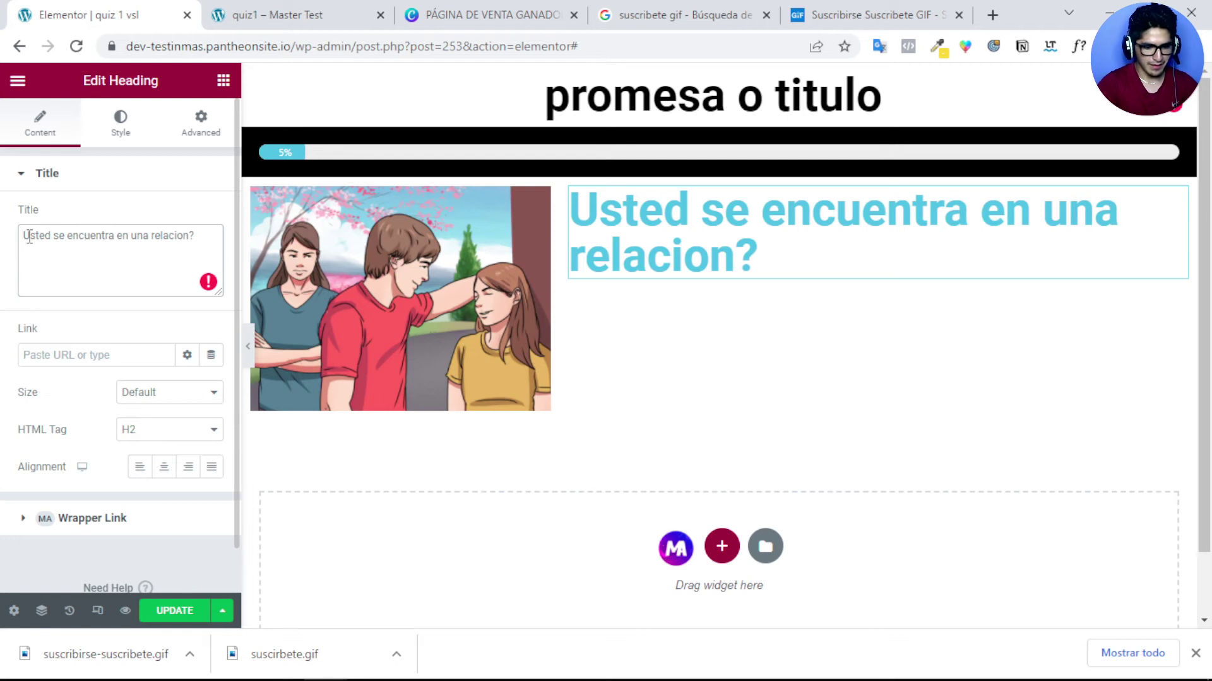
text(¿)
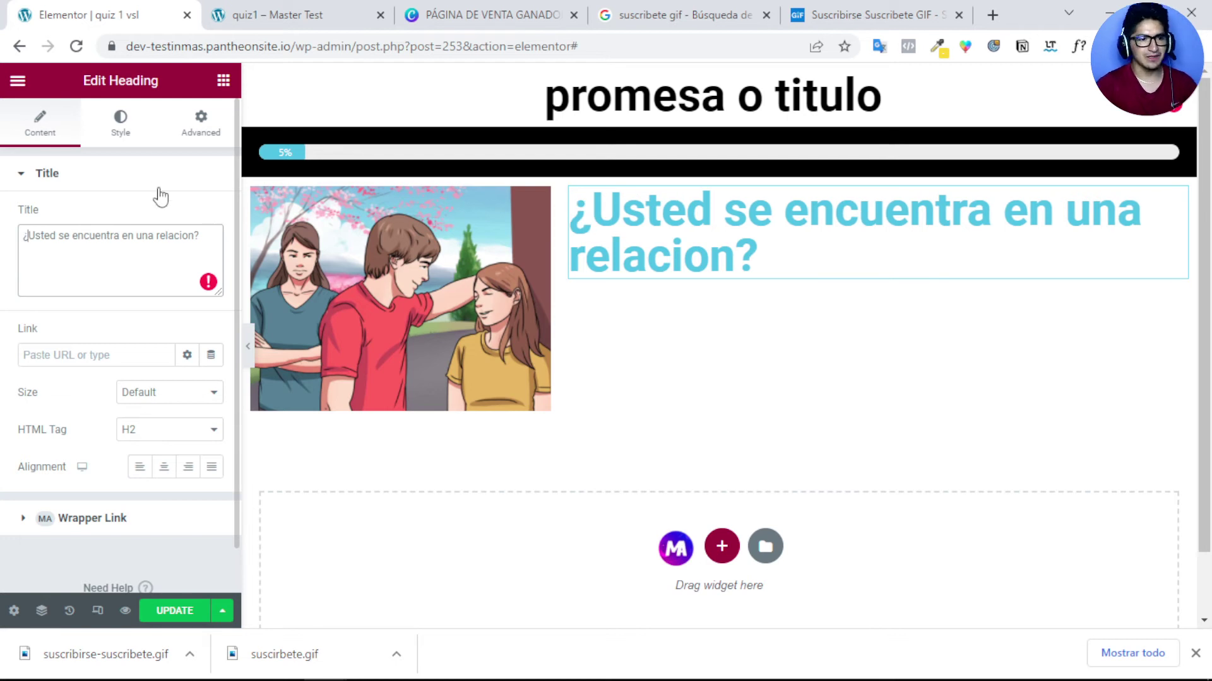
Step: Change the question heading's HTML tag to p and center its alignment
click(122, 131)
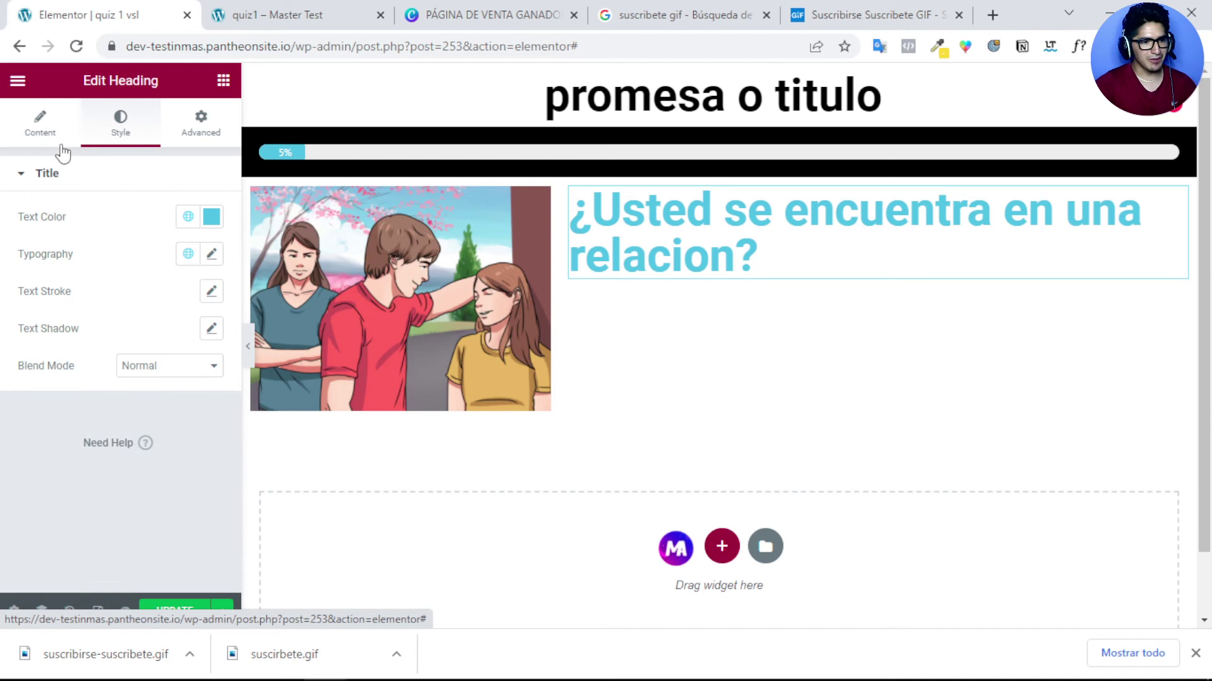
click(44, 126)
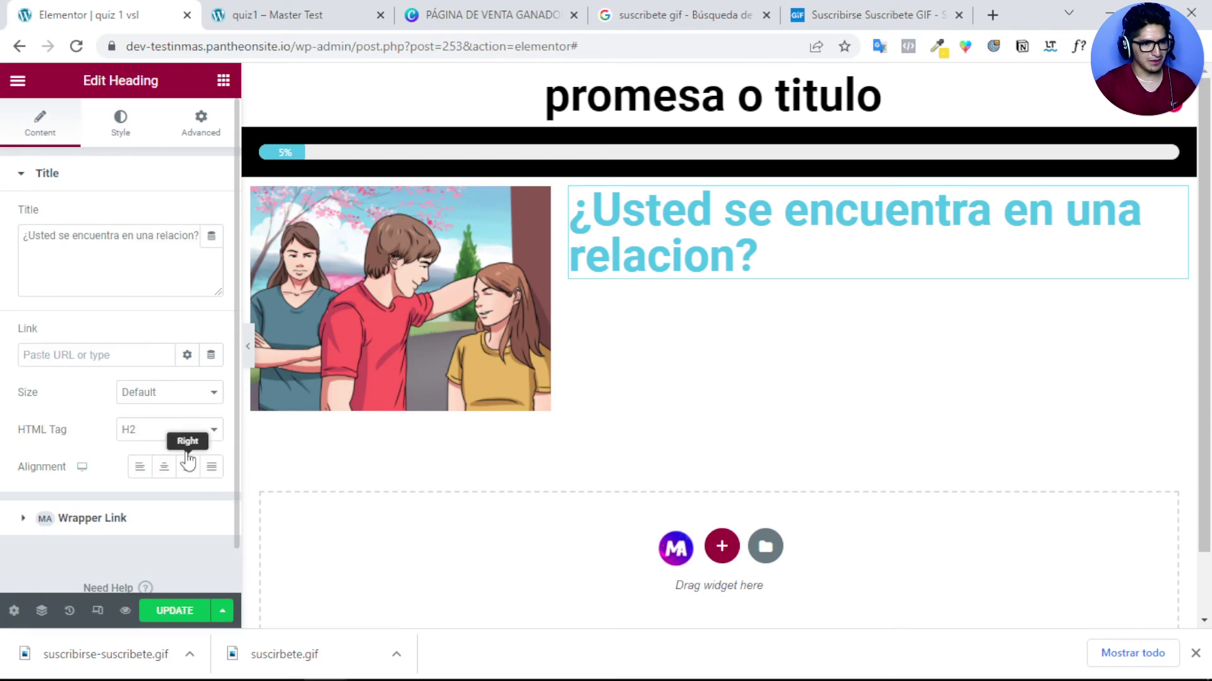
click(180, 430)
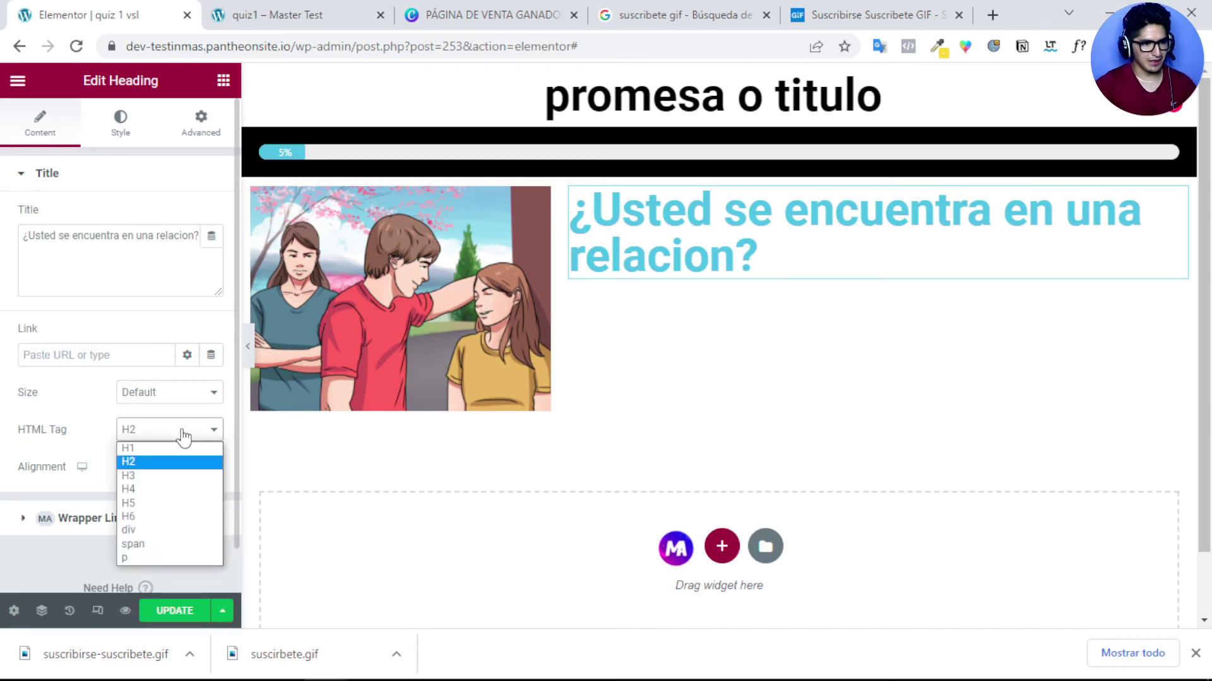
click(131, 557)
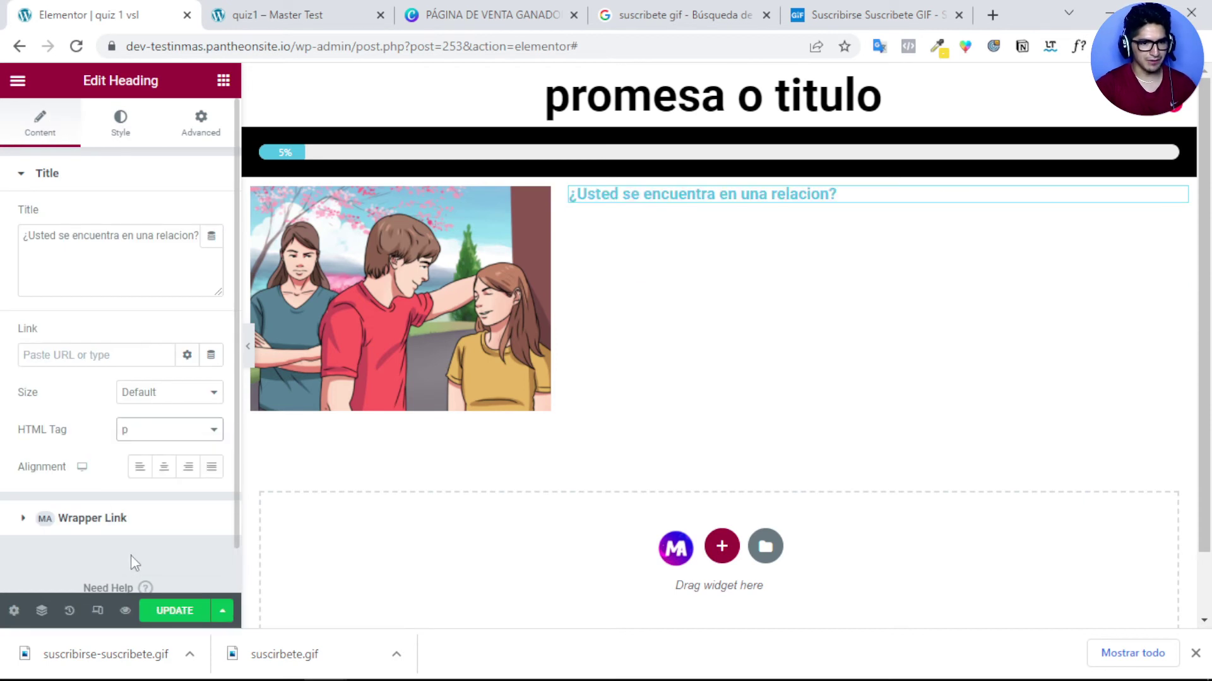
click(164, 468)
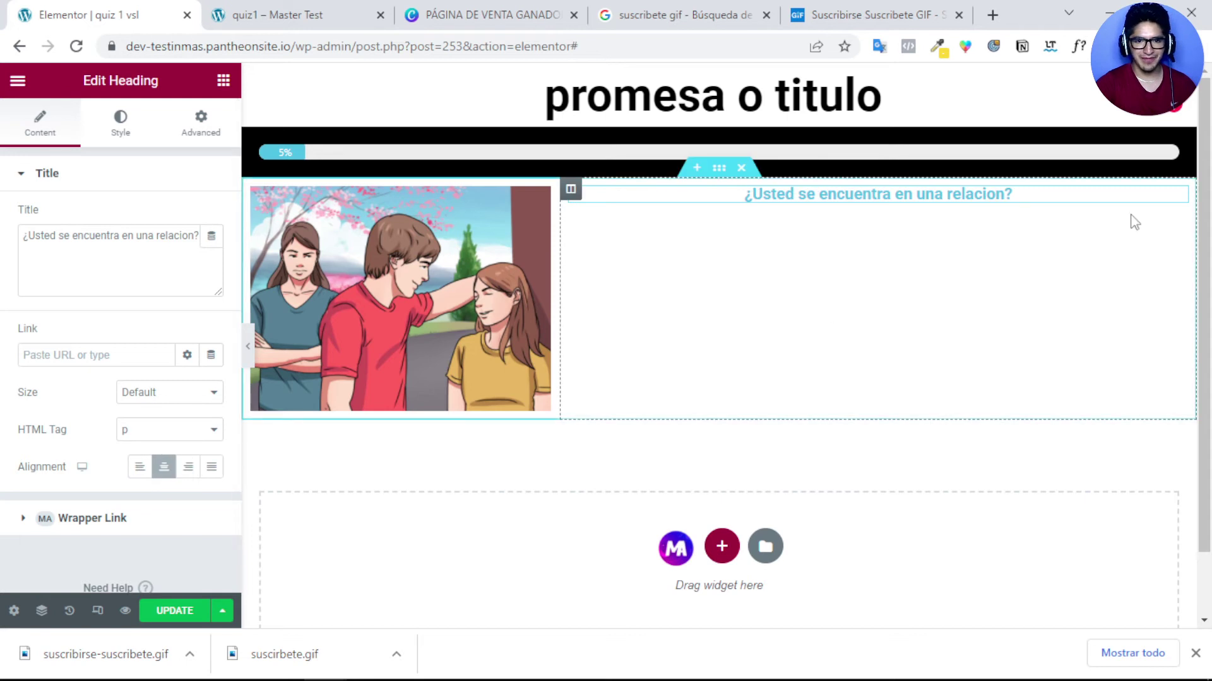
Step: Duplicate the question heading within the wide column
right_click(1178, 199)
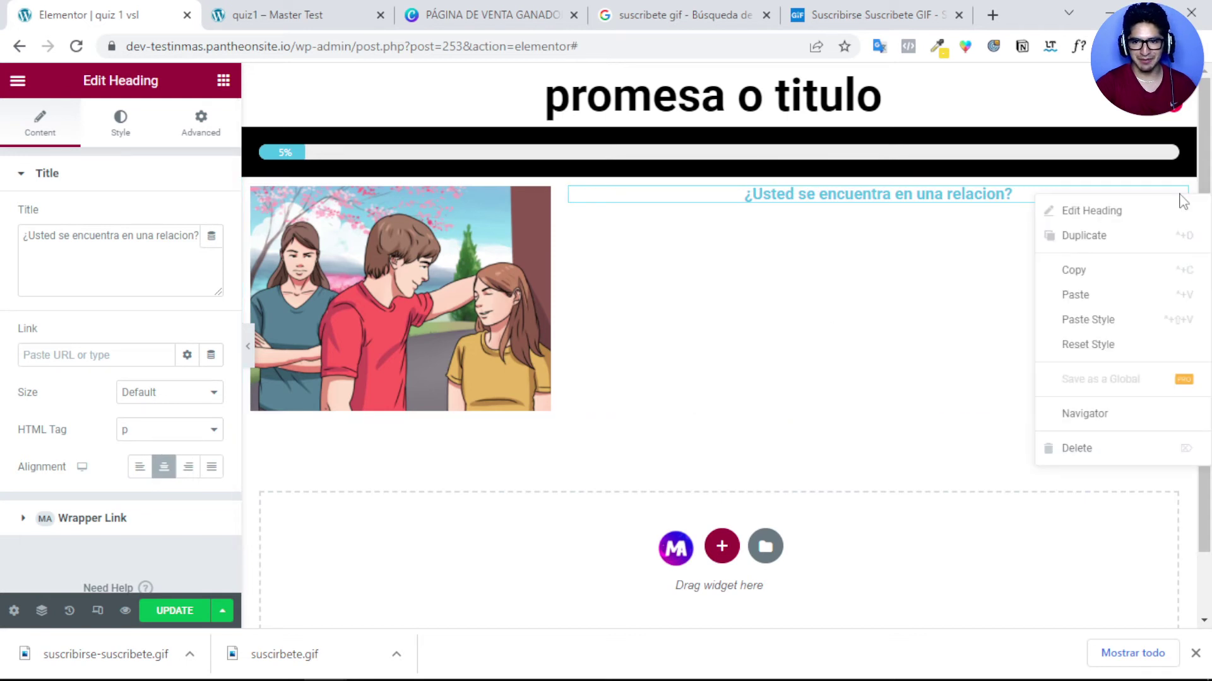
click(1098, 243)
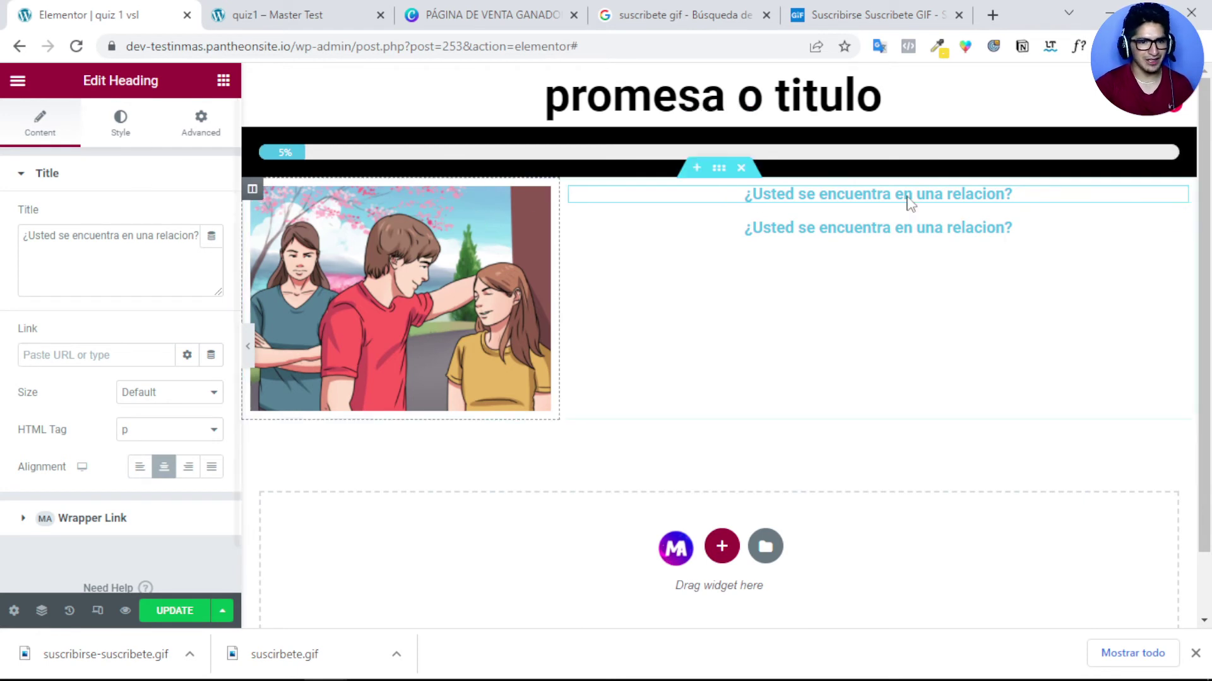
Step: Give the upper question heading a classic background in yellow #FFD800
click(117, 136)
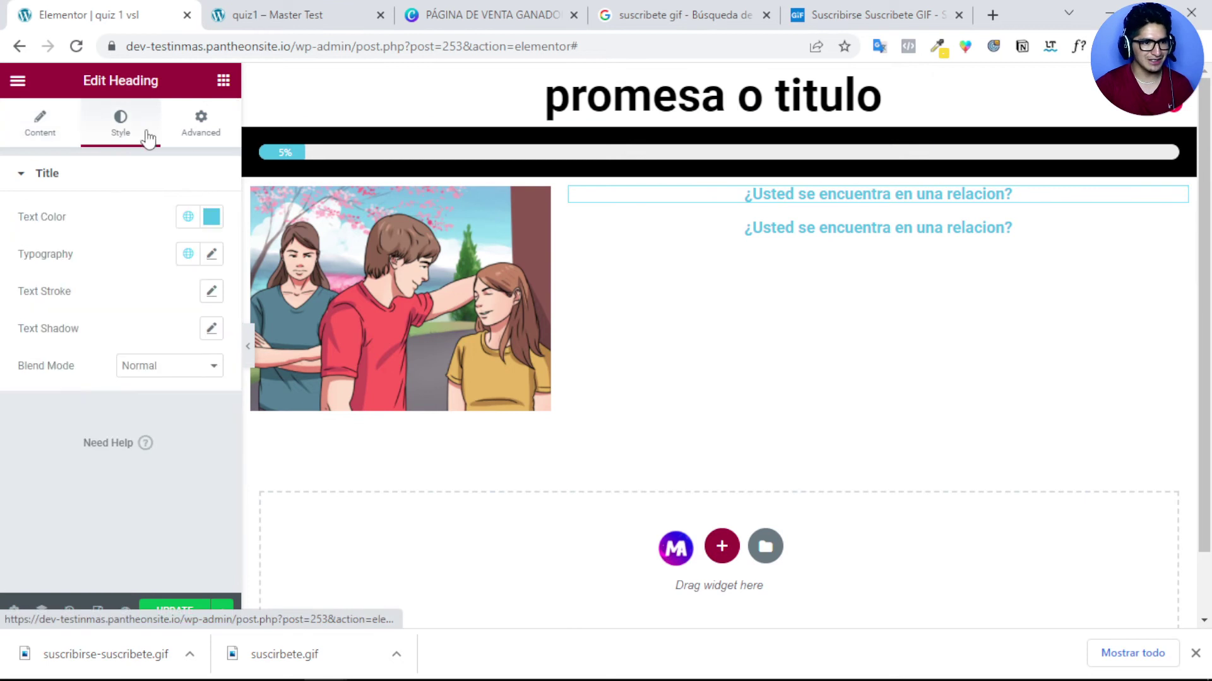
click(188, 134)
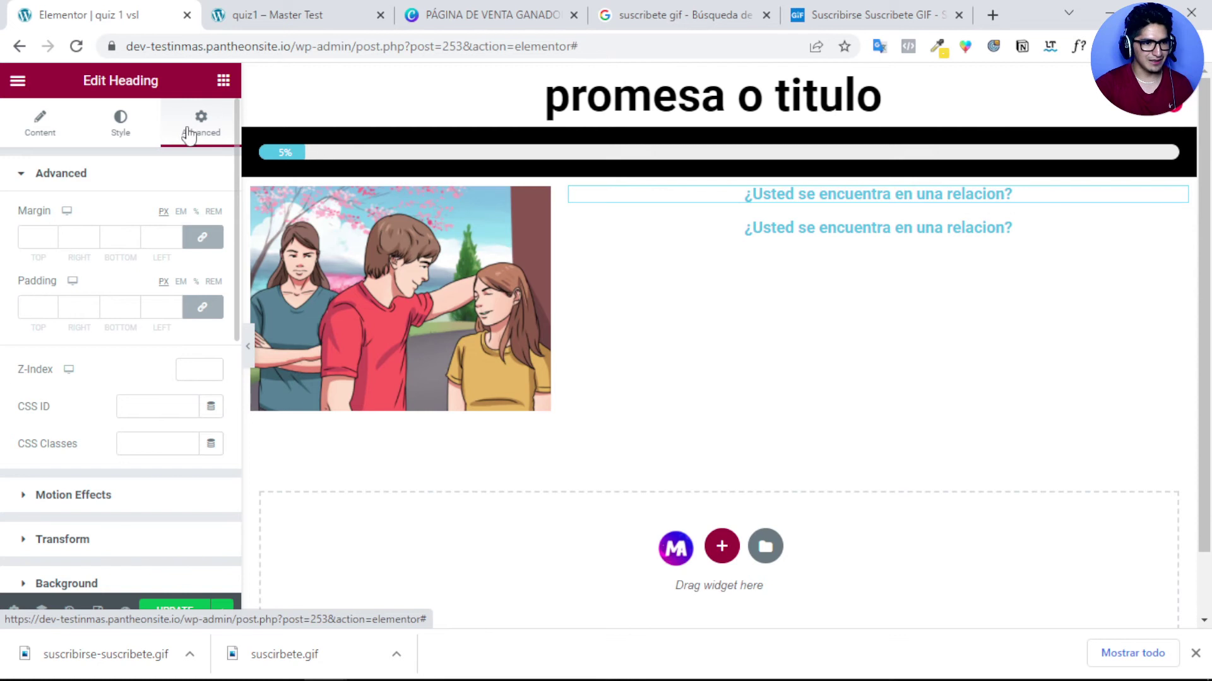
scroll(70, 312, down, 1)
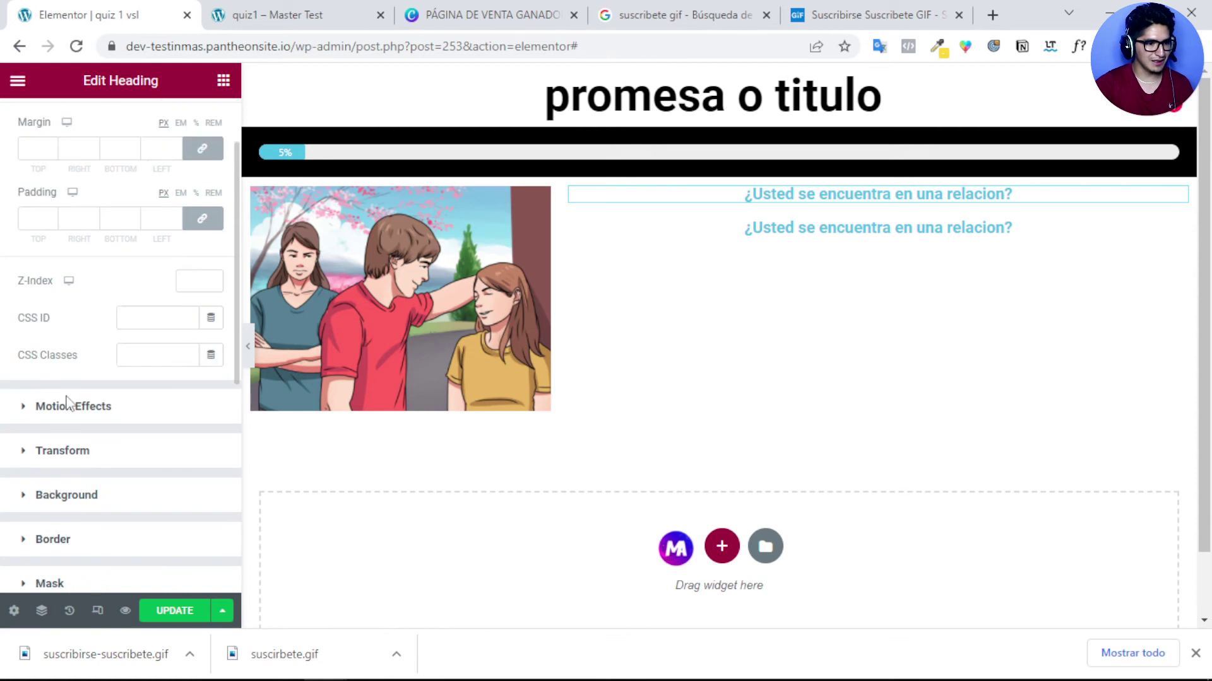
click(78, 498)
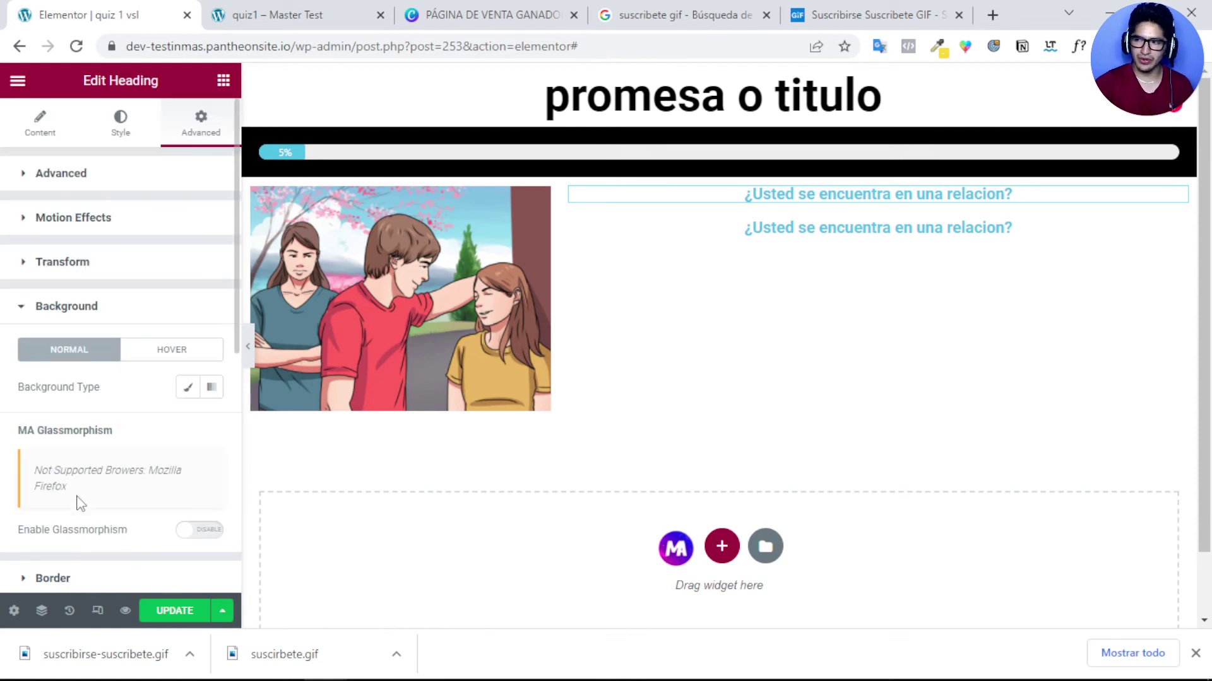
click(186, 390)
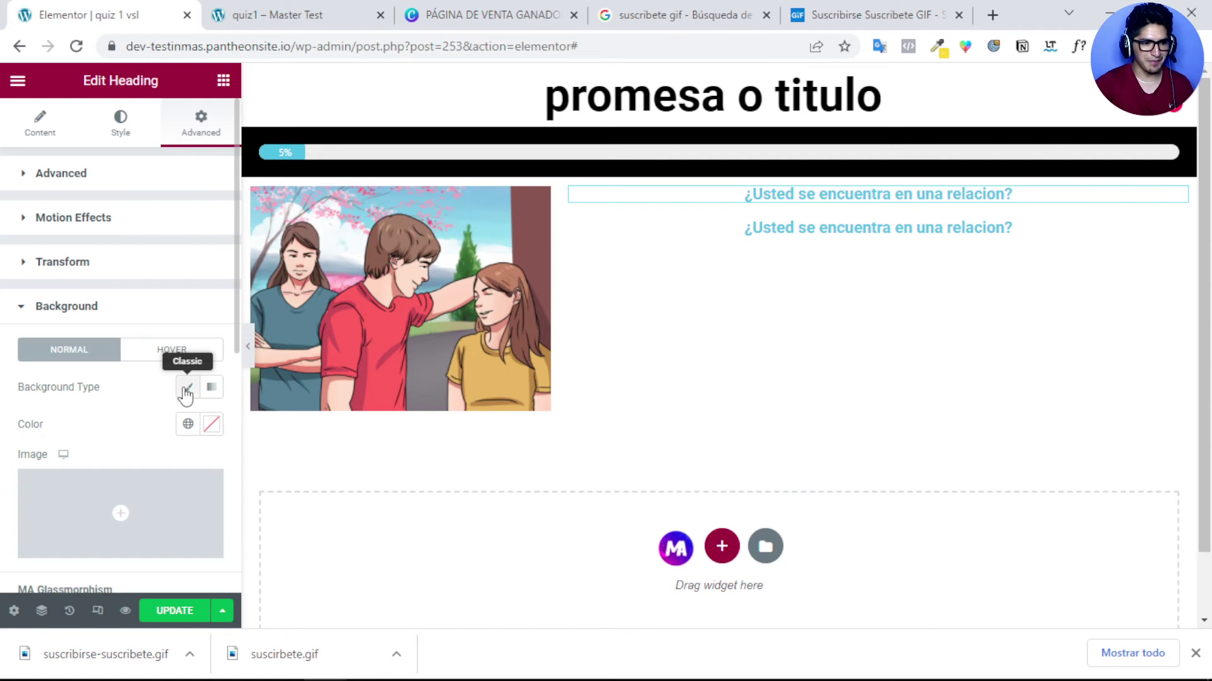
click(213, 425)
drag(182, 269, 147, 337)
click(202, 257)
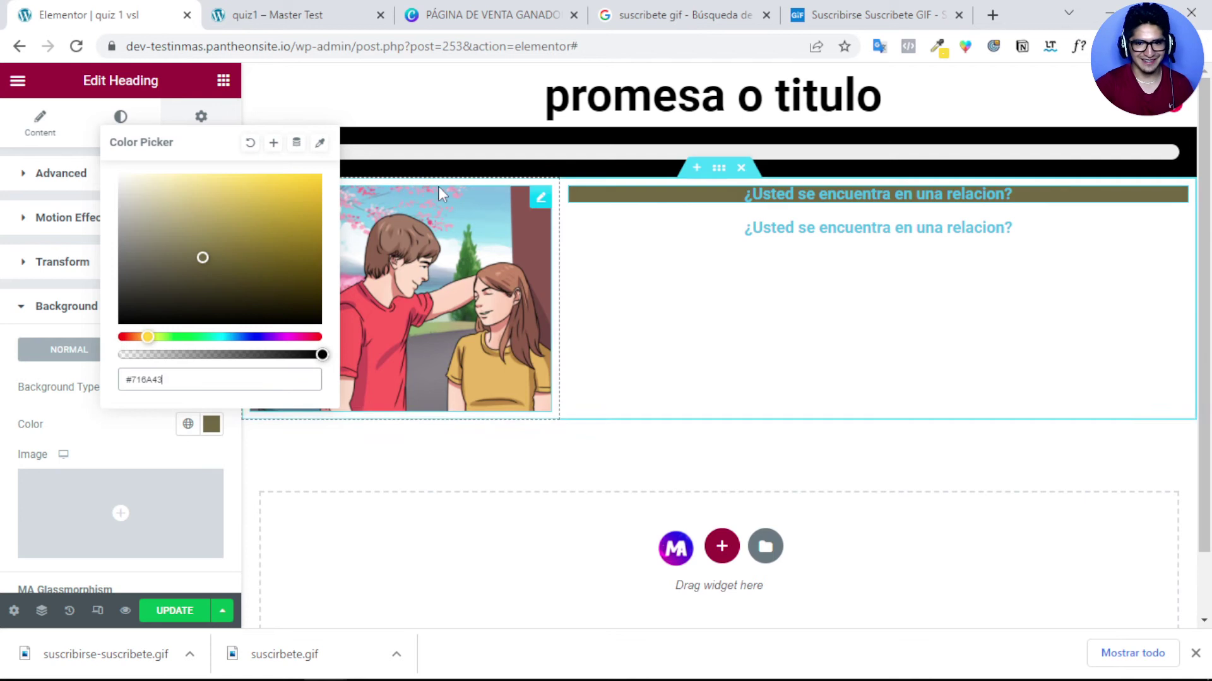
drag(299, 202, 333, 167)
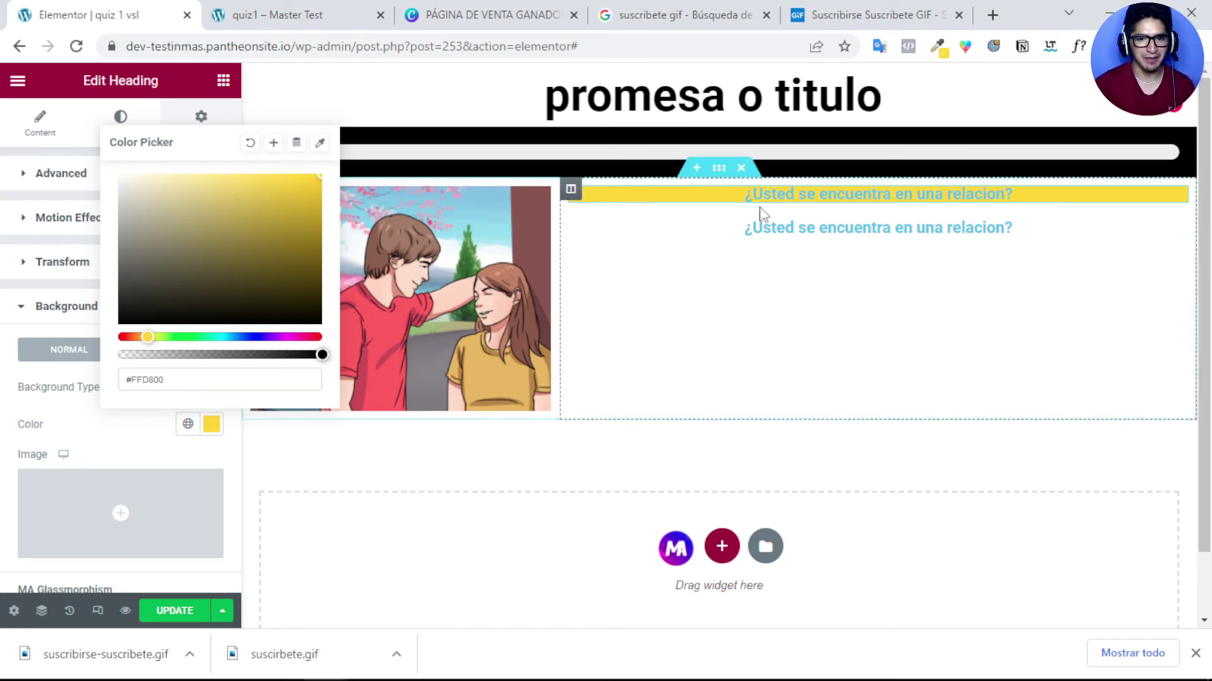
Step: Set the upper question heading's text color to black #000000
click(788, 195)
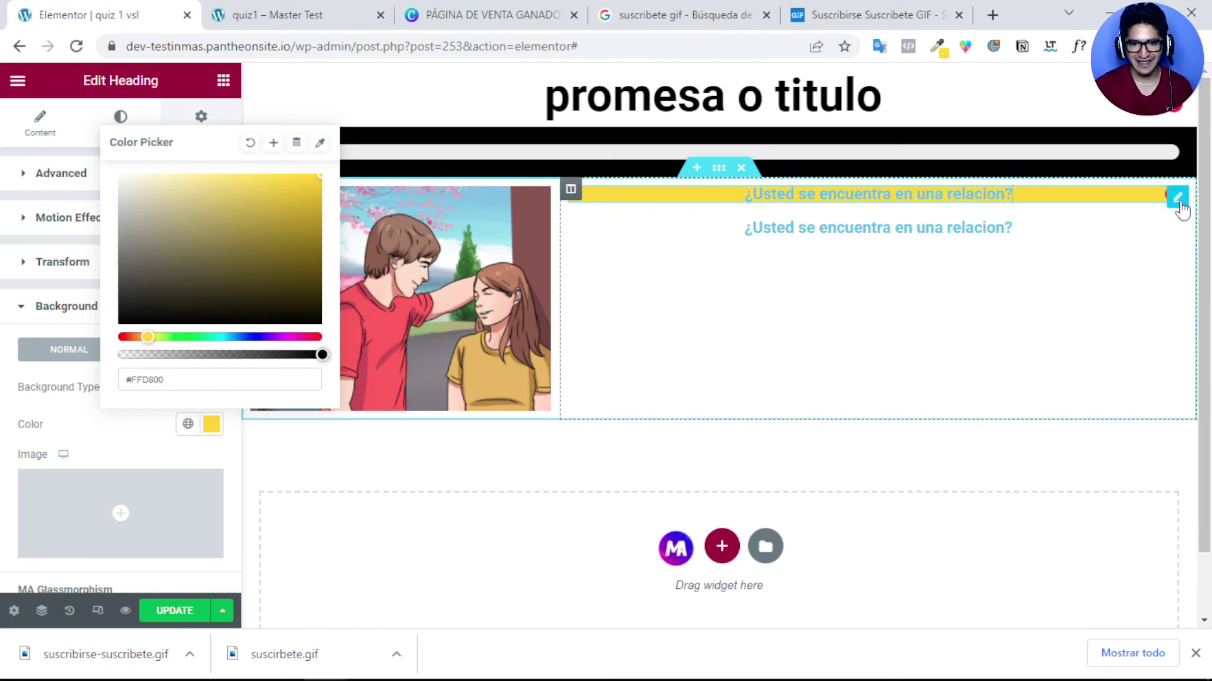
click(1182, 208)
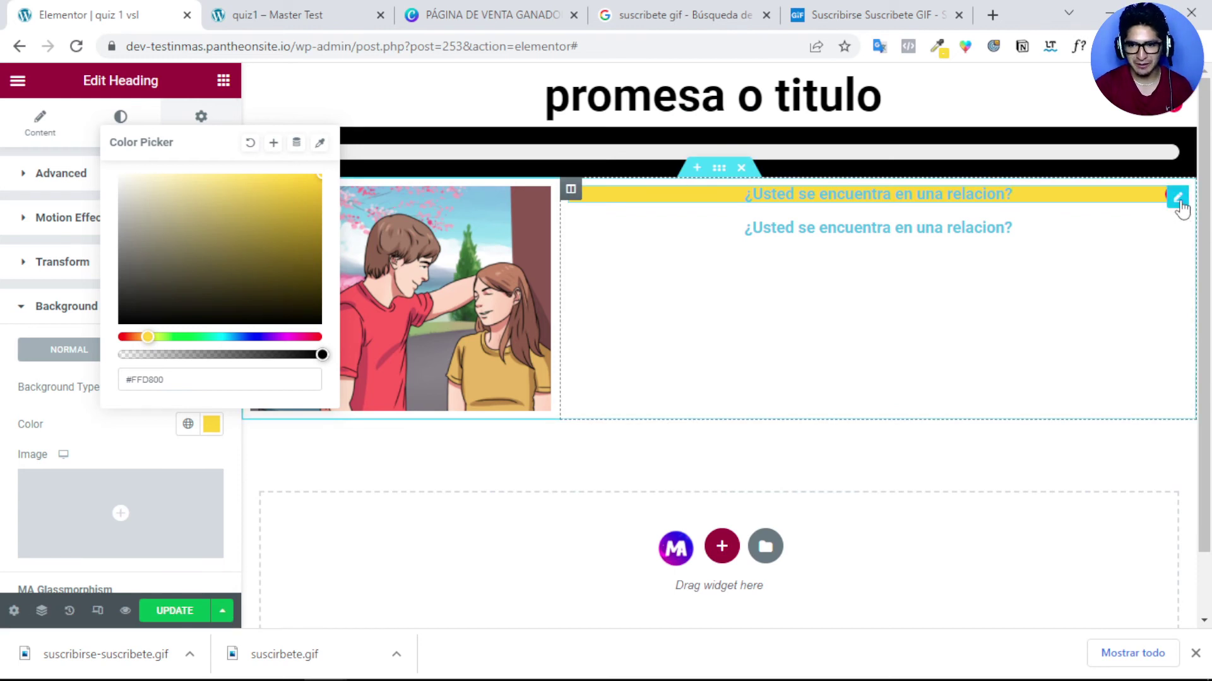
click(46, 129)
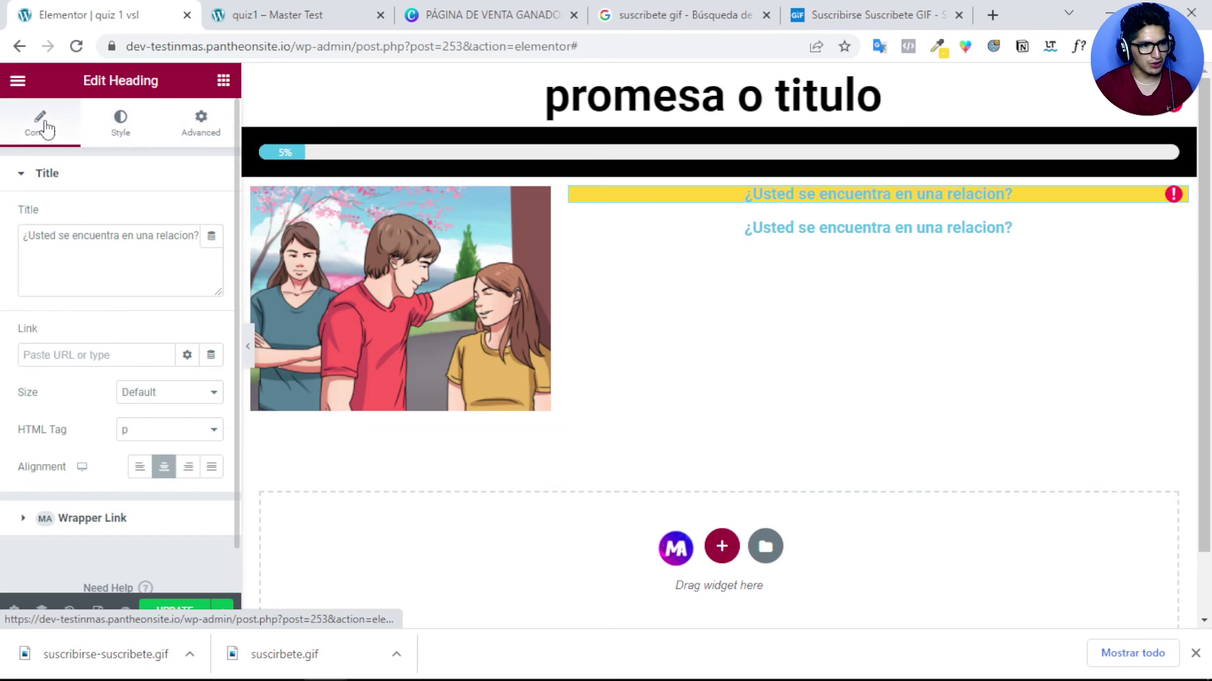
click(115, 126)
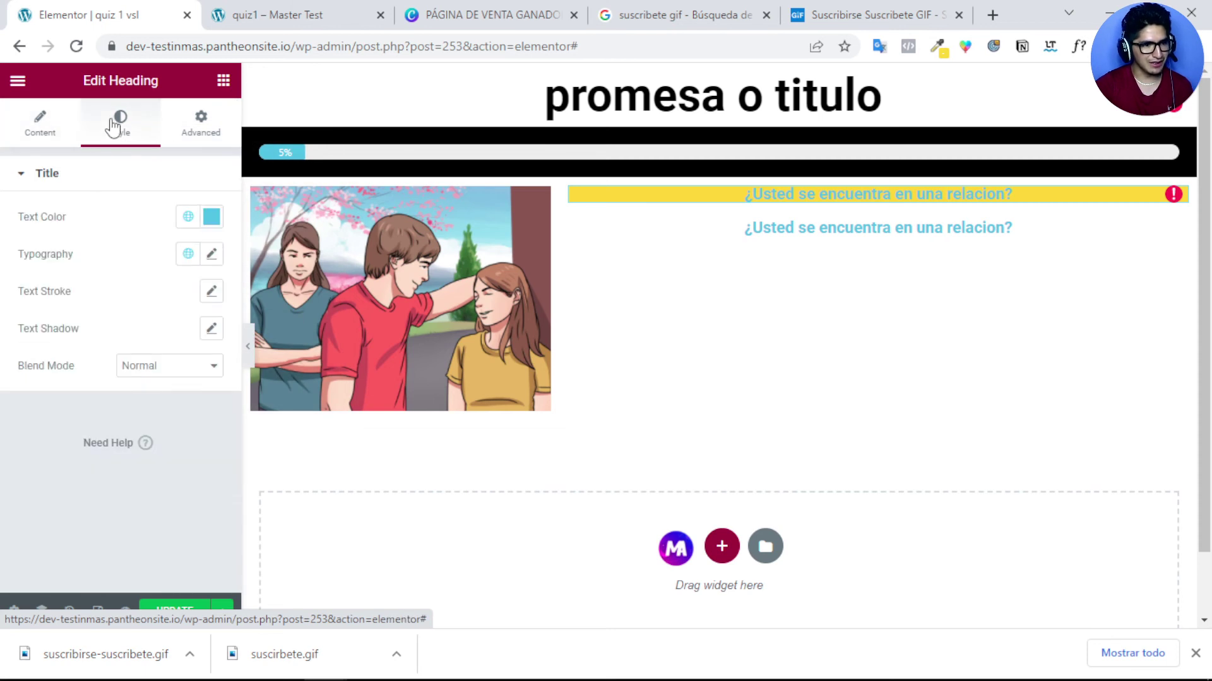
click(213, 219)
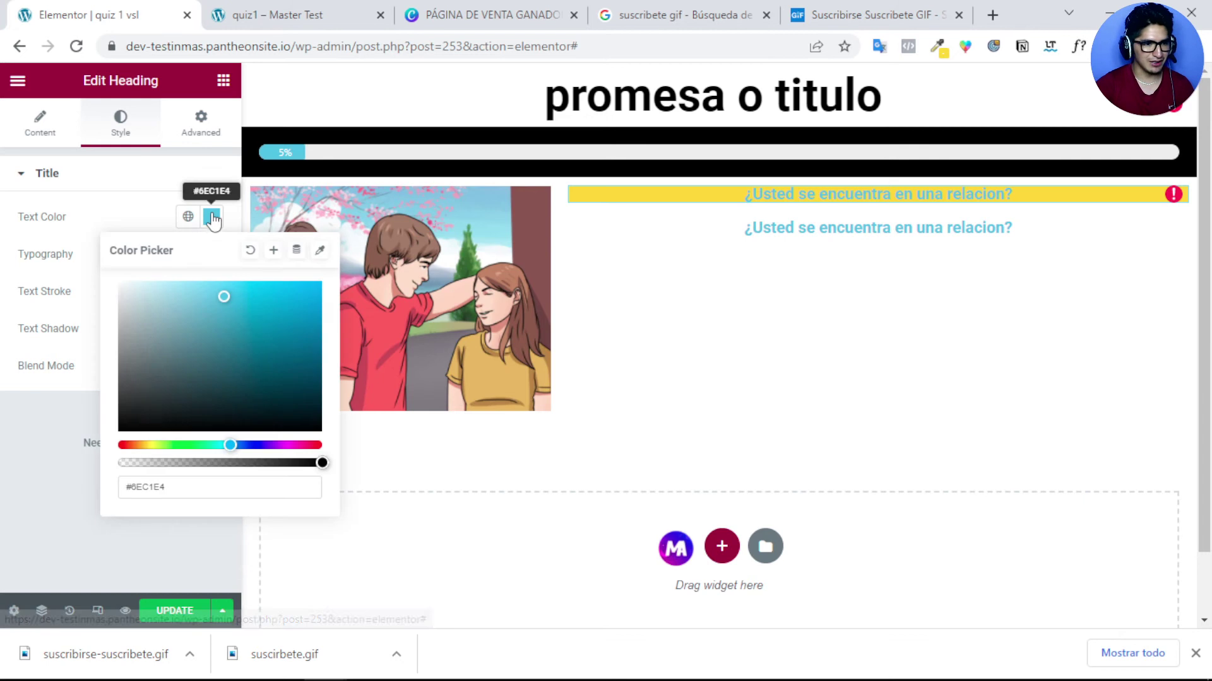
drag(183, 328, 104, 460)
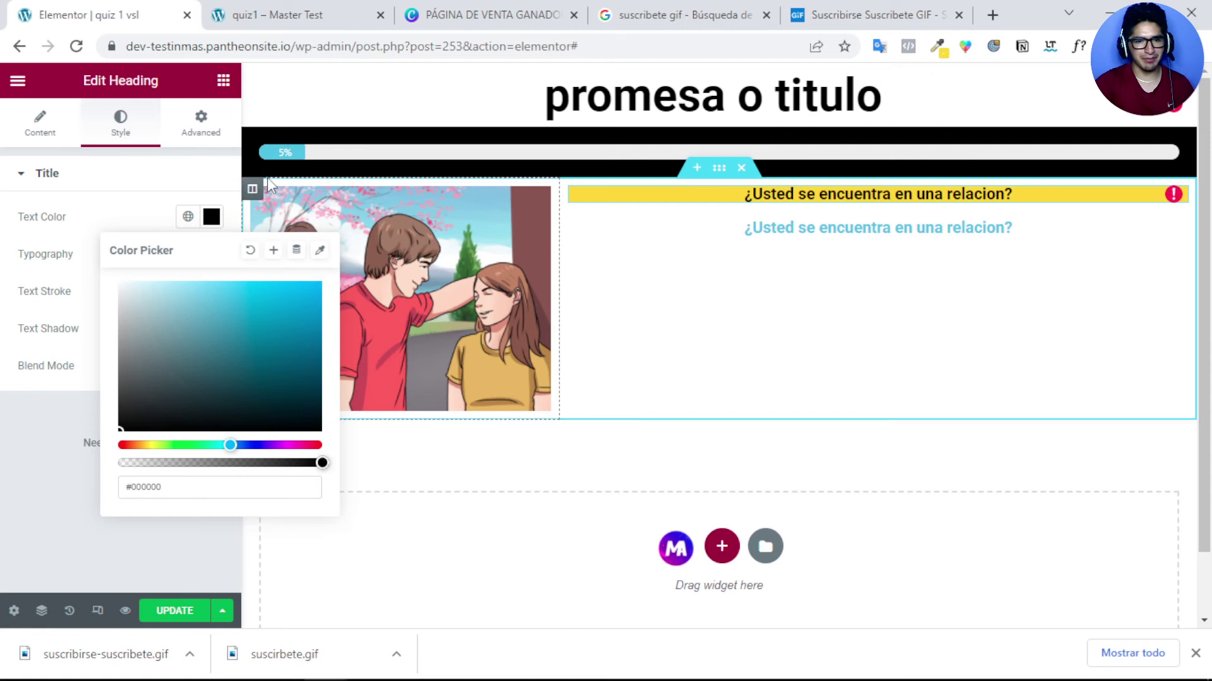
Step: Give the upper question heading a padding of 10 px on all four sides
click(206, 134)
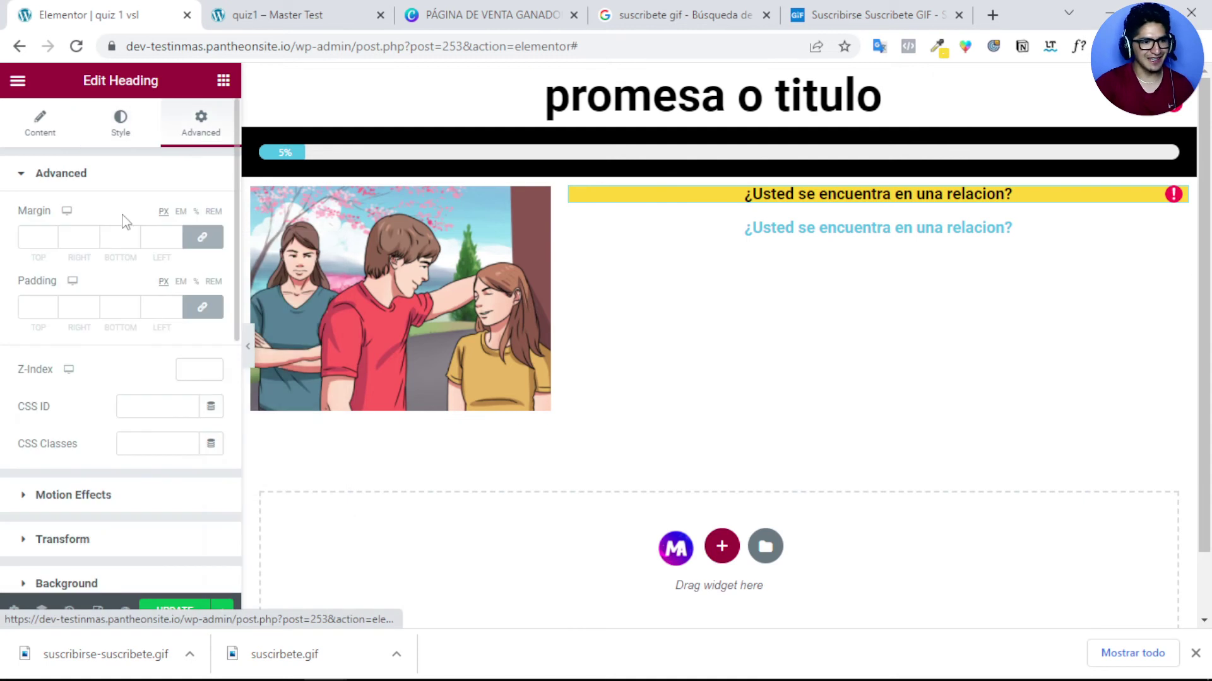
click(37, 308)
text(1)
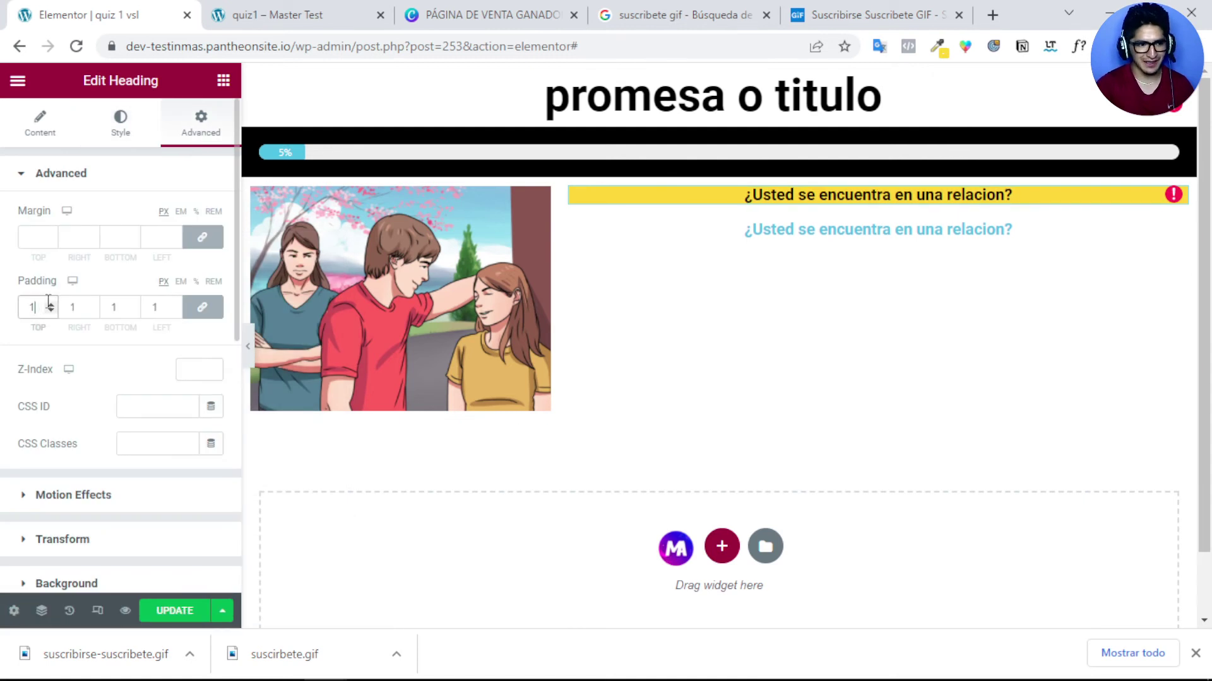
text(0)
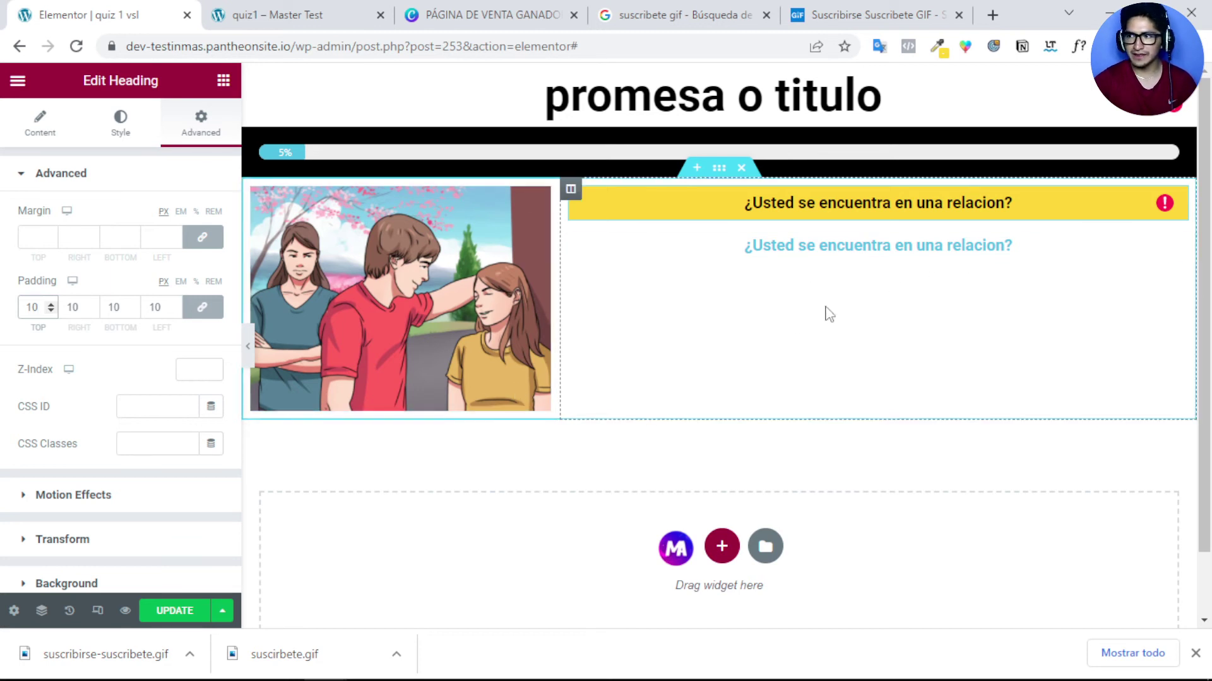
Step: Add a single-column section below the image-and-question section and place a Button widget in it
click(721, 547)
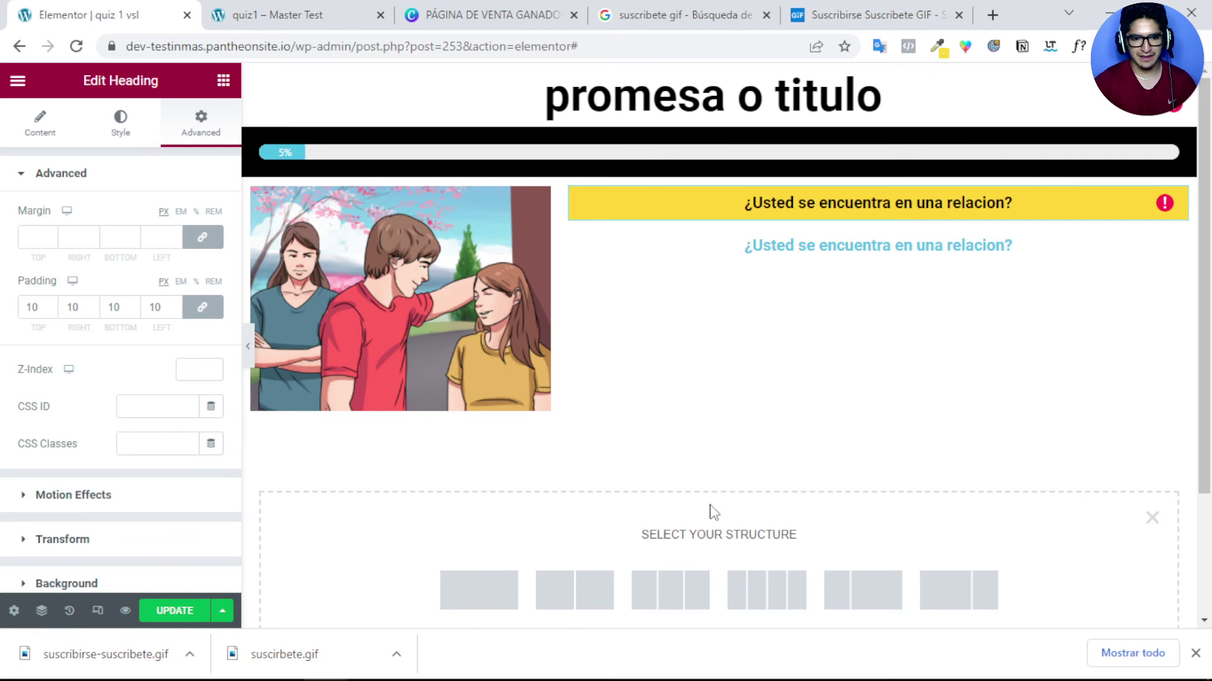
click(452, 587)
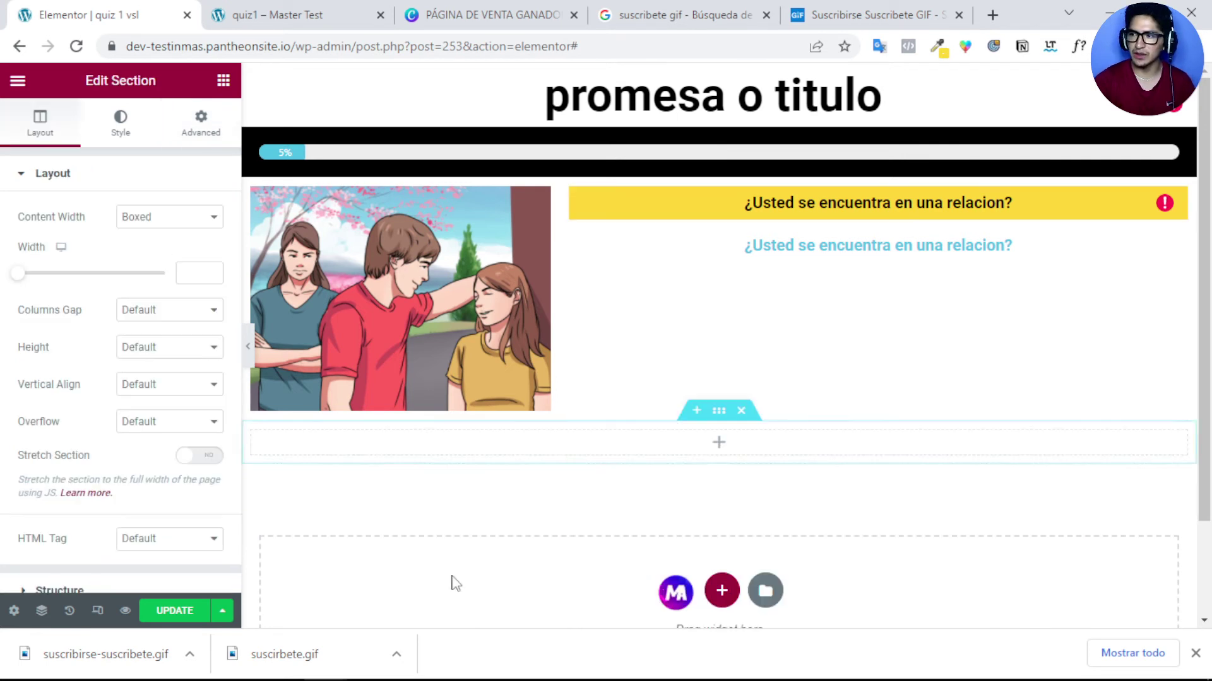
click(708, 451)
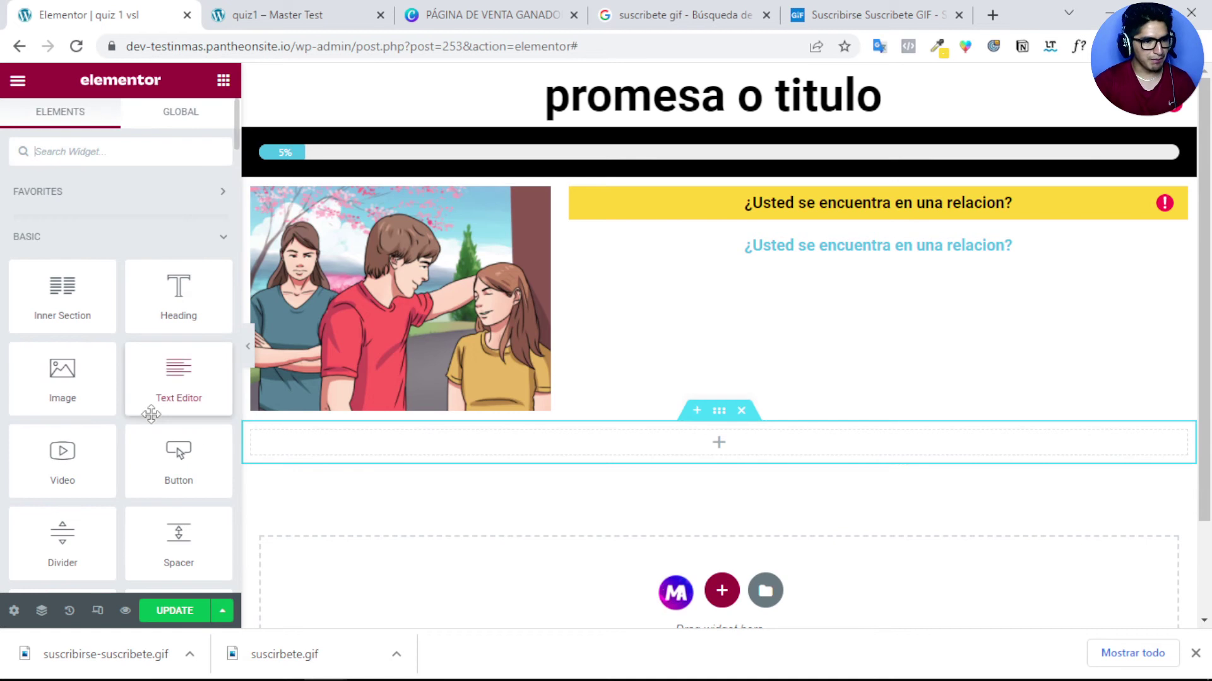
drag(198, 472, 667, 448)
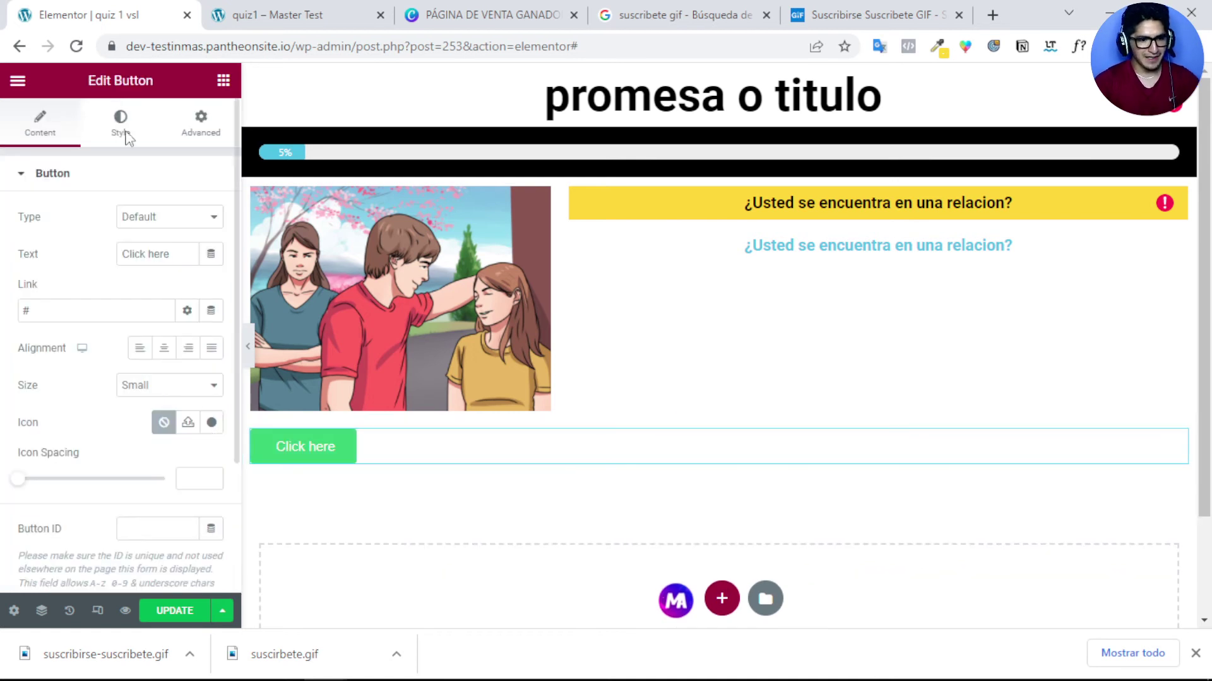
Step: Set the new button's text to "SI"
triple_click(153, 254)
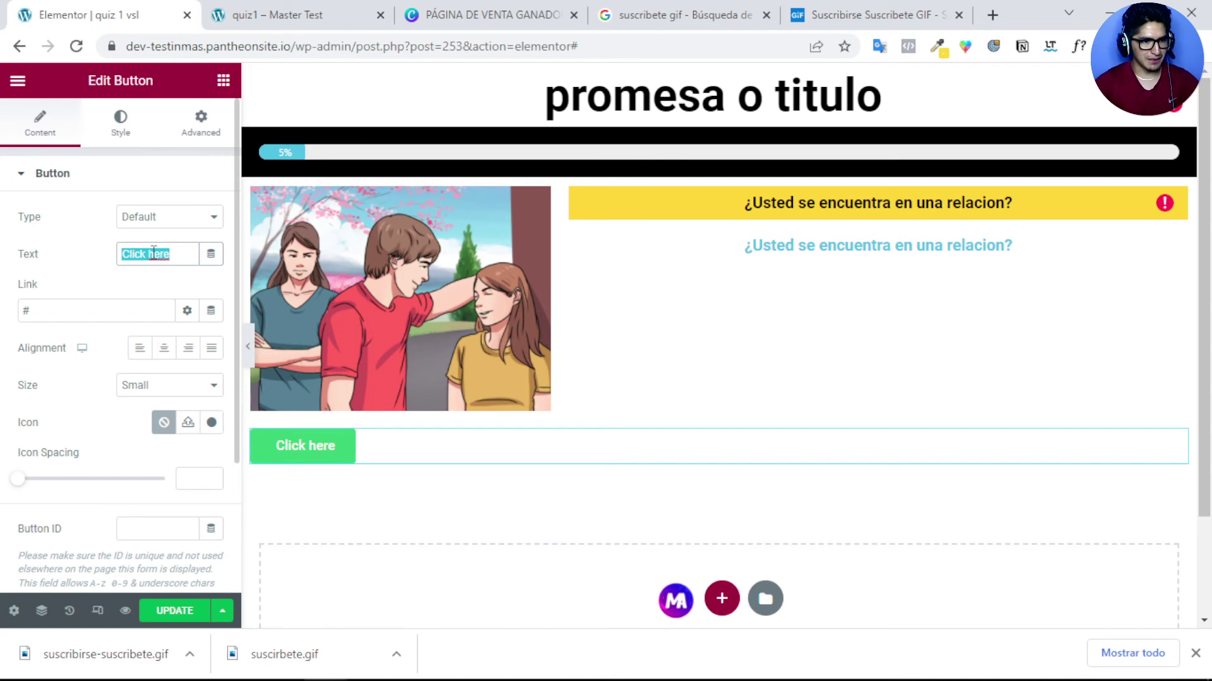
key(BackSpace)
text(si)
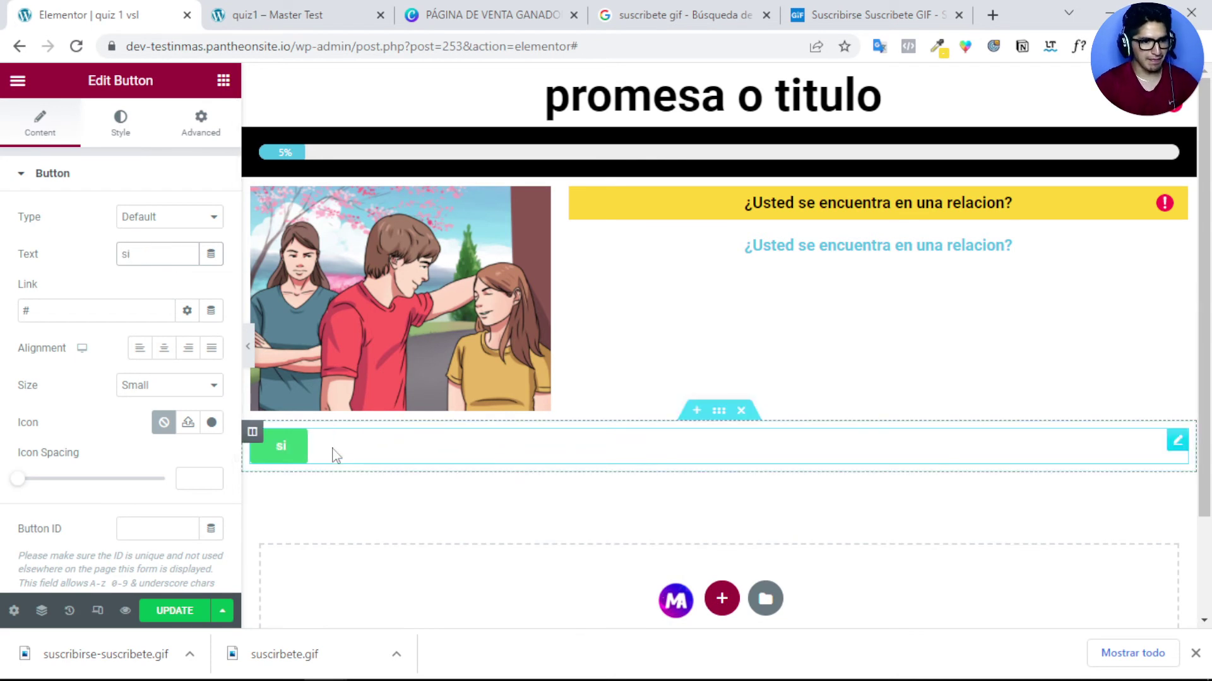
drag(151, 254, 82, 262)
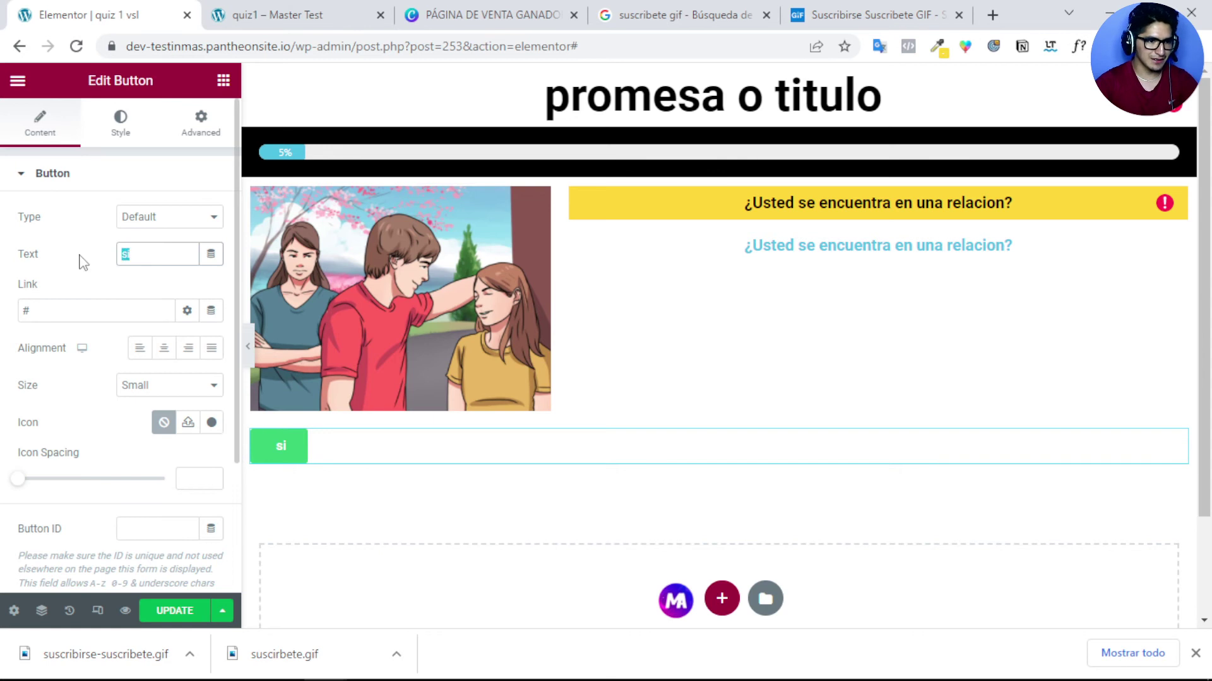
text(SI)
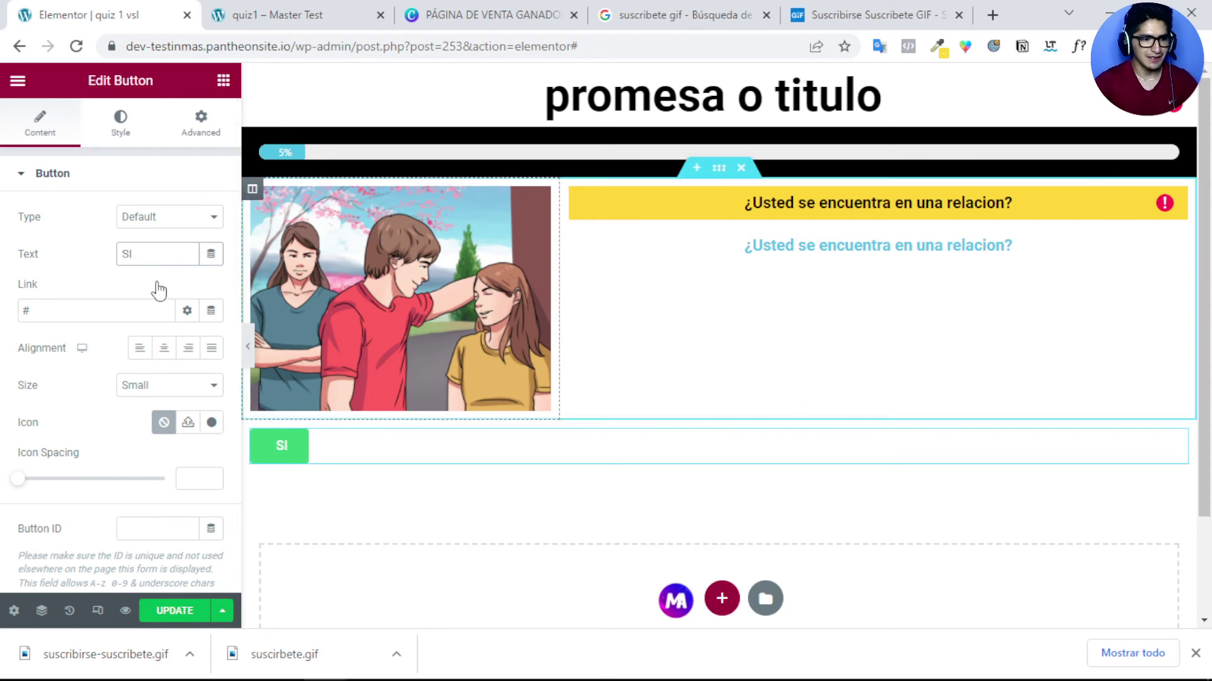
Step: Give the SI button an orange #EF871B background and a border radius of 10 px on all corners
click(121, 126)
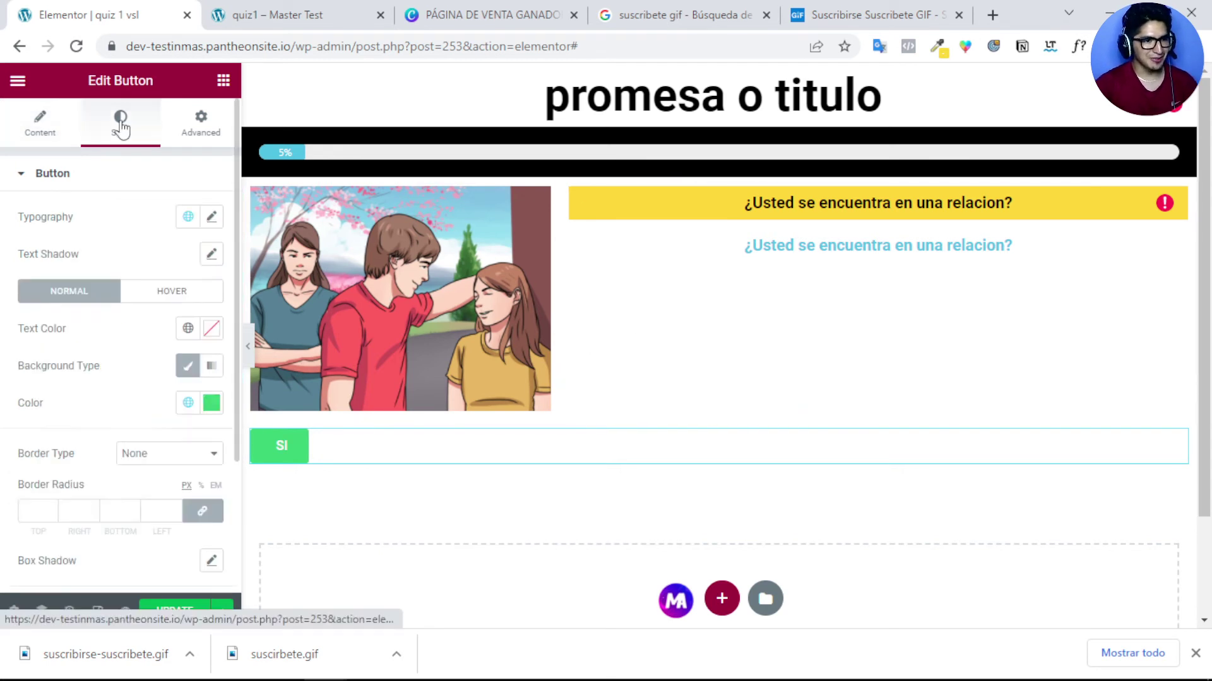
click(212, 407)
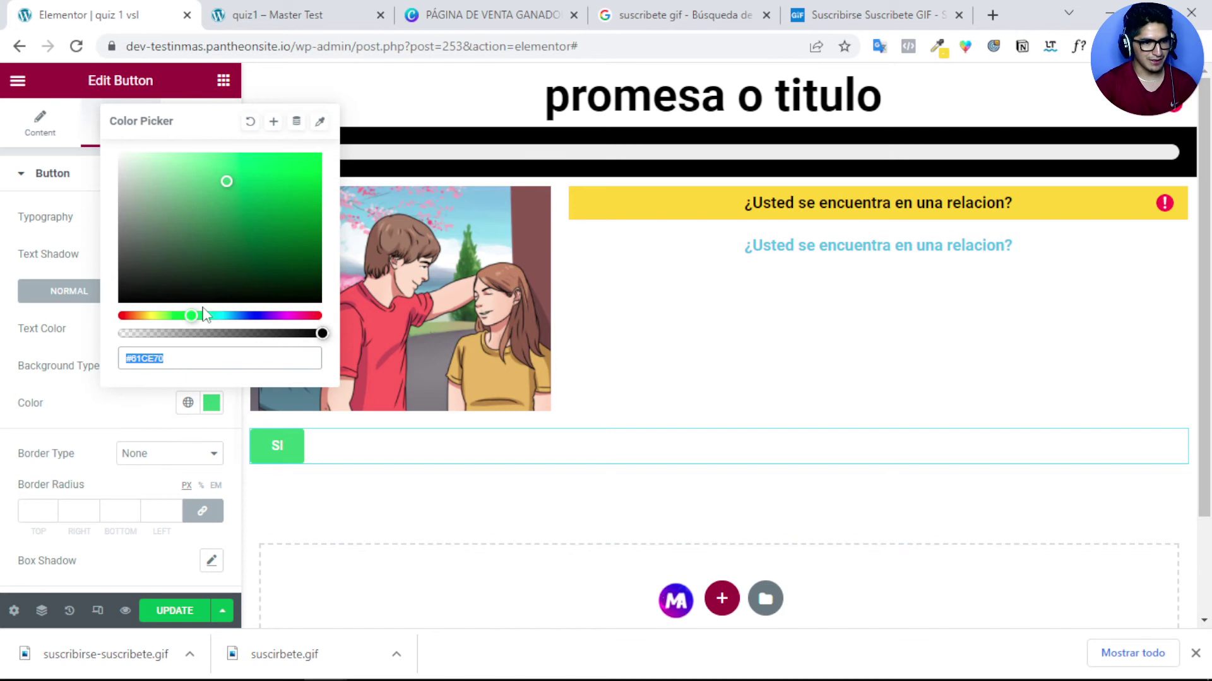
drag(203, 314, 137, 315)
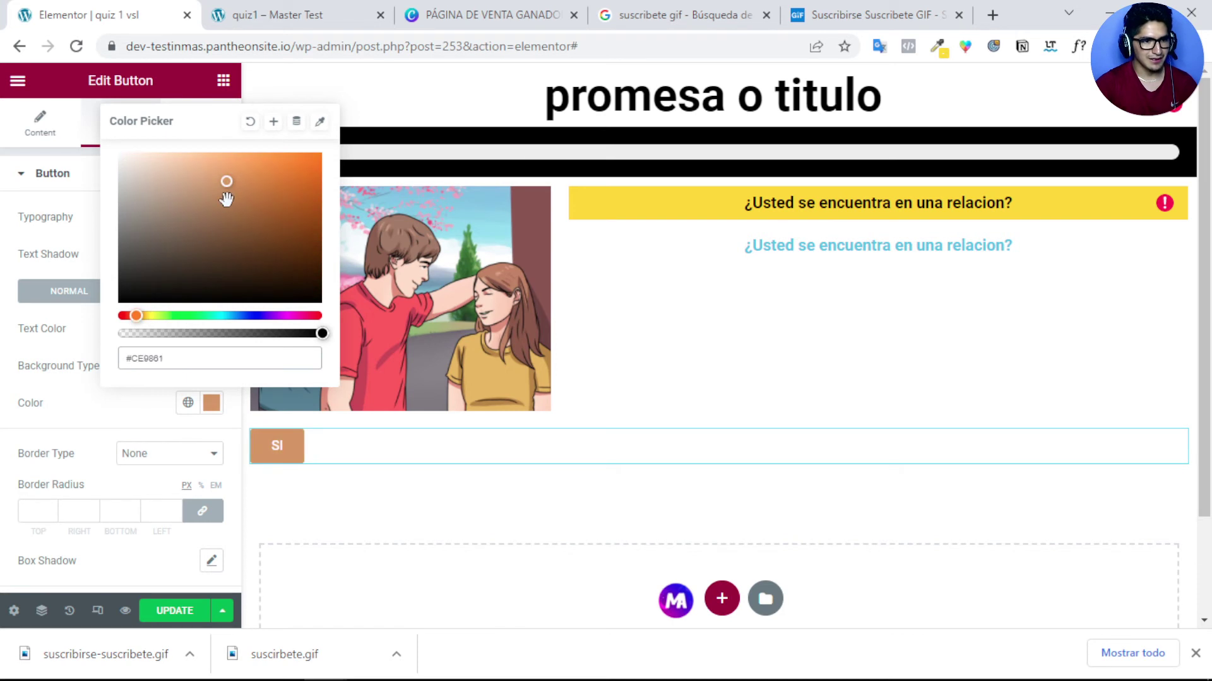
drag(228, 182, 306, 160)
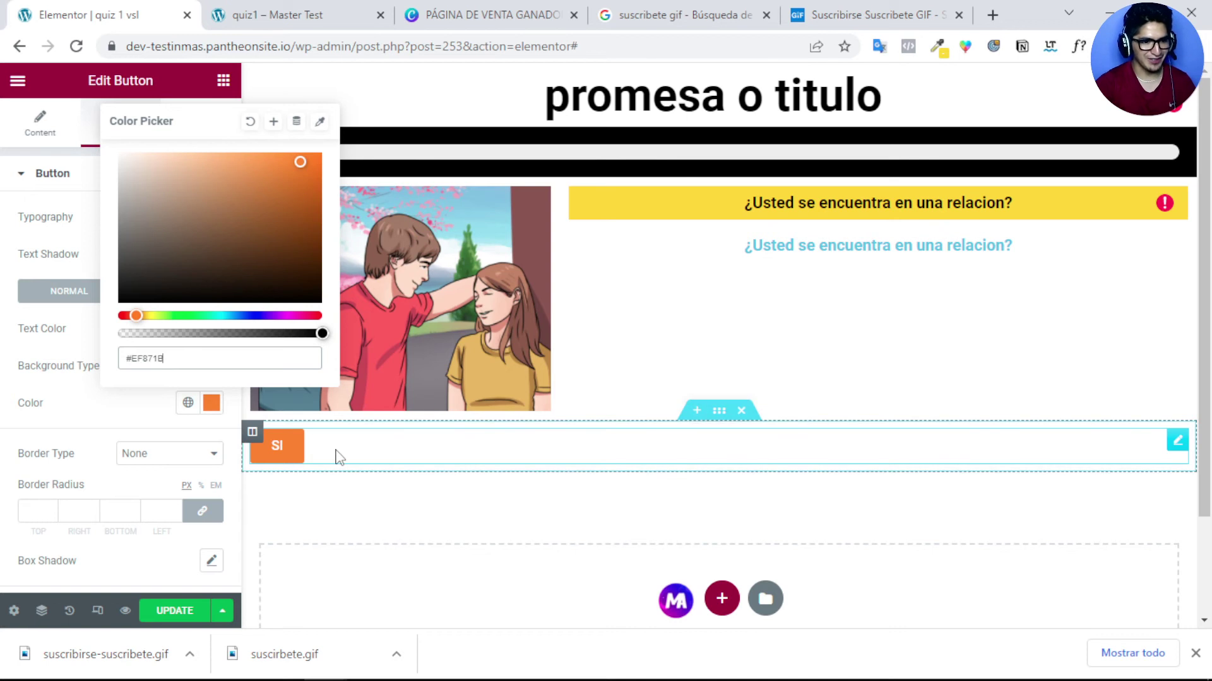
click(39, 515)
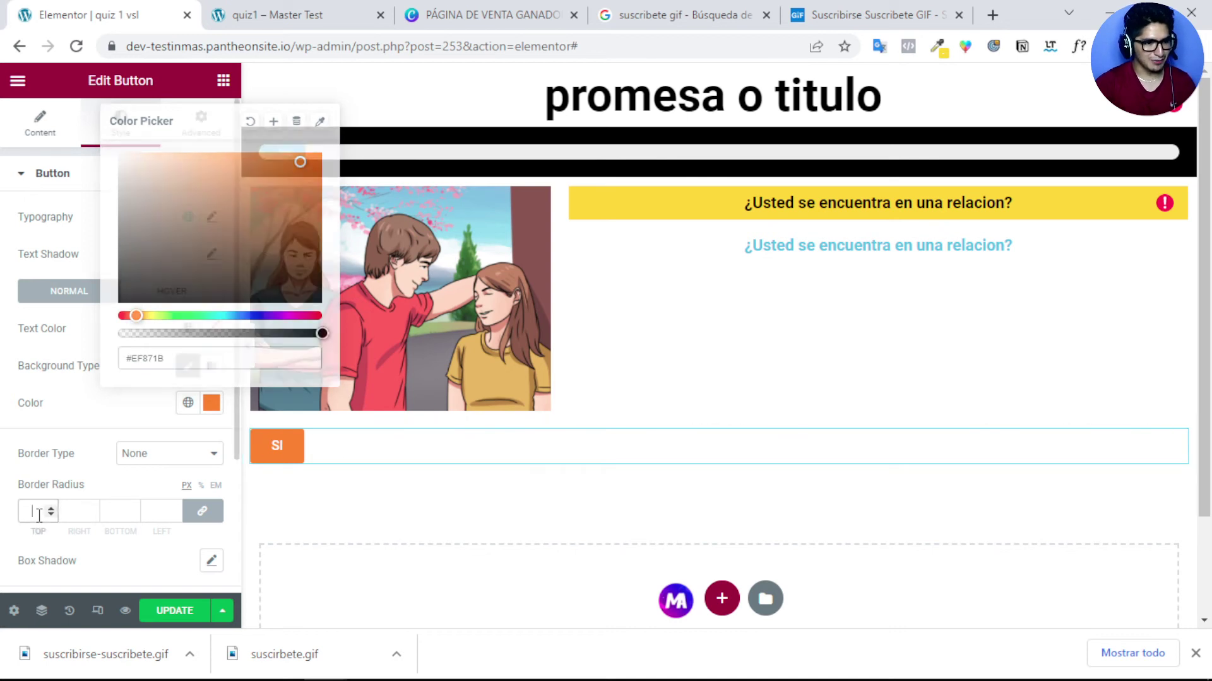
text(10)
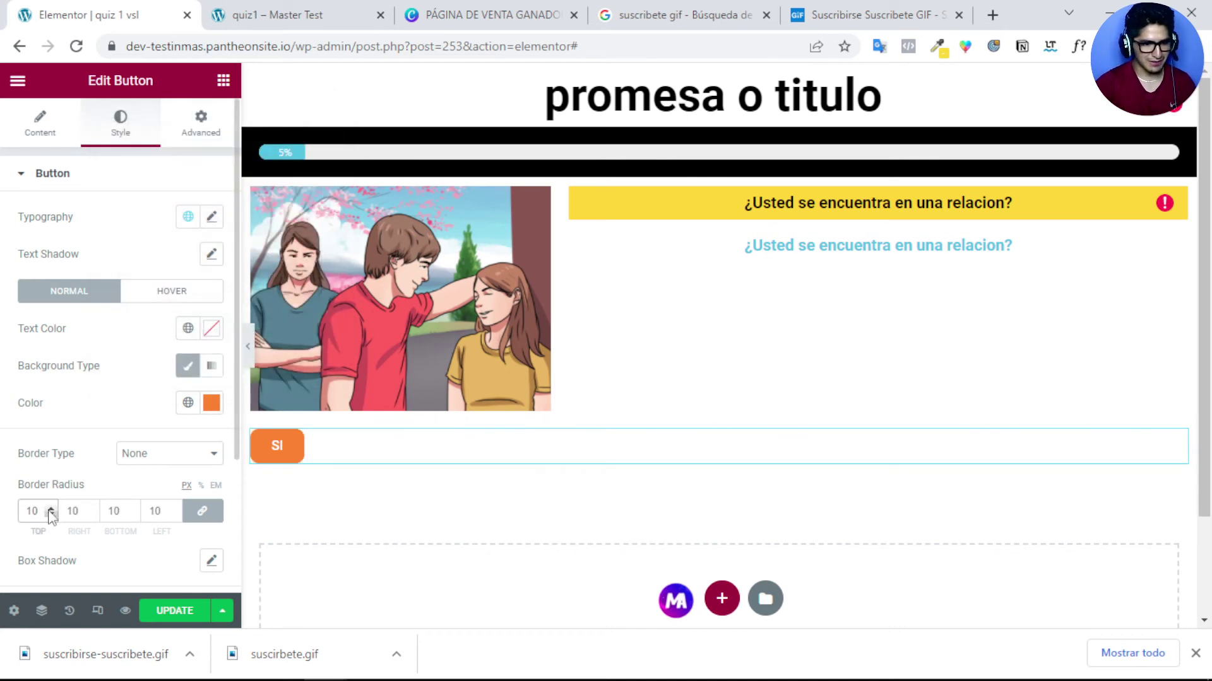
Step: Try uniform paddings of 10 px and 20 px on the SI button, and clear the padding values
scroll(98, 460, down, 2)
click(29, 541)
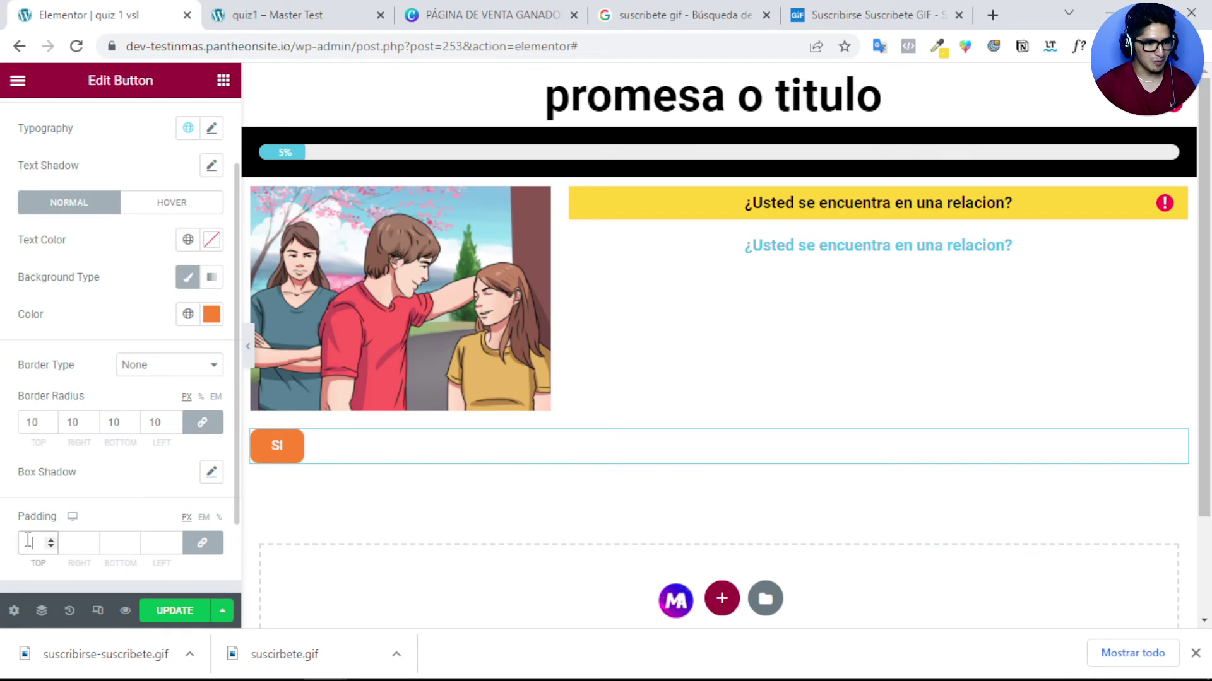
text(10)
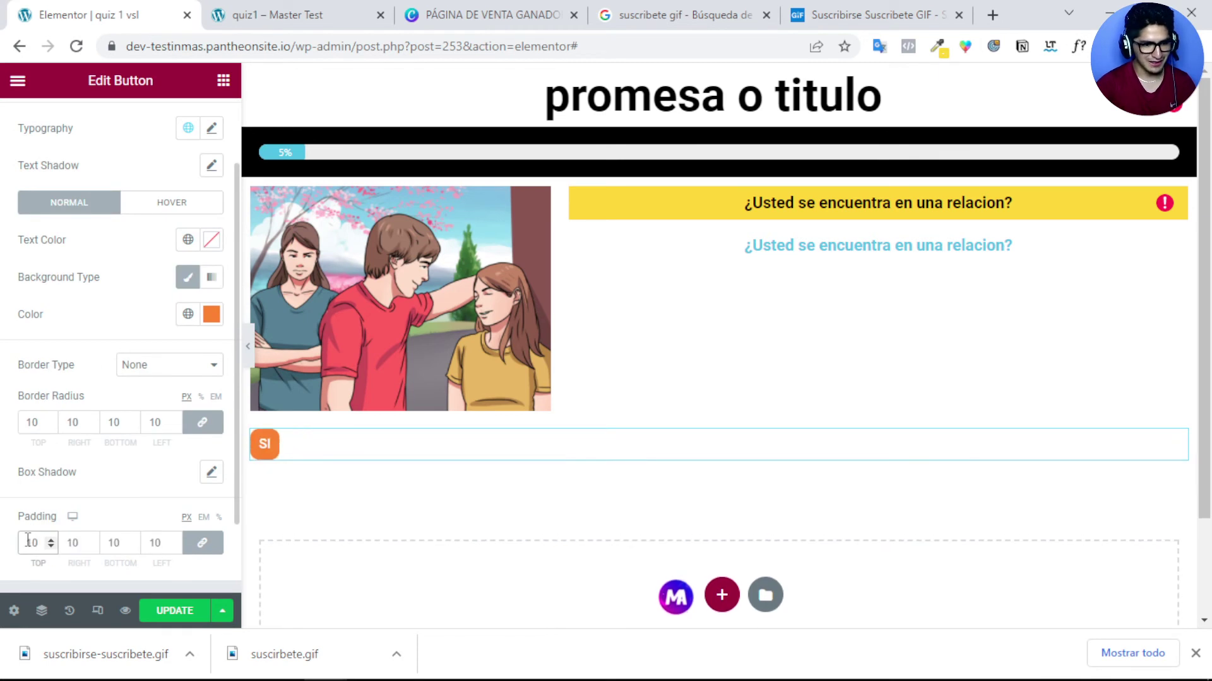
key(BackSpace)
key(BackSpace)
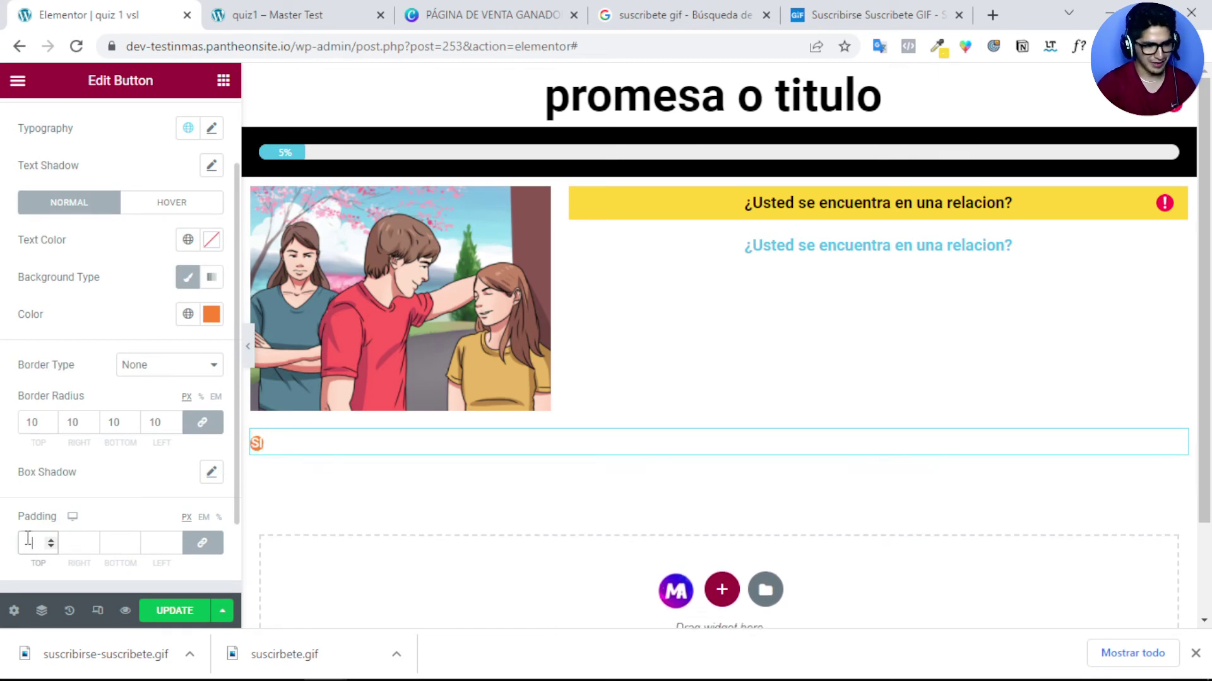
text(20)
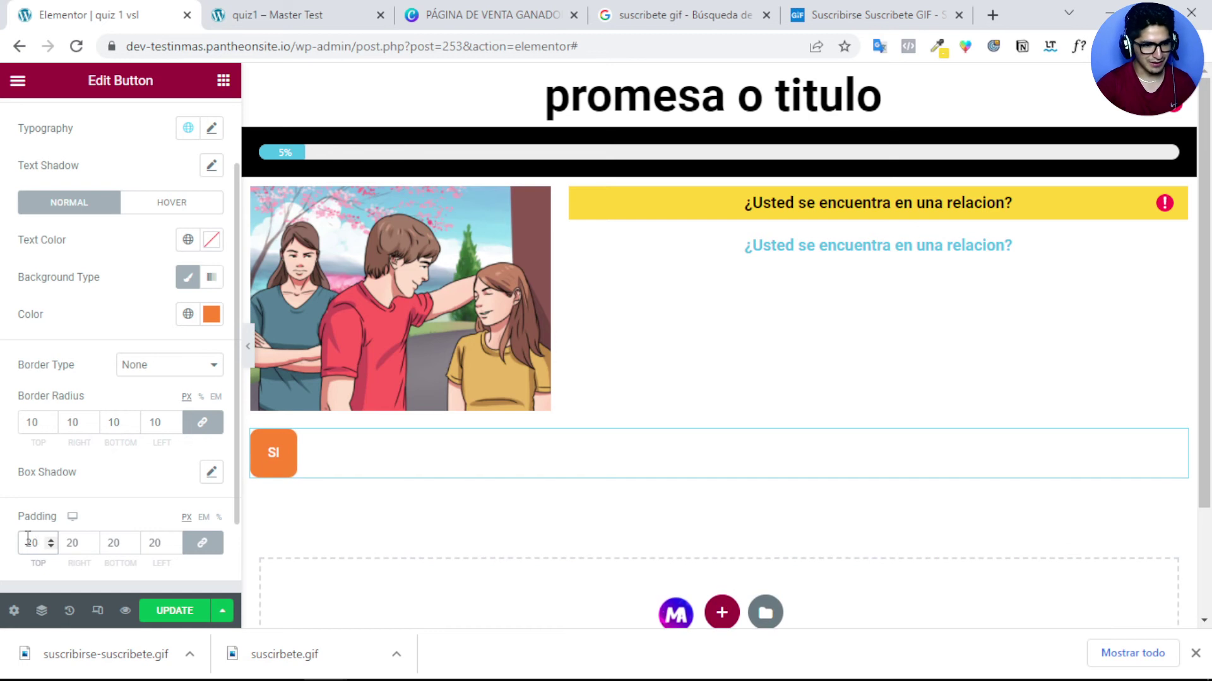
key(ctrl+a)
key(BackSpace)
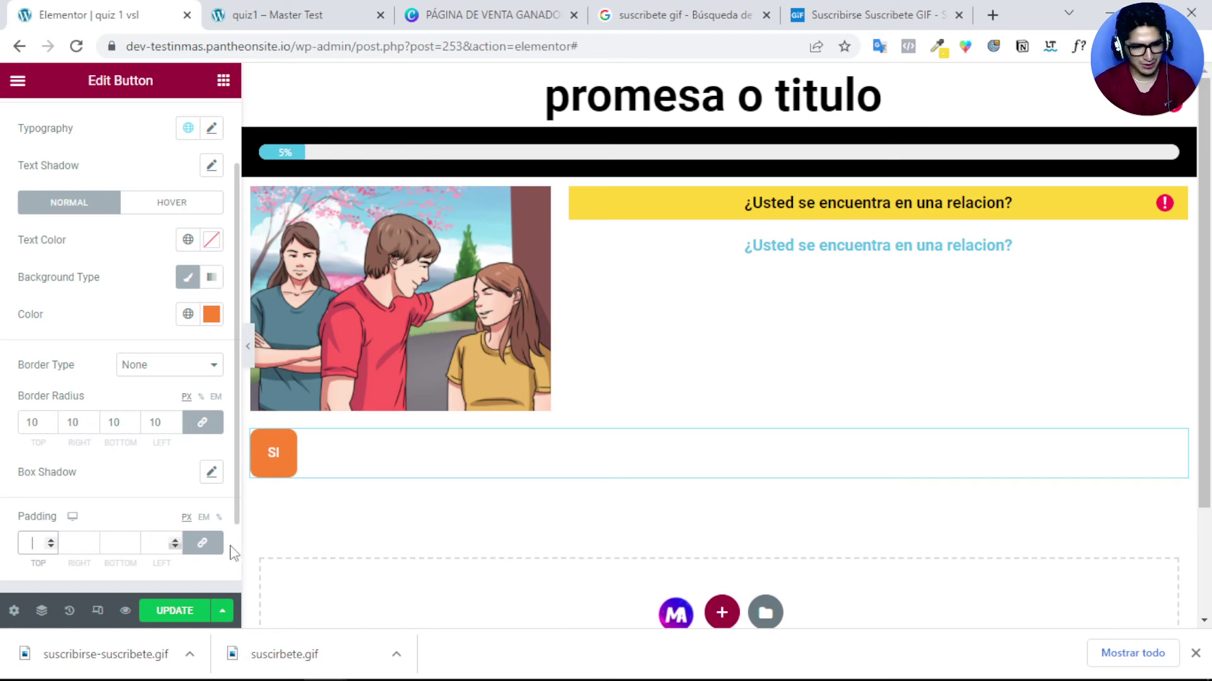
Step: Unlink the SI button's padding sides and set 10 px at top and bottom and 20 px at right and left
click(198, 547)
double_click(31, 543)
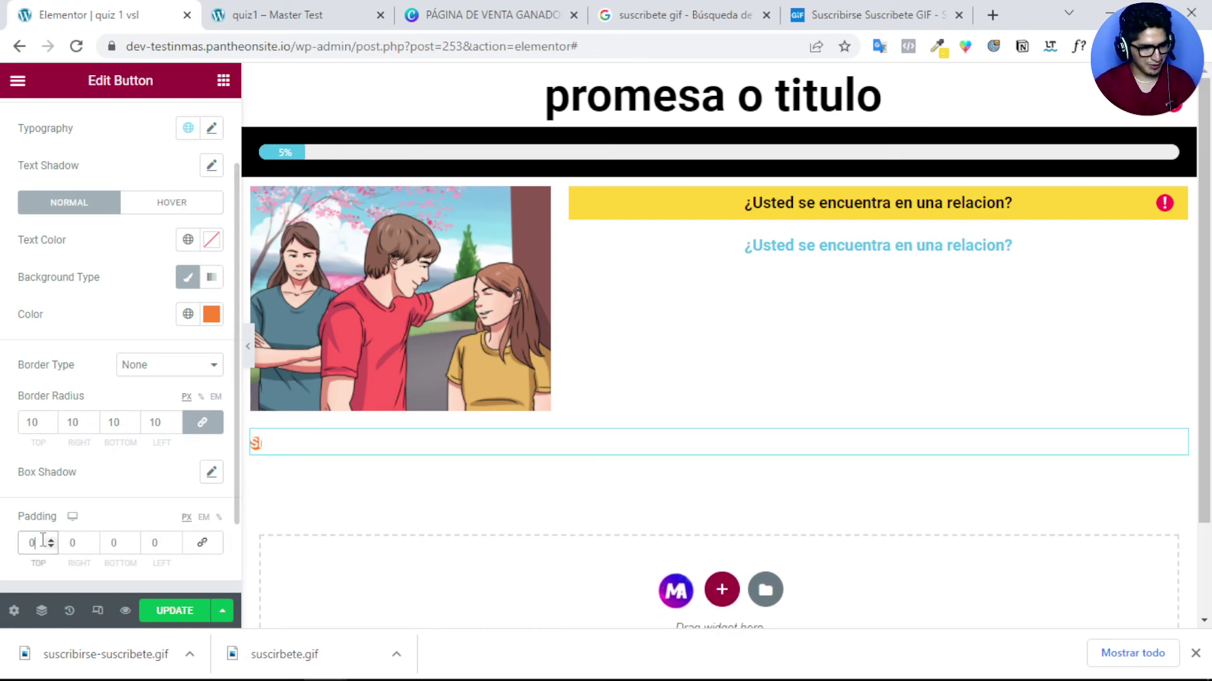
text(10)
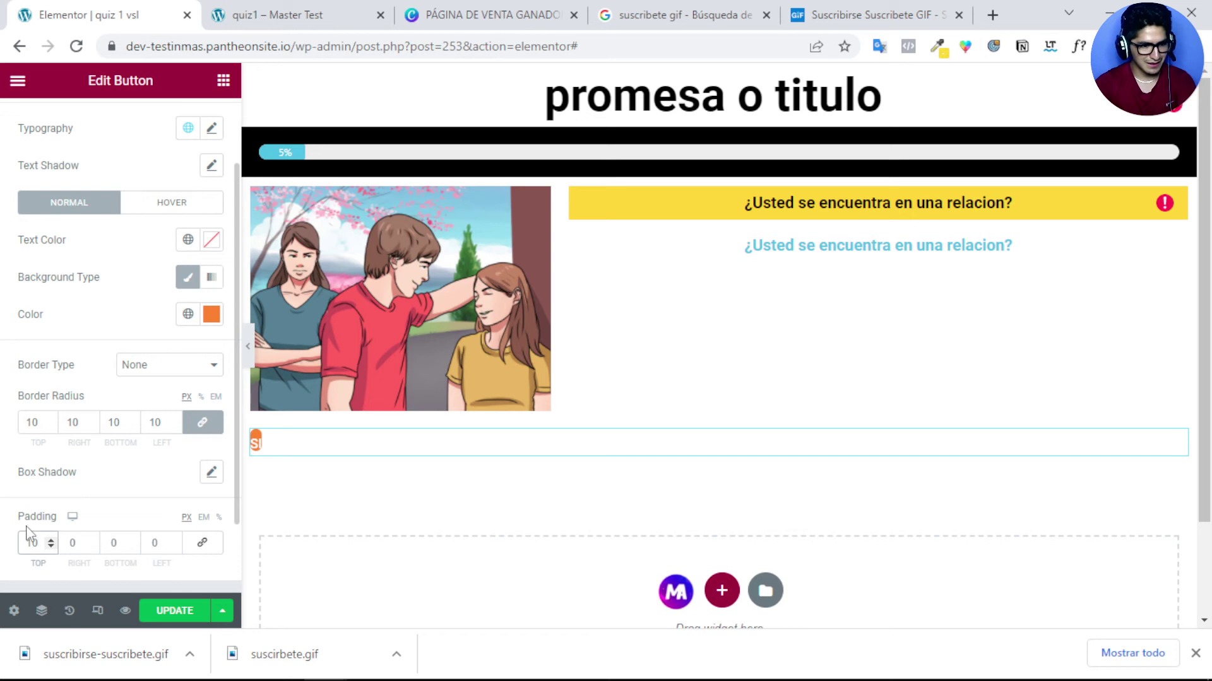
double_click(73, 541)
text(2)
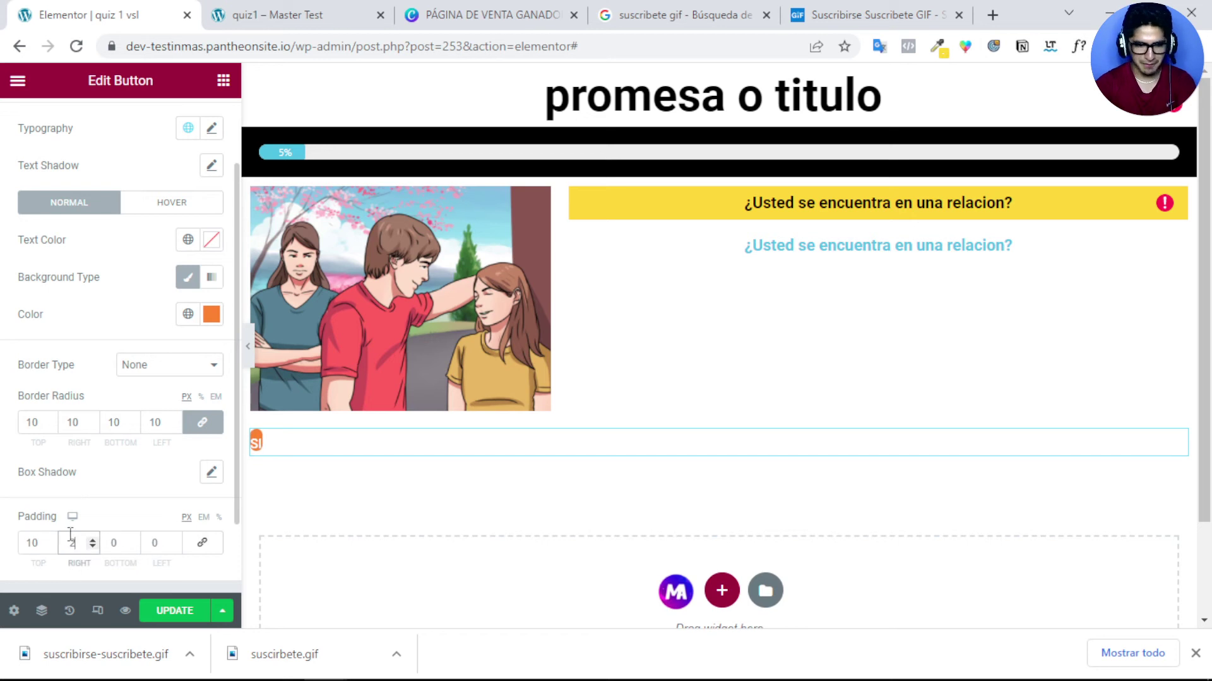
text(0)
double_click(112, 543)
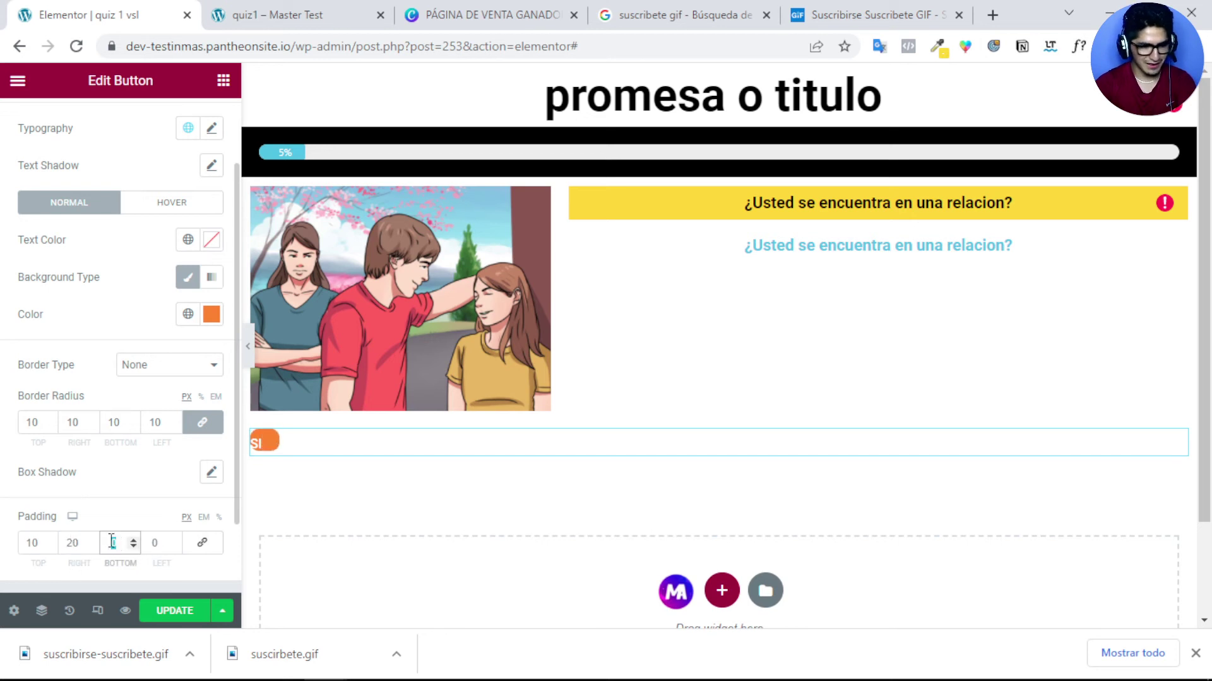
text(10)
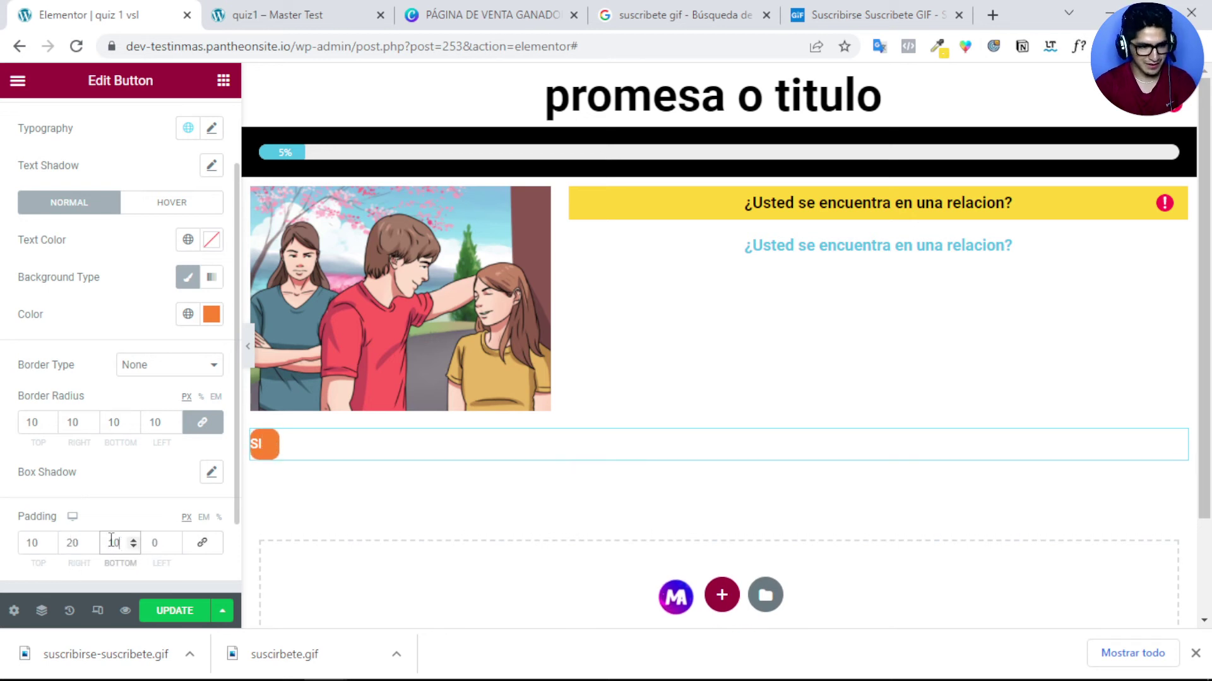
double_click(157, 543)
text(20)
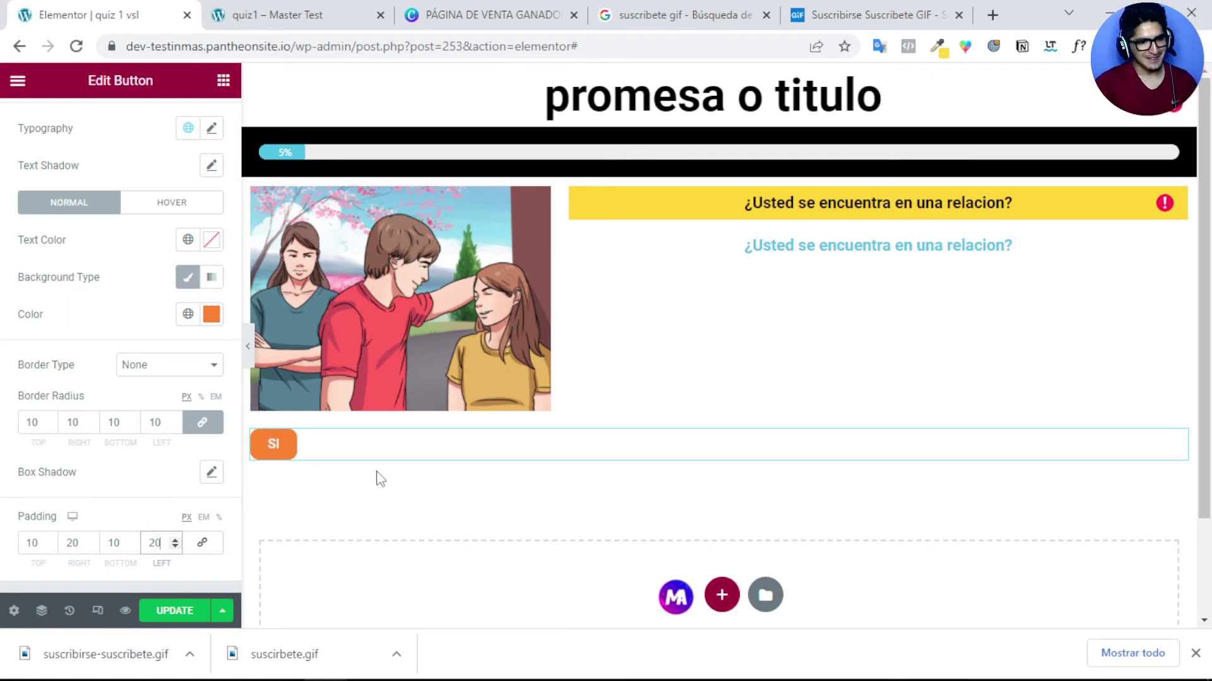
Step: Set the SI button's border radius to 8 px on all corners and its margin to 10 px on all four sides
click(50, 426)
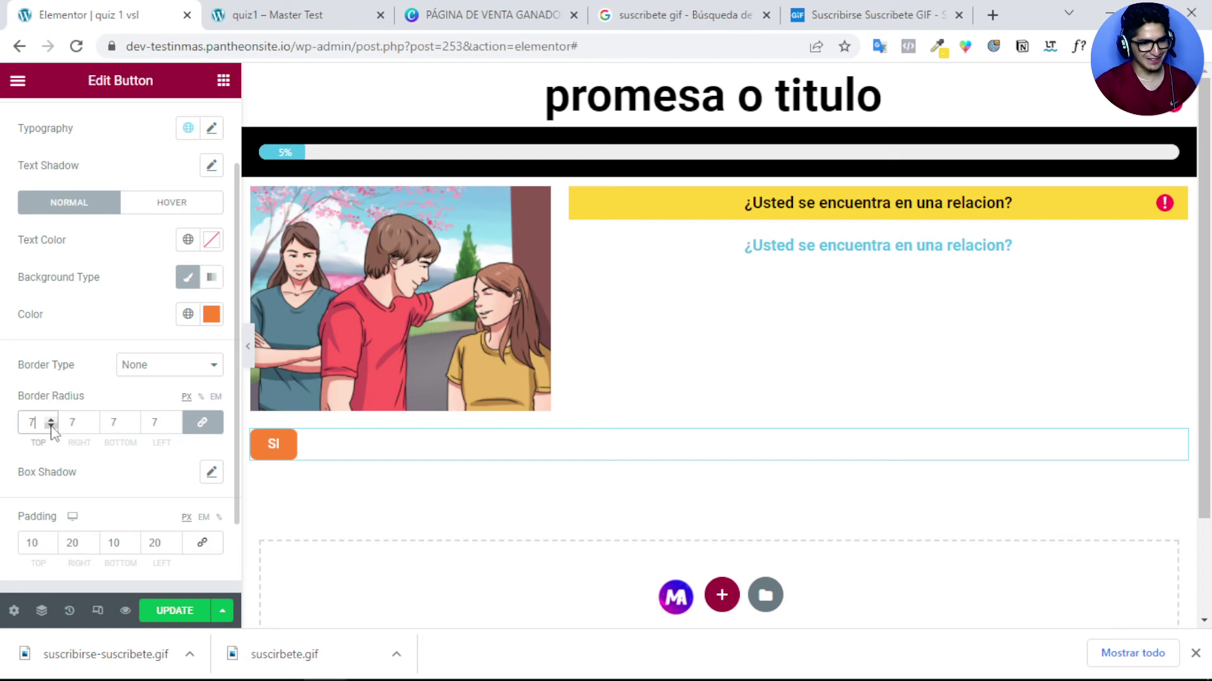
click(50, 419)
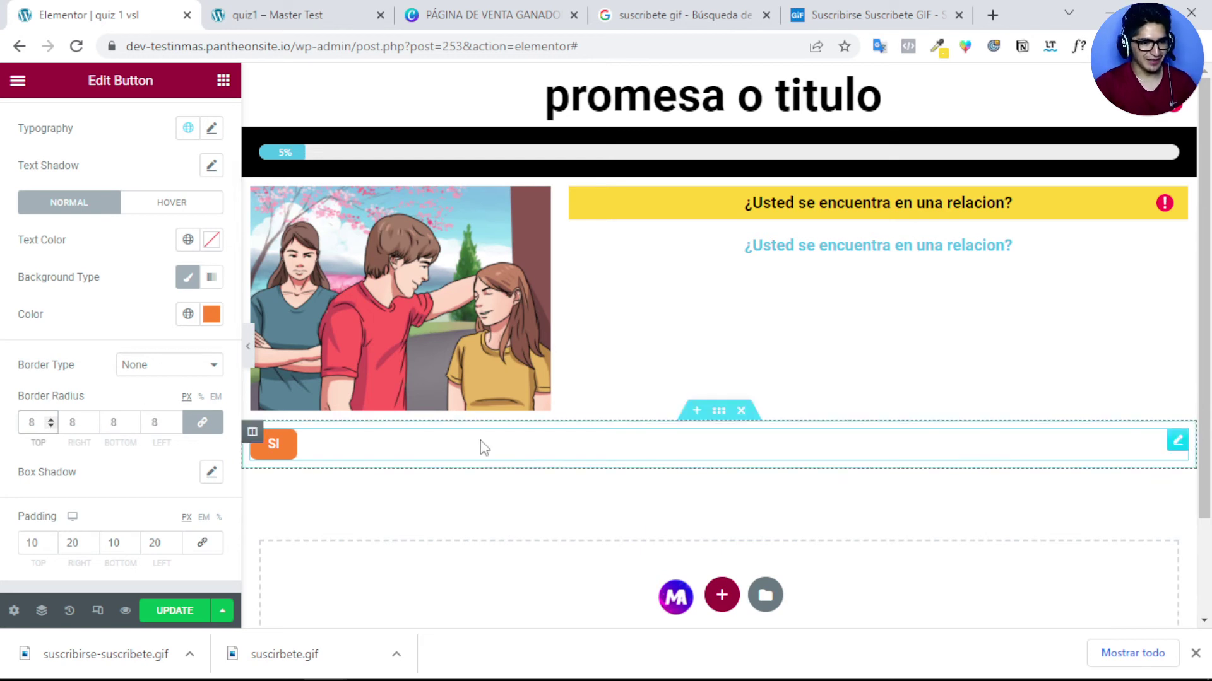
scroll(151, 169, up, 3)
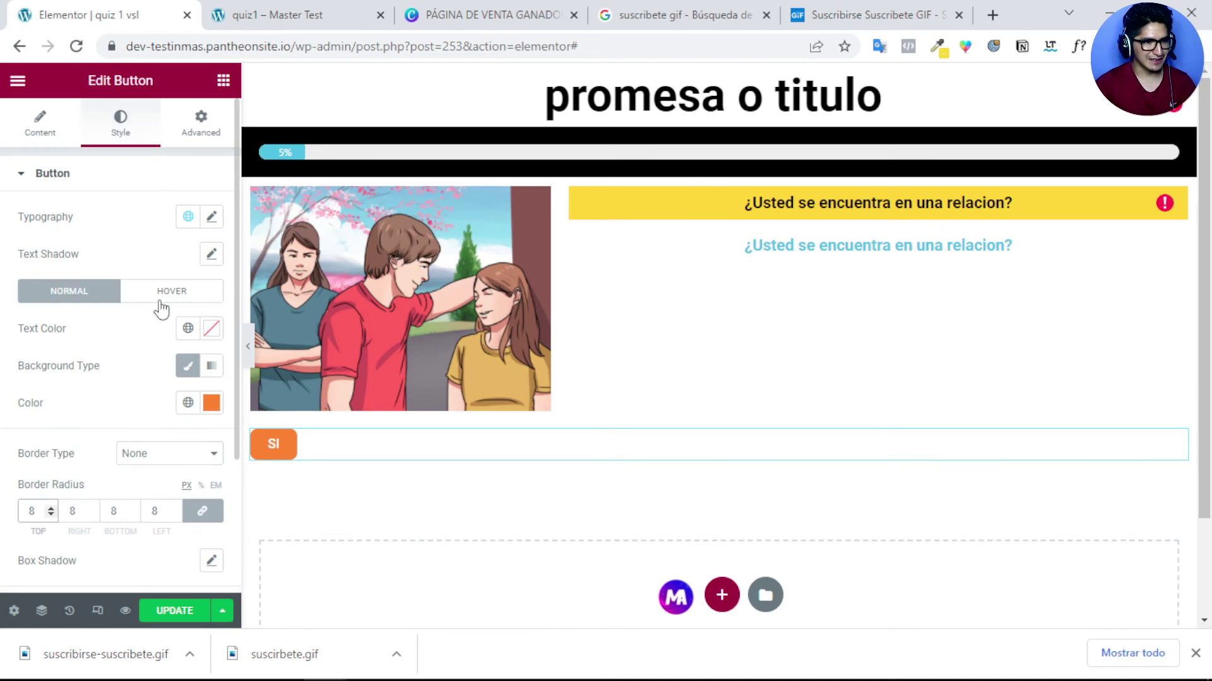
click(199, 125)
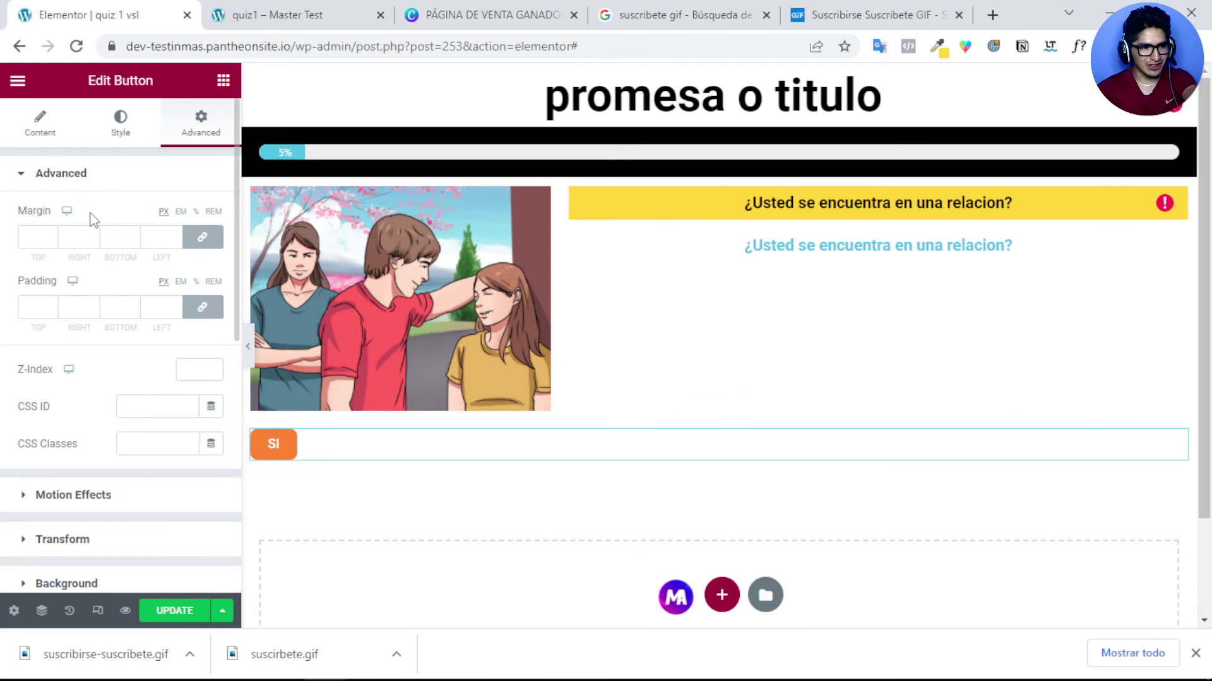
click(32, 238)
text(1)
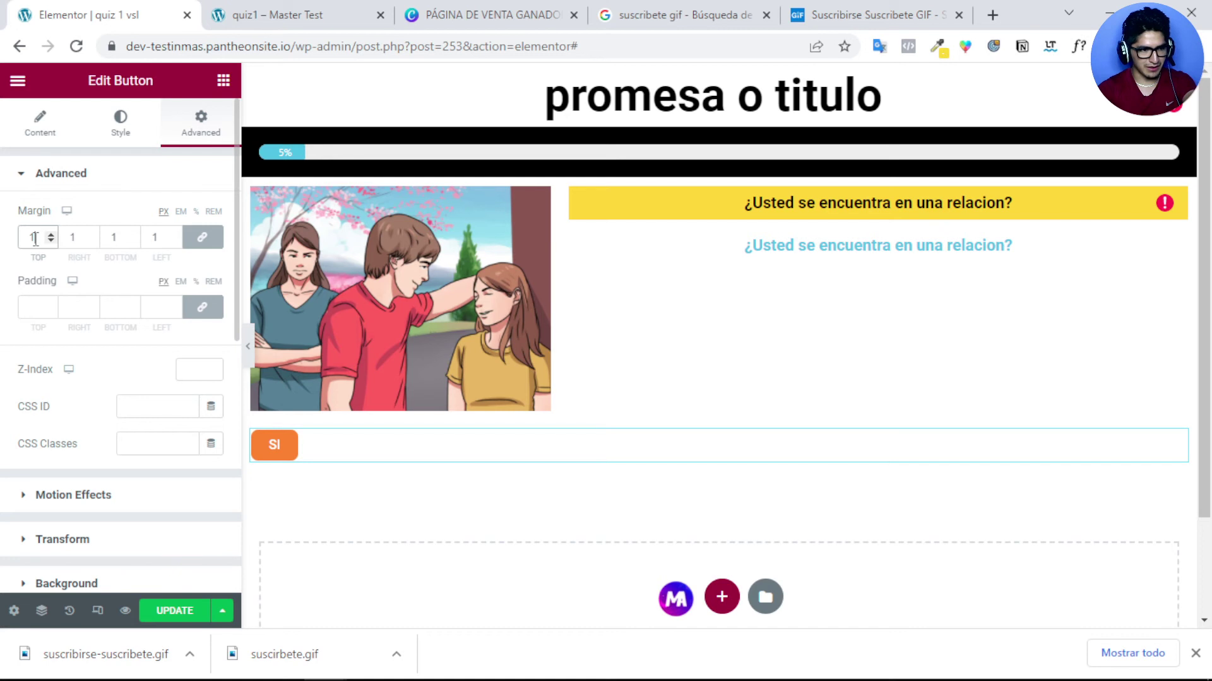
text(0)
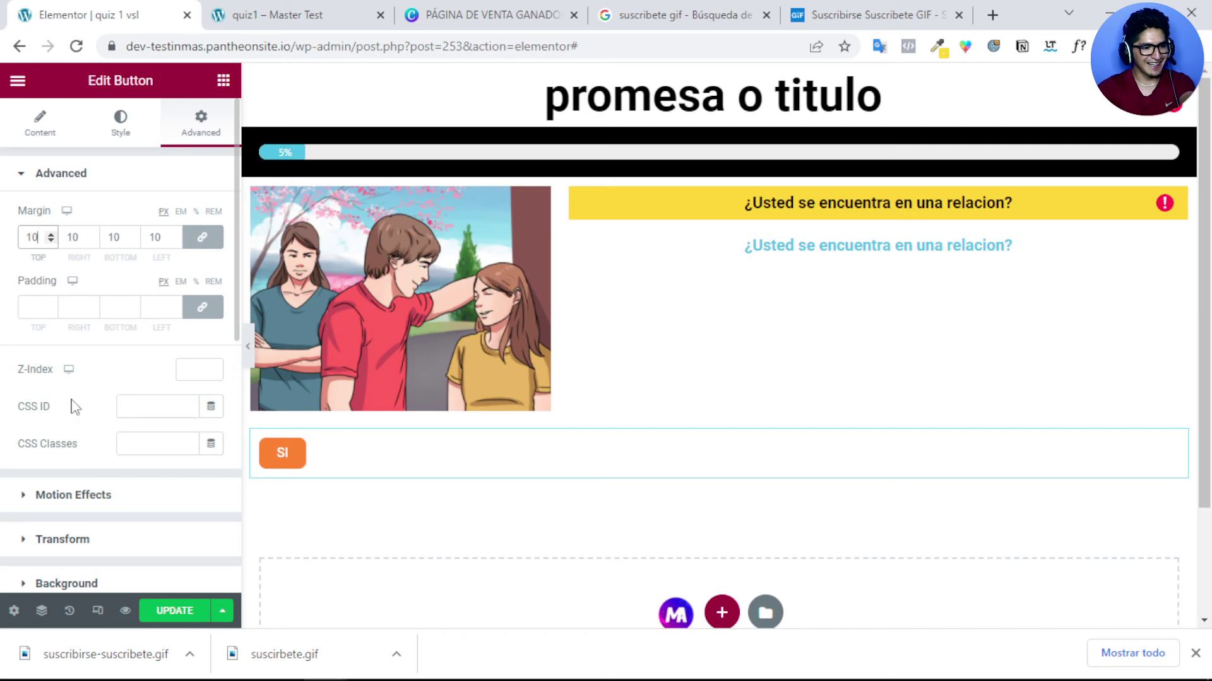
Step: Duplicate the SI button within its section
scroll(79, 401, down, 3)
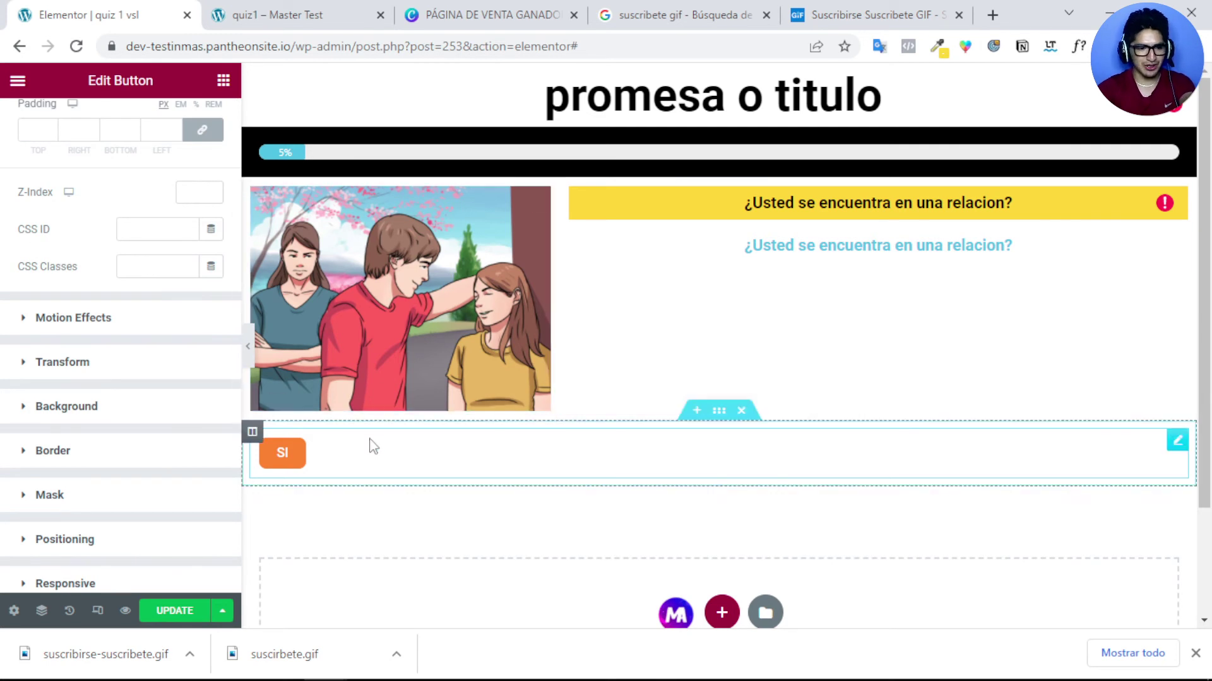
right_click(1176, 445)
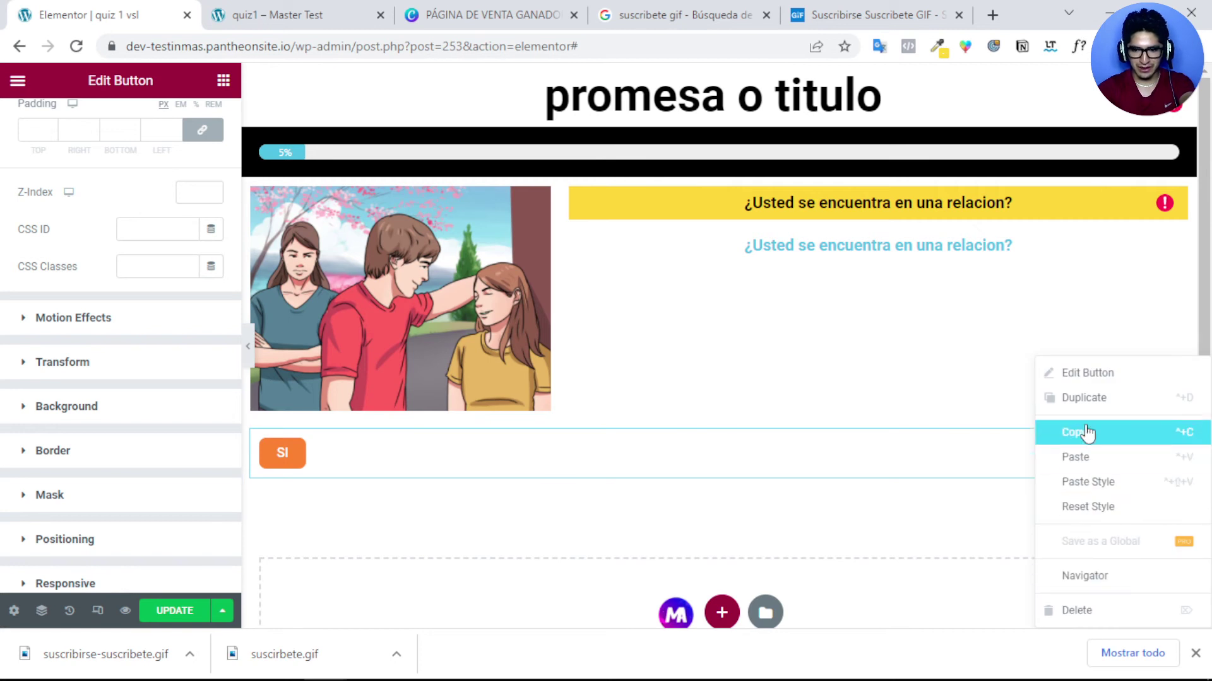
click(1094, 404)
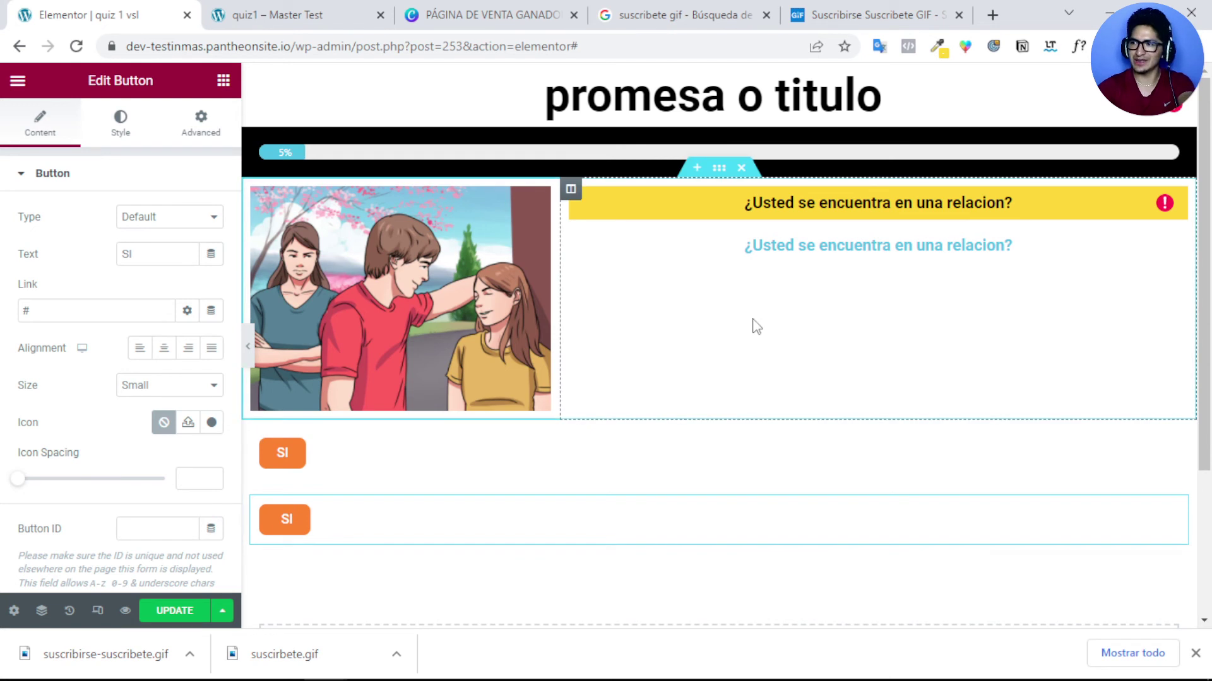
Step: Switch to the quiz1 preview page to examine how its answer buttons are arranged
click(313, 14)
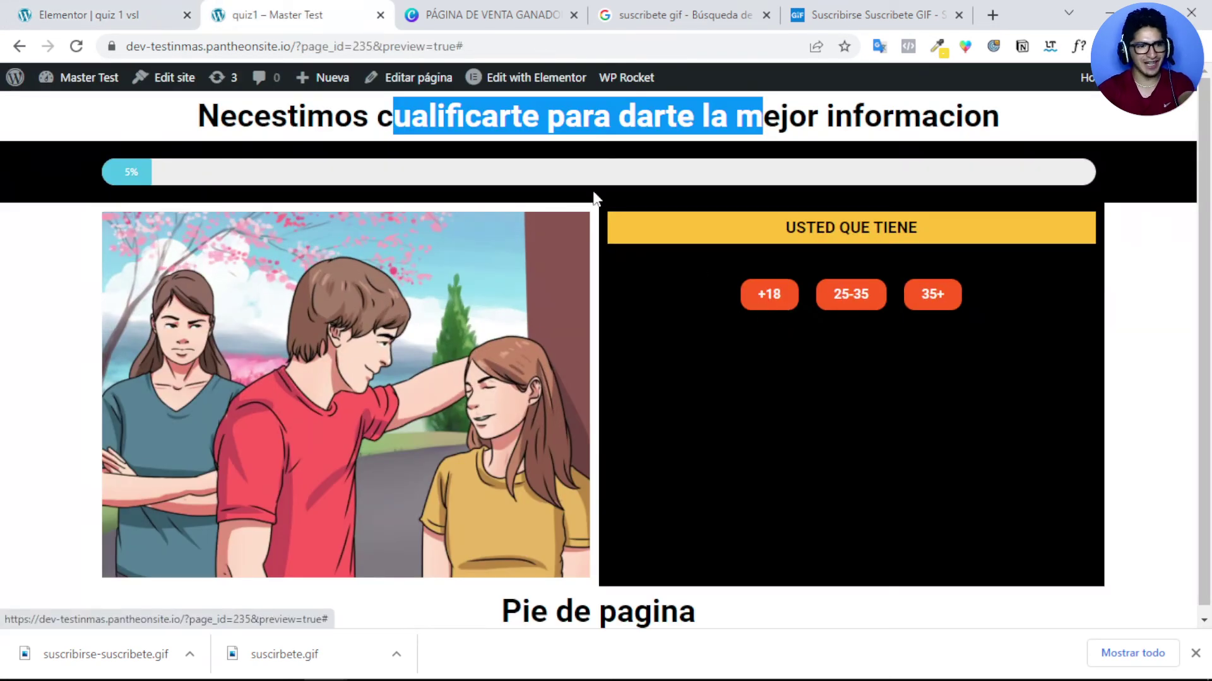
Step: Return to the quiz 1 vsl editor and set the first SI button's positioning width to Inline (auto)
click(132, 8)
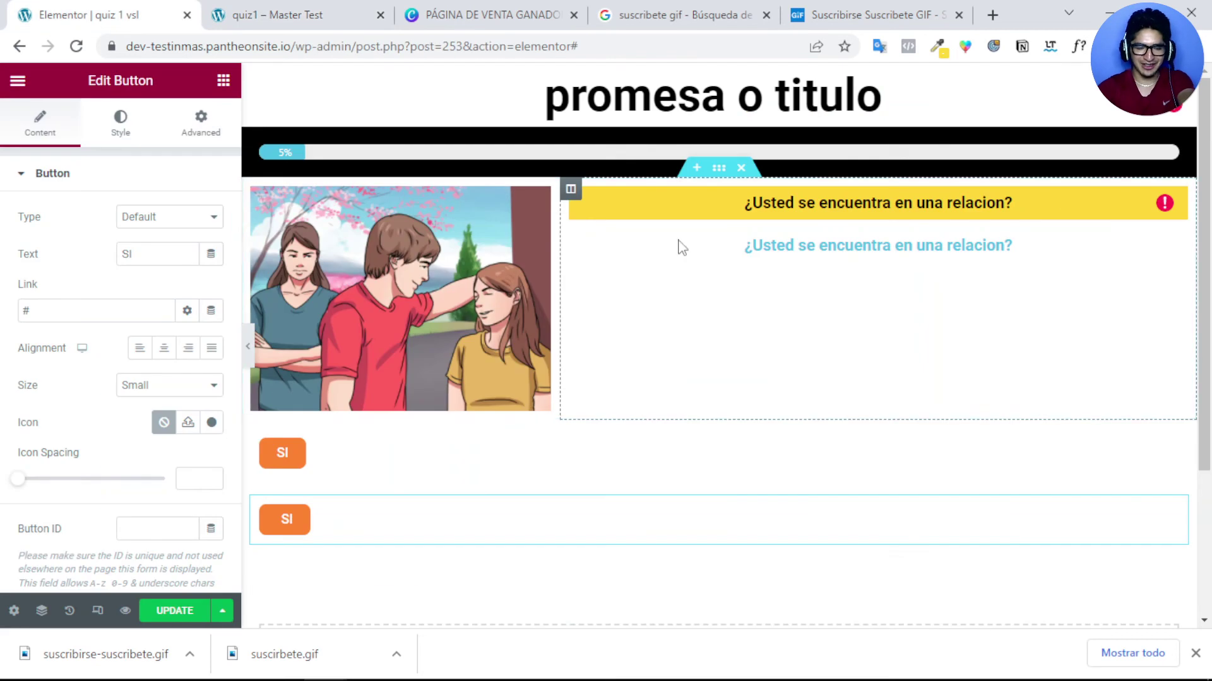
click(296, 452)
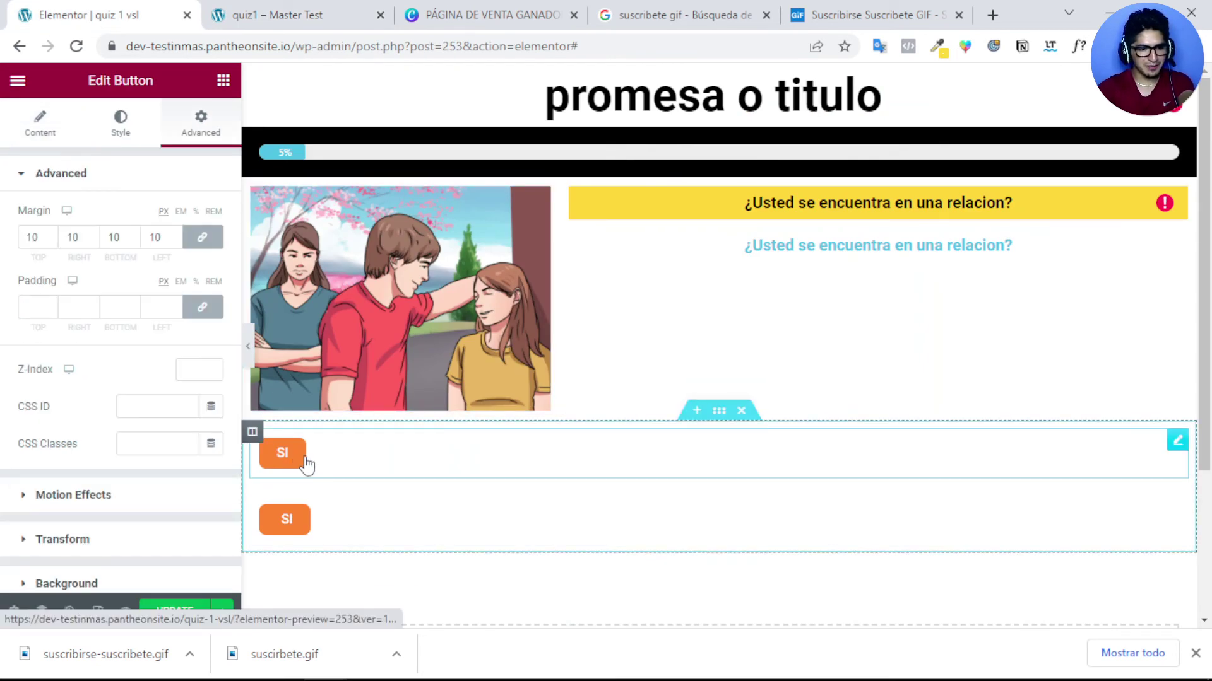
scroll(108, 382, down, 3)
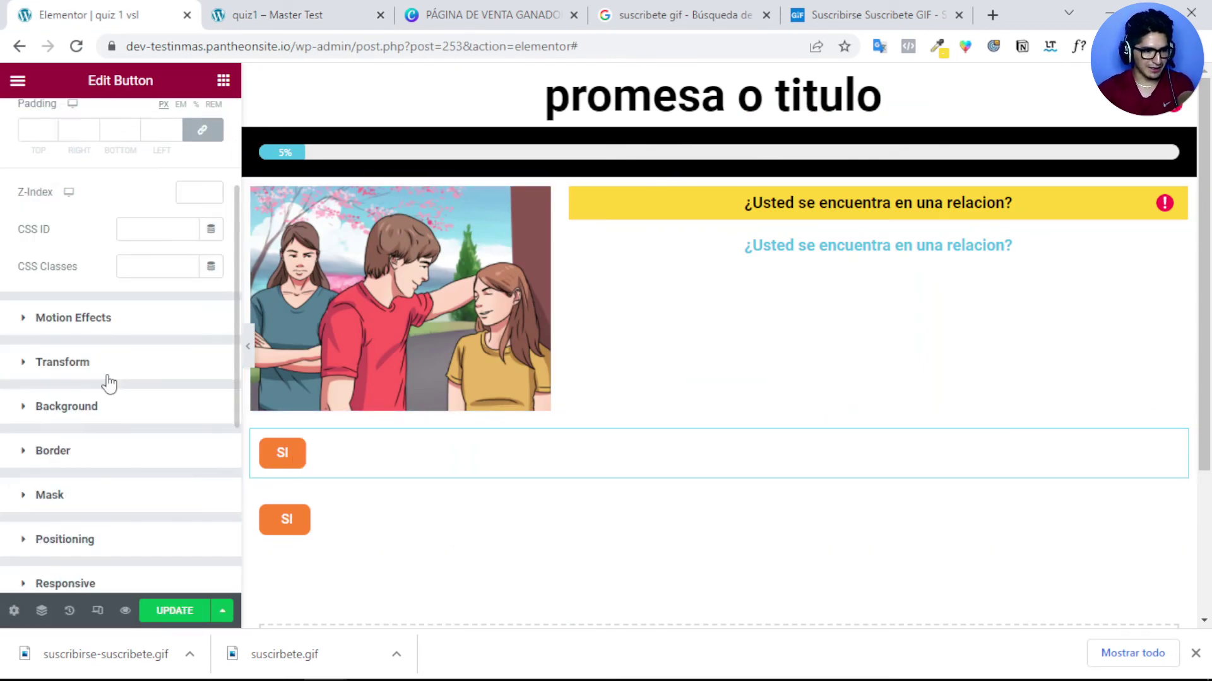
click(46, 453)
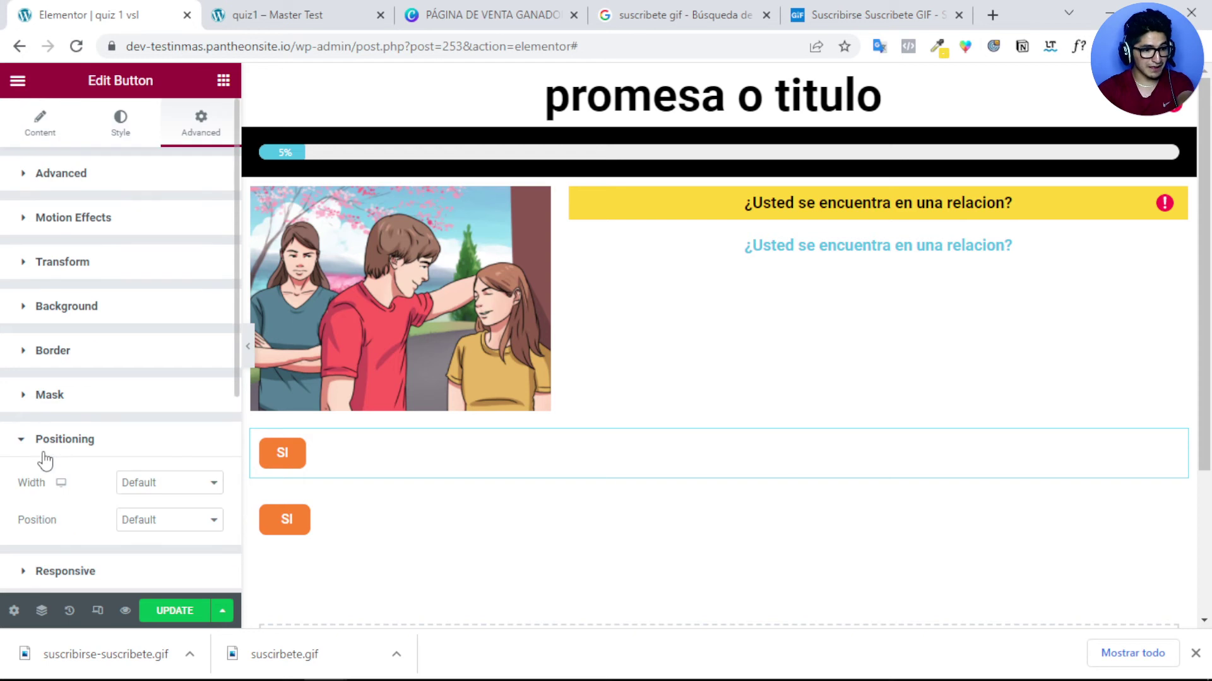
click(156, 493)
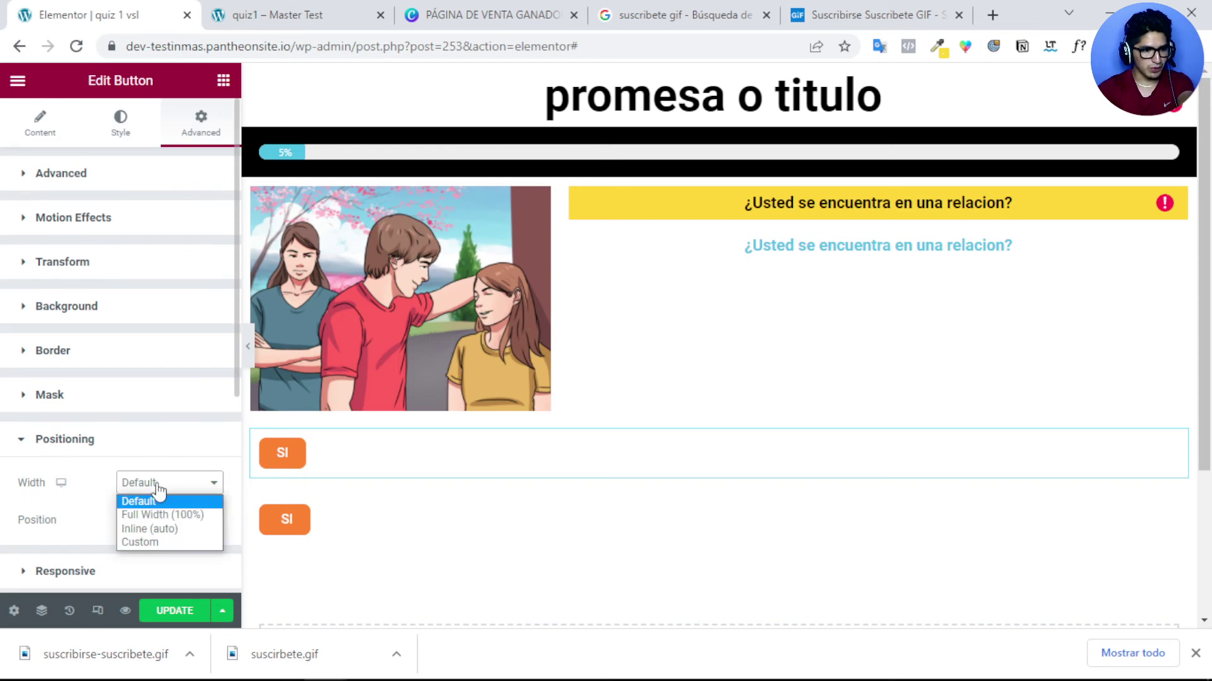
click(145, 530)
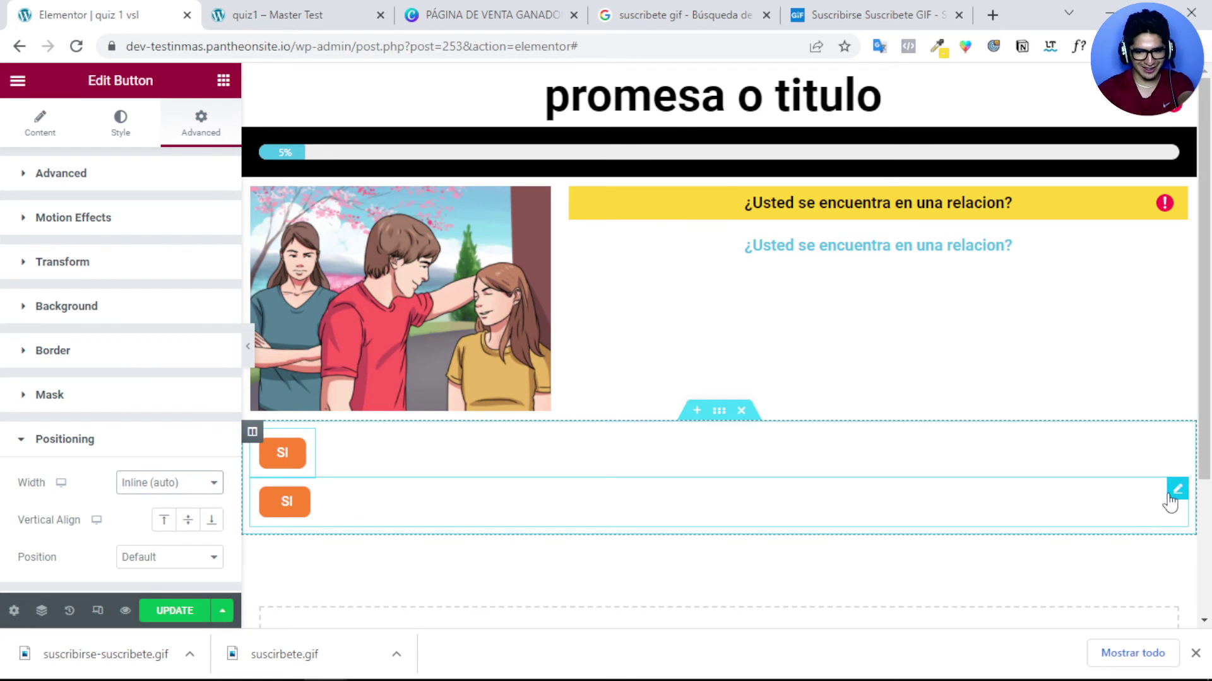
Step: Set the second SI button's positioning width to Inline (auto)
click(1169, 495)
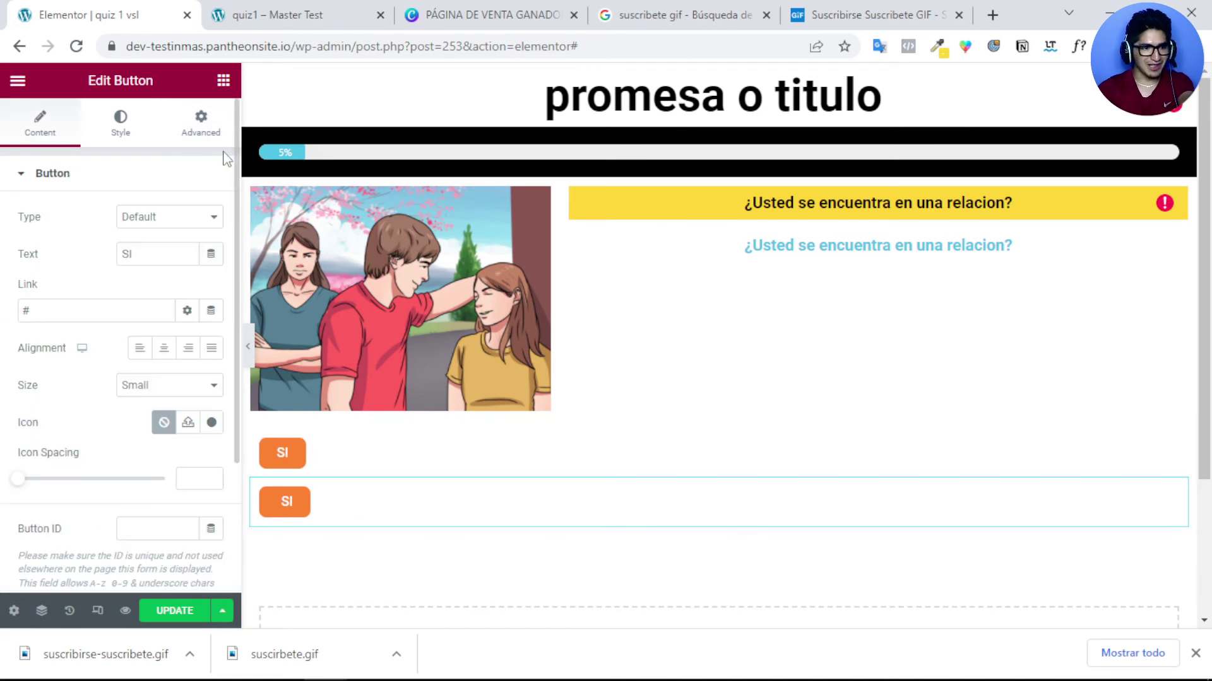
click(200, 134)
scroll(172, 375, down, 3)
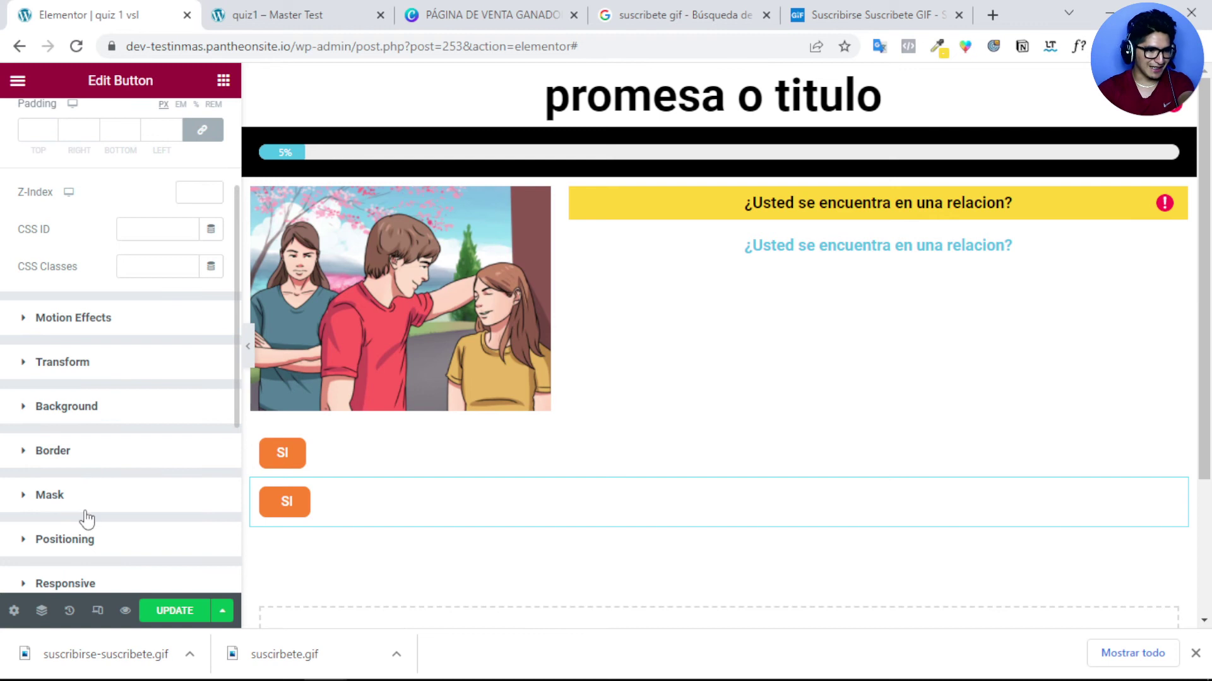
click(55, 547)
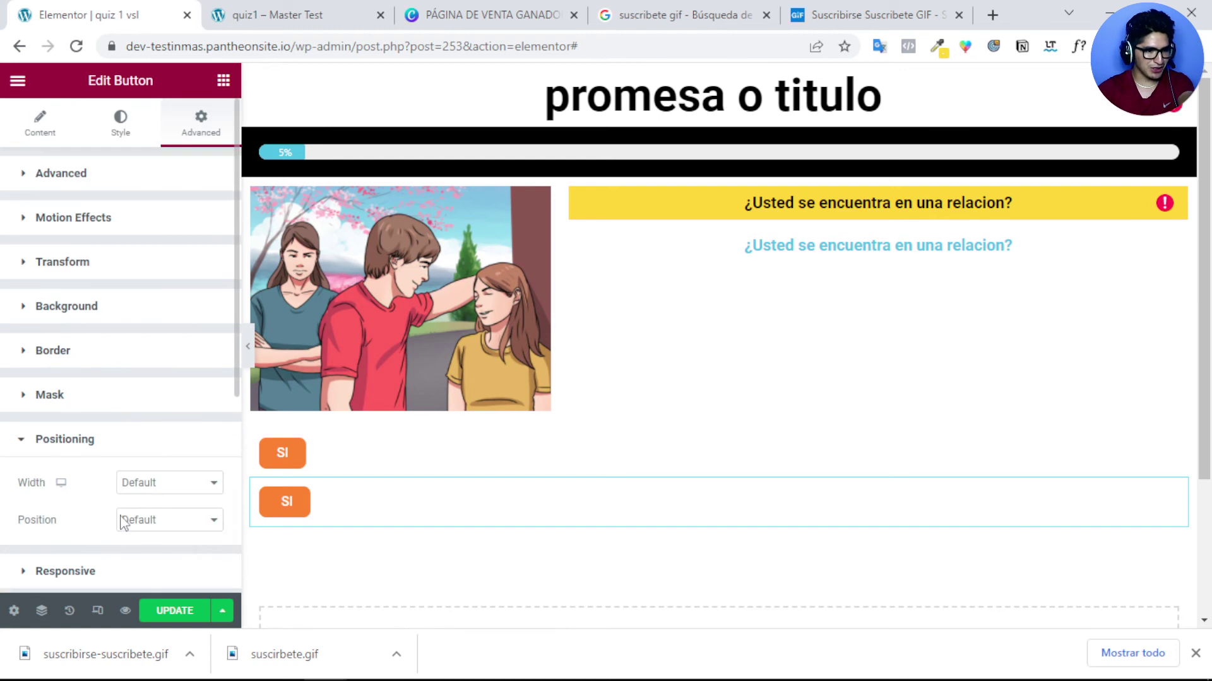
click(159, 483)
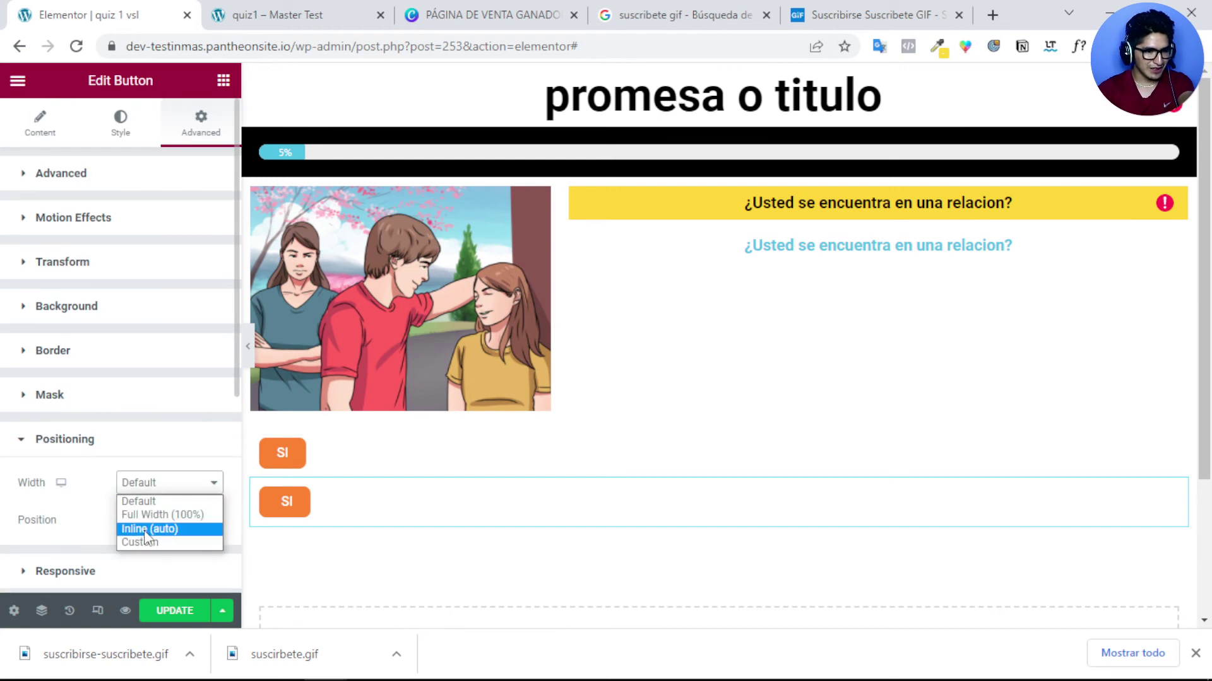
click(156, 528)
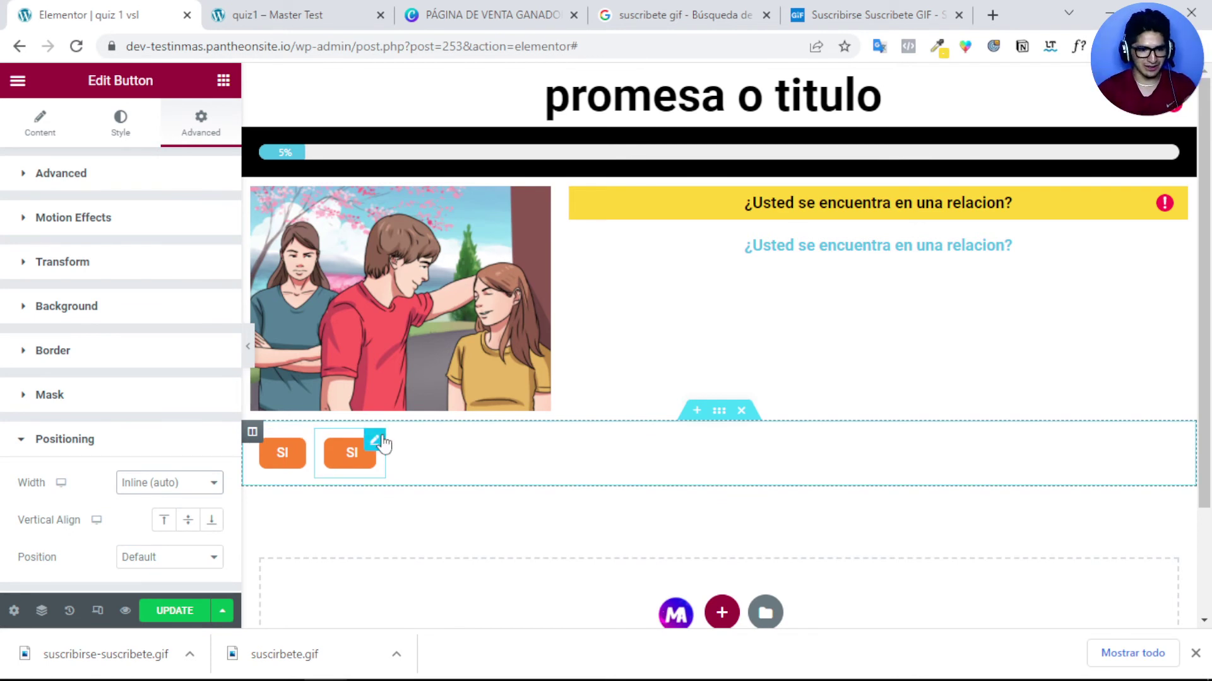
Step: Duplicate the second SI button to make a third one in the row
right_click(381, 445)
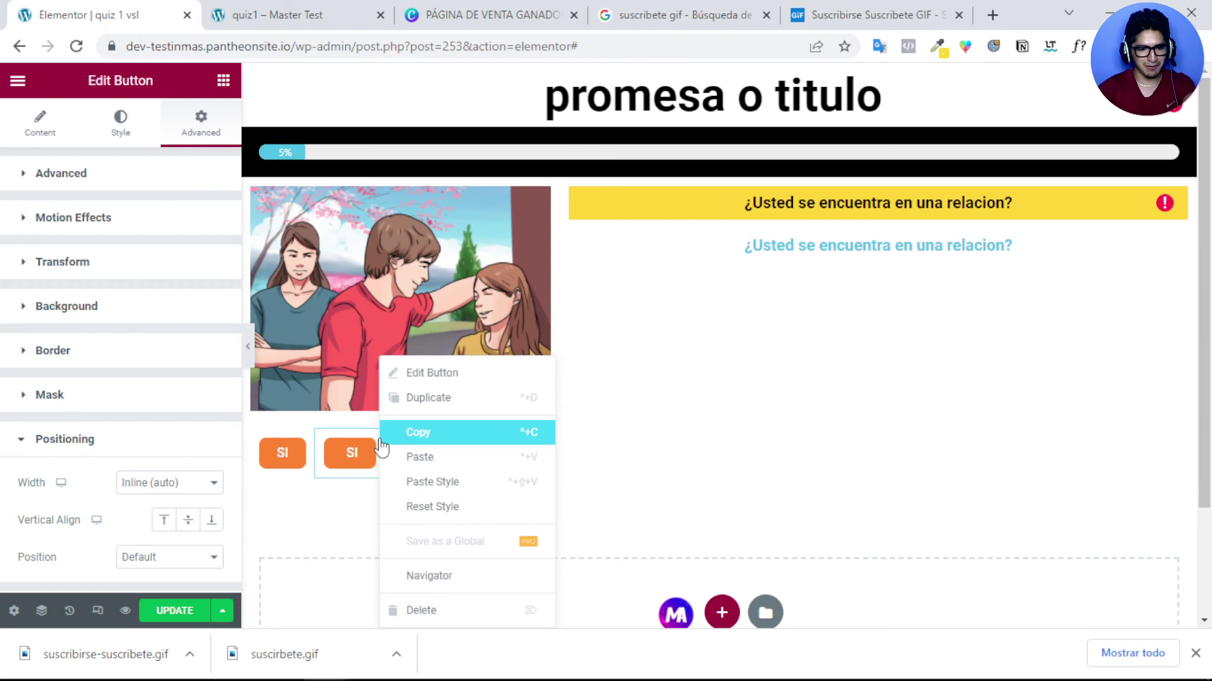
click(439, 399)
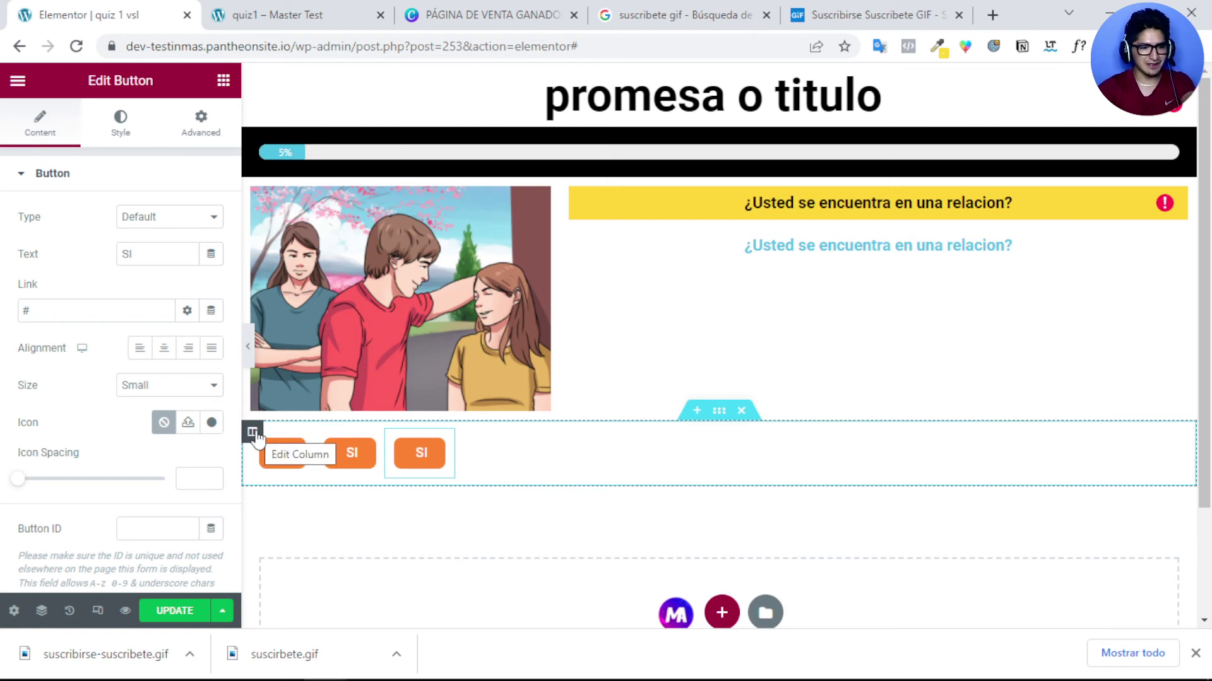
click(120, 126)
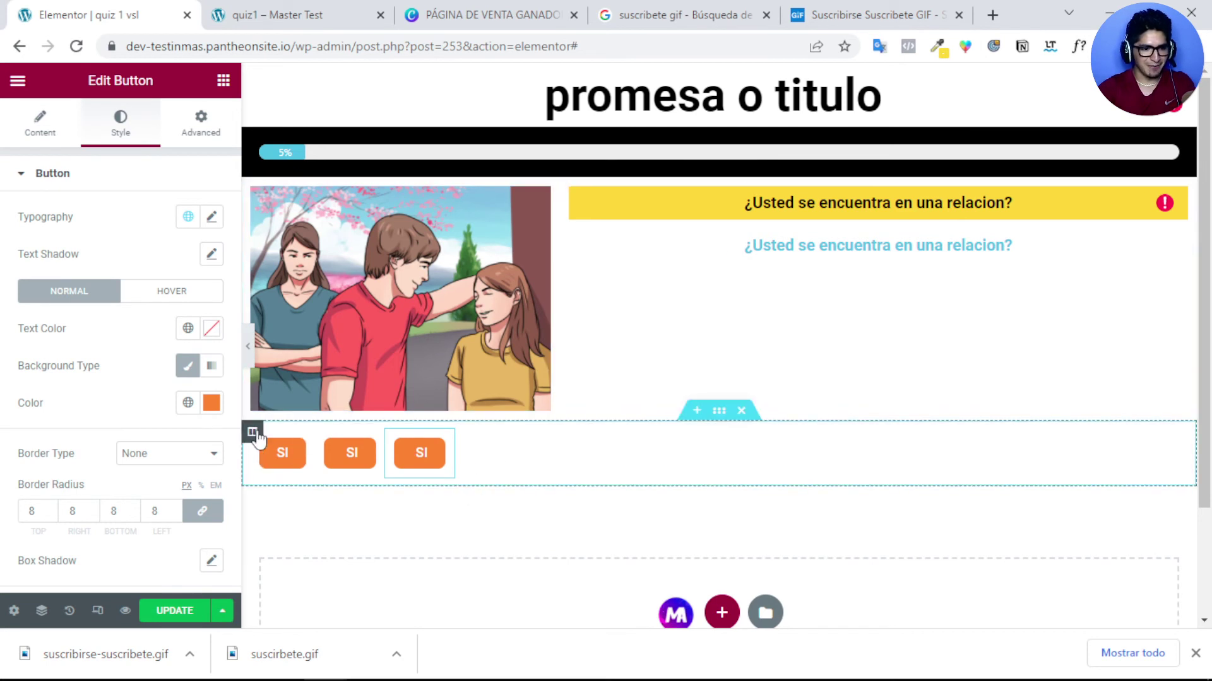
Step: Set the horizontal alignment of the column holding the three SI buttons to Center
click(252, 433)
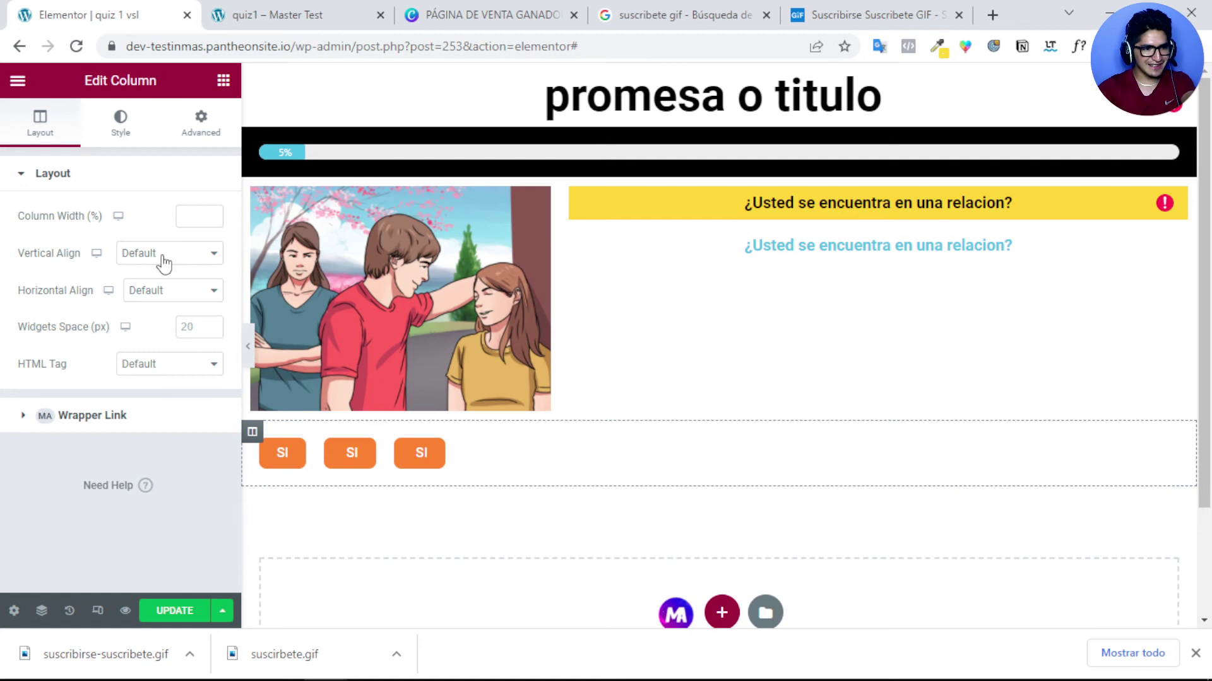
click(158, 294)
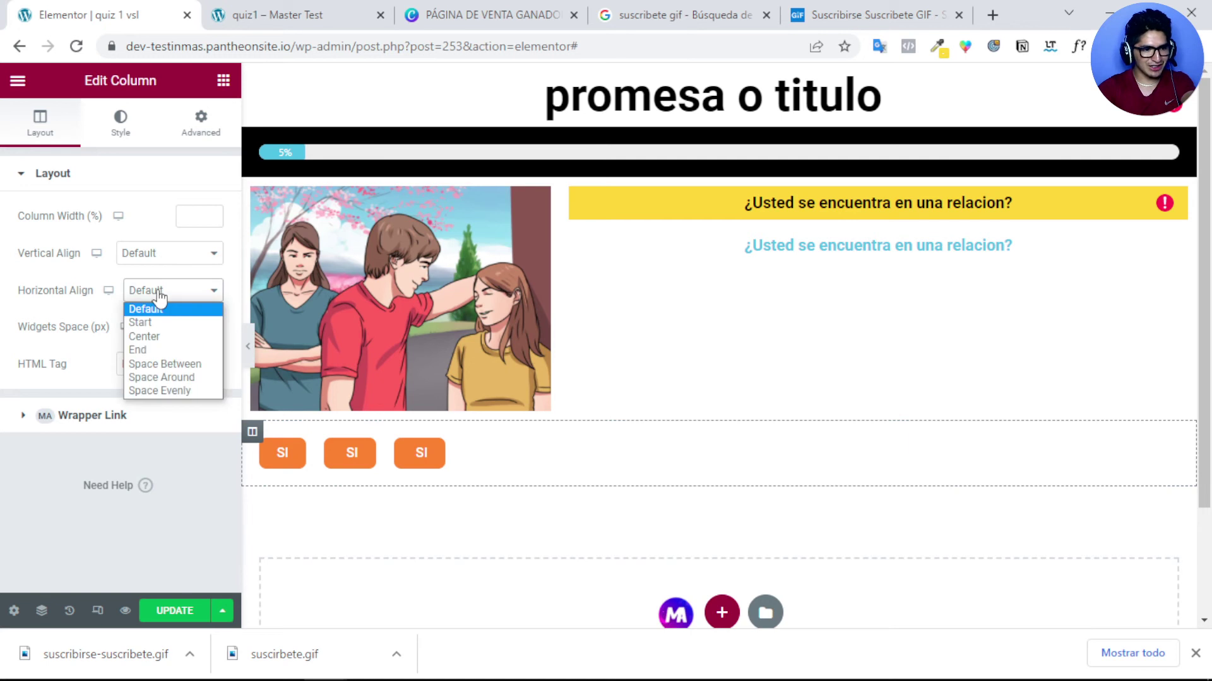
click(144, 337)
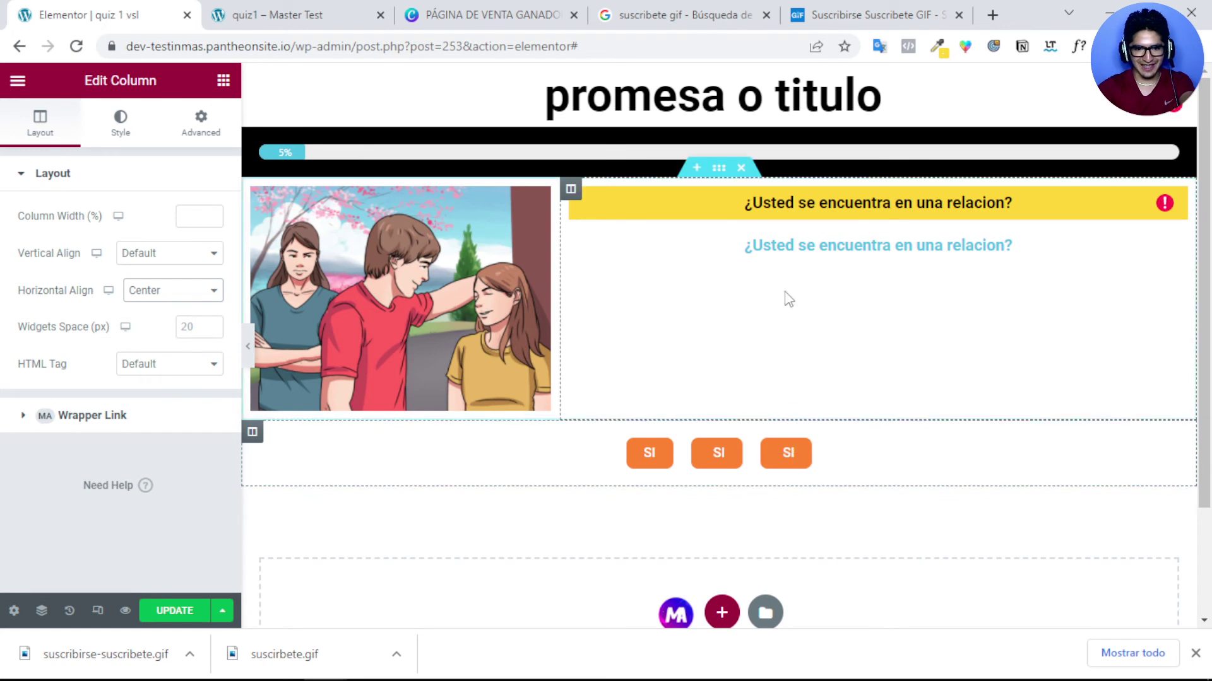
Step: Move all three SI buttons into the column beside the image, below the blue question heading
drag(741, 447, 840, 303)
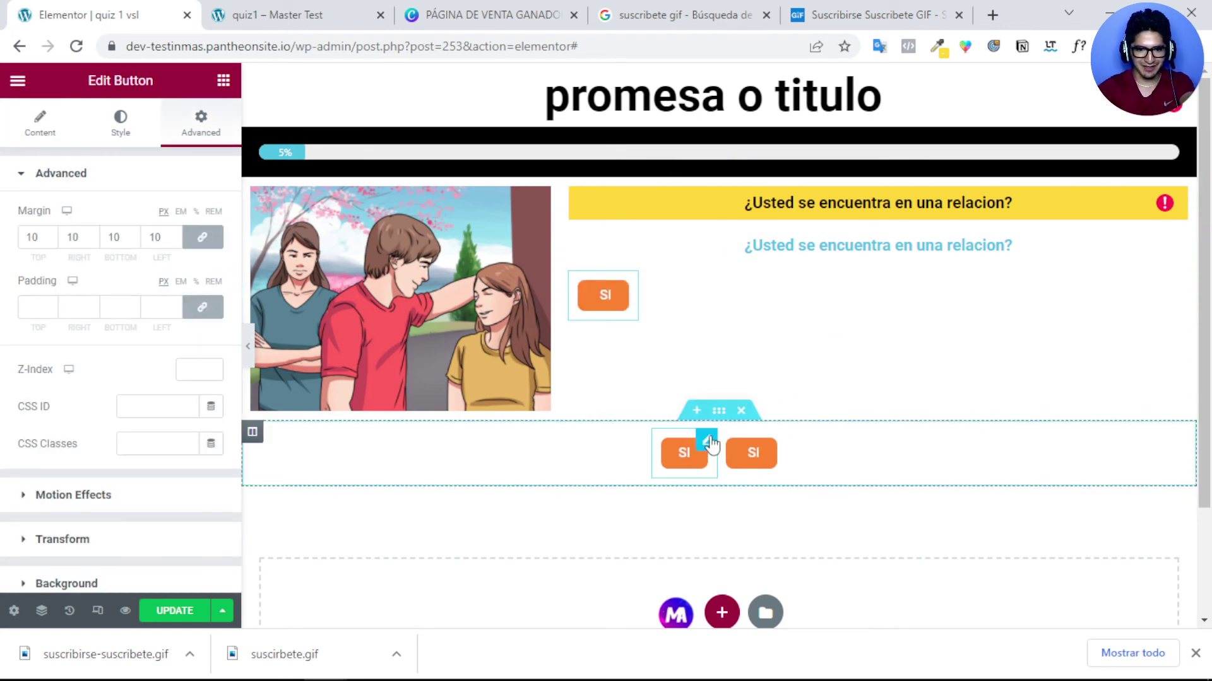
drag(712, 450, 811, 289)
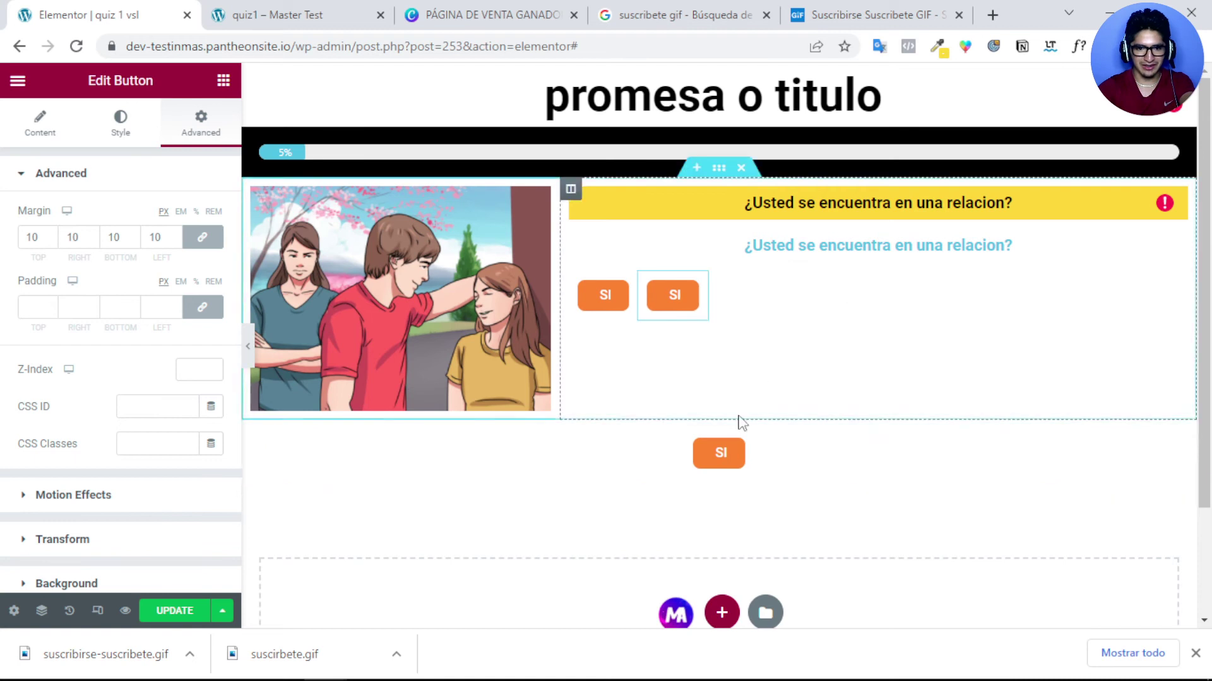
drag(742, 436, 846, 290)
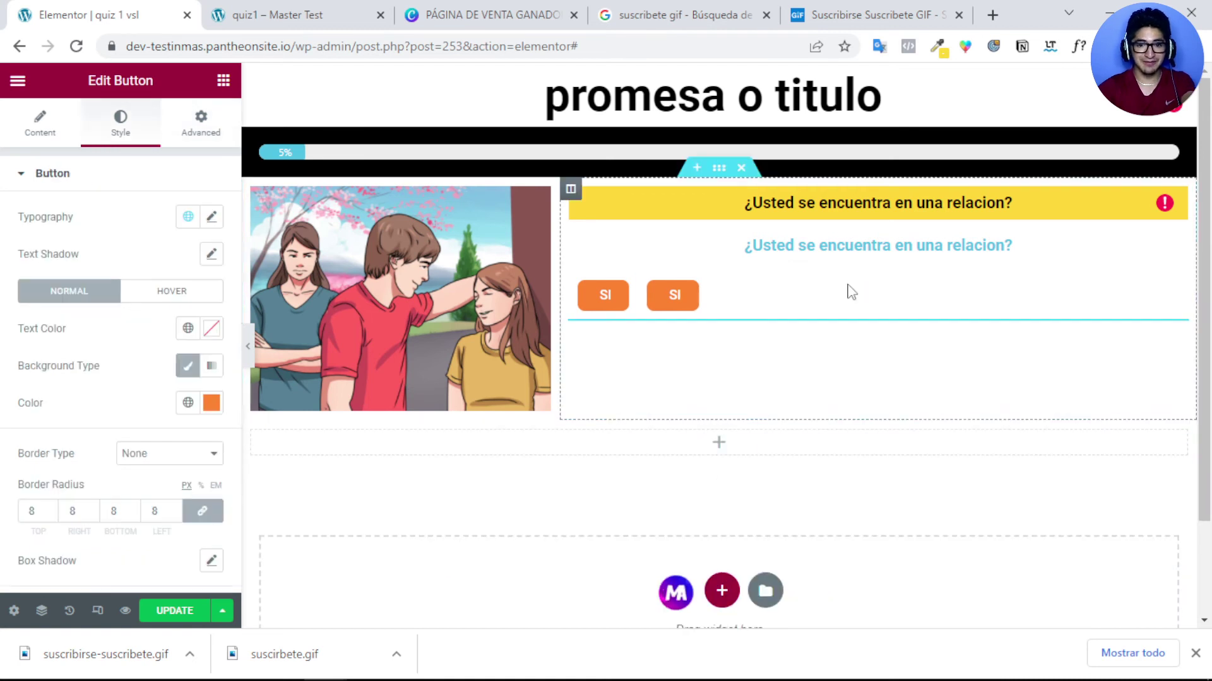
Step: Set the horizontal alignment of the question column beside the image to Center
click(571, 191)
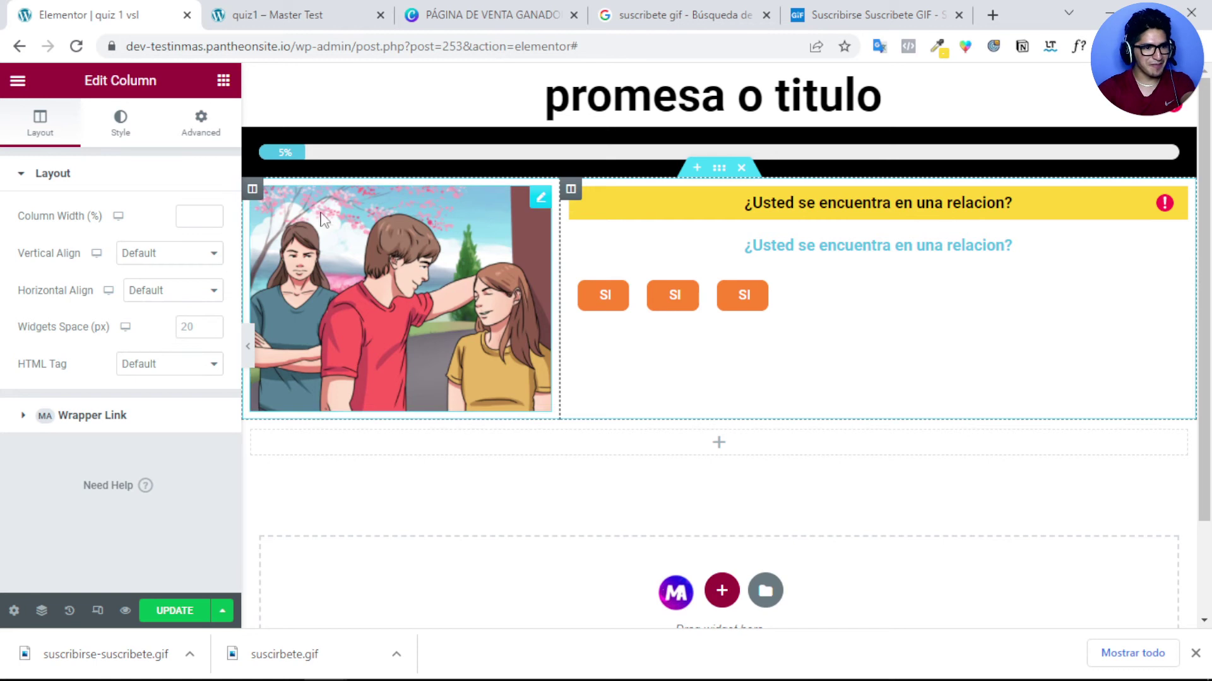
click(153, 293)
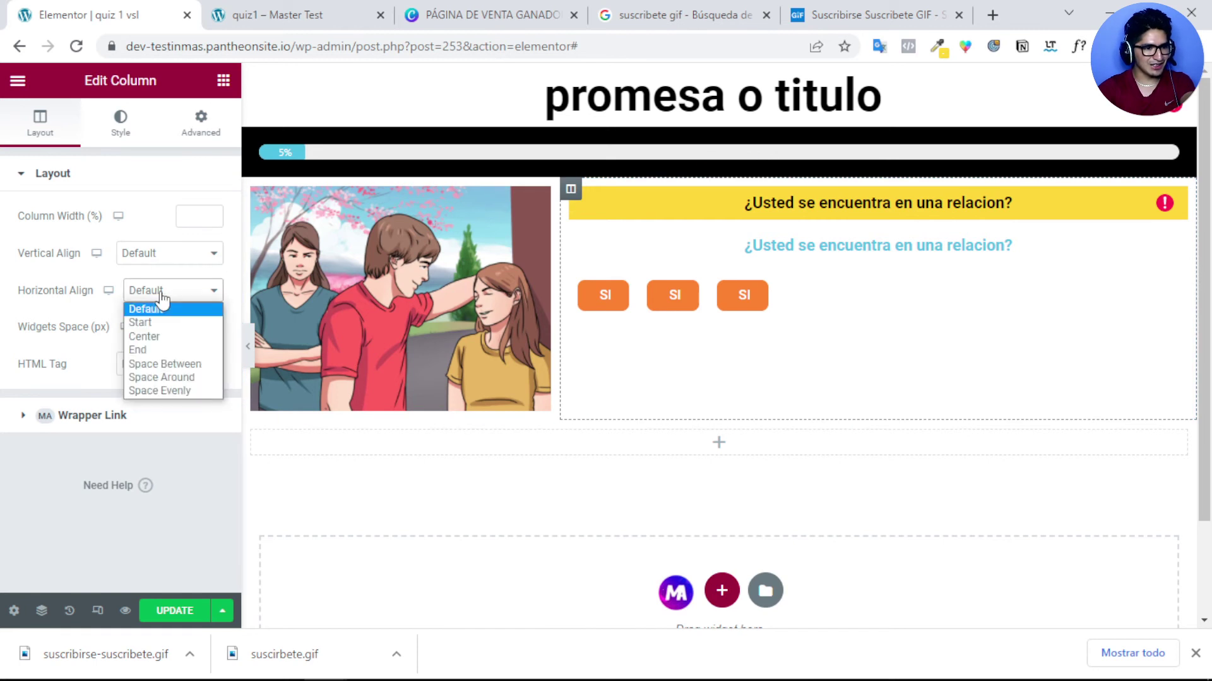
click(155, 337)
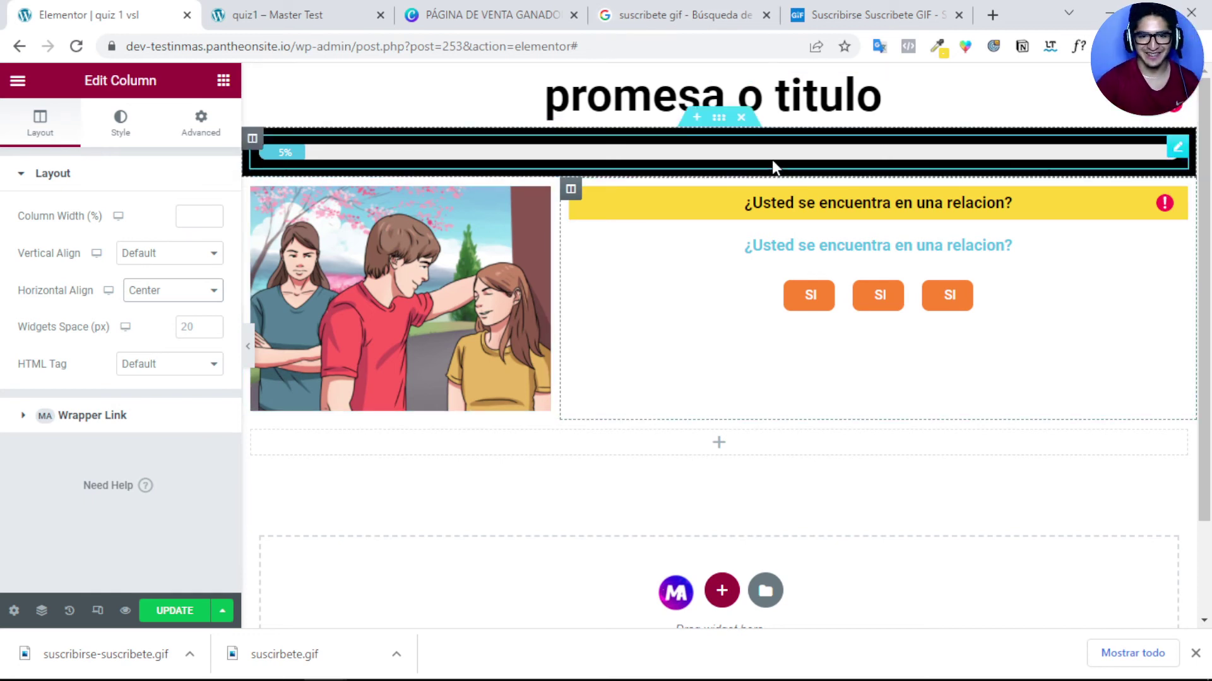
click(718, 449)
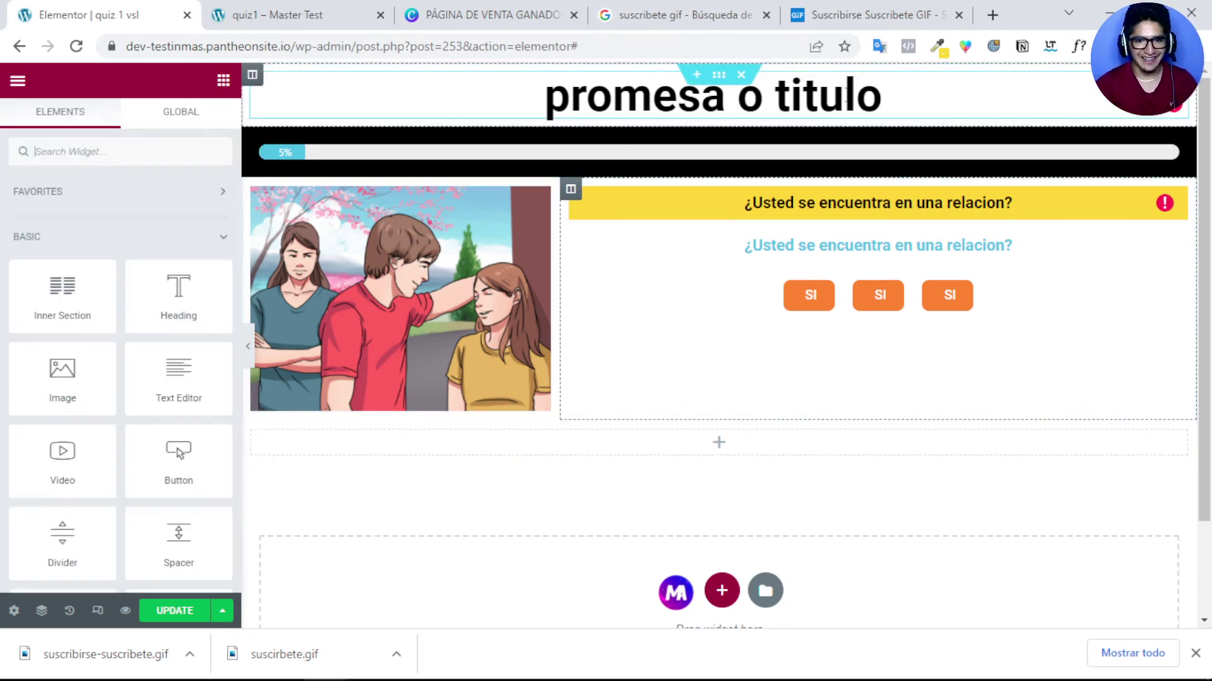
right_click(724, 91)
click(759, 157)
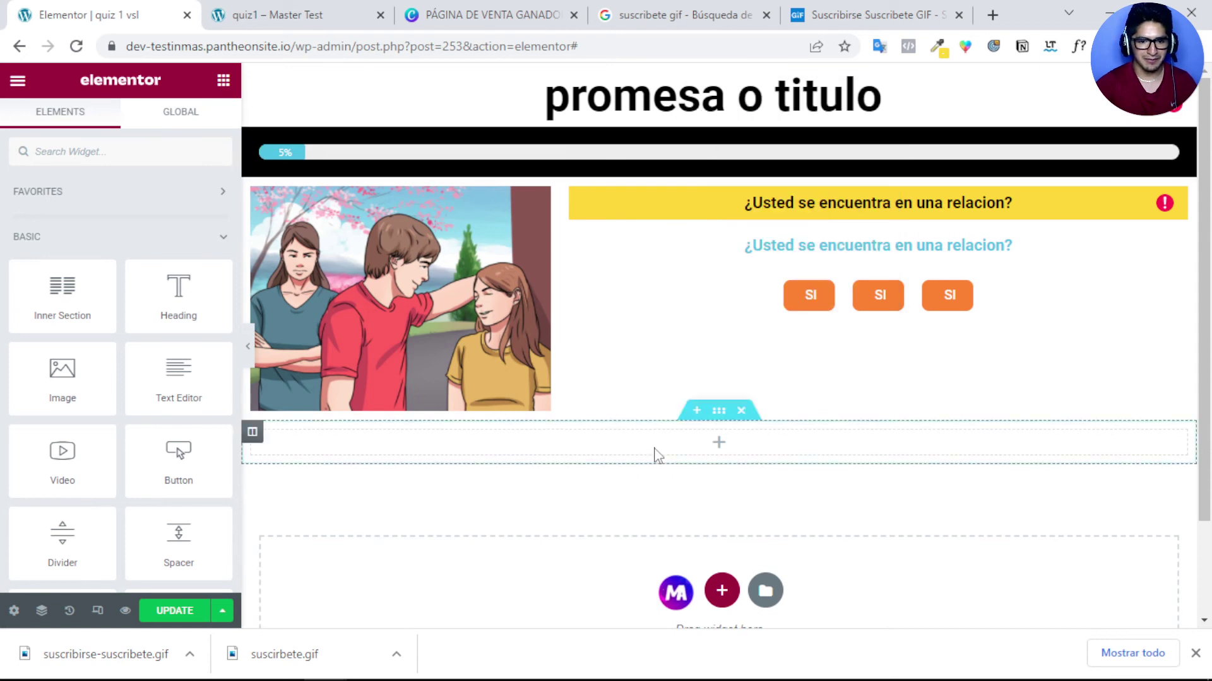
right_click(641, 495)
key(Escape)
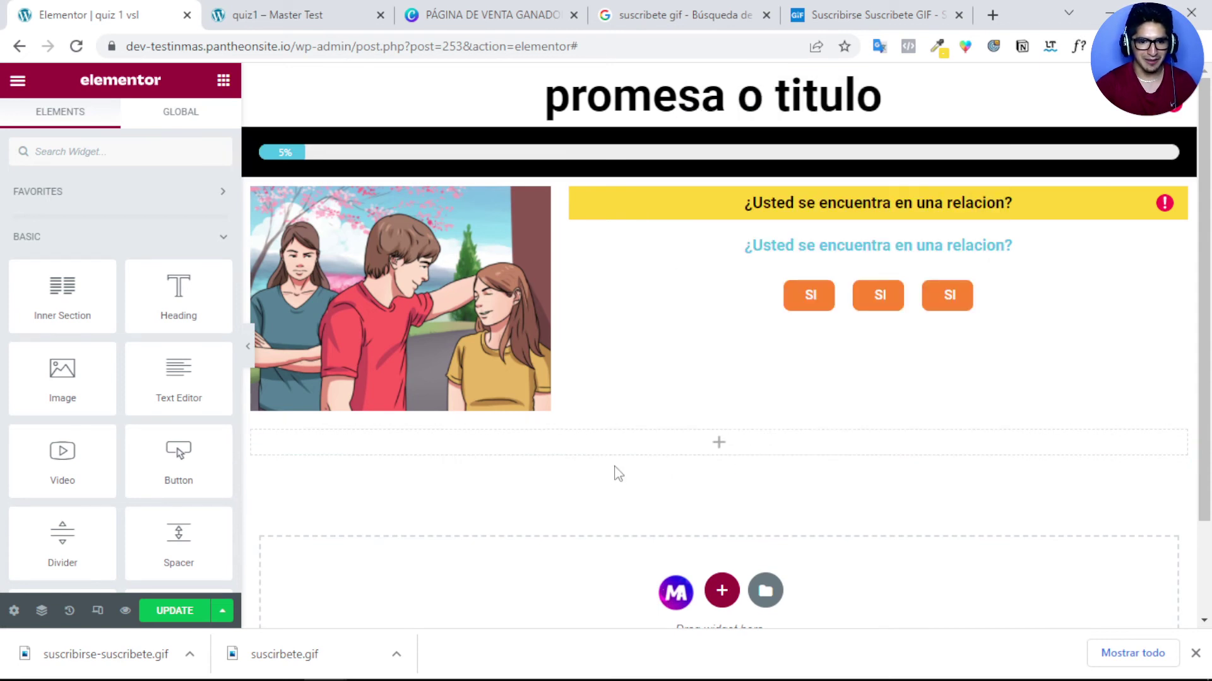
right_click(670, 449)
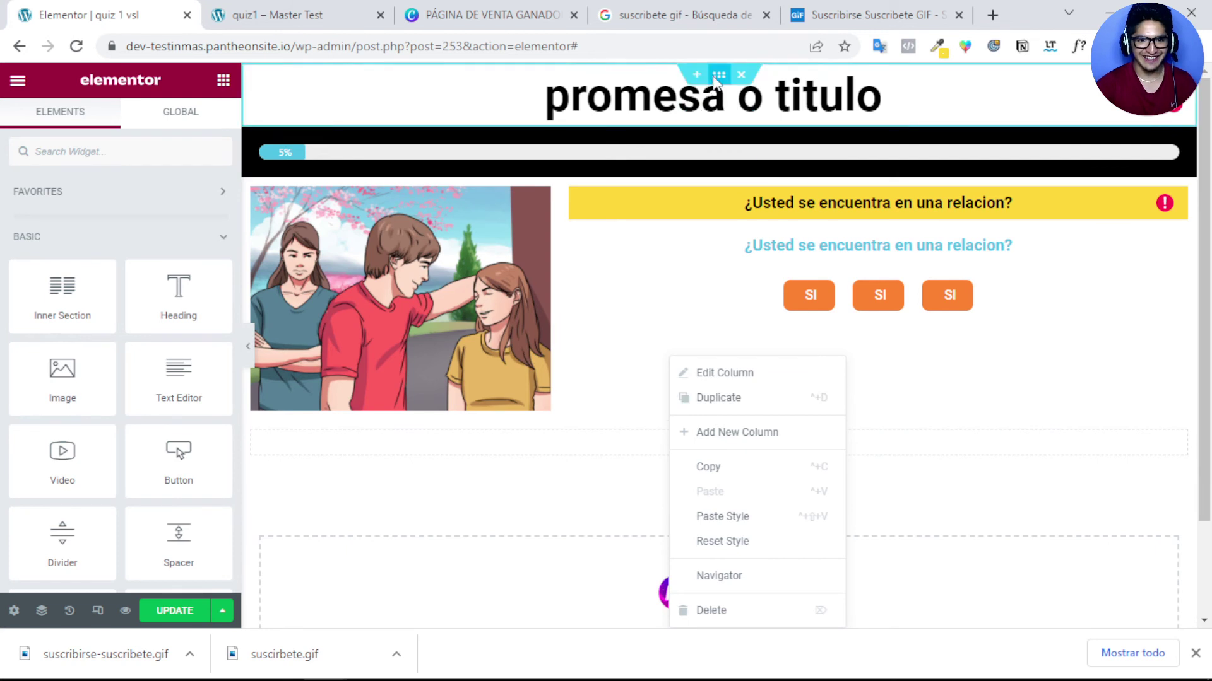
Step: Duplicate the "promesa o titulo" section and place the copy directly below the image and question section
right_click(717, 78)
click(730, 126)
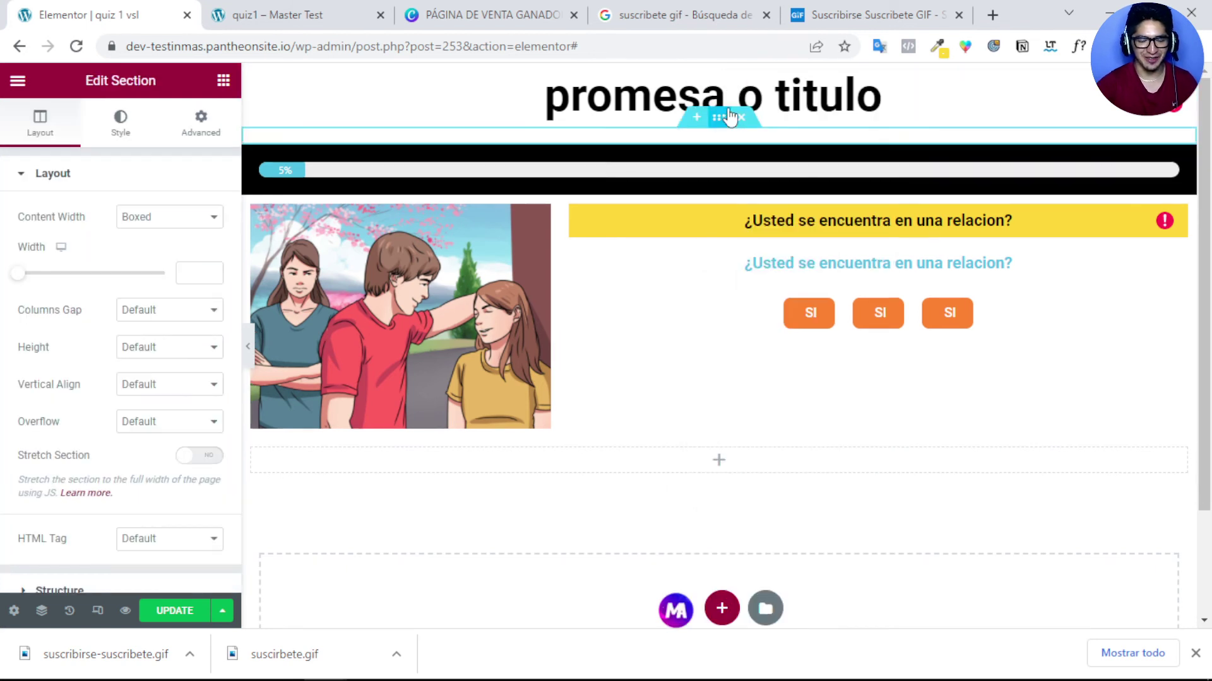
drag(719, 131, 705, 436)
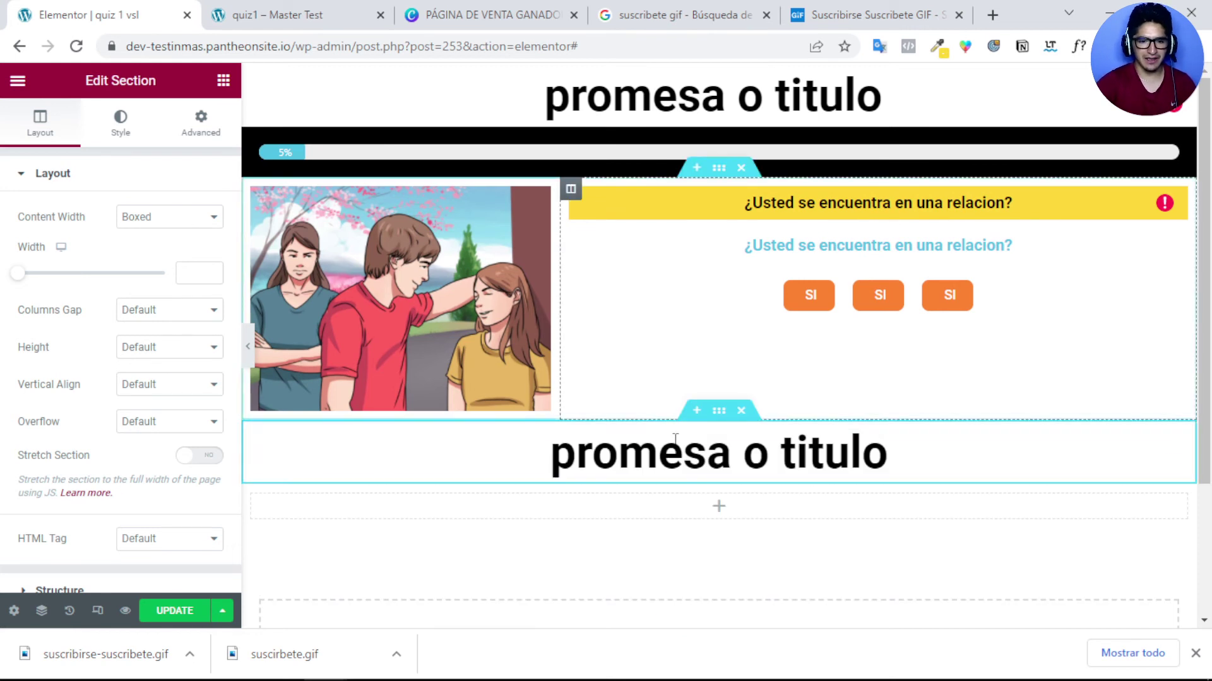
Step: Replace the copied heading's text with "PIE DE PAGINA"
click(683, 444)
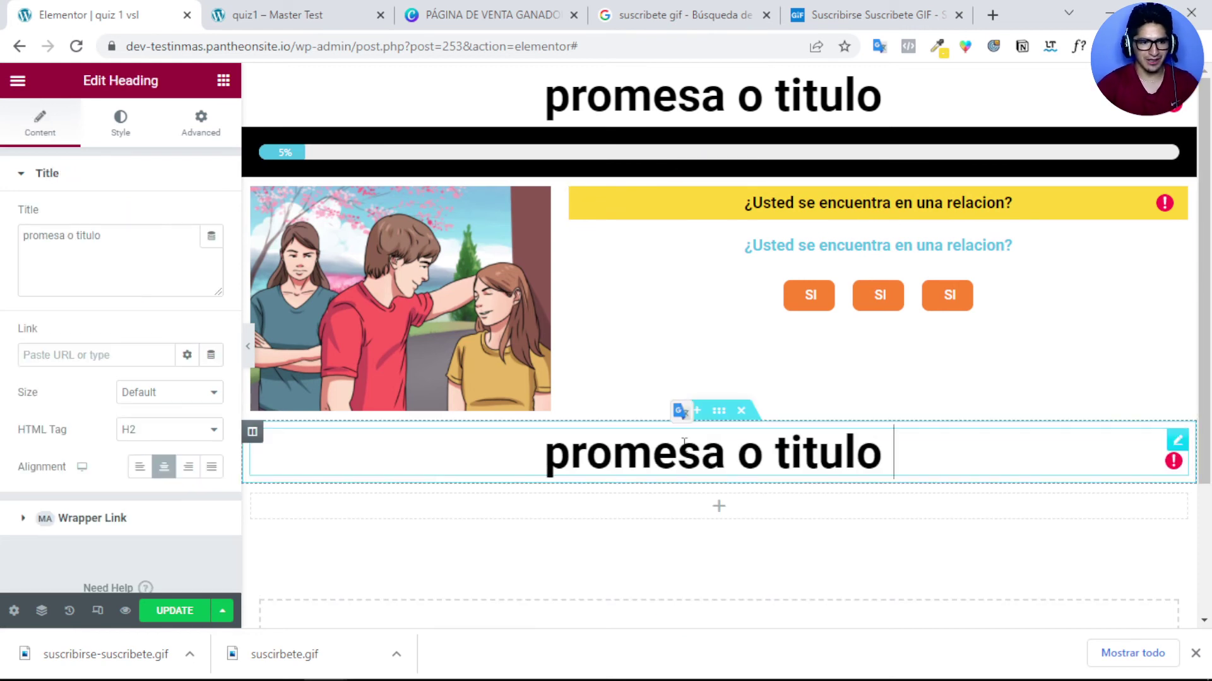
triple_click(690, 443)
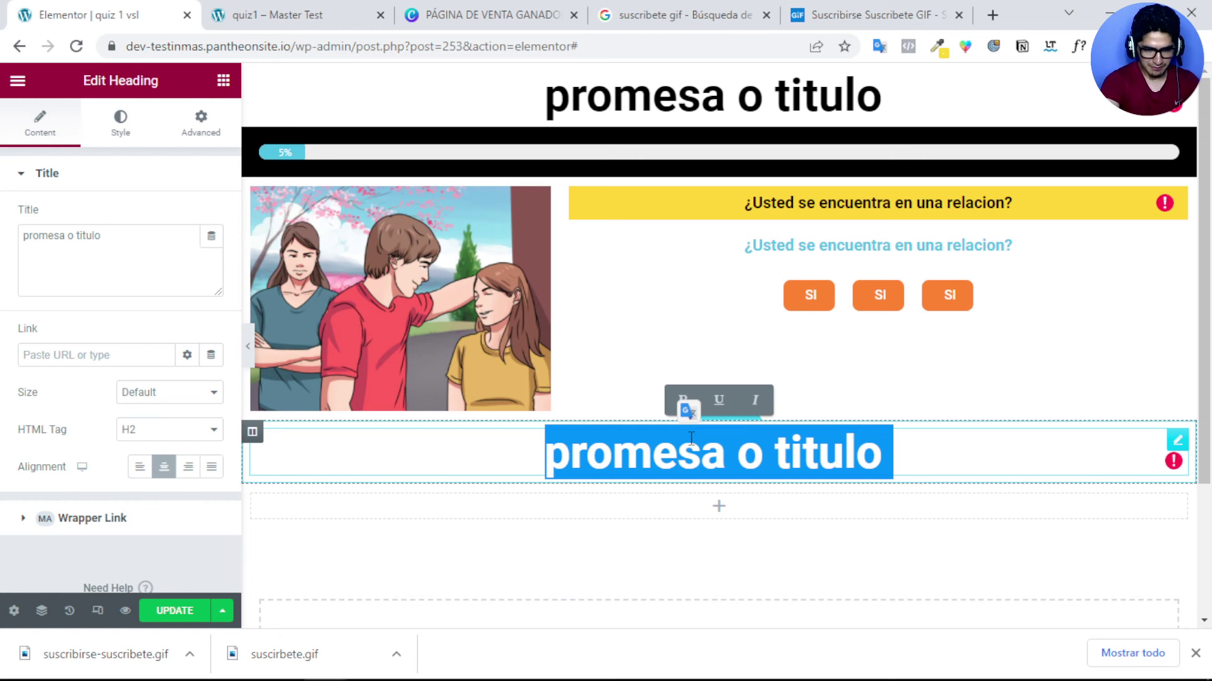
text(PIE DE PAGINA)
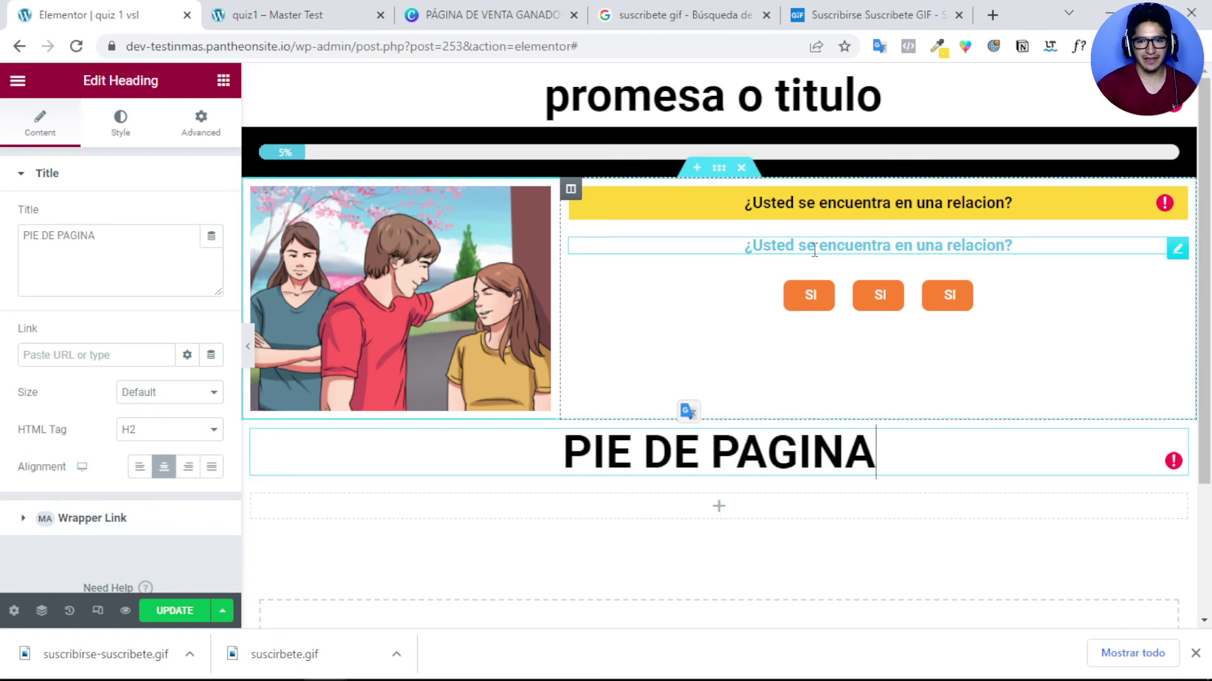
Step: Delete the blue duplicate of the question heading above the SI buttons
right_click(1176, 248)
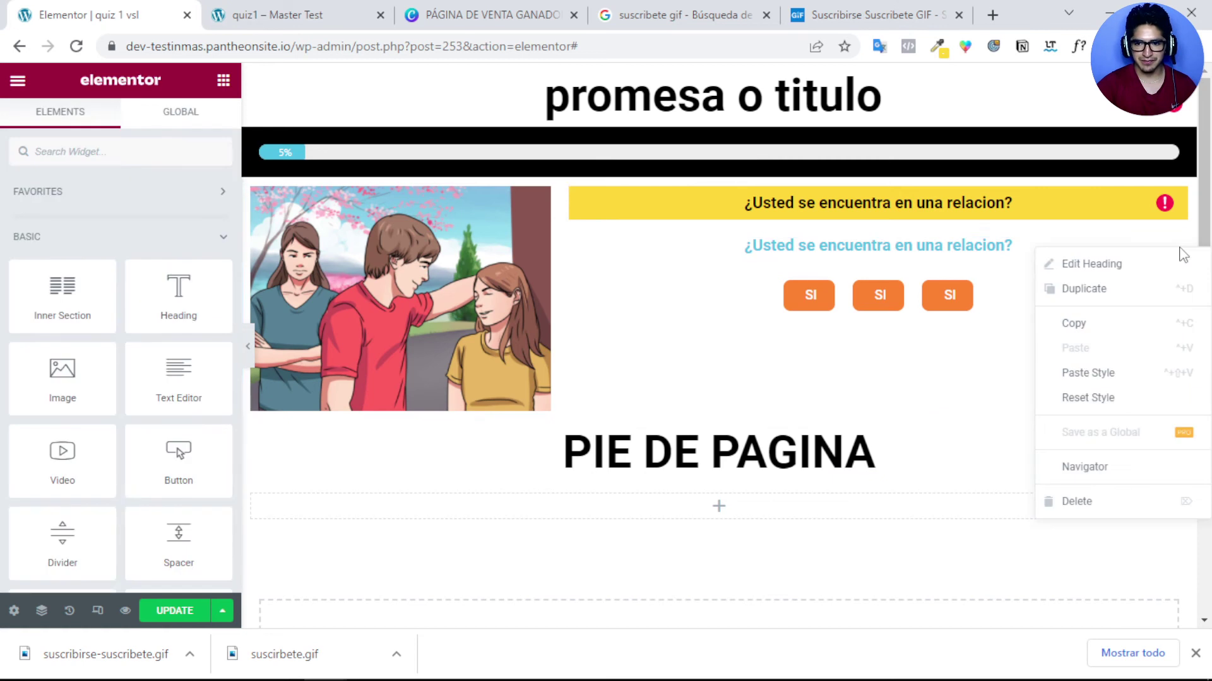
click(1083, 504)
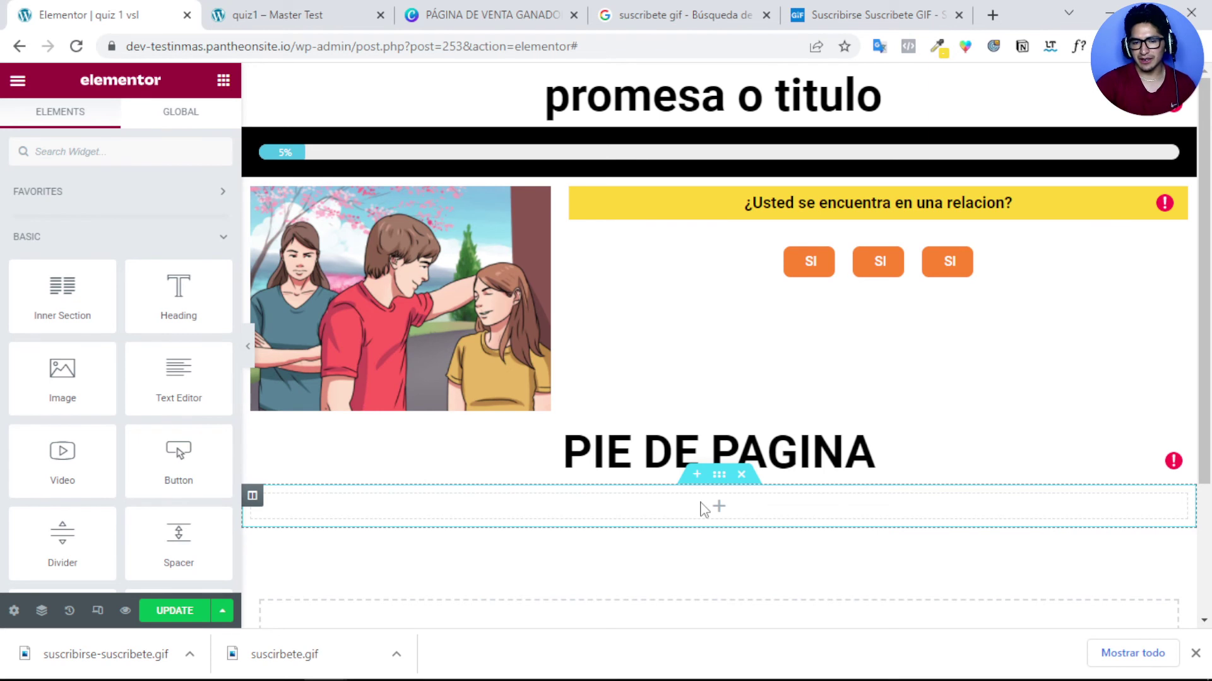
click(877, 15)
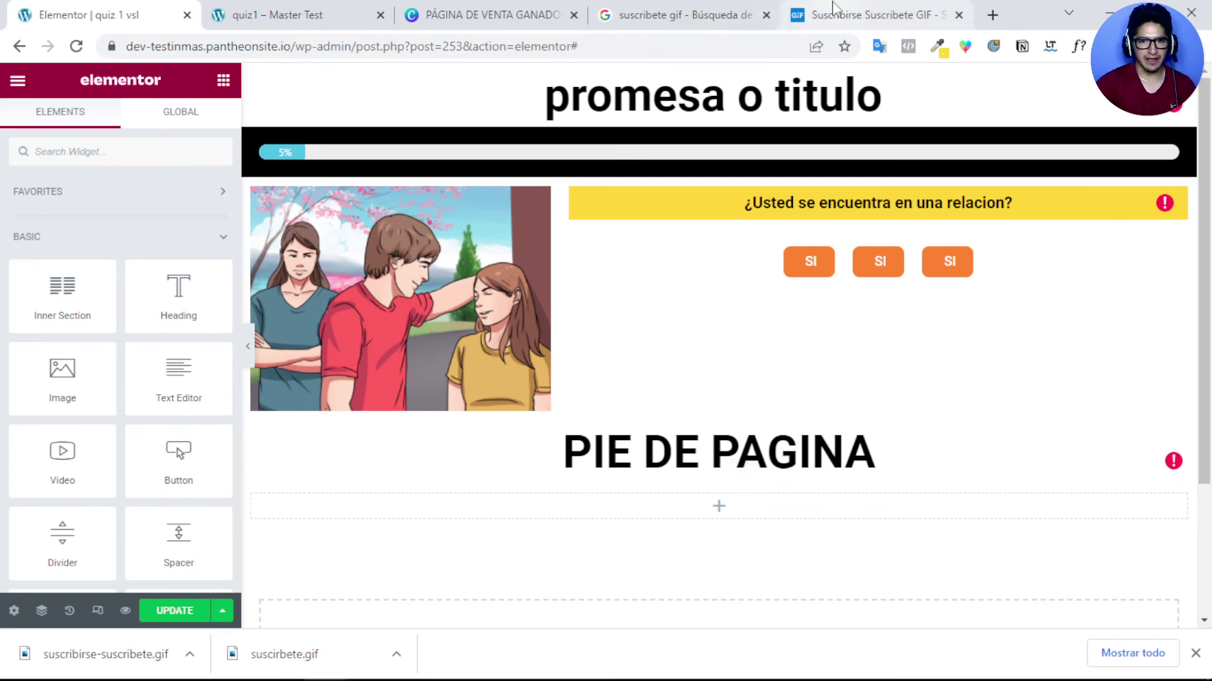
Step: Search Google for "generador de terminos y condiciones" and open the terminosycondicionesdeusoejemplo.com result
click(486, 15)
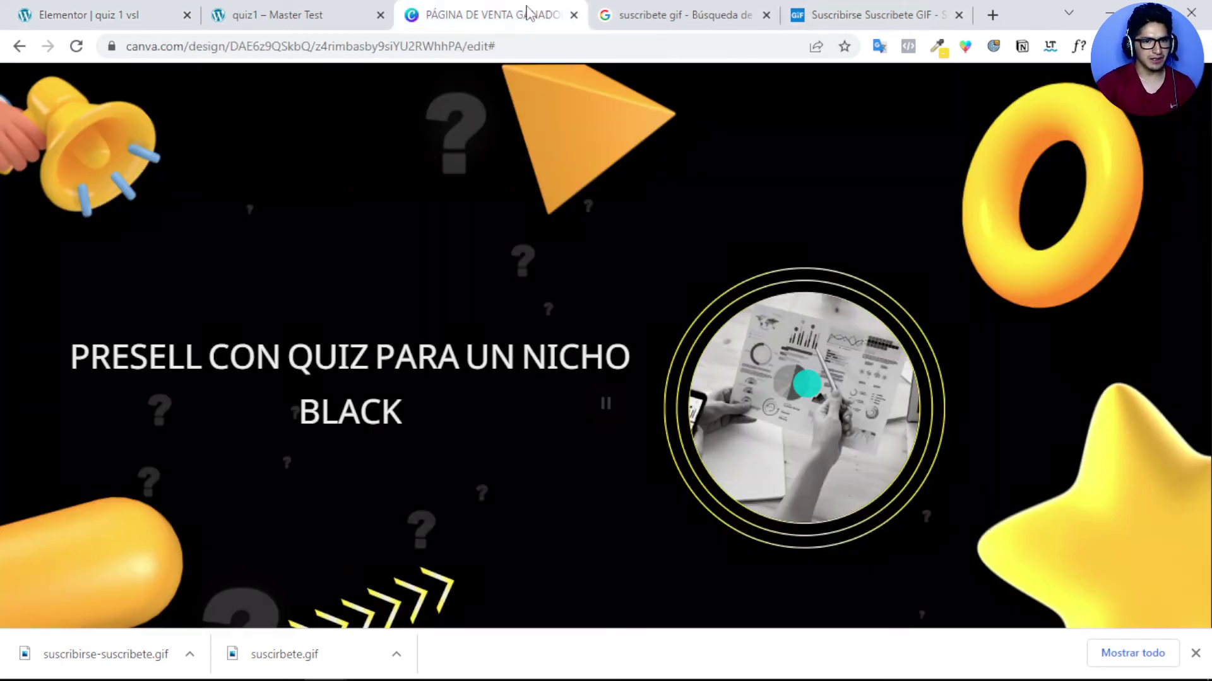
click(650, 9)
click(338, 47)
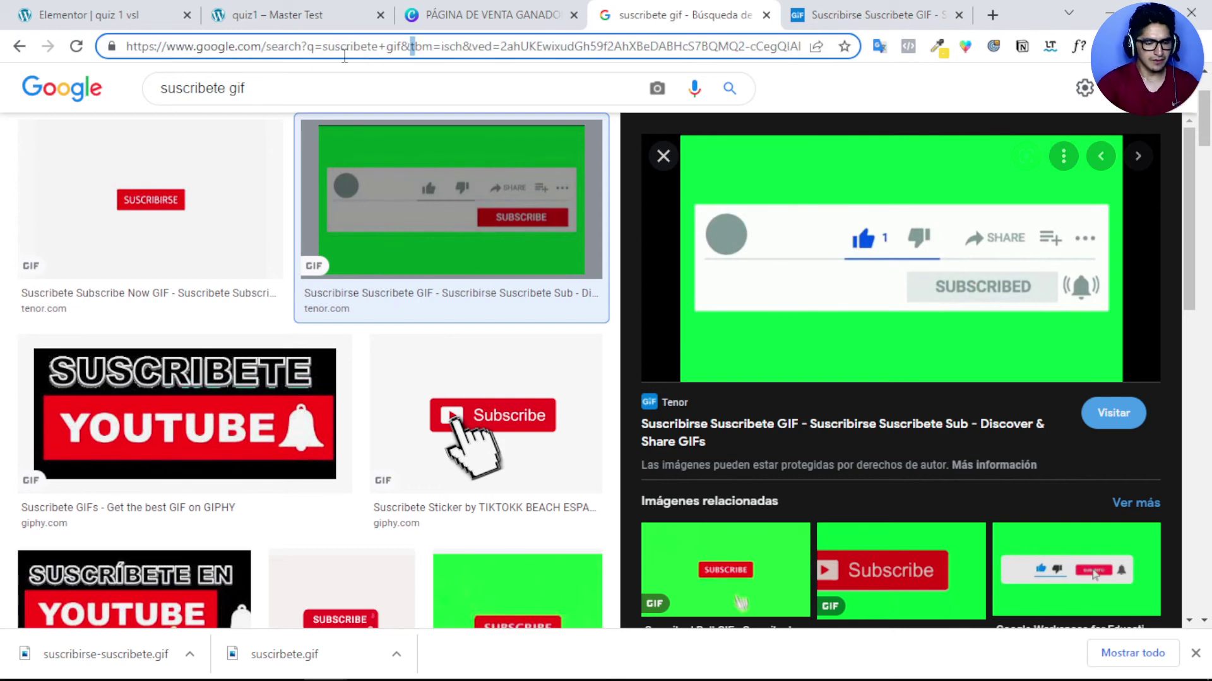
key(ctrl+a)
text(GENE)
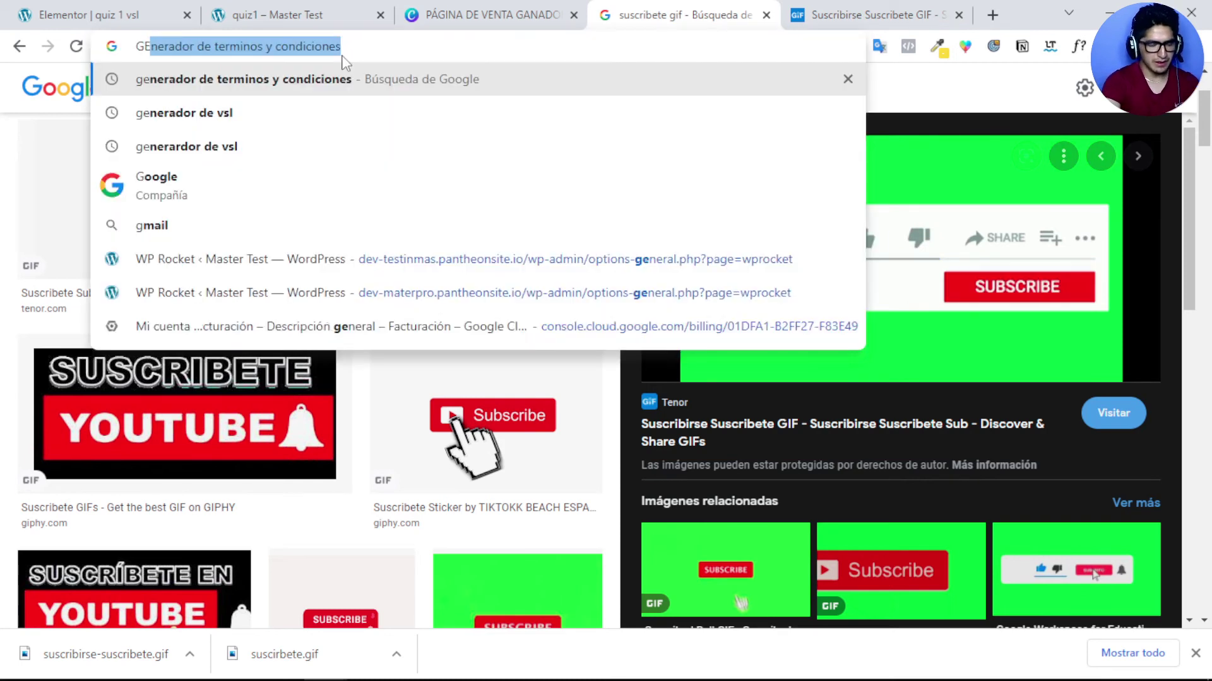
key(Return)
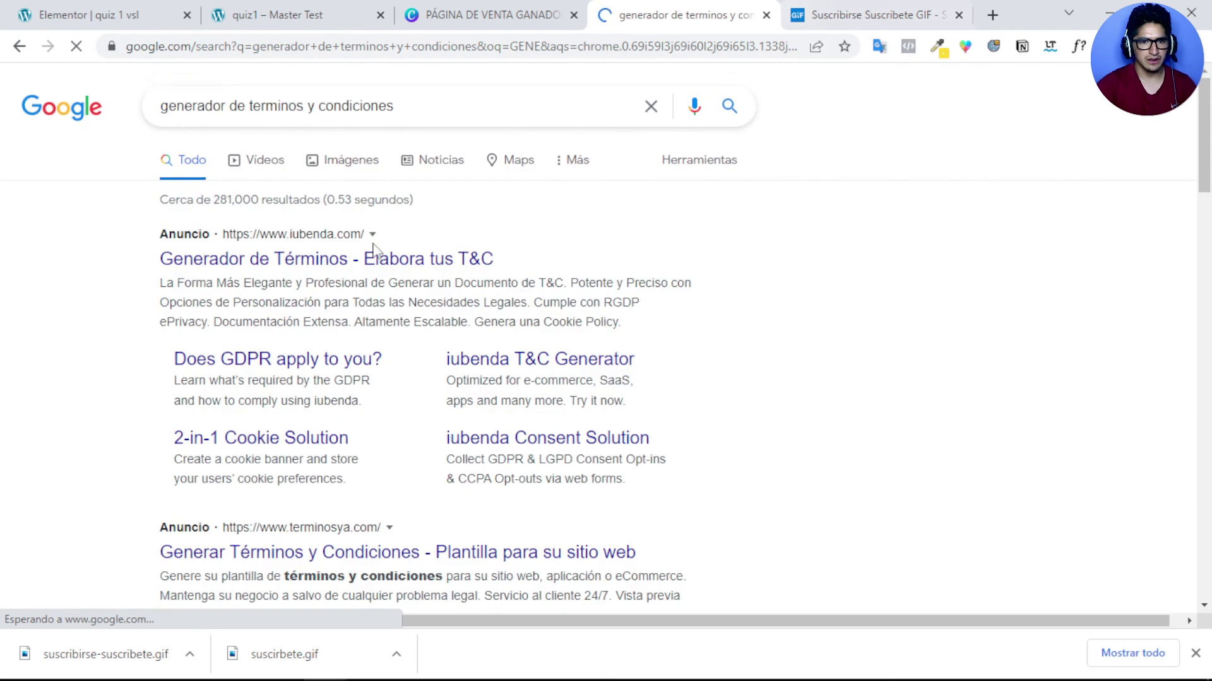
scroll(252, 325, down, 5)
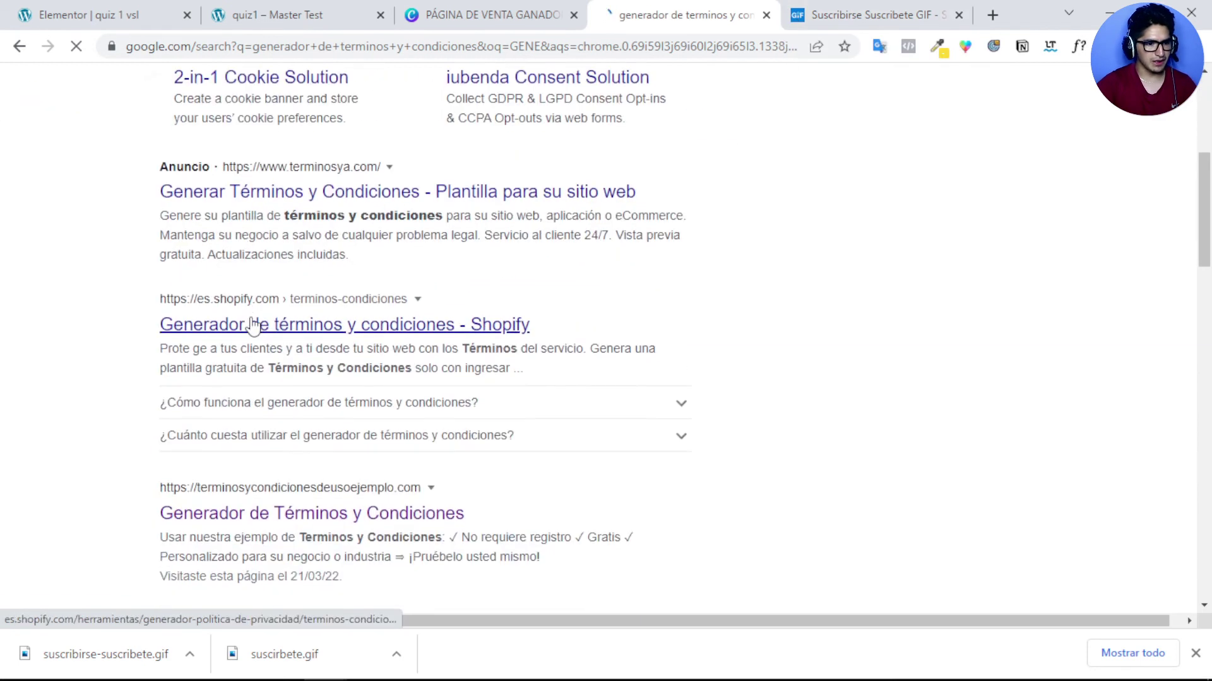
scroll(252, 325, down, 1)
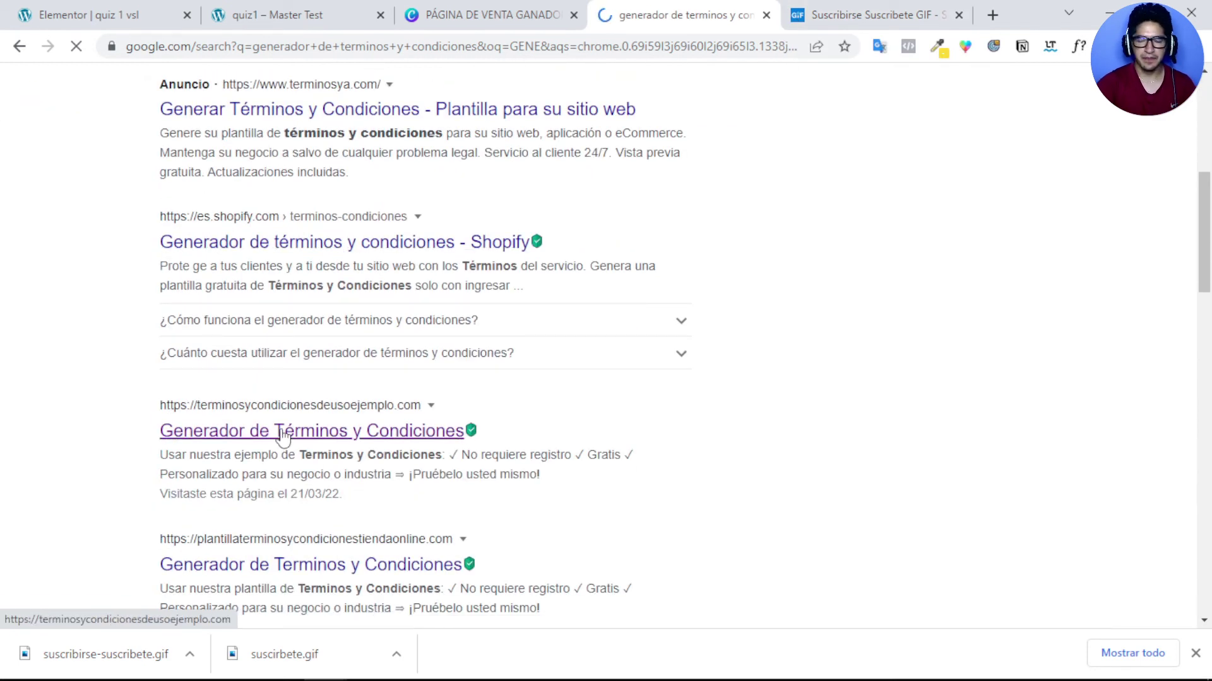
click(283, 434)
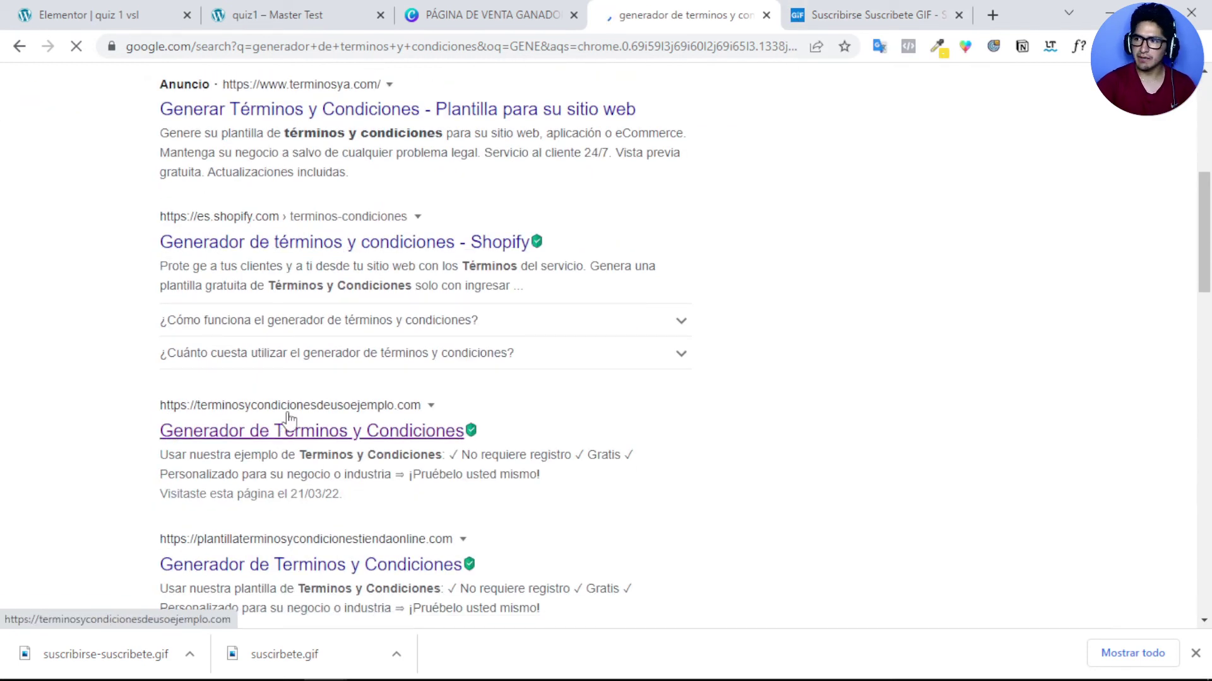
Step: Return to the Elementor page and open the "PIE DE PAGINA" heading's link setting
click(69, 4)
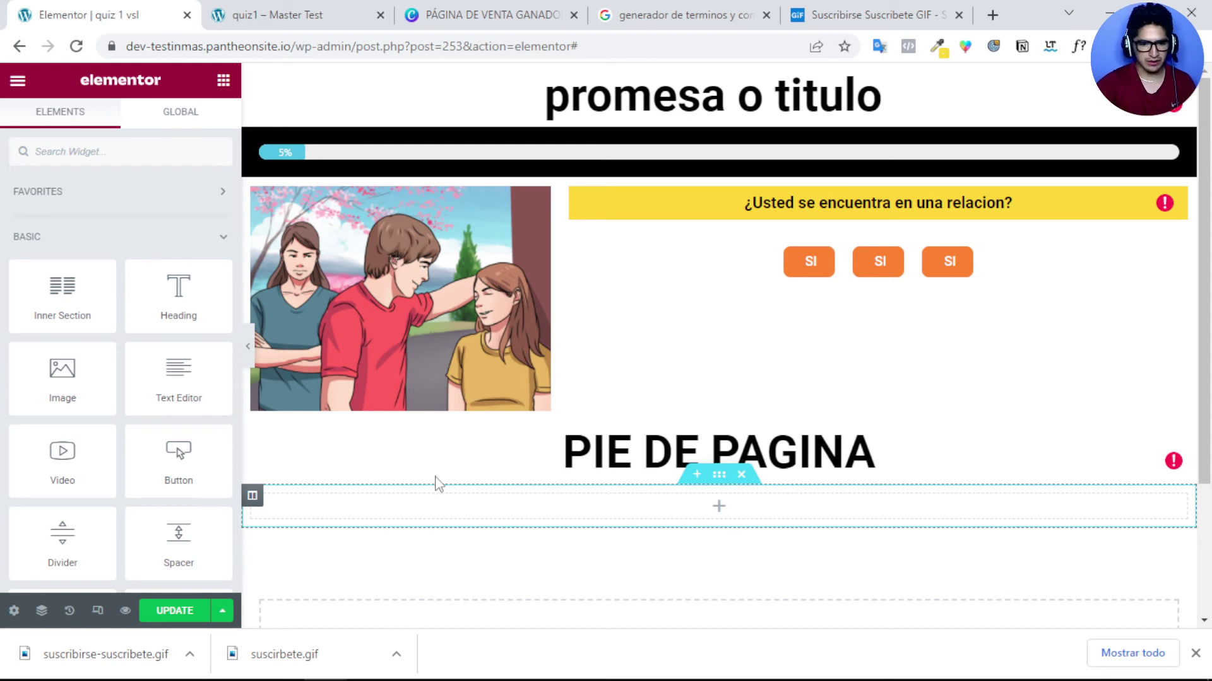
click(641, 454)
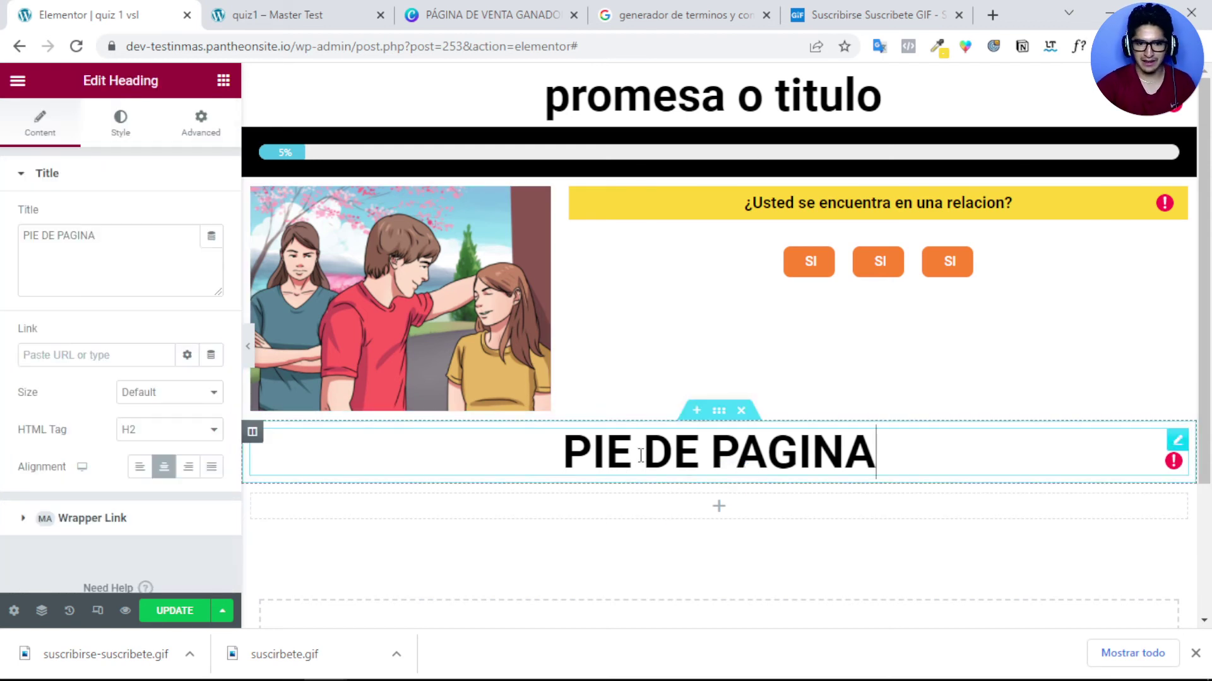
click(67, 355)
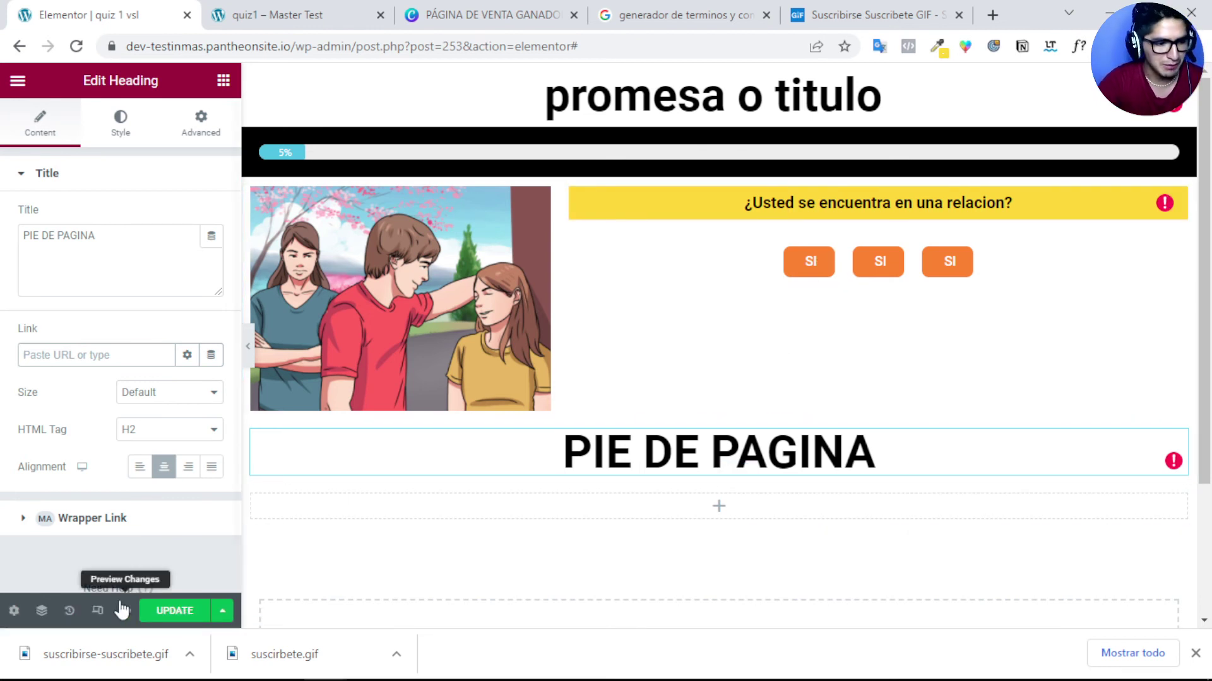
Step: Switch the page to the mobile preview and remove the empty line below the "promesa o titulo" heading
click(97, 616)
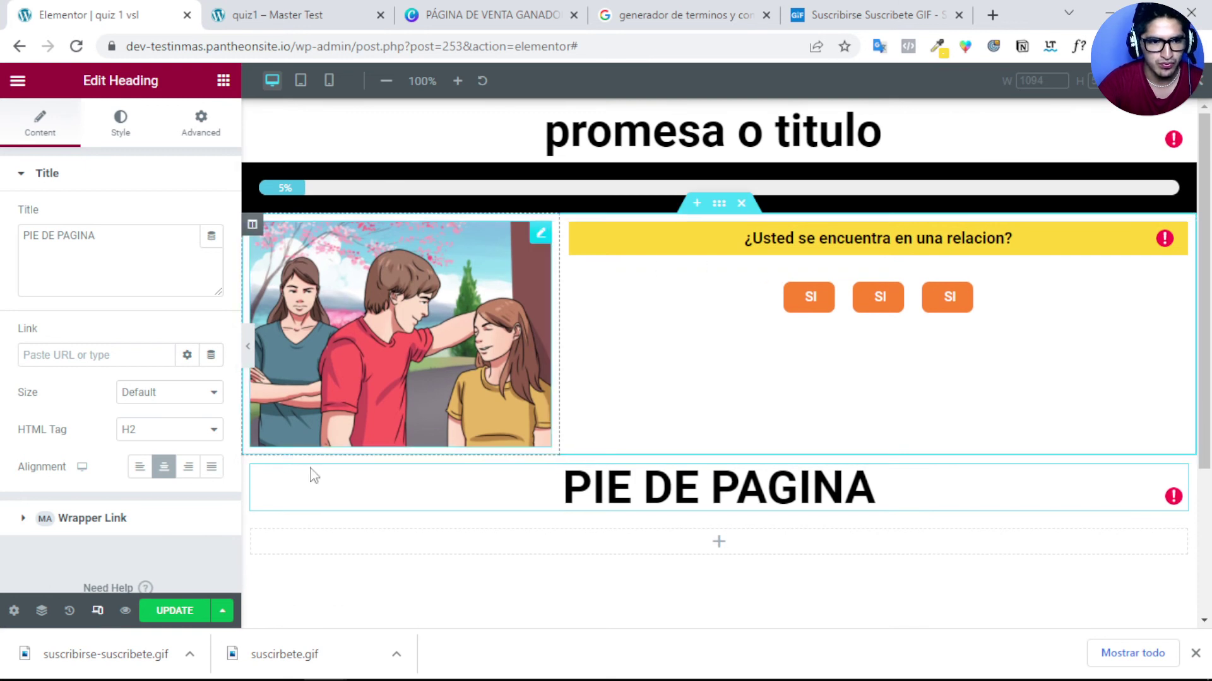
click(329, 80)
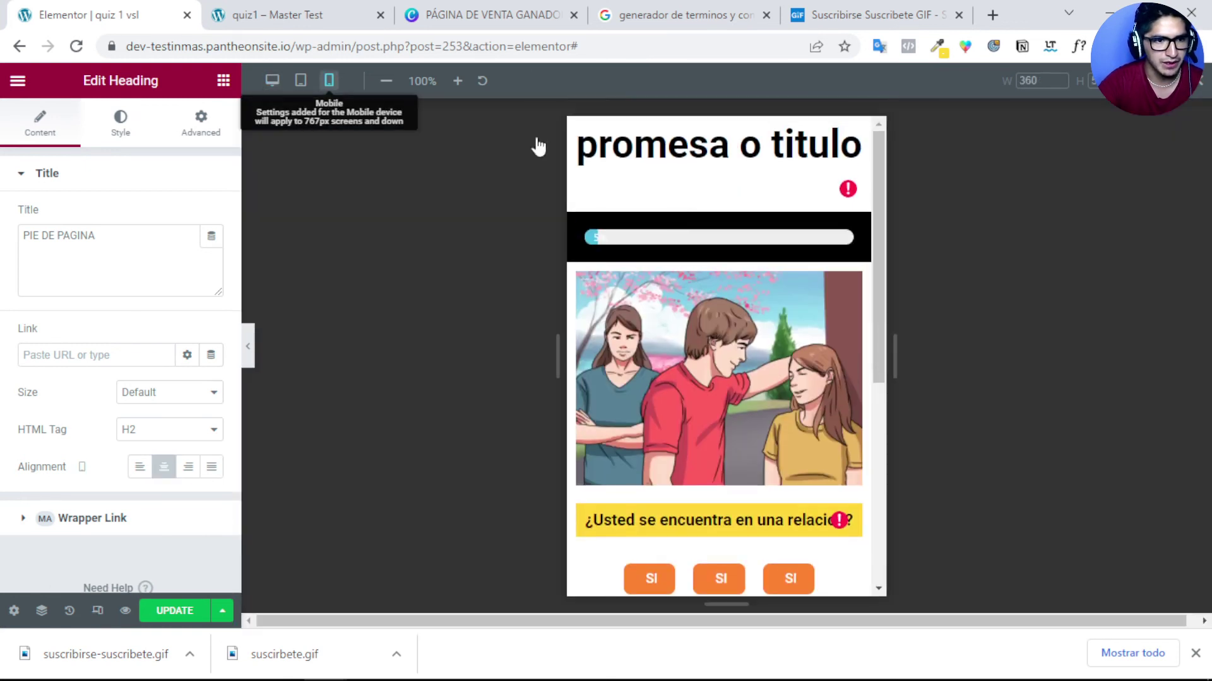
scroll(701, 270, down, 3)
scroll(702, 270, up, 3)
scroll(701, 270, up, 1)
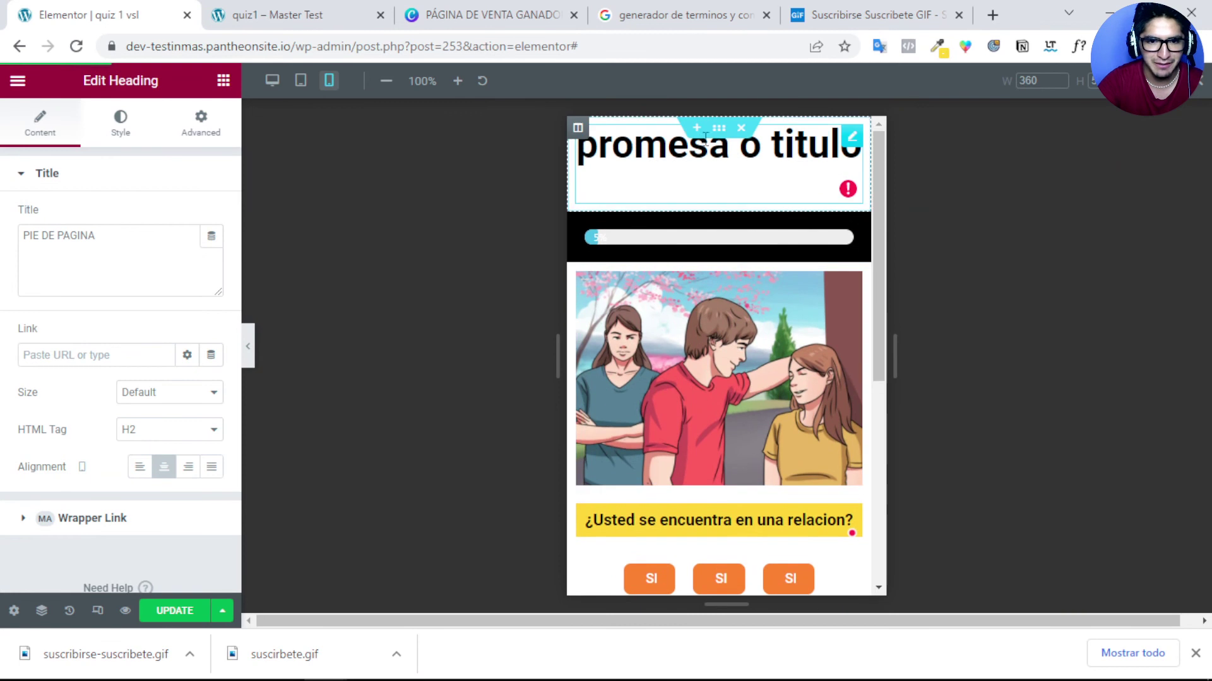
click(719, 183)
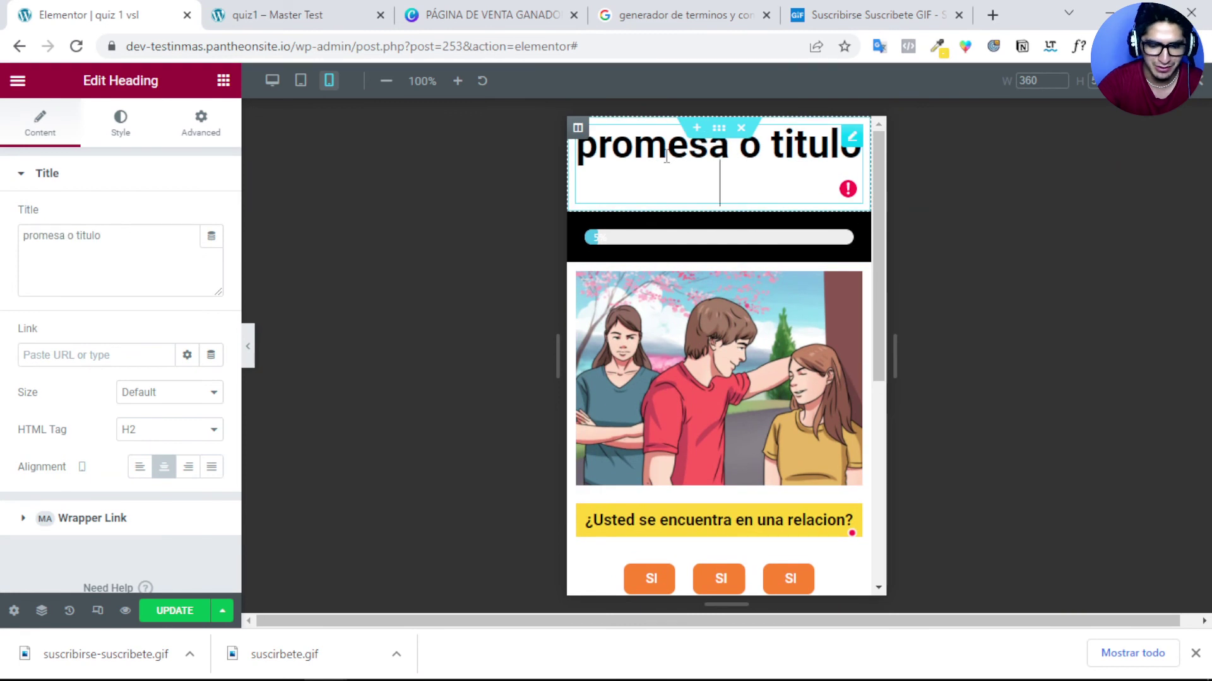
Step: Review the mobile layout from the title to the footer and return to the desktop view
scroll(666, 158, down, 1)
scroll(696, 346, down, 2)
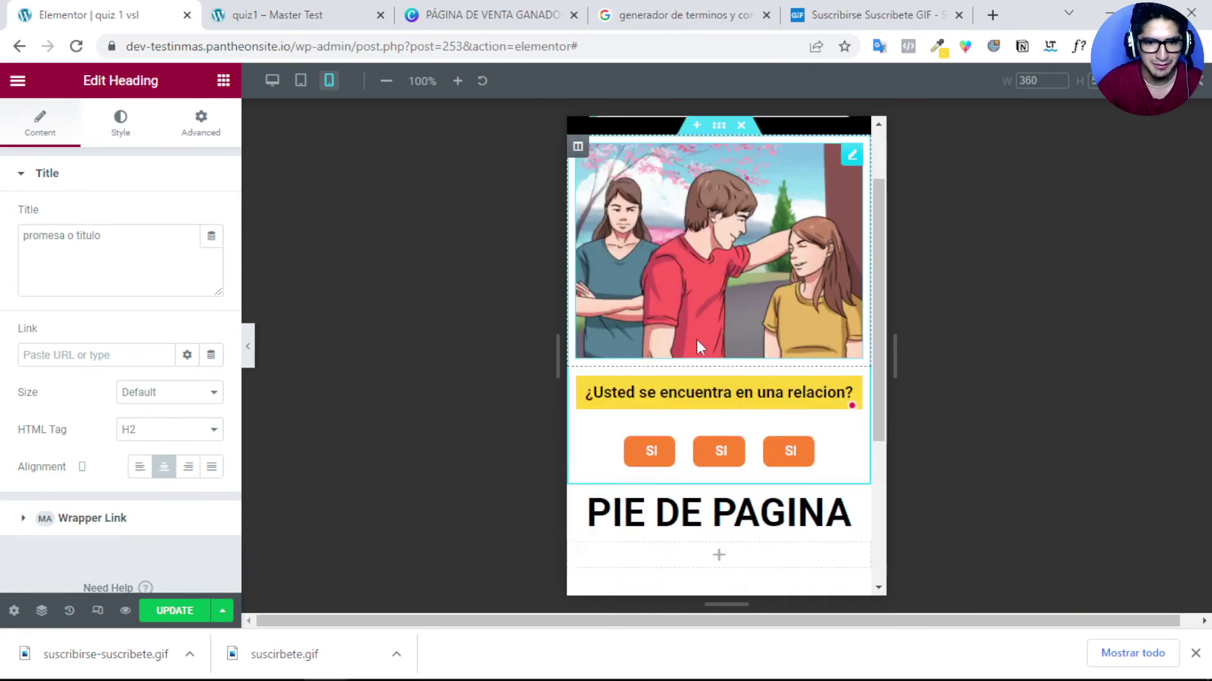
scroll(697, 346, up, 1)
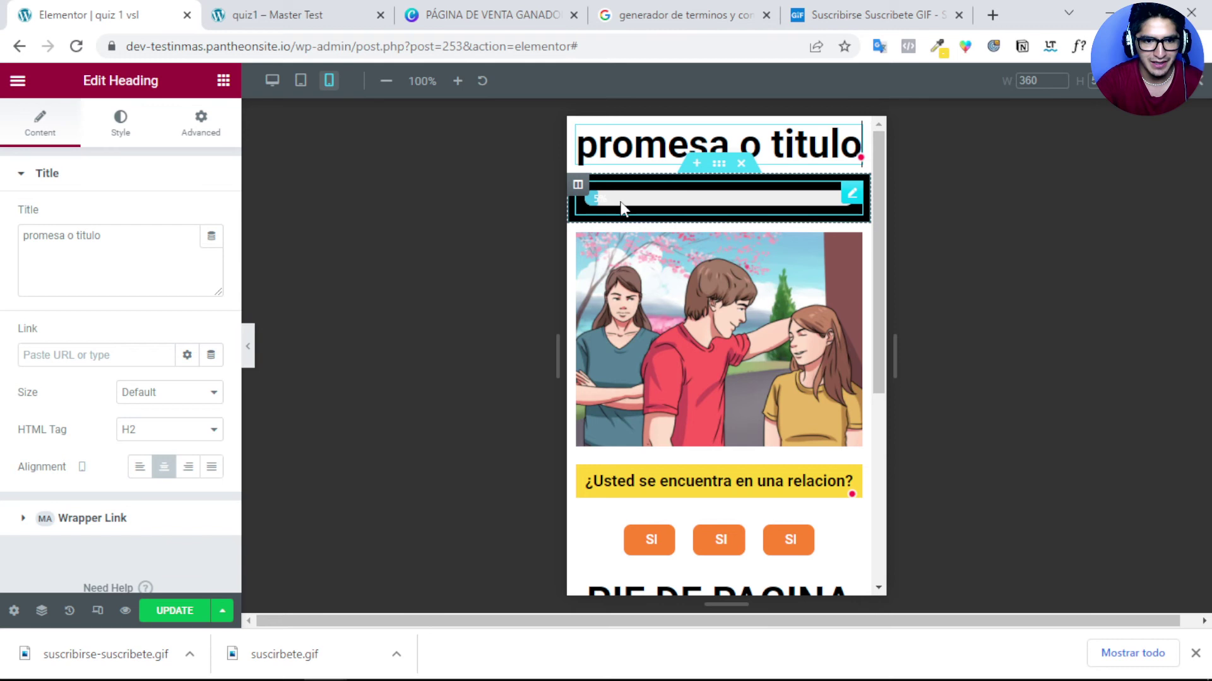
scroll(626, 368, down, 2)
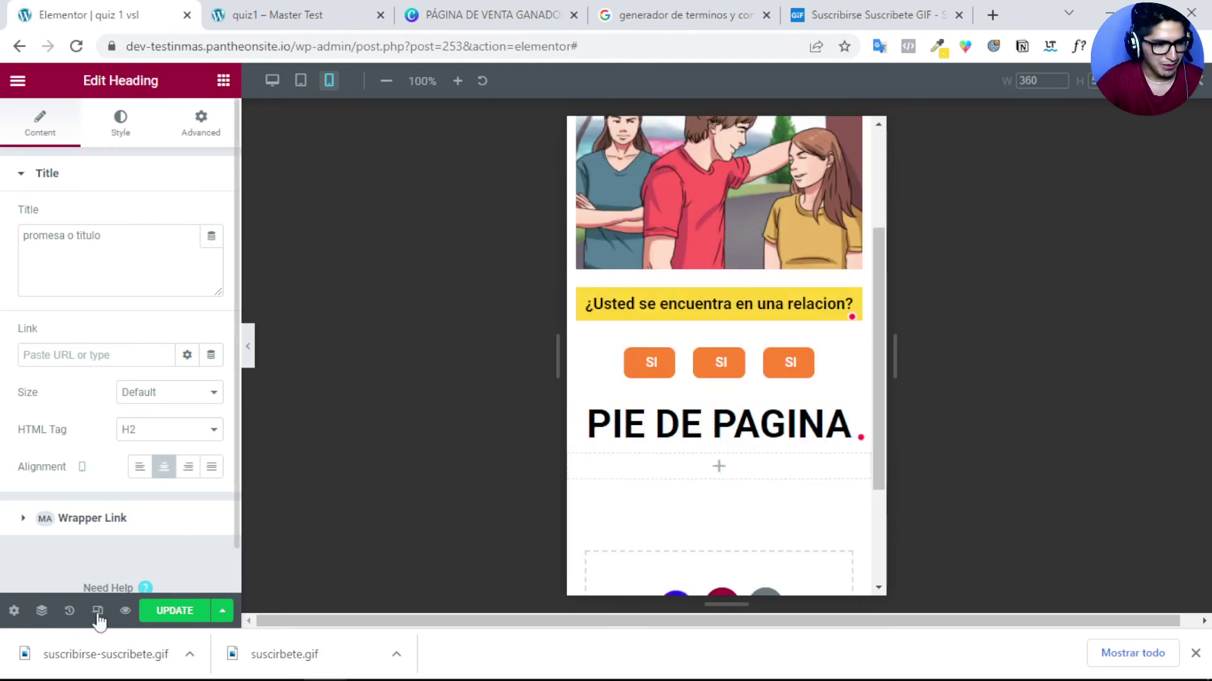
click(272, 80)
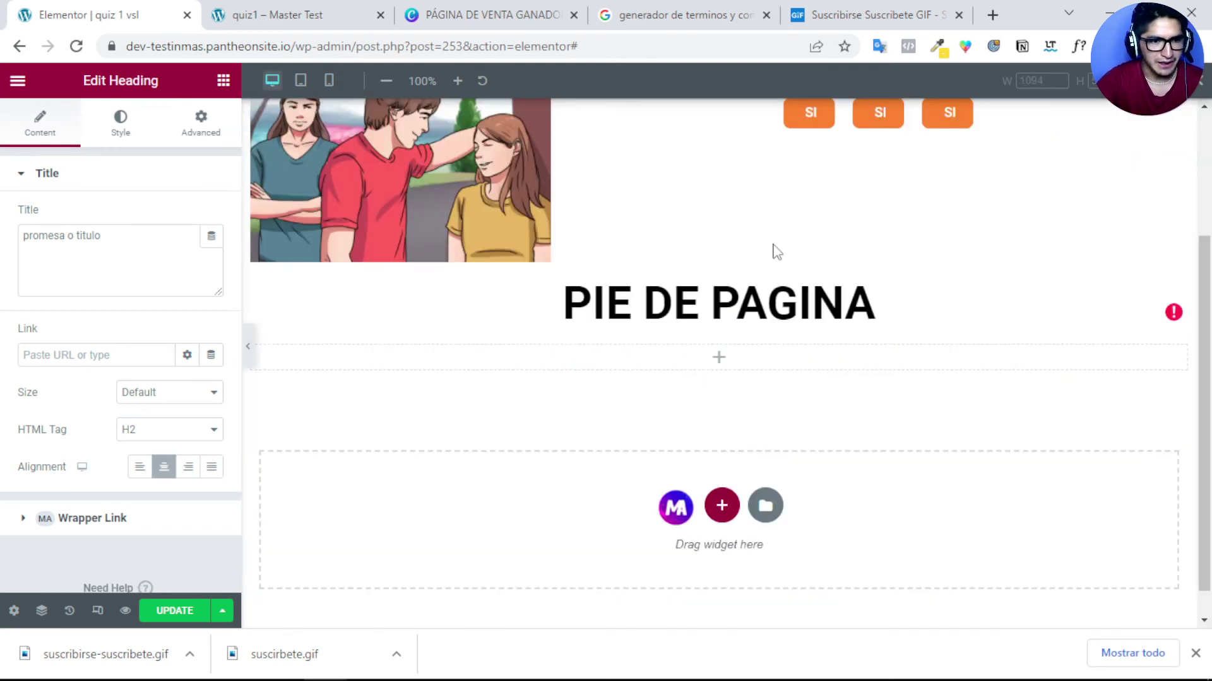
scroll(635, 319, up, 3)
scroll(636, 319, down, 1)
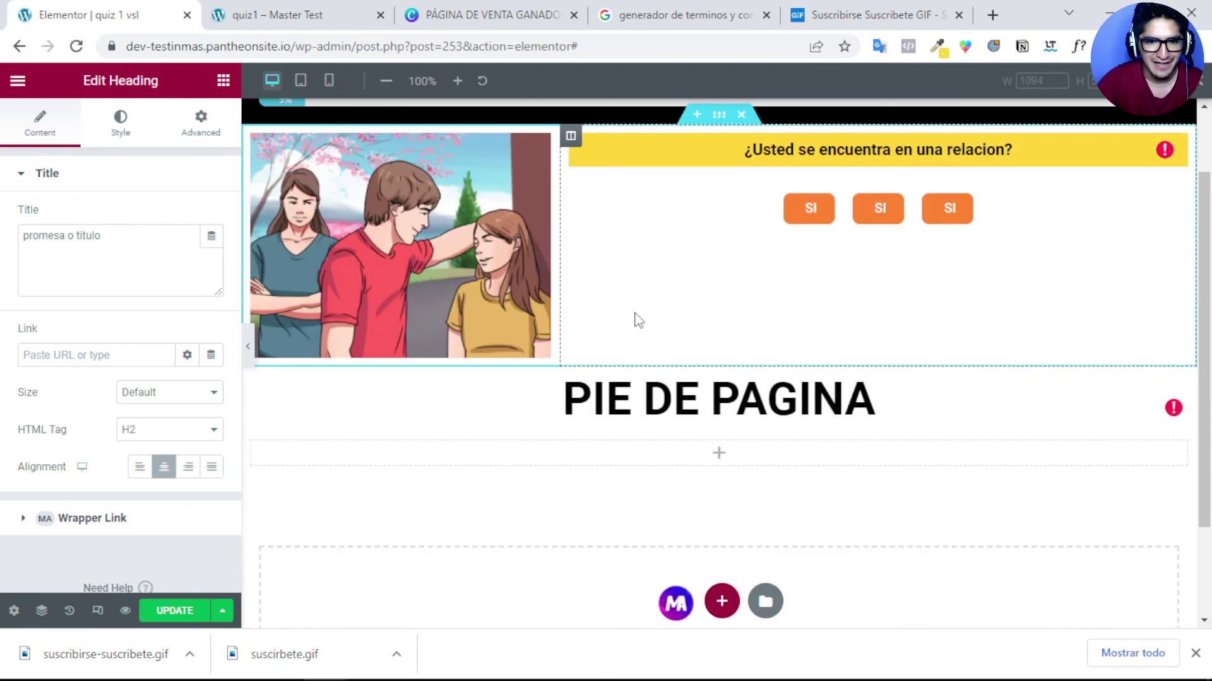
Step: Give the column with the question and SI buttons a Classic background in black (#000000) and update the page
click(717, 116)
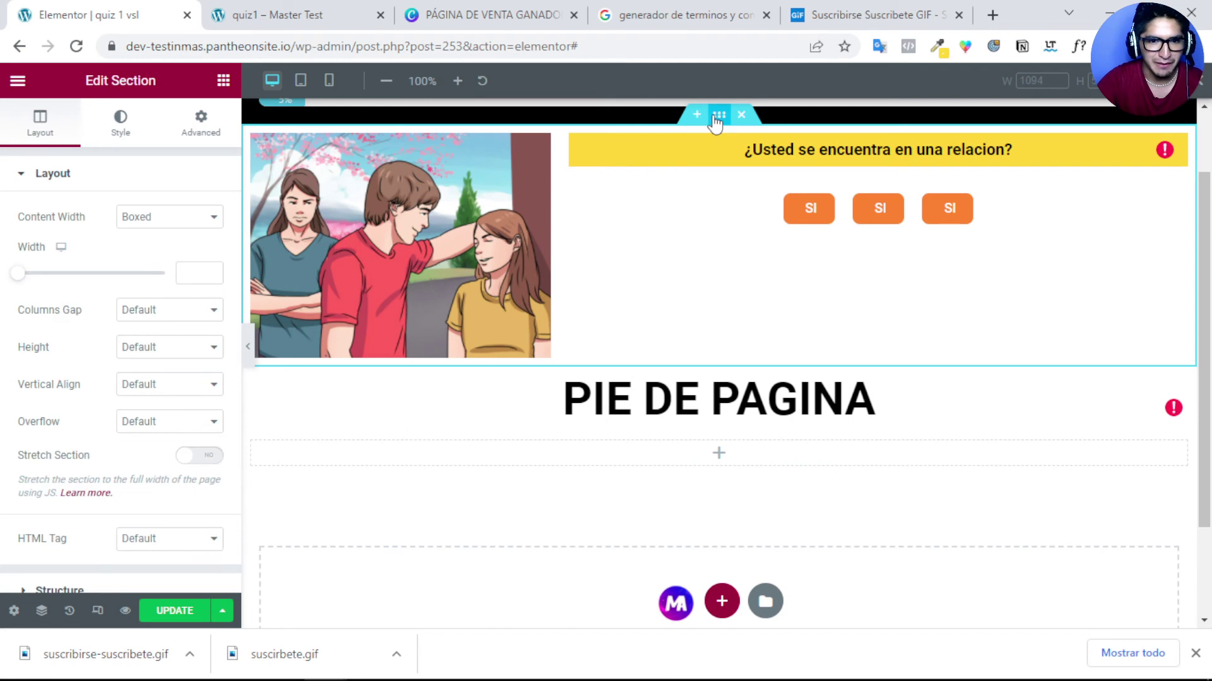
click(571, 135)
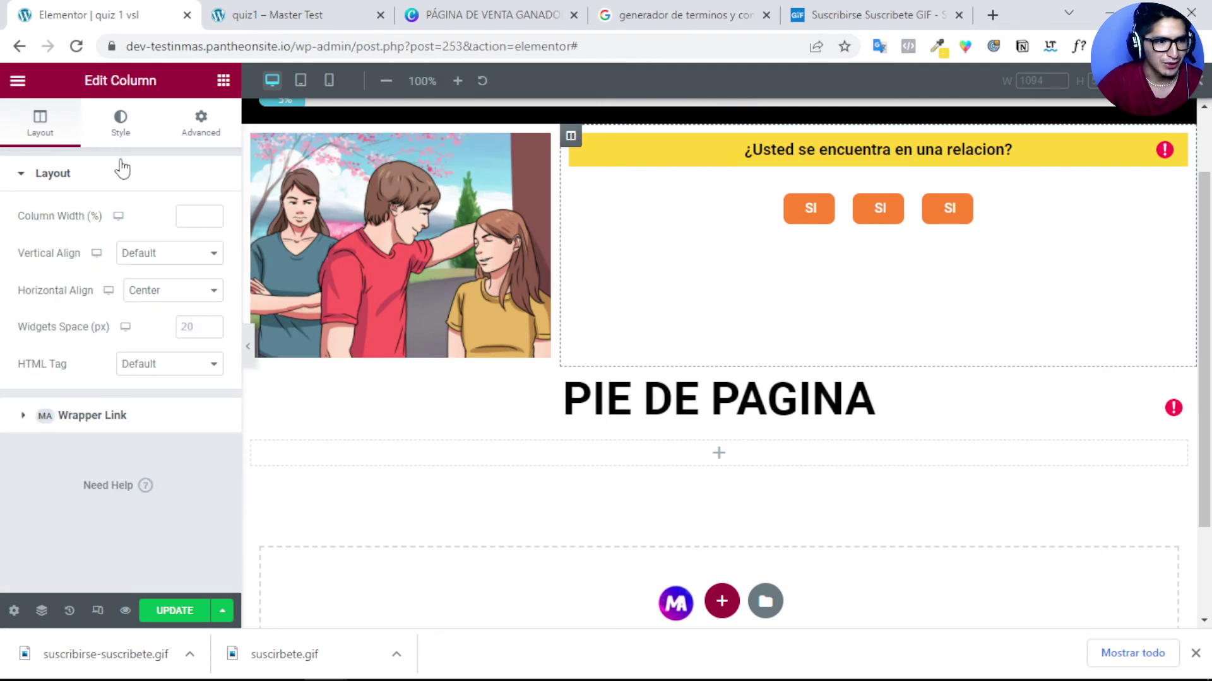
click(115, 129)
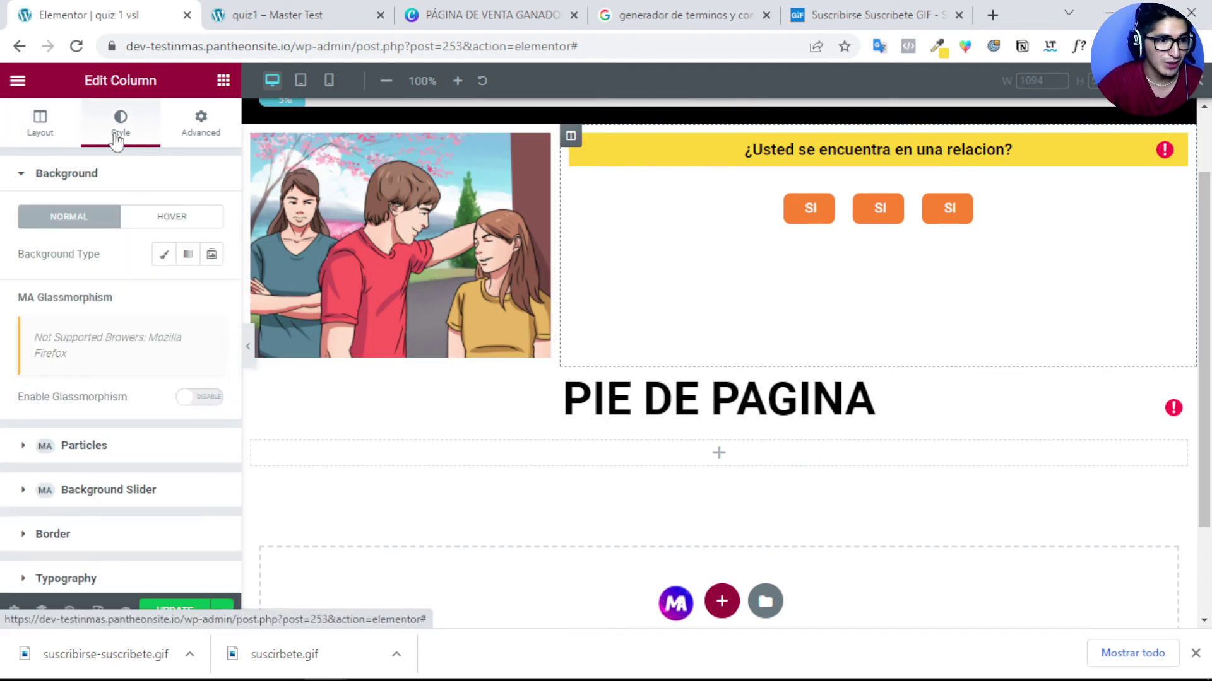
click(161, 256)
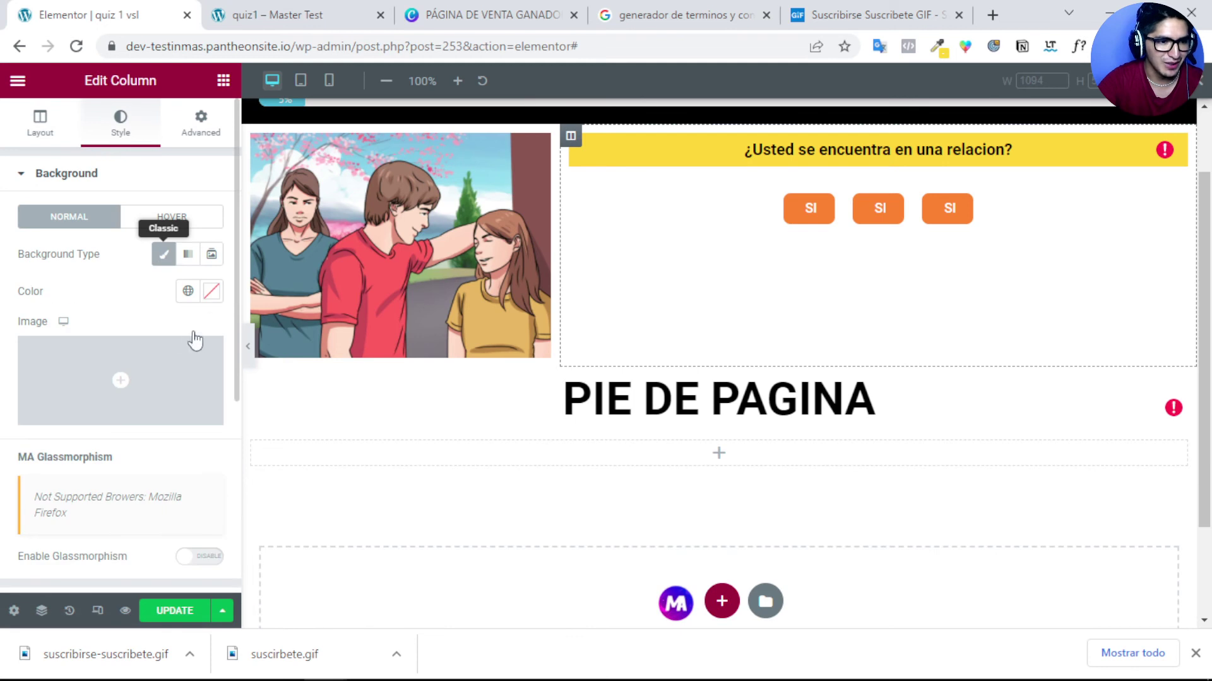
click(212, 303)
drag(183, 479, 48, 548)
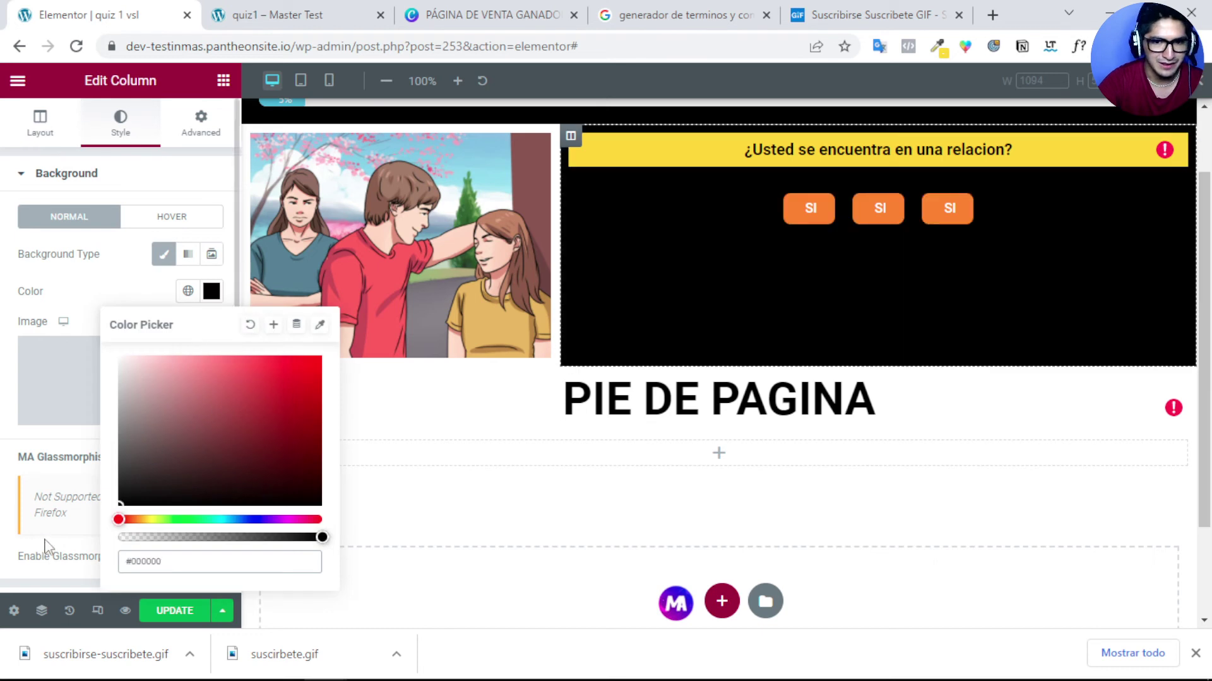
click(188, 615)
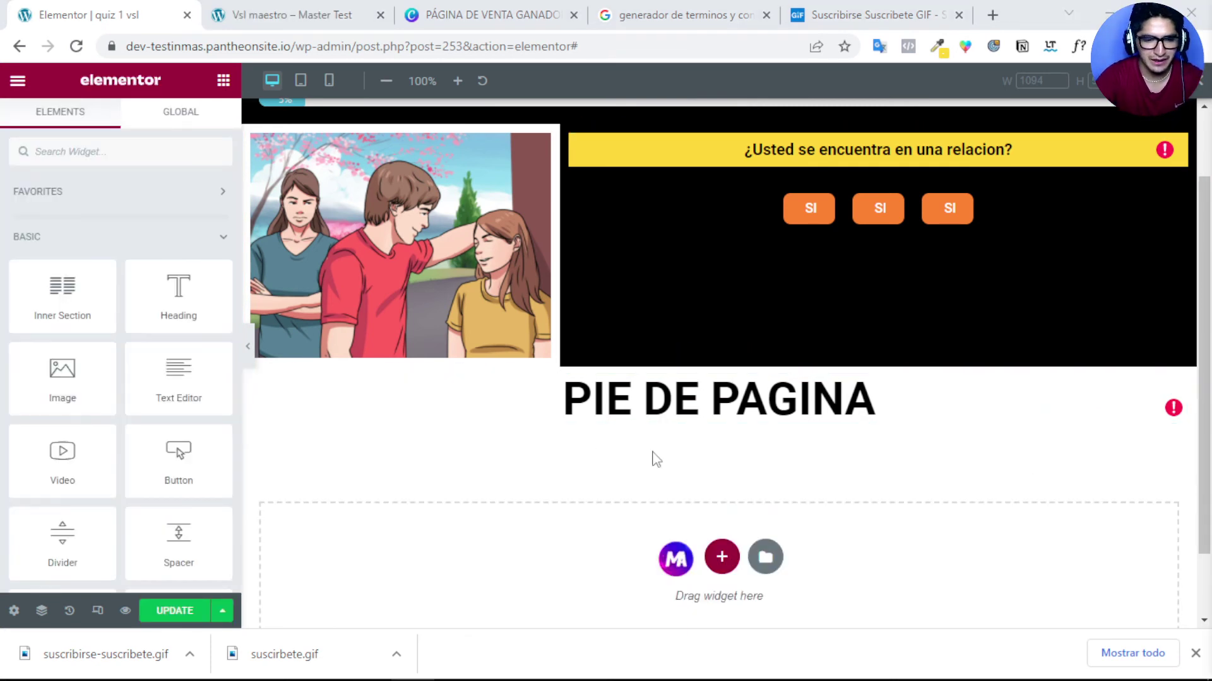
Step: Add a one-column section below "PIE DE PAGINA" with a heading containing the "Este sitio web no está afiliado a Facebook" disclaimer
click(720, 556)
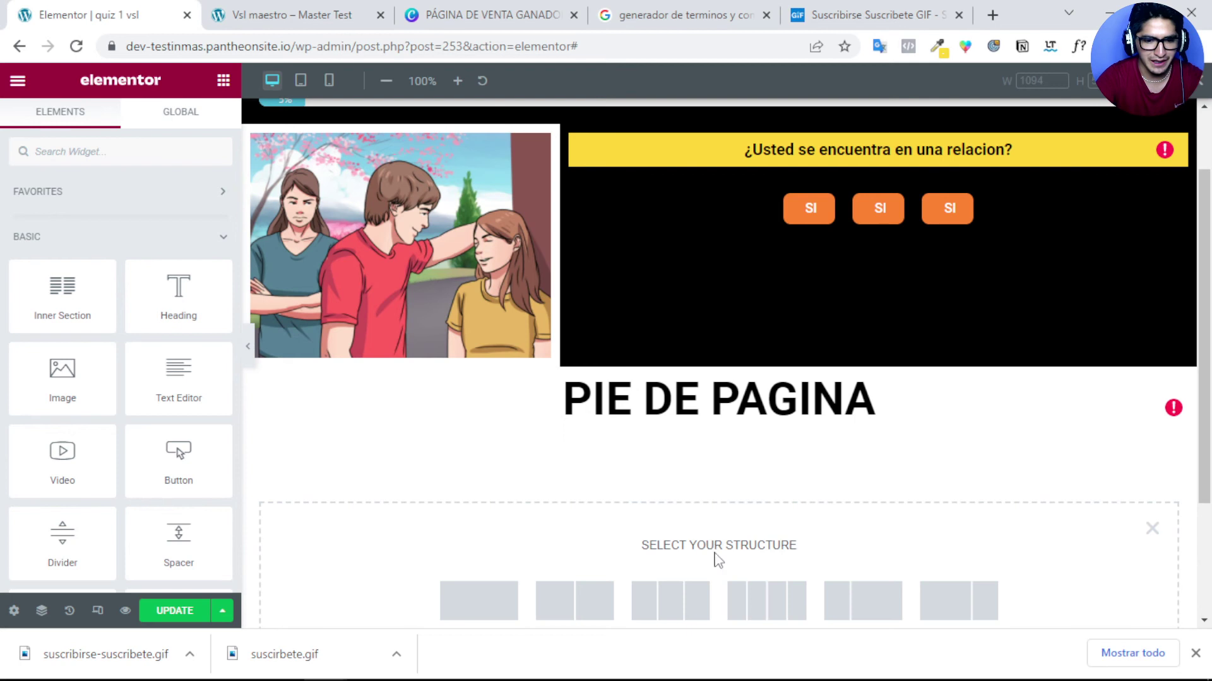
click(484, 600)
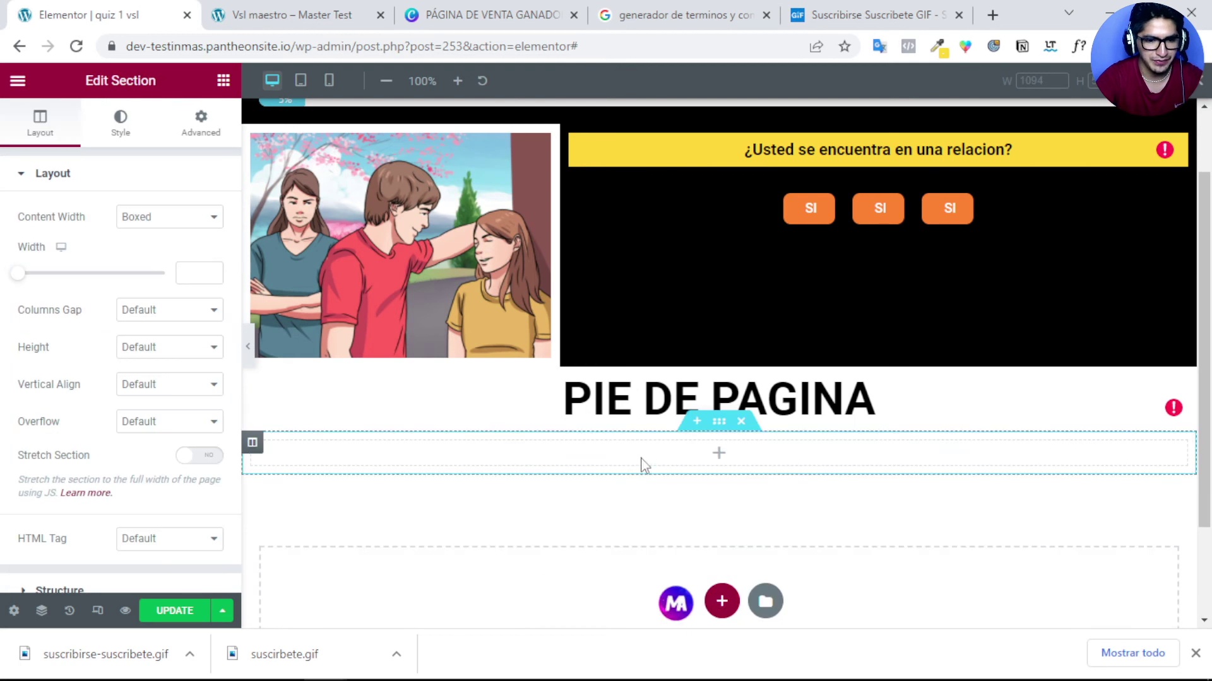
click(617, 460)
drag(179, 293, 570, 452)
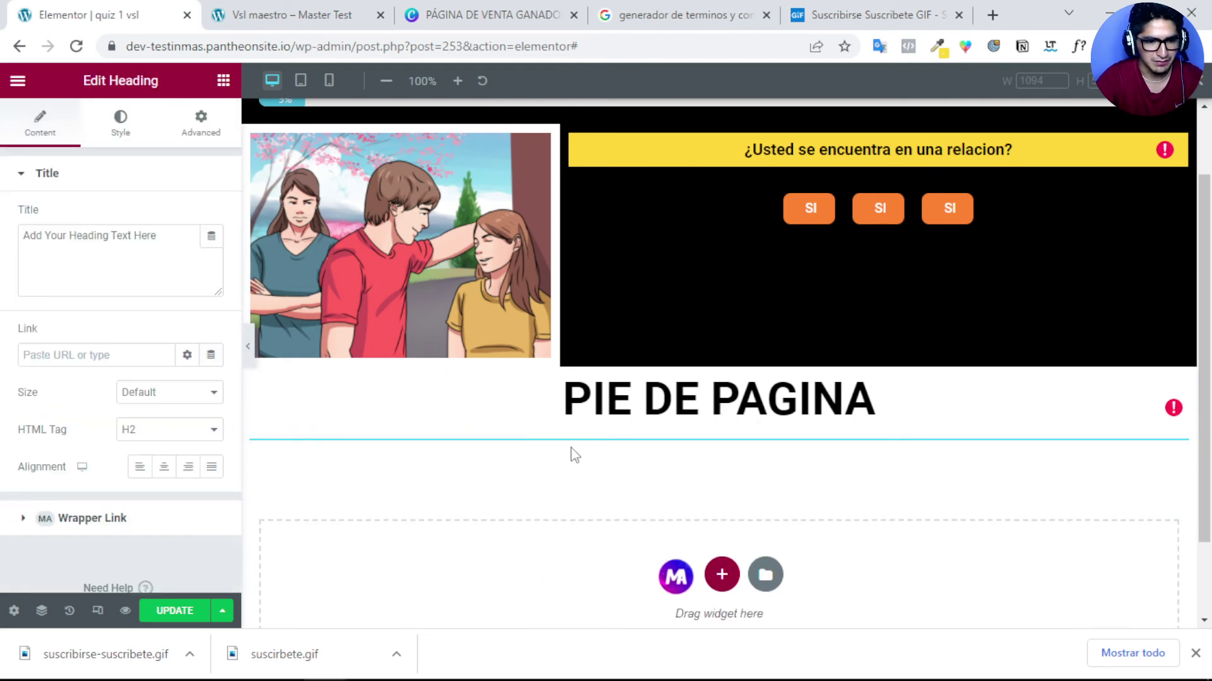
triple_click(106, 245)
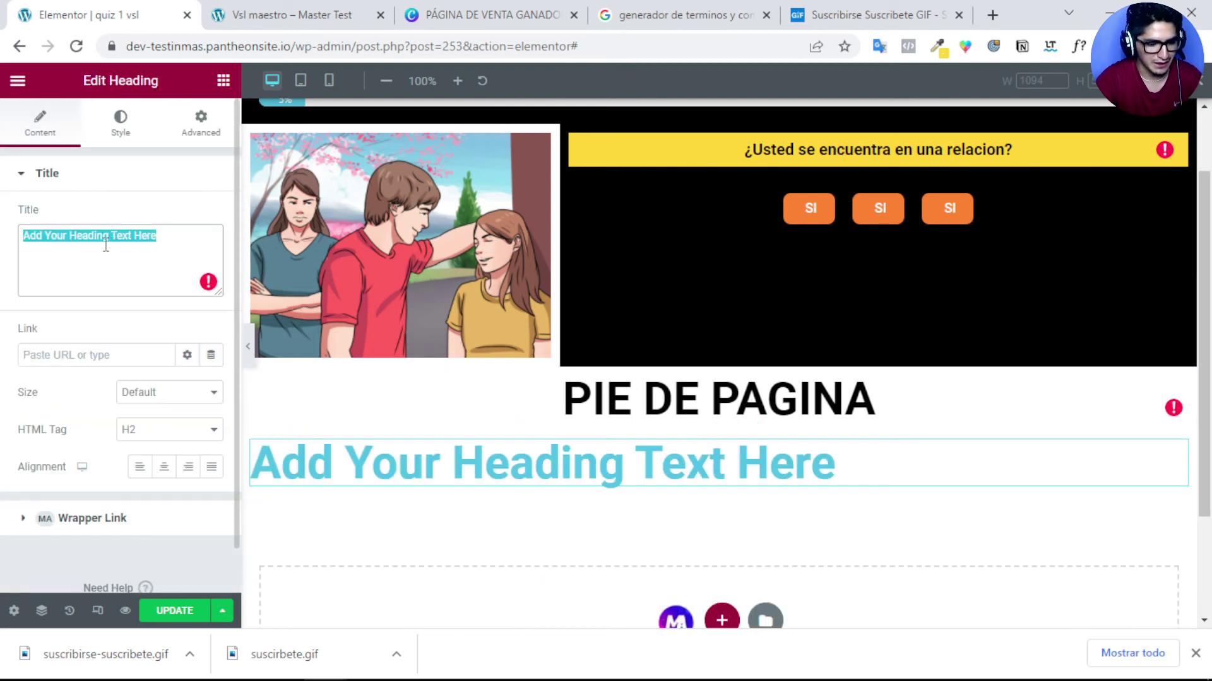
text(Este sitio web no está afiliado a Facebook ni a ninguna entidad de Meta. Una vez que dejas Facebook, no es su responsabilidad, es responsabilidad de nuestro sitio web. Hacemos todo lo posible para indicar y mostrar claramente todas las pruebas del producto y utilizar resultados reales.)
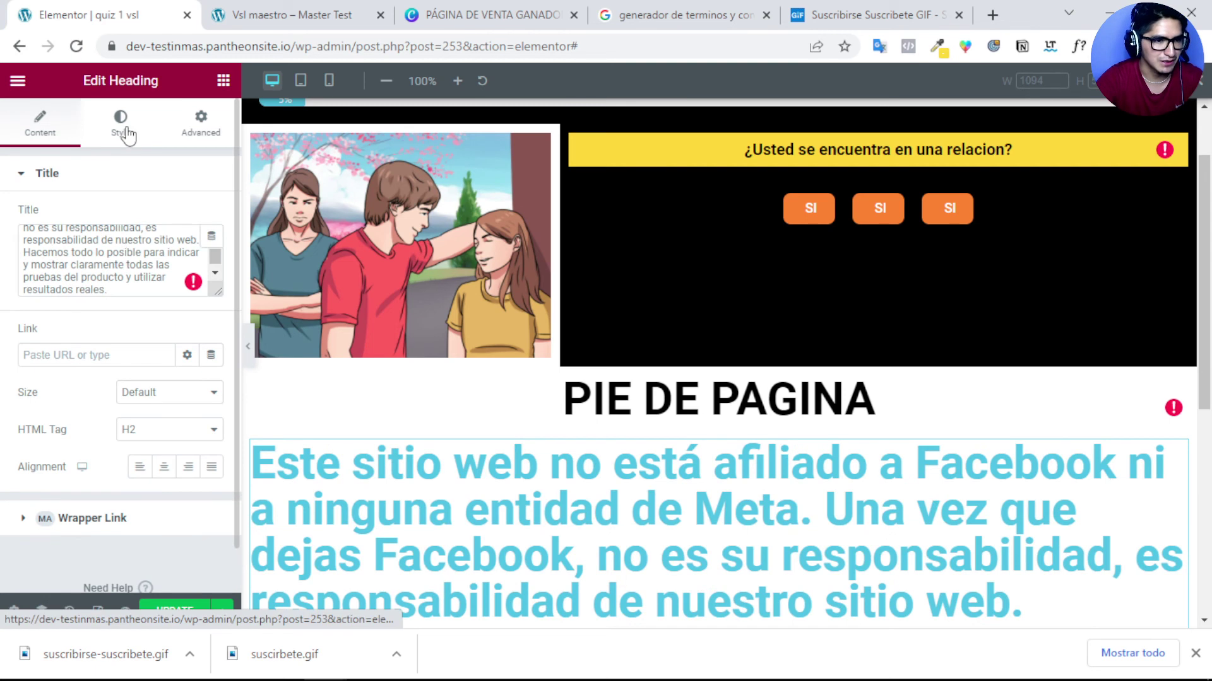
Step: Set the text color of the Facebook disclaimer heading to black (#000000)
click(120, 123)
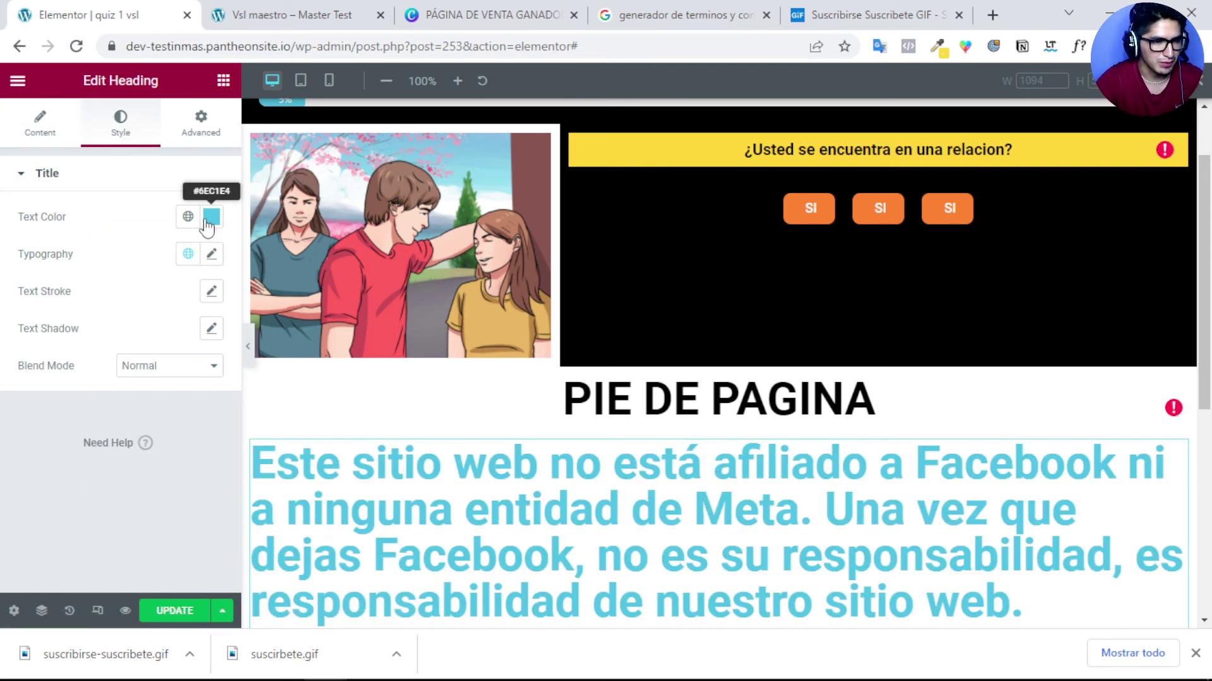
click(212, 221)
text(#374145)
drag(116, 467, 107, 478)
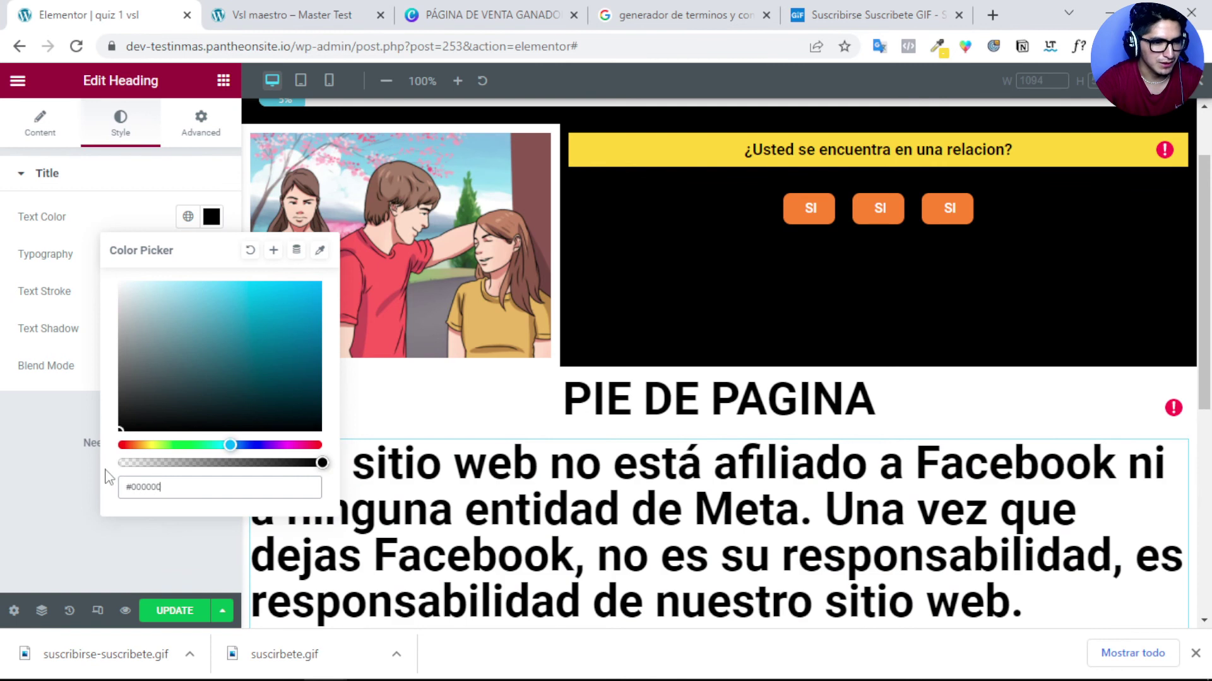
click(140, 205)
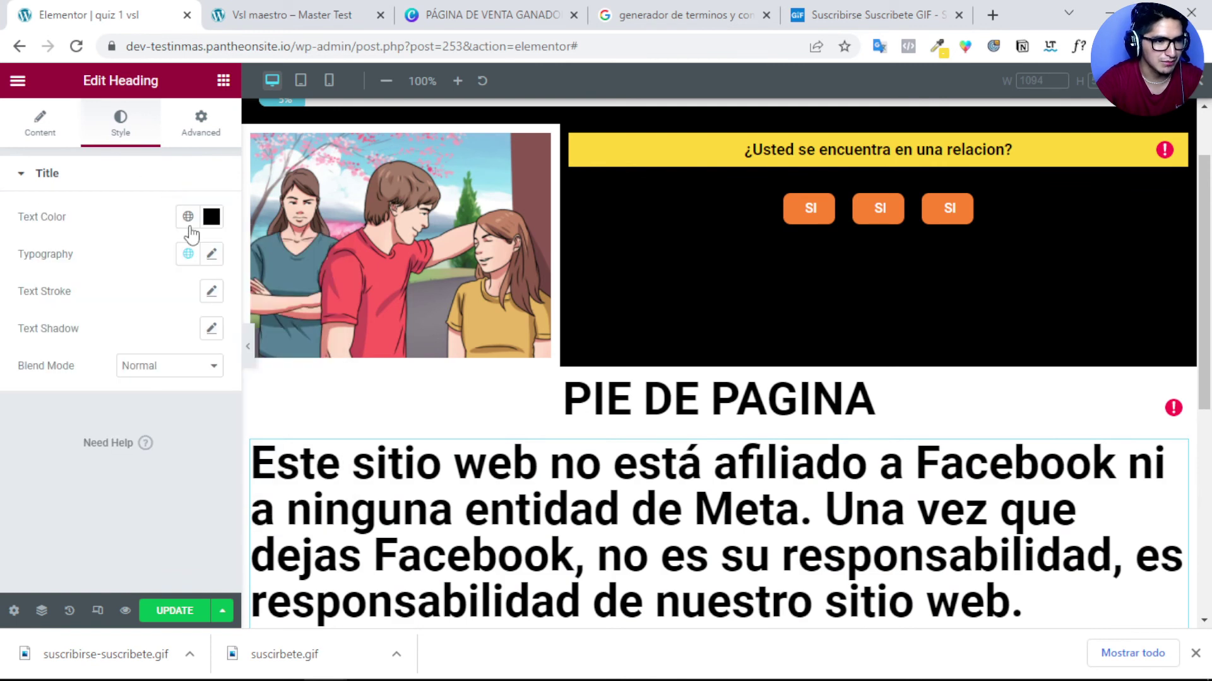
Step: Set the disclaimer heading's font size to 10 px
click(211, 254)
click(179, 386)
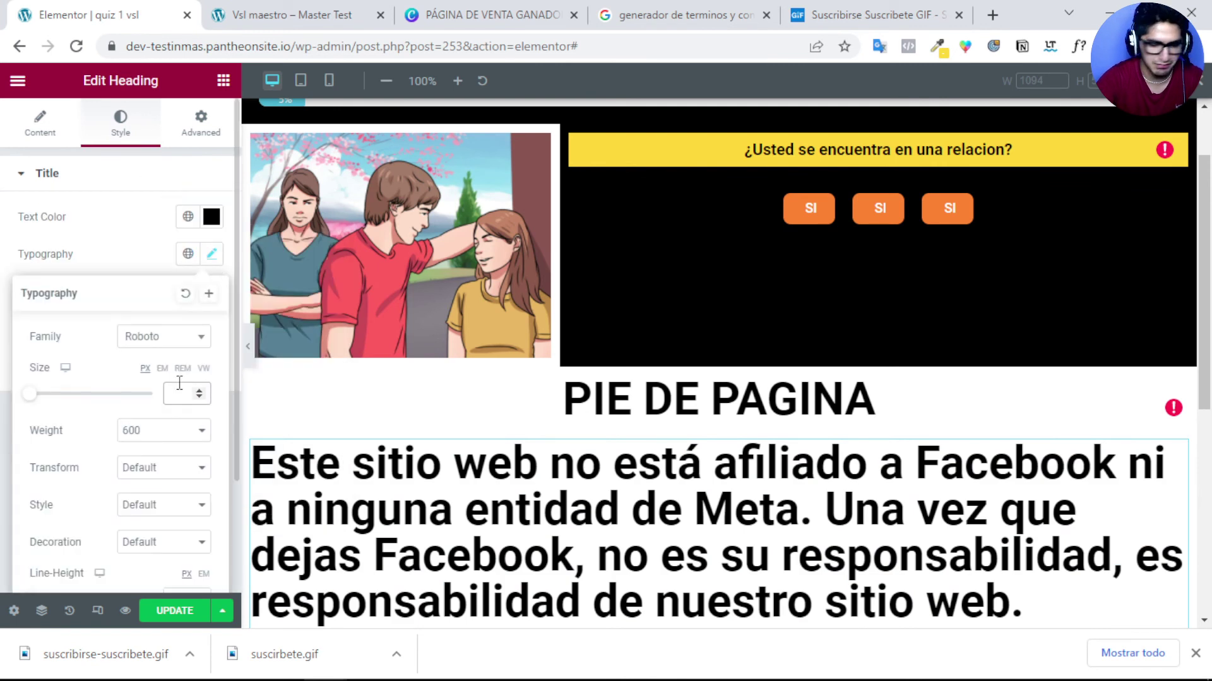
text(10)
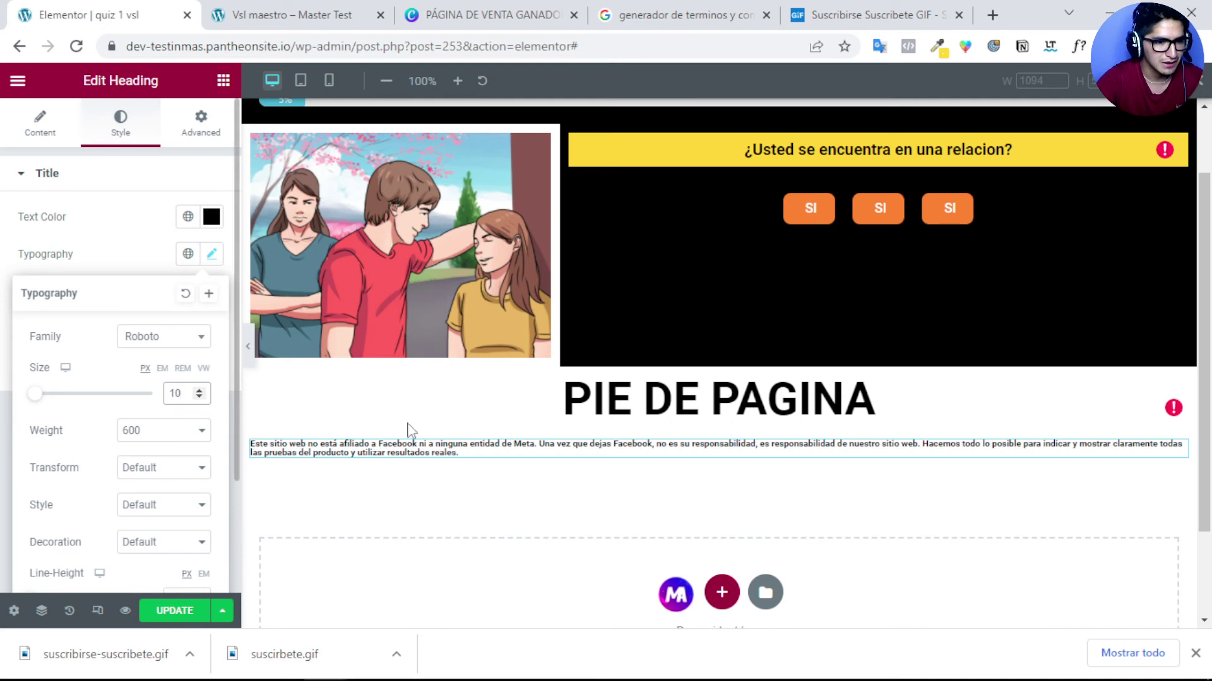
Step: Set the text color of the Facebook disclaimer heading to light gray (#C8C8C8)
click(212, 216)
drag(190, 301, 95, 247)
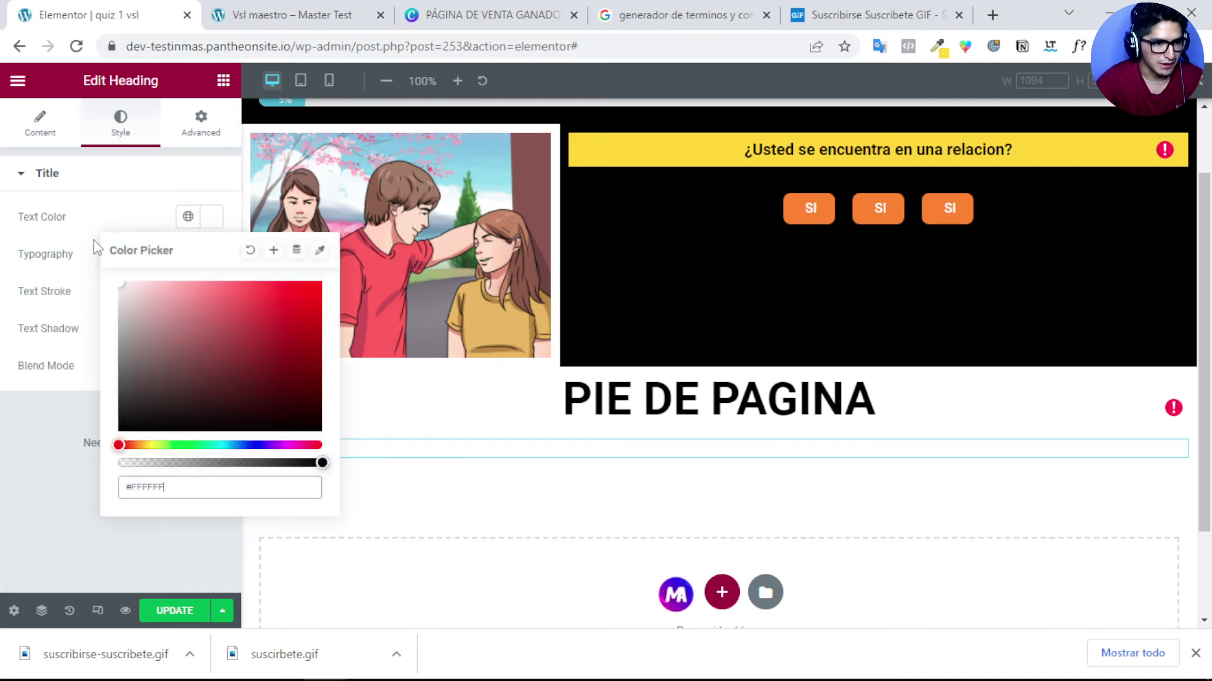
drag(140, 311, 118, 315)
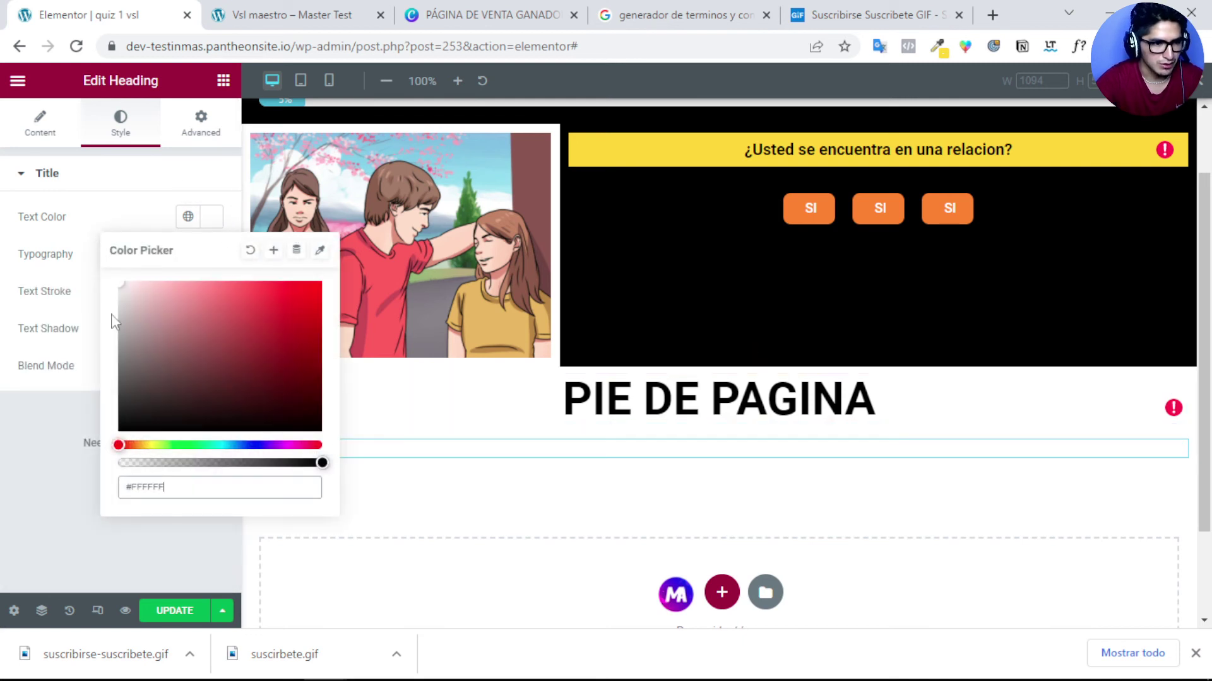
Step: Give the section containing the Facebook disclaimer a Classic background in dark gray (#3F3F3F)
click(719, 421)
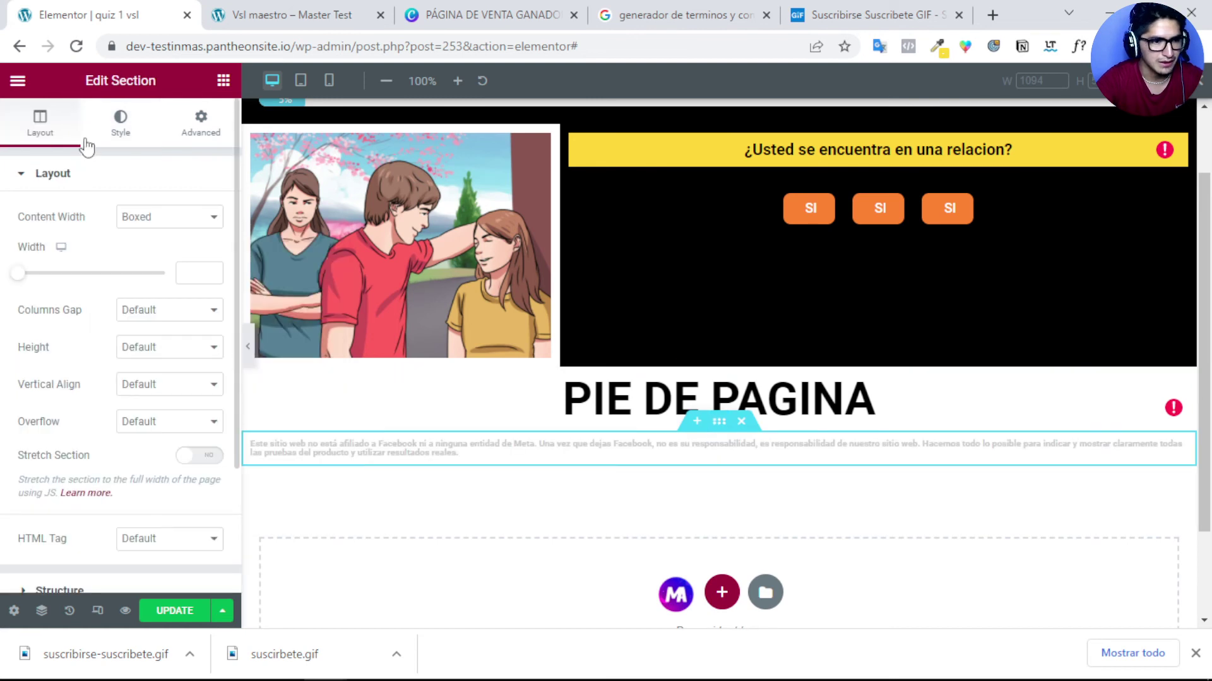
click(123, 134)
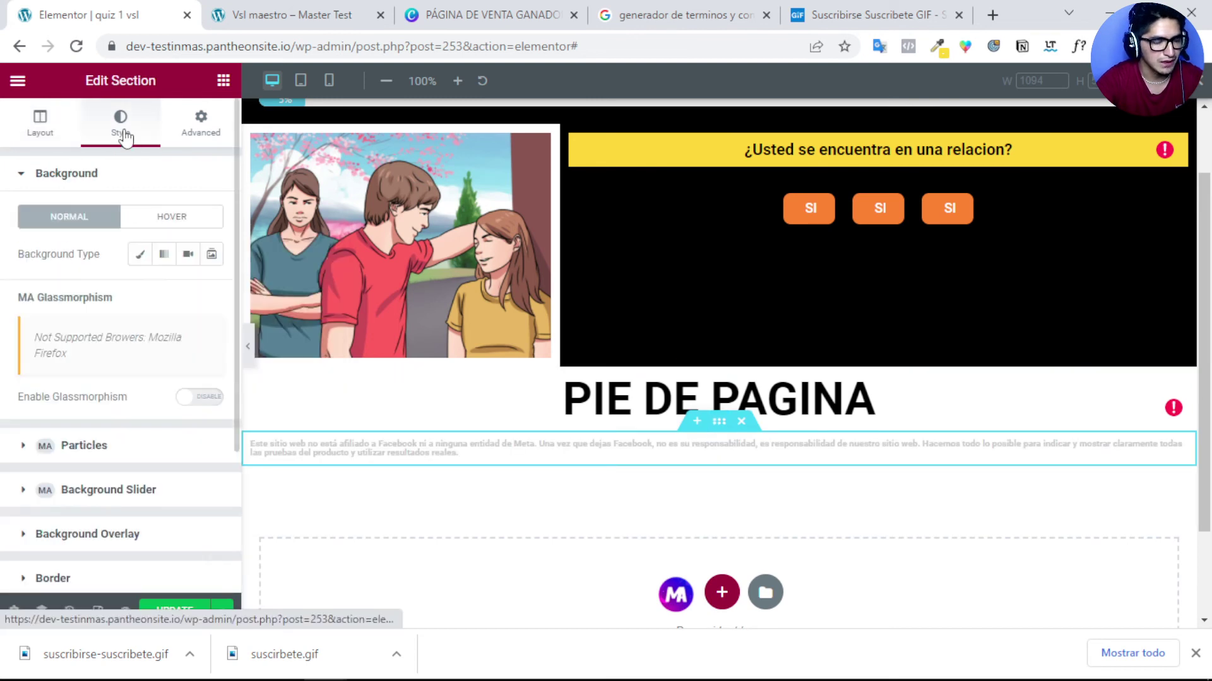
click(140, 259)
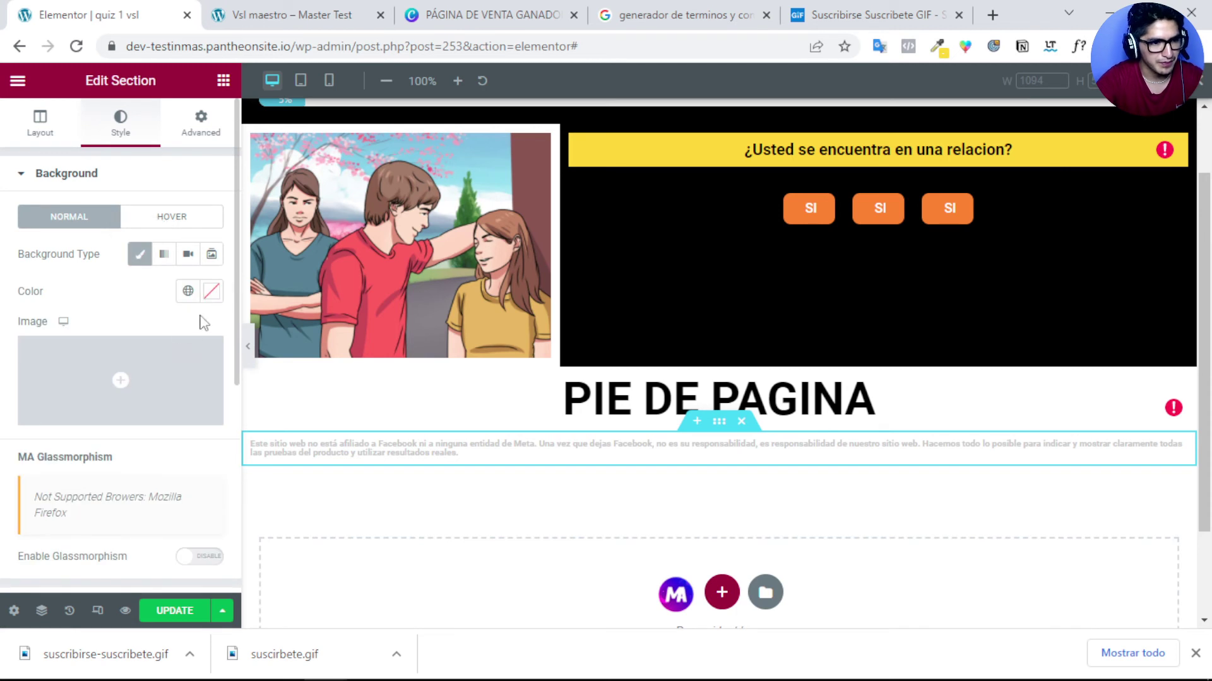
click(211, 291)
drag(121, 480, 88, 469)
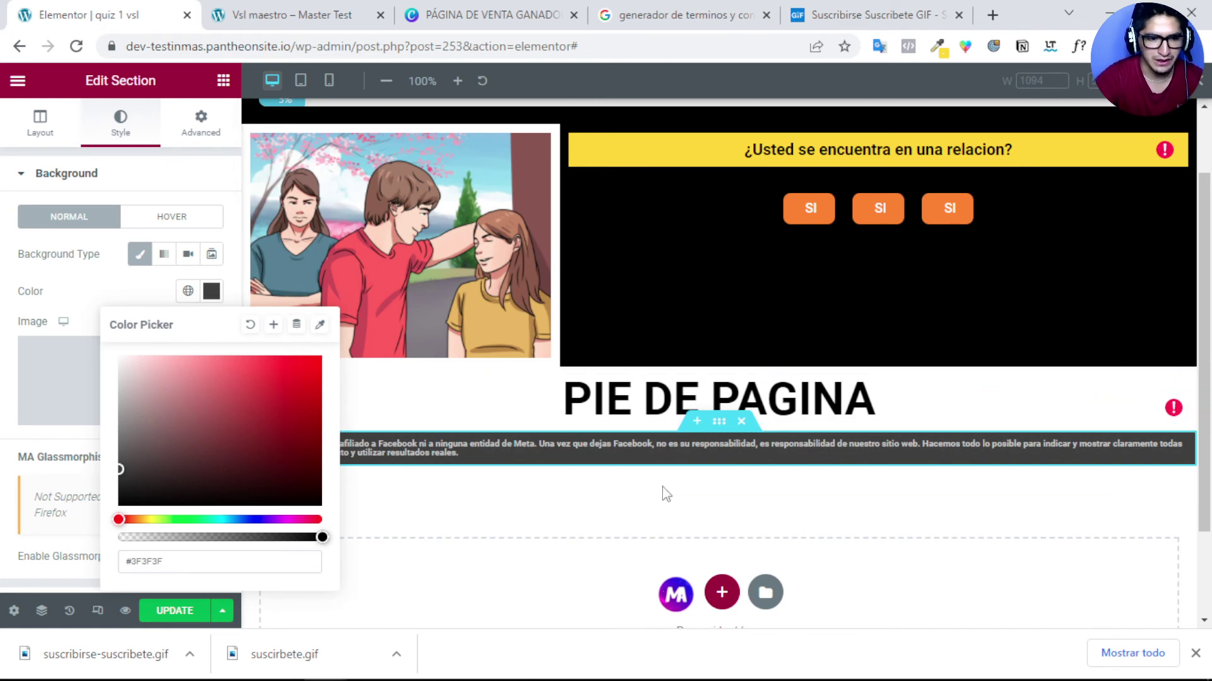
click(379, 391)
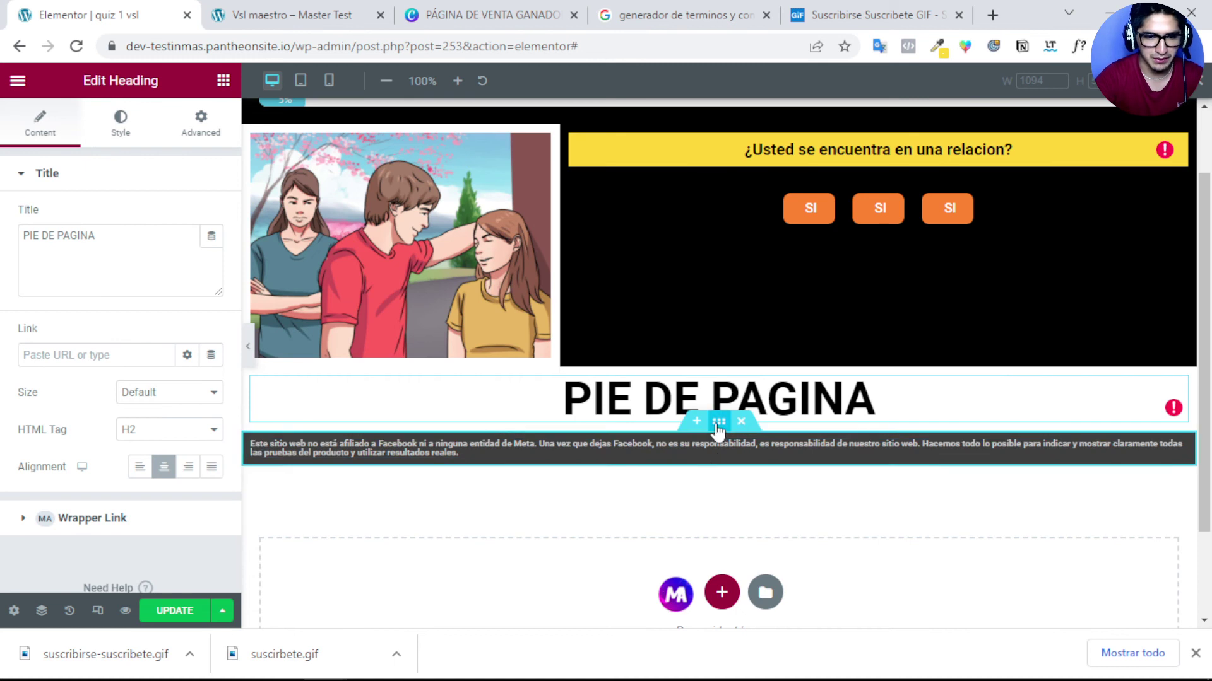
Step: Add a section with two equal columns below the Facebook disclaimer section
click(722, 593)
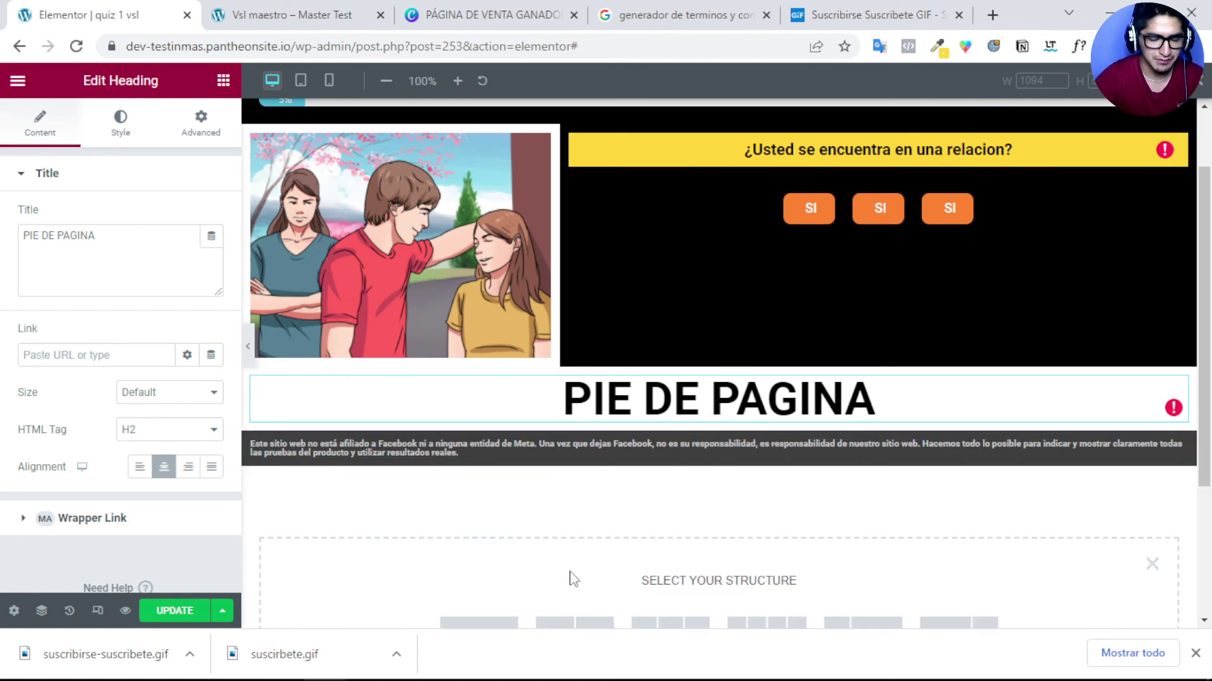
scroll(600, 549, down, 3)
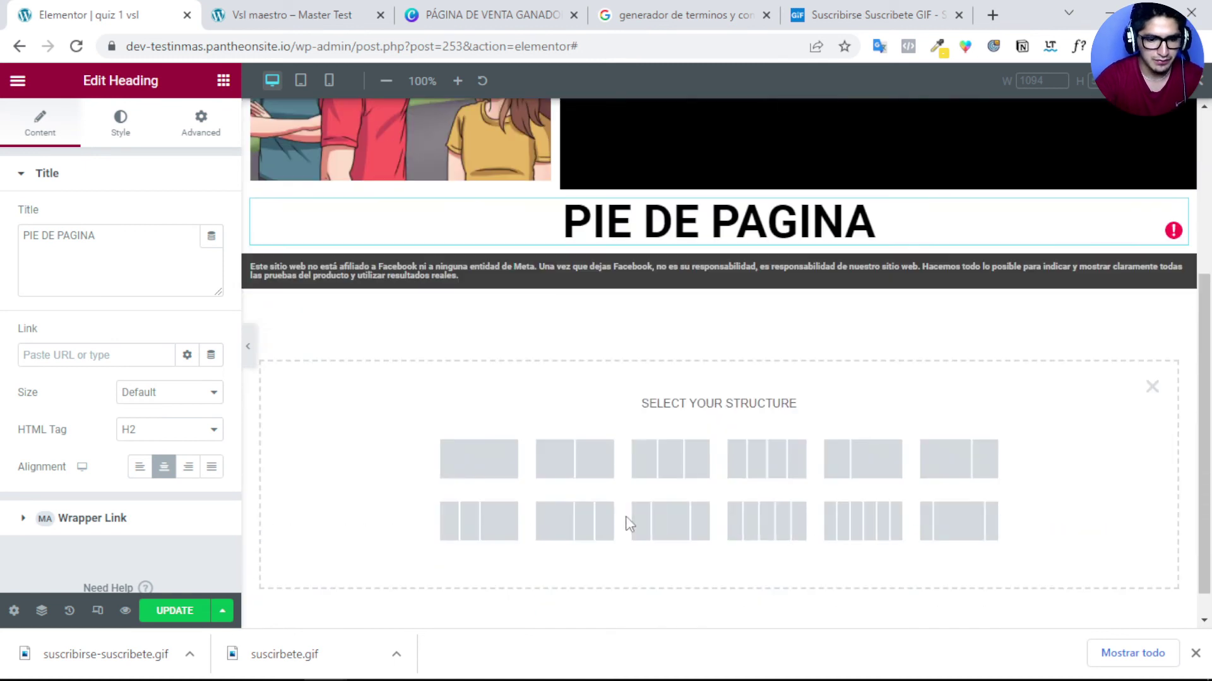
click(571, 462)
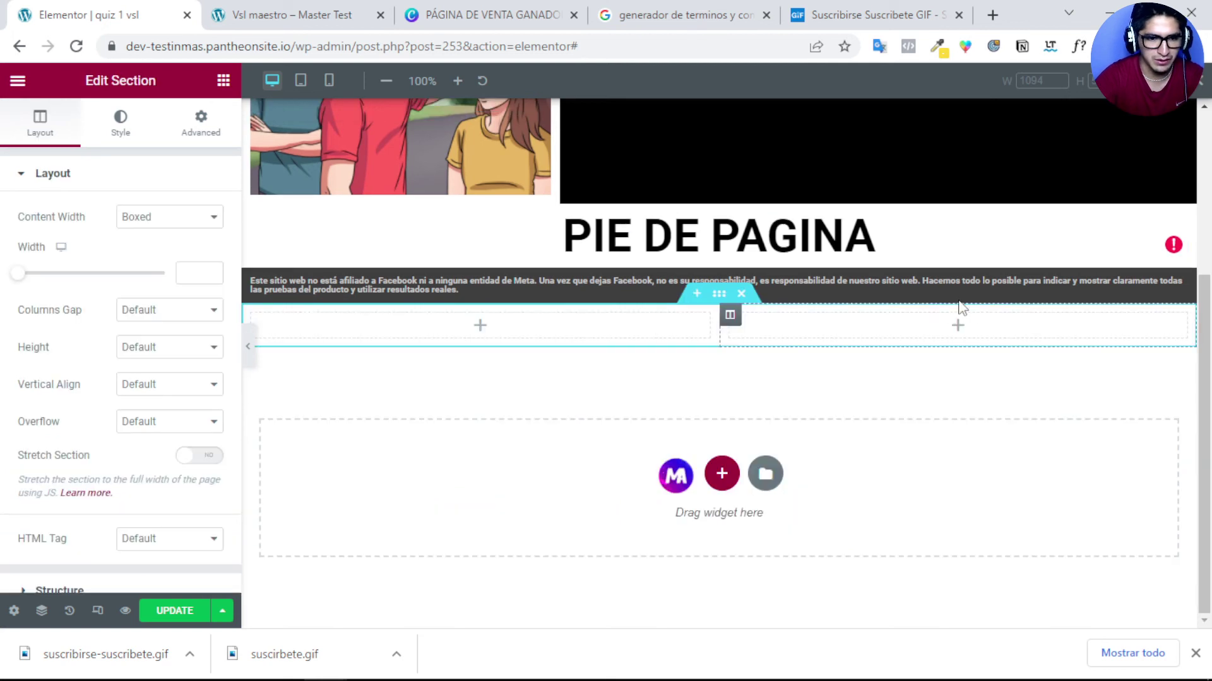
Step: Copy the Facebook disclaimer heading and paste it into the first column of the empty two-column section
right_click(1178, 292)
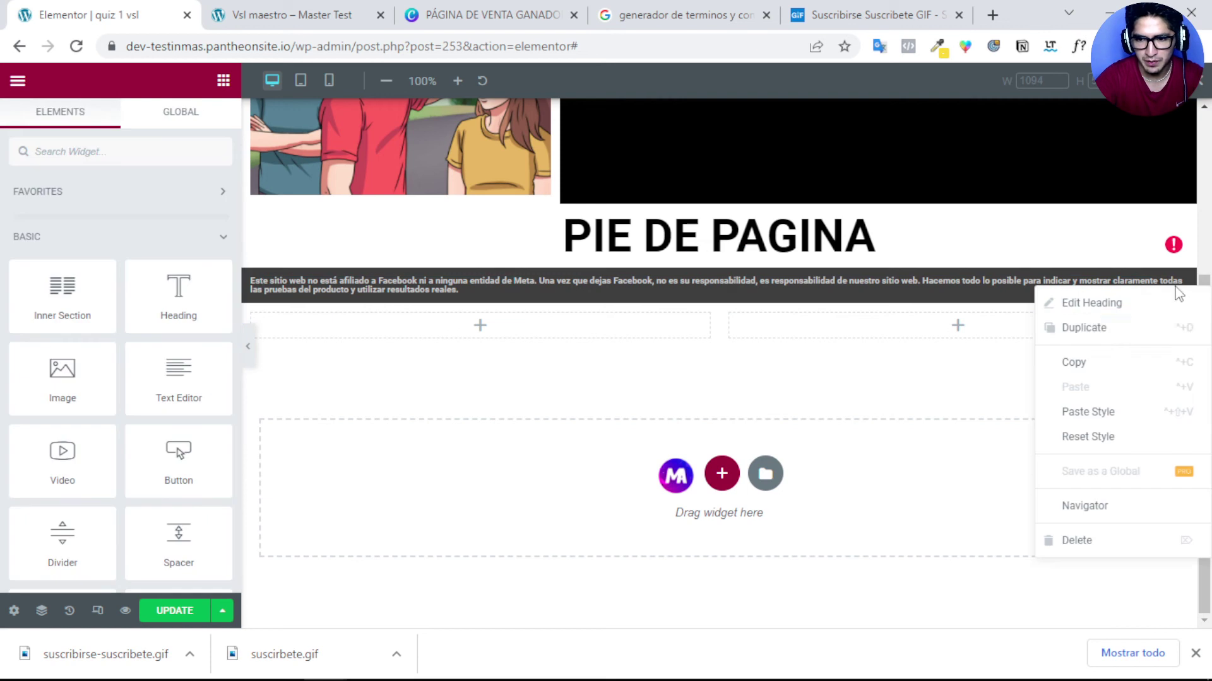
click(1068, 364)
right_click(581, 330)
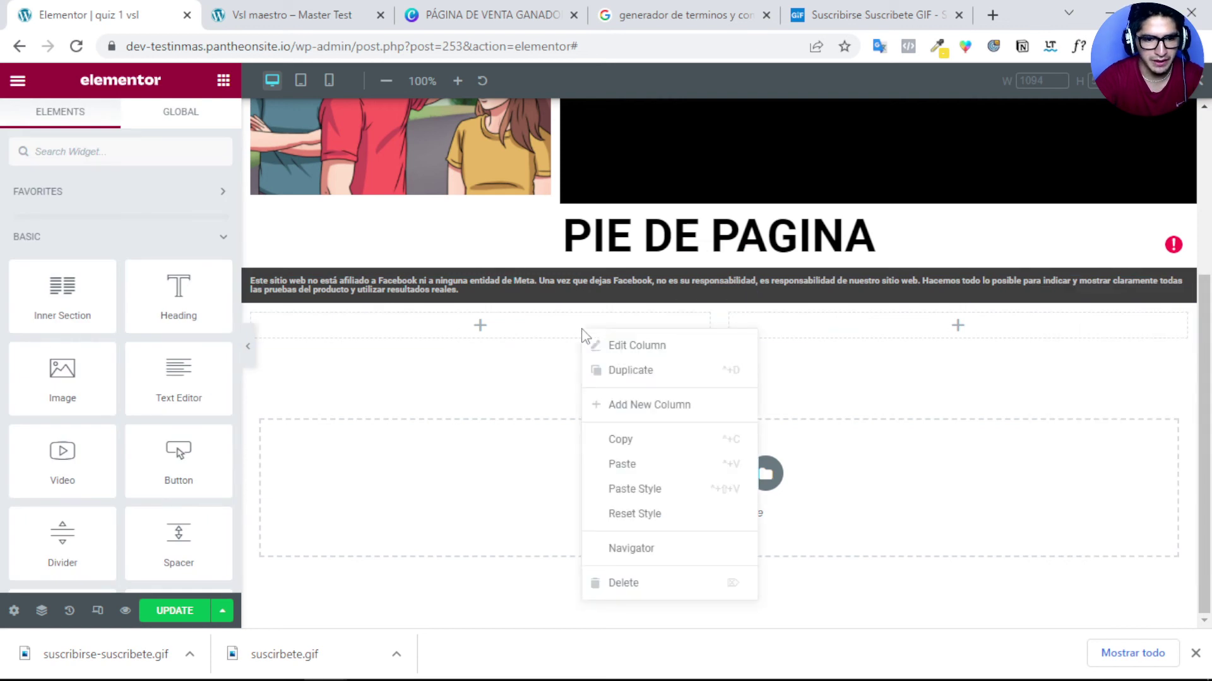
click(619, 465)
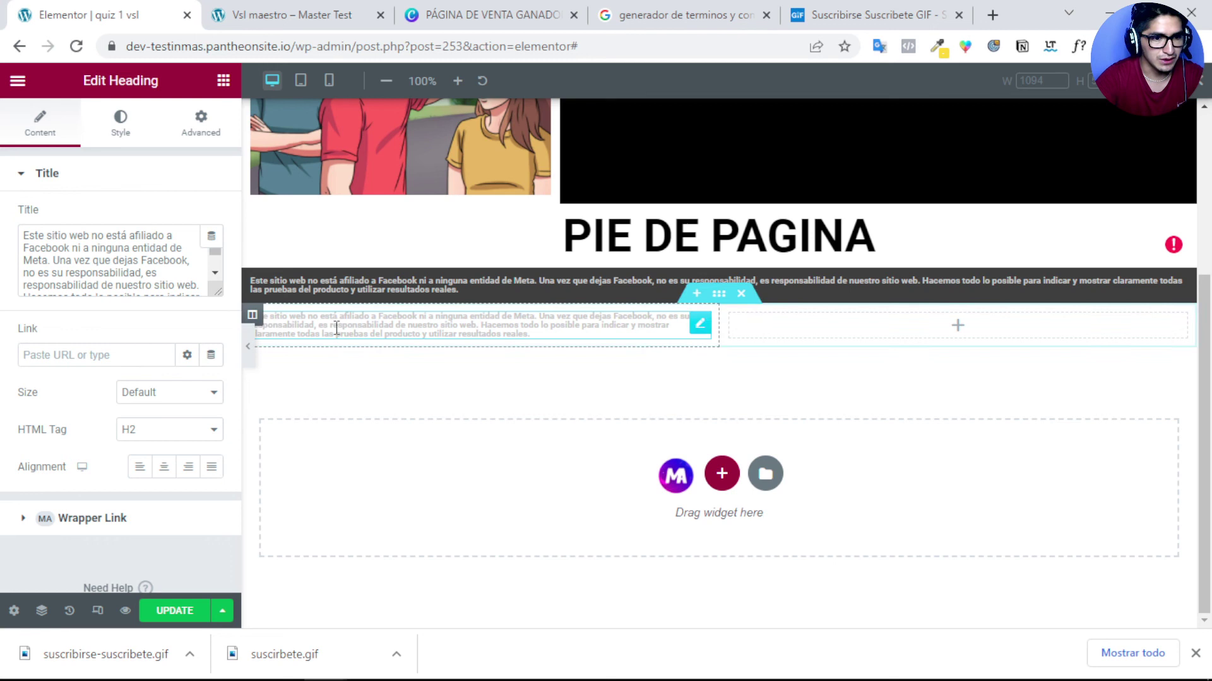
Step: Replace the text of the pasted heading with "Terminonos y condiciones"
triple_click(78, 260)
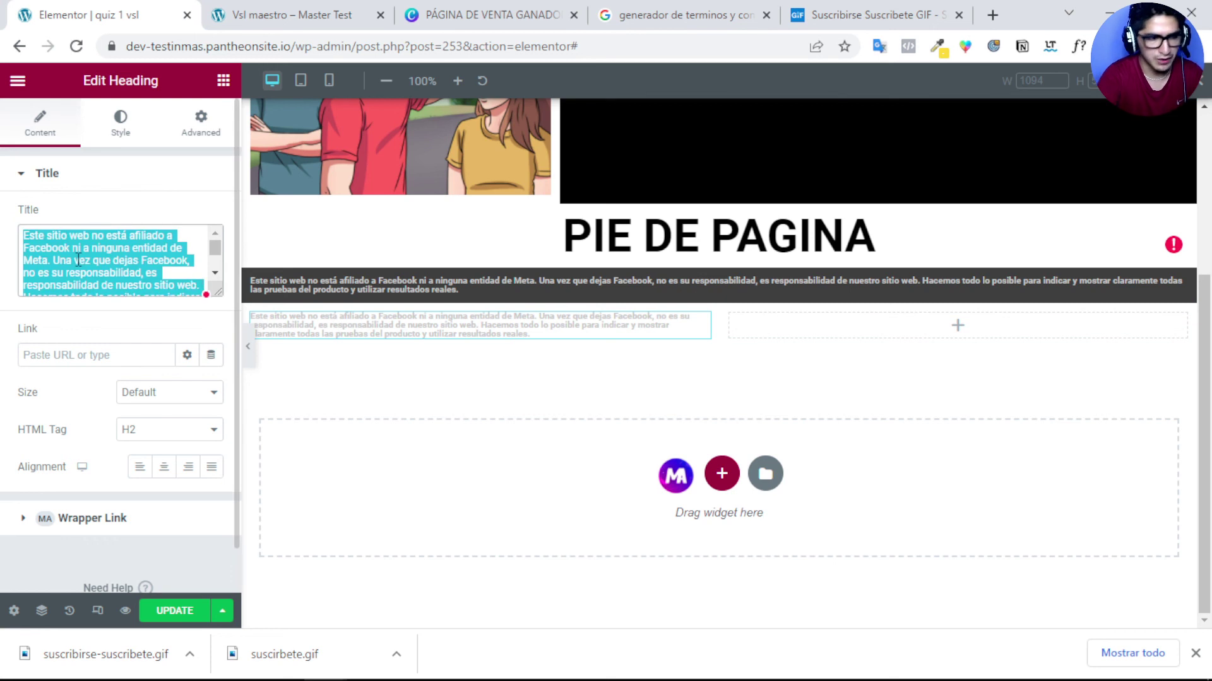
text(tE)
text(erminonos y condiciones)
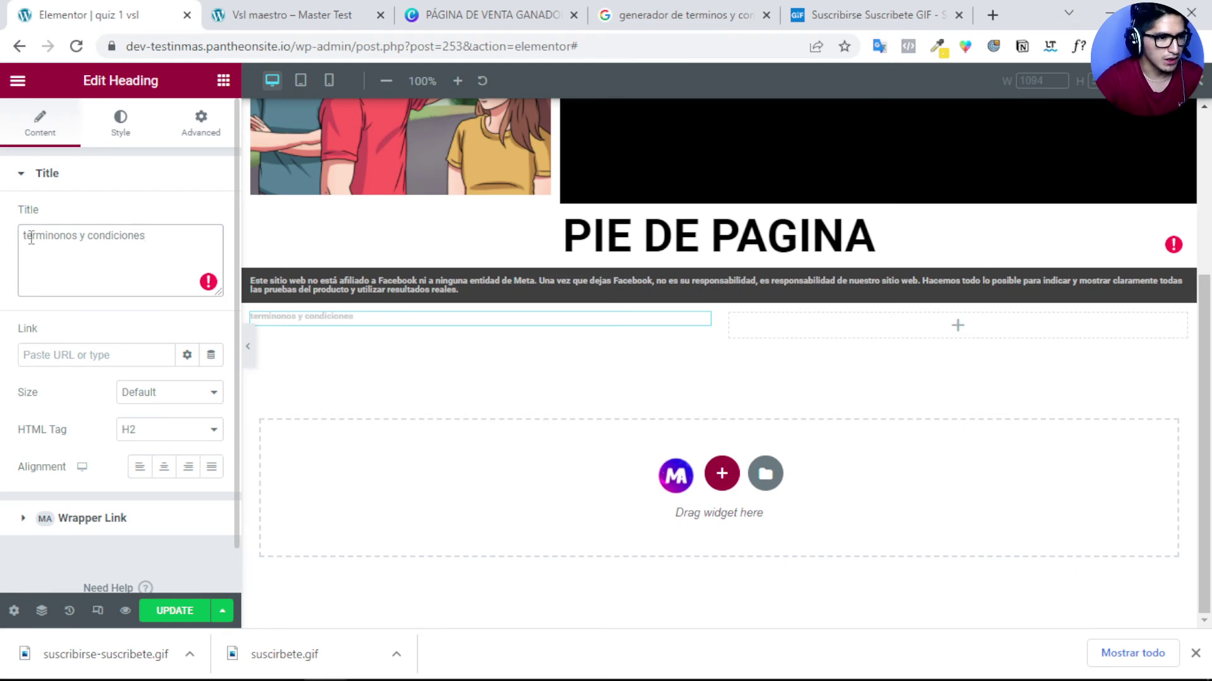
key(BackSpace)
text(T)
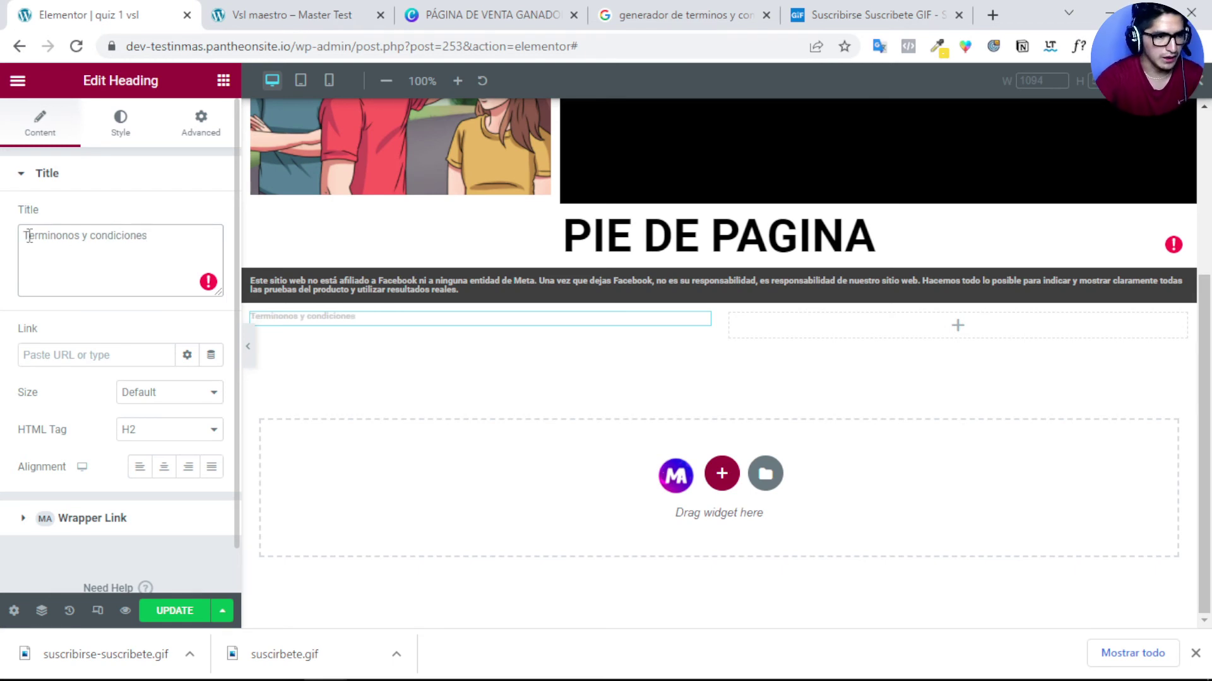
drag(163, 243, 14, 237)
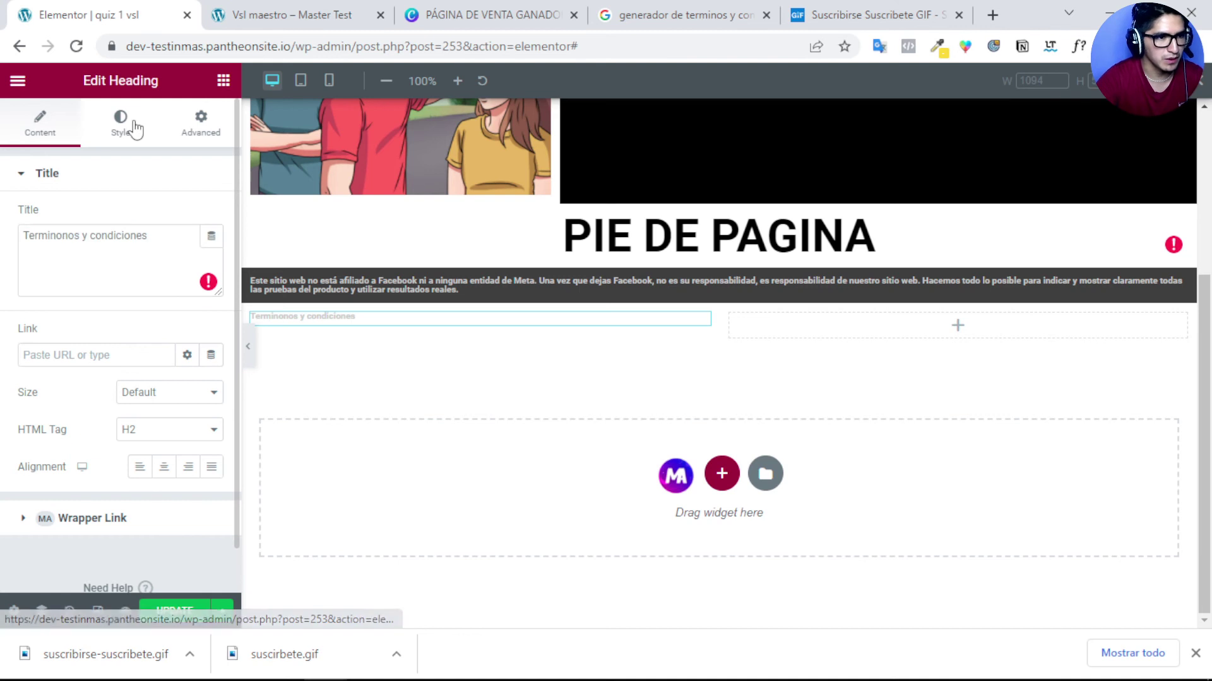
Step: Set the "Terminonos y condiciones" heading's text color to near-black (#0C0C0C) and center its alignment
click(133, 129)
click(212, 217)
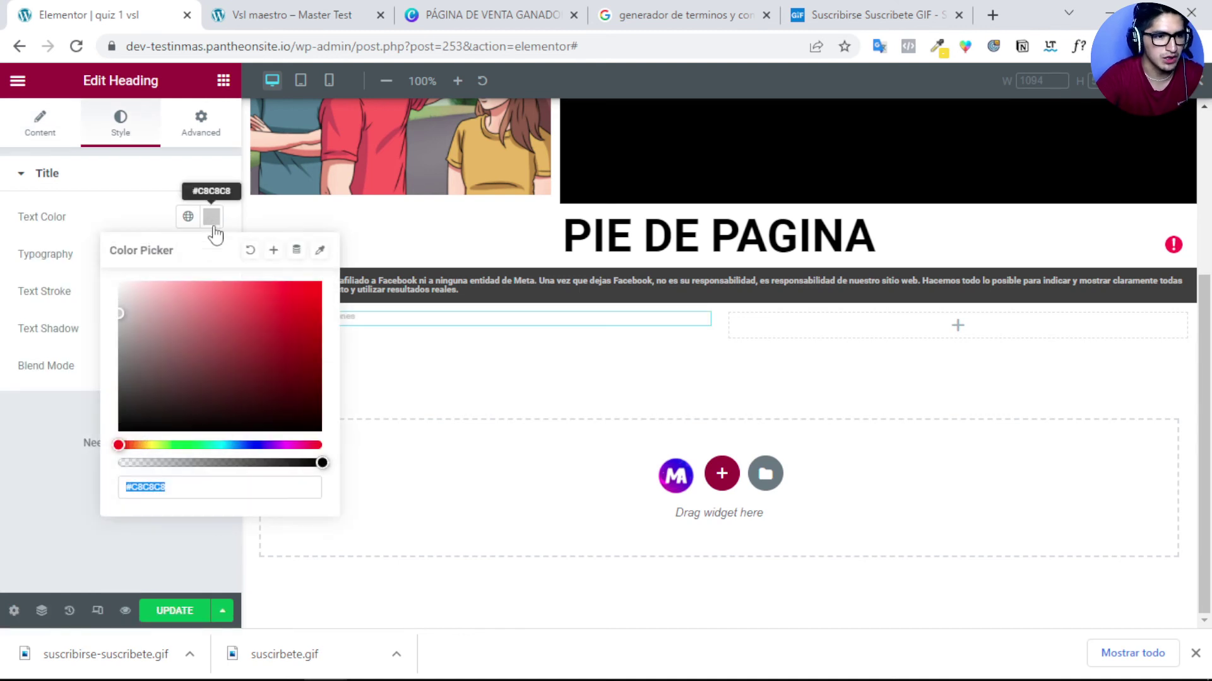
click(120, 428)
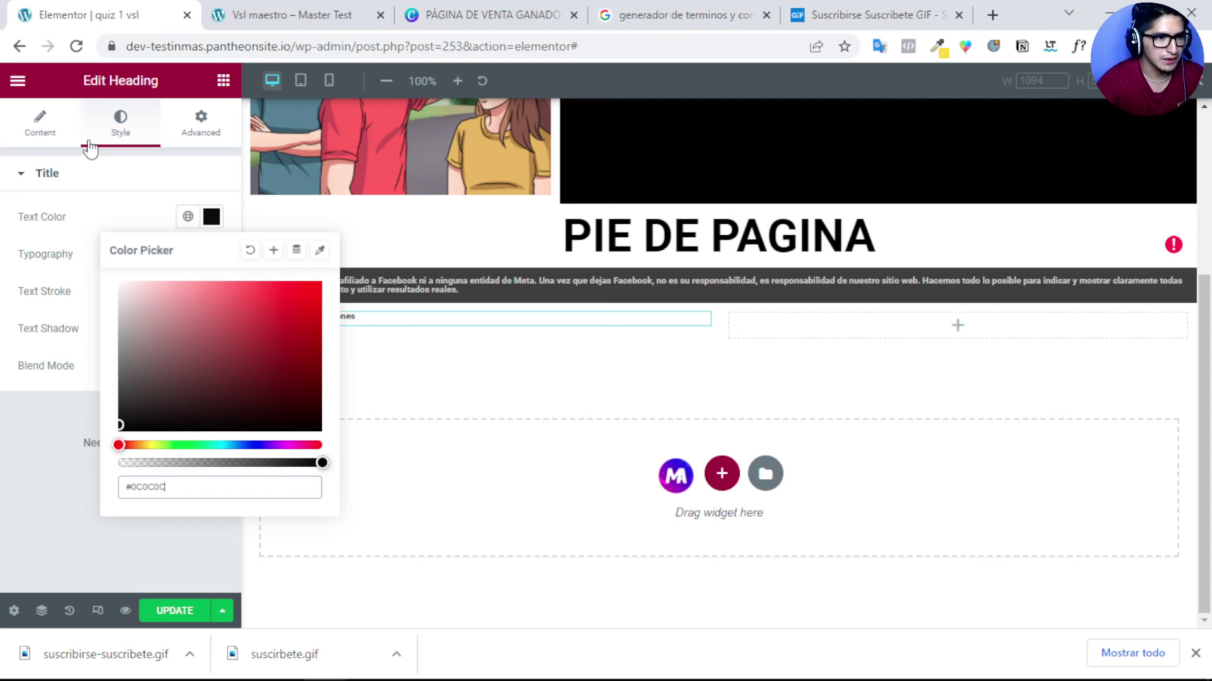
click(59, 126)
click(162, 467)
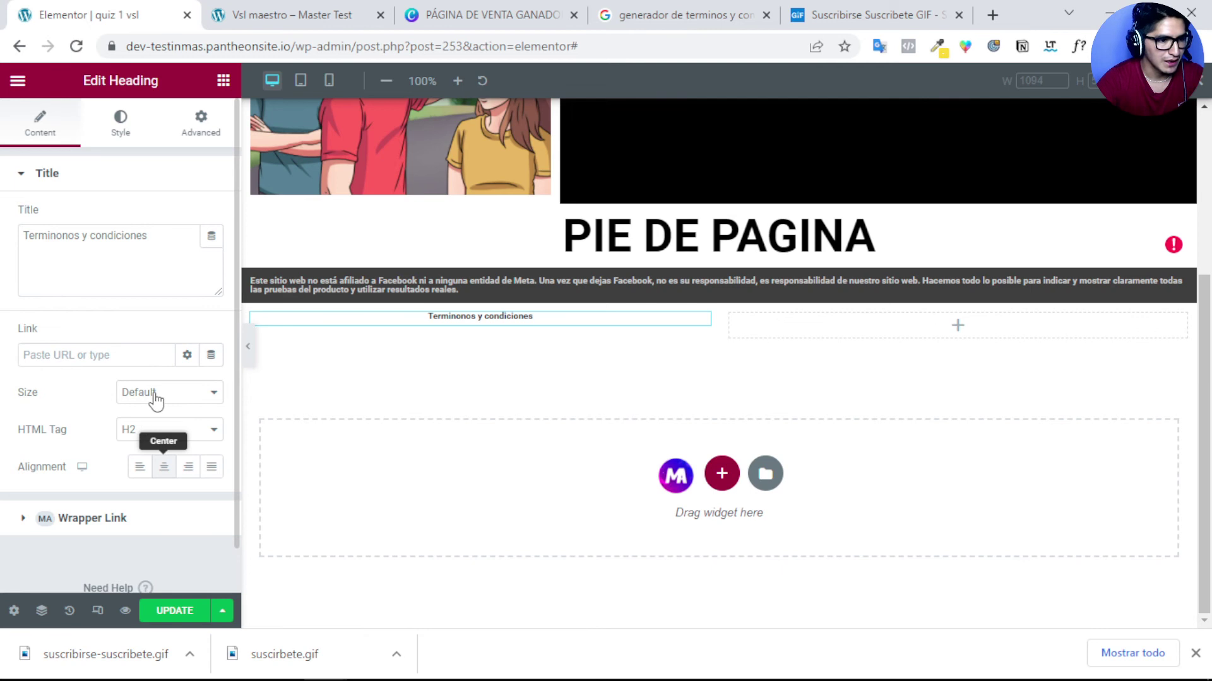
Step: Set the typography style of the "Terminonos y condiciones" heading to Italic, trying Oblique and Normal first
click(120, 131)
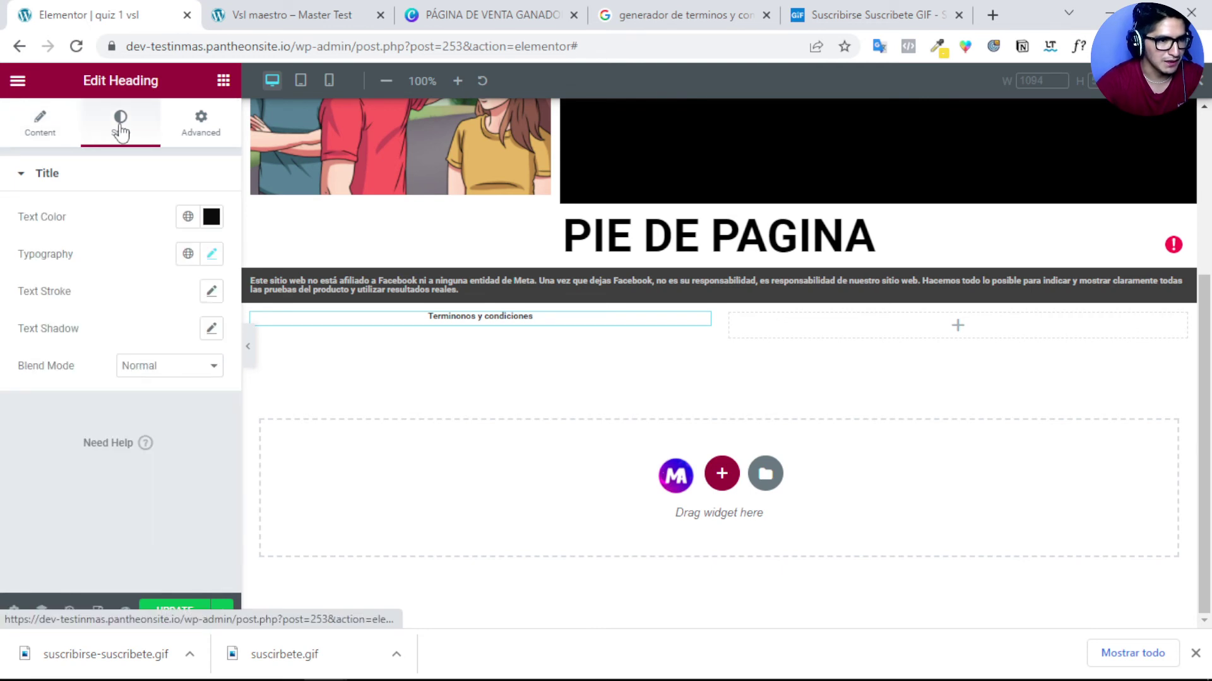
click(212, 254)
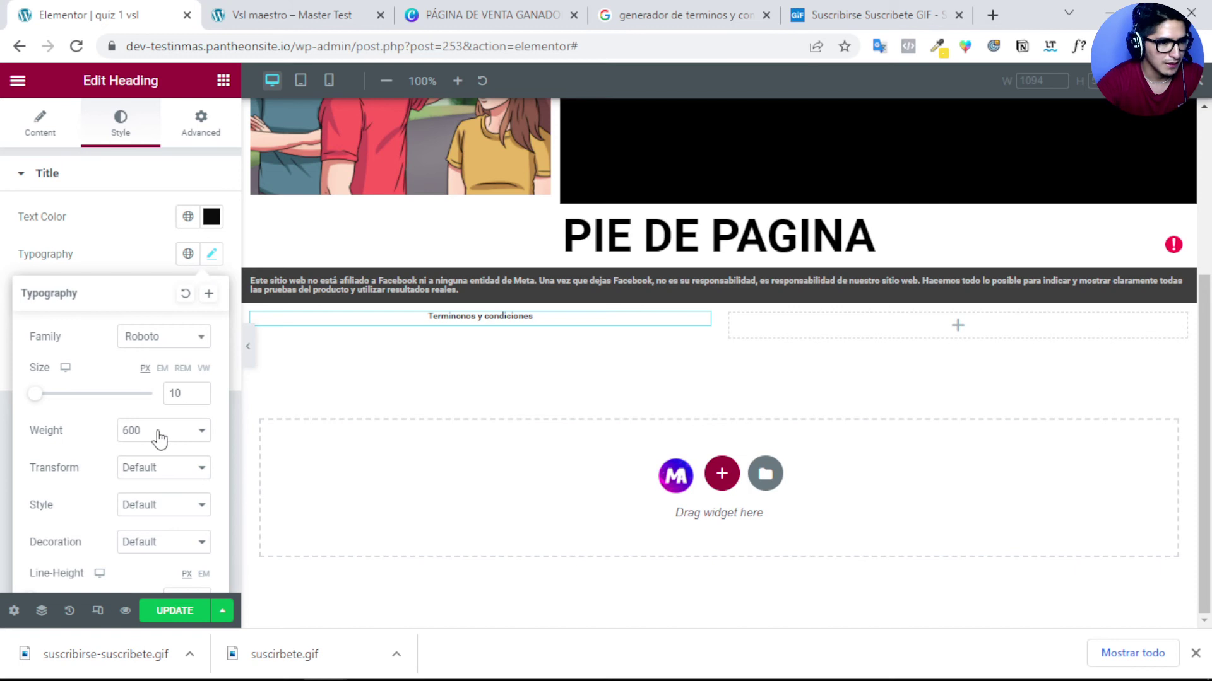
scroll(151, 421, down, 2)
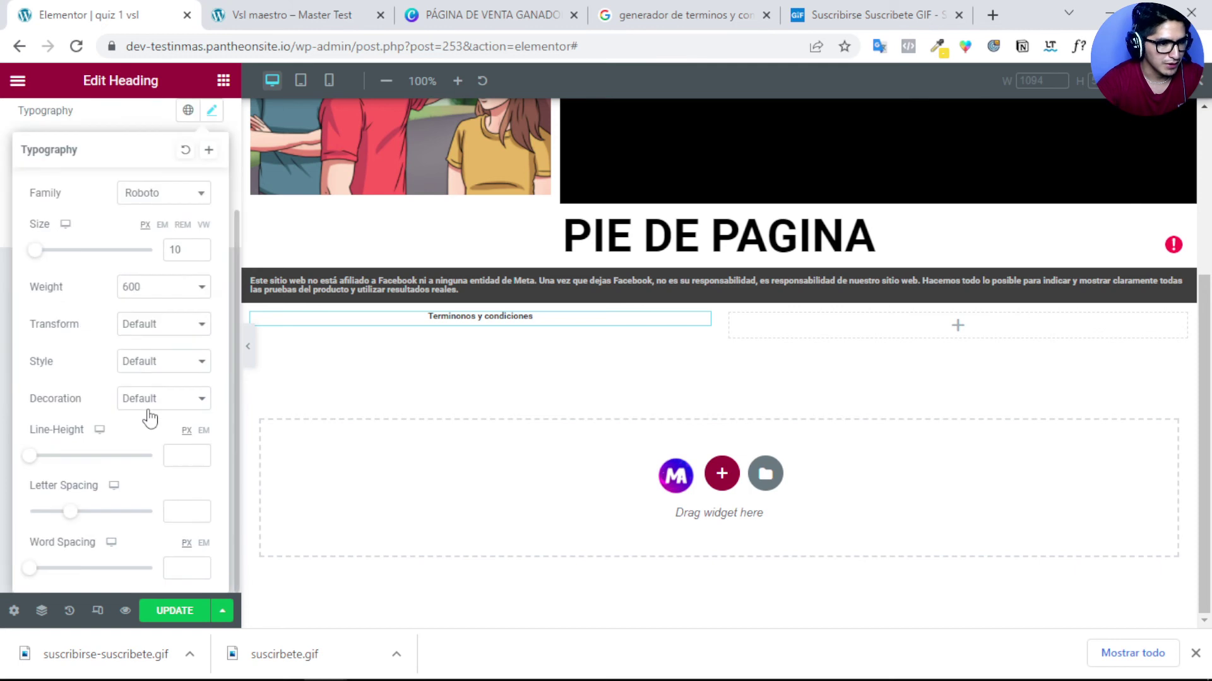
click(157, 366)
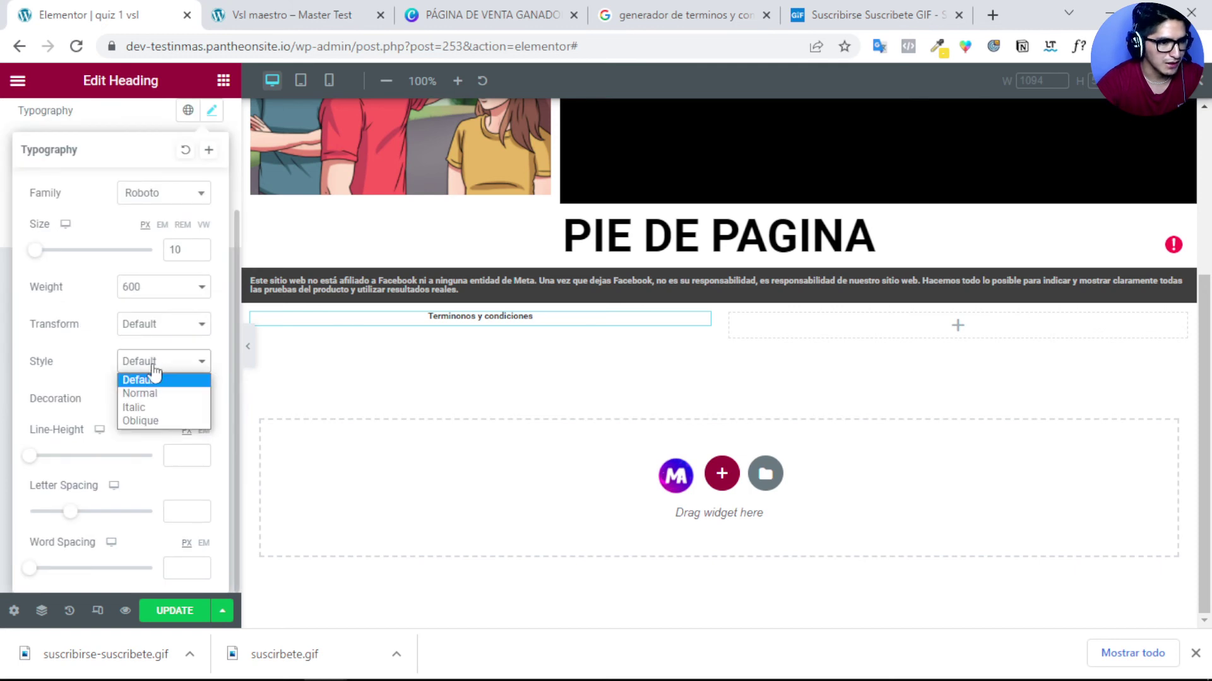
click(163, 330)
click(162, 328)
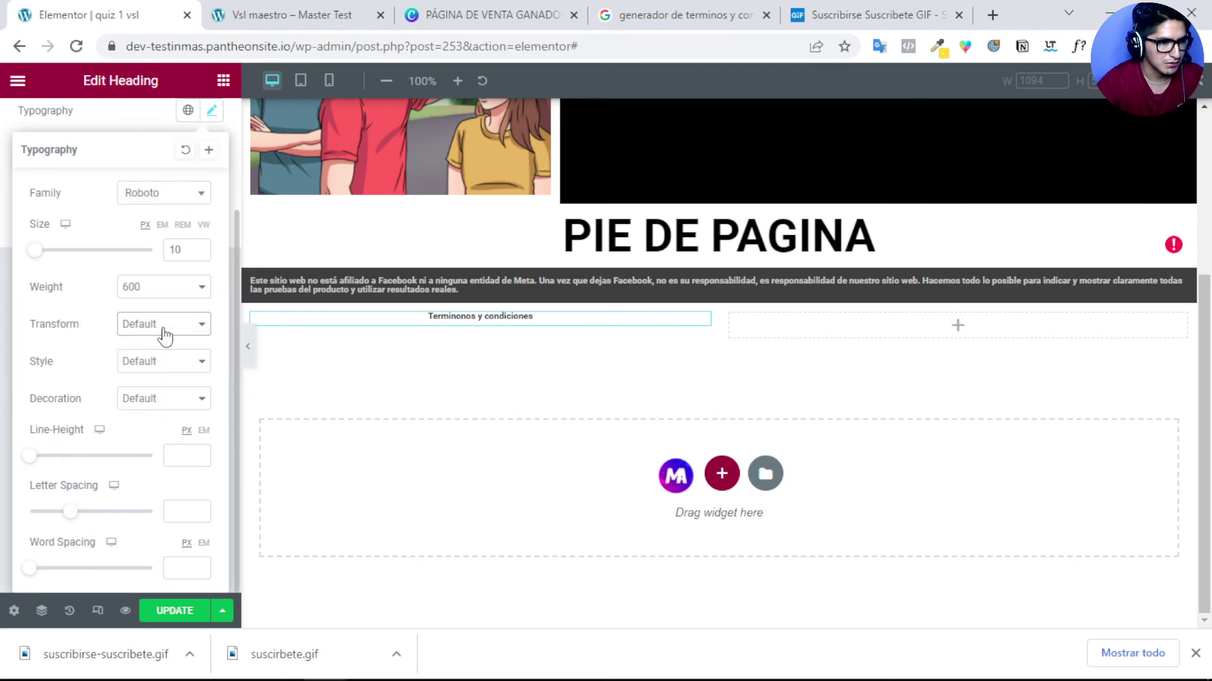
click(142, 361)
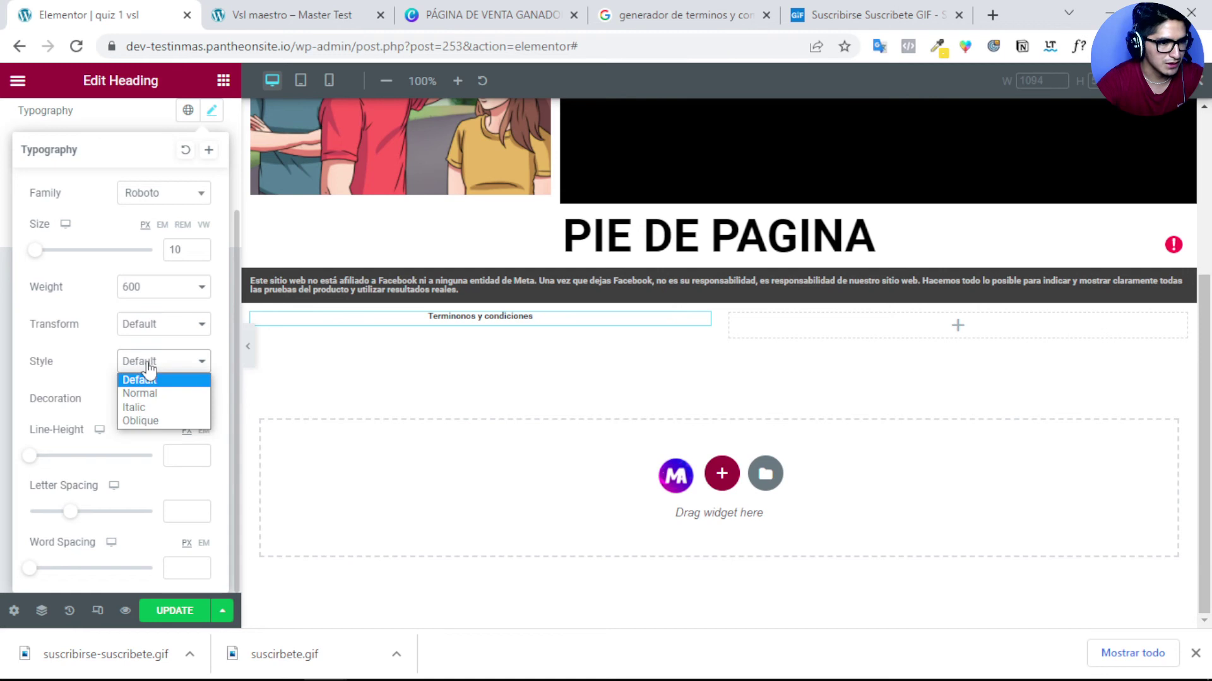
click(135, 421)
click(149, 365)
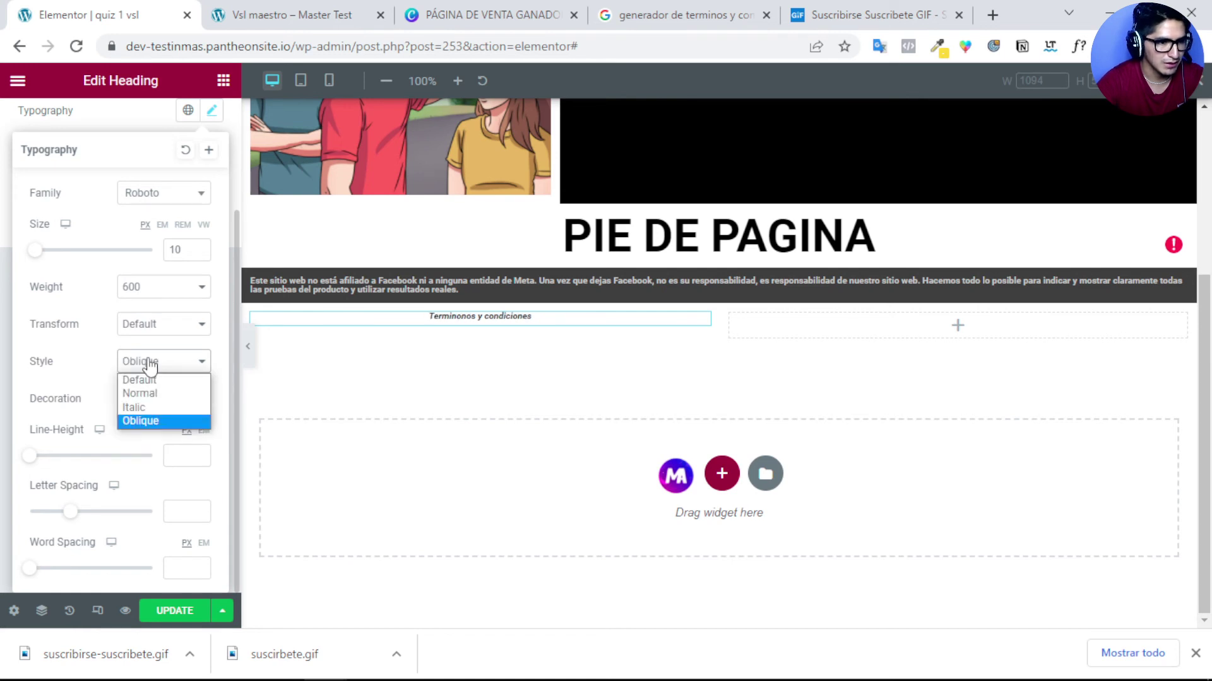
click(140, 394)
click(158, 366)
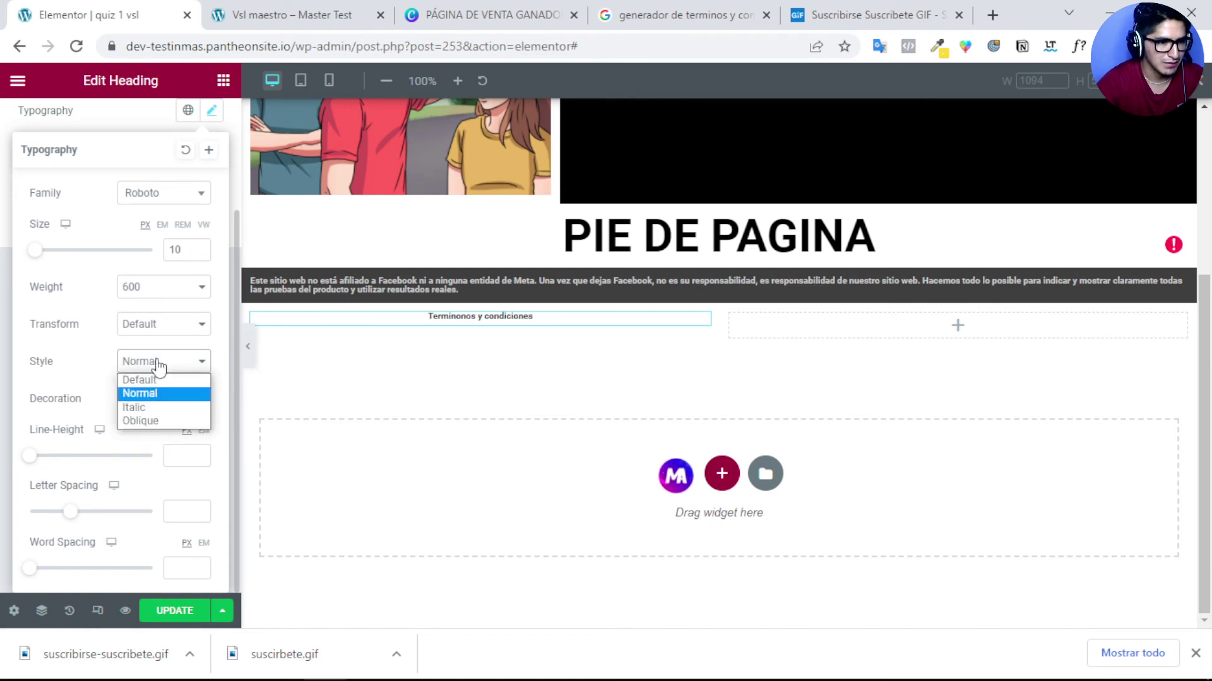
click(136, 408)
Step: Set the "Terminonos y condiciones" heading's text transform to Capitalize and its decoration to Underline
click(149, 324)
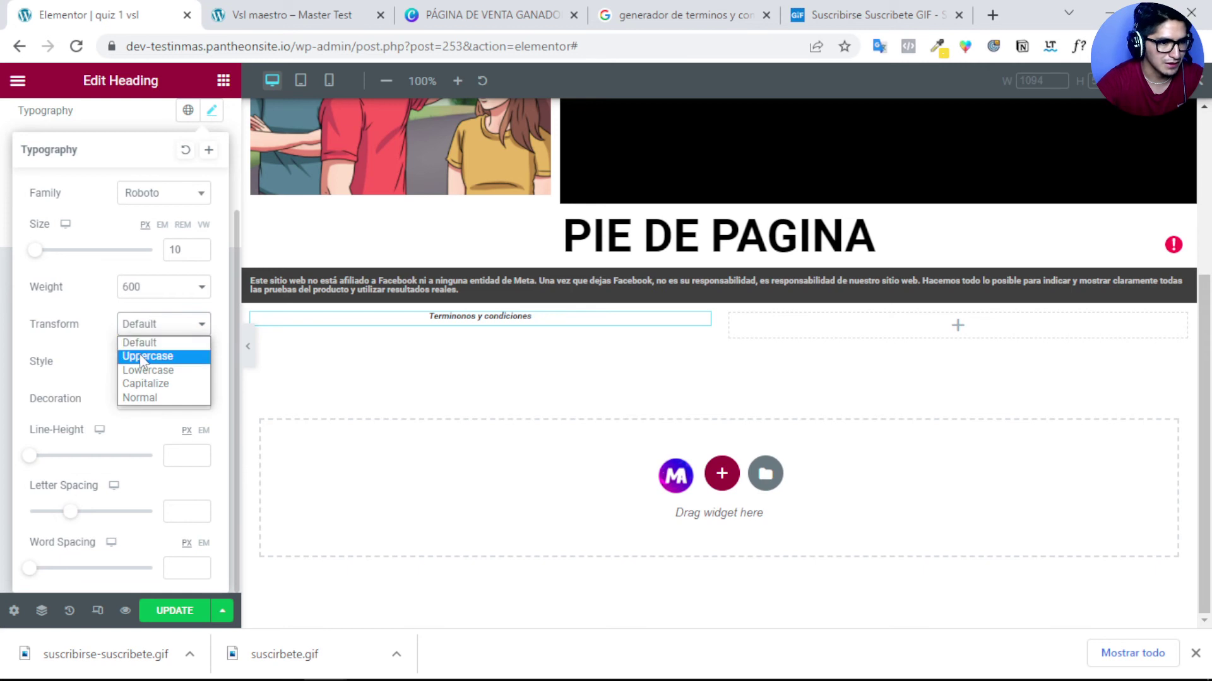
click(147, 356)
click(153, 329)
click(140, 371)
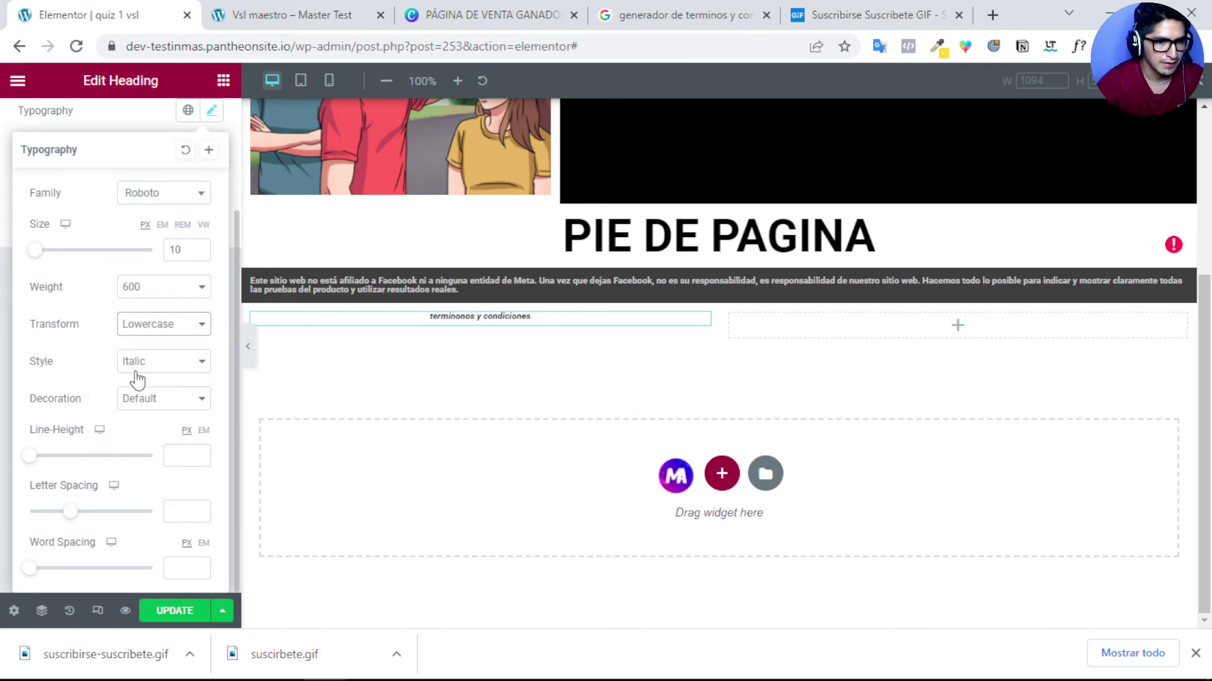
click(157, 324)
click(140, 384)
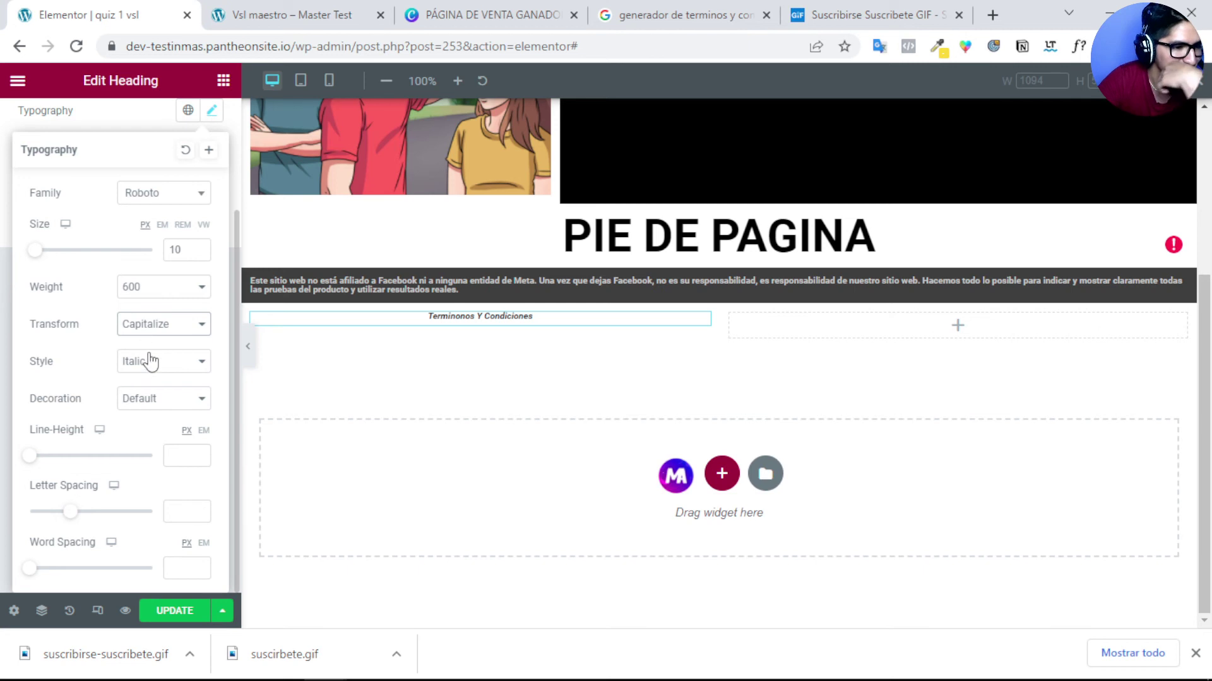
click(150, 404)
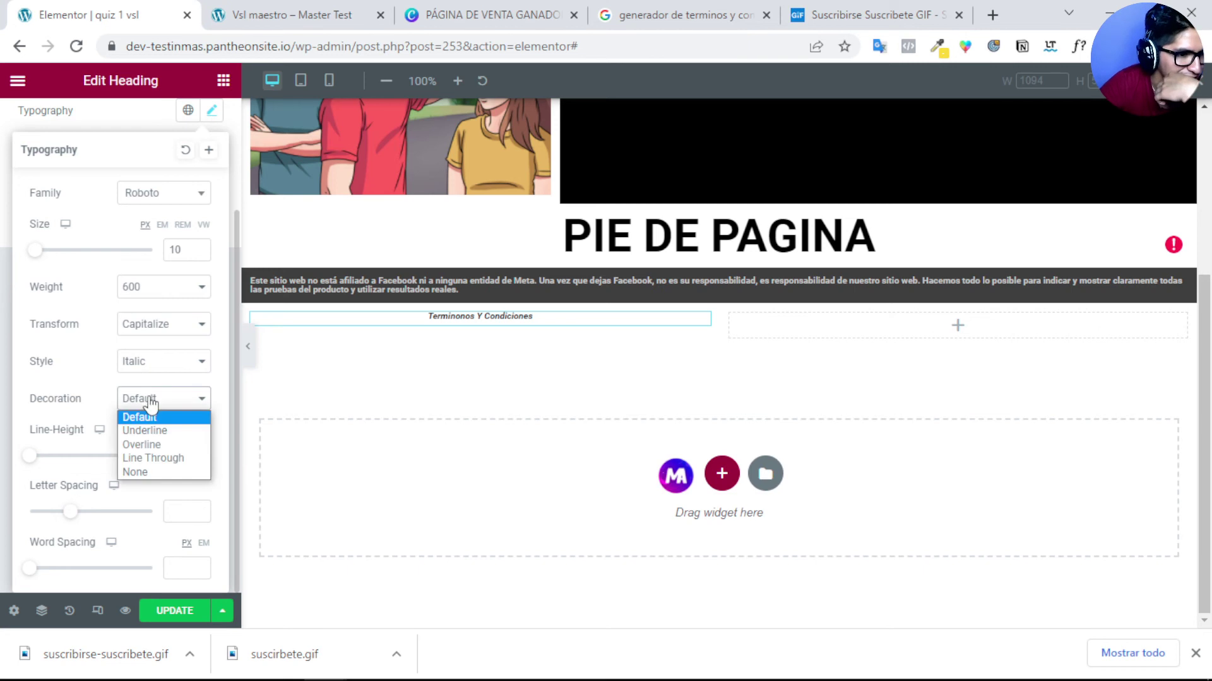
click(144, 435)
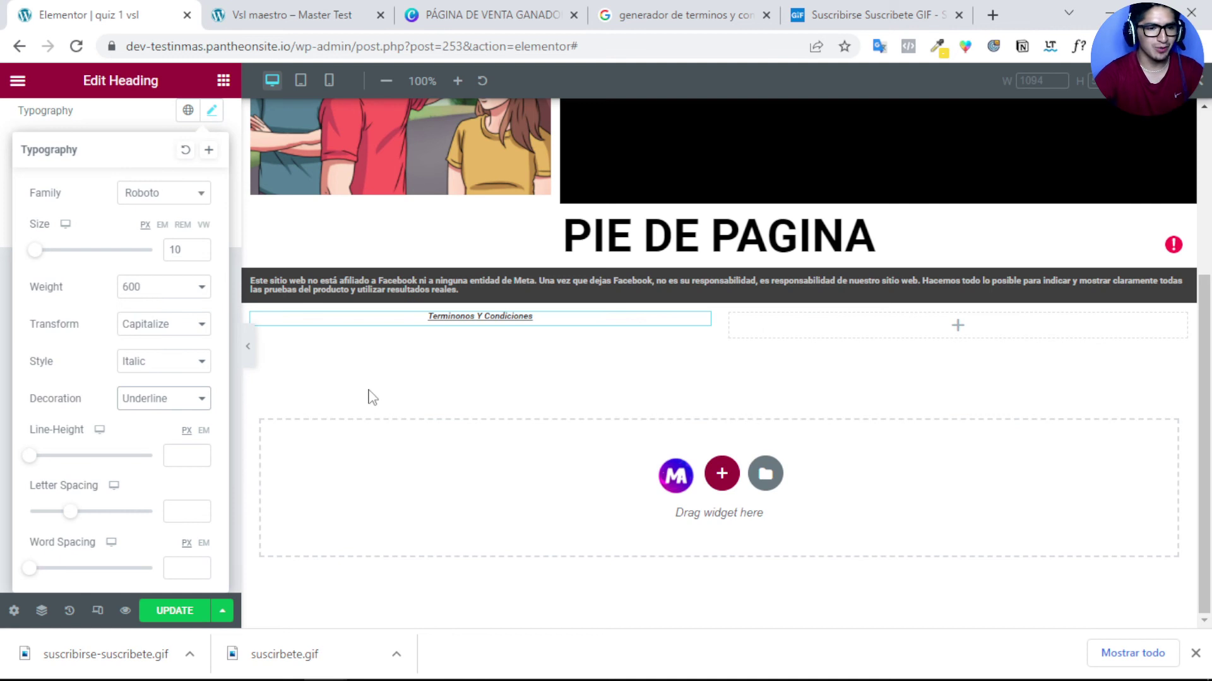
Step: Choose the Underline decoration for the terms and conditions footer heading and set its font size to 12 px
click(173, 404)
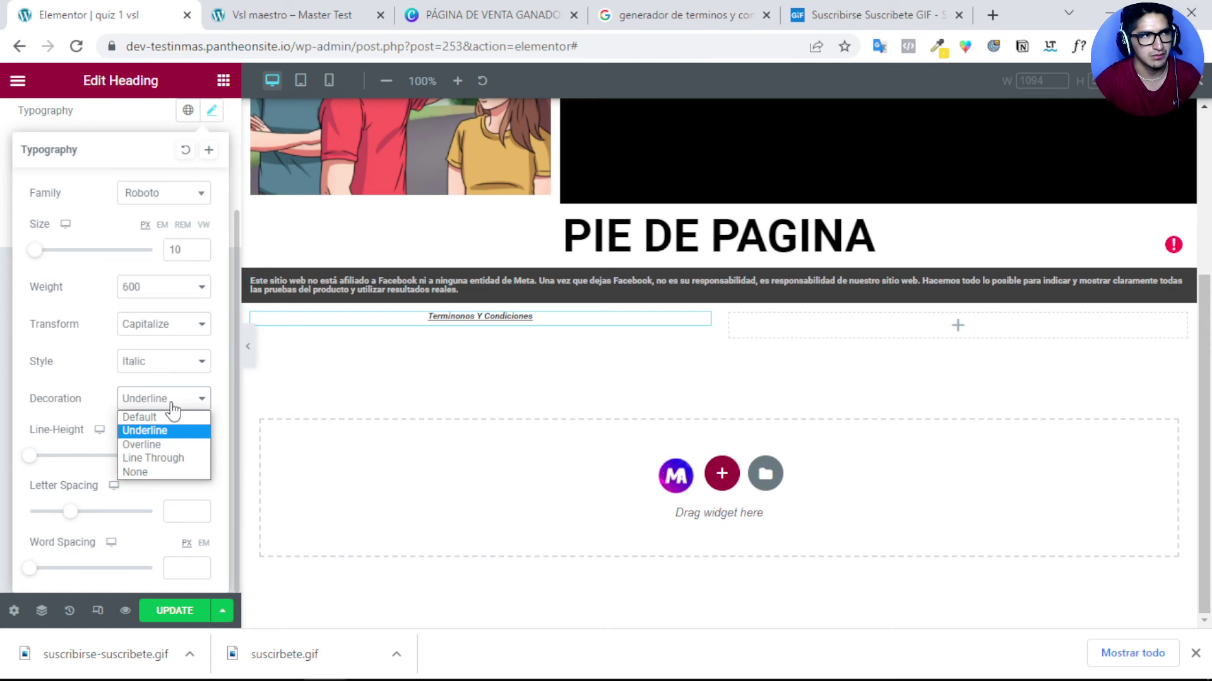
click(149, 431)
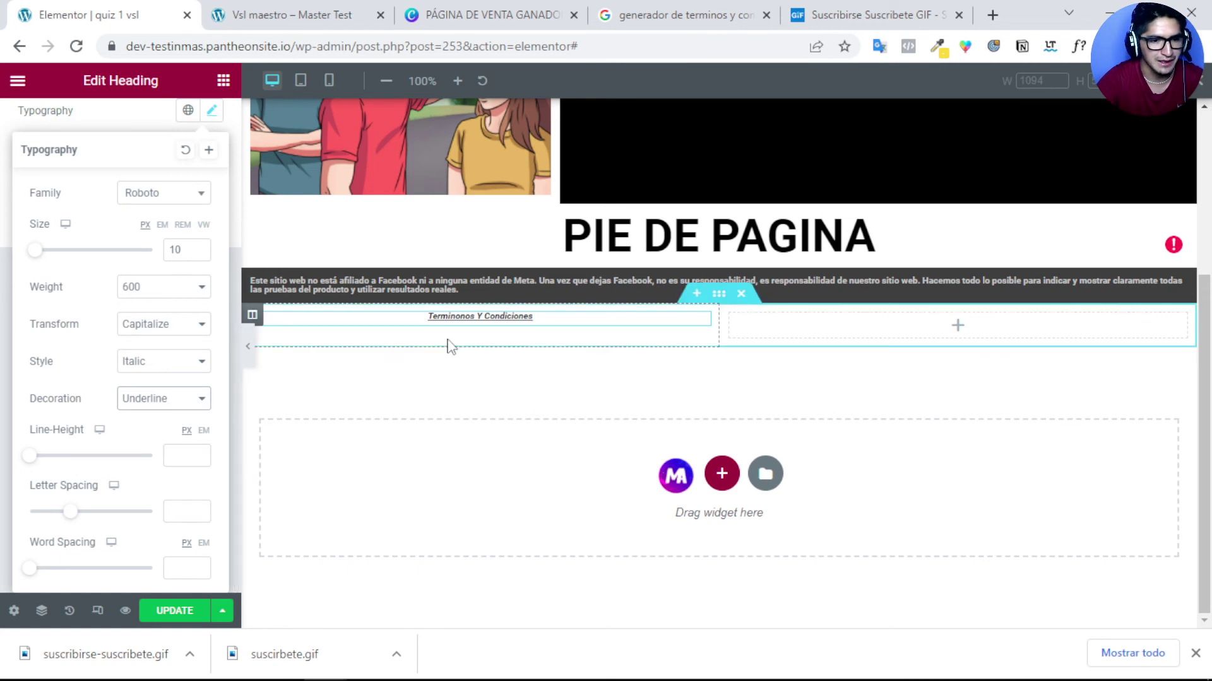
drag(184, 250, 151, 254)
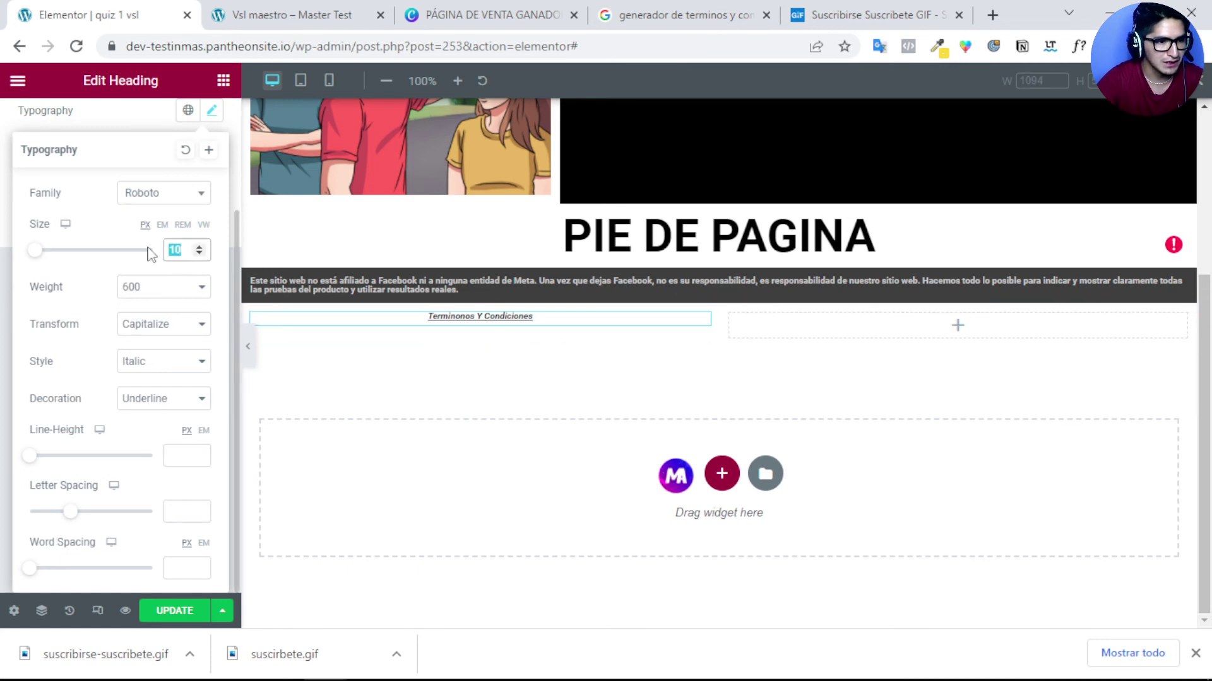
text(12)
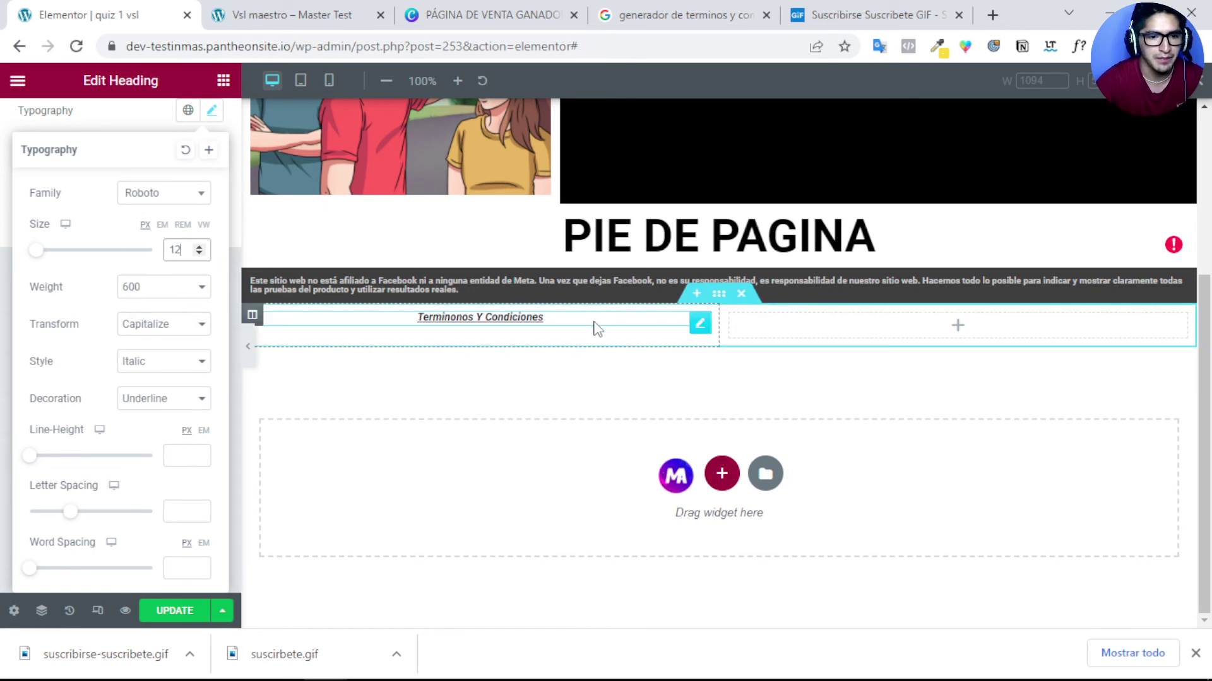
Step: Duplicate the terms and conditions heading and move the copy into the empty column beside it
right_click(696, 327)
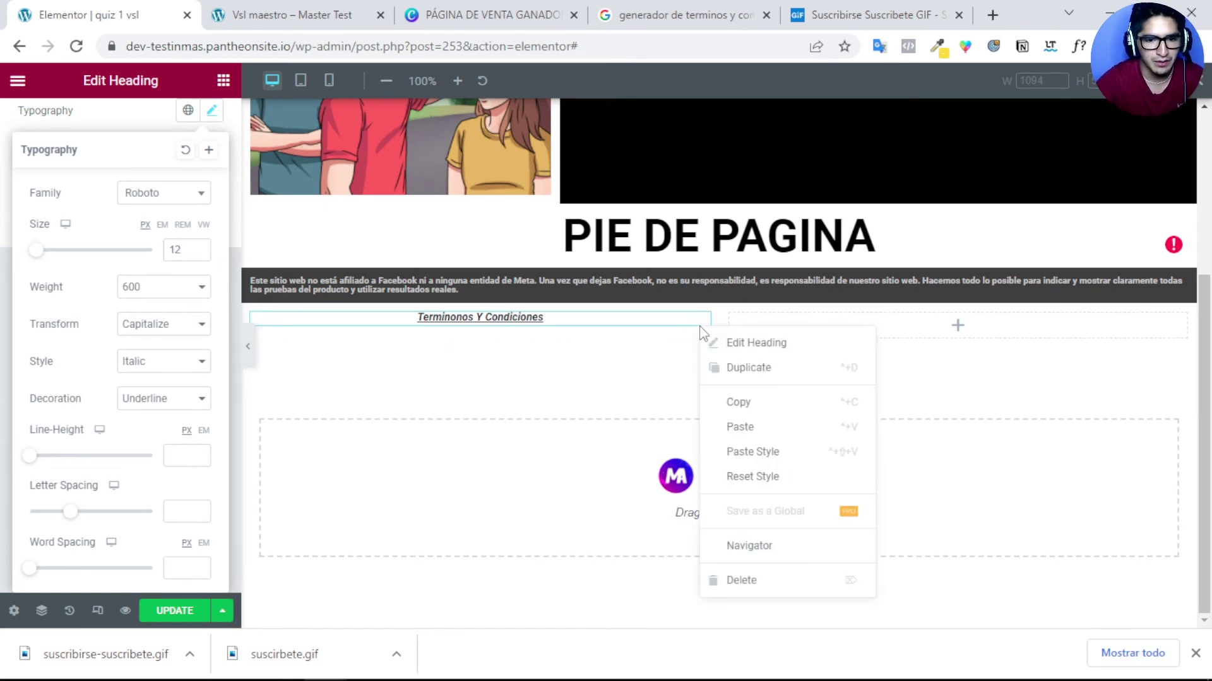
click(730, 368)
drag(700, 340, 920, 330)
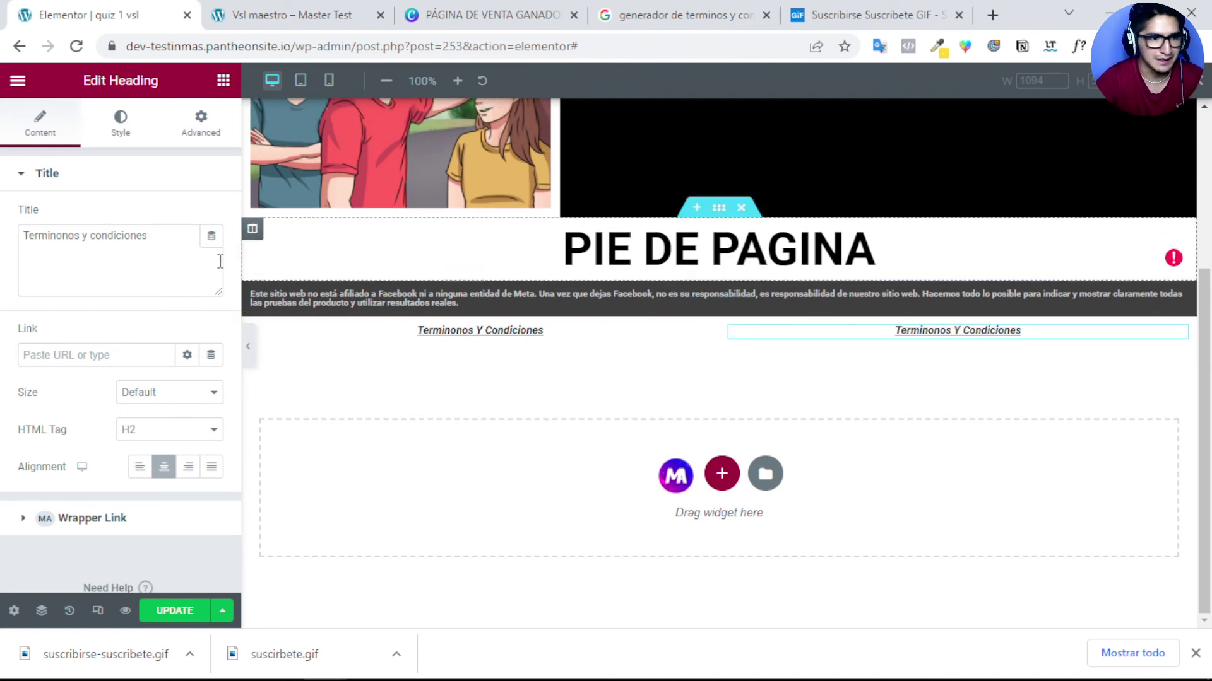
Step: Change the copied heading's title to "Politicas de privacidad"
triple_click(83, 240)
text(po)
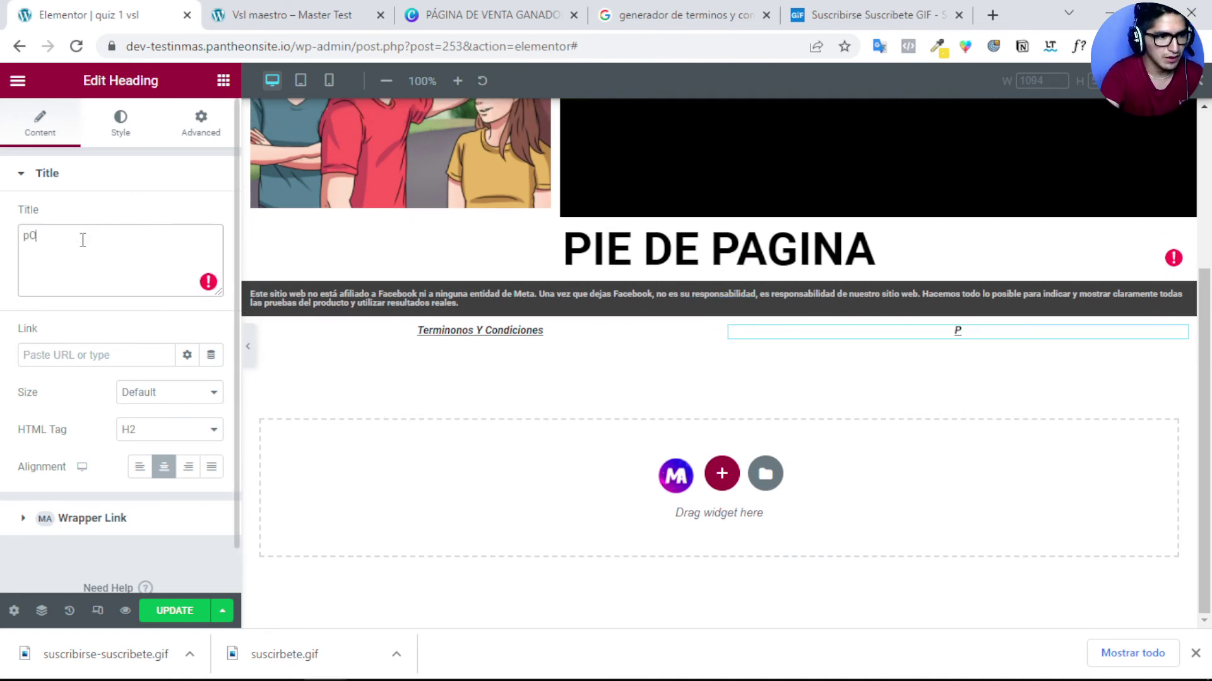
key(BackSpace)
text(P)
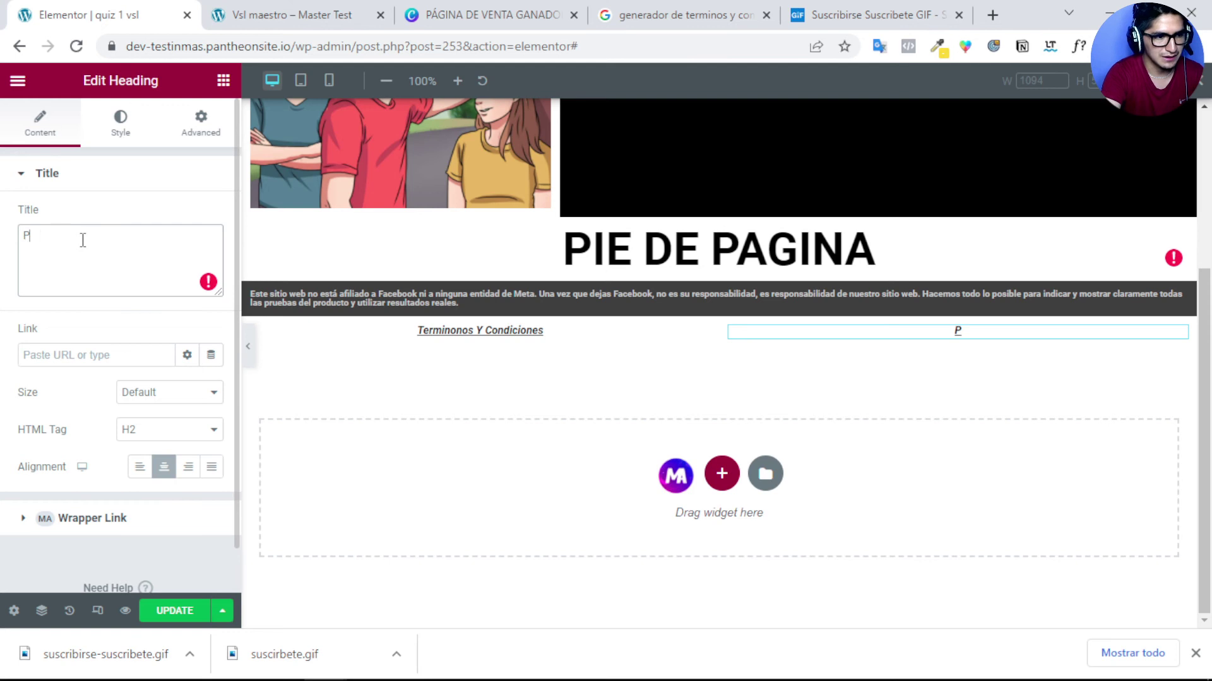
text(oliticas de privacion)
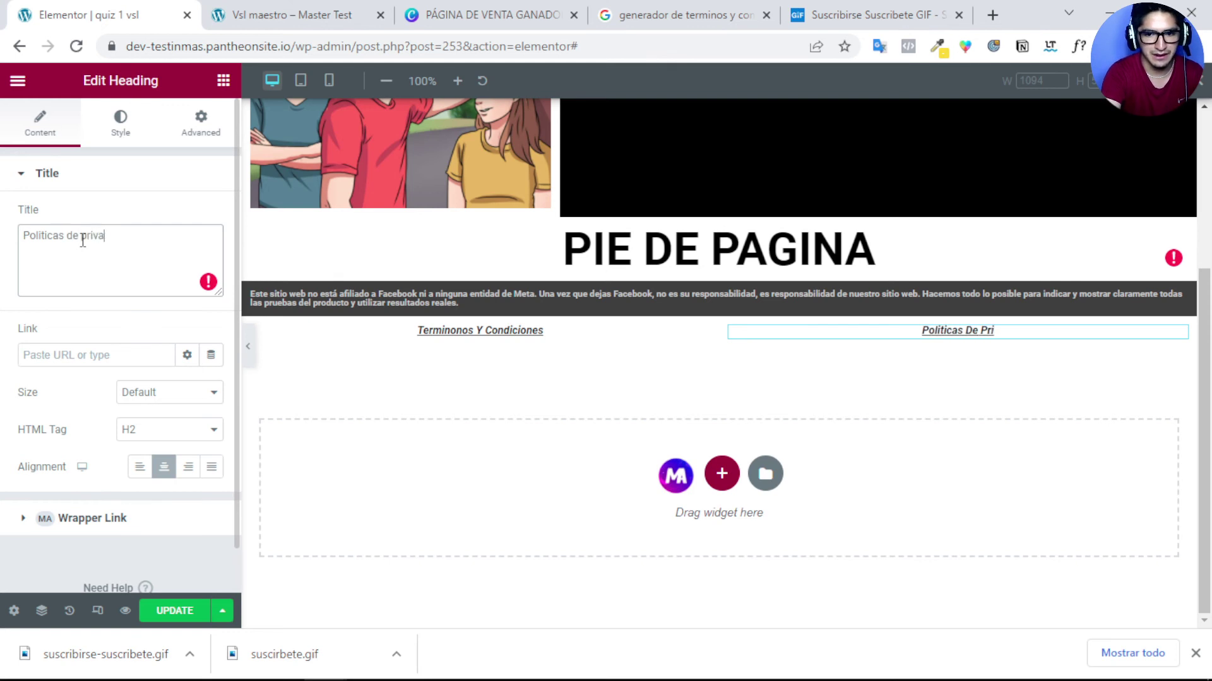
key(BackSpace)
key(BackSpace)
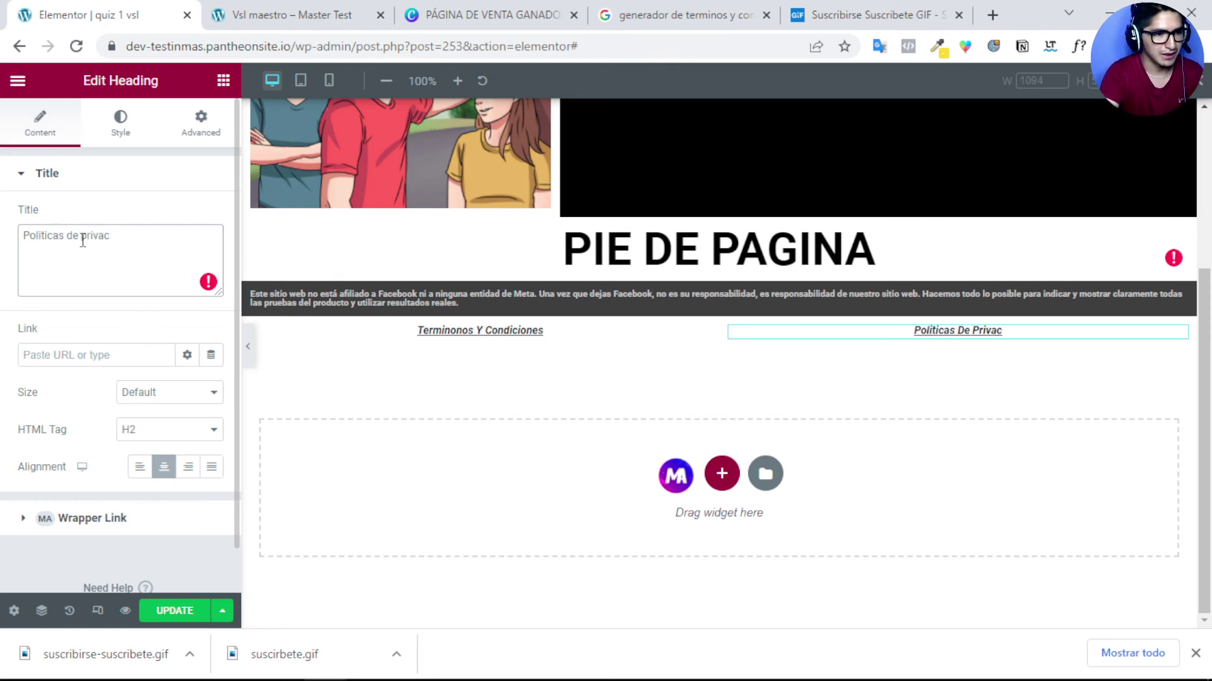
text(idad)
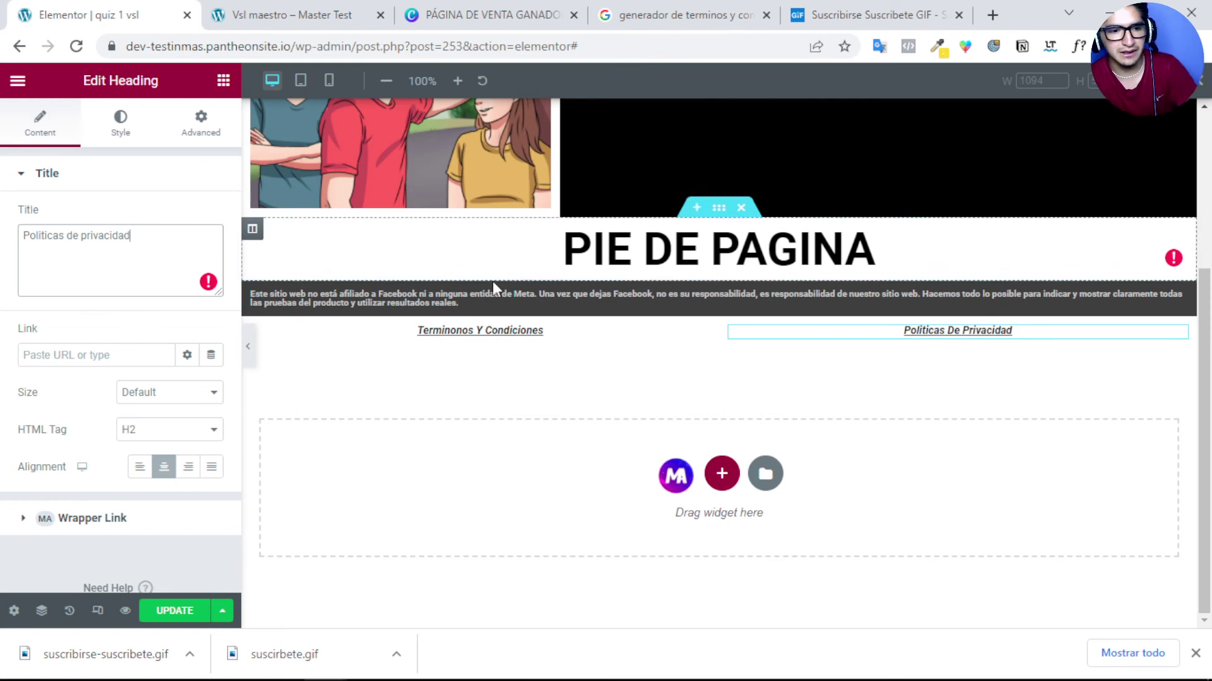
Step: Open the terminosycondicionesdeusoejemplo.com generator from the Google results for "generador de terminos y condiciones"
click(787, 21)
click(681, 15)
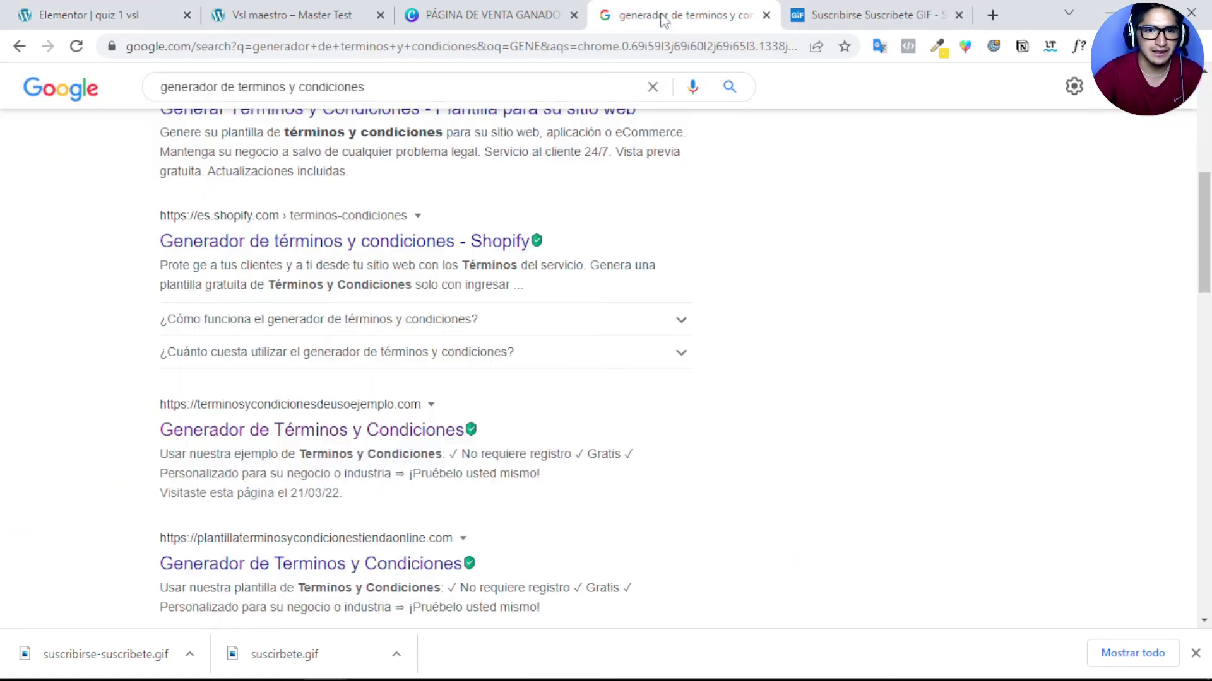
scroll(435, 270, up, 4)
scroll(434, 270, up, 3)
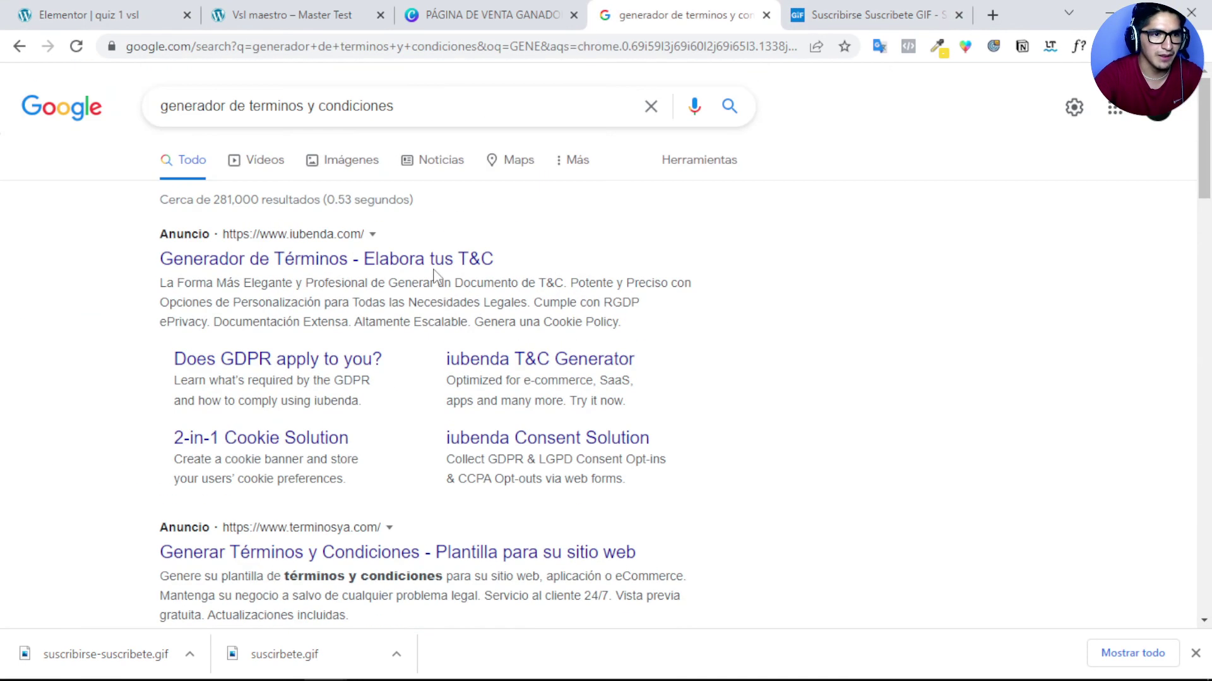
scroll(442, 265, down, 10)
scroll(456, 259, up, 2)
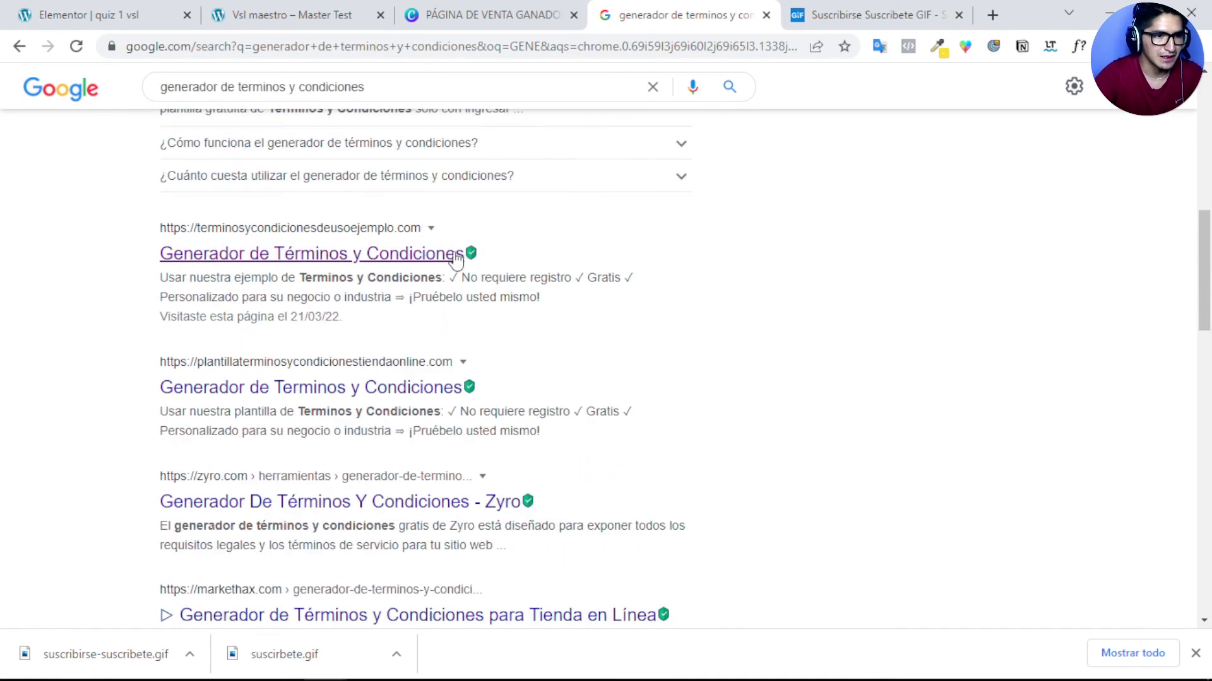
click(311, 254)
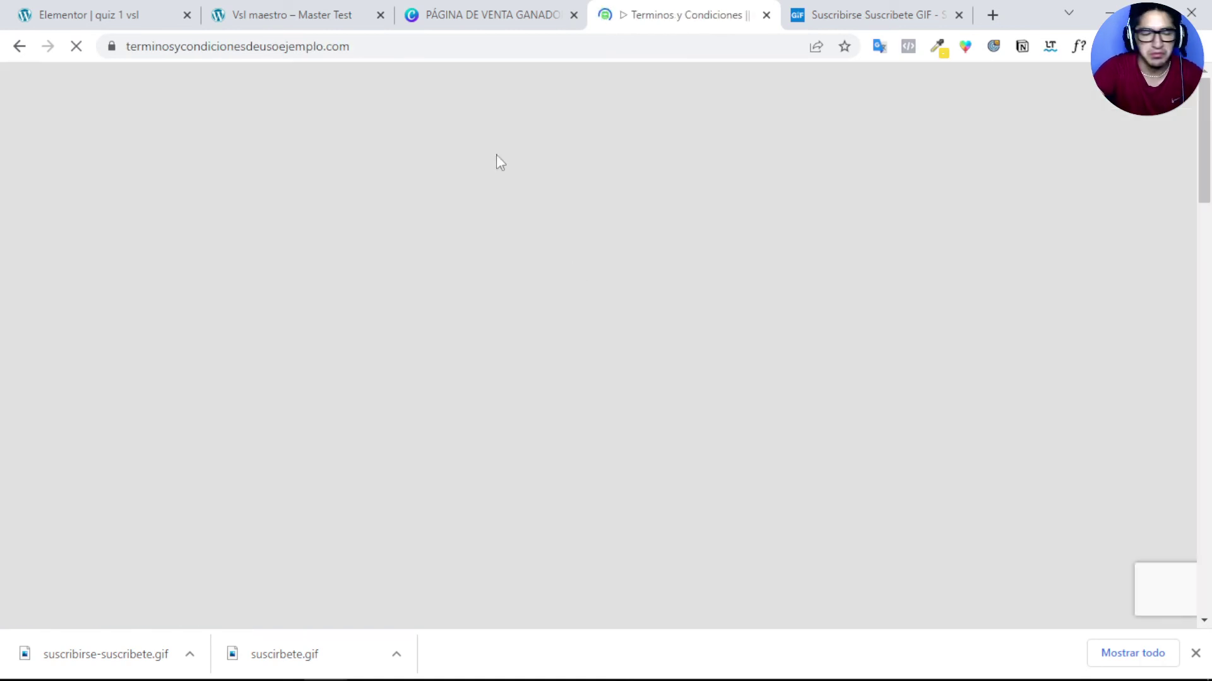
Step: Load the WordPress site's home page, dev-testinmas.pantheonsite.io, in place of the open vsl-maestro page
click(151, 15)
click(271, 14)
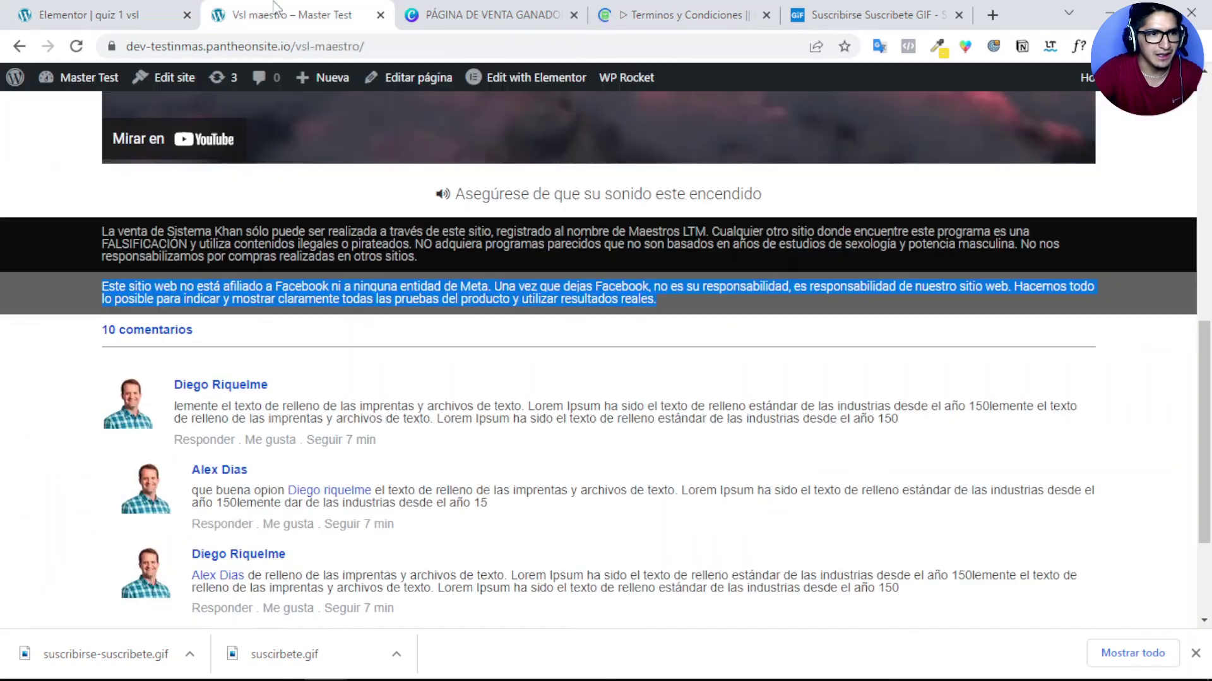
click(303, 47)
drag(410, 46, 343, 47)
key(BackSpace)
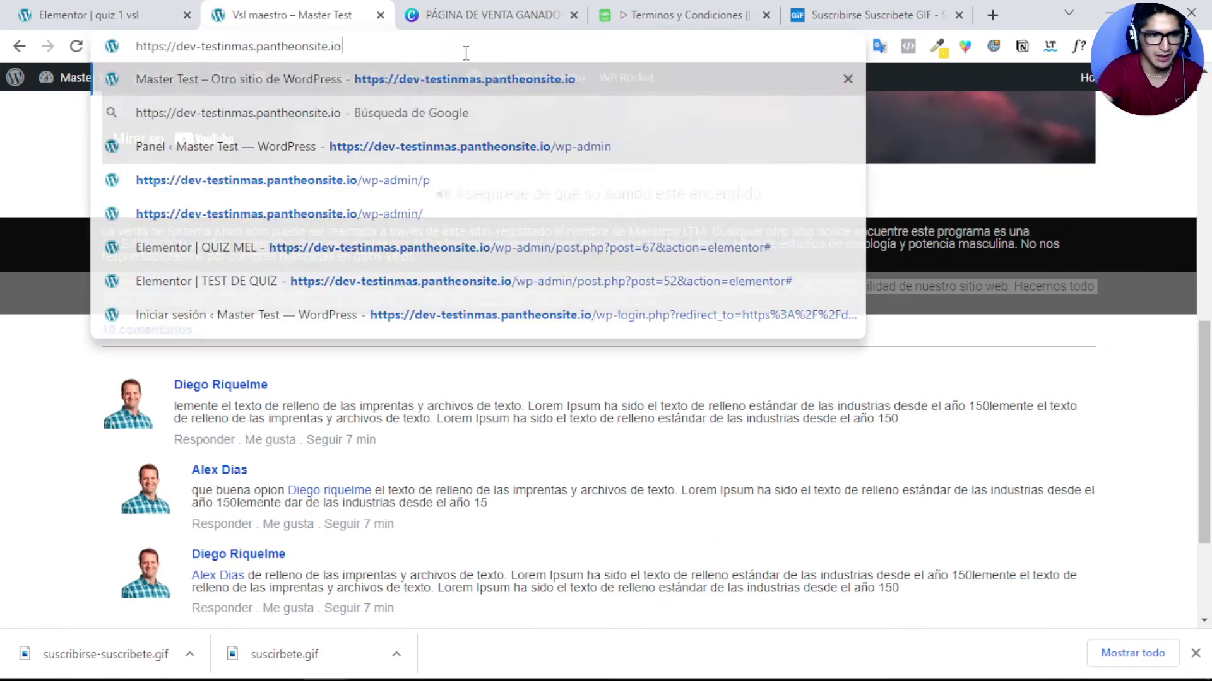
key(Return)
Step: Generate the terms and conditions document with company name "mastermel" and company website "mel.com"
click(636, 10)
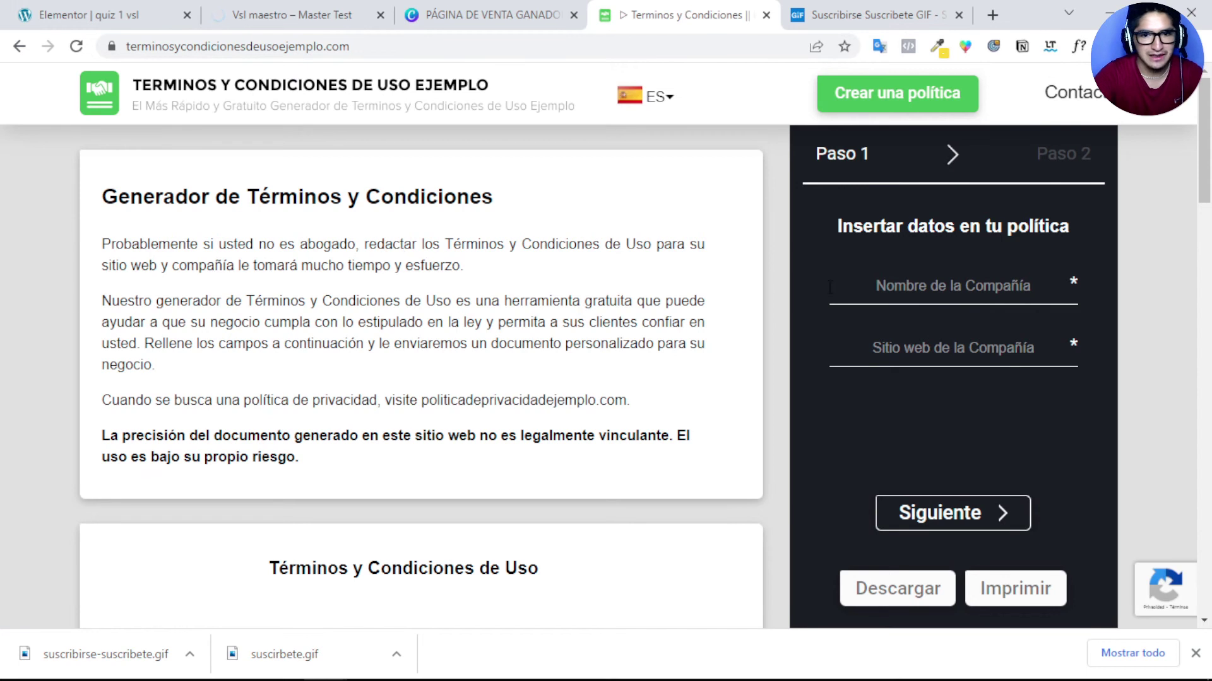
click(936, 290)
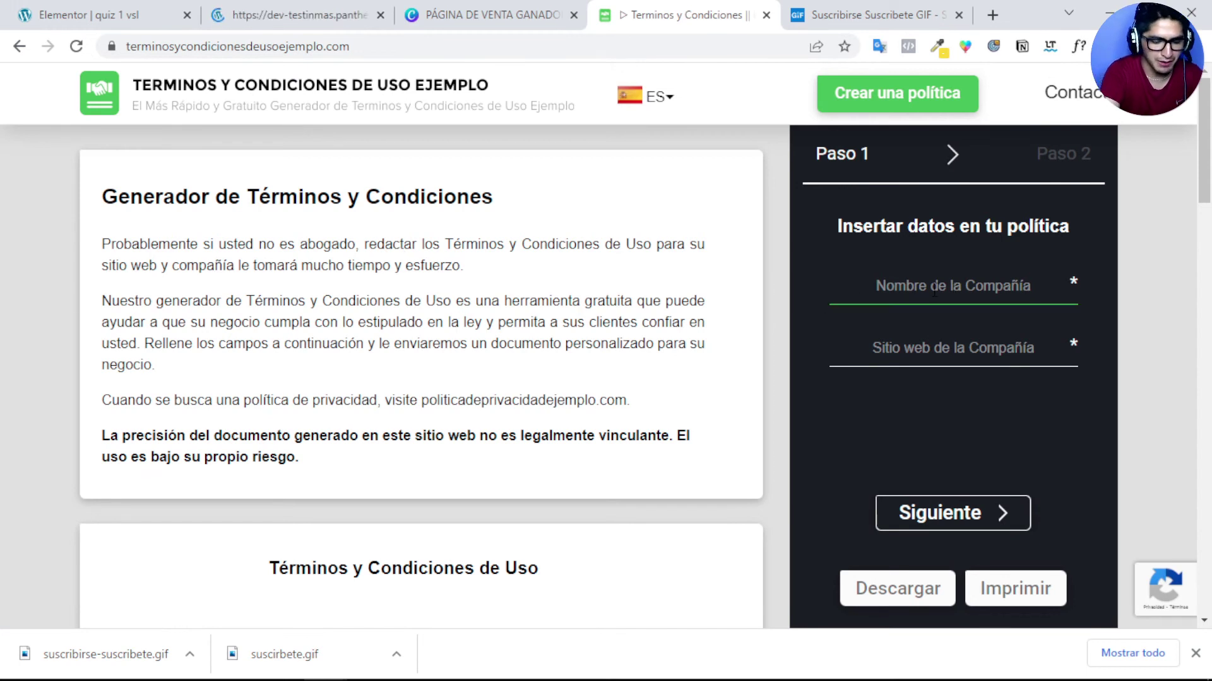
text(mastermel)
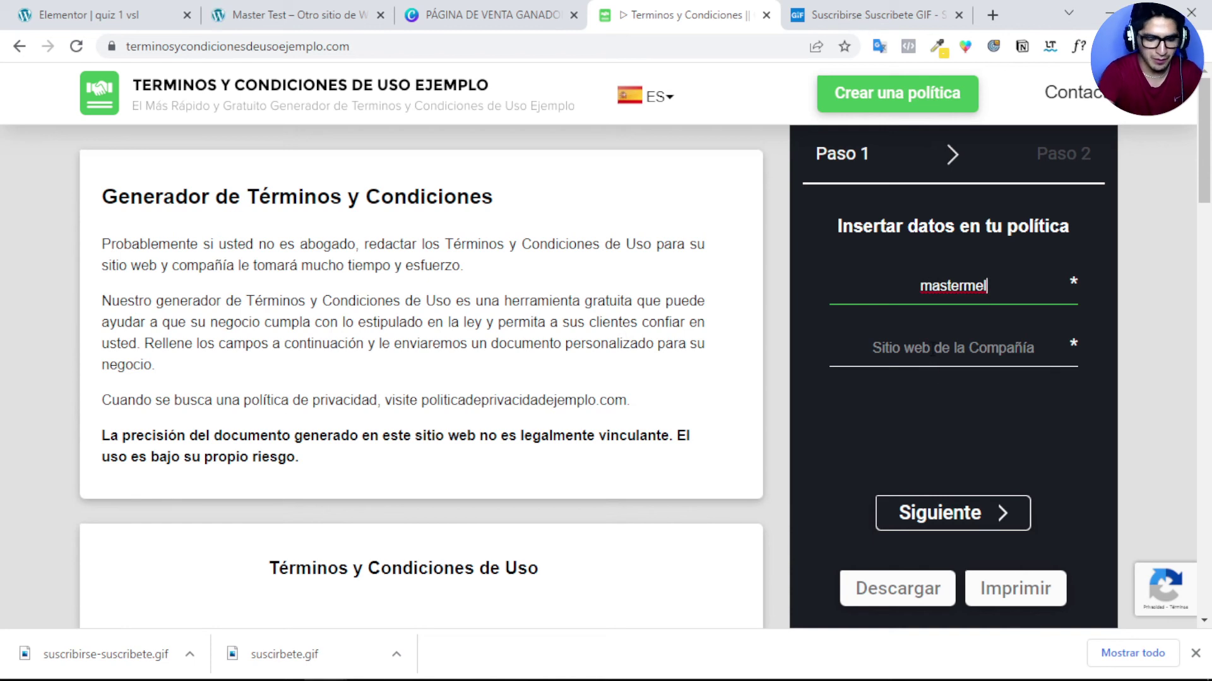
text(mel)
key(BackSpace)
key(BackSpace)
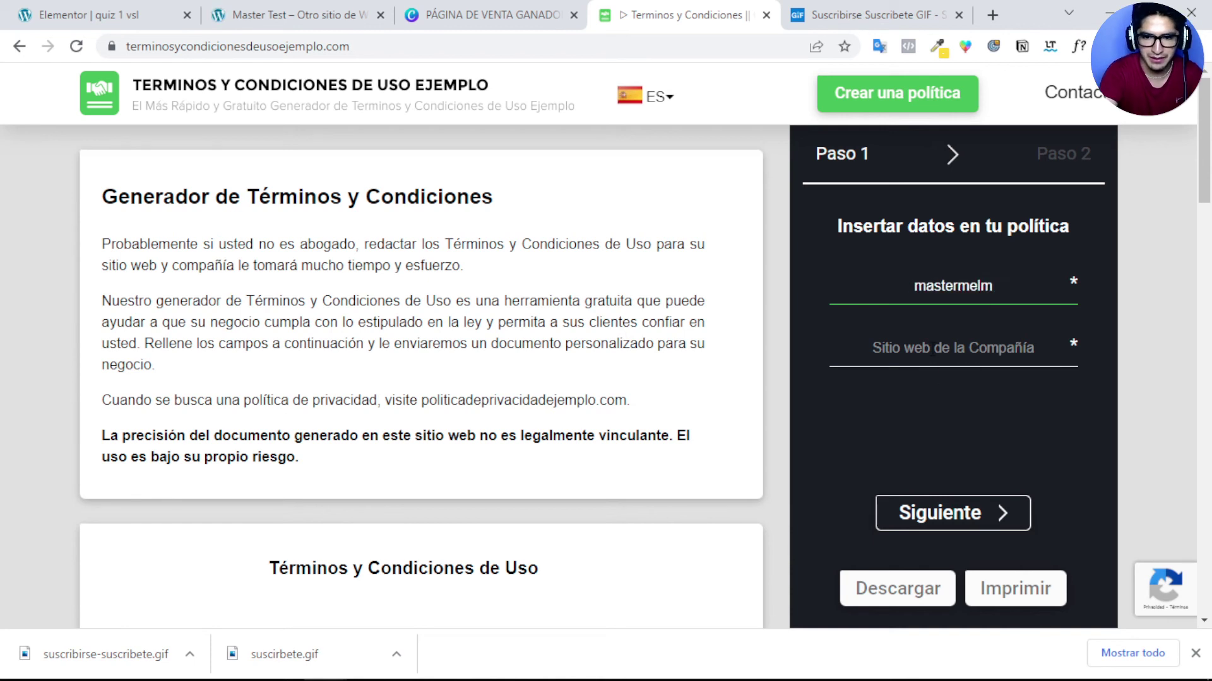
key(BackSpace)
click(912, 344)
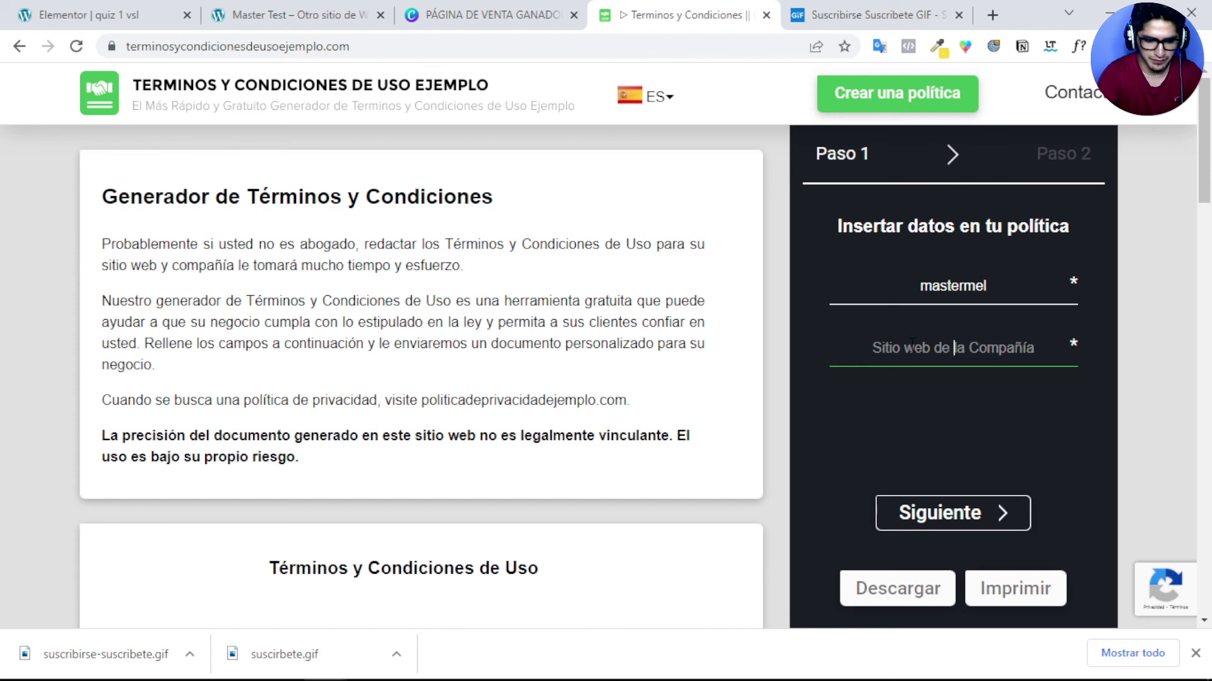
text(mel.com)
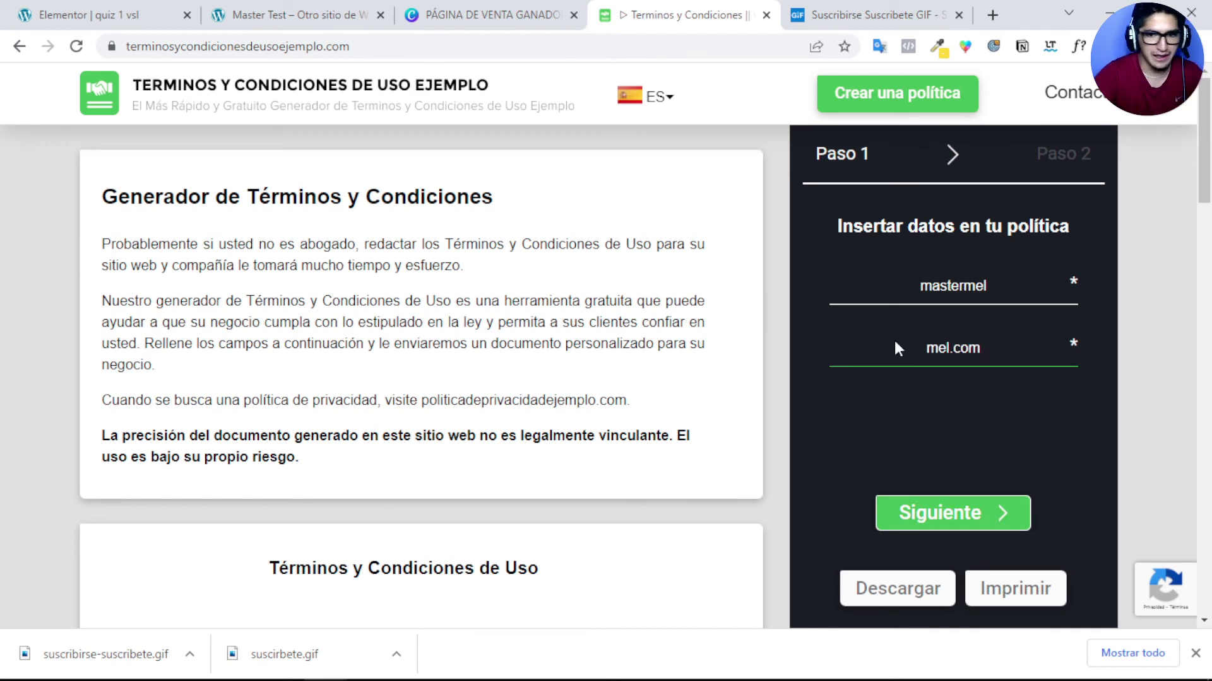
click(935, 524)
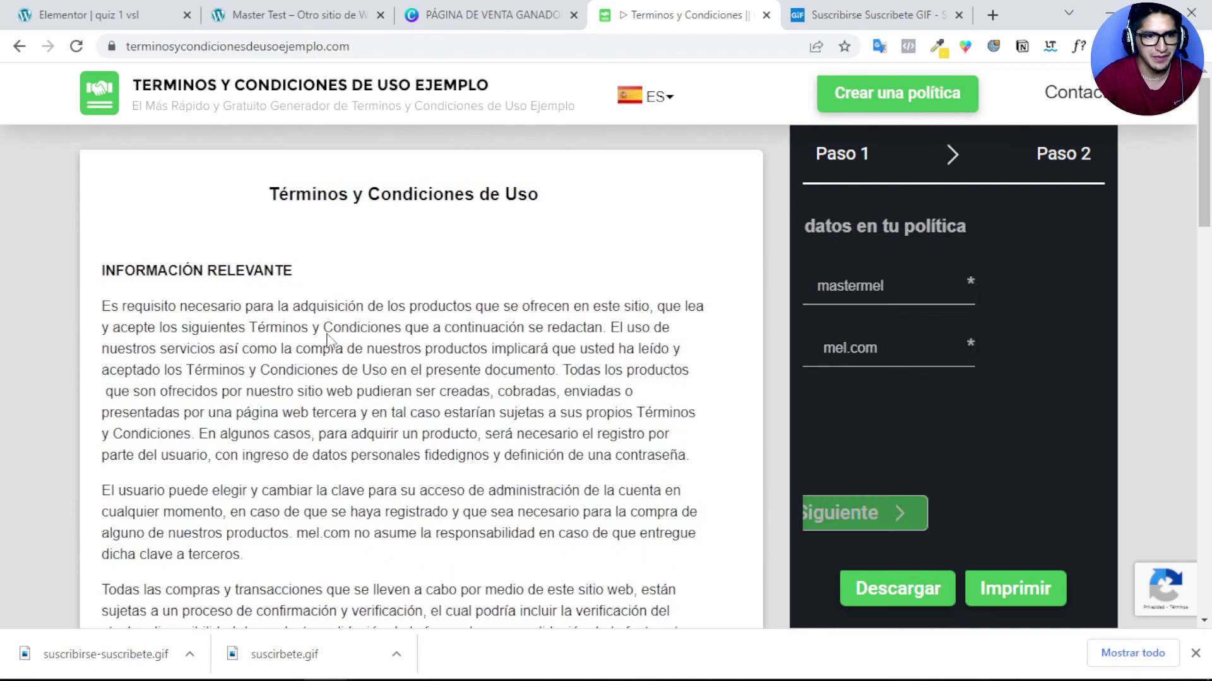
Step: Copy the entire generated terms and conditions text, from its title through the closing lines after the PRIVACIDAD section
scroll(329, 237, down, 2)
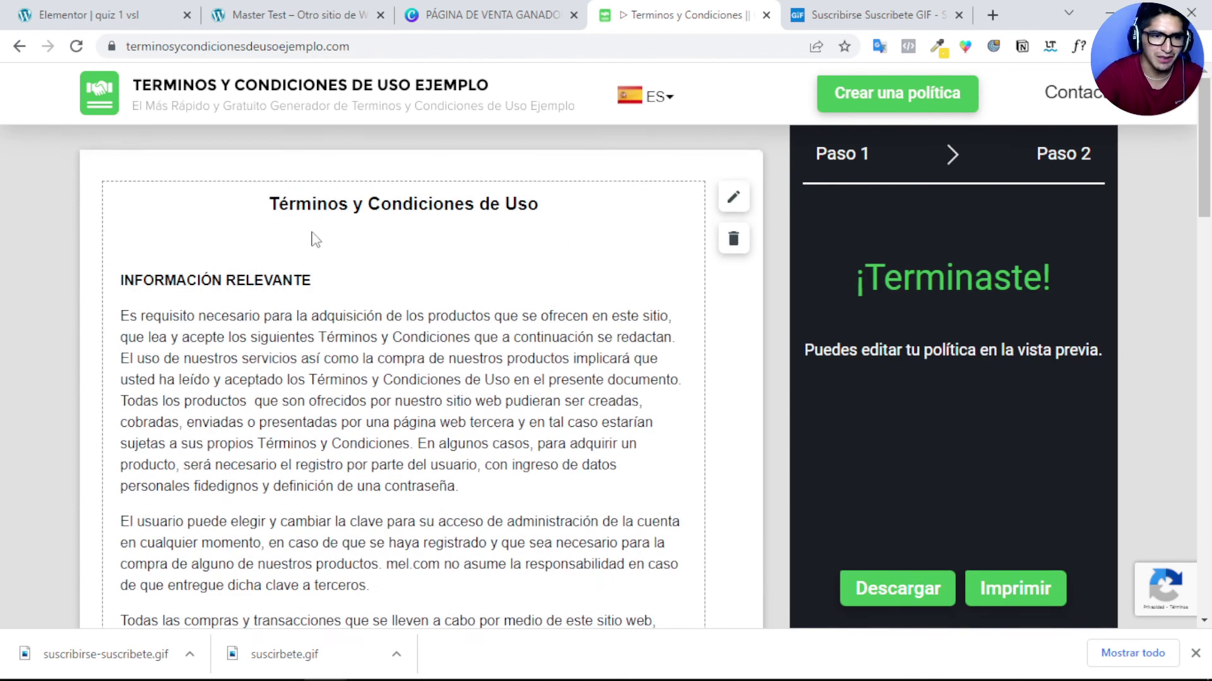
scroll(311, 238, down, 15)
scroll(325, 315, down, 5)
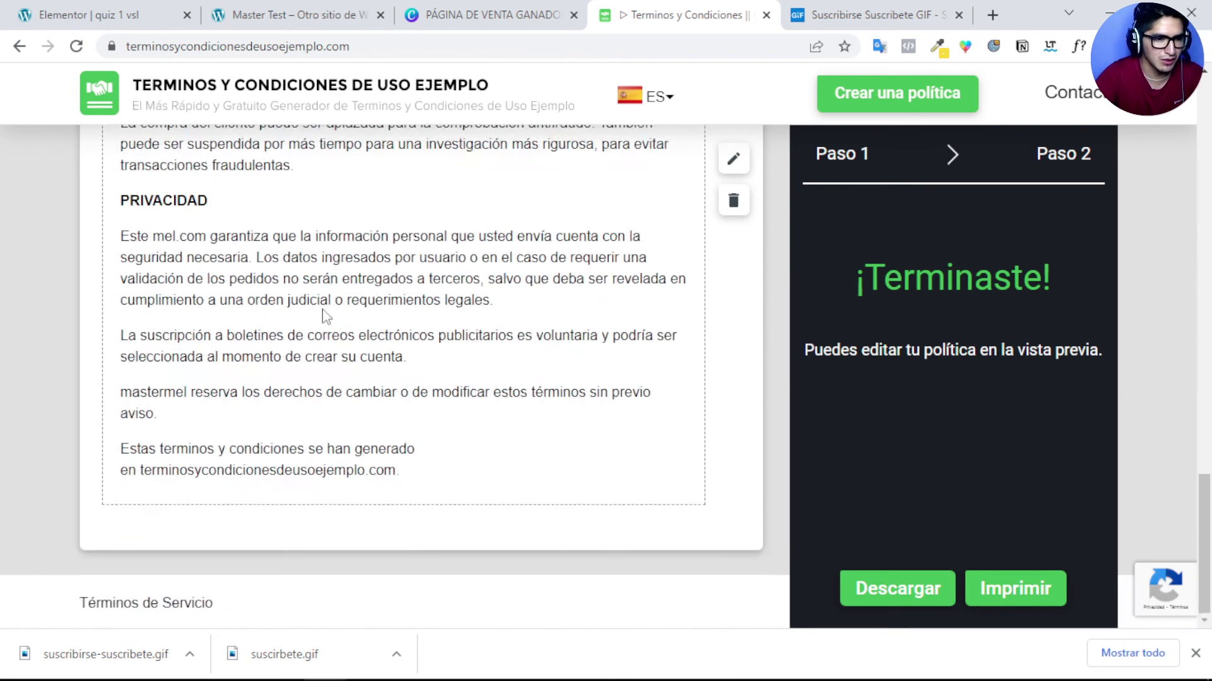
drag(433, 478, 252, 206)
scroll(289, 276, up, 7)
scroll(284, 275, up, 10)
scroll(253, 283, up, 3)
right_click(316, 197)
click(362, 209)
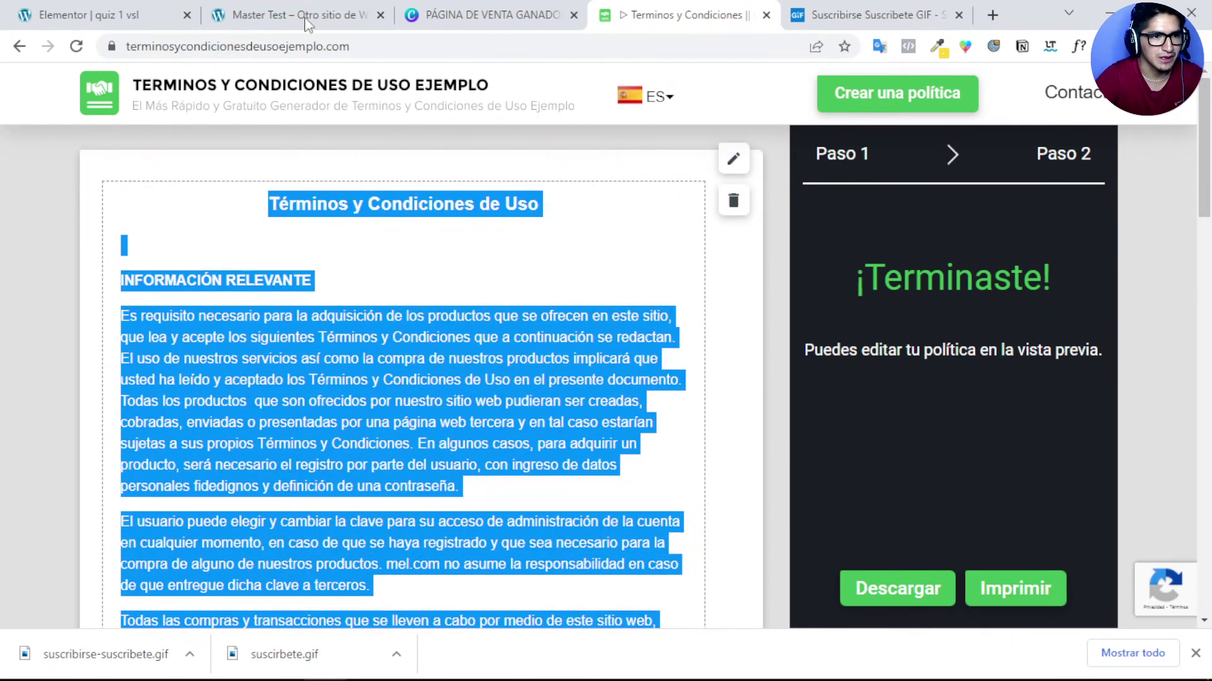
Step: Go to the Master Test site's WordPress admin and add a new page from its page list
click(300, 14)
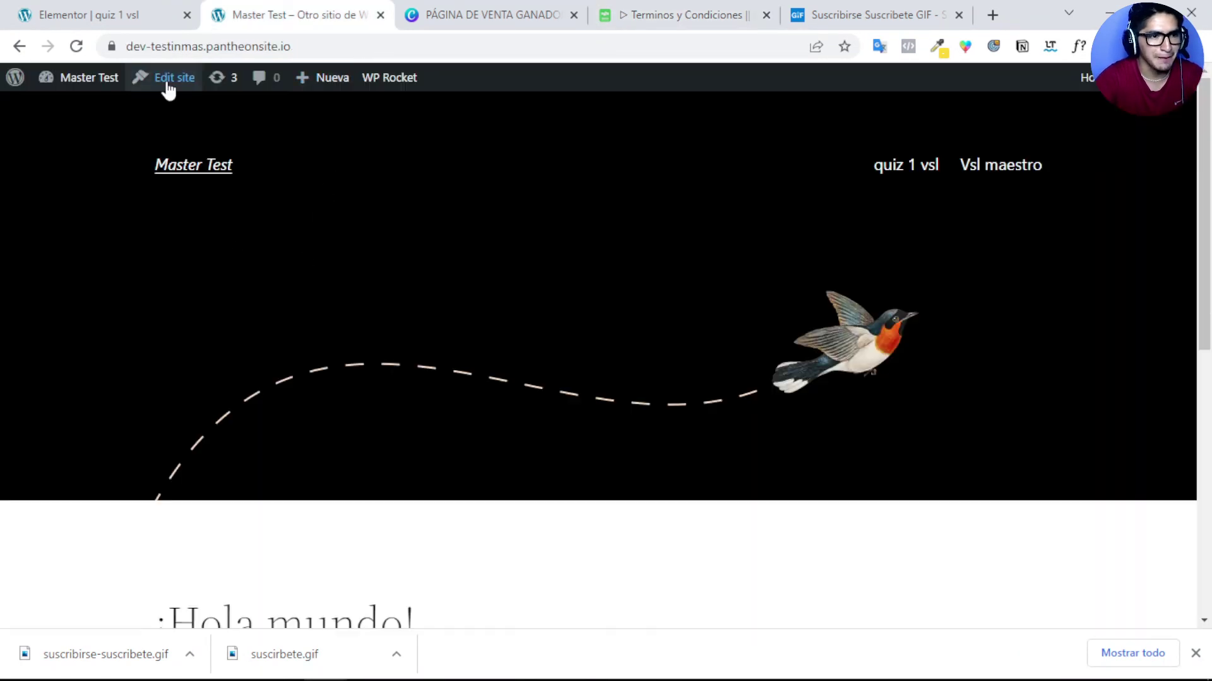
click(90, 76)
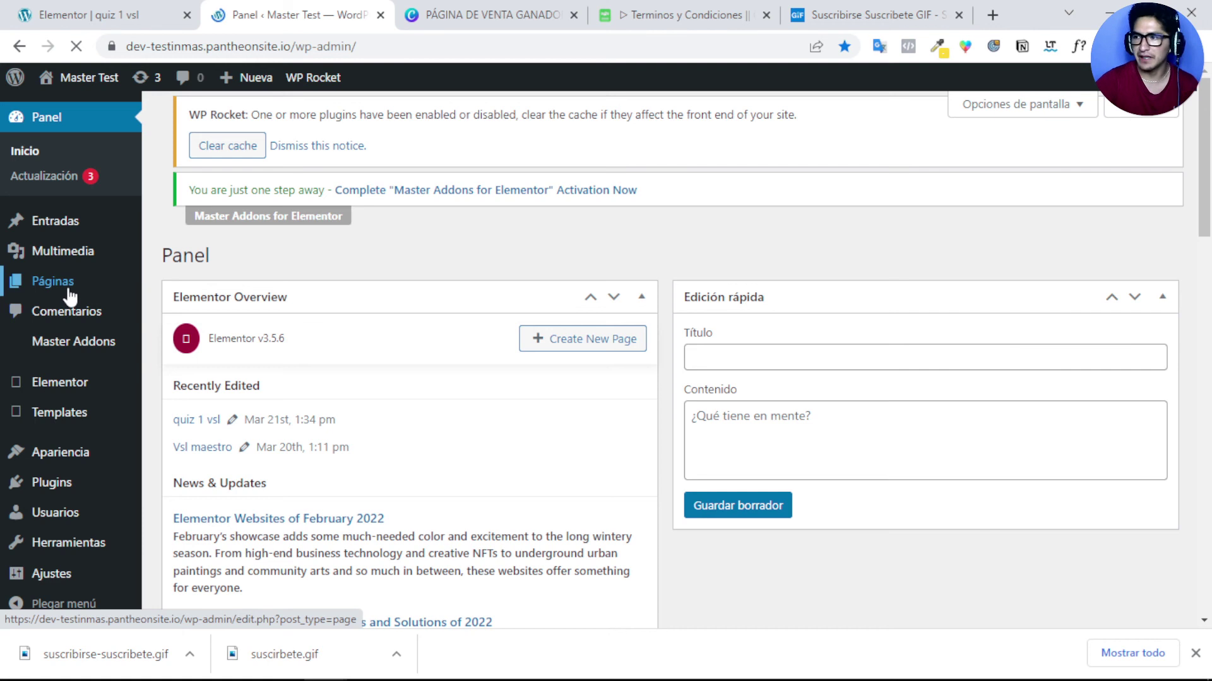
mouse_move(70, 296)
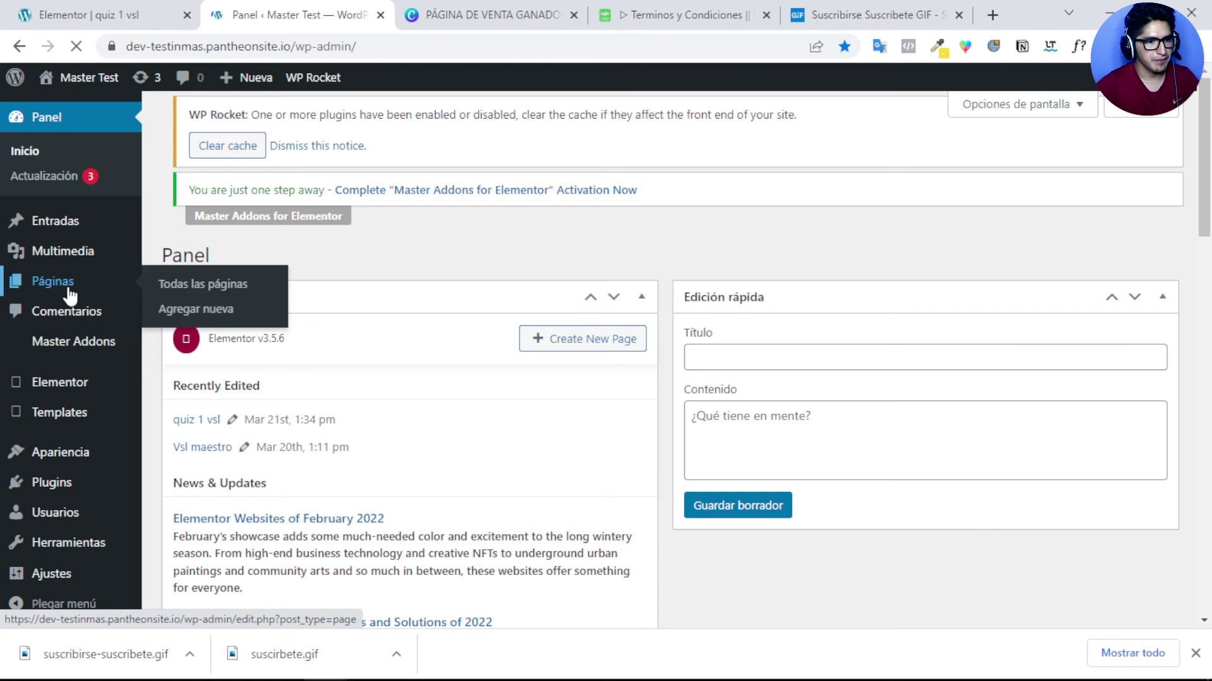
click(71, 296)
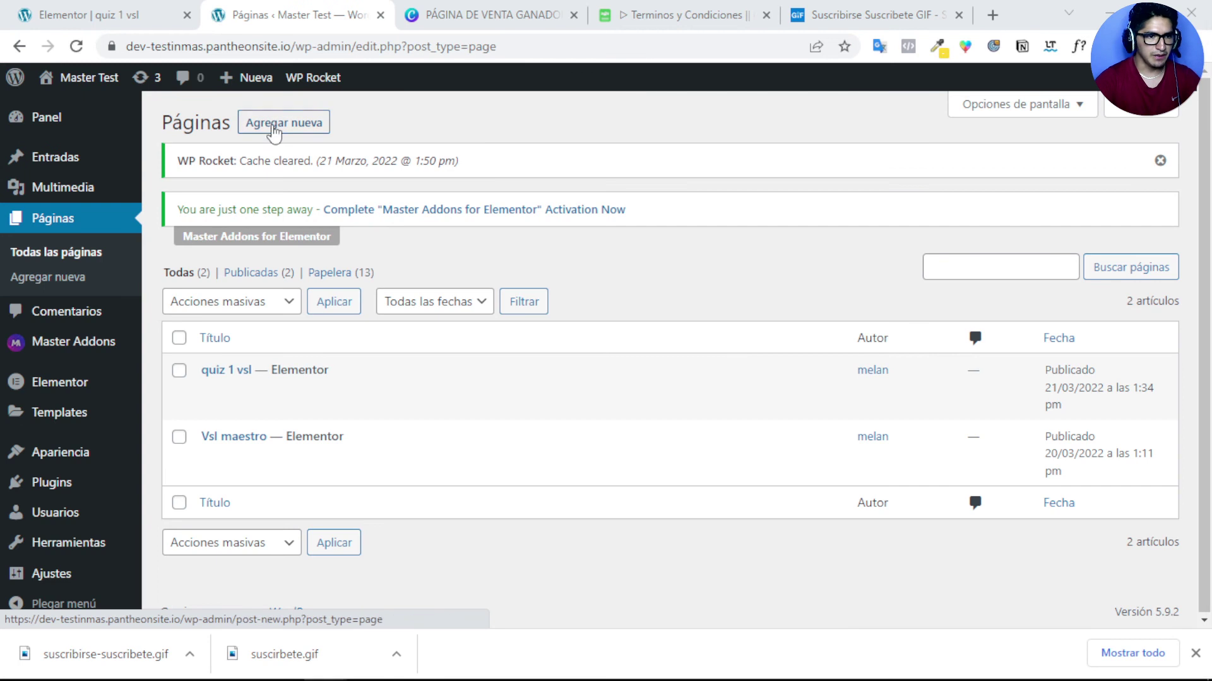
click(275, 130)
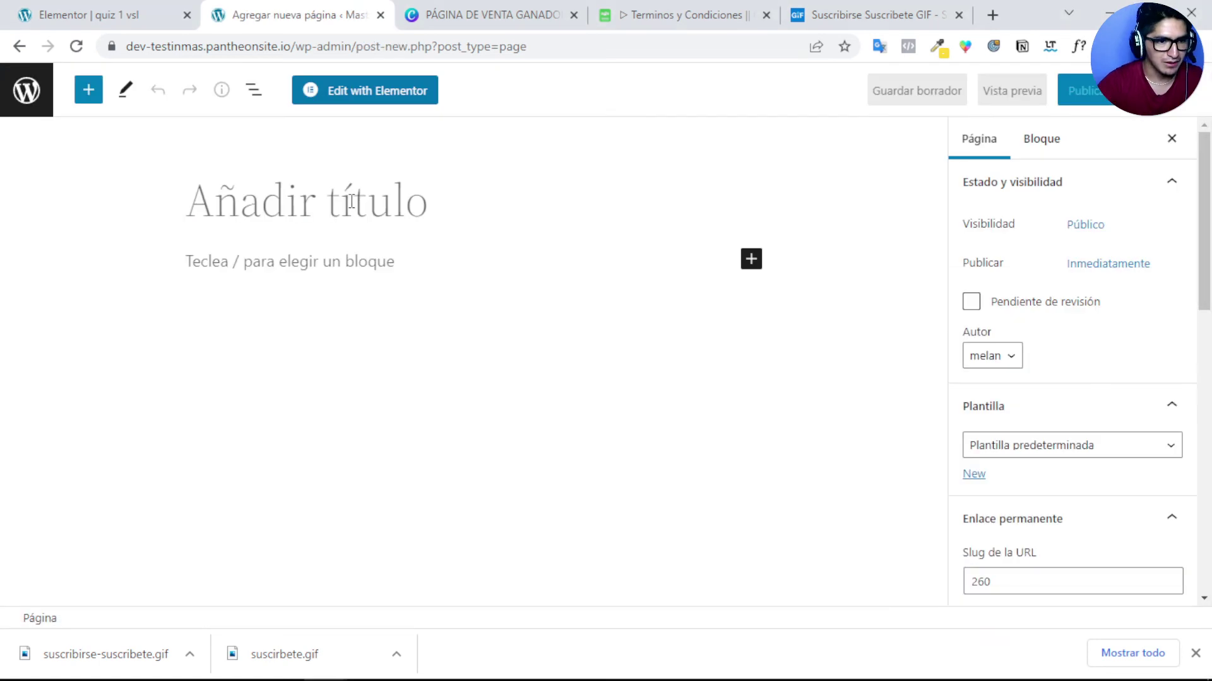
Step: Title the new page "terminios y condiciones" and set its template to Elementor Canvas
text(ter)
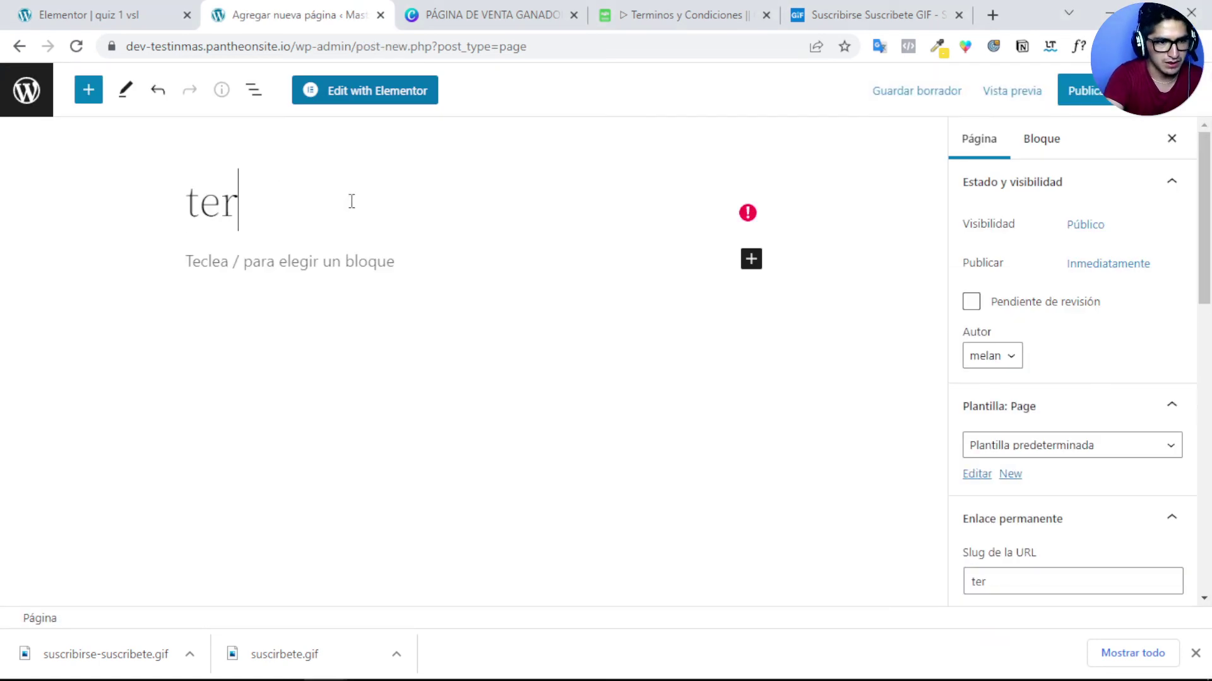
text(minios y condiciones)
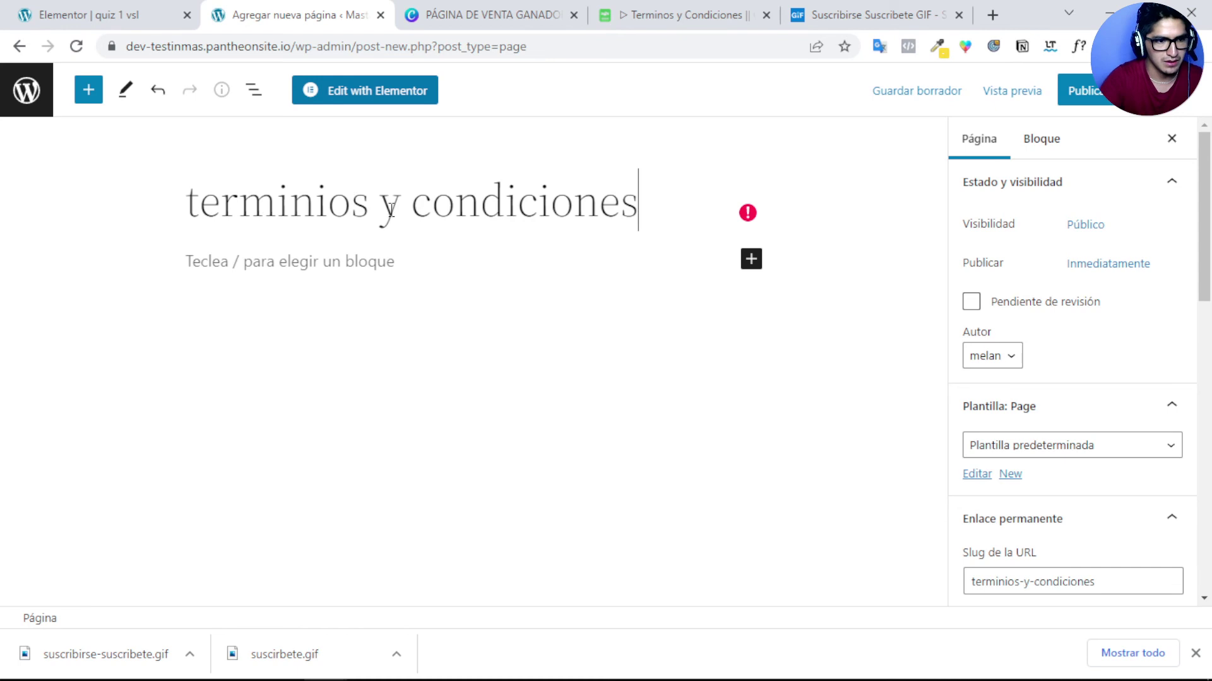
click(1046, 449)
click(1038, 485)
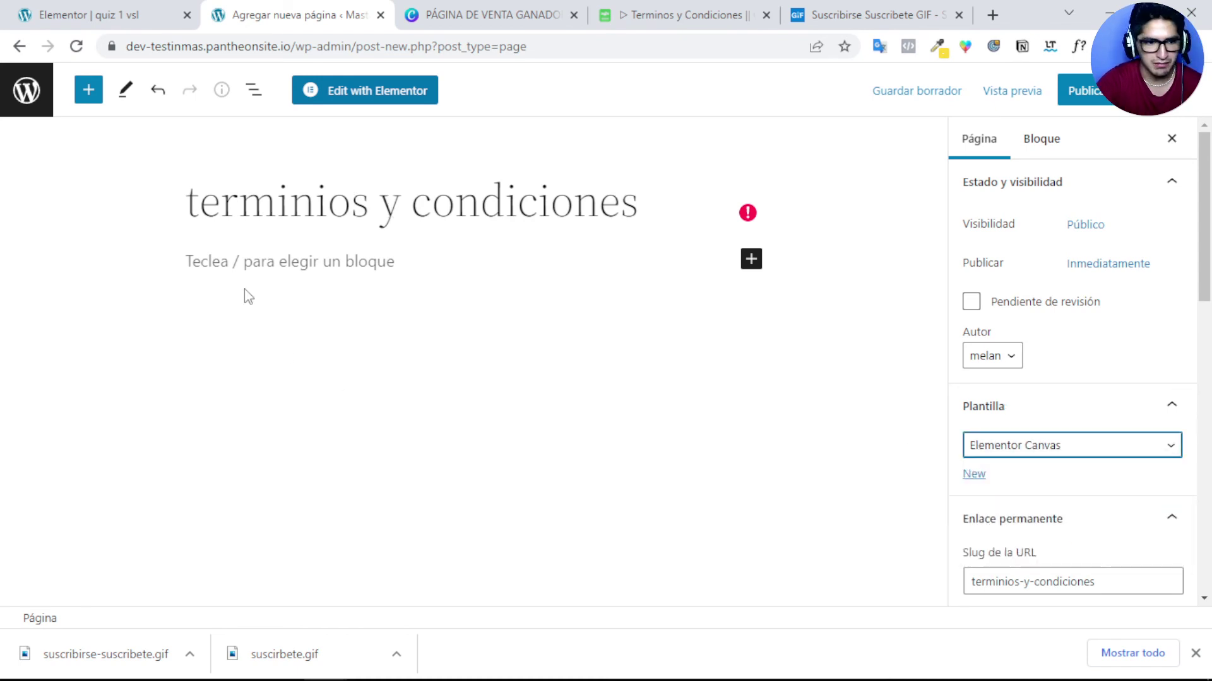
Step: Publish the "terminios y condiciones" page and open it for editing with Elementor
click(240, 265)
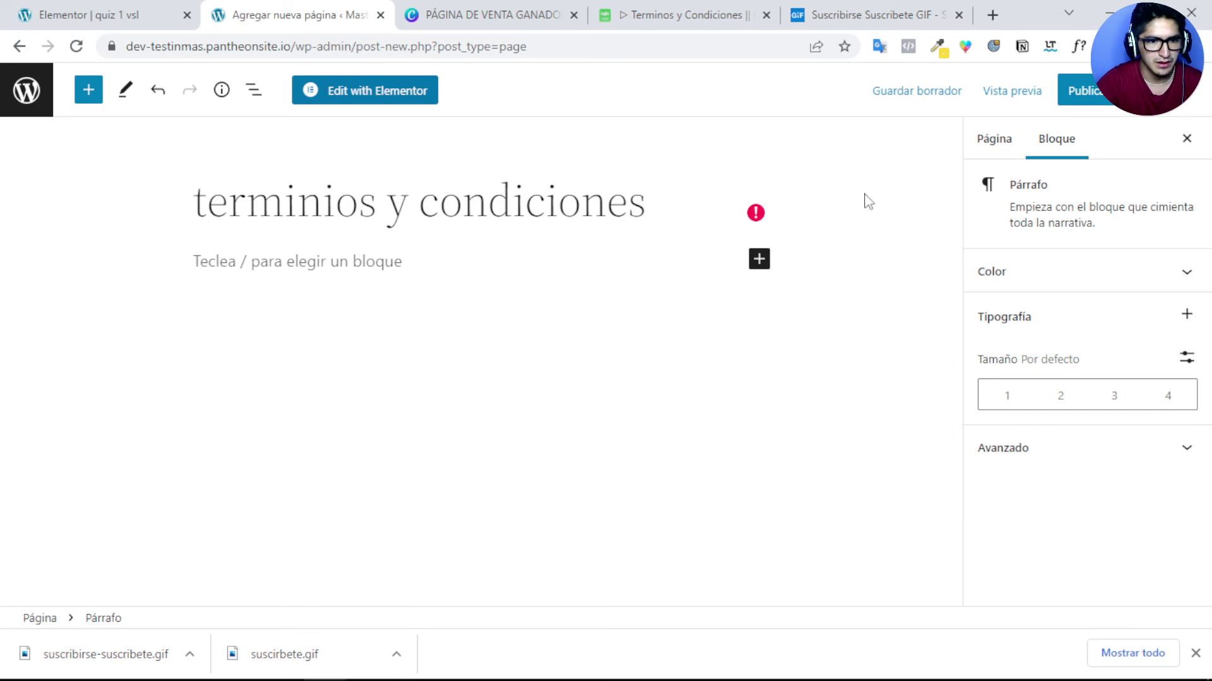
click(1096, 95)
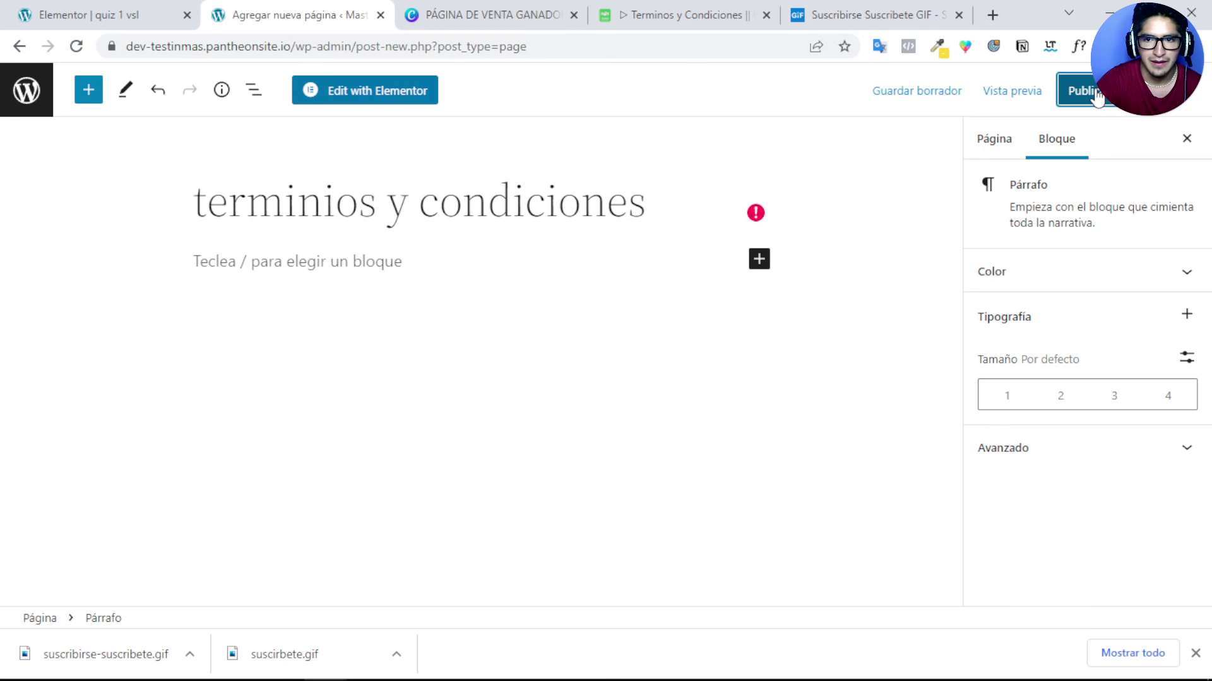
click(1029, 95)
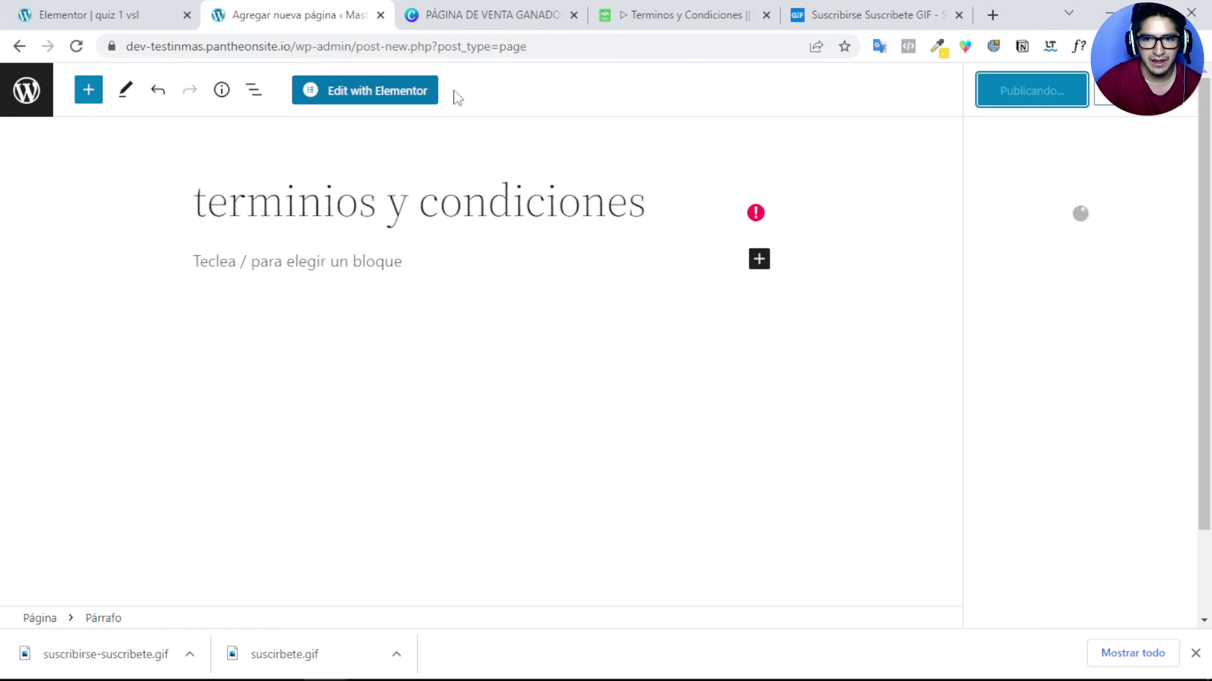
click(346, 89)
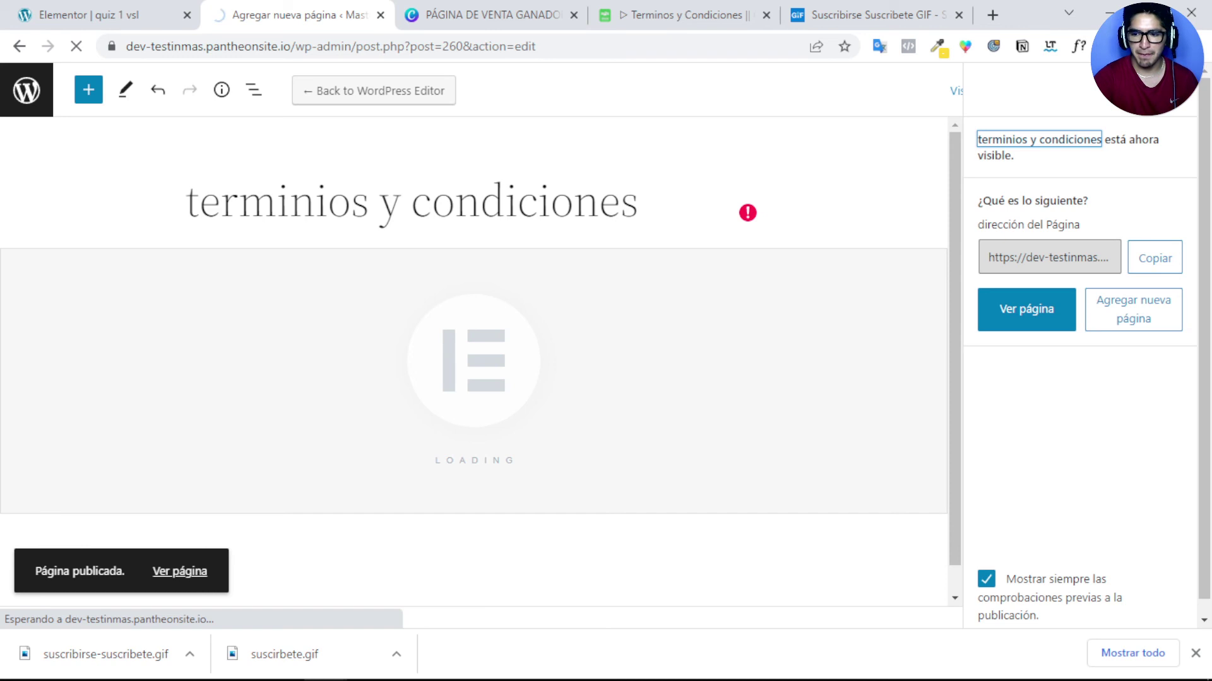
Step: Add a single-column section with a Heading widget and replace its placeholder title with the copied terms and conditions text
click(732, 213)
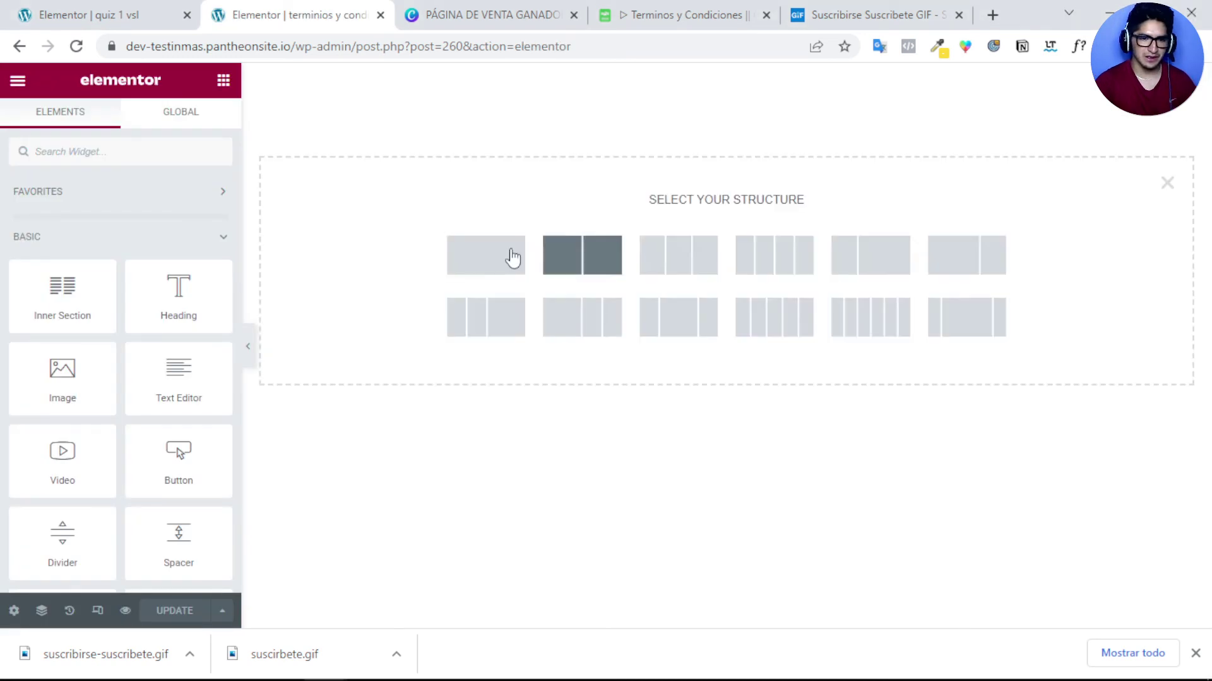
click(478, 259)
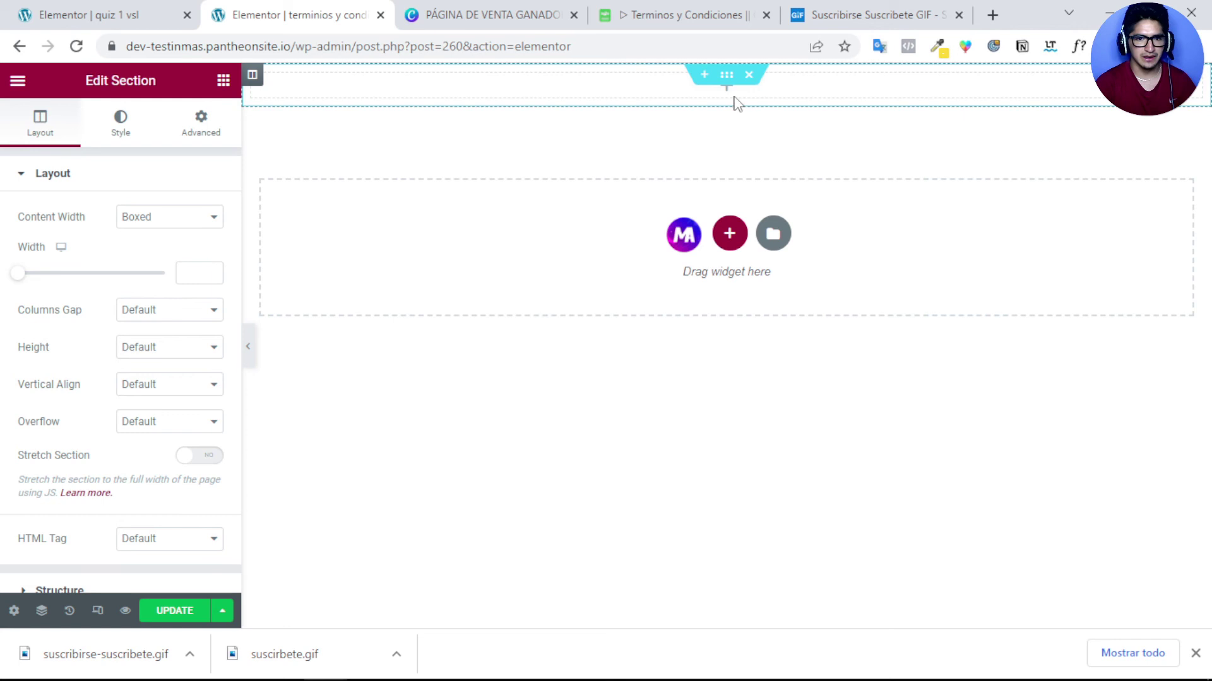
drag(178, 296, 583, 92)
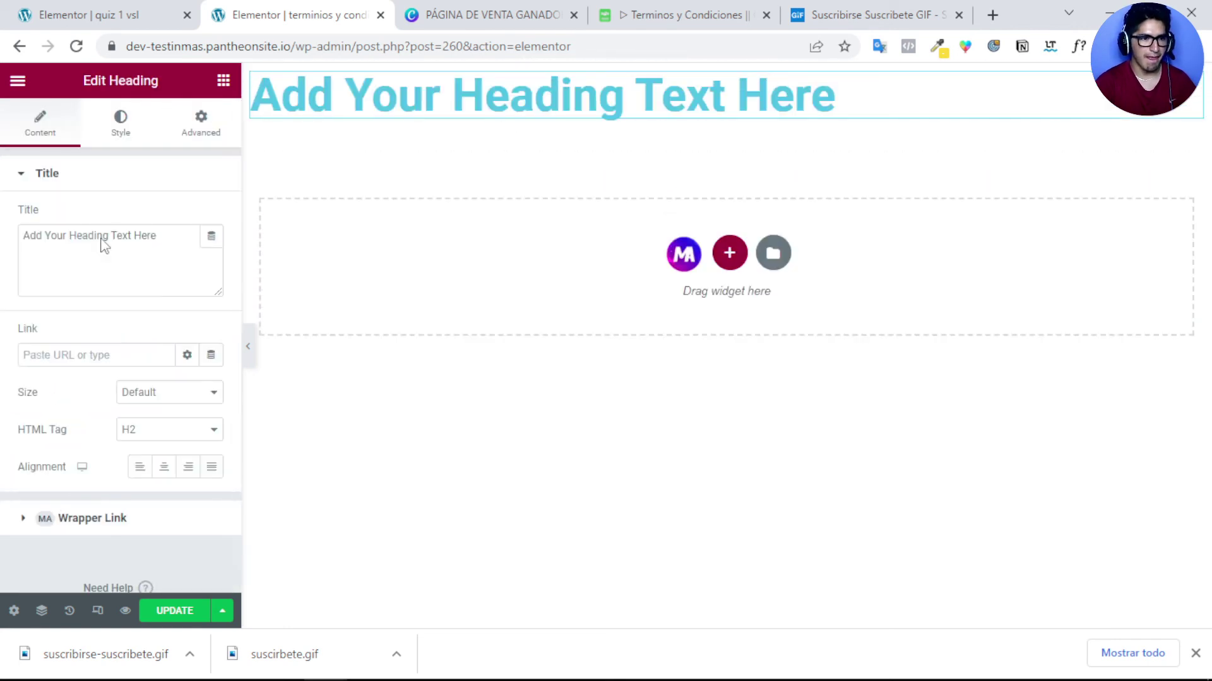
triple_click(125, 235)
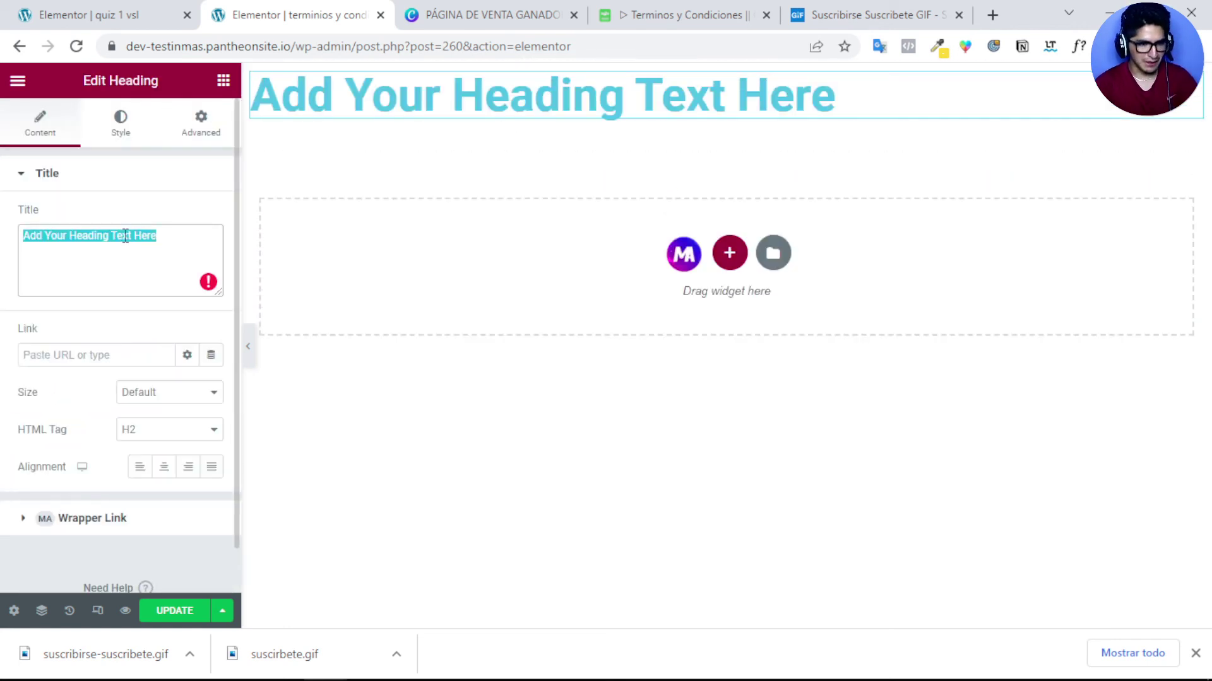
key(ctrl+v)
Step: Set the terms heading's text color to #000000
click(123, 129)
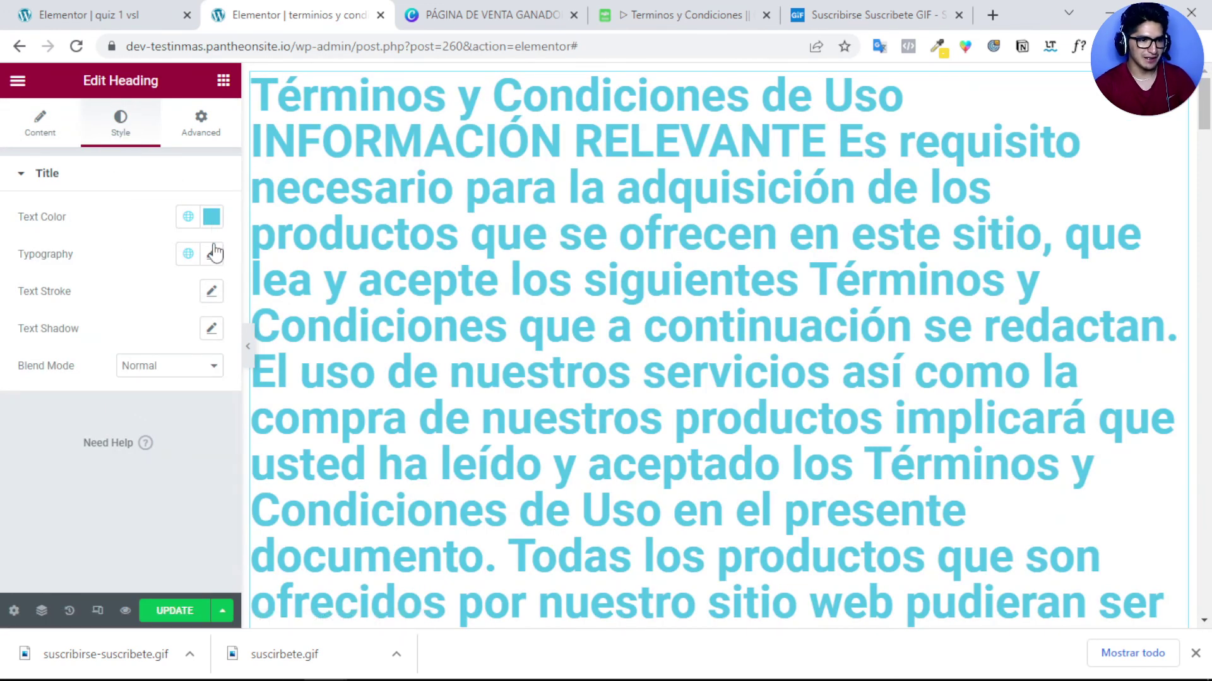
click(212, 217)
text(#000000)
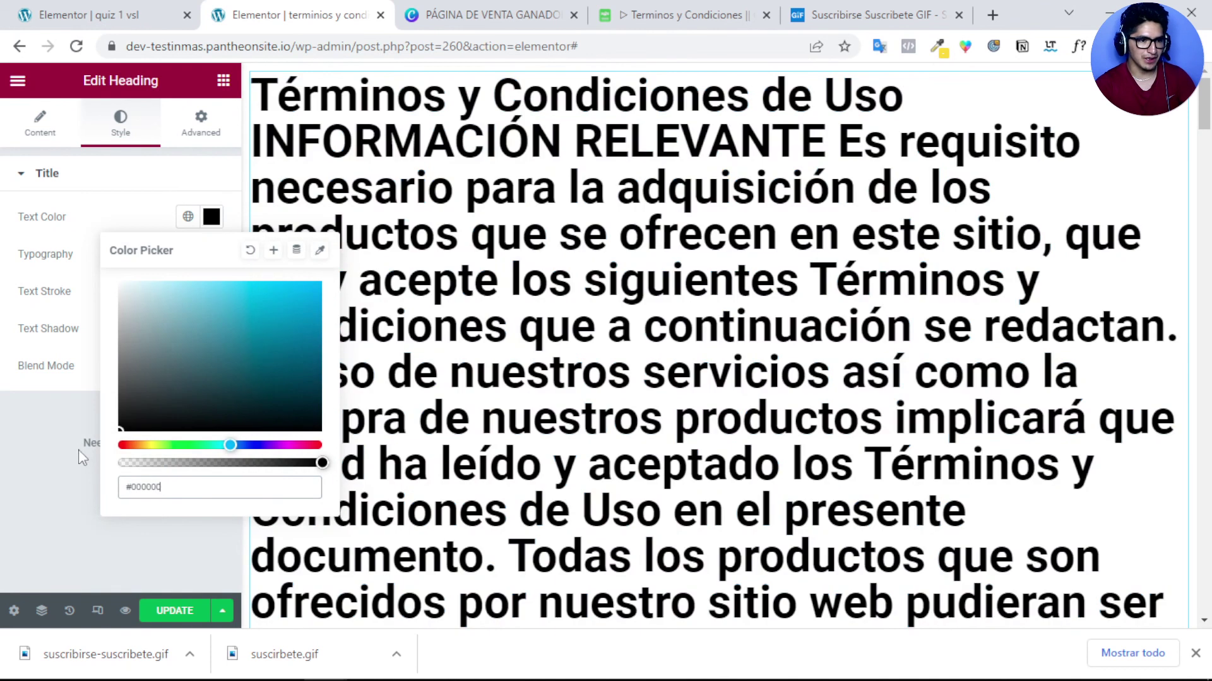
click(131, 220)
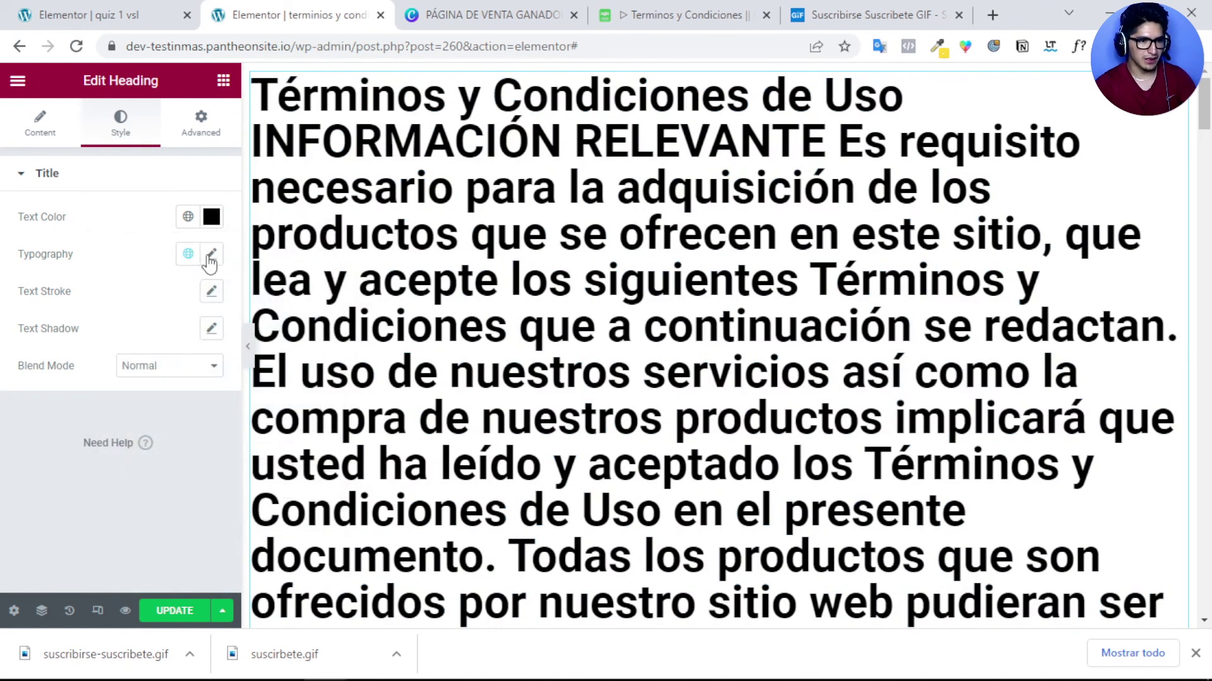
Step: Set the terms heading's font size to 14 px and update the page
click(211, 255)
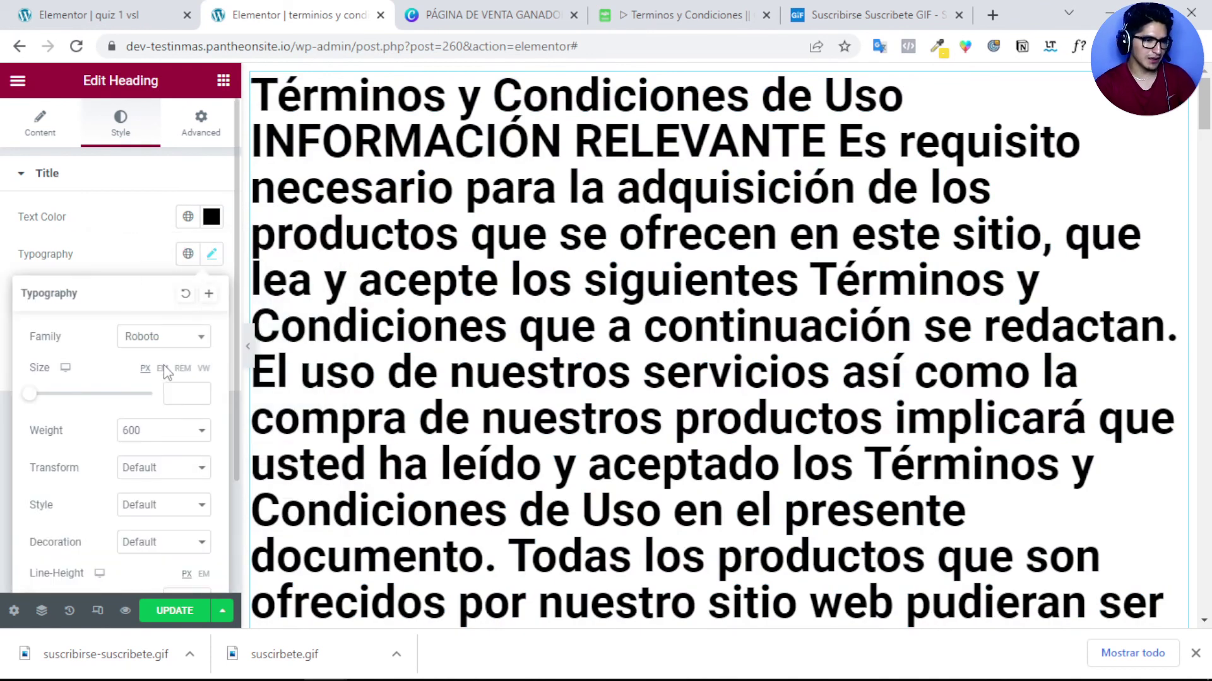
click(181, 390)
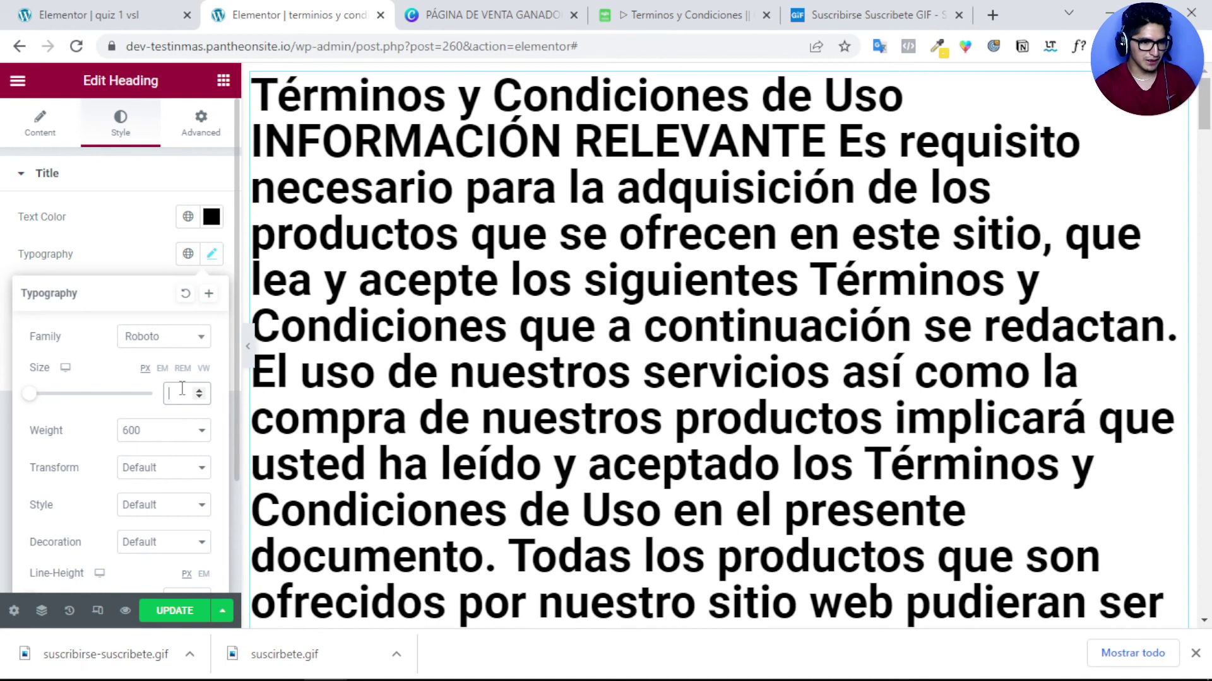
text(14)
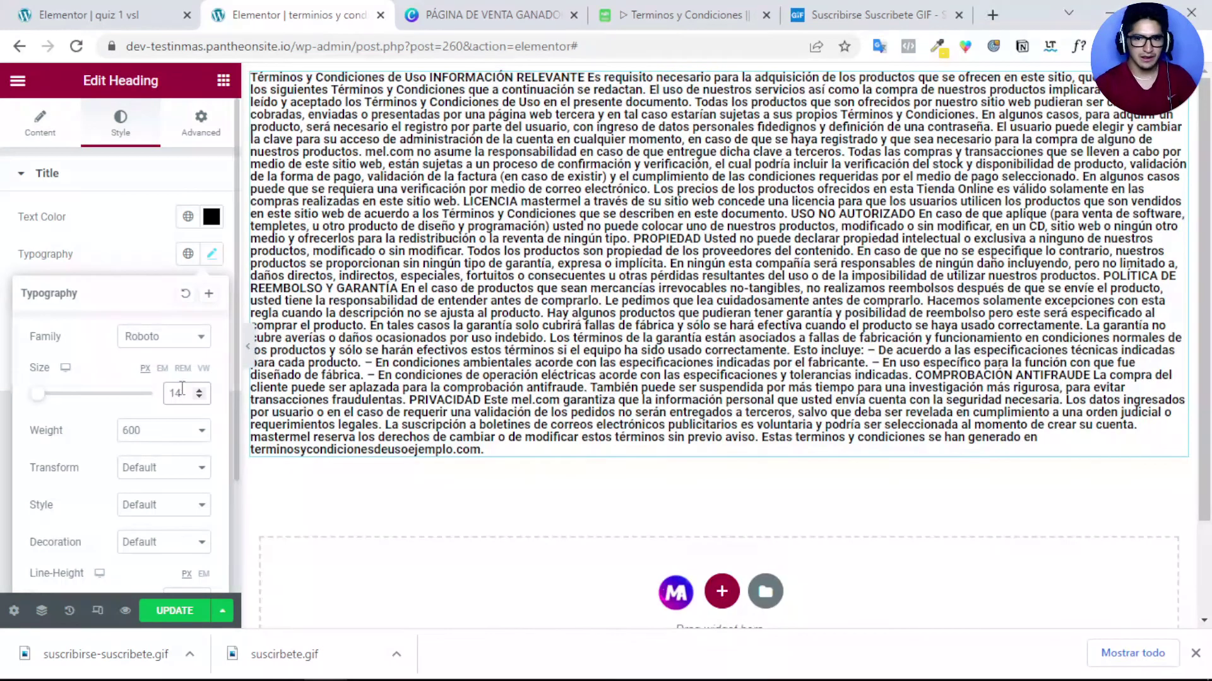
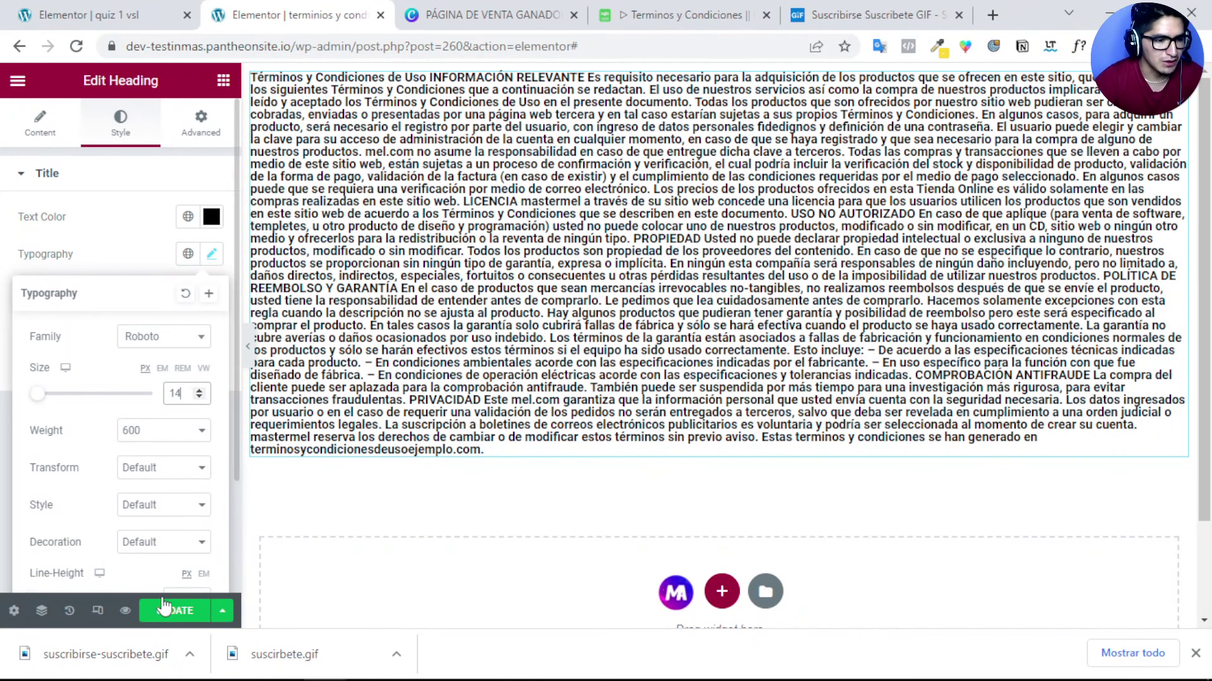
click(171, 621)
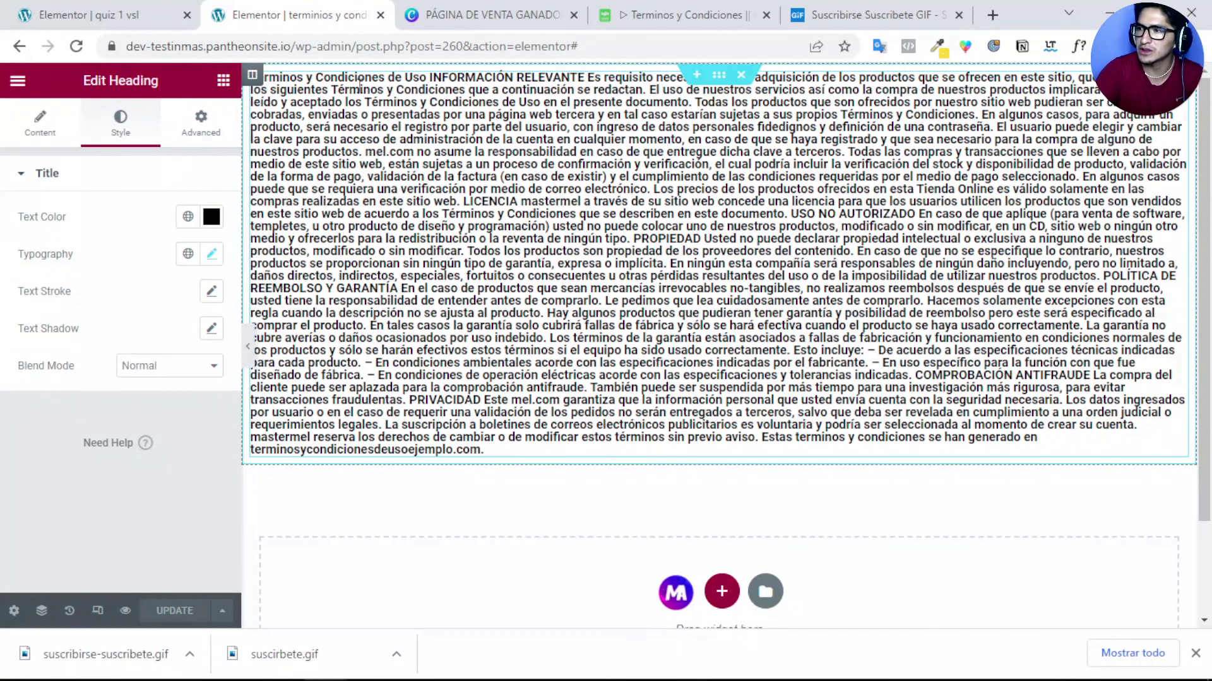
Step: Try to replace the heading's text directly on the canvas with the copied terms to keep their paragraph breaks
drag(280, 89, 896, 423)
key(ctrl+v)
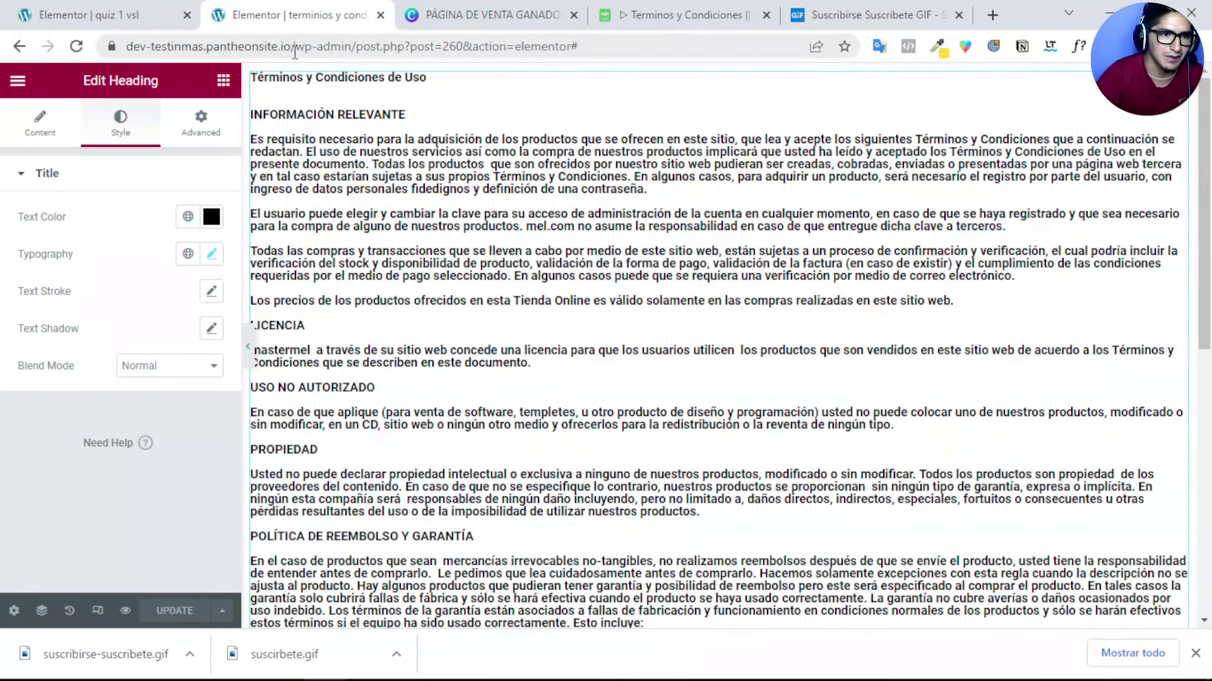
Step: Leave the editor for the site's home page at dev-testinmas.pantheonsite.io
drag(294, 47, 619, 50)
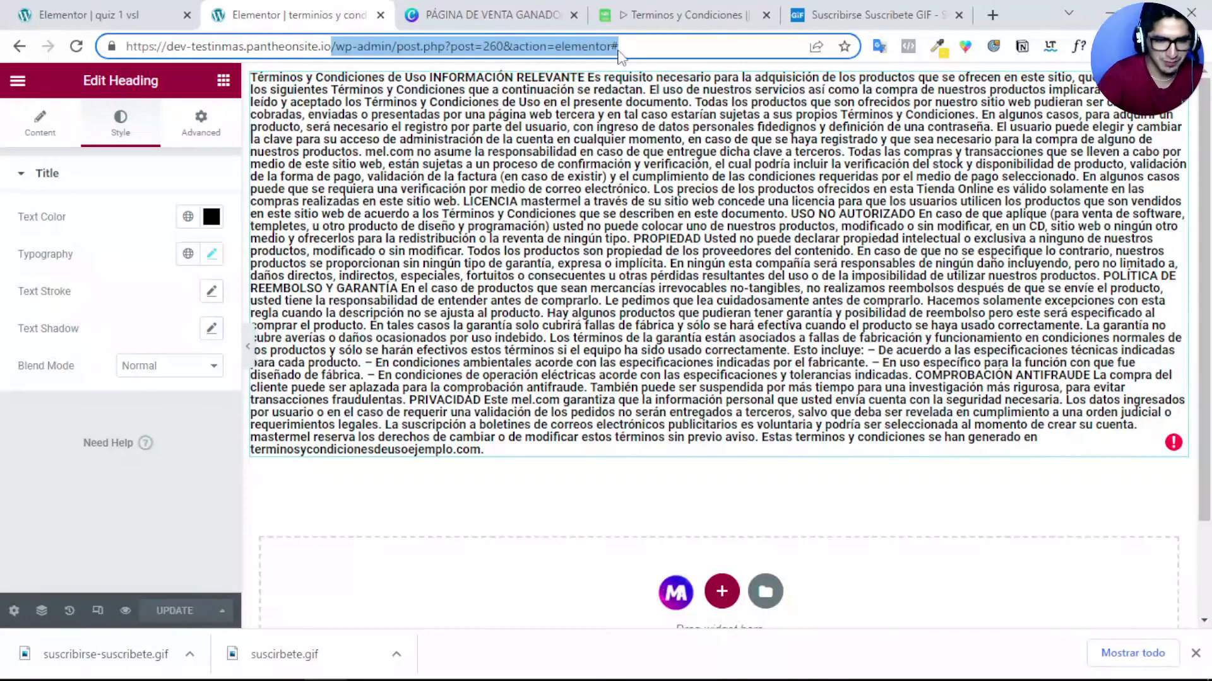
key(BackSpace)
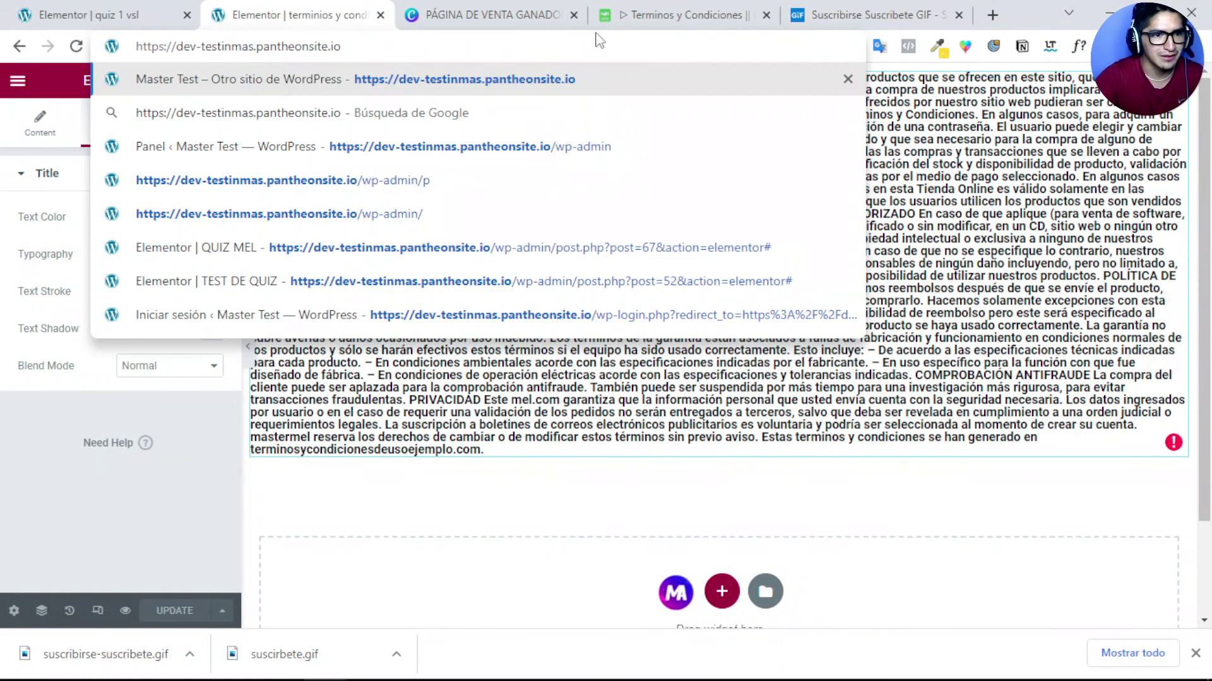
key(Return)
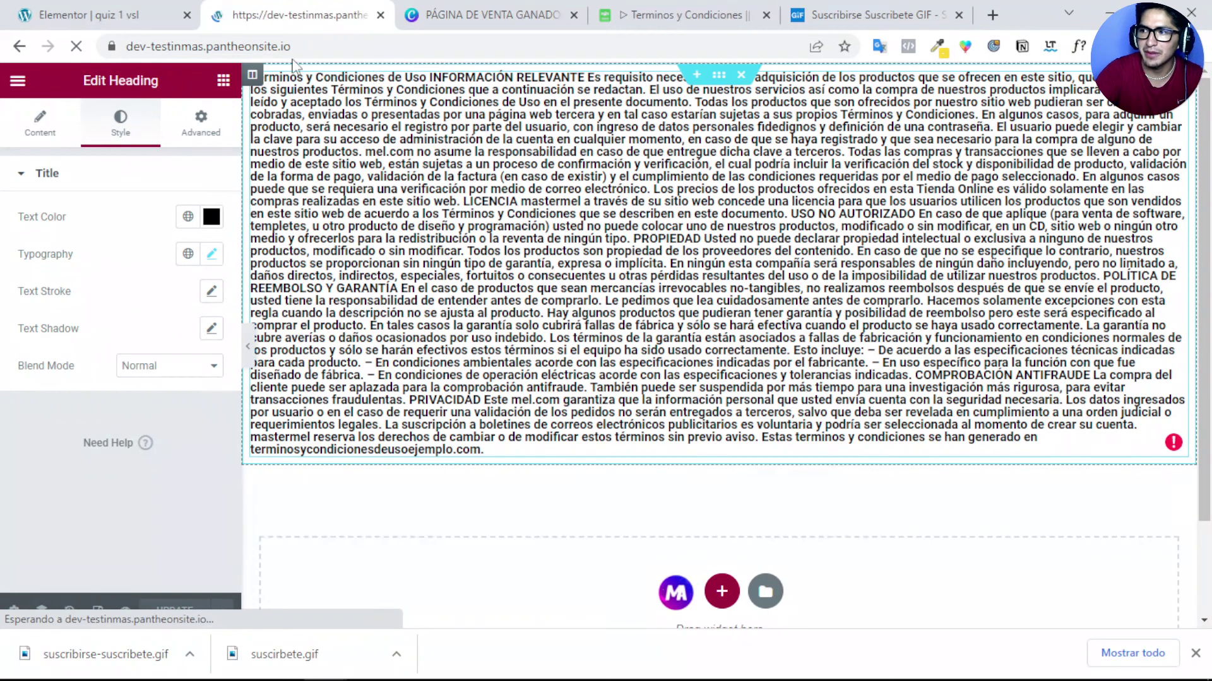
Step: Try to load the site's home page address in an incognito window, and close that window
click(111, 51)
key(ctrl+c)
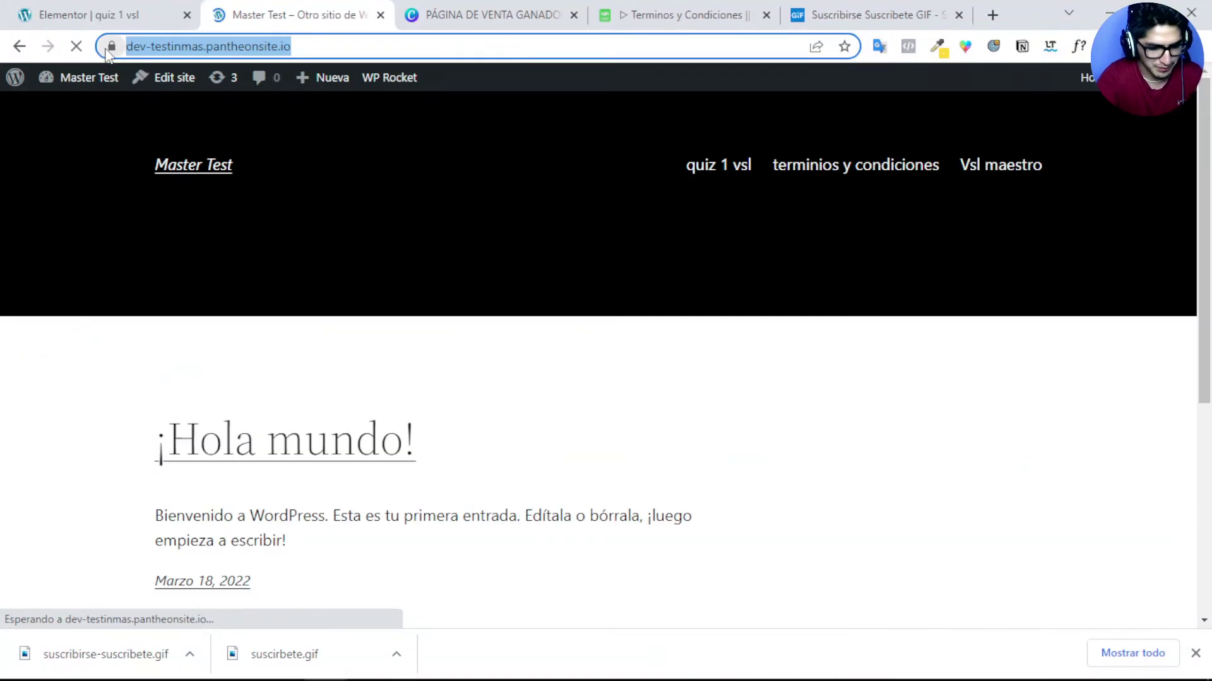
key(ctrl+shift+n)
key(ctrl+v)
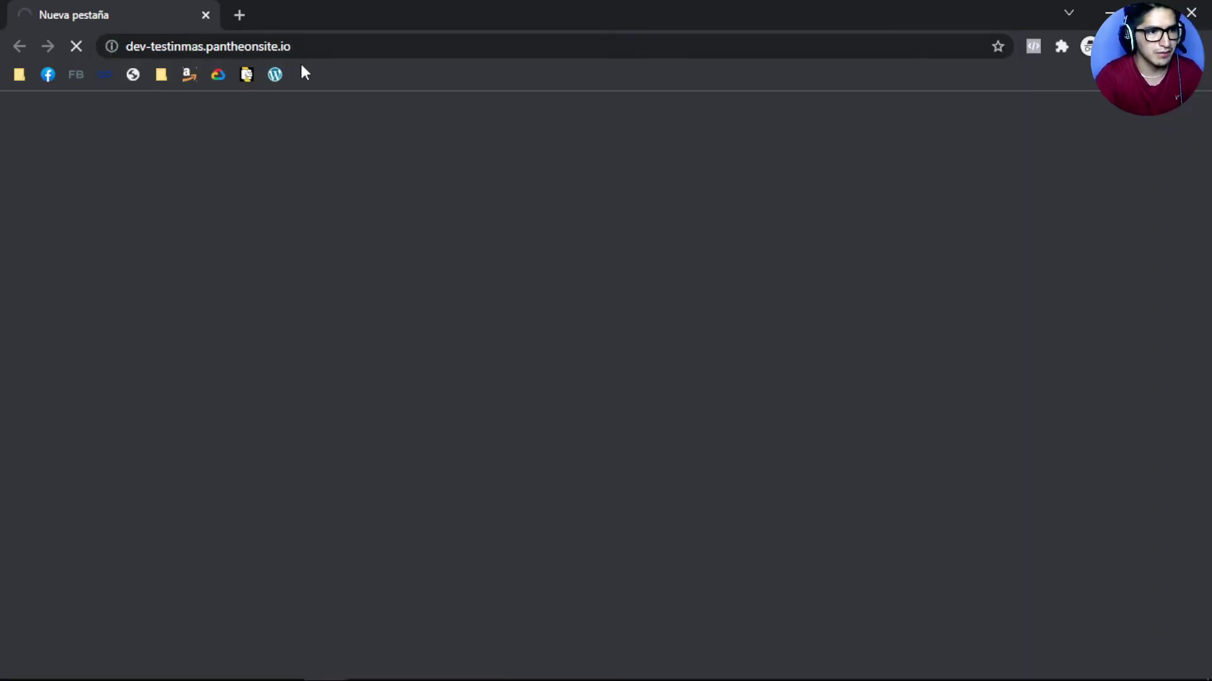
click(548, 48)
key(ctrl+v)
key(Return)
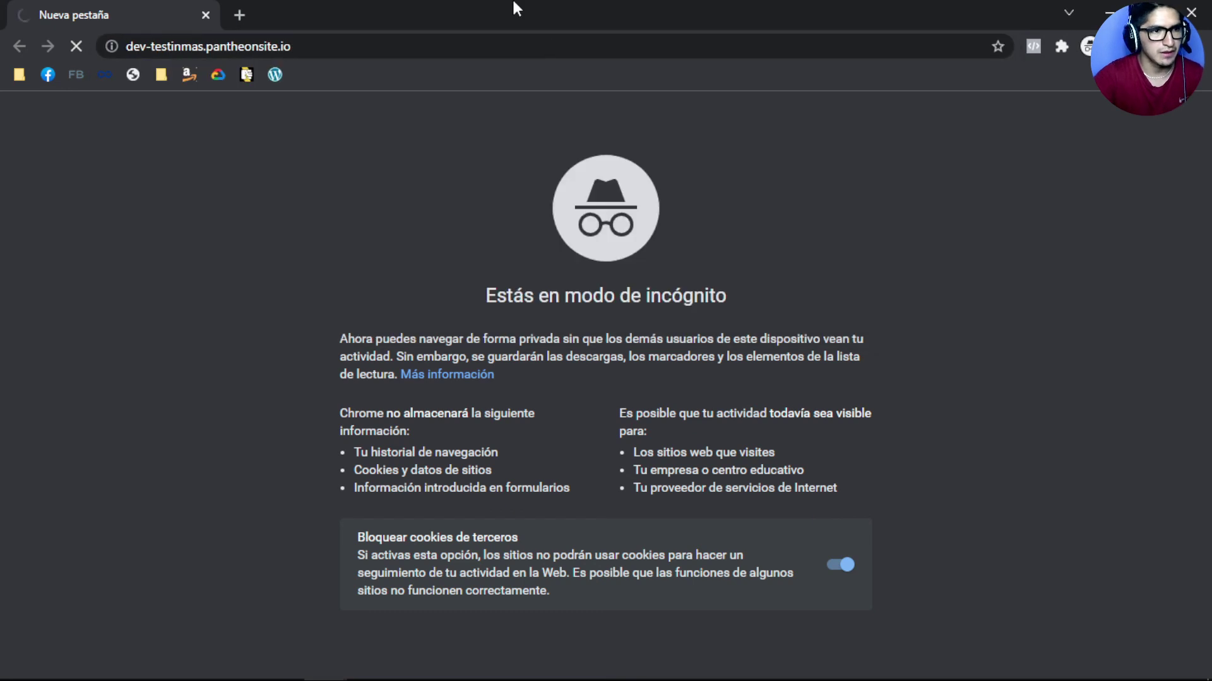
key(alt+Left)
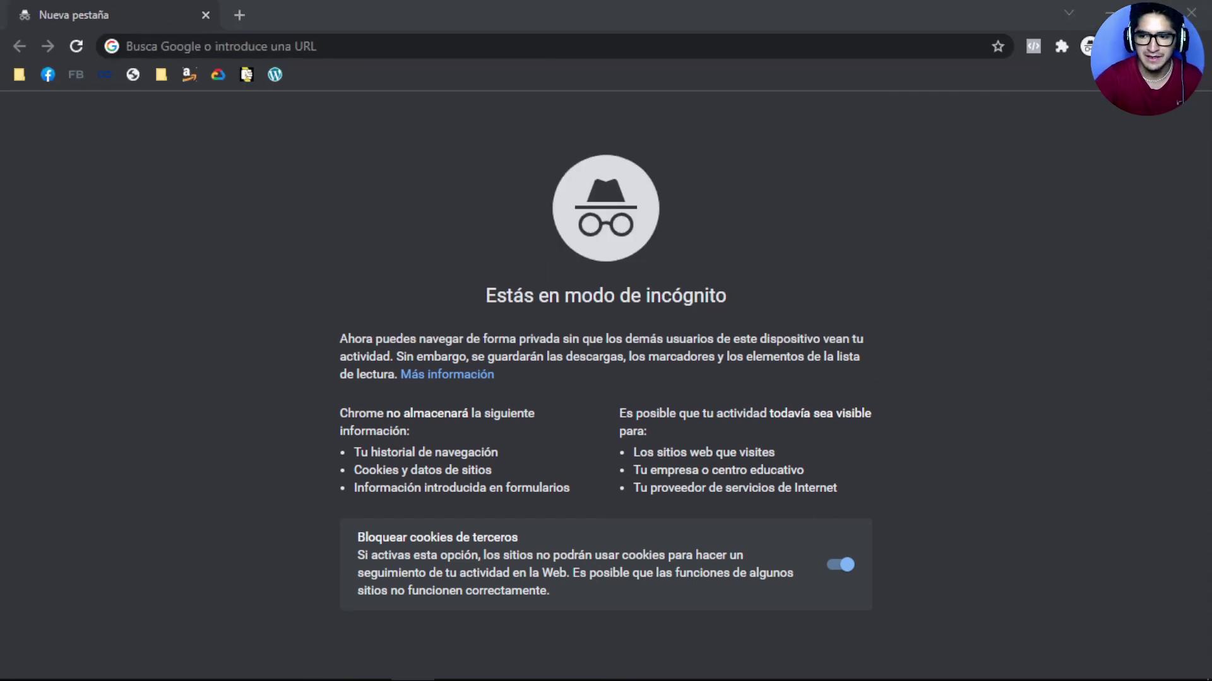
click(1190, 13)
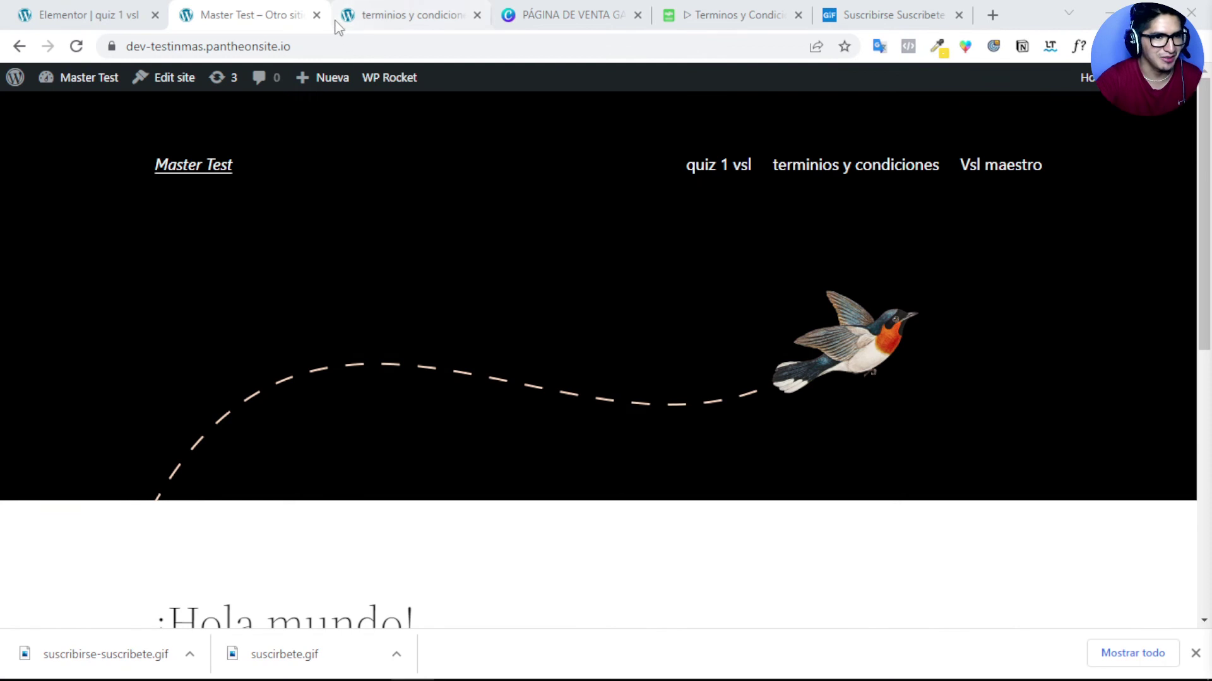
Step: View the published terms and conditions page and copy its full web address
click(382, 11)
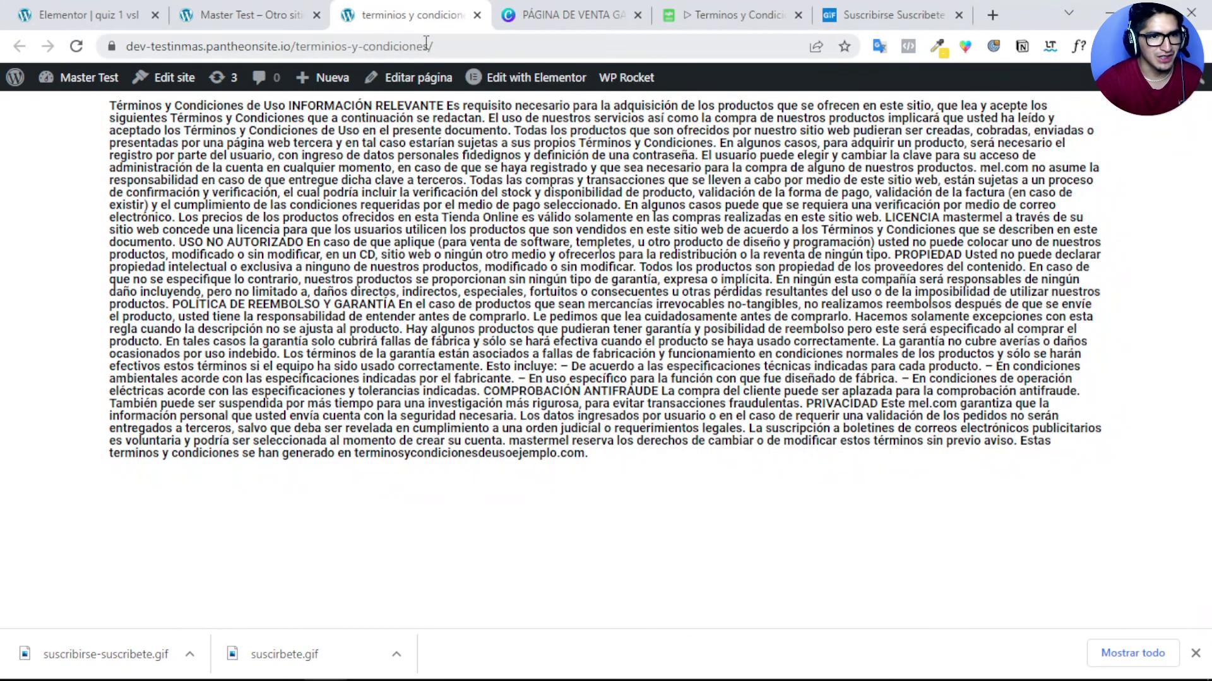
drag(458, 46, 206, 46)
drag(123, 71, 127, 48)
right_click(237, 50)
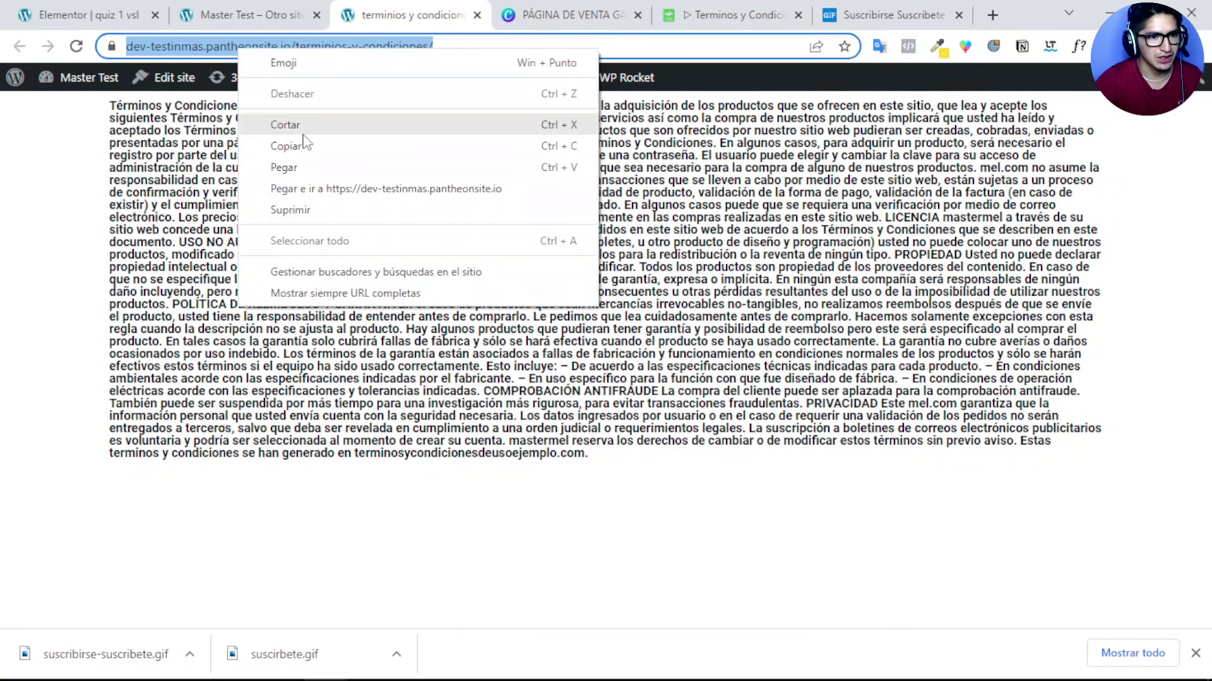
click(292, 152)
Step: Return to the "quiz 1 vsl" page in Elementor and link the "Politicas de privacidad" footer heading to the copied terms page address
click(246, 15)
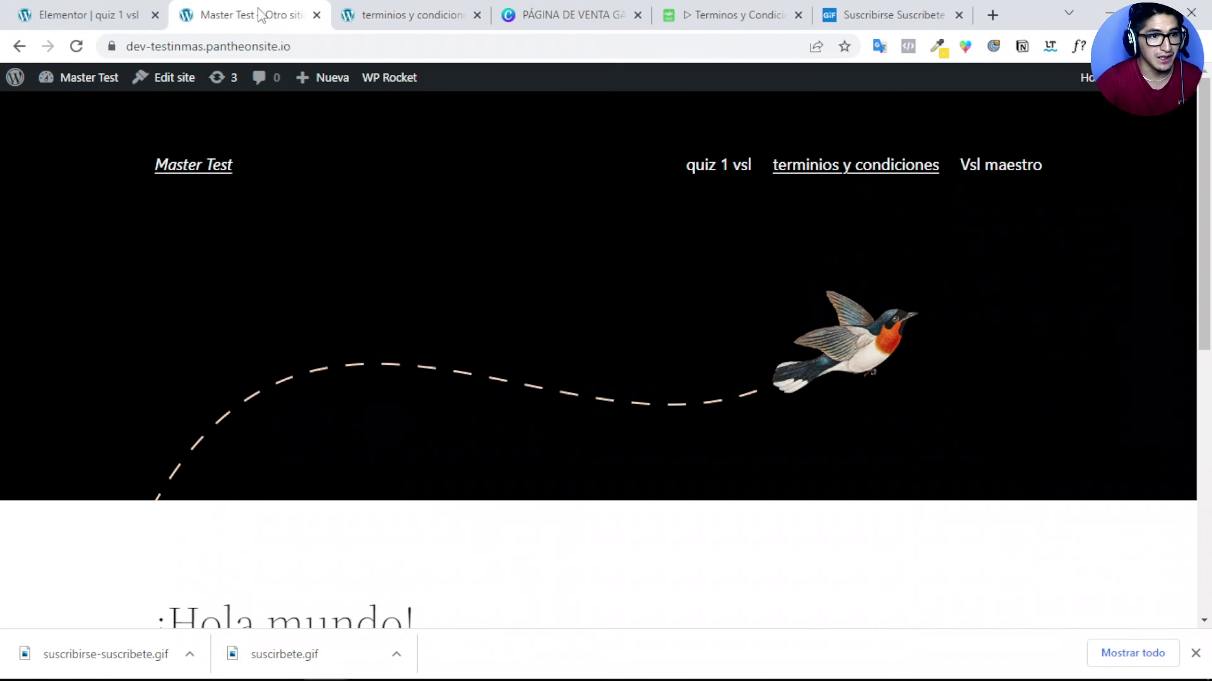
click(63, 14)
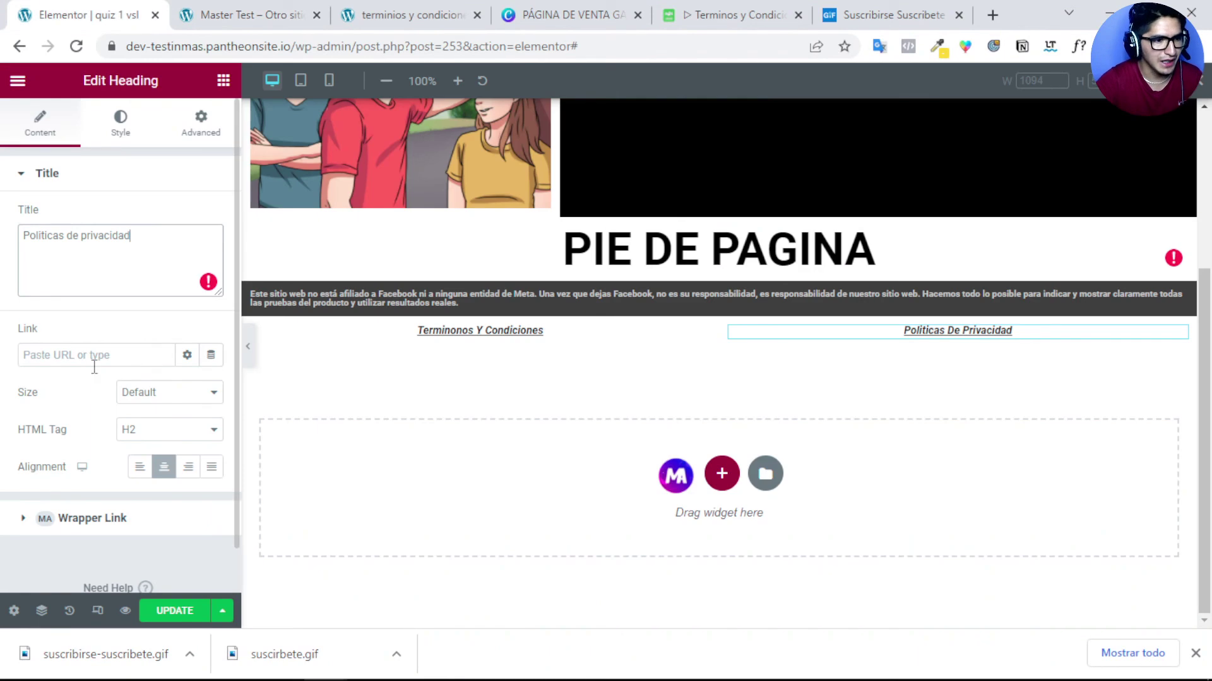
click(49, 355)
key(ctrl+v)
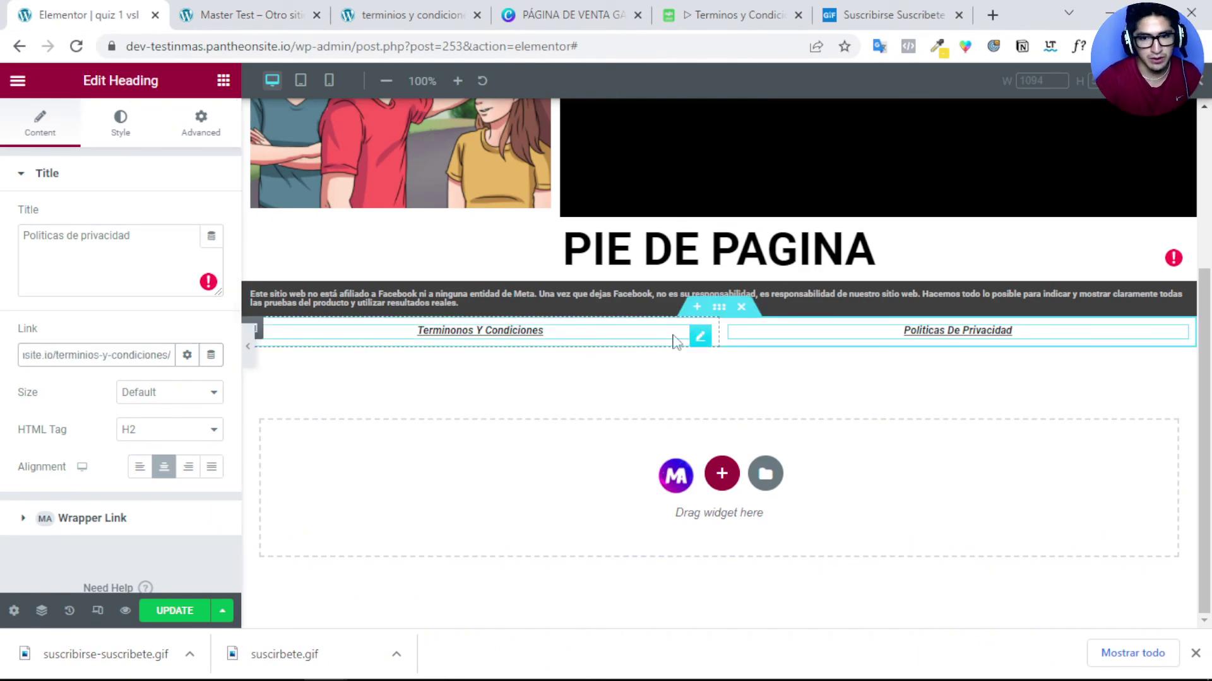
Step: Link the "Terminonos y condiciones" footer heading to the copied terms page address
click(120, 122)
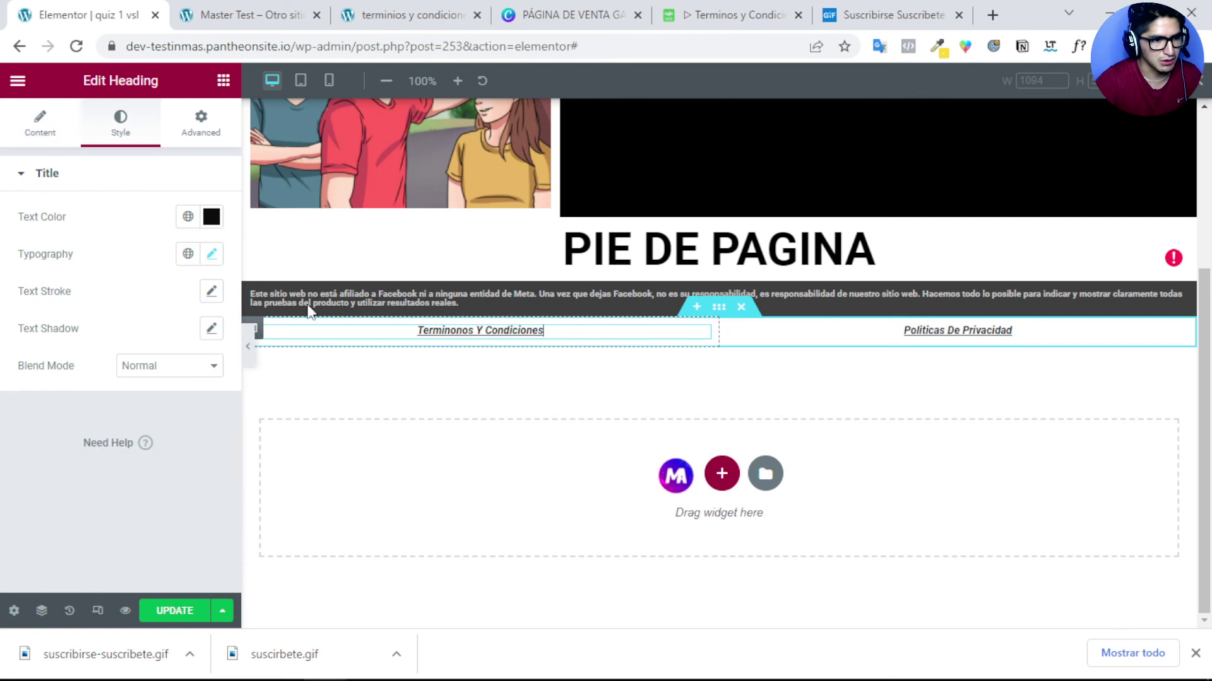
click(66, 126)
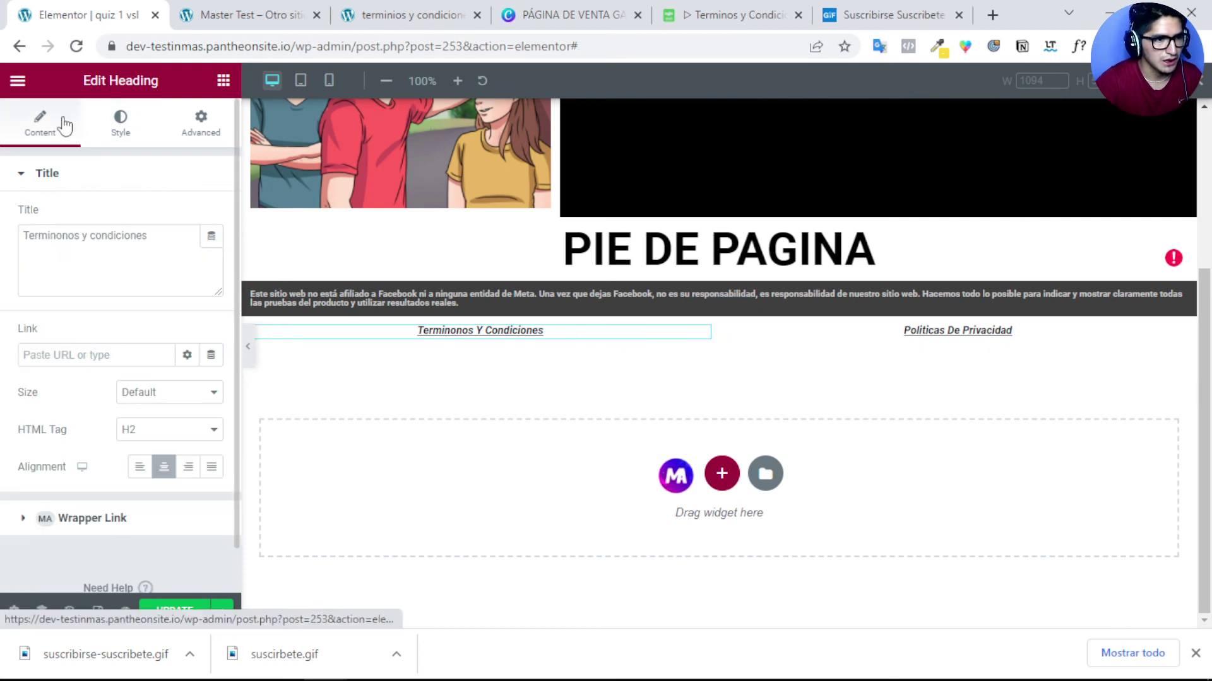
click(48, 361)
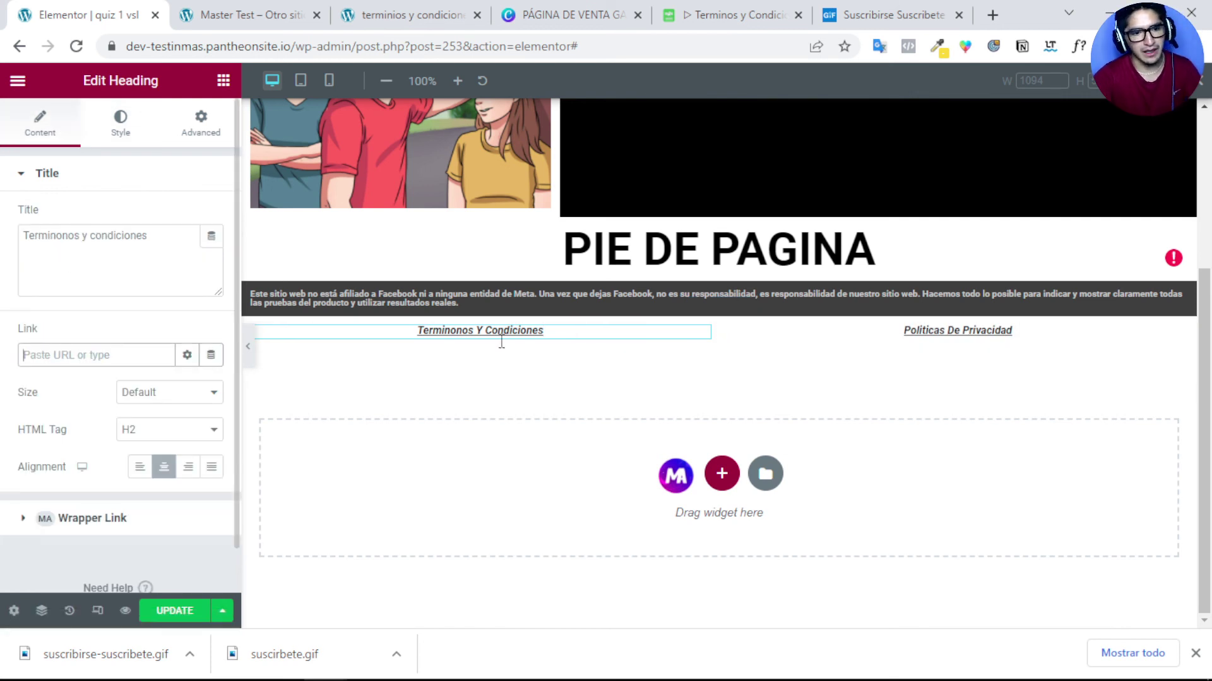
key(ctrl+v)
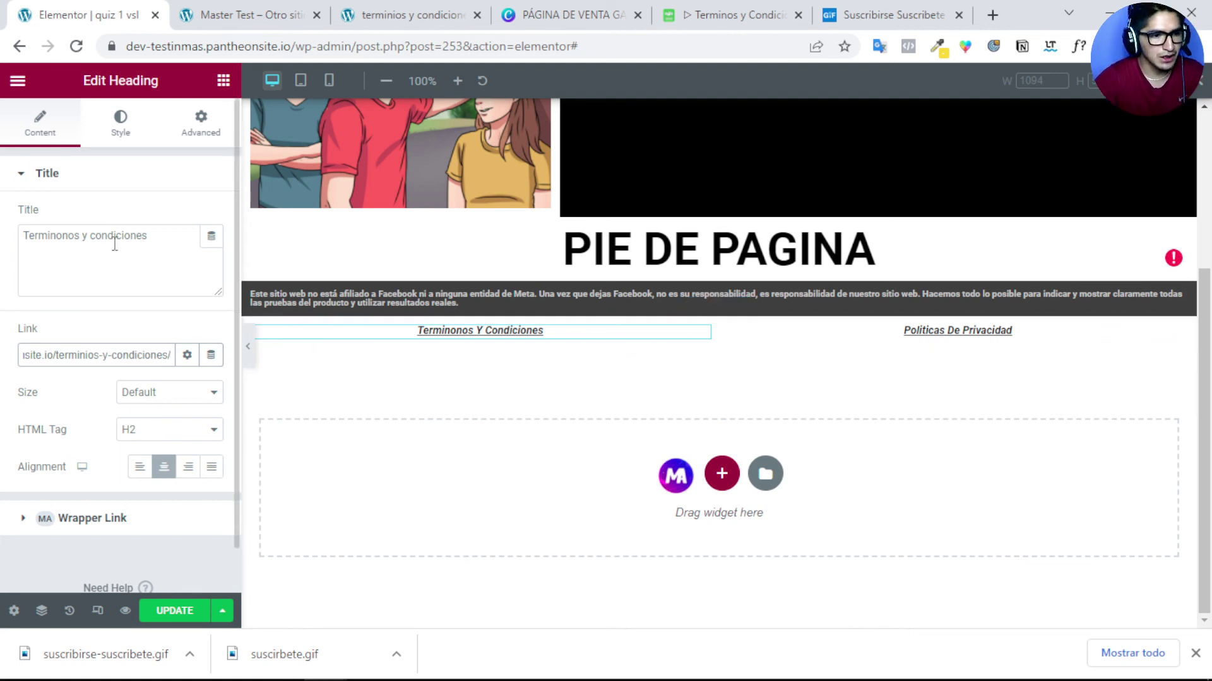
scroll(726, 307, up, 4)
scroll(725, 307, down, 3)
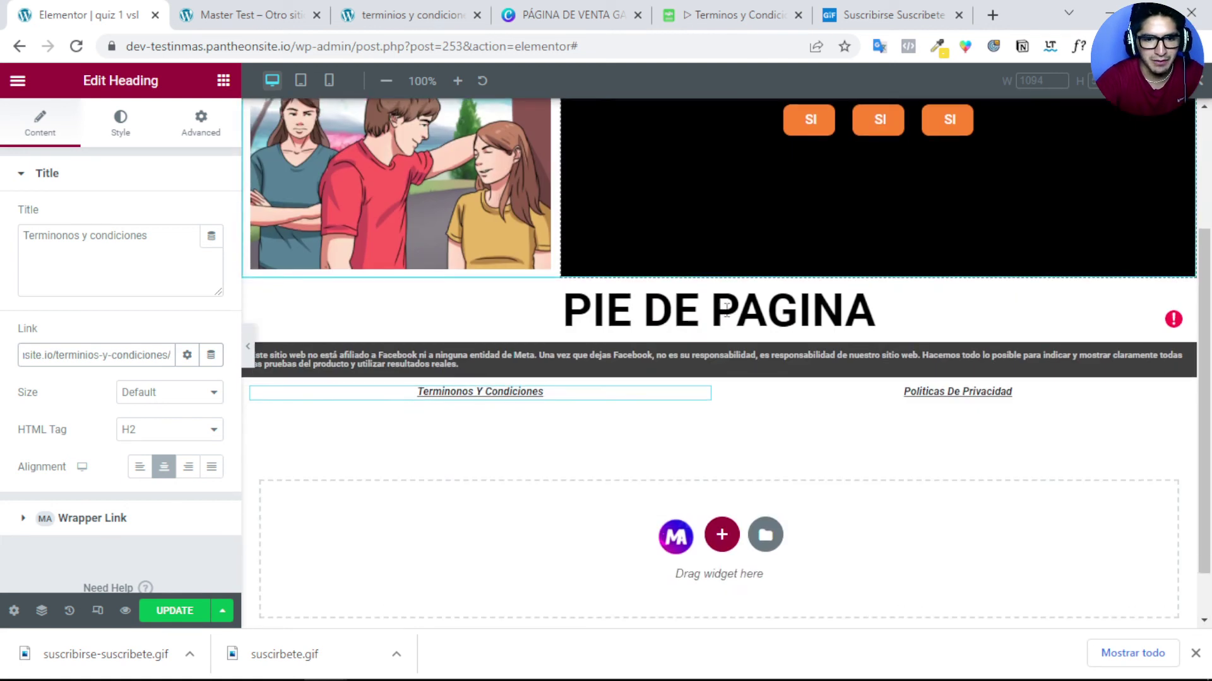
Step: Delete the "PIE DE PAGINA" heading section above the footer disclaimer and update the page
scroll(726, 306, up, 3)
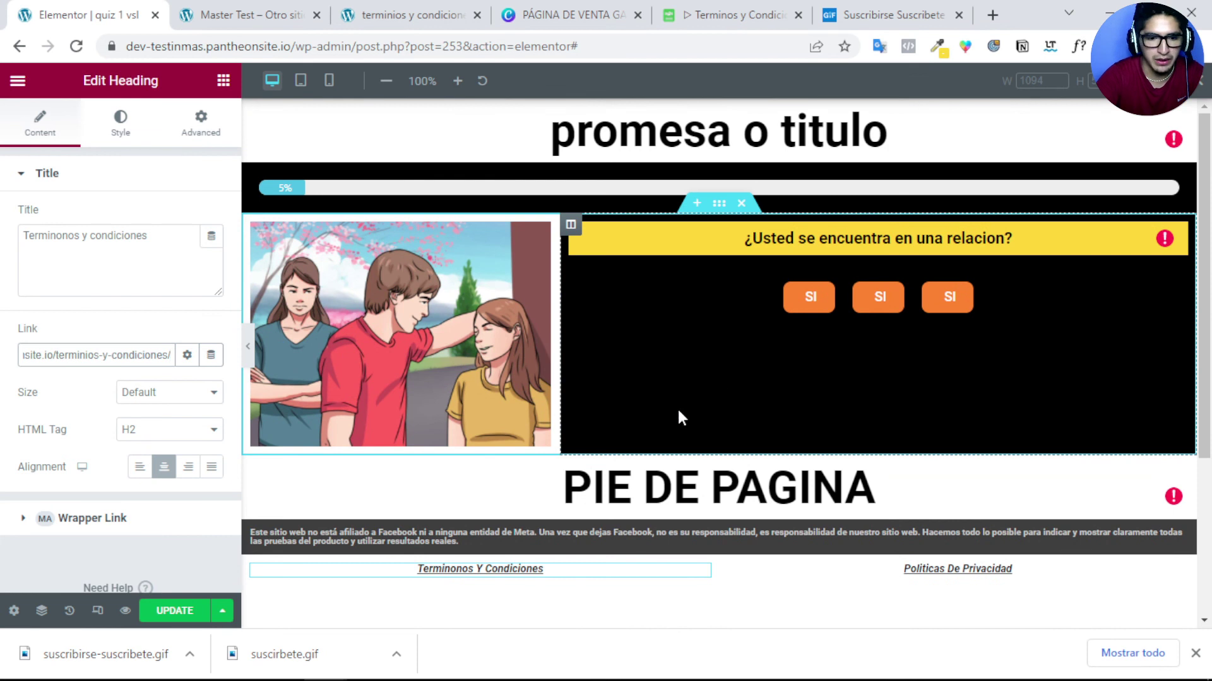
click(741, 446)
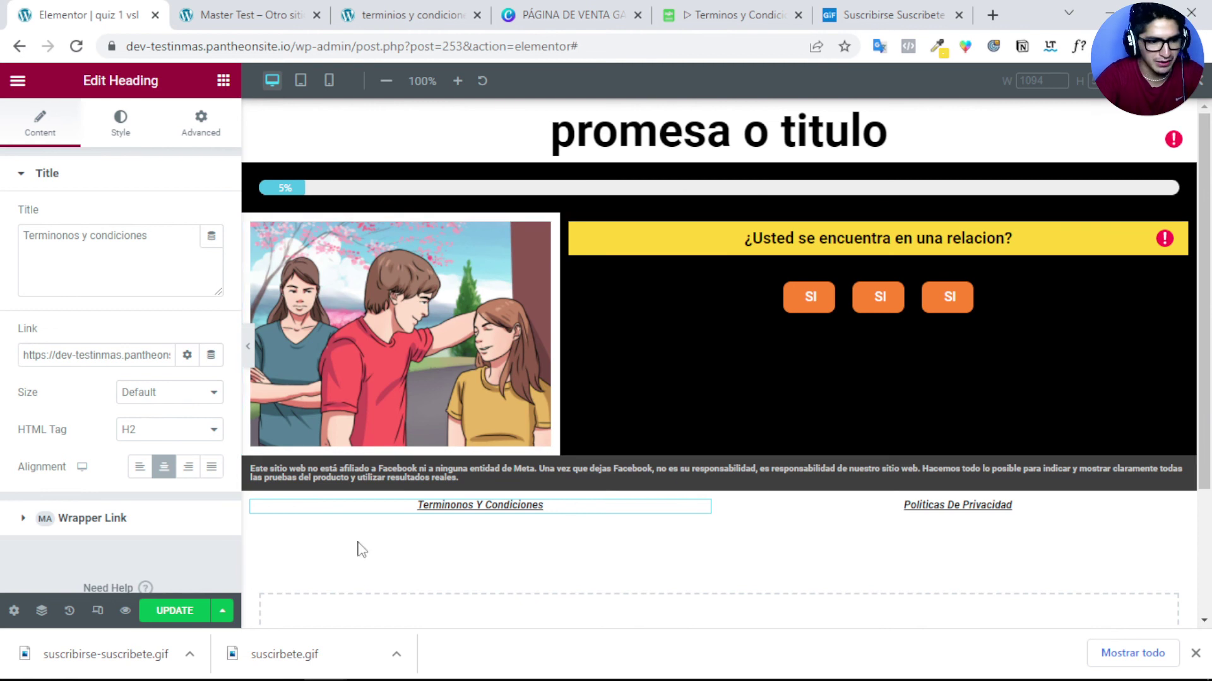
click(165, 612)
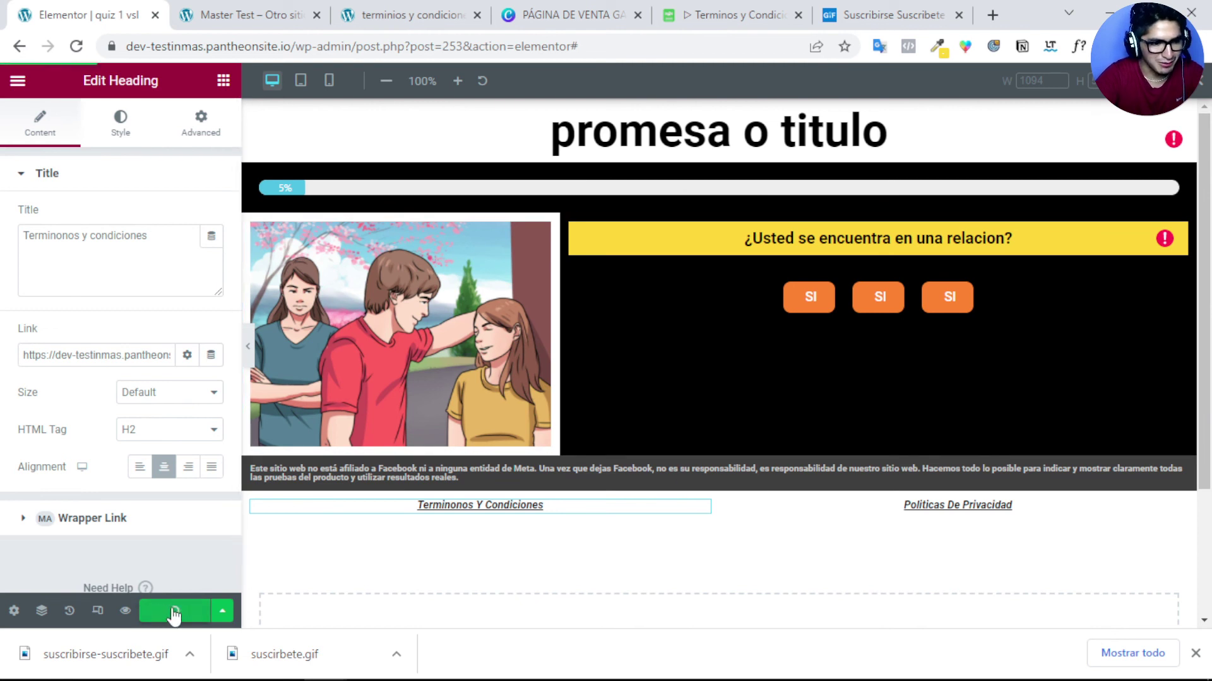
Step: Save the whole page to the template library as "quiz test1 vsl" and close the library
scroll(722, 447, down, 3)
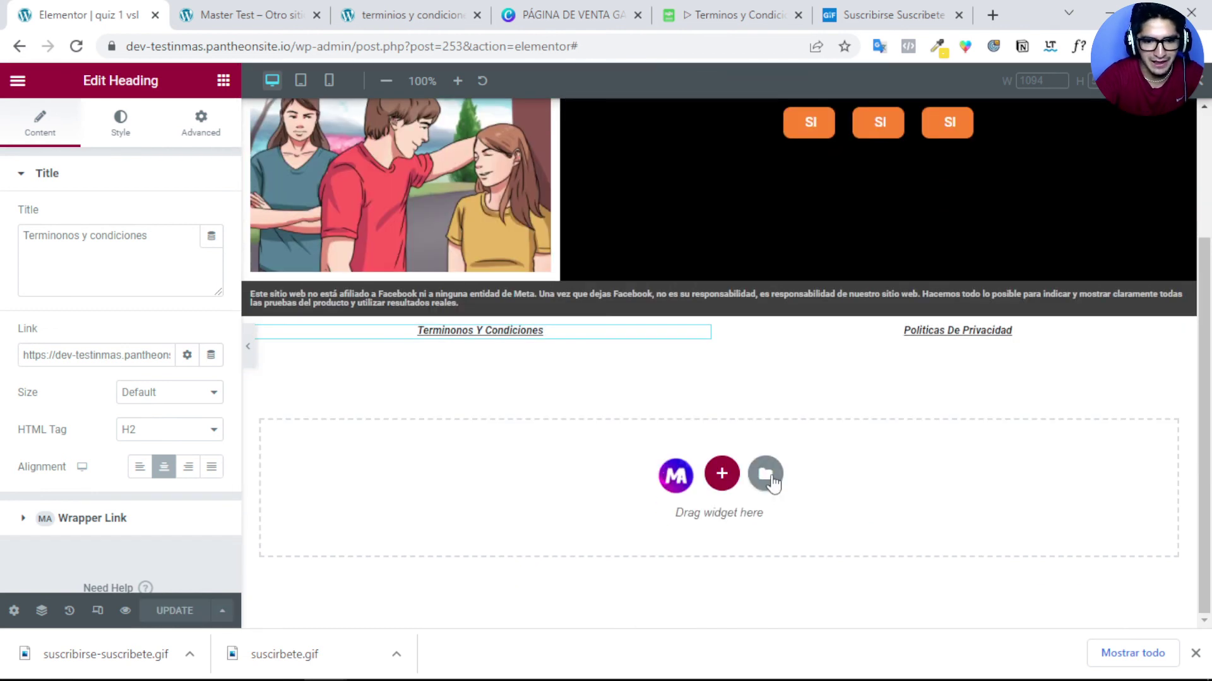
click(771, 478)
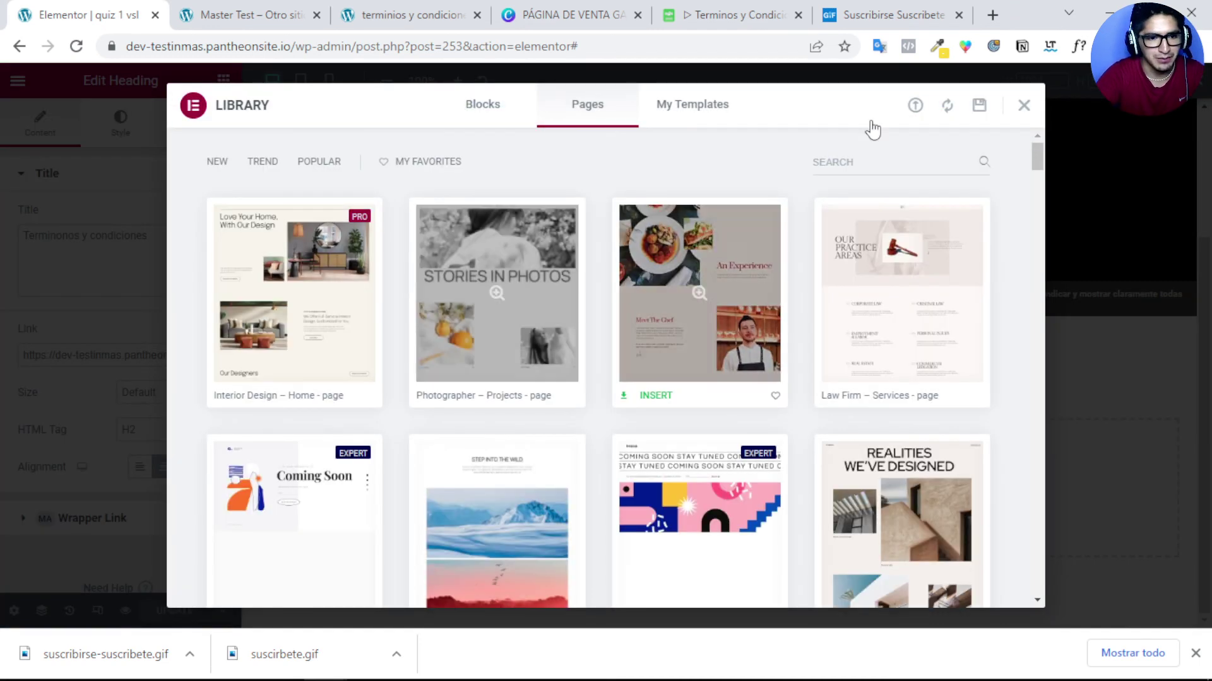
click(978, 106)
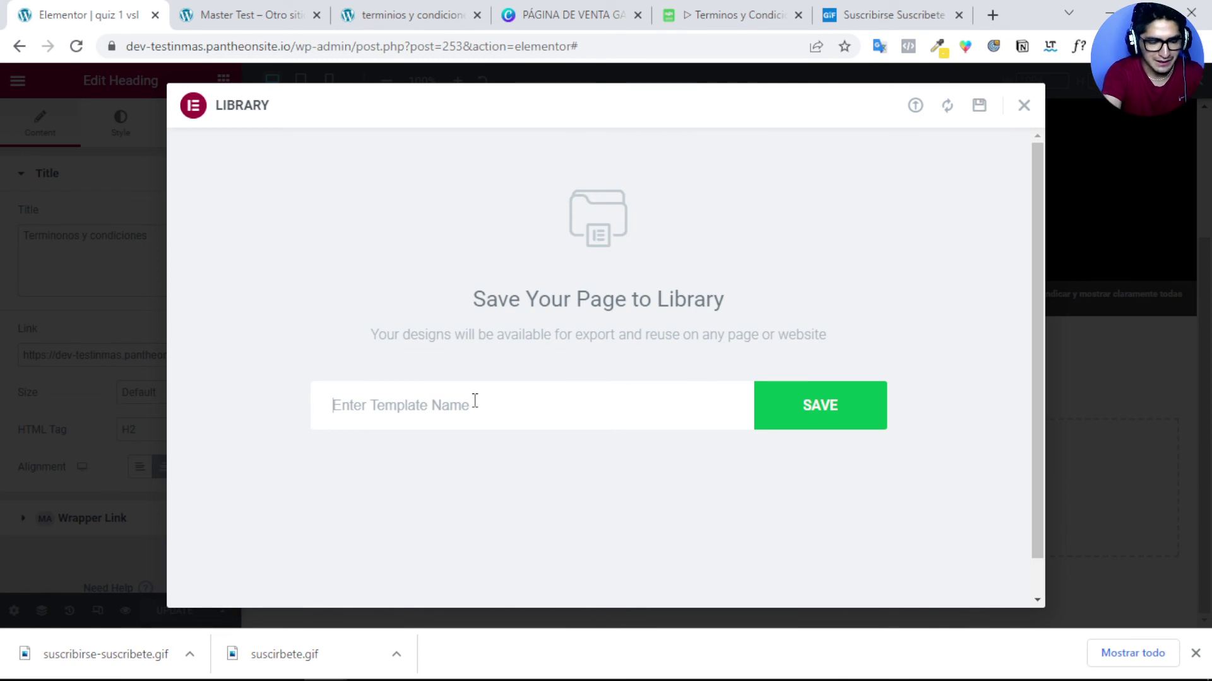
text(qu)
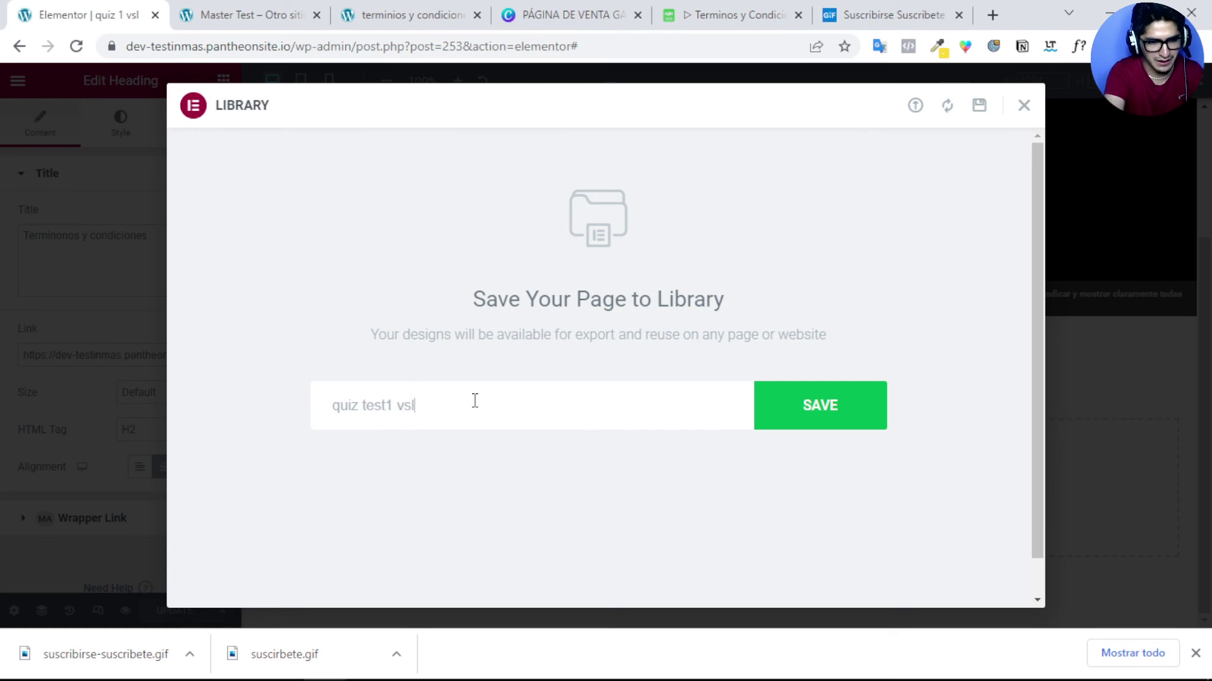
text(iz test1 vsl)
click(810, 422)
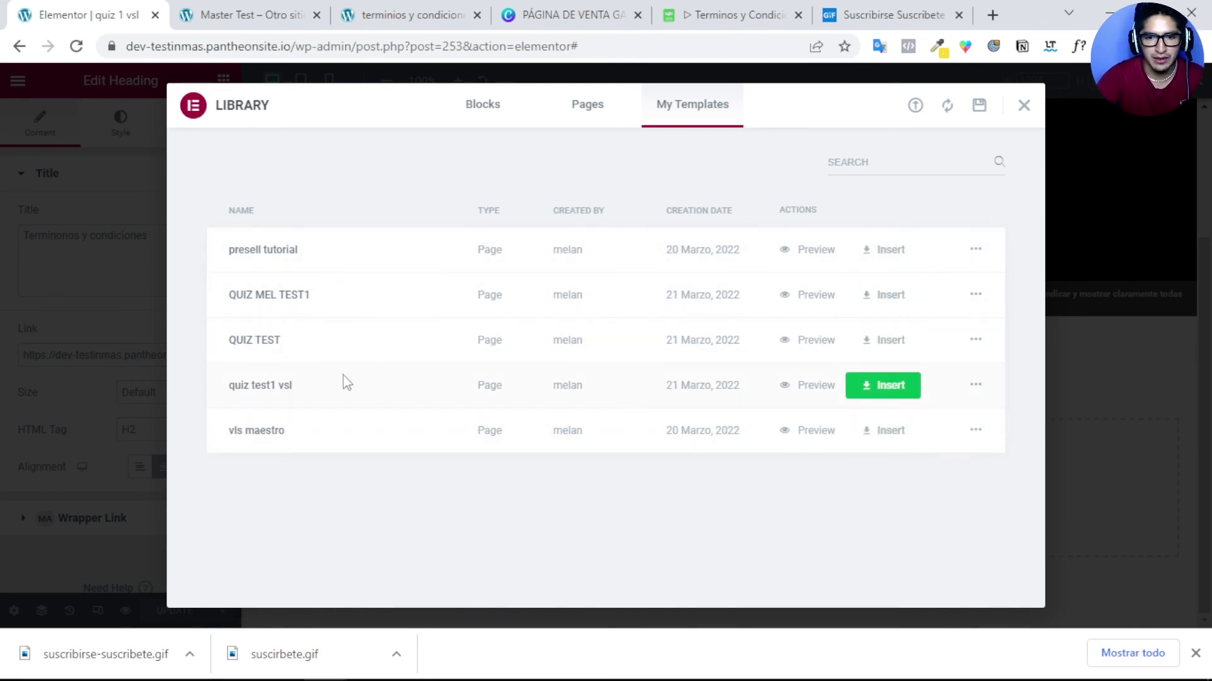
click(1025, 107)
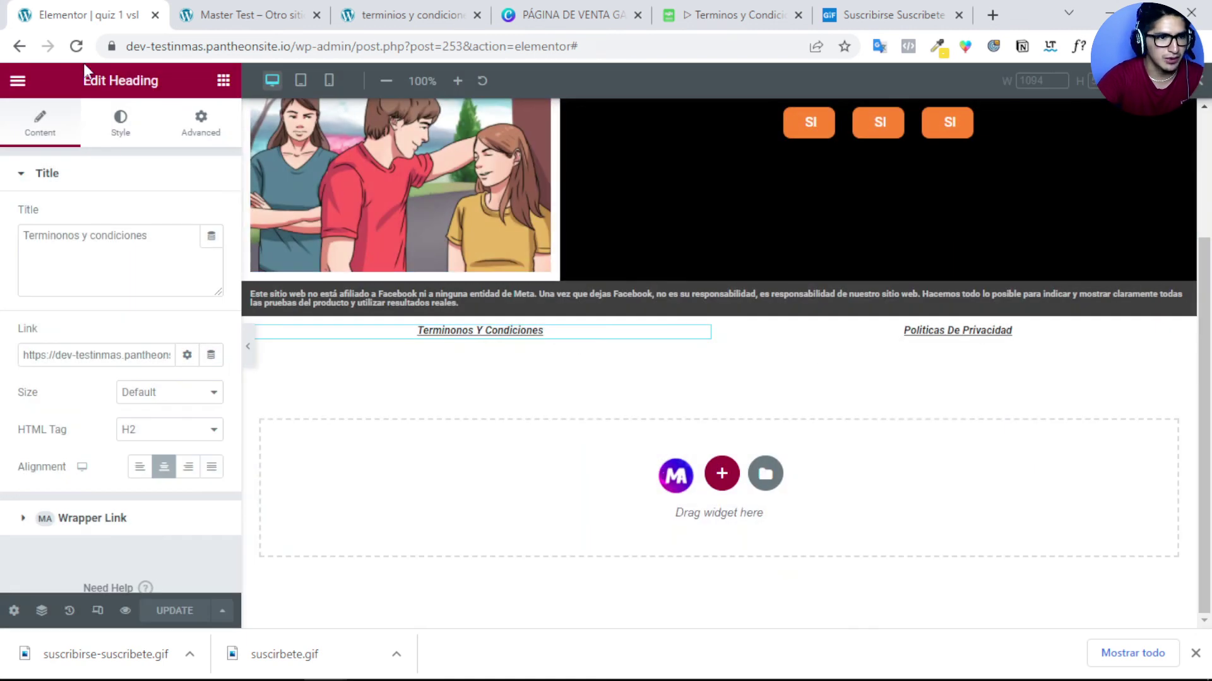
Step: Reload the Elementor editor, and in the WP Rocket settings clear the site cache, start cache preloading and purge OPcache
click(76, 46)
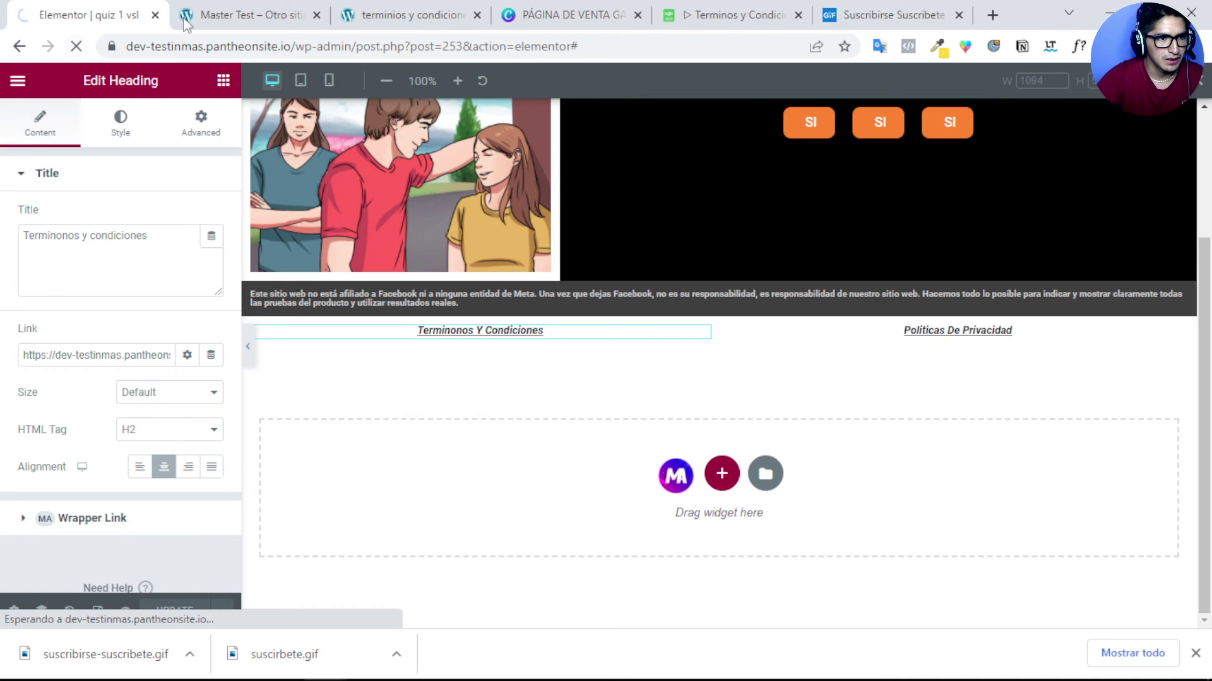
click(246, 14)
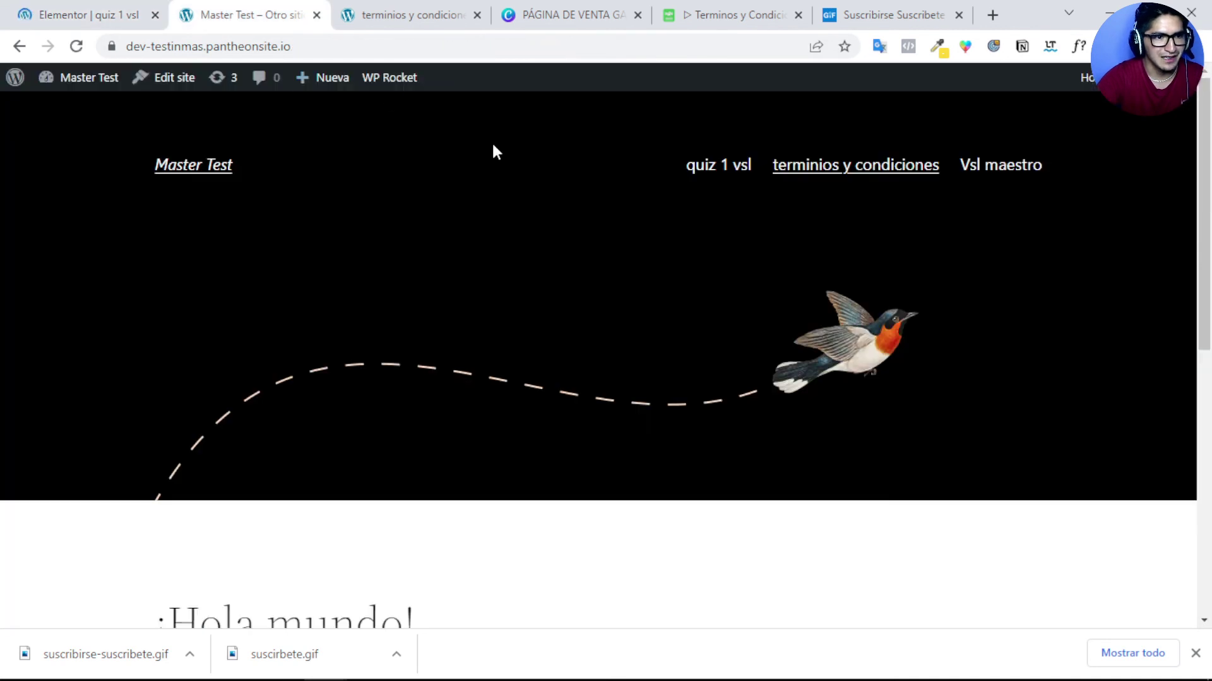
click(82, 82)
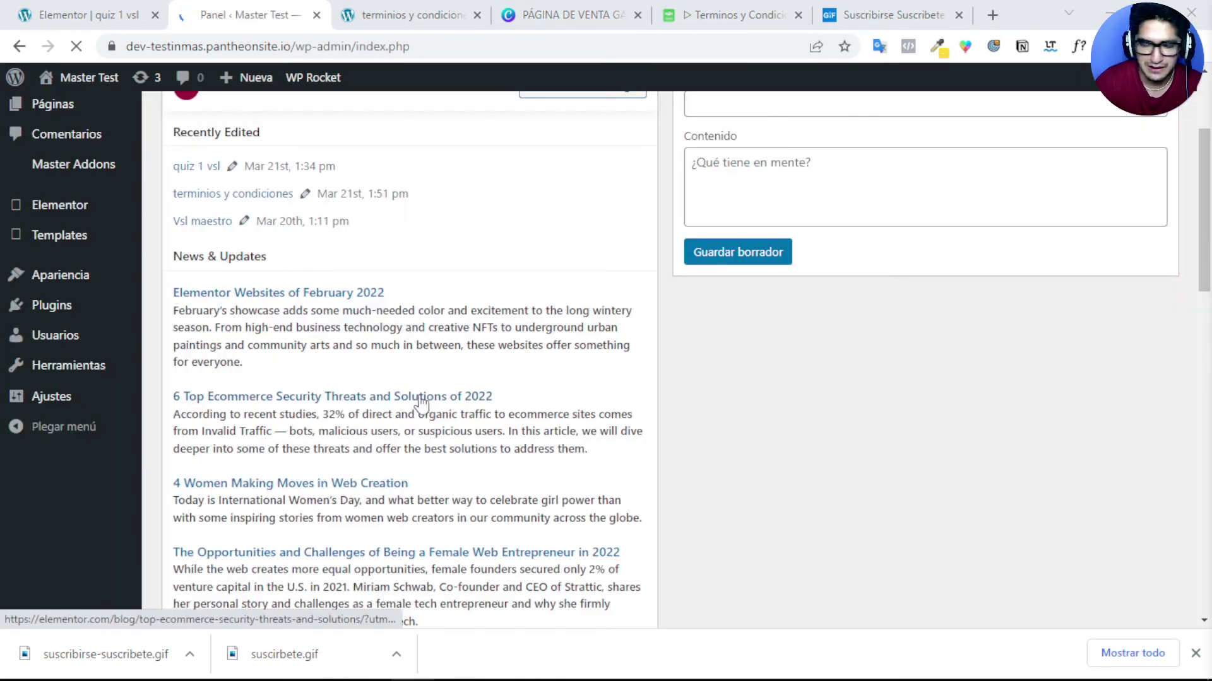
scroll(127, 381, up, 2)
scroll(120, 479, down, 5)
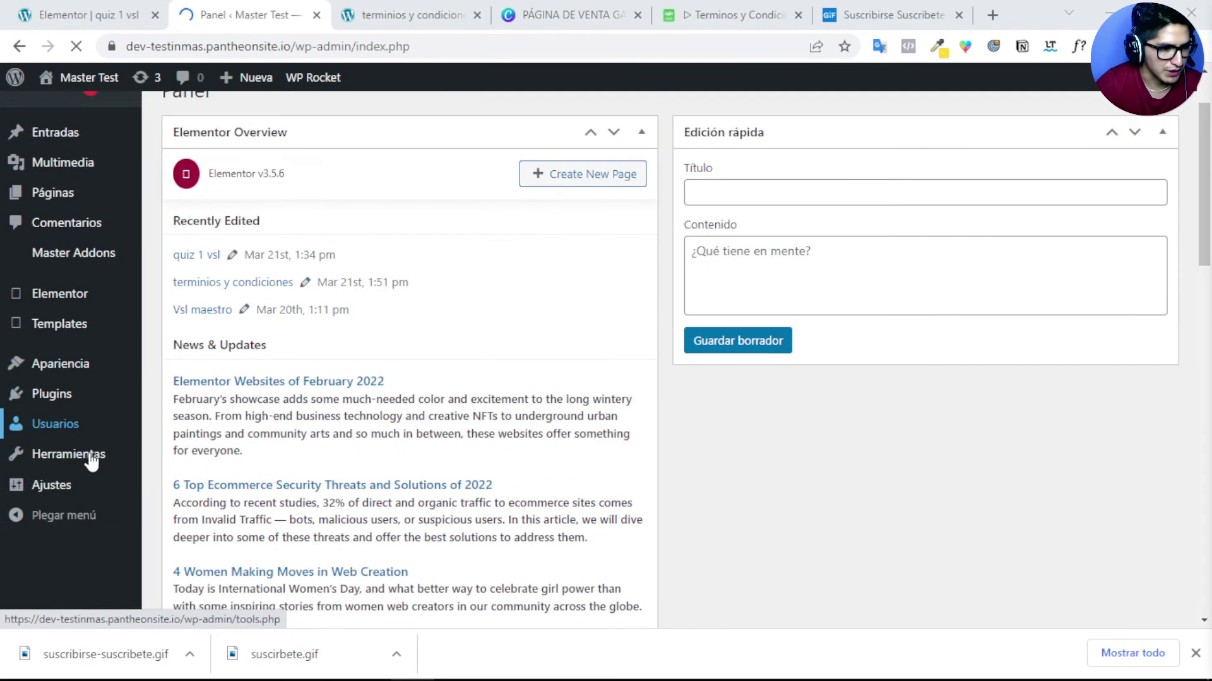
mouse_move(54, 573)
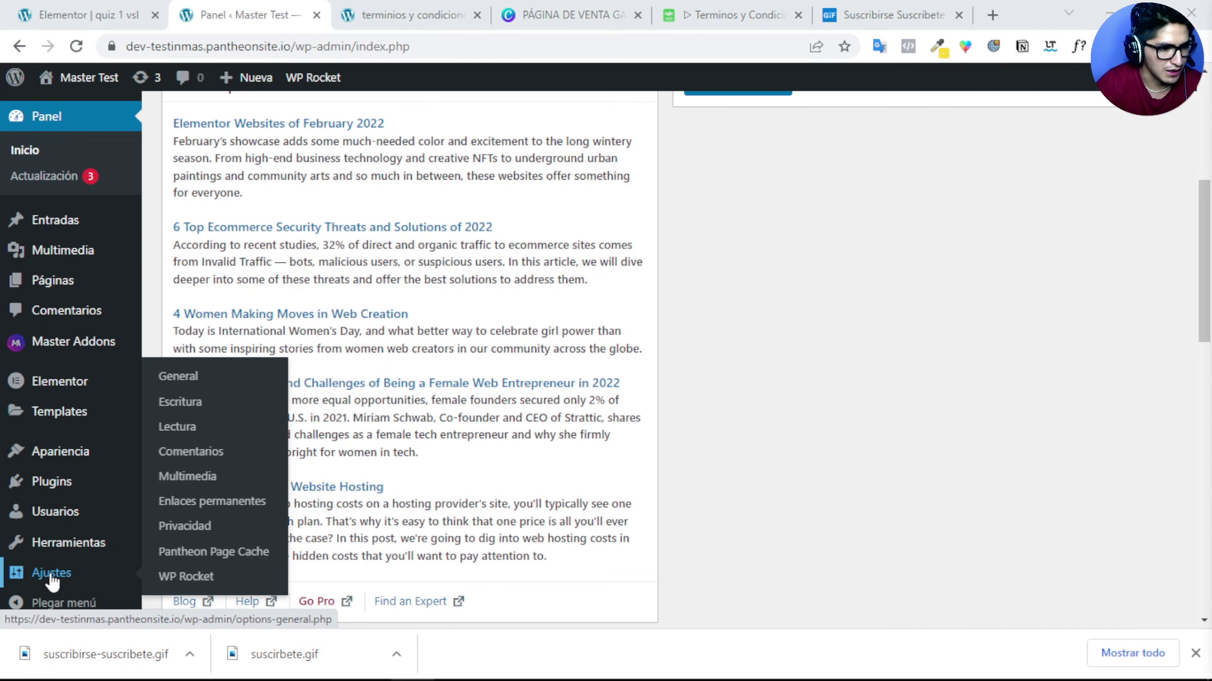
click(198, 578)
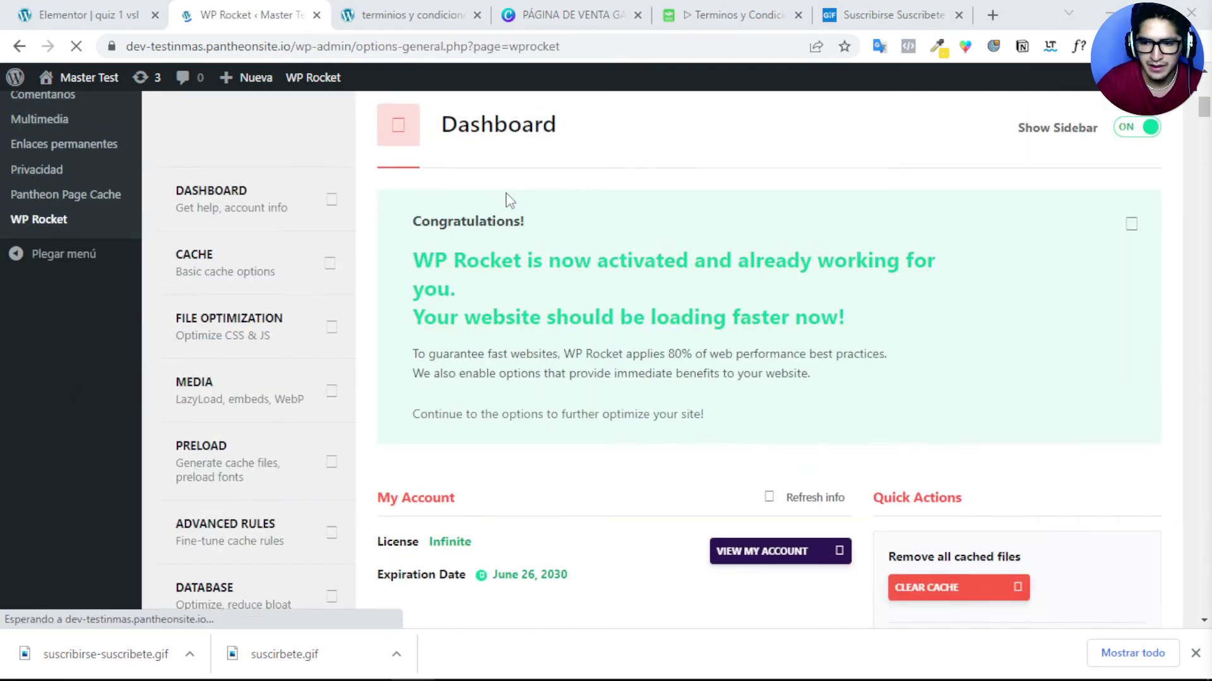
scroll(614, 265, down, 5)
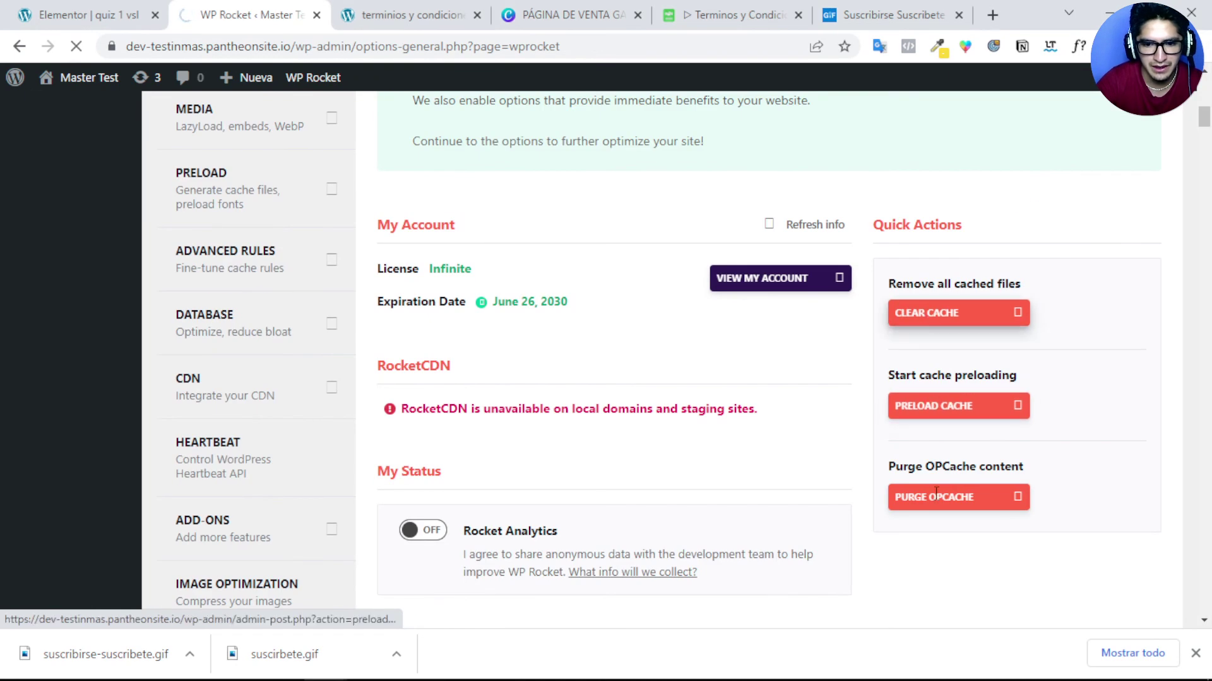
Step: Return to the reloaded "quiz 1 vsl" editor and check the saved templates in the library
click(72, 9)
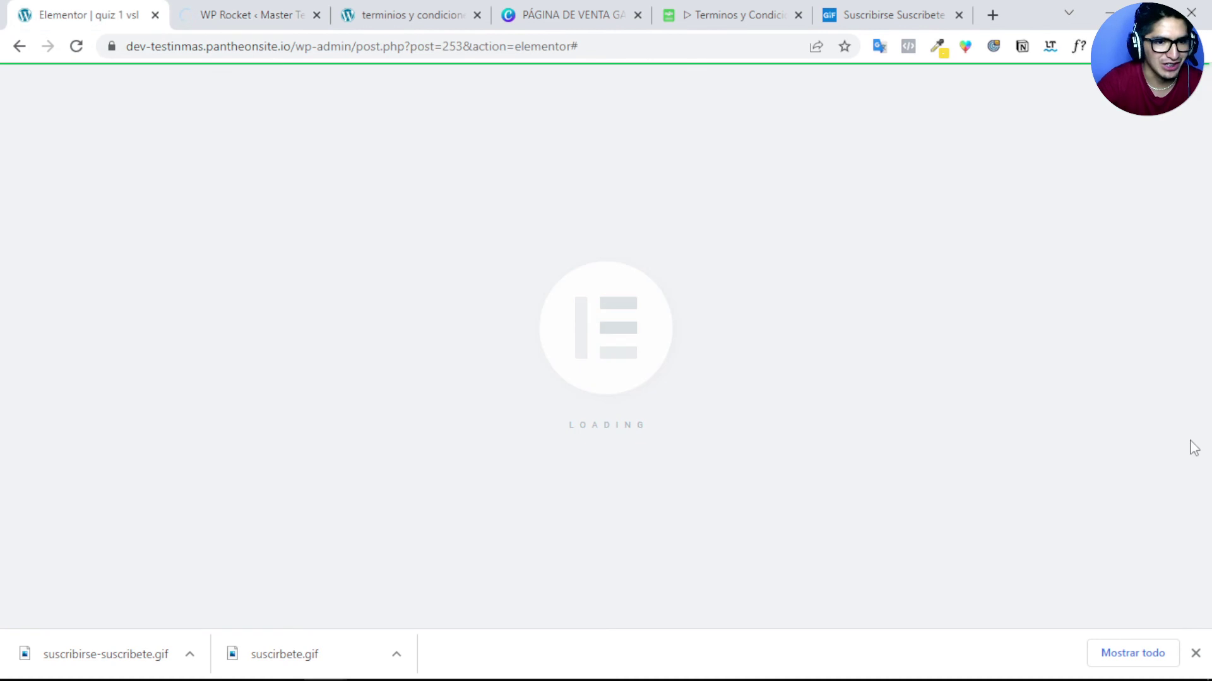
scroll(505, 335, down, 2)
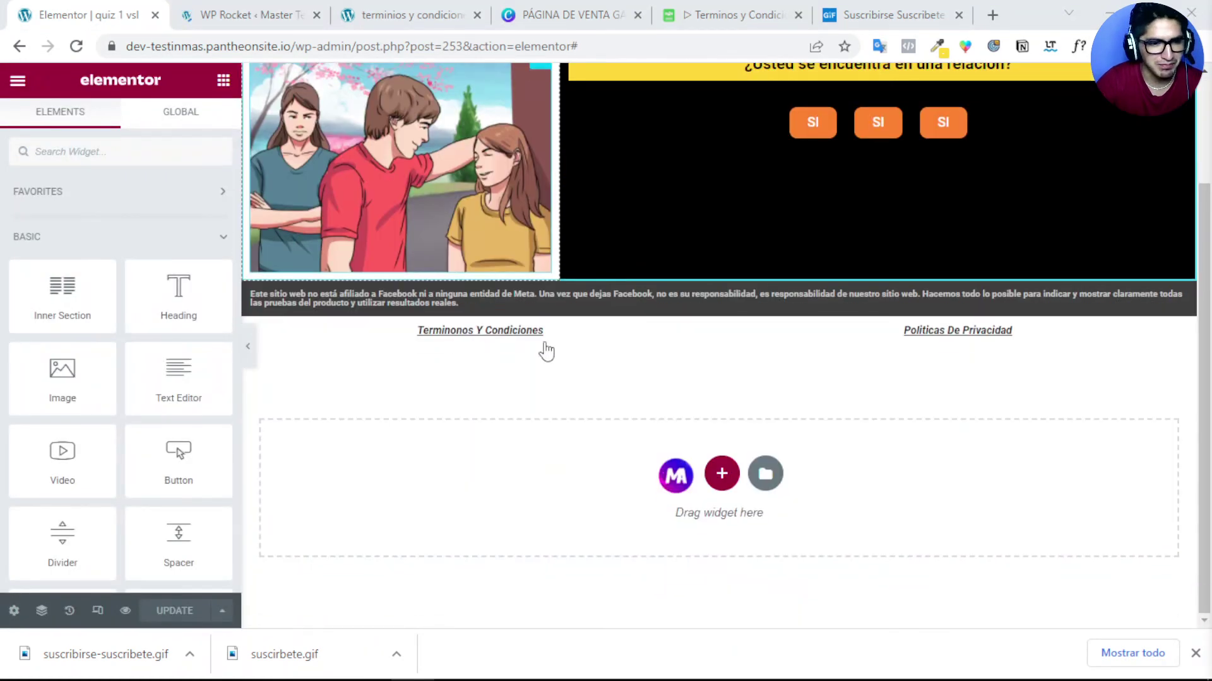
click(765, 474)
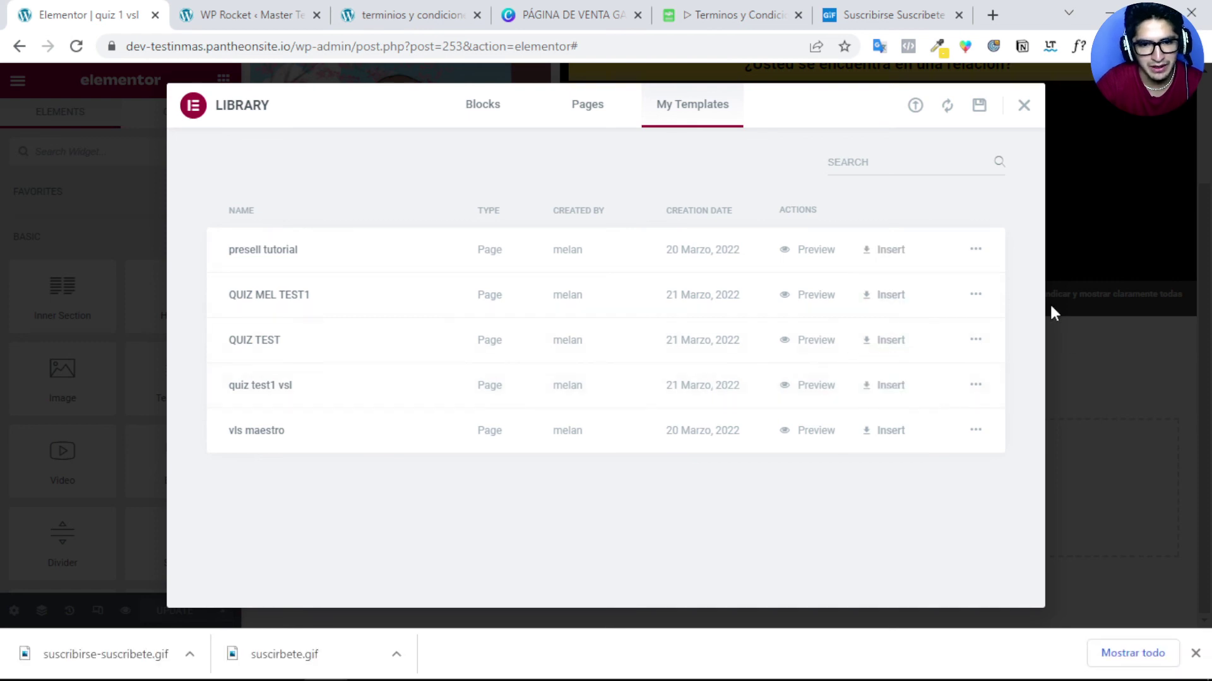
click(1024, 106)
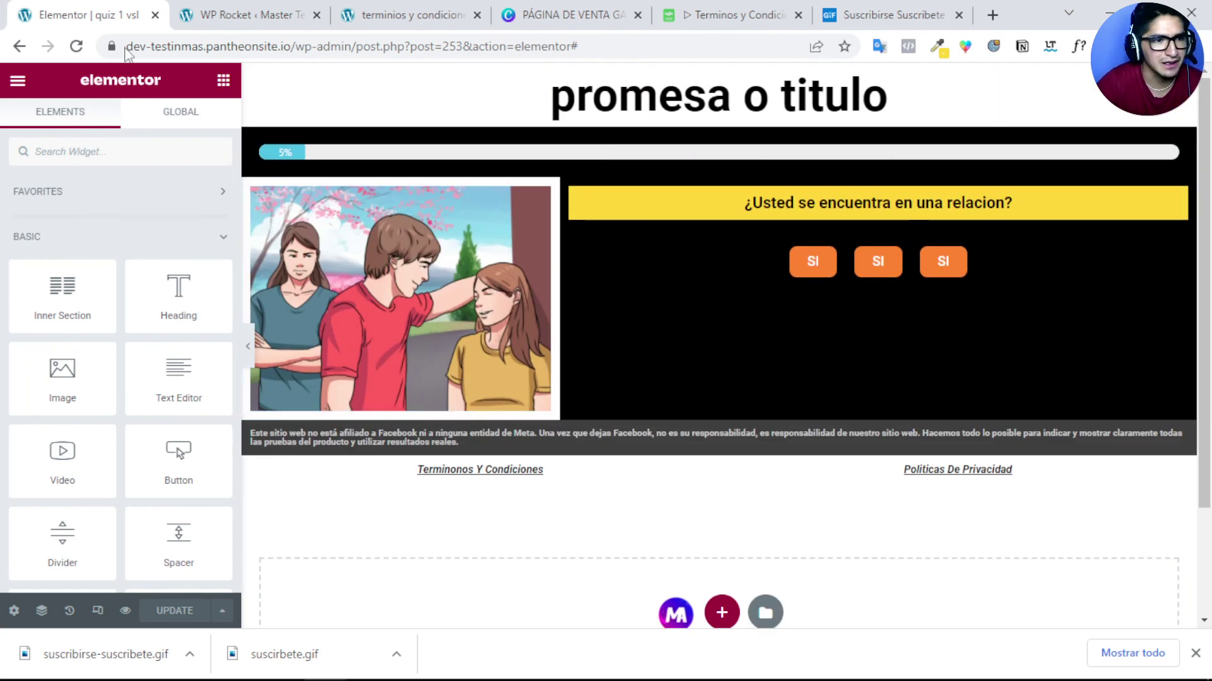
Step: Create a new WordPress page in the site admin and title it "quiz 2 vsl"
click(246, 14)
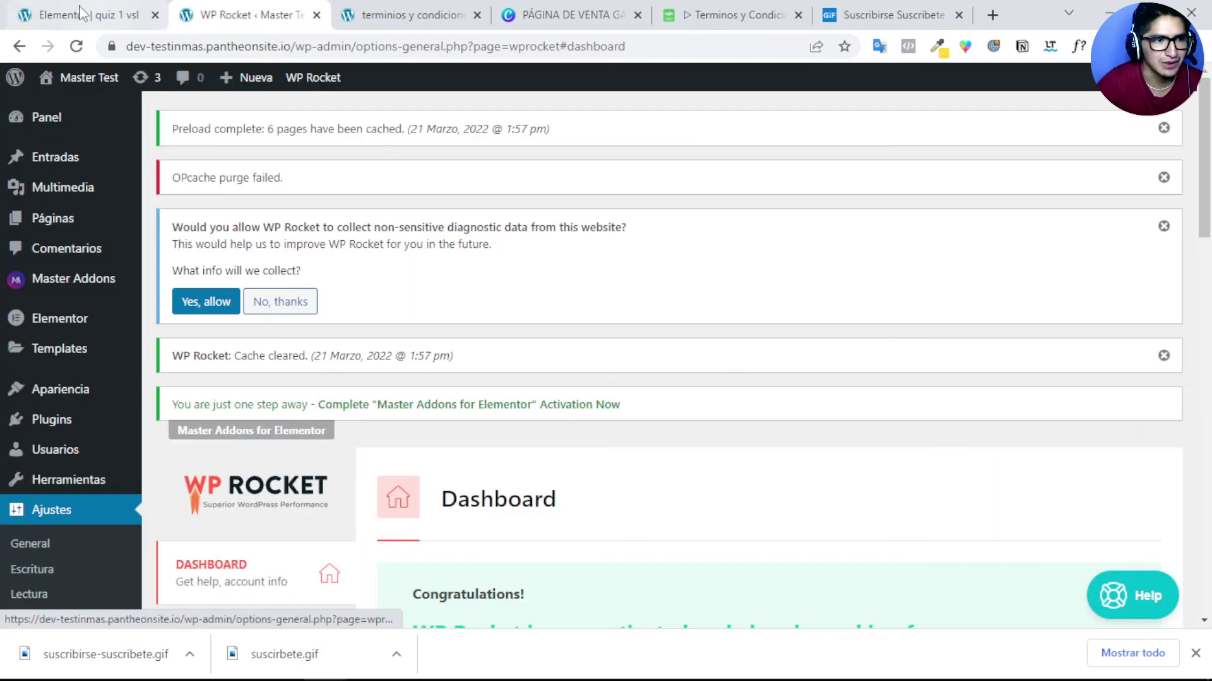
click(63, 218)
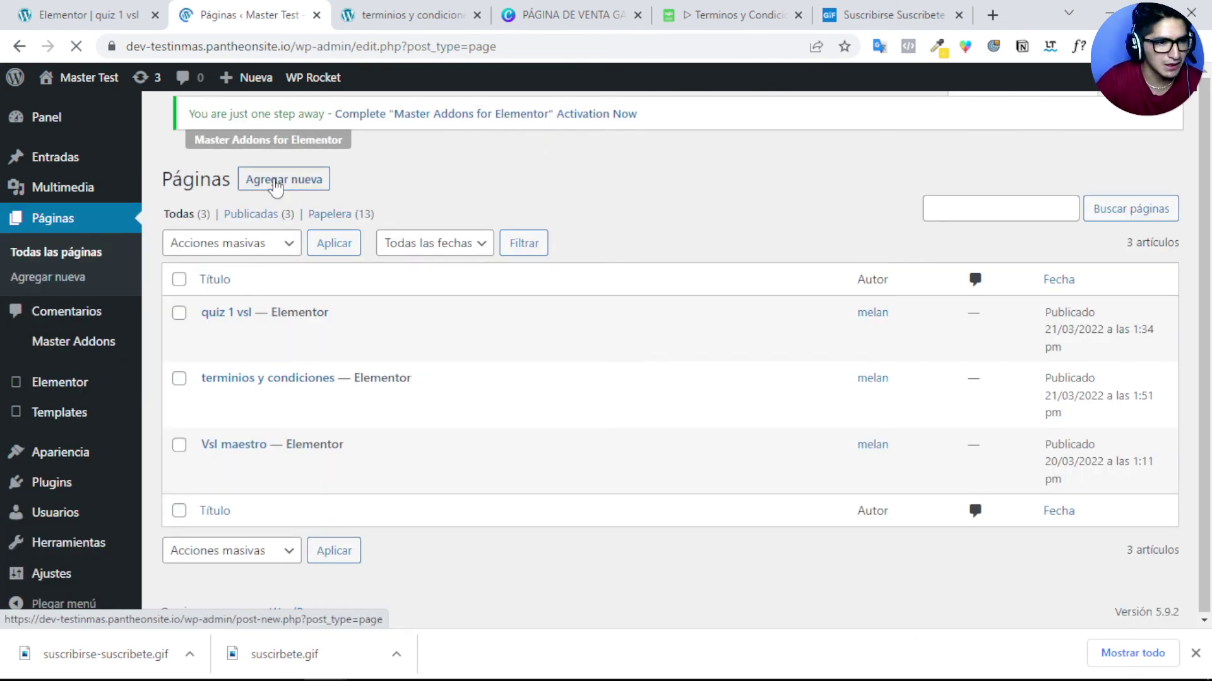
click(276, 183)
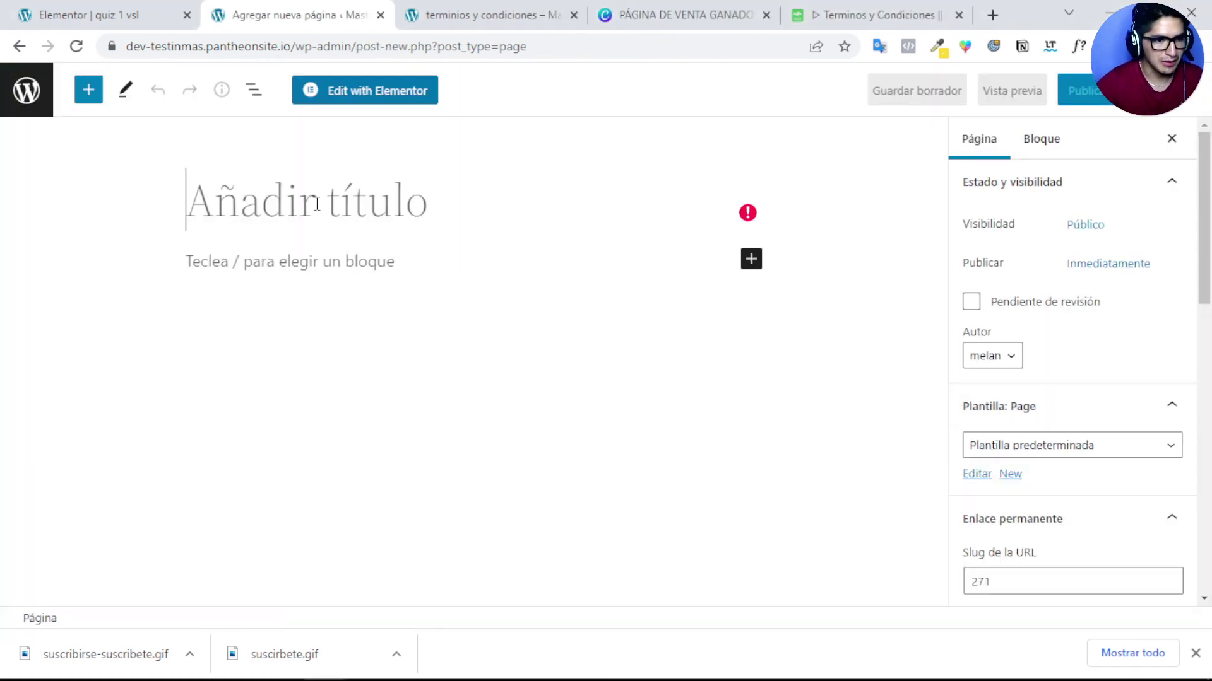
text(qui)
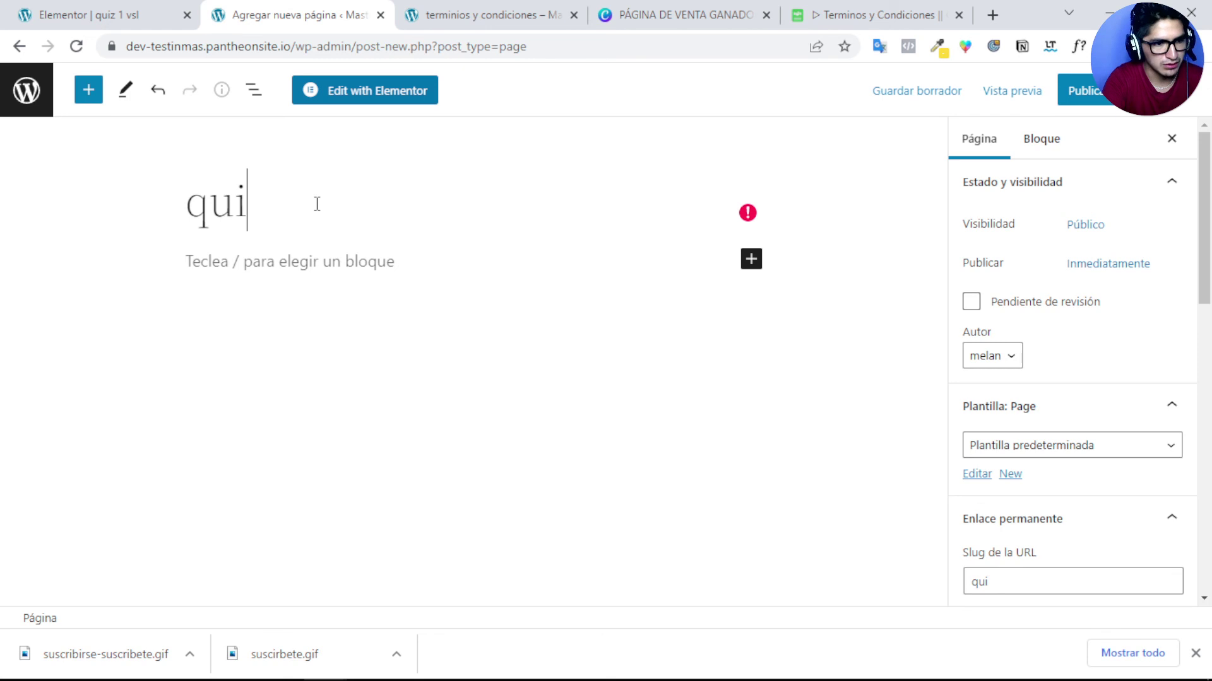
text(zz 2 vsl)
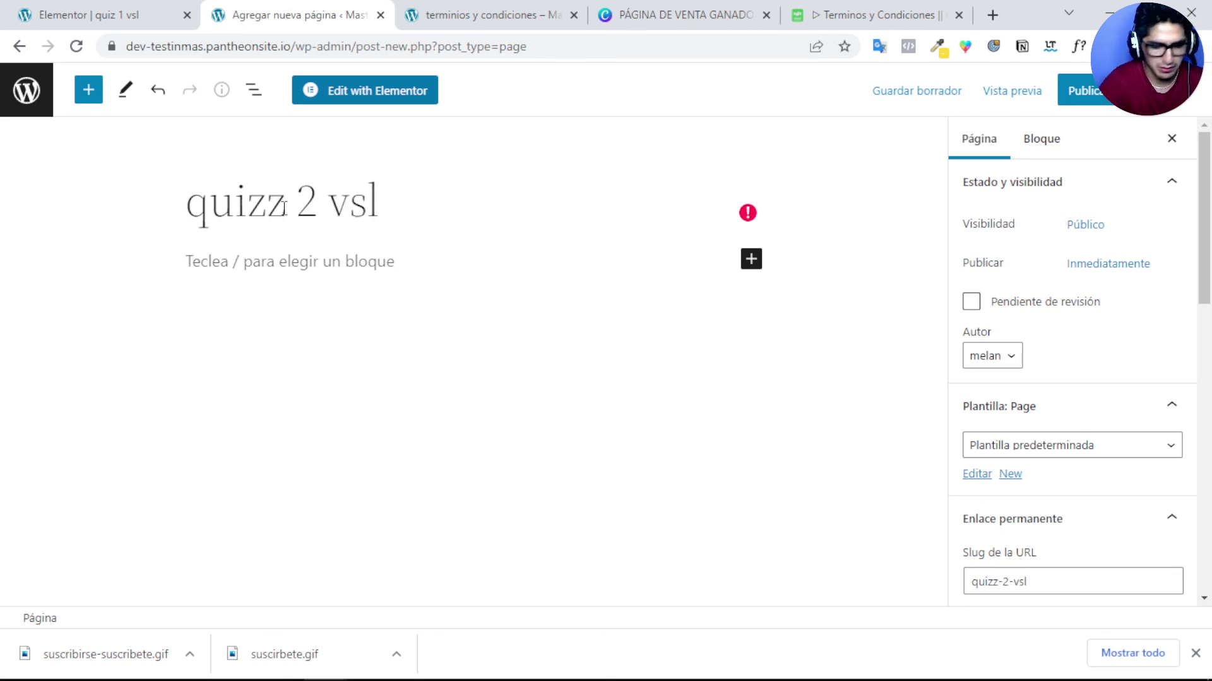
click(284, 207)
key(BackSpace)
Step: Set the new page's template to Elementor Canvas and publish the page
click(1010, 446)
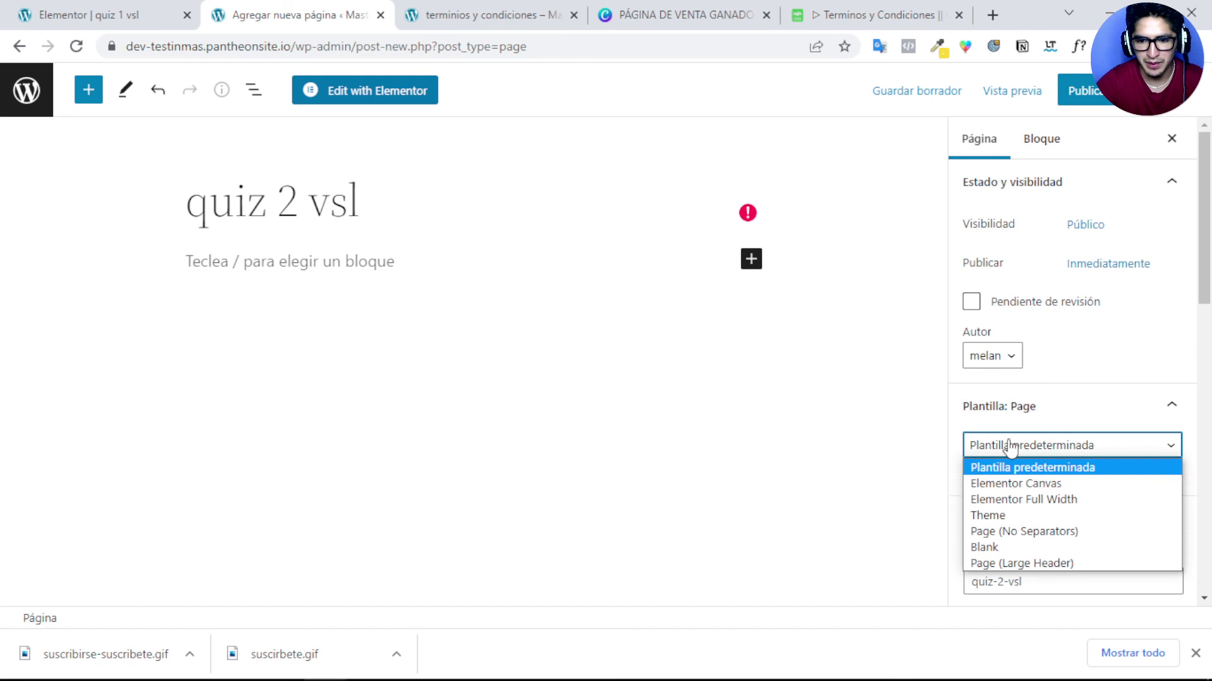
click(1029, 483)
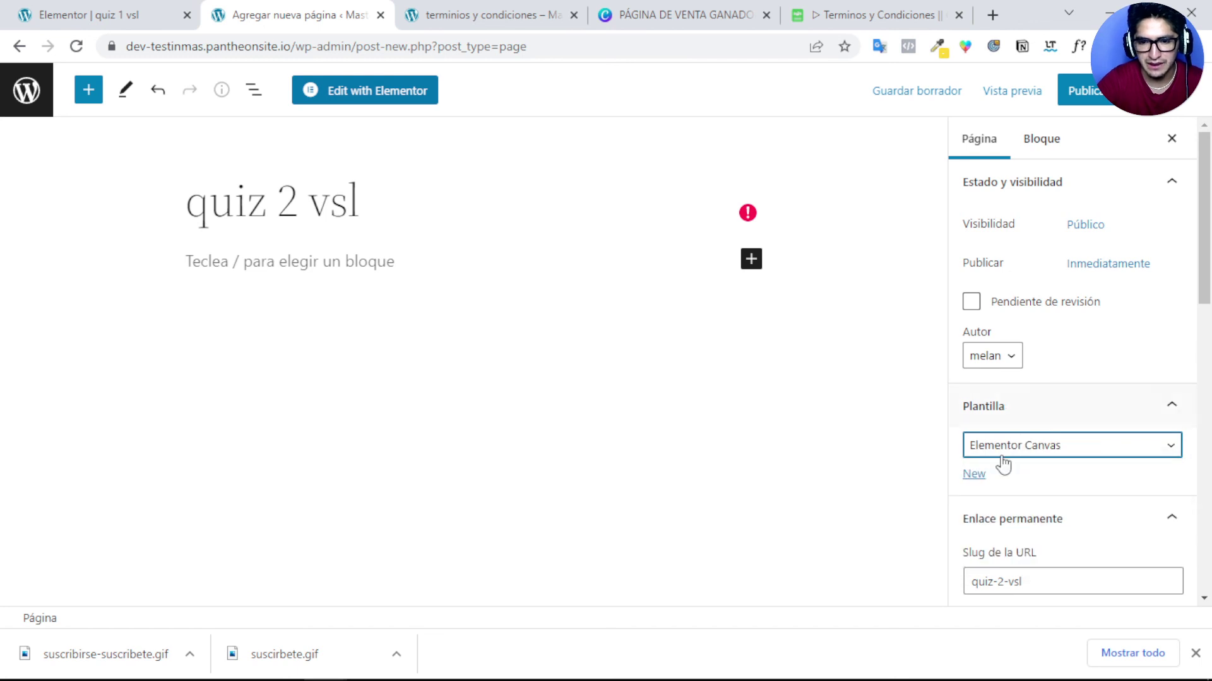
click(1083, 95)
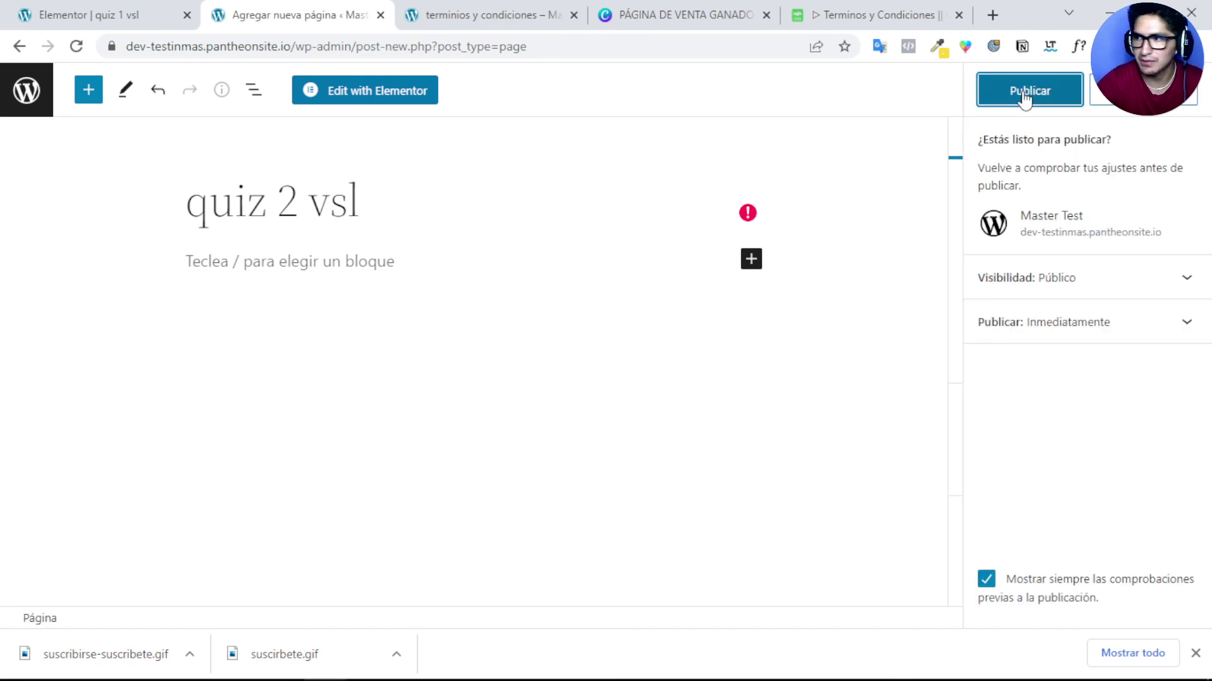
click(1022, 92)
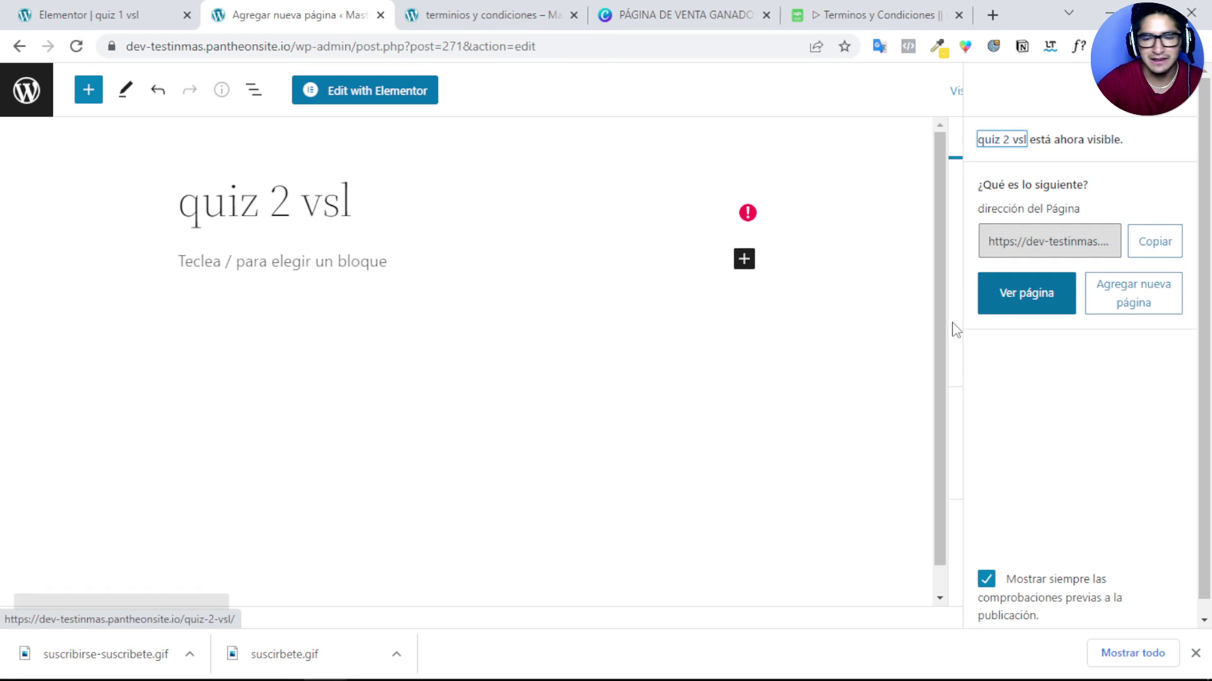
Step: Open the new page in the Elementor editor and insert the saved "quiz test1 vsl" template, including its document settings
click(357, 90)
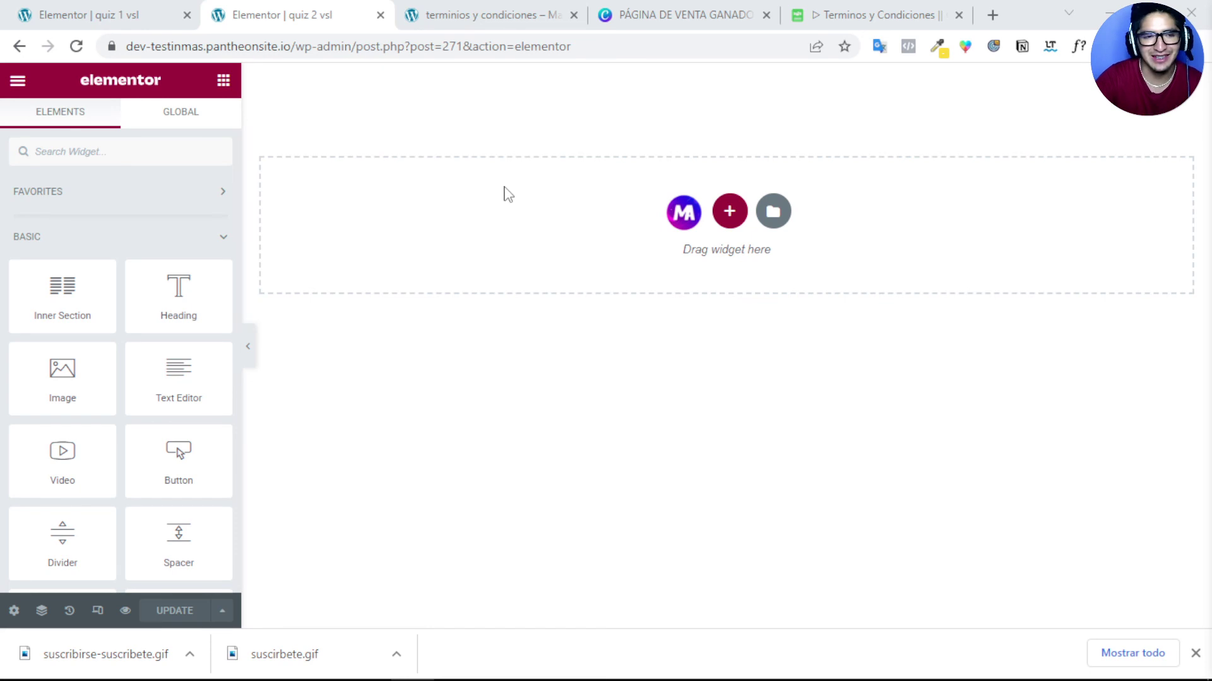
click(773, 215)
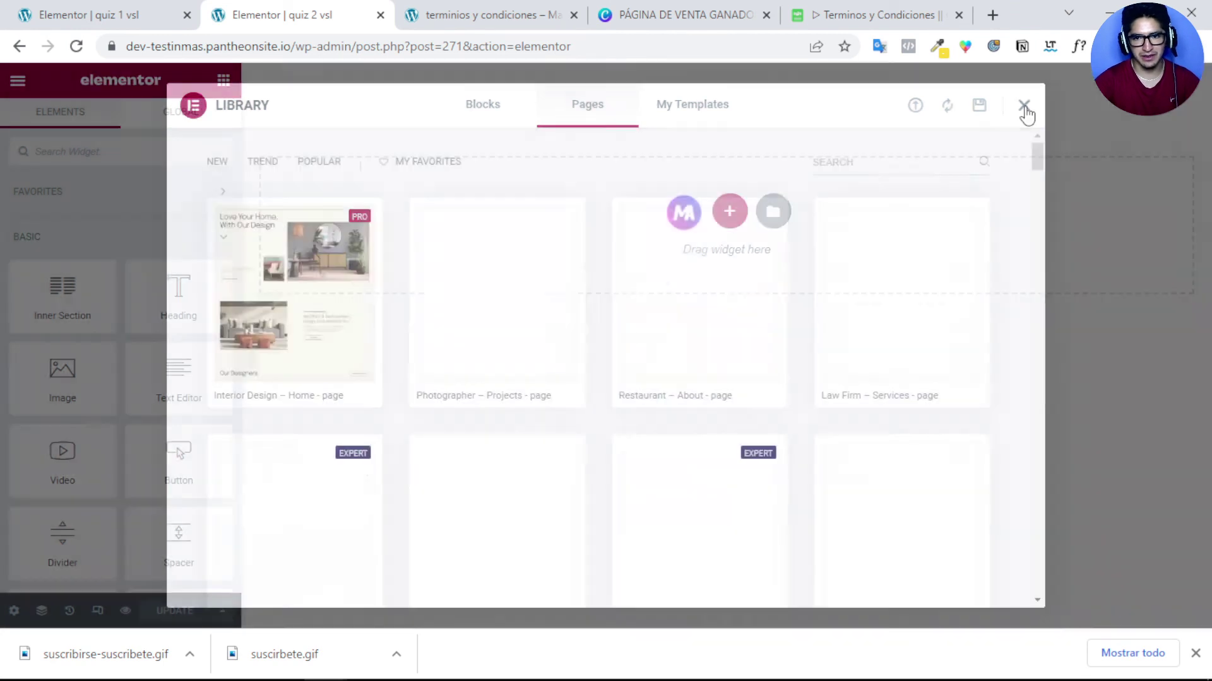
click(1024, 106)
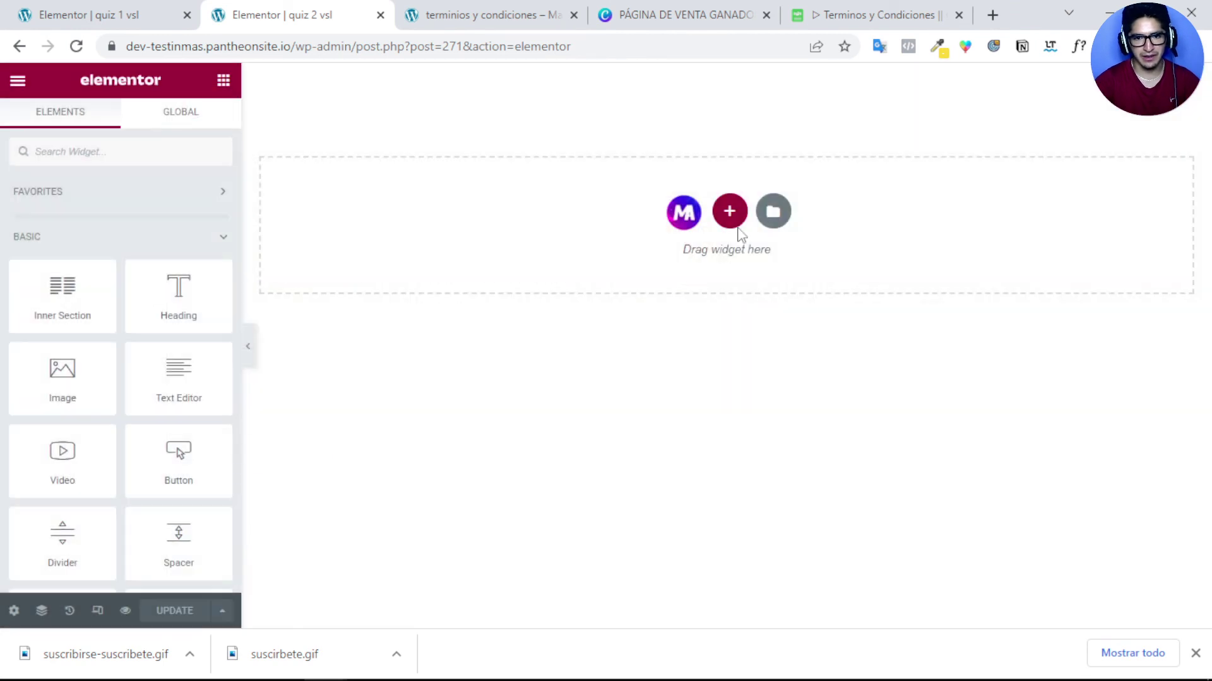
click(778, 218)
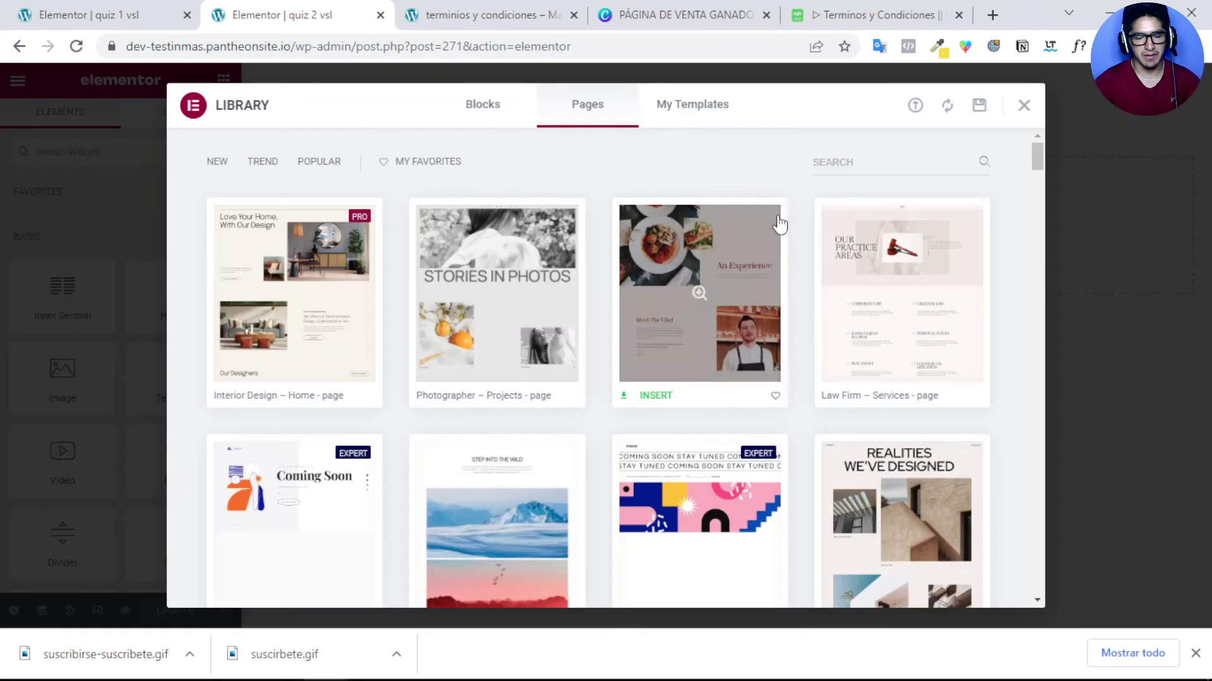
click(691, 109)
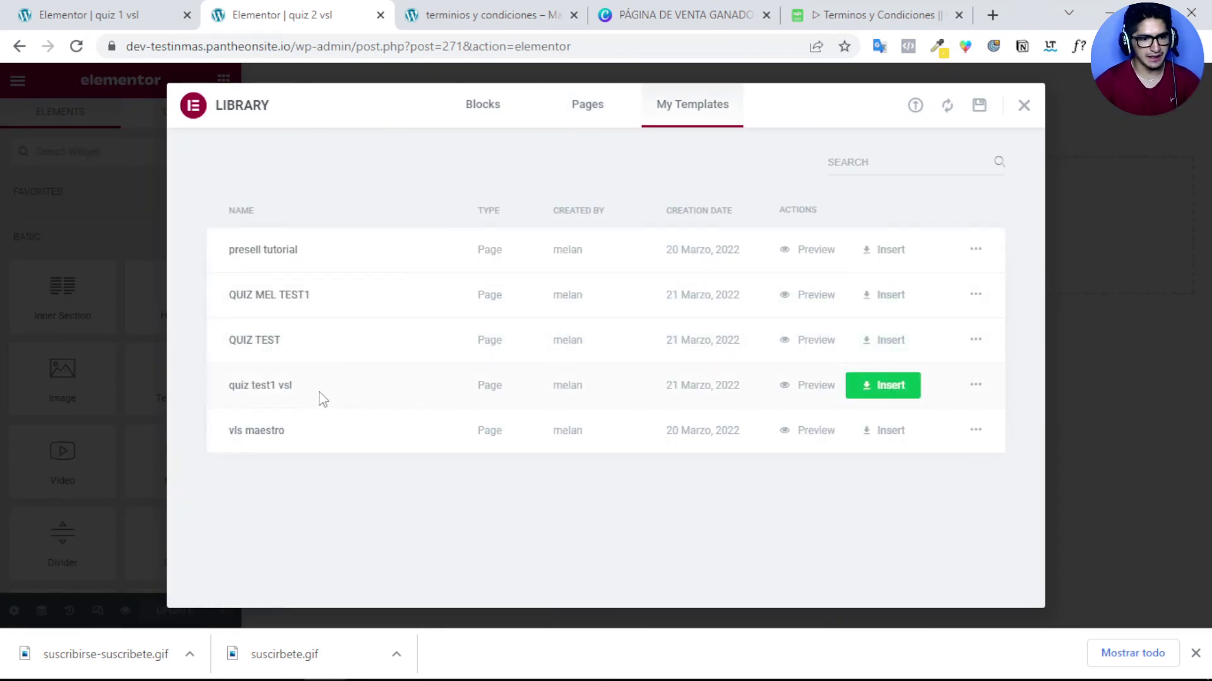
click(883, 386)
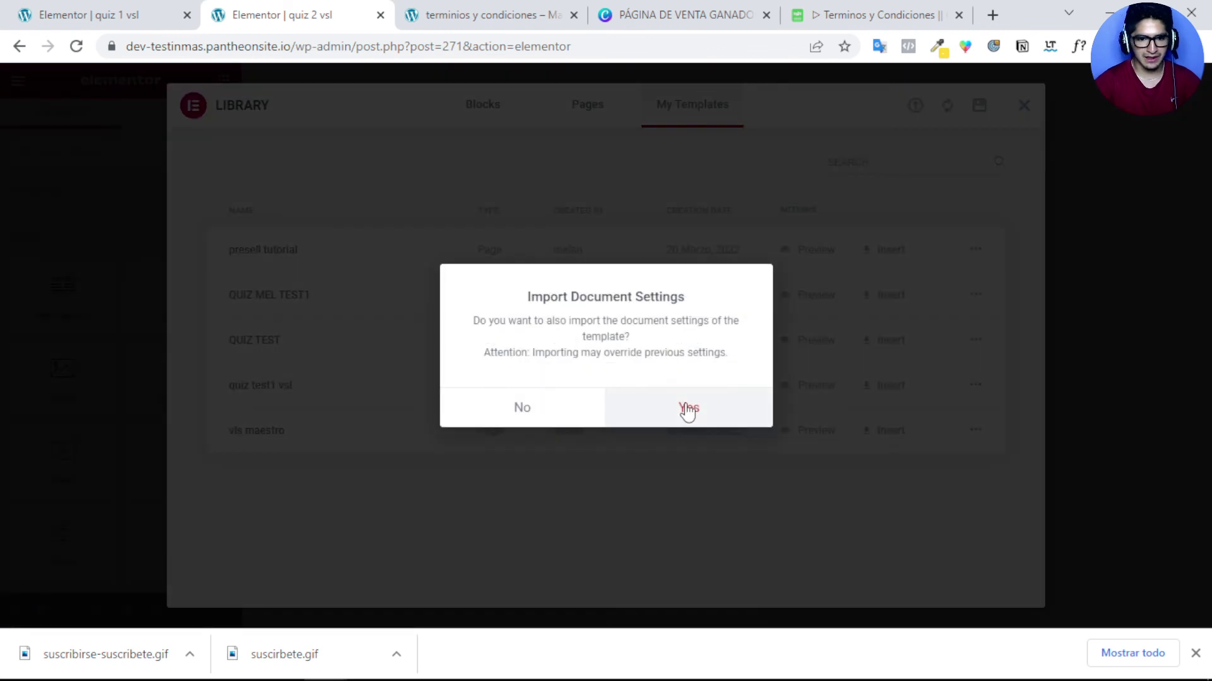
click(688, 410)
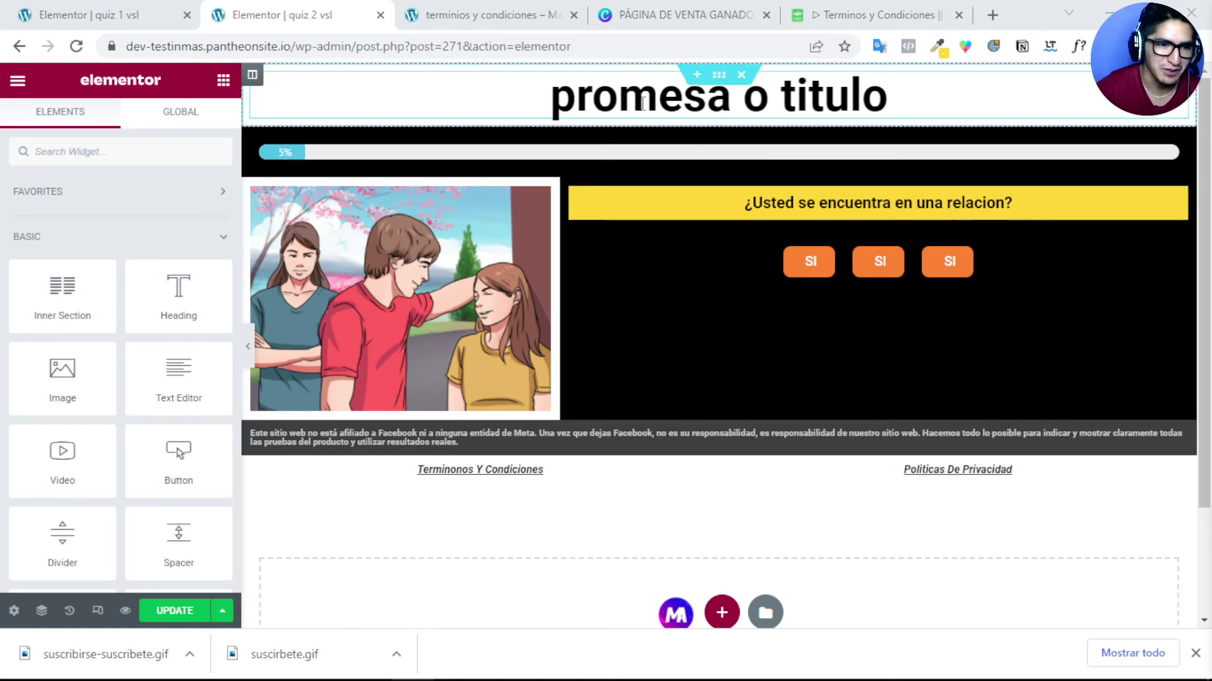
Step: Replace the main heading text above the progress bar with "quiz 2"
click(557, 158)
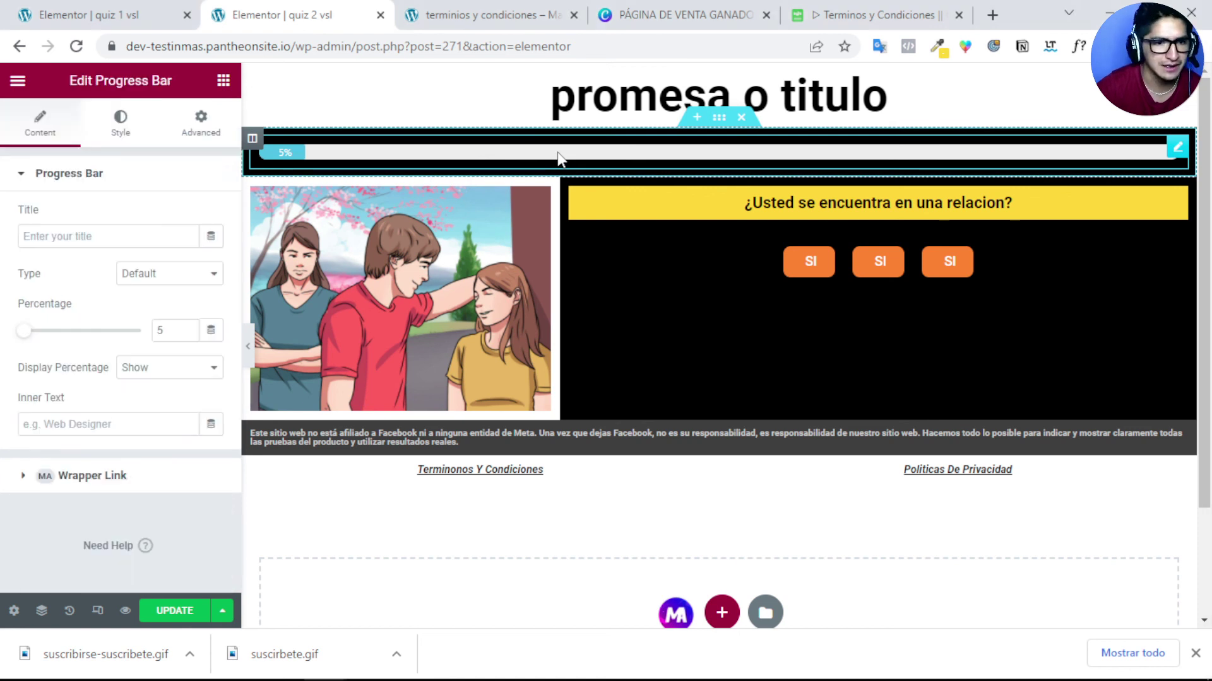
triple_click(658, 95)
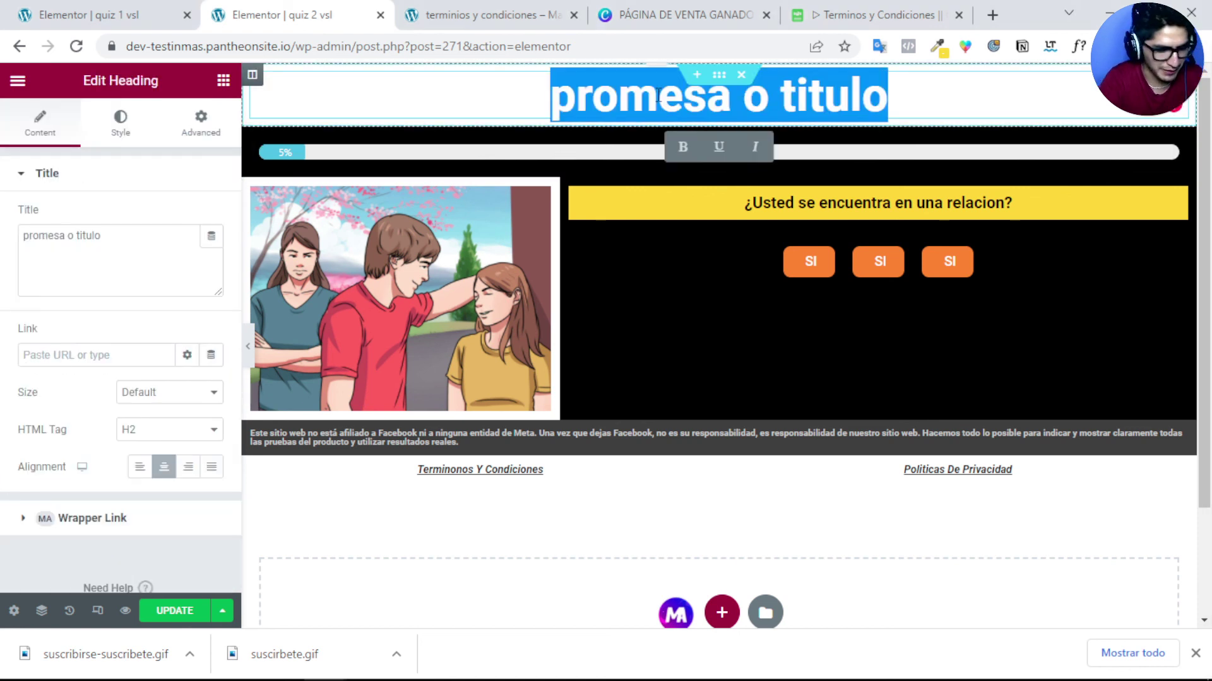
text(quiz)
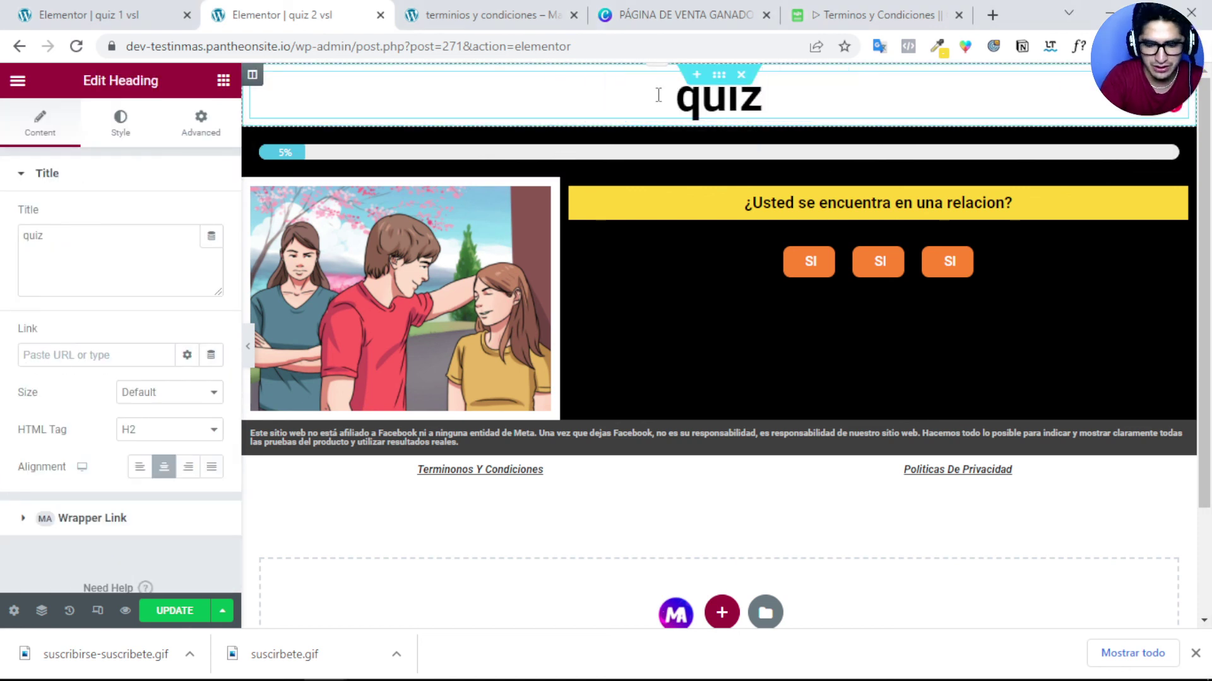
text( 2)
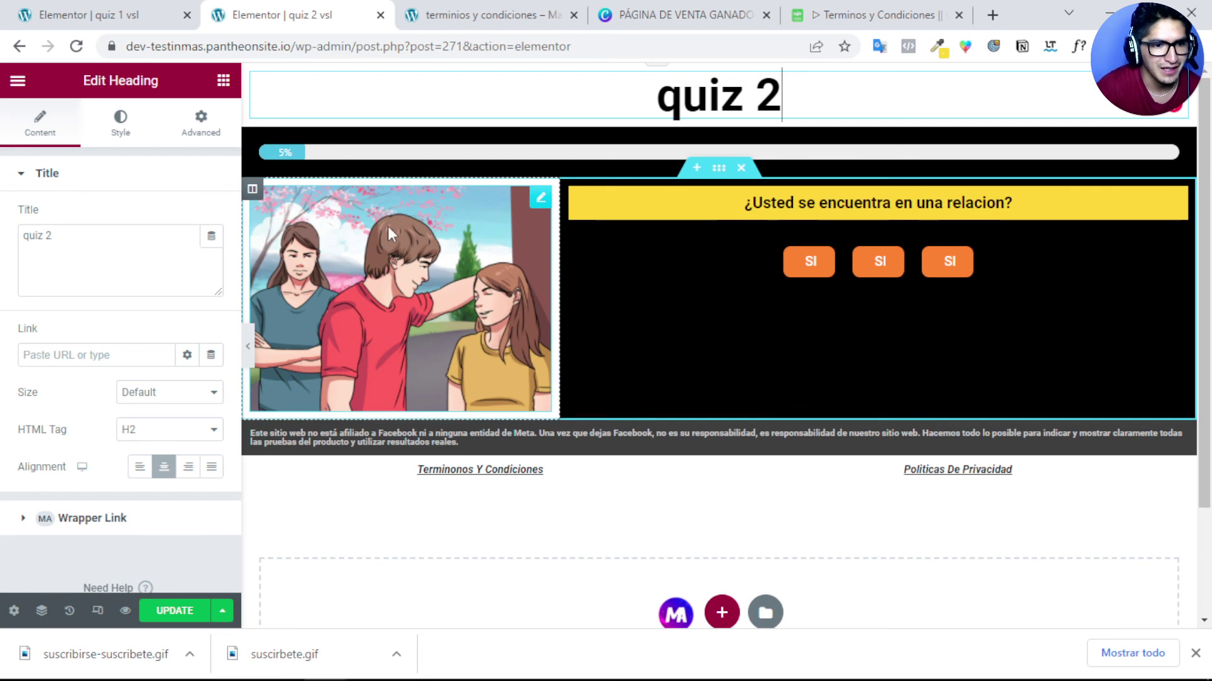
Step: Set the progress bar's percentage to 30
click(433, 150)
drag(174, 335, 150, 334)
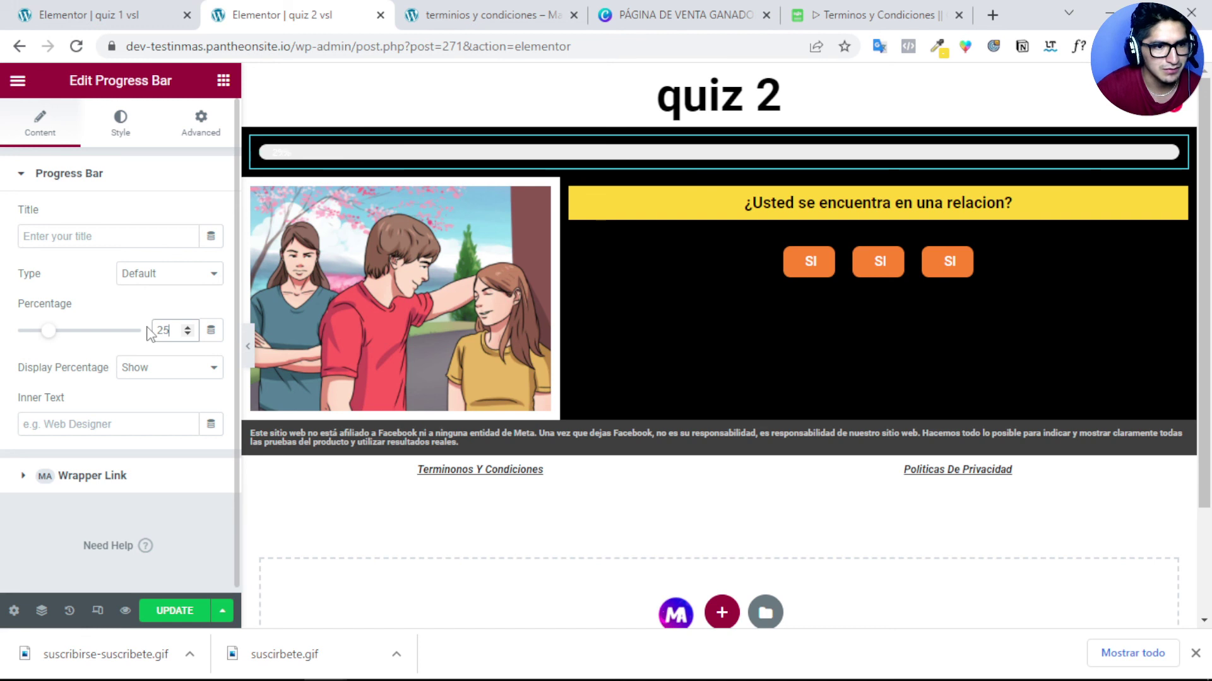
text(25)
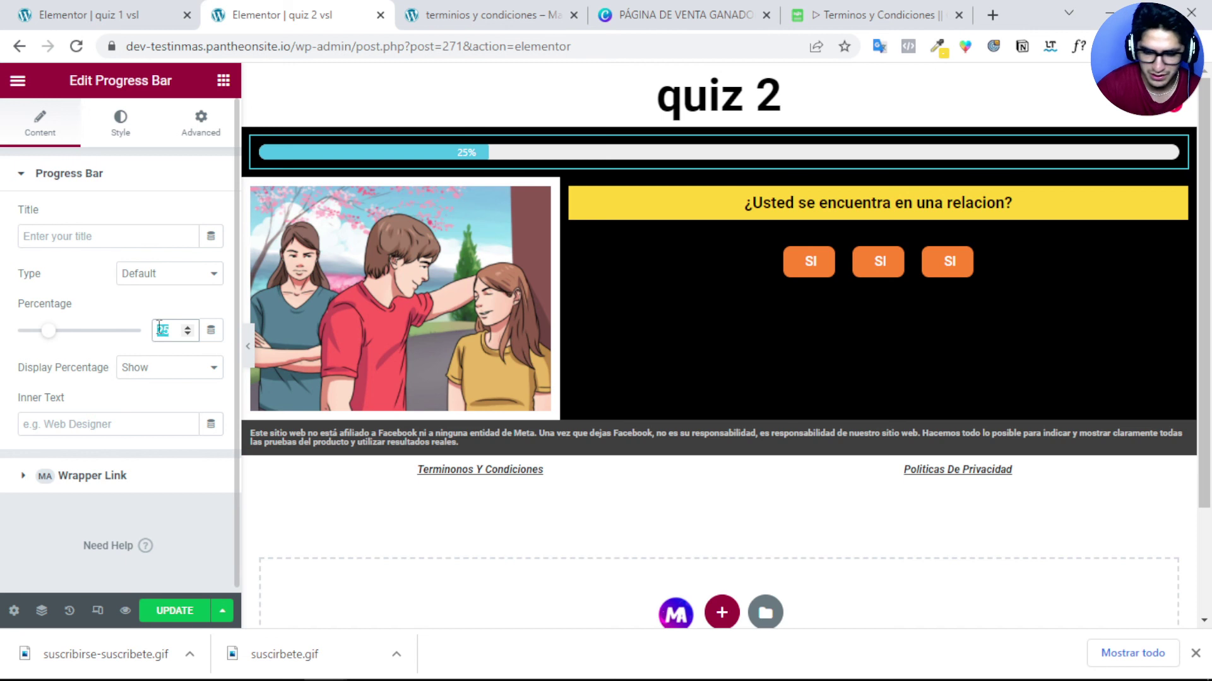
text(30)
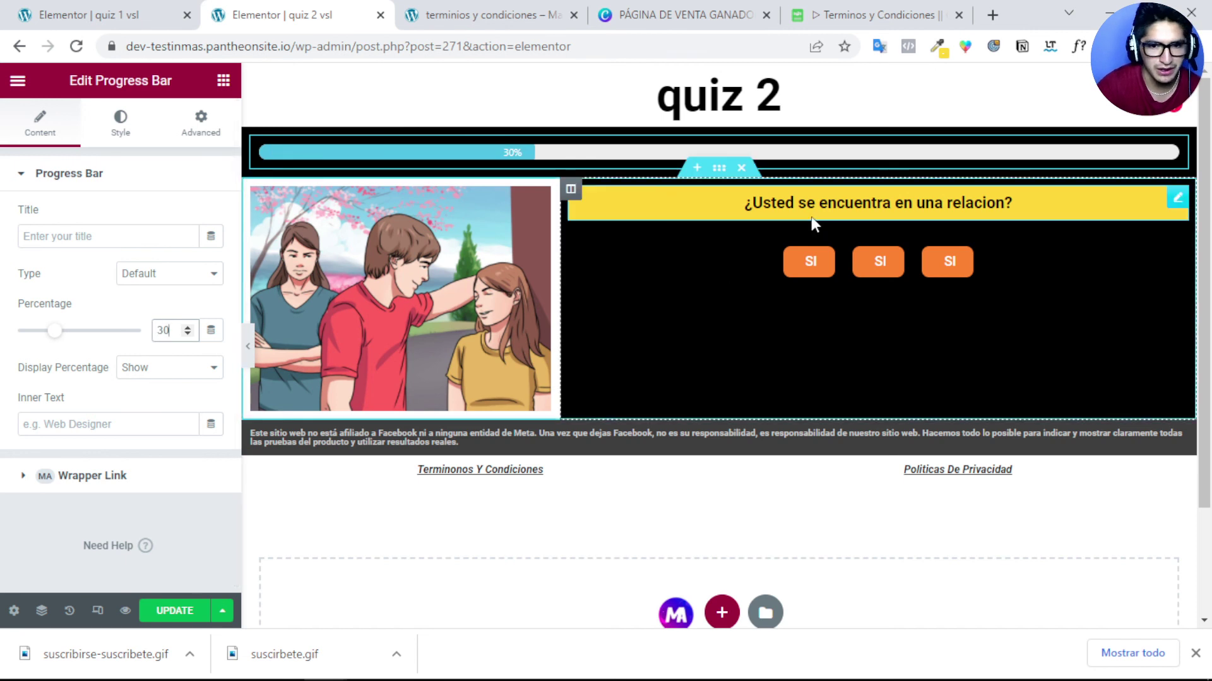
Step: Replace the question in the yellow heading with "que edad tiene uste"
click(830, 203)
triple_click(831, 203)
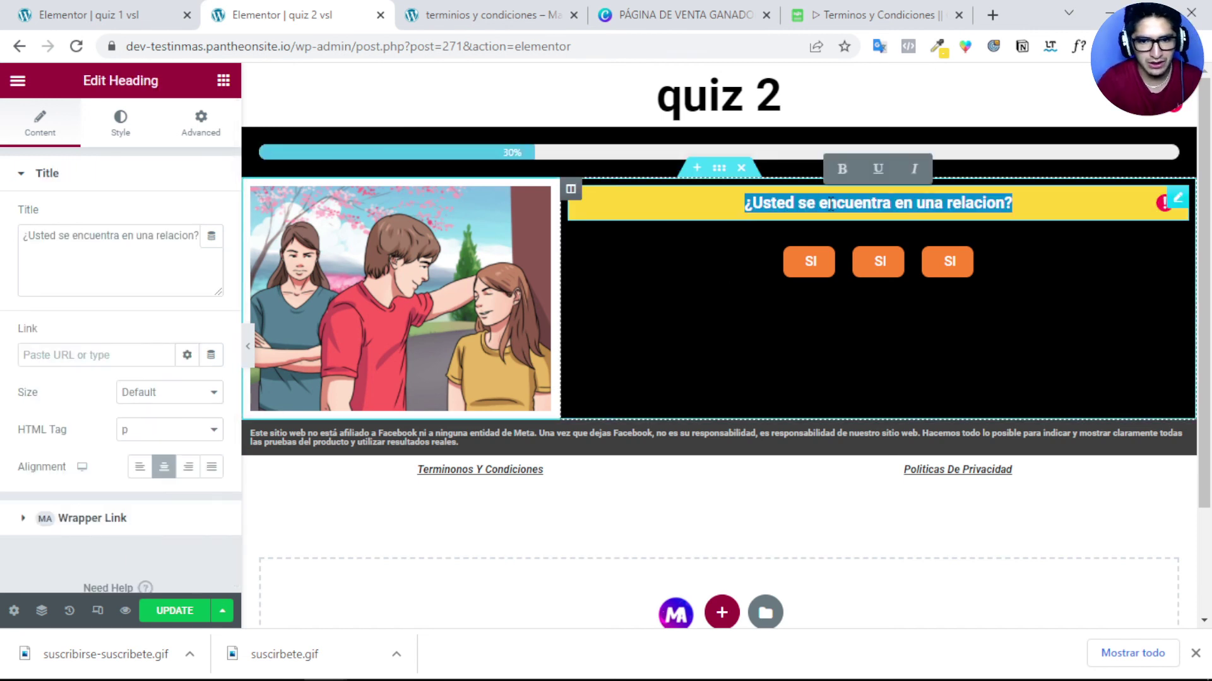
click(73, 235)
triple_click(77, 235)
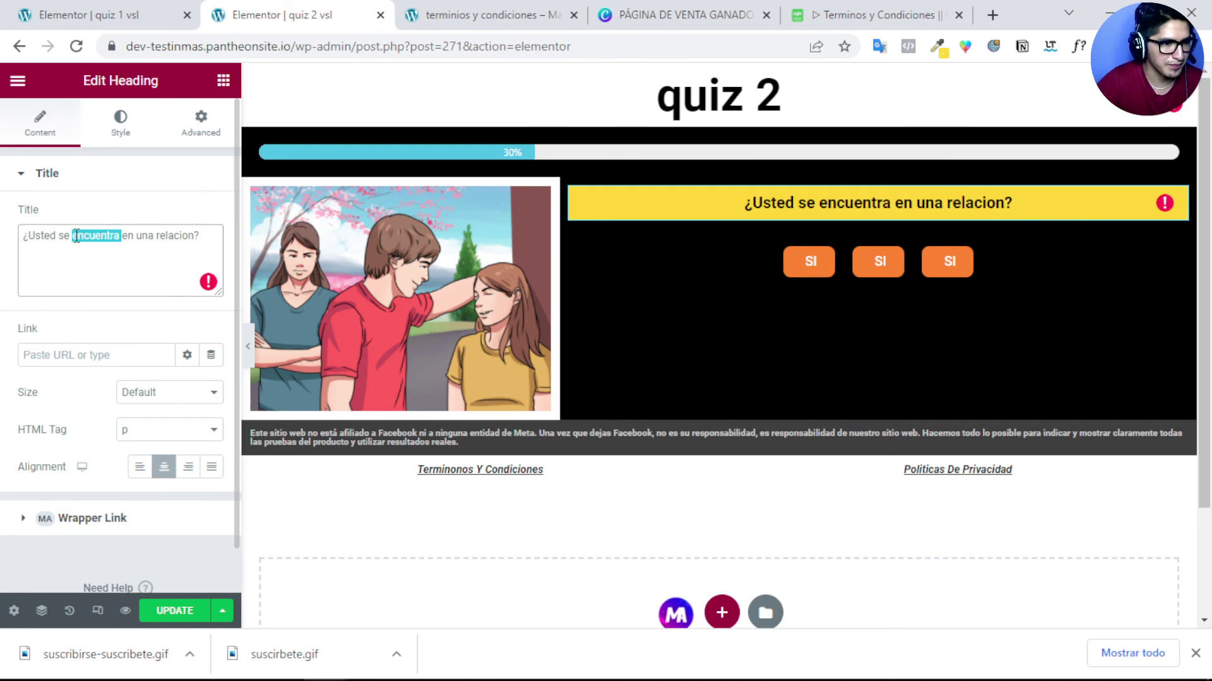
text(que eda)
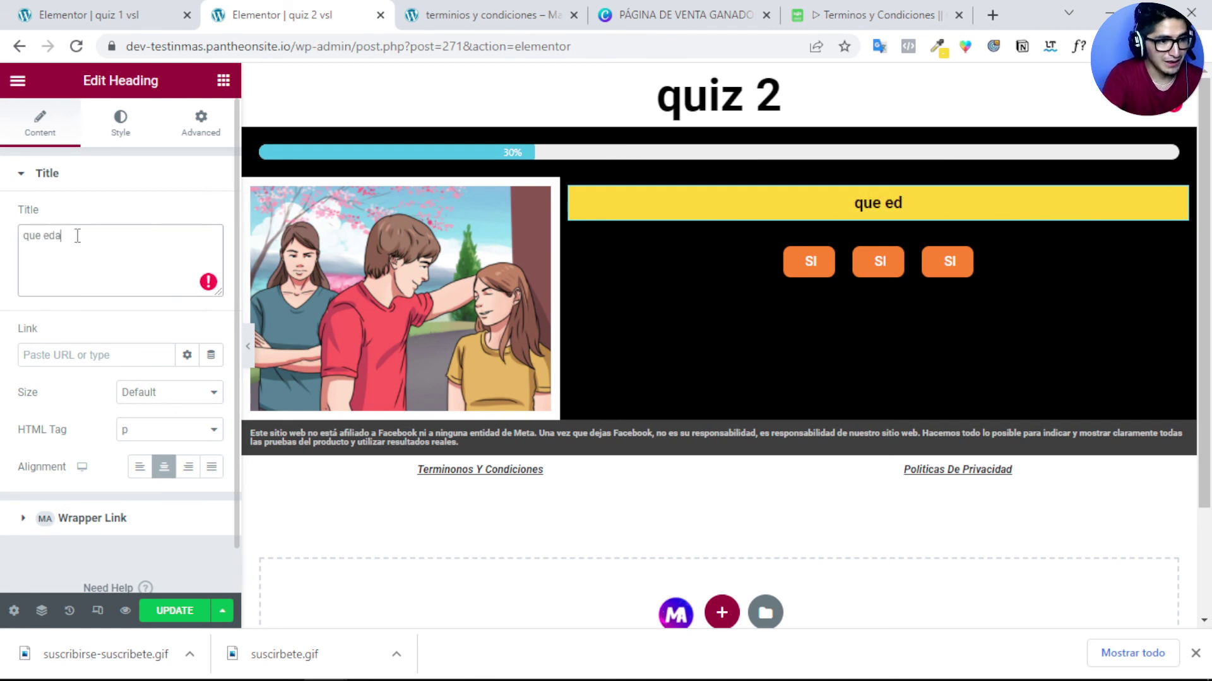
text(d tiene uste)
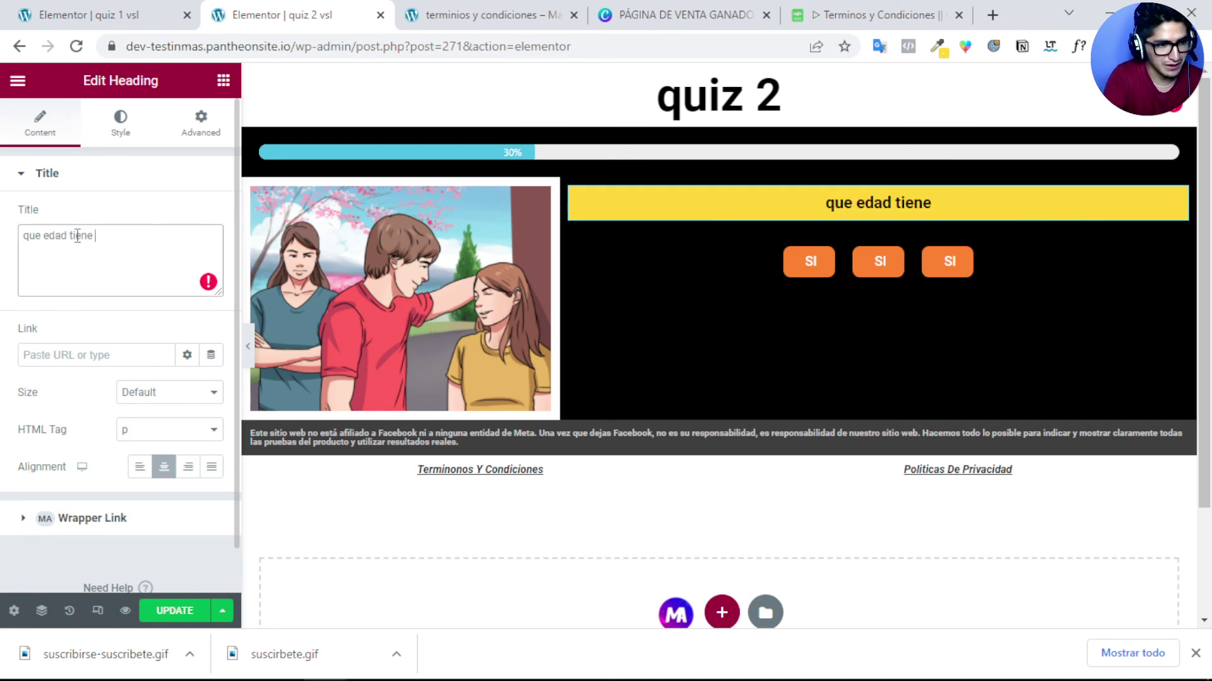
Step: Change the first answer button's text to "+18"
click(807, 265)
click(122, 268)
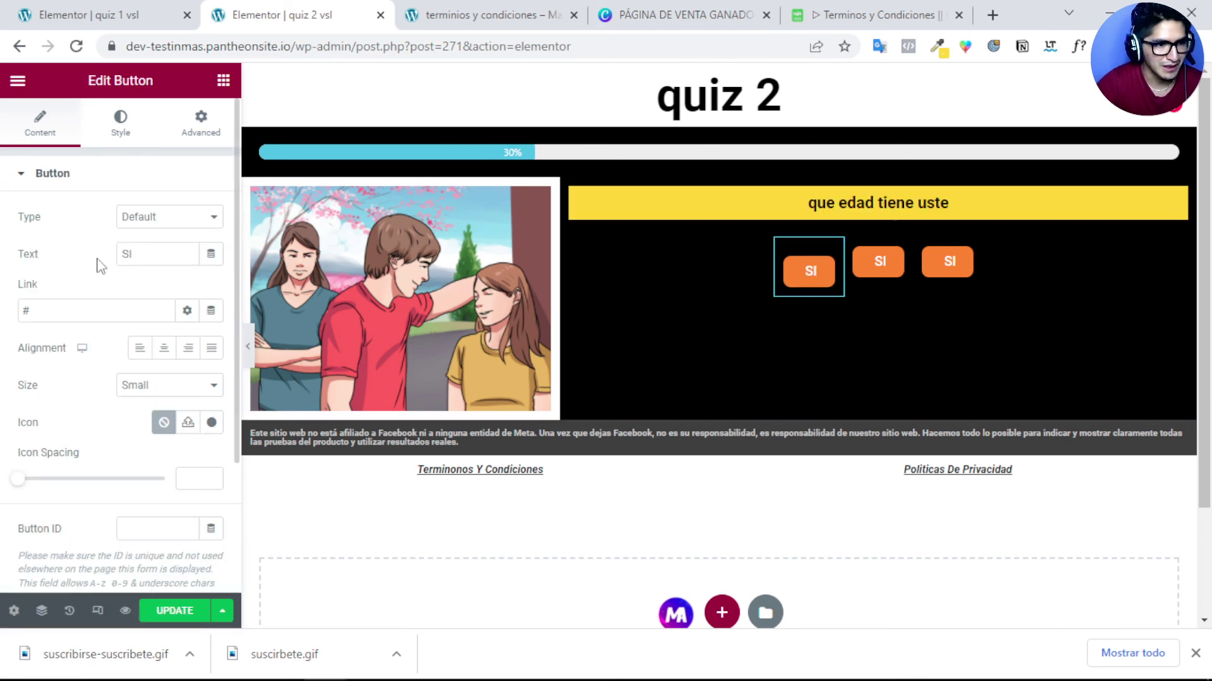
key(ctrl+a)
text(+18/)
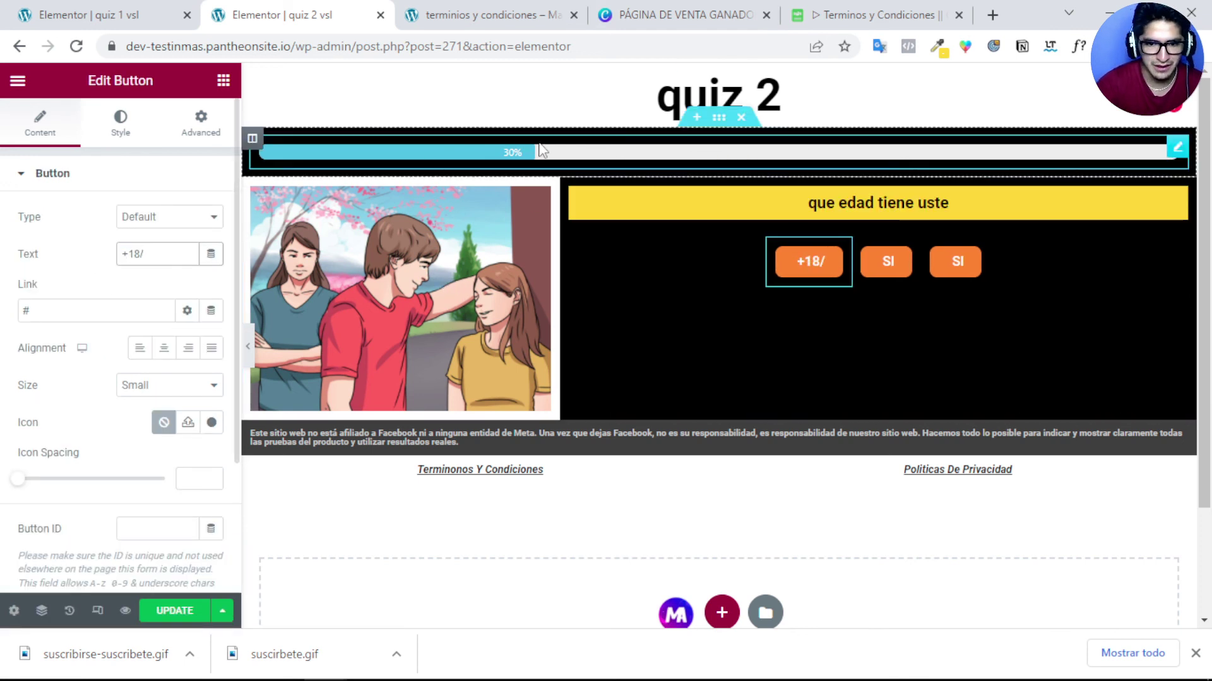
key(BackSpace)
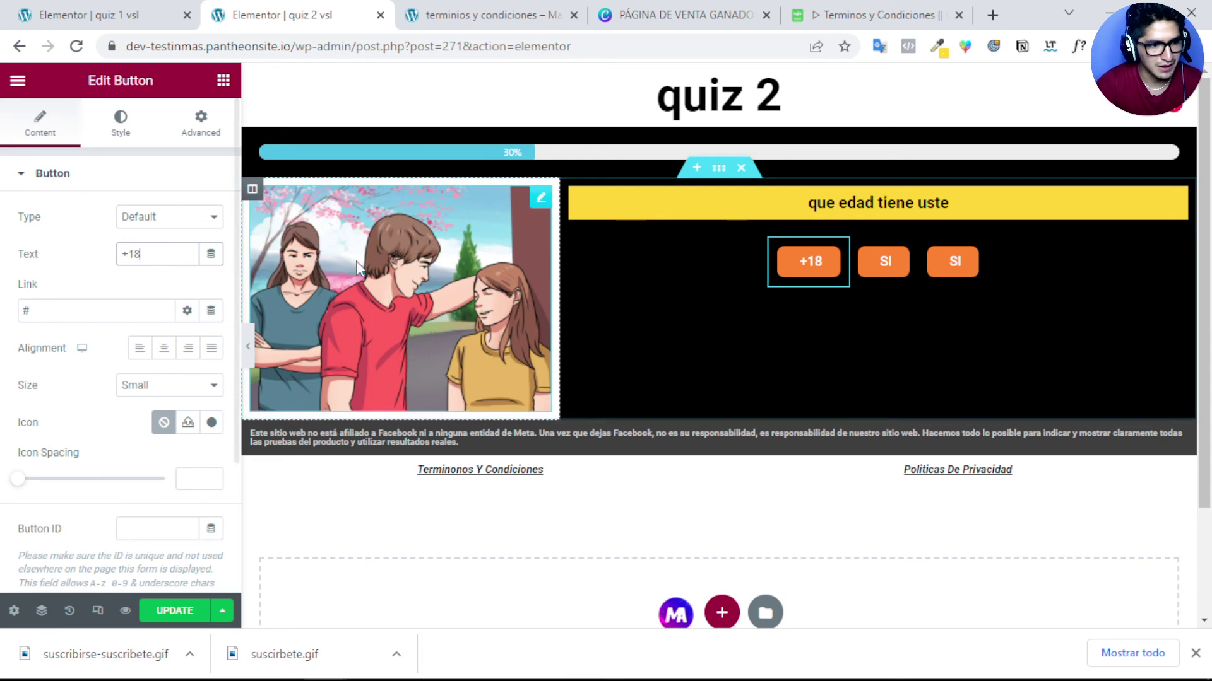
Step: Change the second answer button's text to "25-45"
click(861, 264)
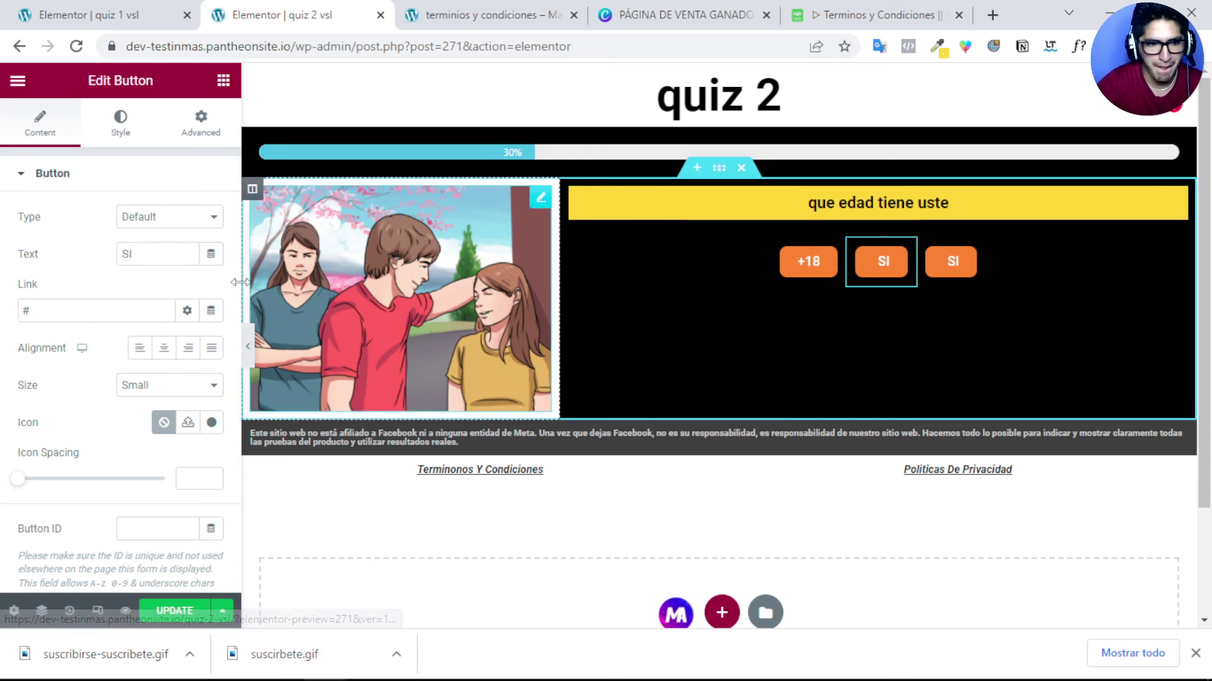
drag(150, 251, 121, 252)
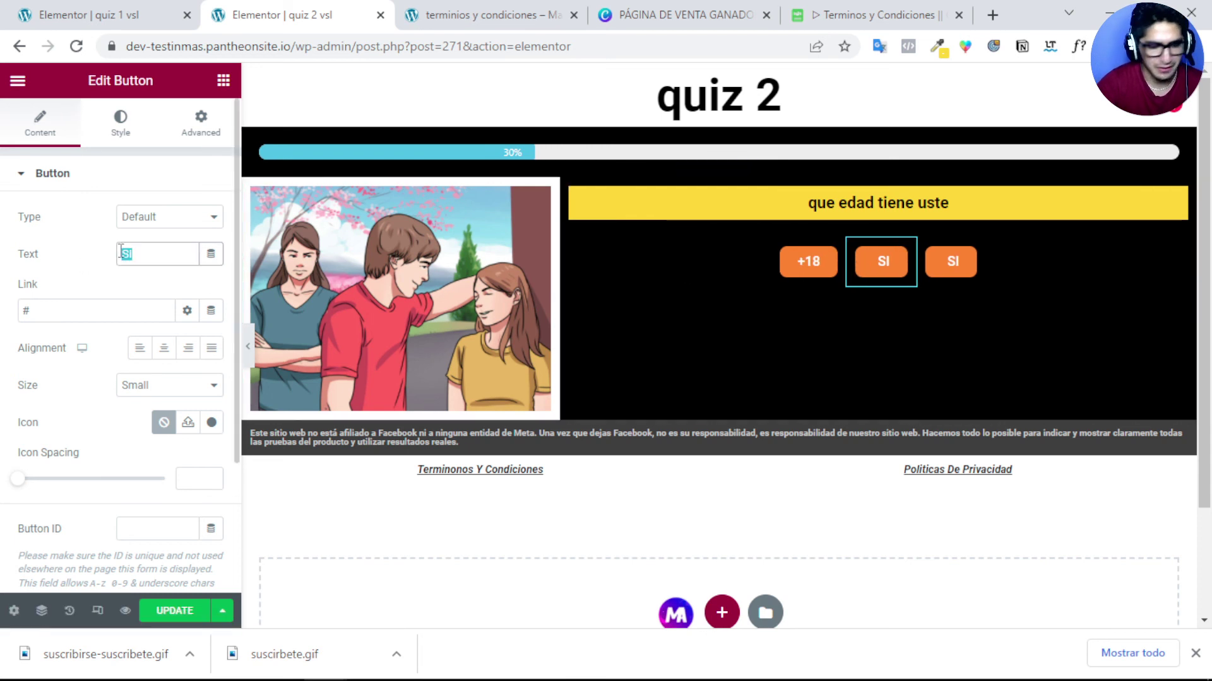
text(25)
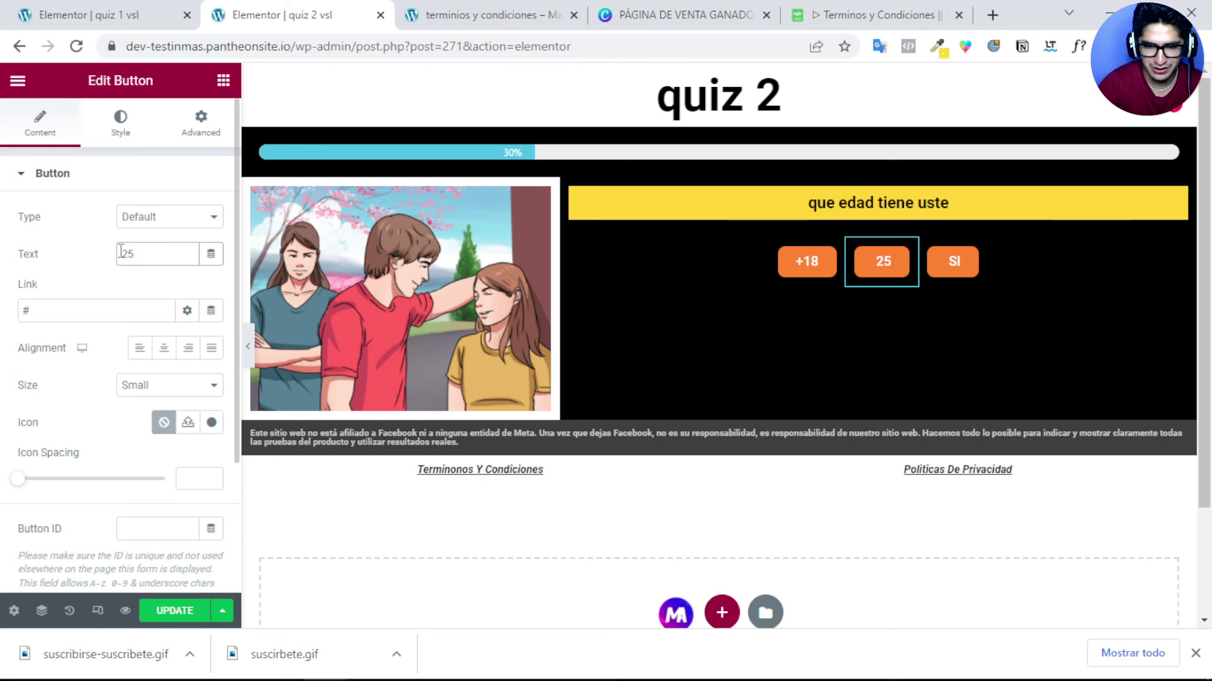
text(-45)
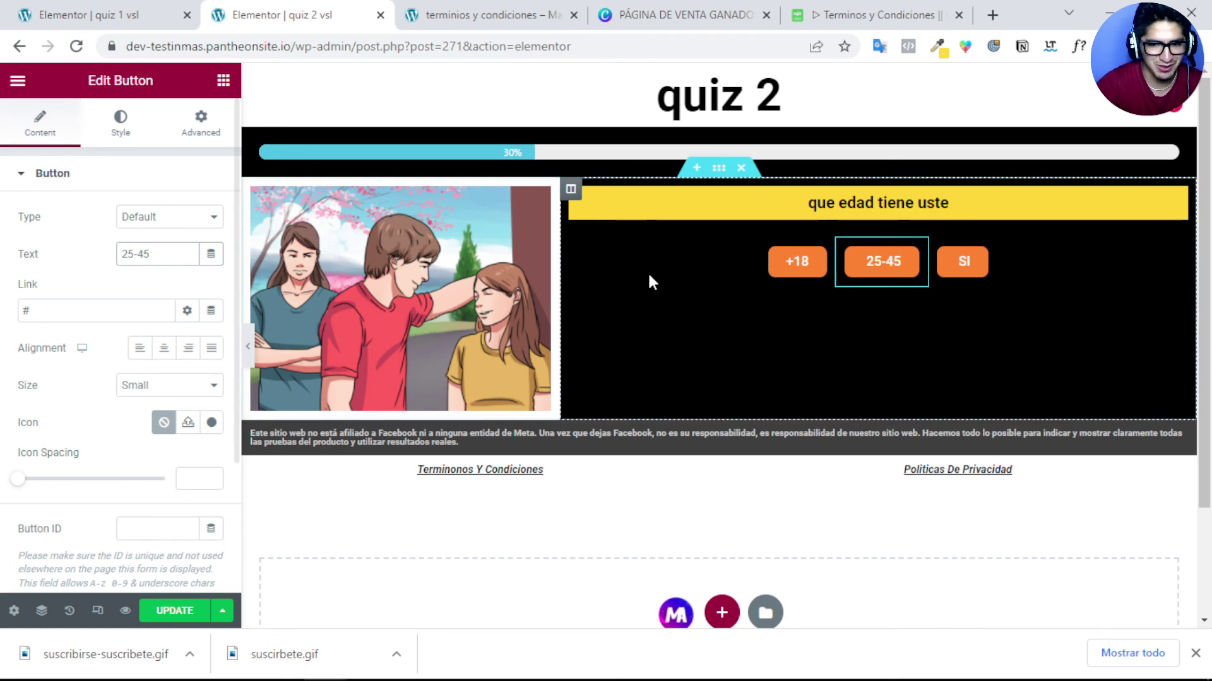
Step: Change the third answer button's text to "45+" and update the page
click(963, 271)
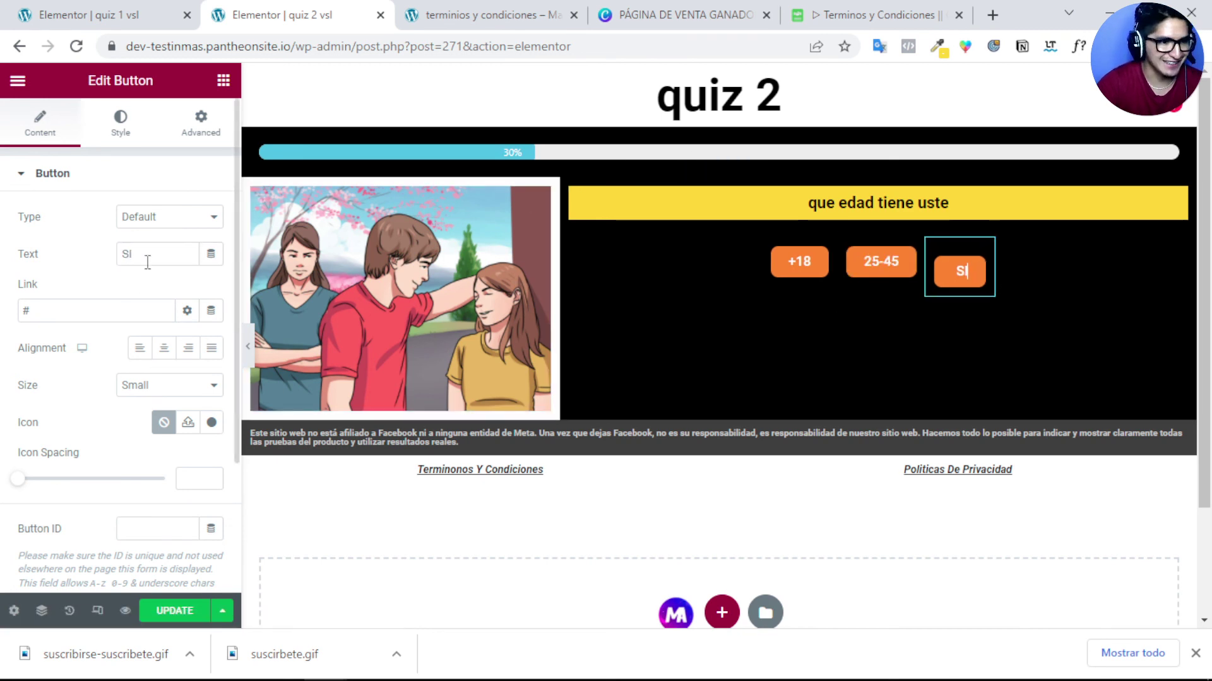
drag(148, 263, 116, 259)
text(25+)
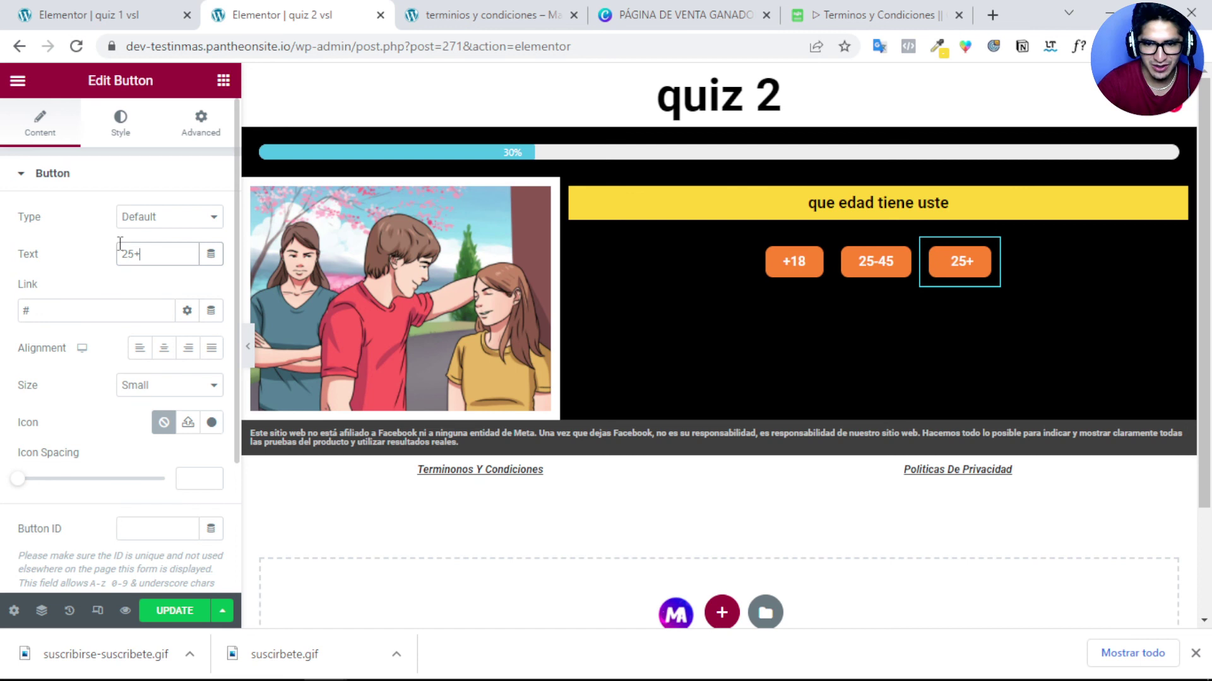
key(BackSpace)
key(BackSpace)
key(BackSpace)
text(45+)
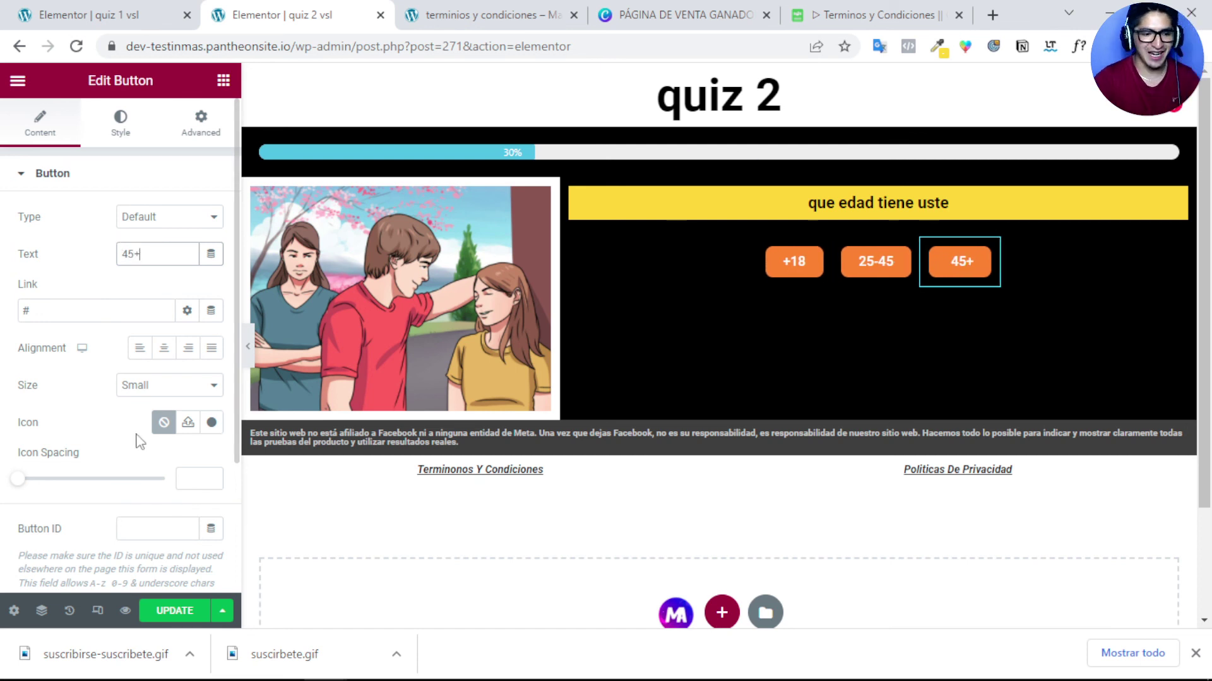
click(179, 612)
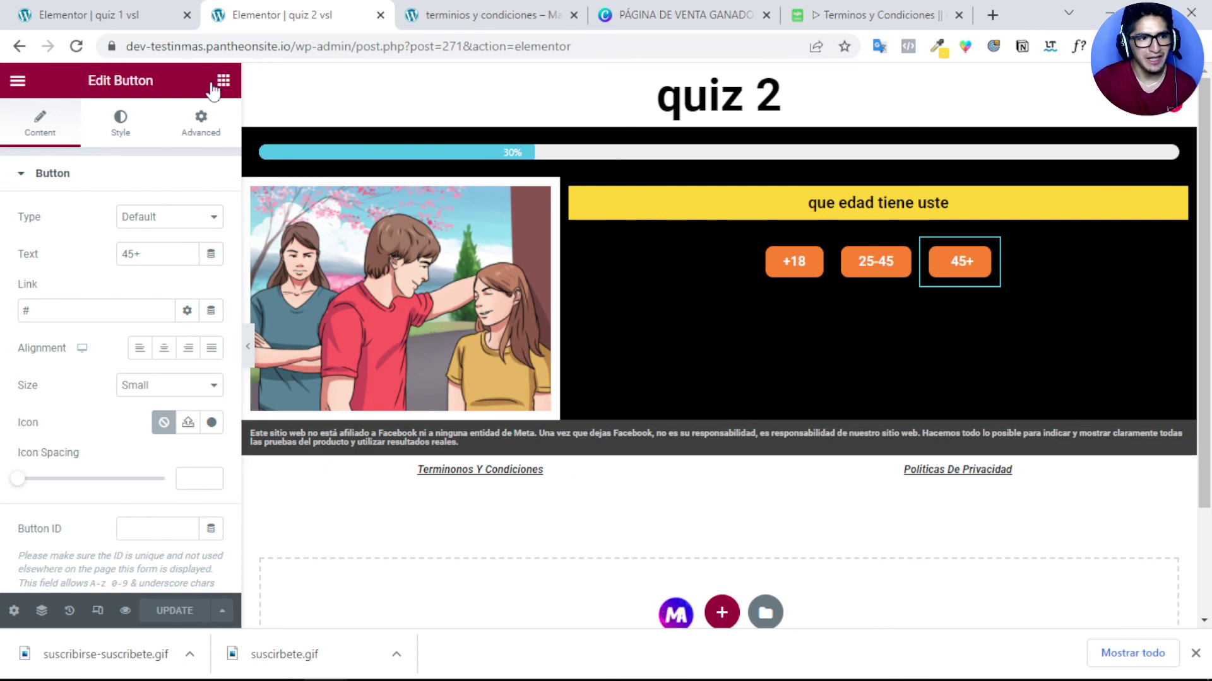
Step: Go from the terms and conditions page to the site's WordPress dashboard and start adding a new page
click(125, 15)
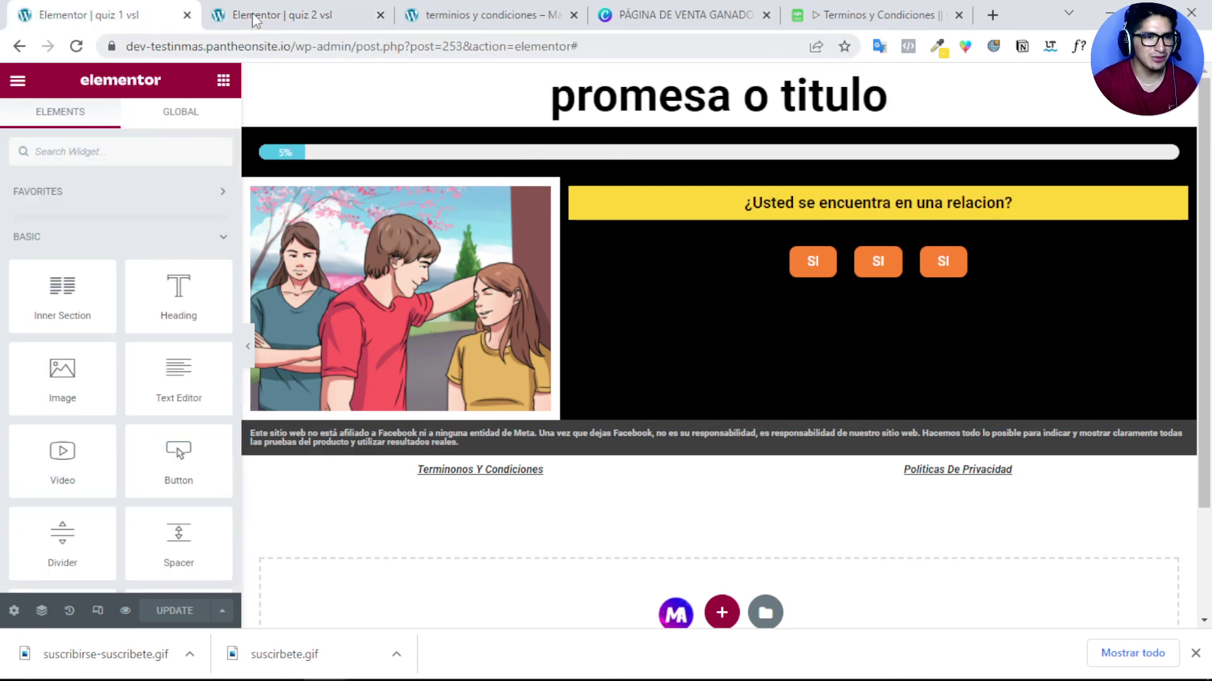
click(284, 15)
click(488, 17)
click(270, 38)
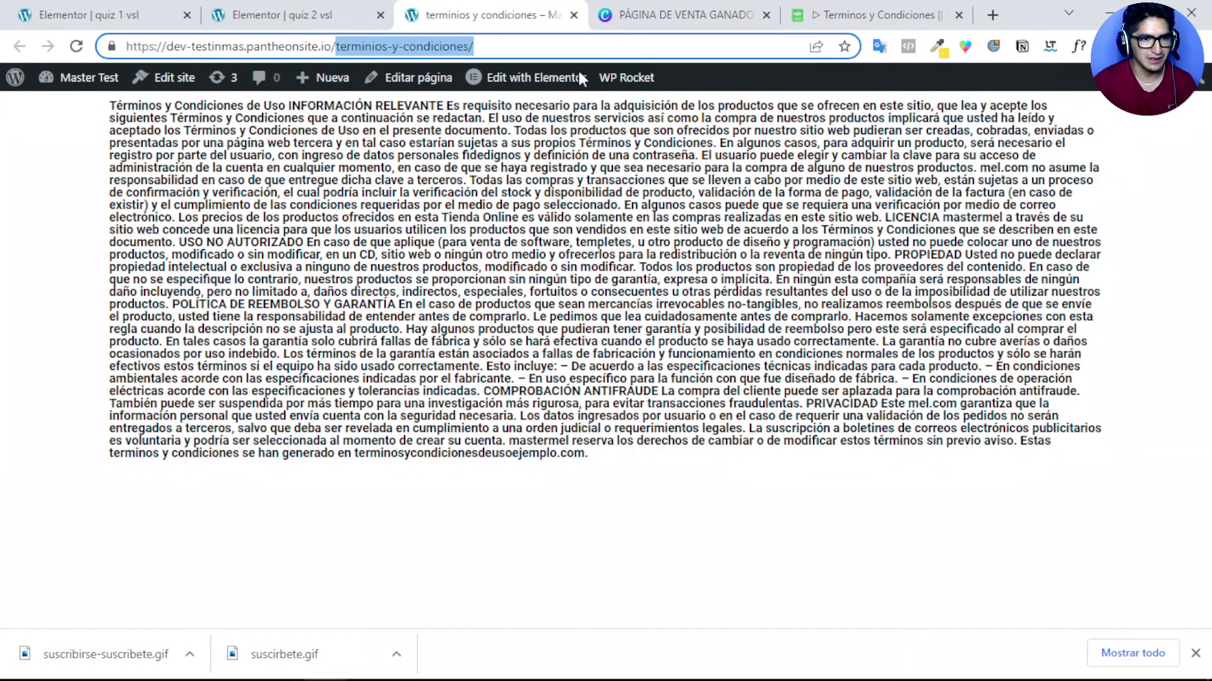
click(555, 77)
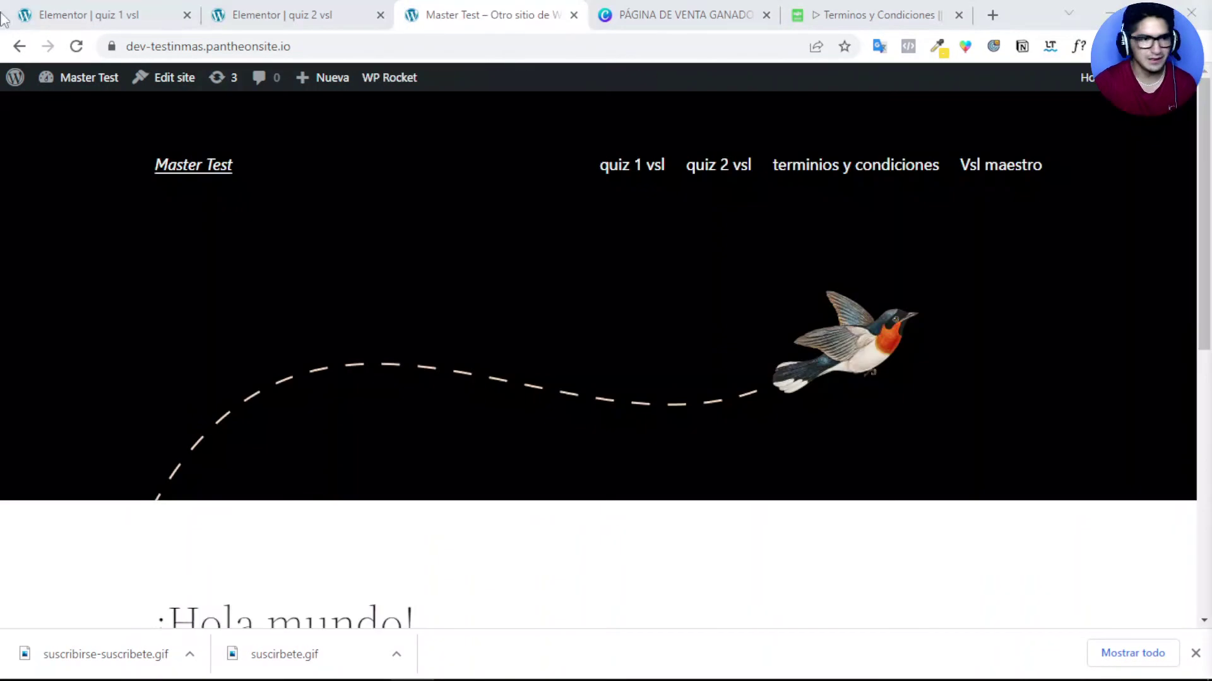
mouse_move(80, 89)
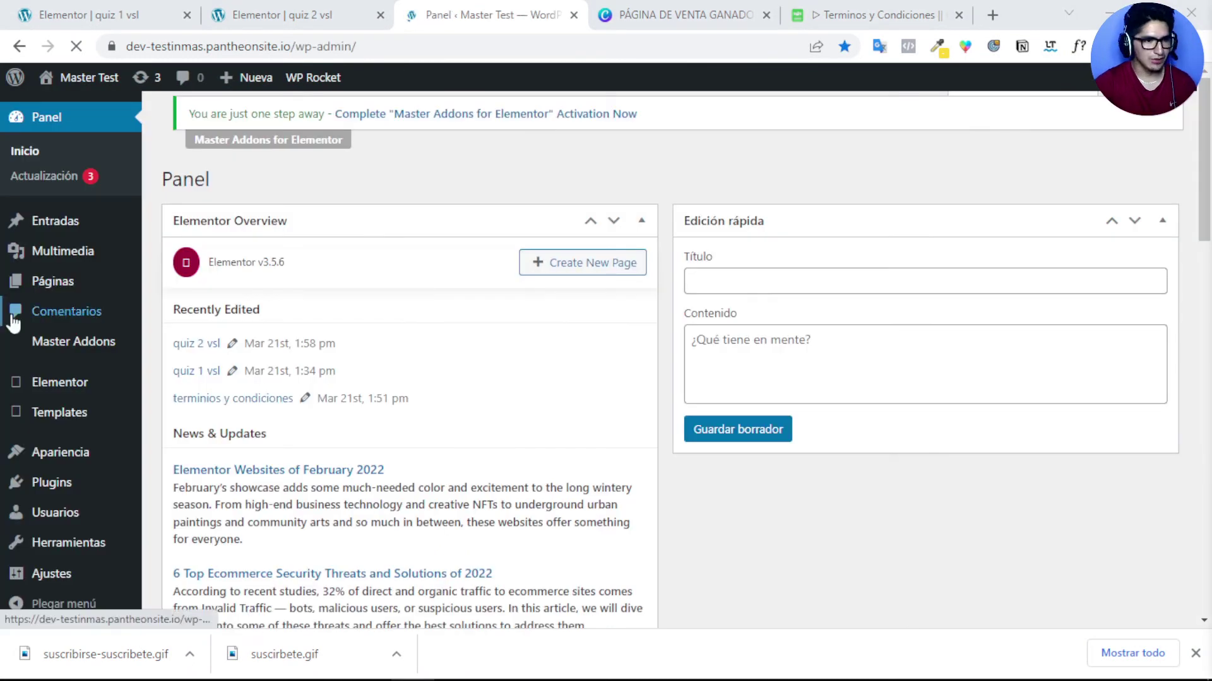
mouse_move(58, 287)
click(185, 292)
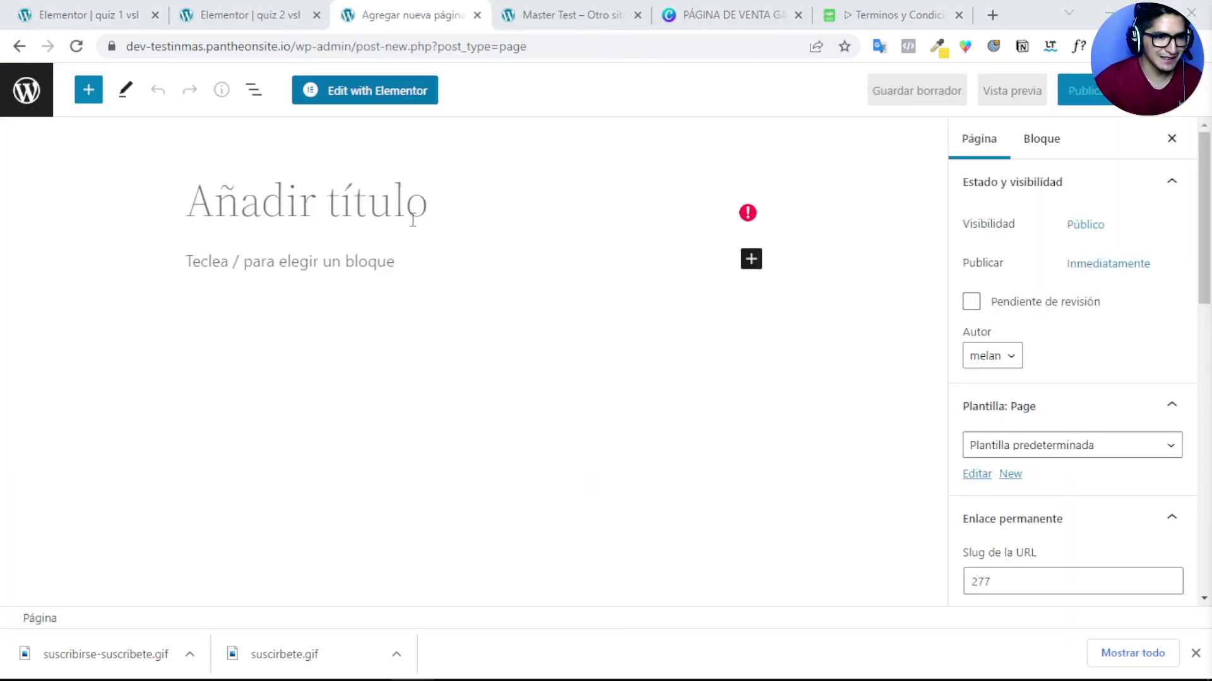
Step: Title the new page "quiz 3 vsl" and set its template to Elementor Canvas
click(400, 210)
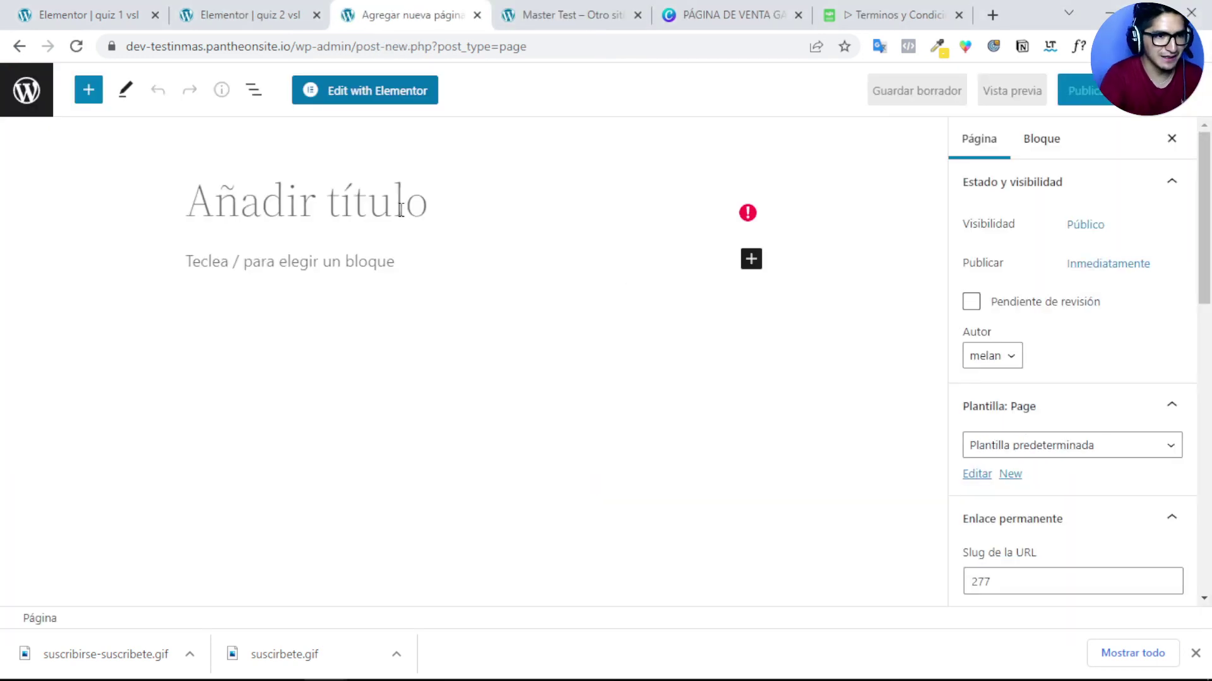
text(qui)
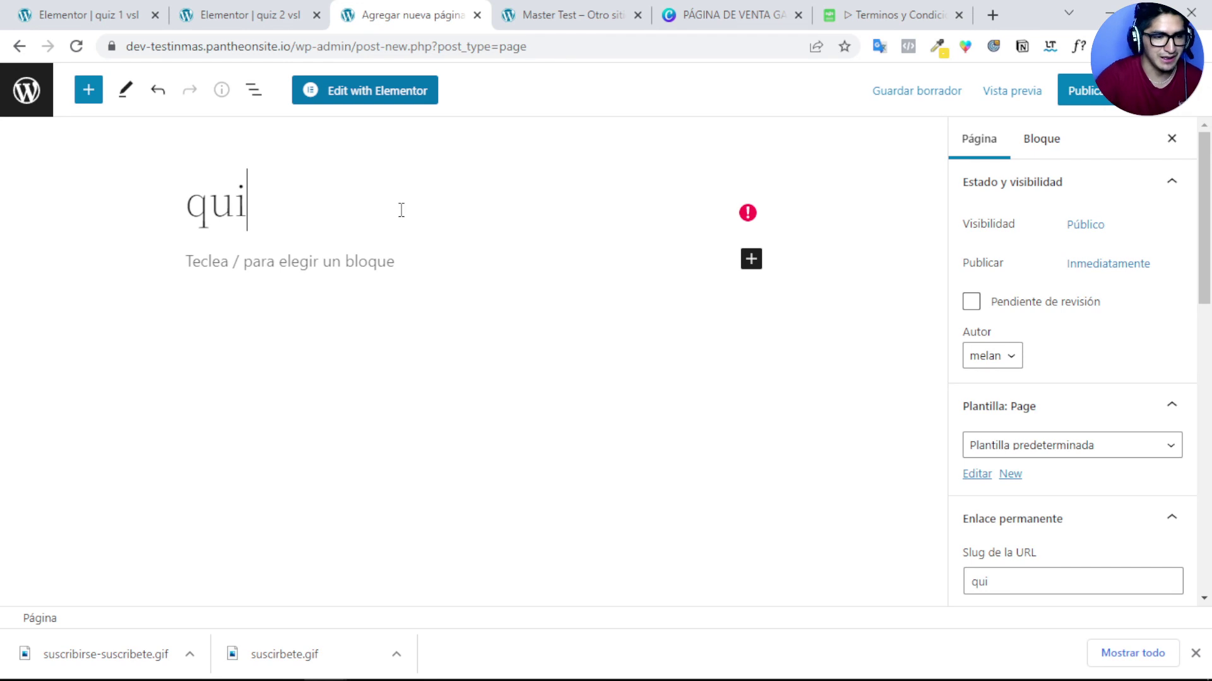
text(z 3 vsl)
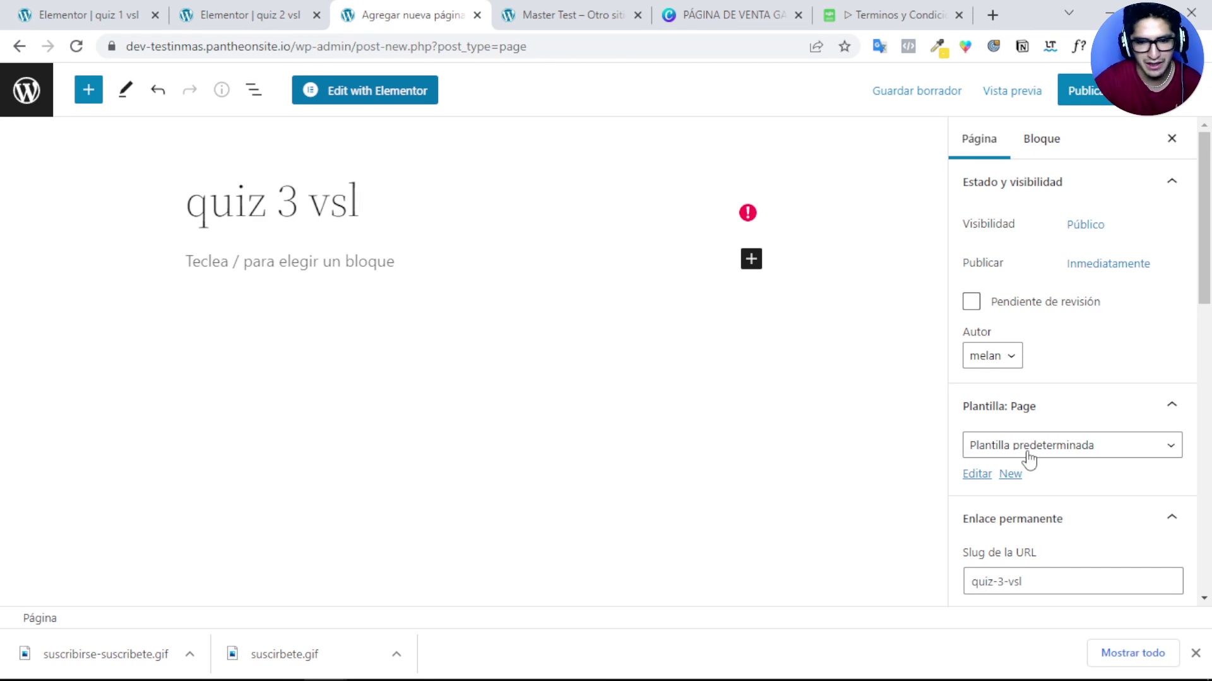
click(1029, 449)
click(1022, 483)
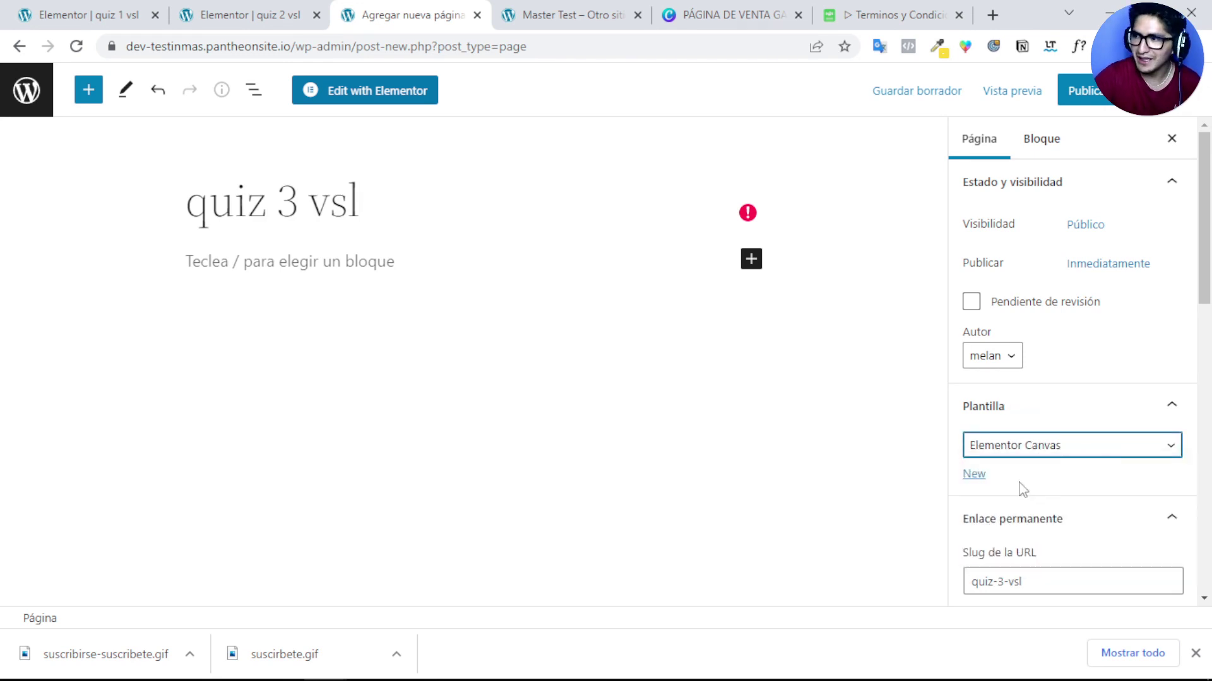
Step: Publish the "quiz 3 vsl" page and open it for editing with Elementor
click(1072, 90)
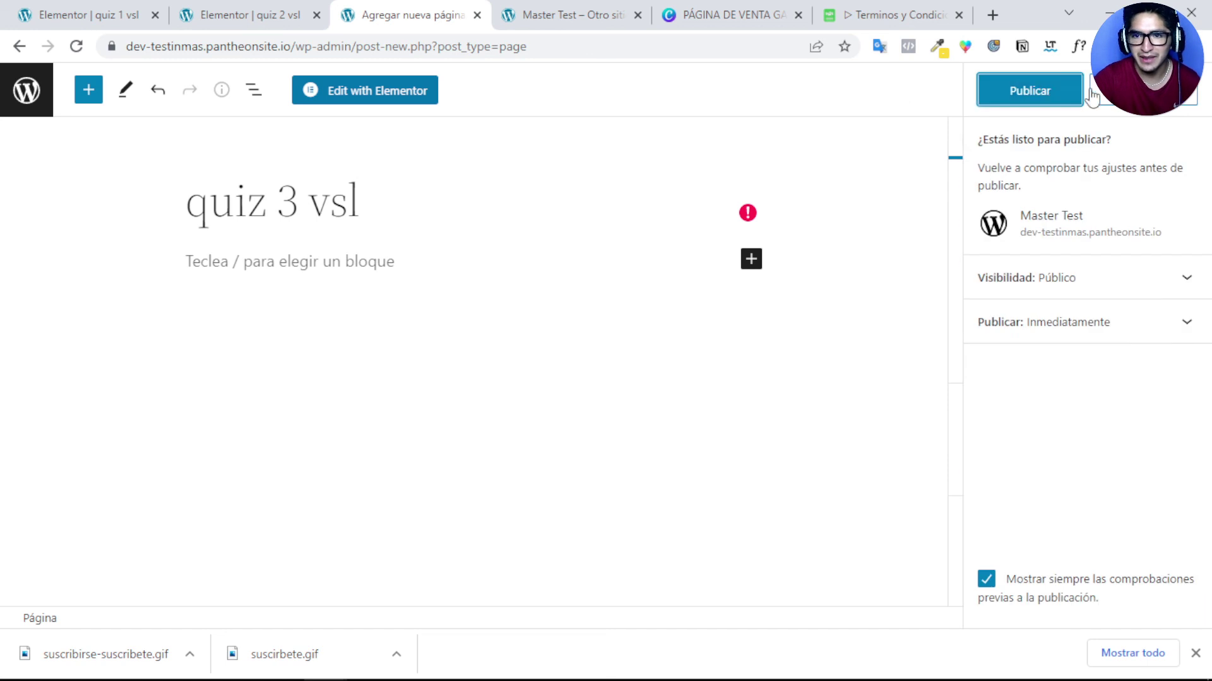
click(1030, 92)
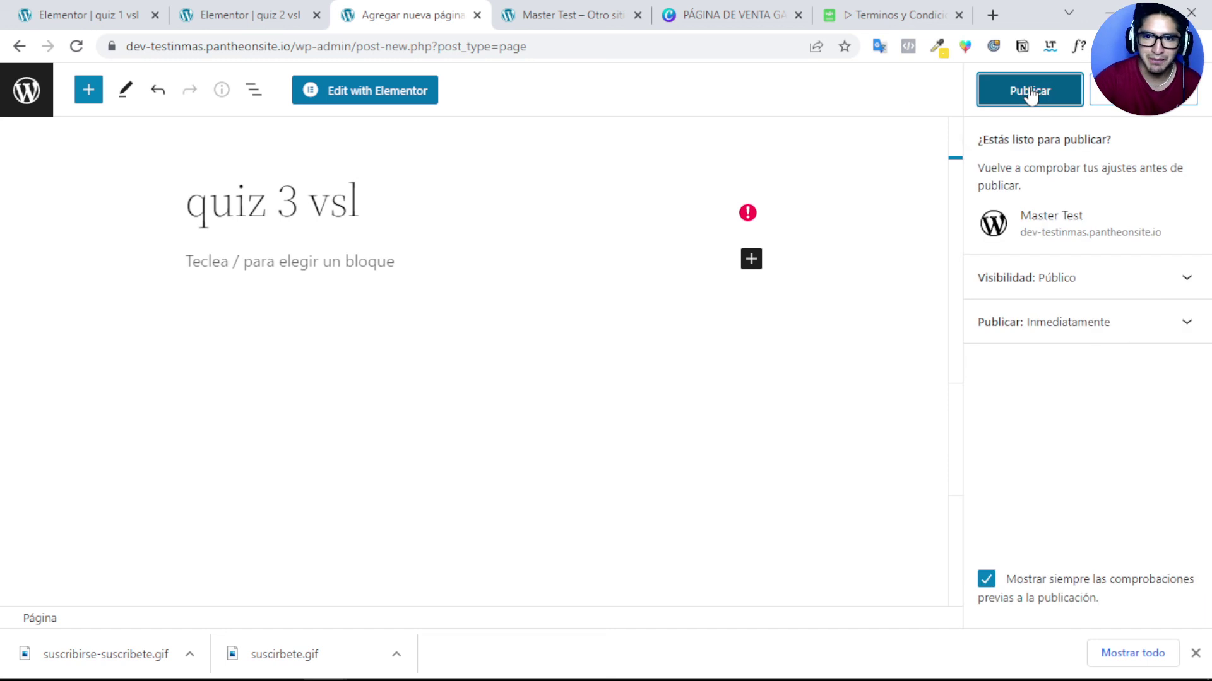
click(381, 100)
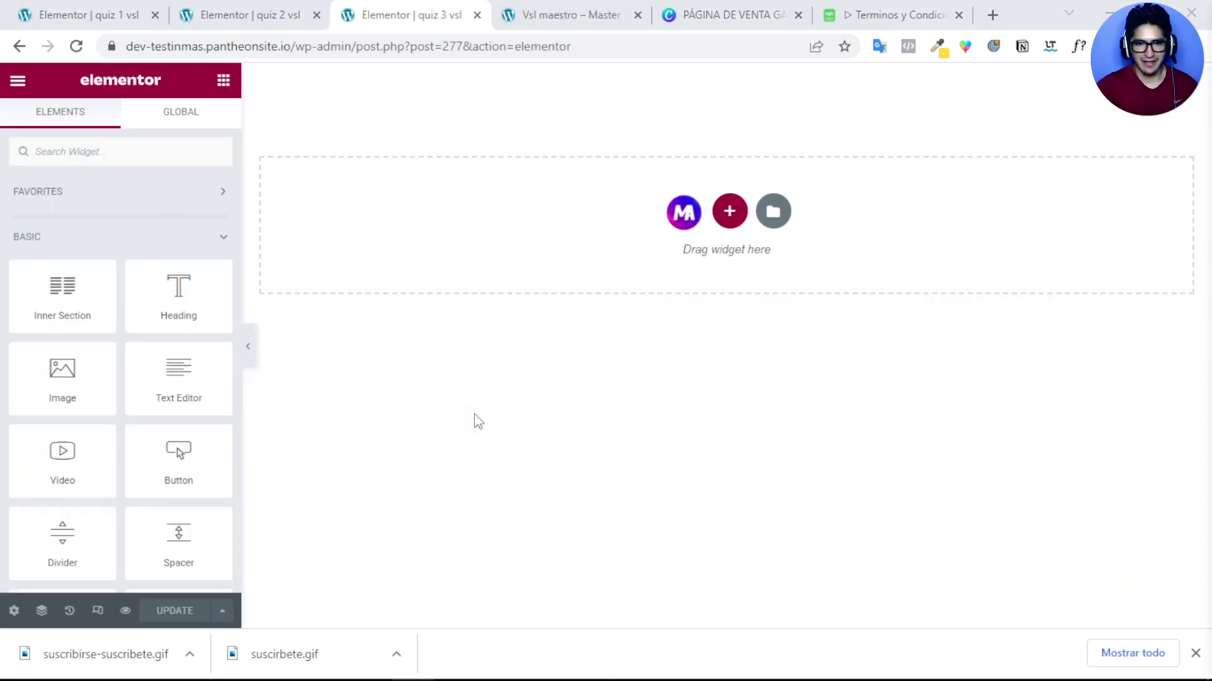
click(772, 212)
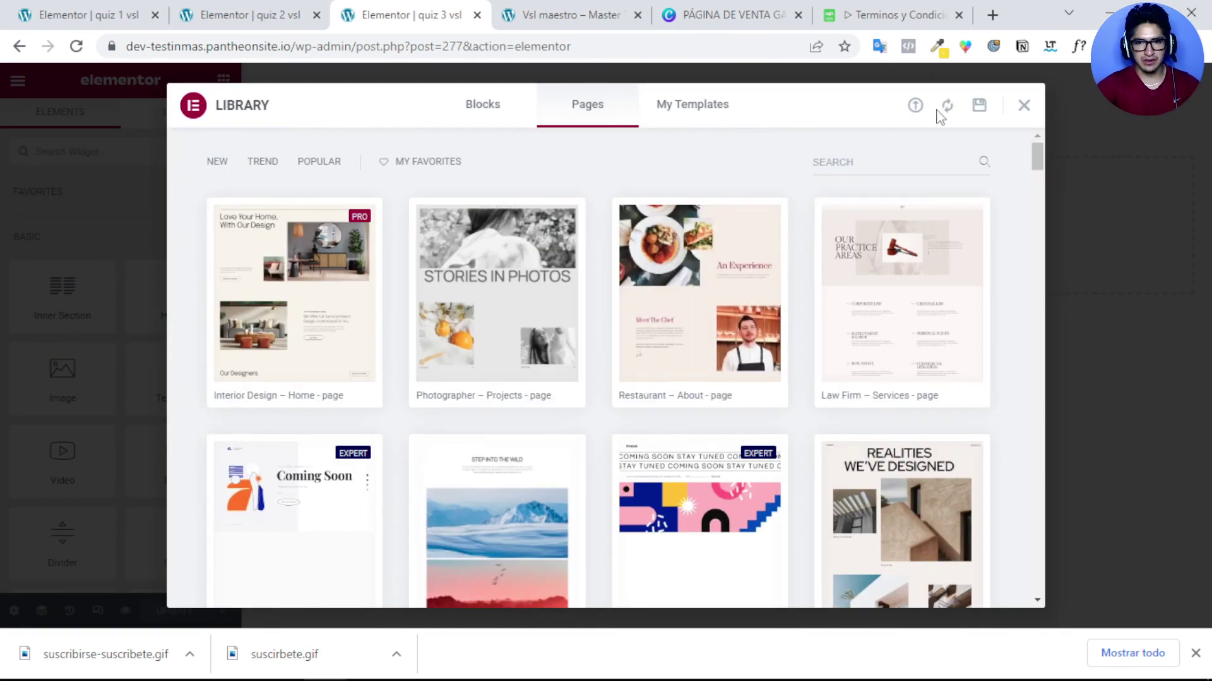
click(978, 106)
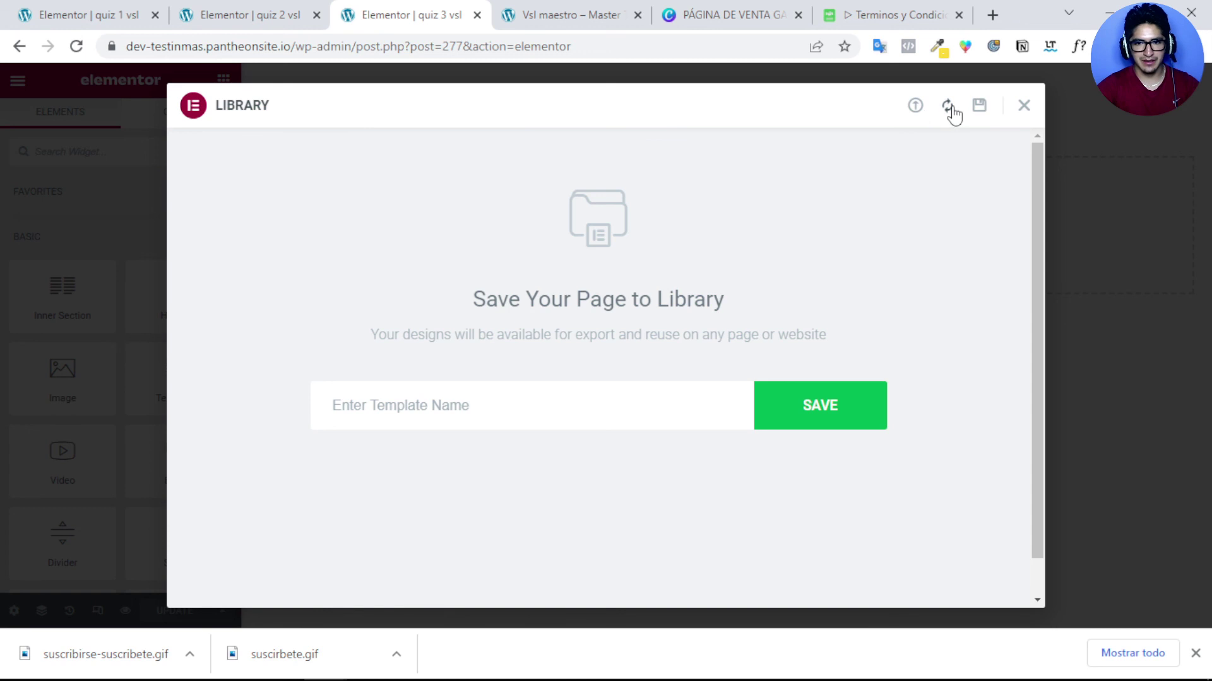
click(1024, 106)
Step: Insert the saved template "quiz test1 vsl" into the page, importing its document settings as well
click(772, 211)
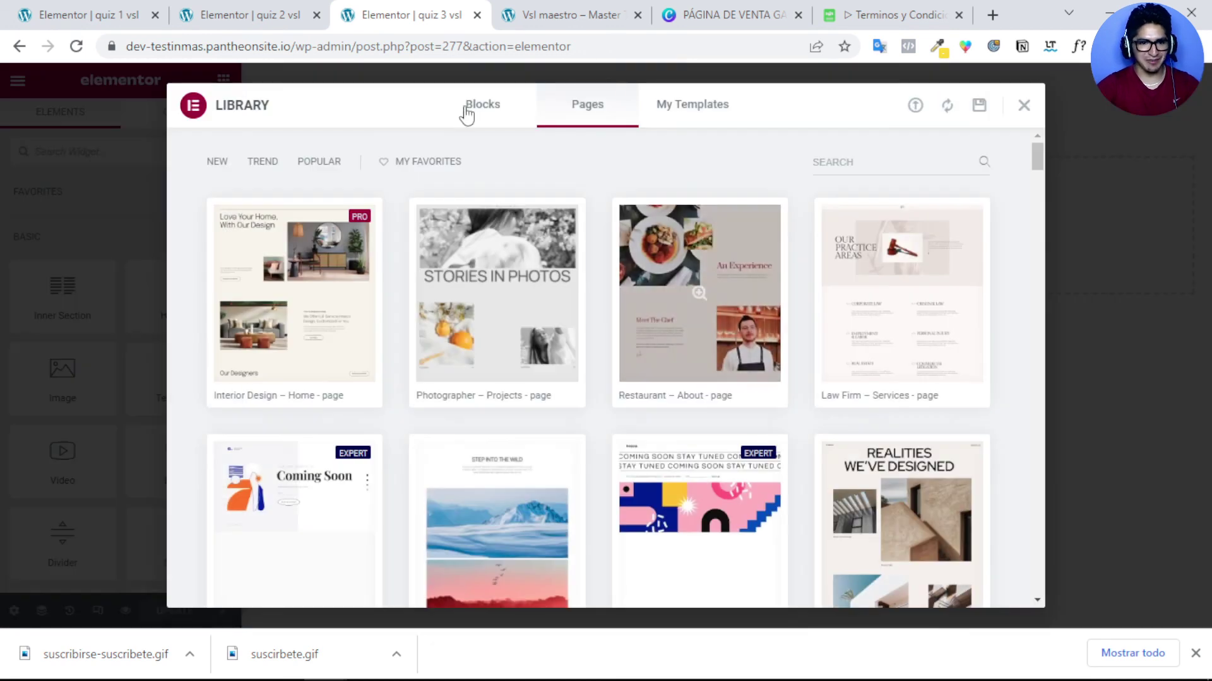
click(694, 112)
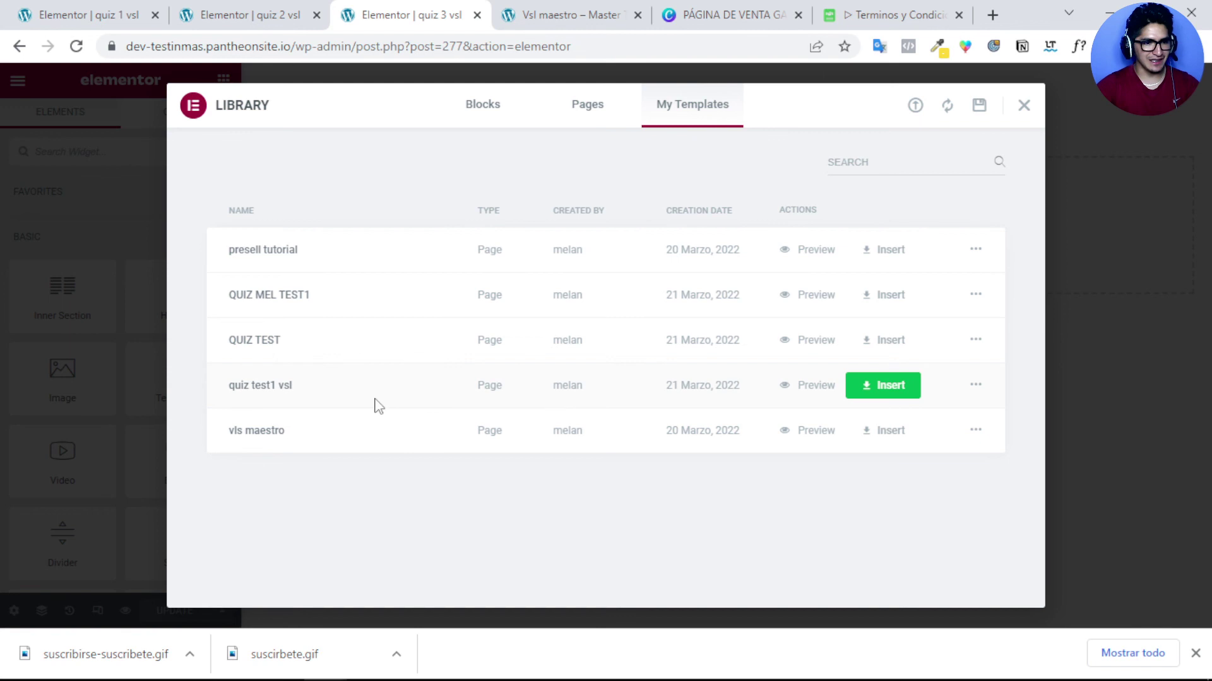
click(891, 385)
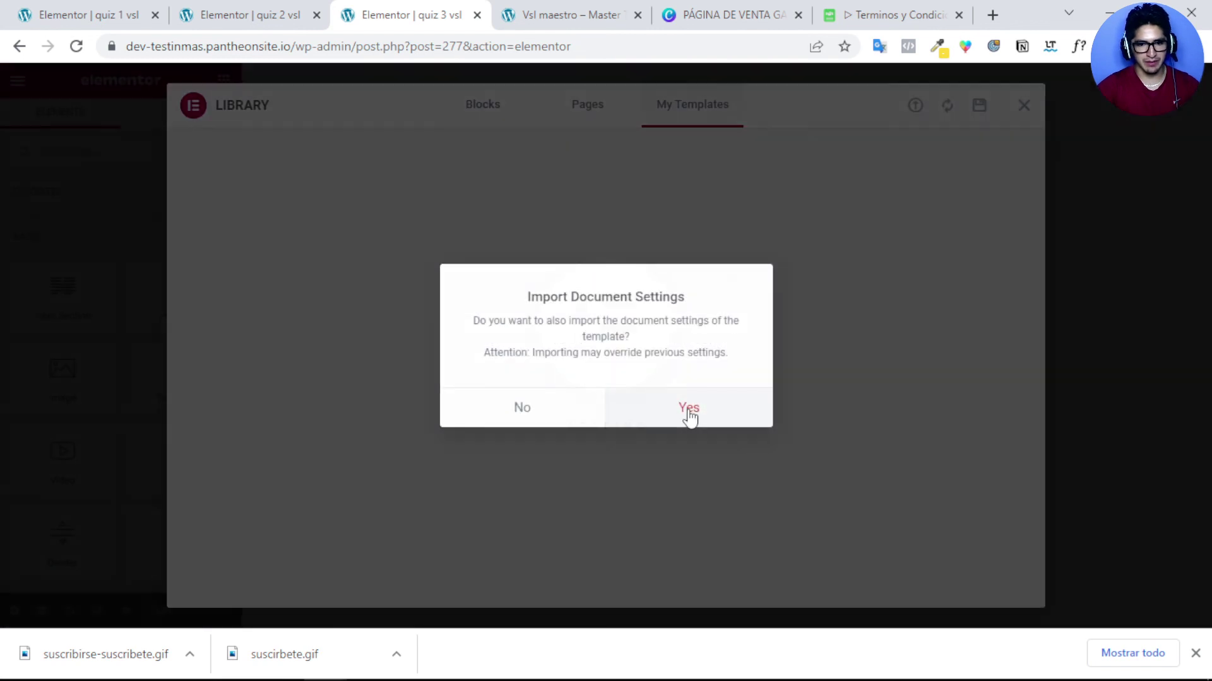
click(689, 409)
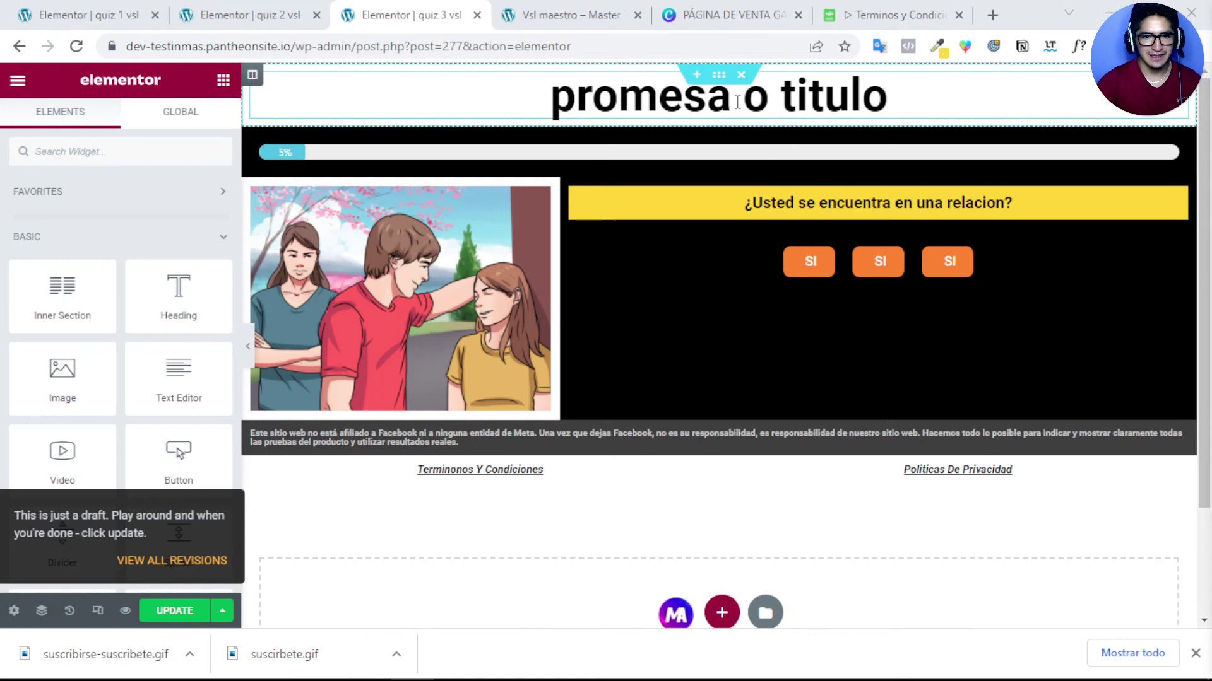
Step: Replace the main heading's text at the top of the page with "quiz 3"
click(739, 102)
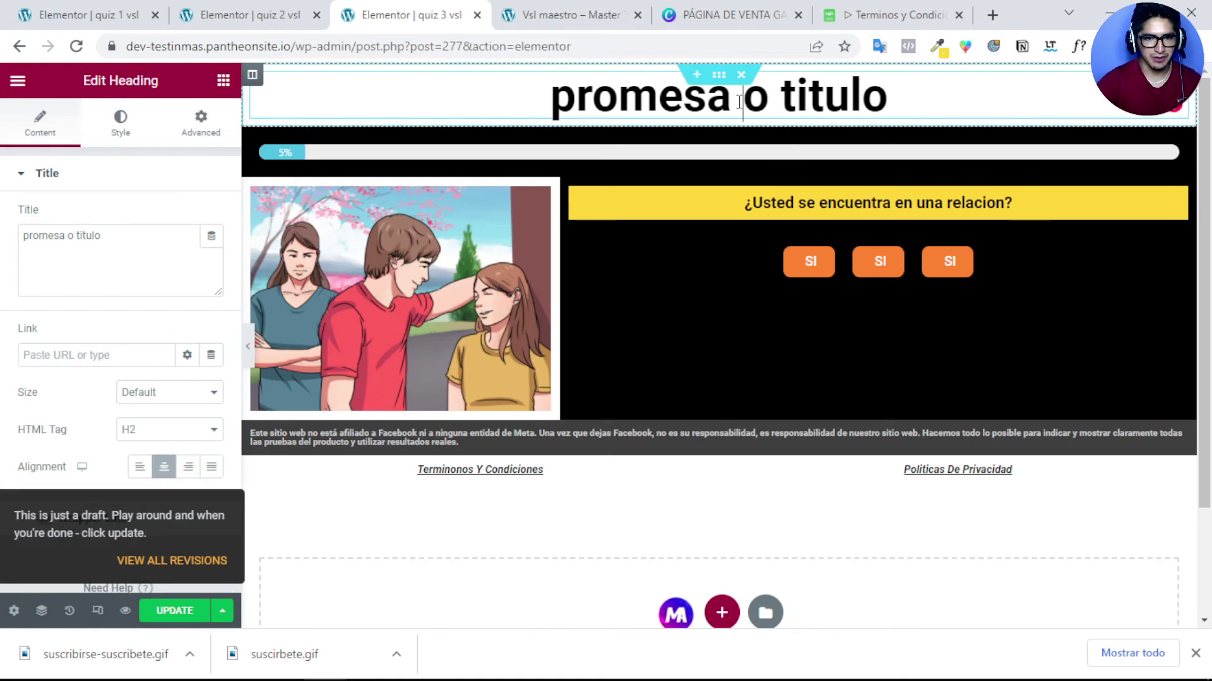
double_click(739, 103)
drag(127, 230, 19, 239)
text(q)
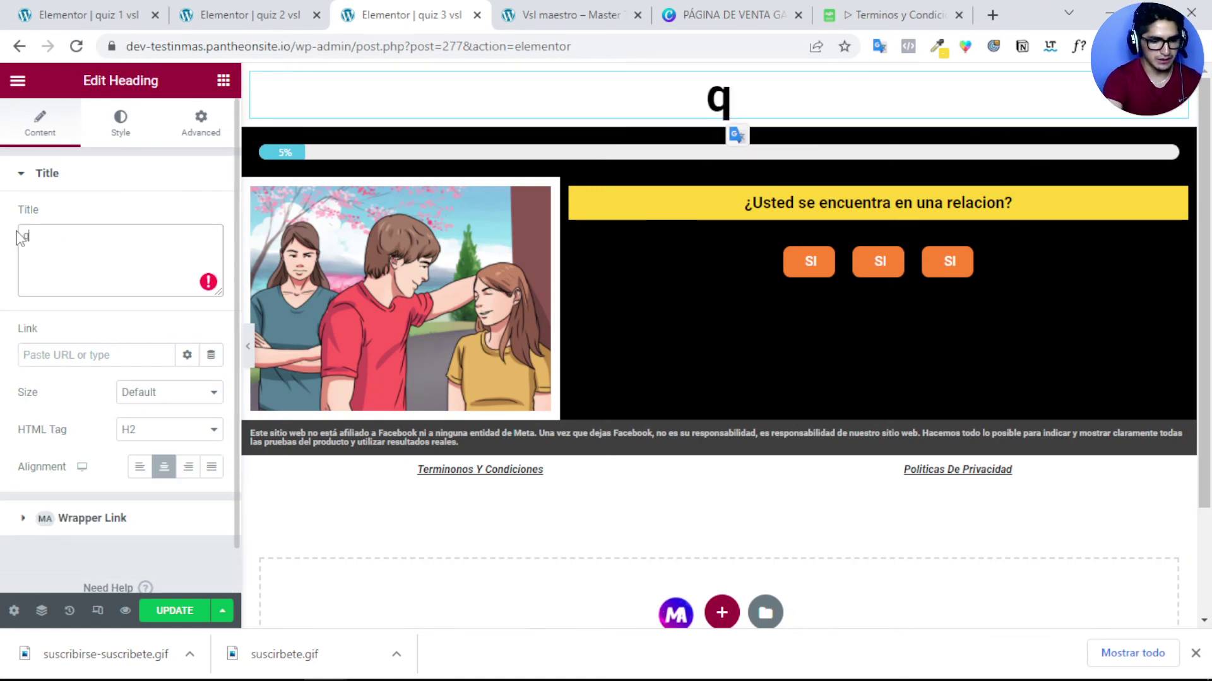
text(uiz 3)
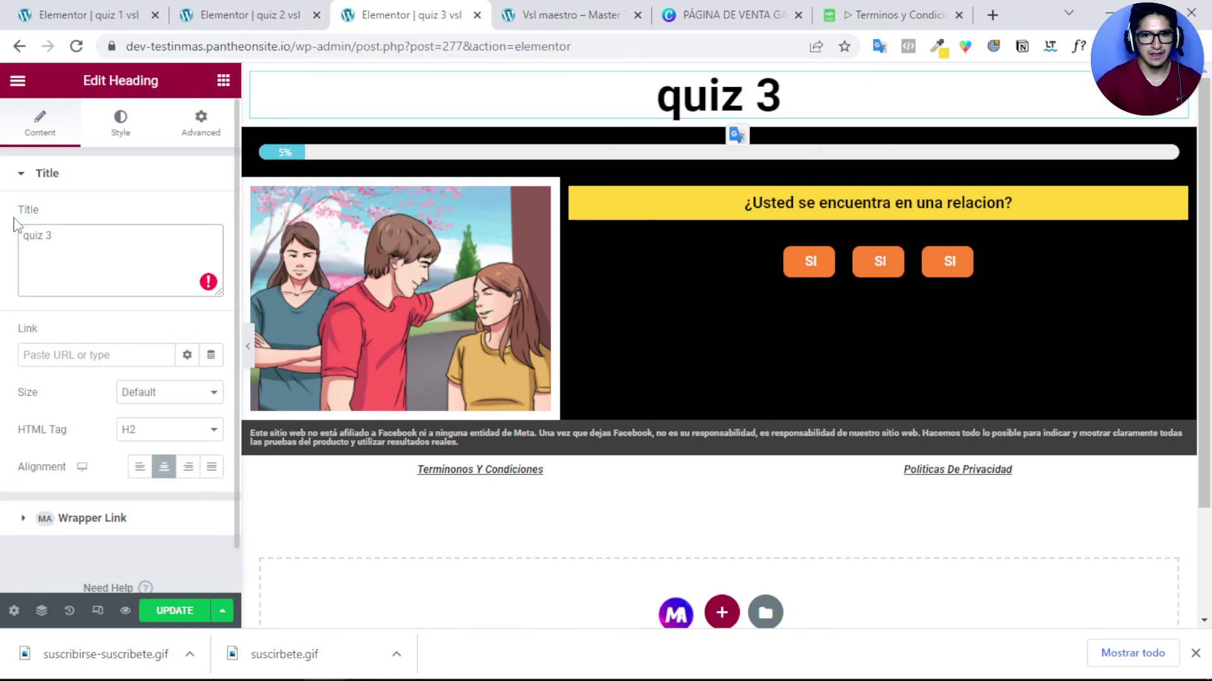
Step: Replace the question in the yellow heading with "realiza una pregunta"
click(889, 206)
double_click(146, 236)
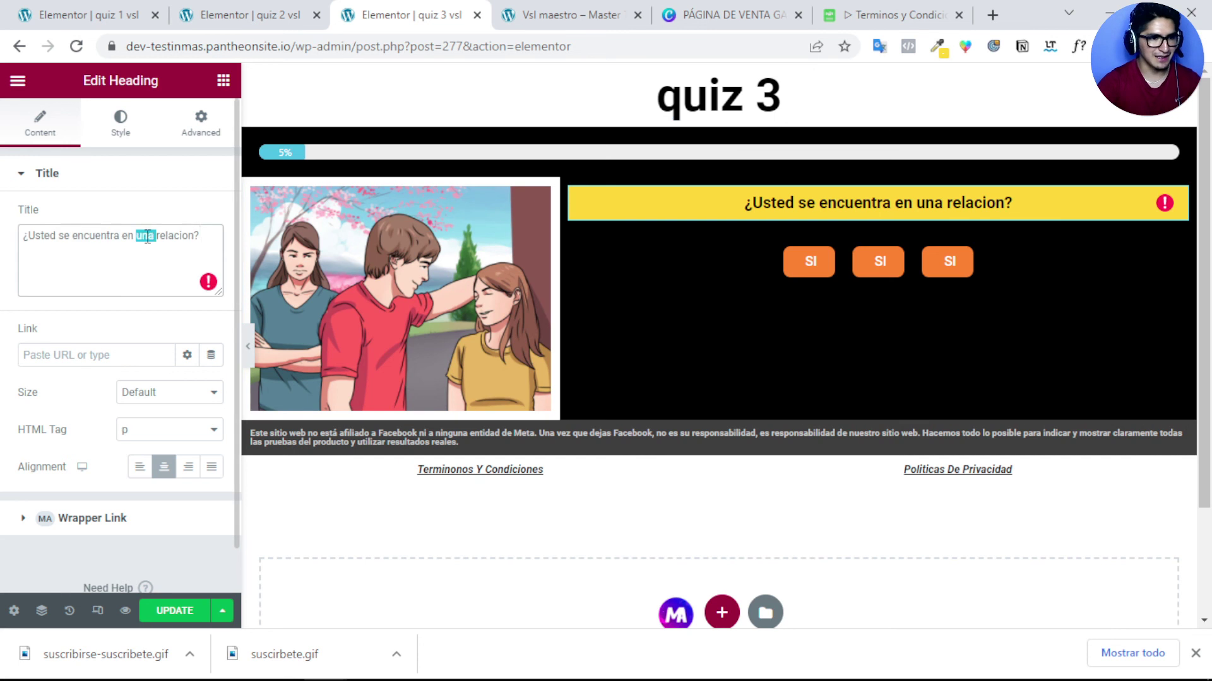
triple_click(147, 236)
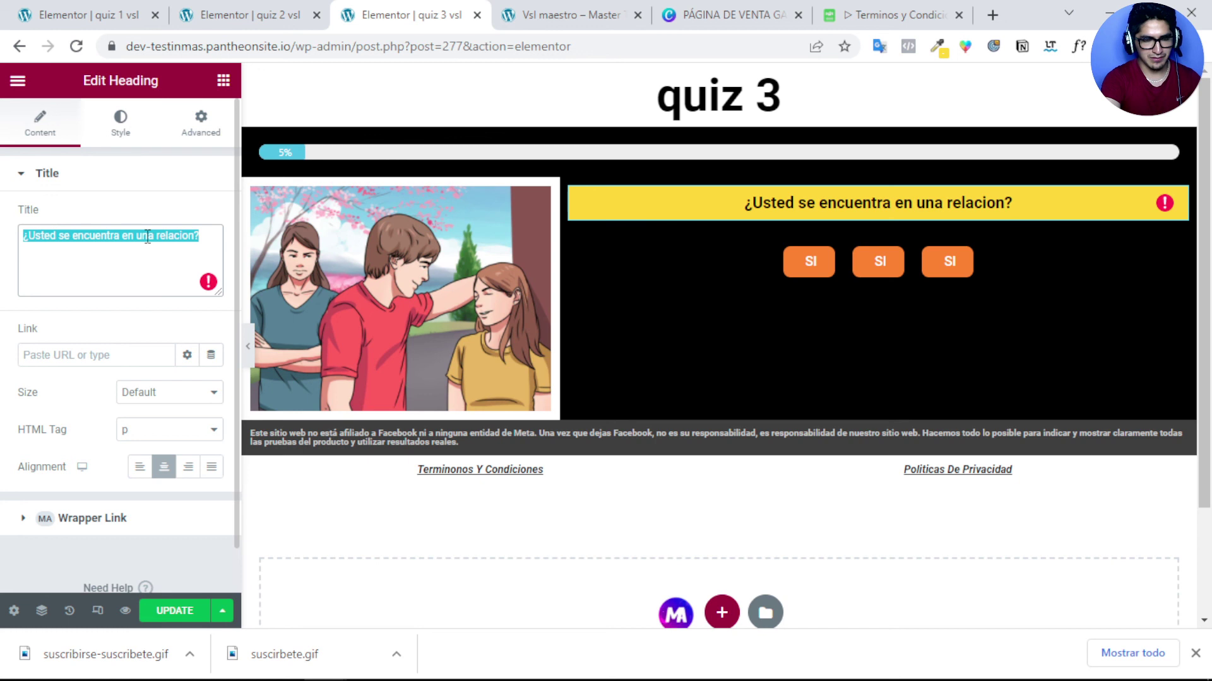
text(reali)
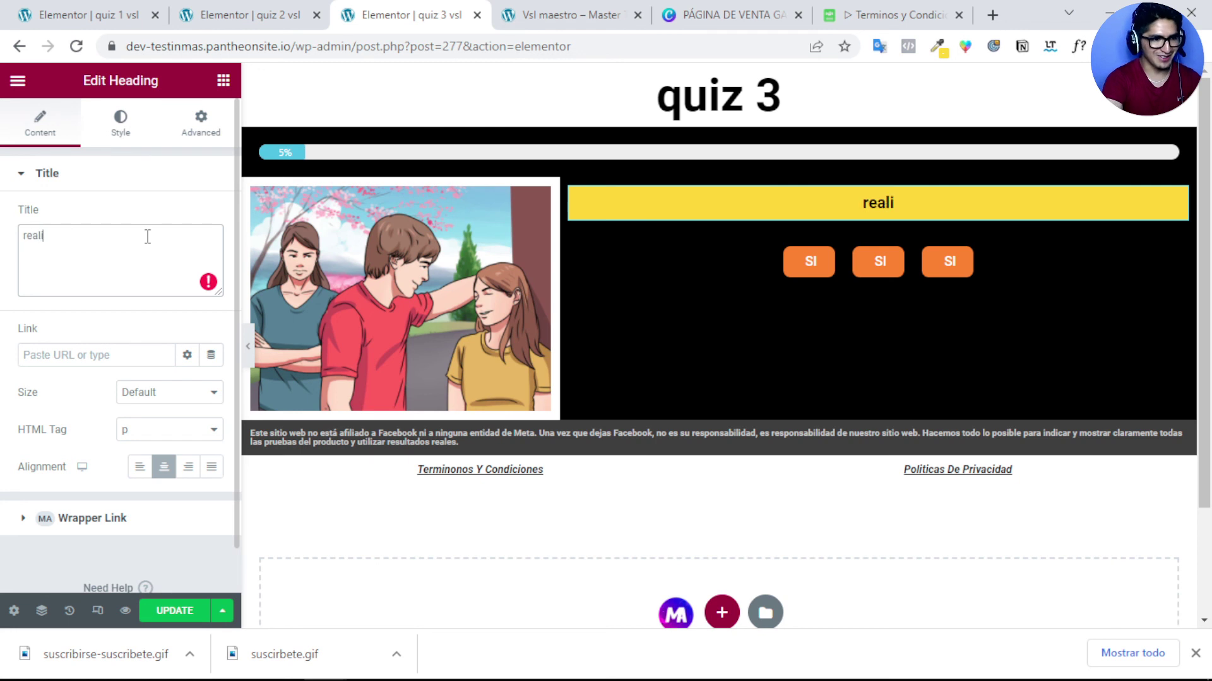
text(za una )
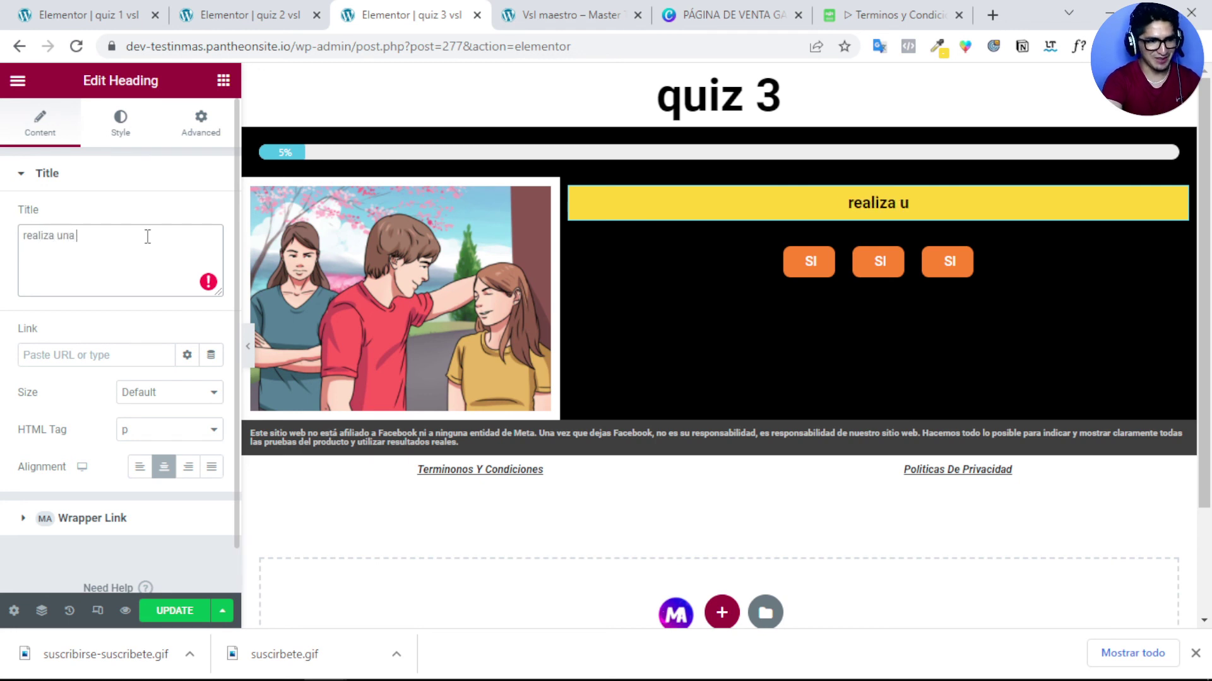
text(pregunta)
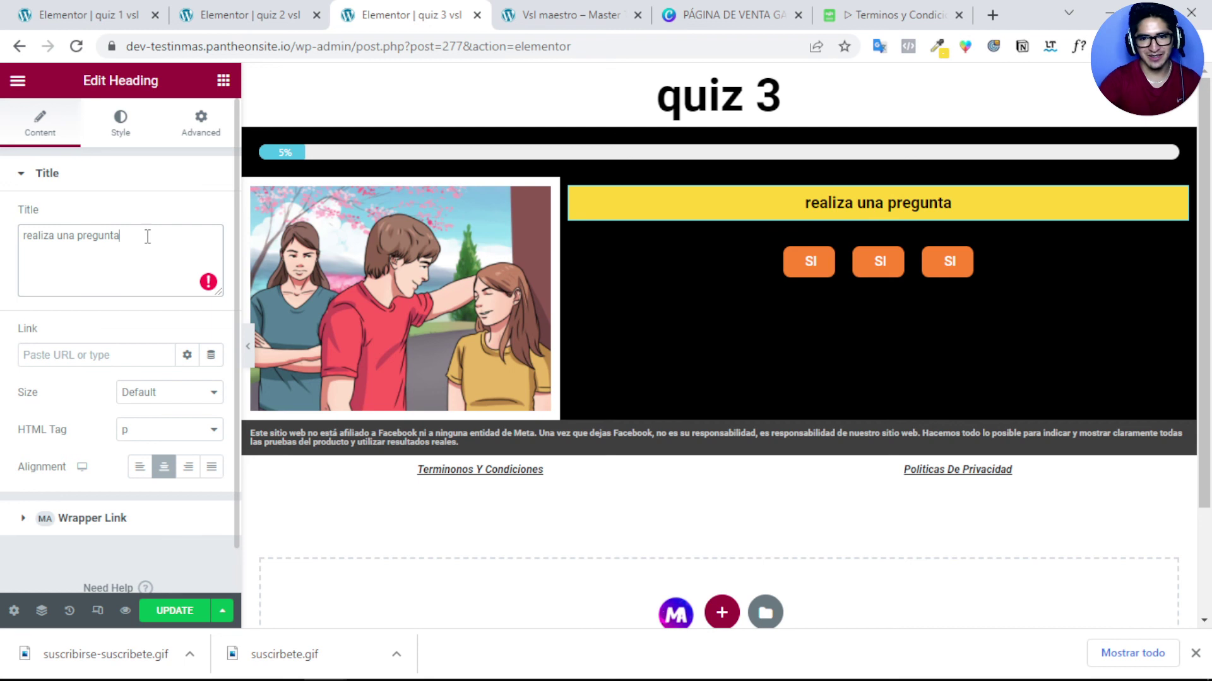
Step: Delete the third answer button below the yellow question heading
right_click(970, 253)
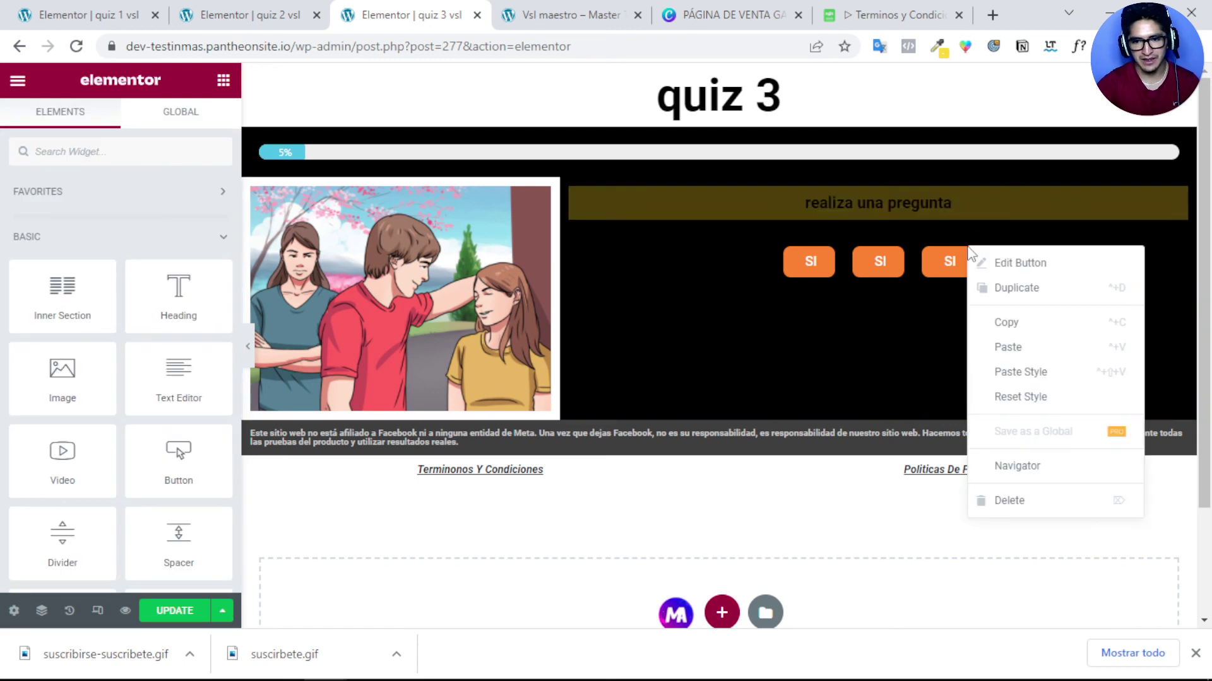
click(990, 502)
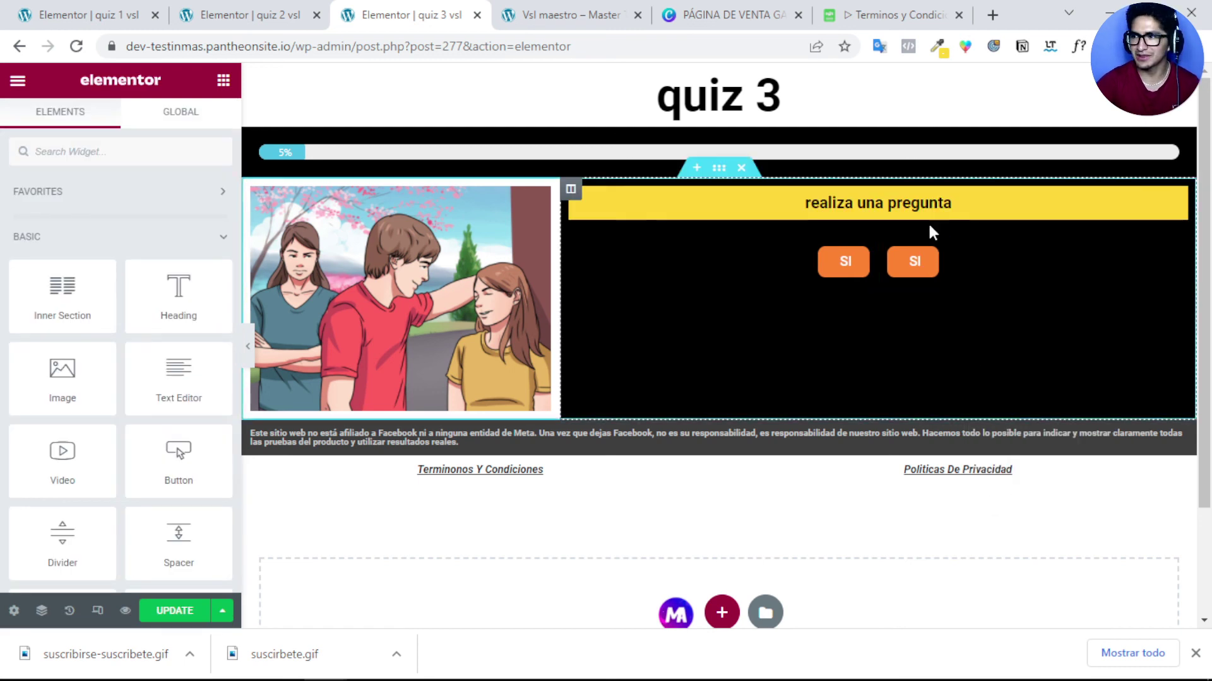
Step: Change the yellow heading's question to "TIEN UNA APLICACION DE CITAS?"
click(844, 201)
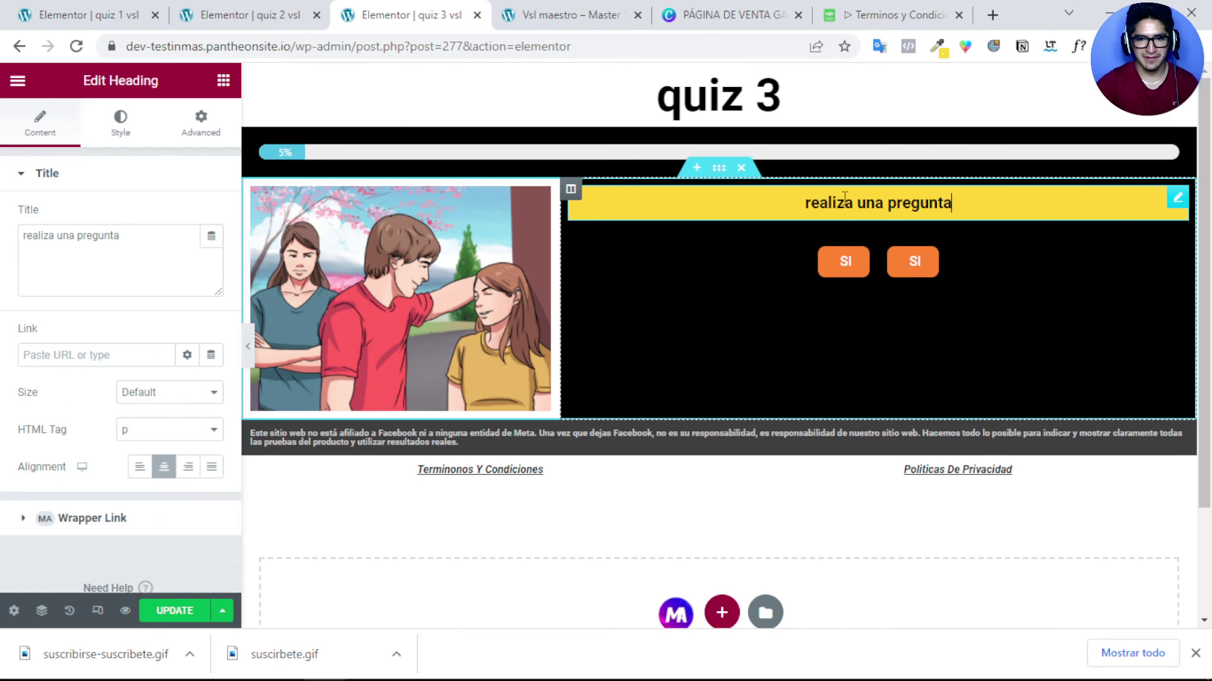
triple_click(61, 235)
text(E)
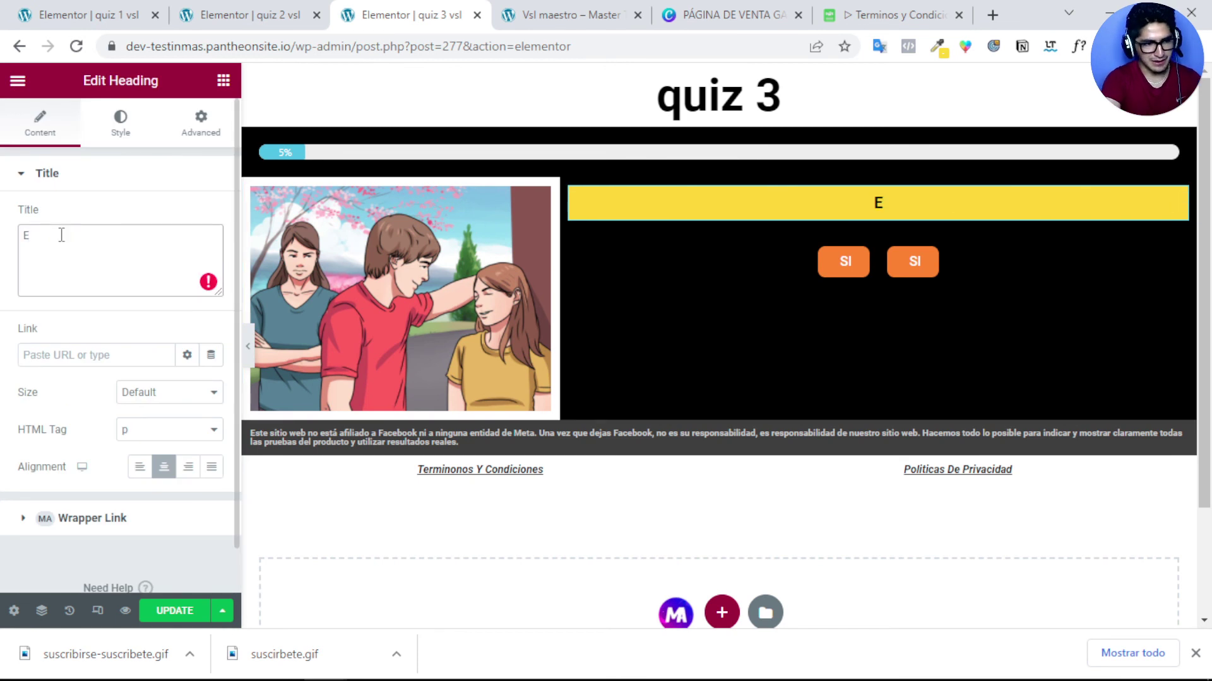
key(BackSpace)
text(TIEN UNA P)
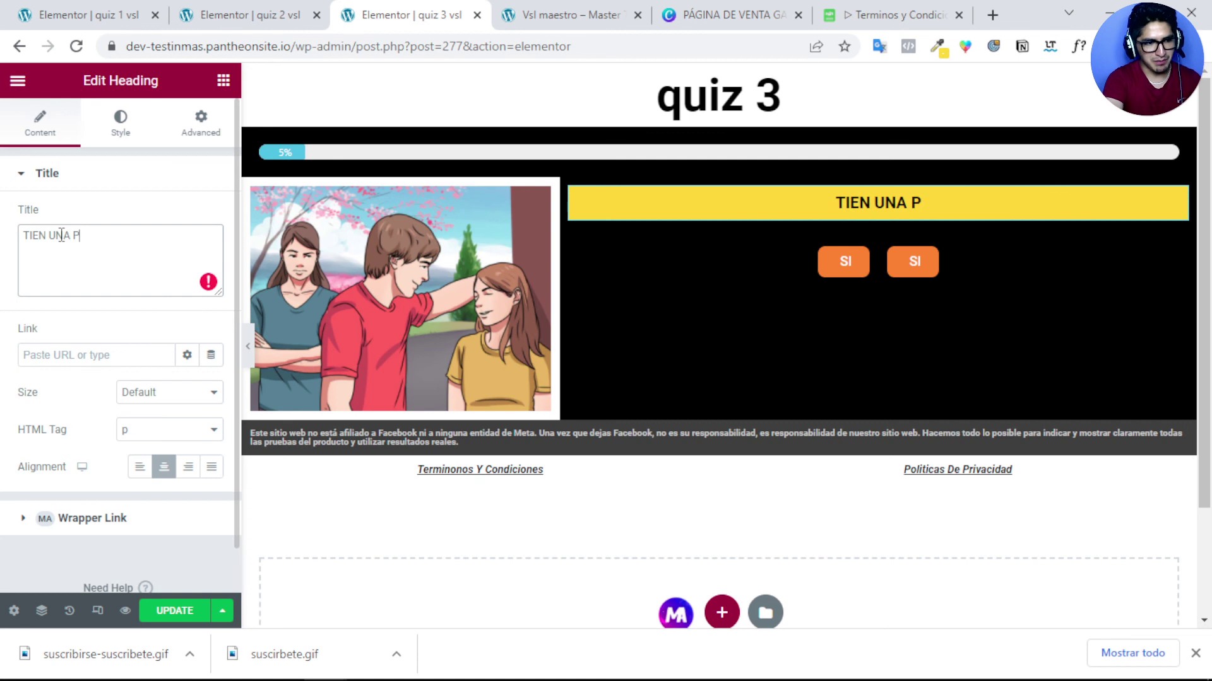
key(BackSpace)
text(APLI)
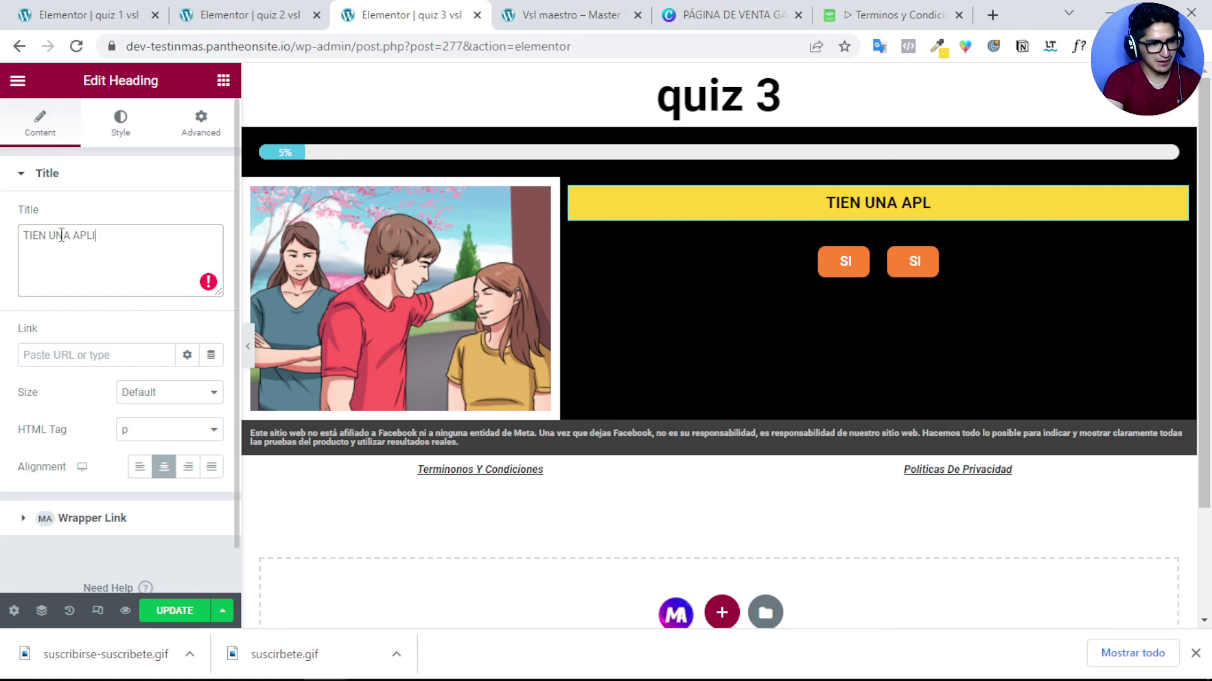
text(CACION DE CI)
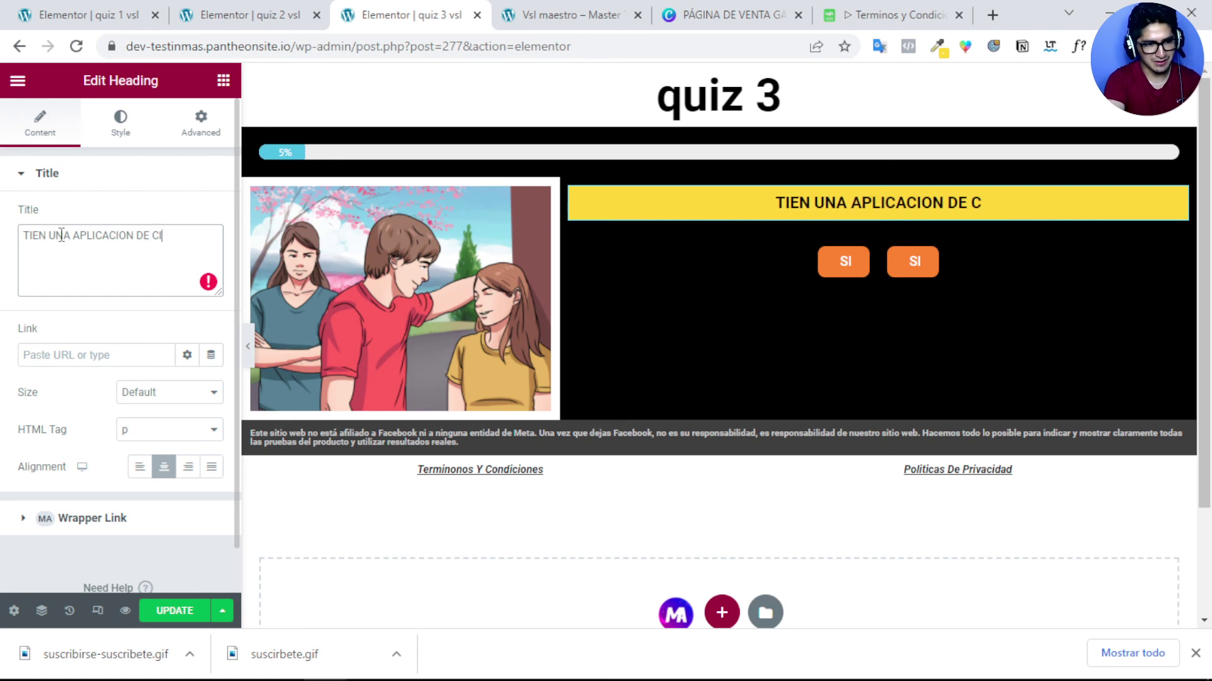
text(TAS?)
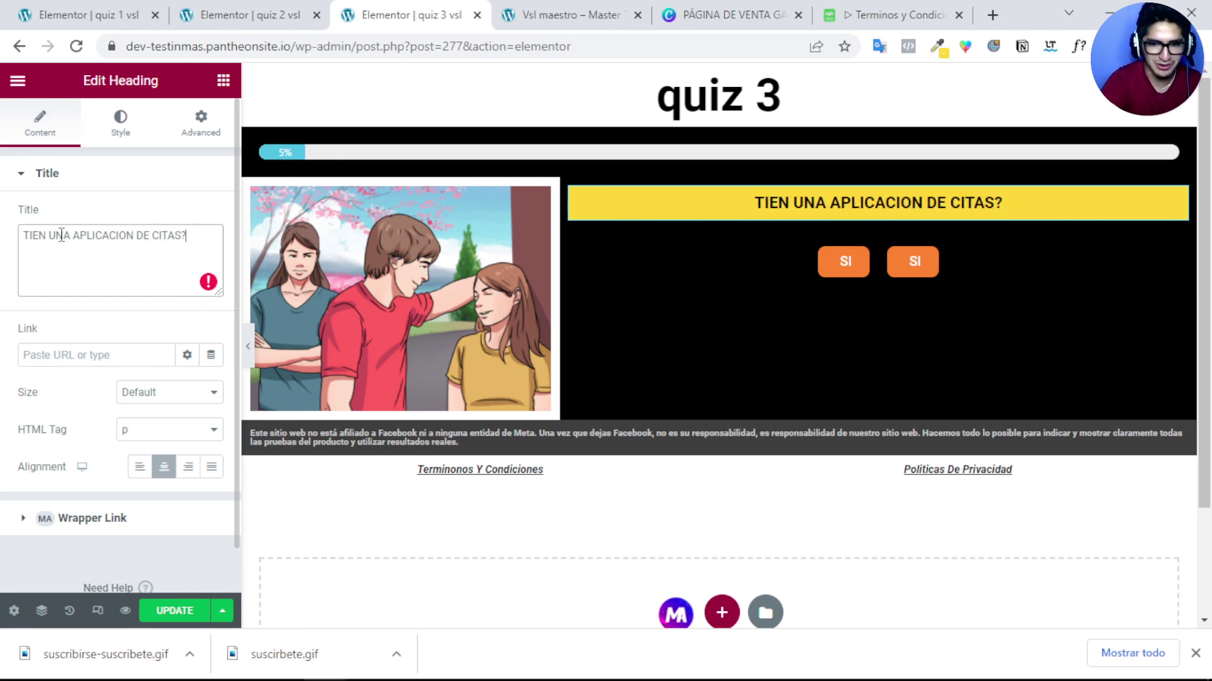
Step: Change the second answer button's text to "NO"
click(908, 262)
click(117, 257)
text(NO)
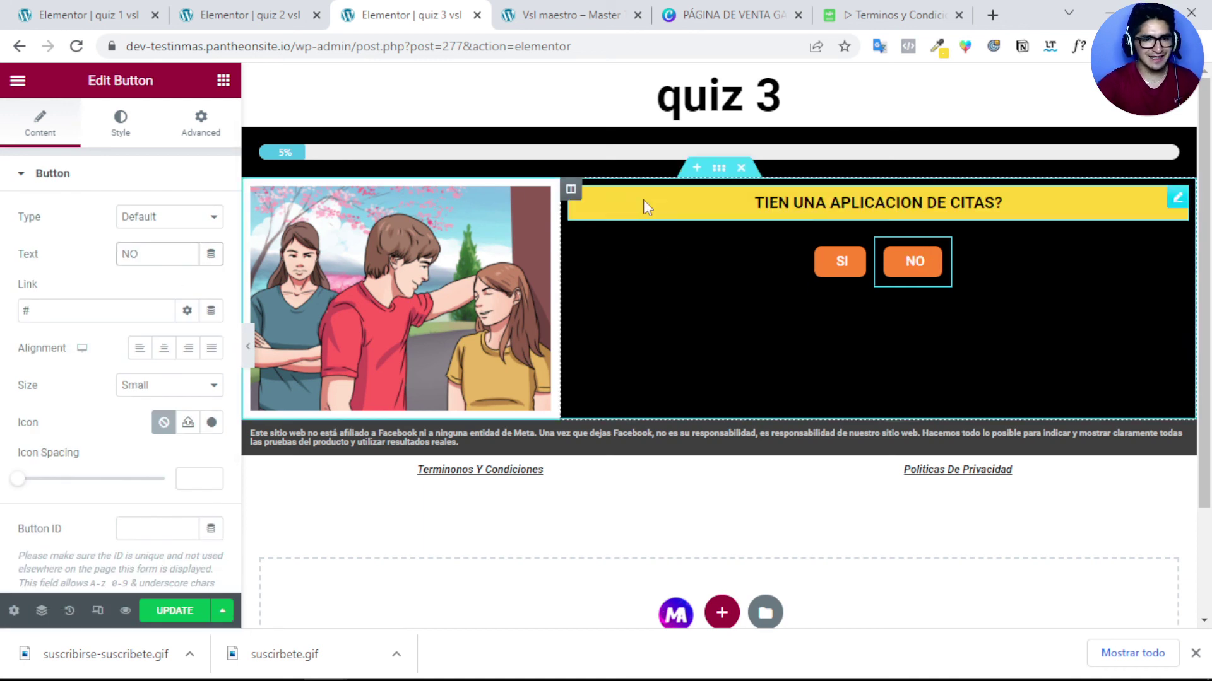
click(101, 18)
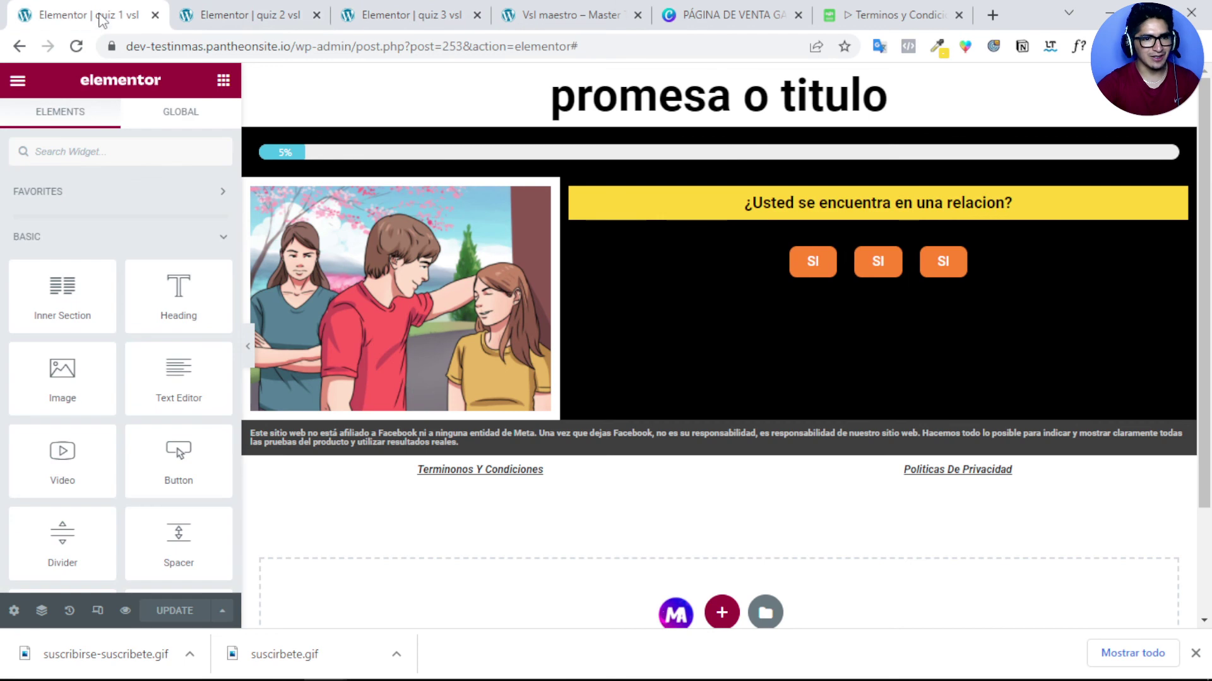
click(225, 10)
click(416, 10)
click(586, 10)
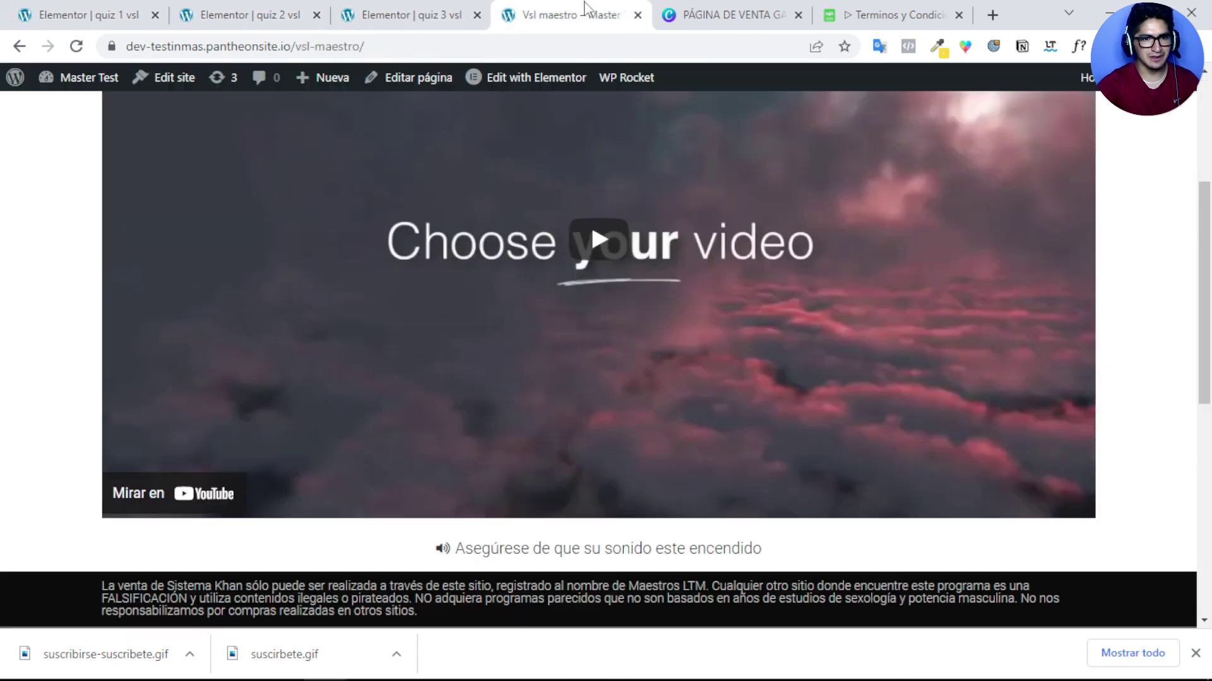
drag(297, 47, 126, 46)
key(ctrl+c)
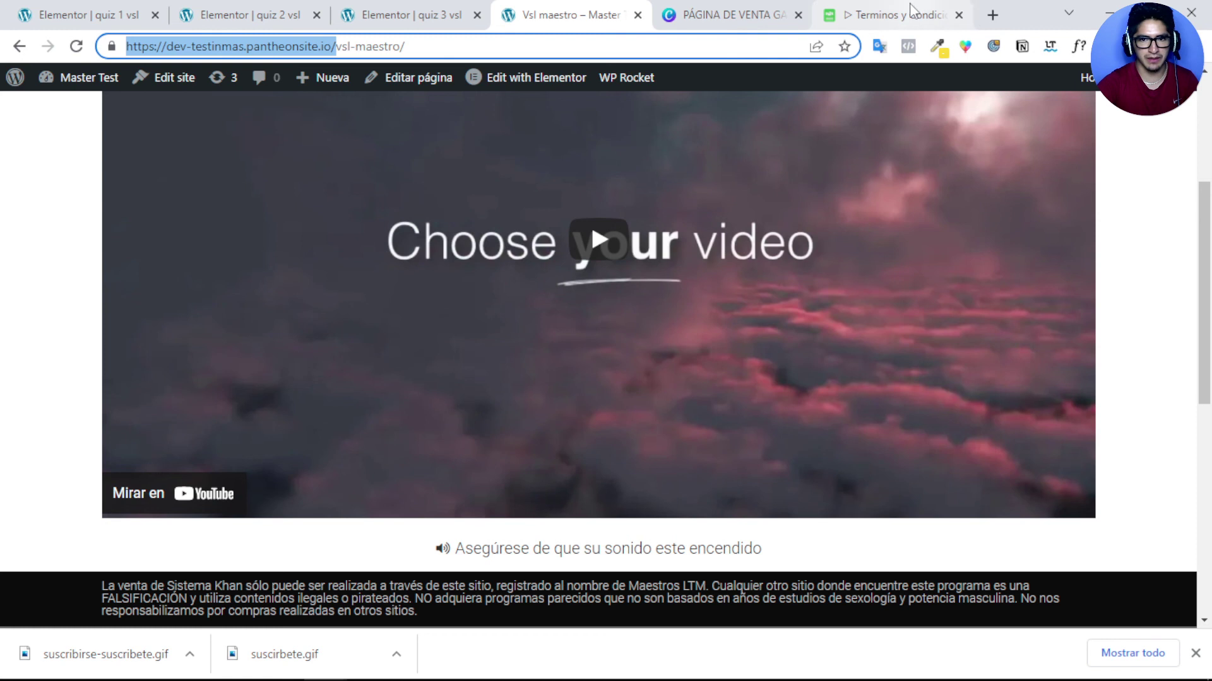
click(992, 14)
key(ctrl+v)
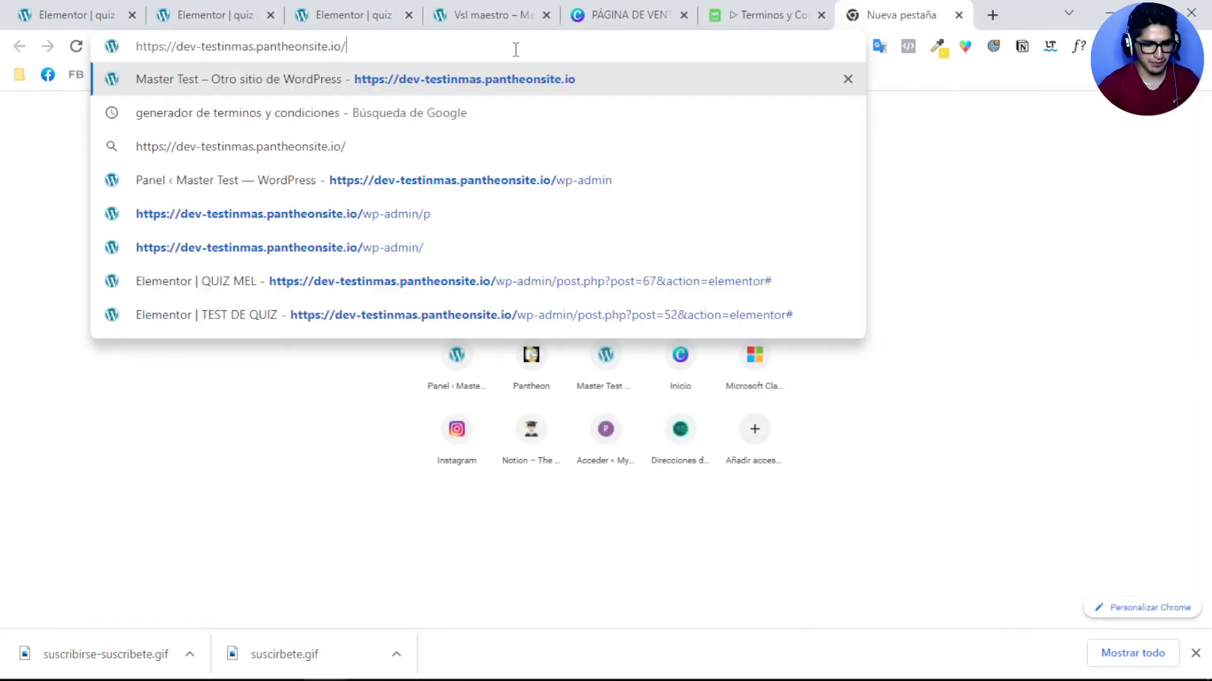
key(Return)
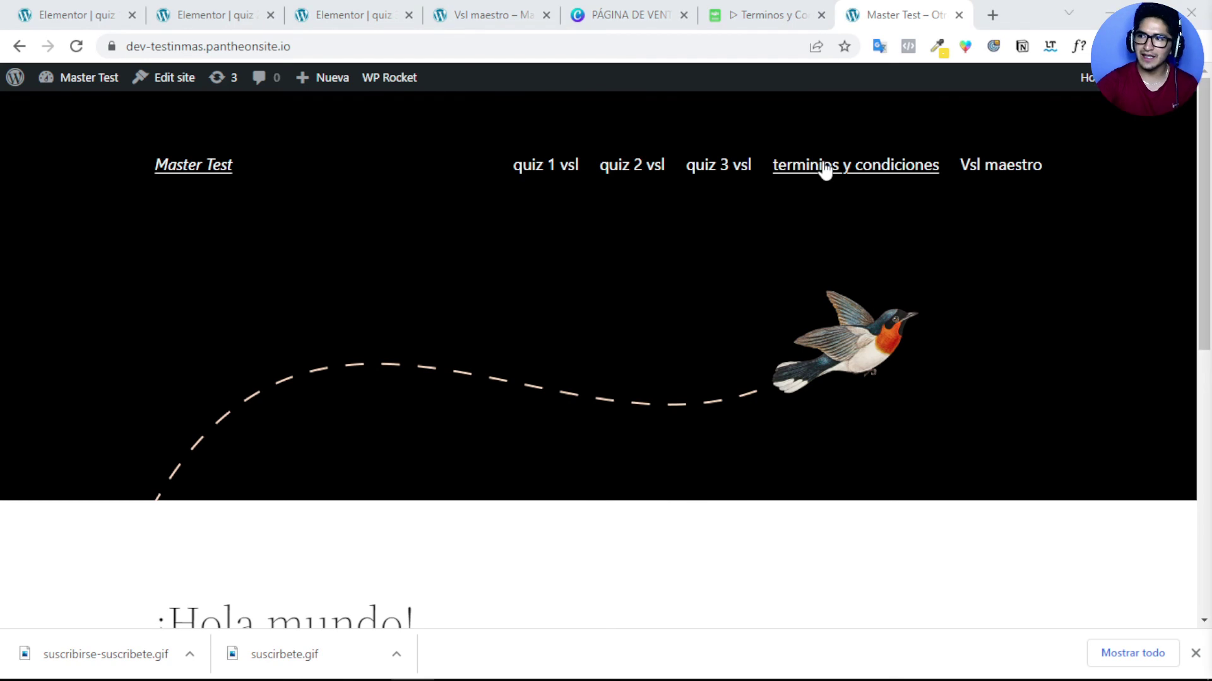
Step: Open the published pages quiz 1 vsl, quiz 2 vsl, quiz 3 vsl and Vsl maestro from the site navigation, each in a new tab
right_click(542, 171)
click(584, 183)
right_click(617, 168)
click(663, 183)
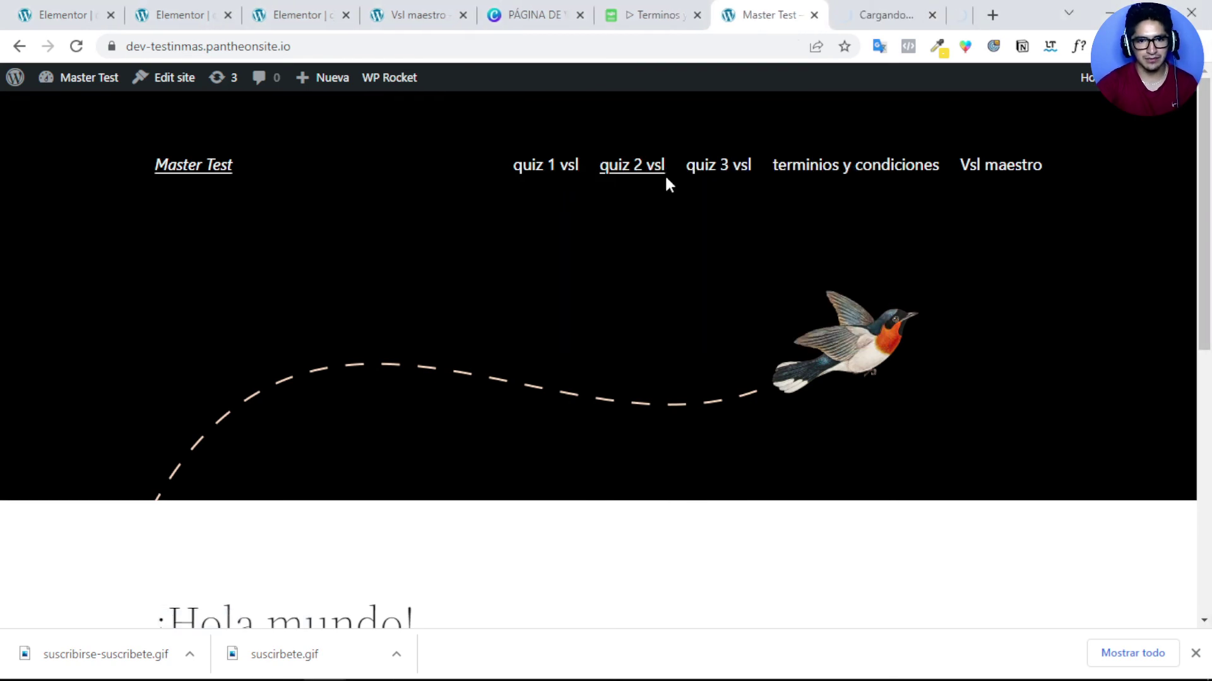
right_click(699, 171)
click(736, 183)
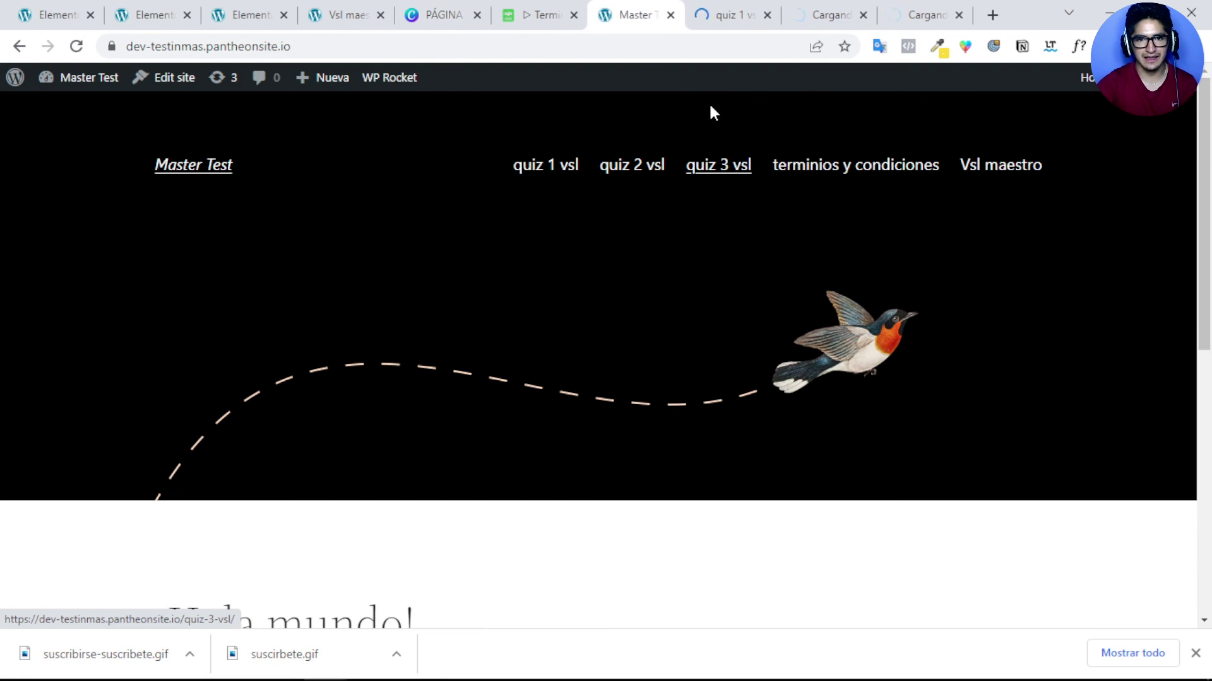
right_click(1006, 171)
click(1026, 182)
Step: Copy the full URL of the published quiz 2 vsl page
click(672, 19)
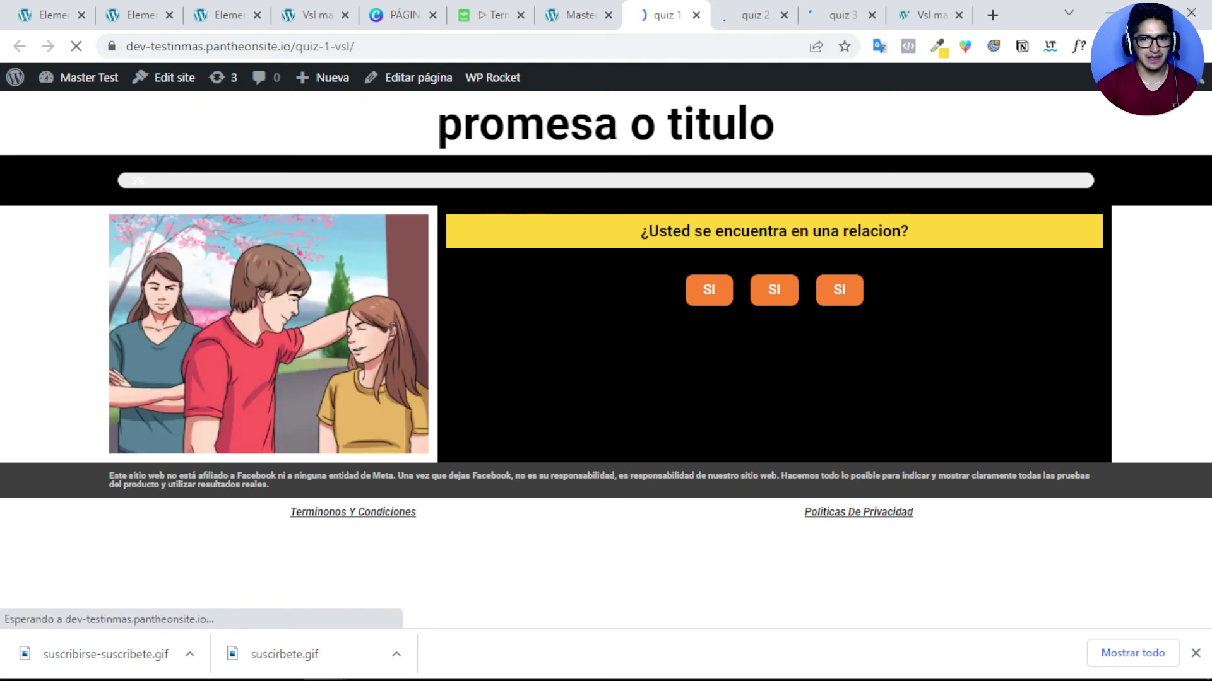
click(751, 9)
drag(376, 46, 149, 50)
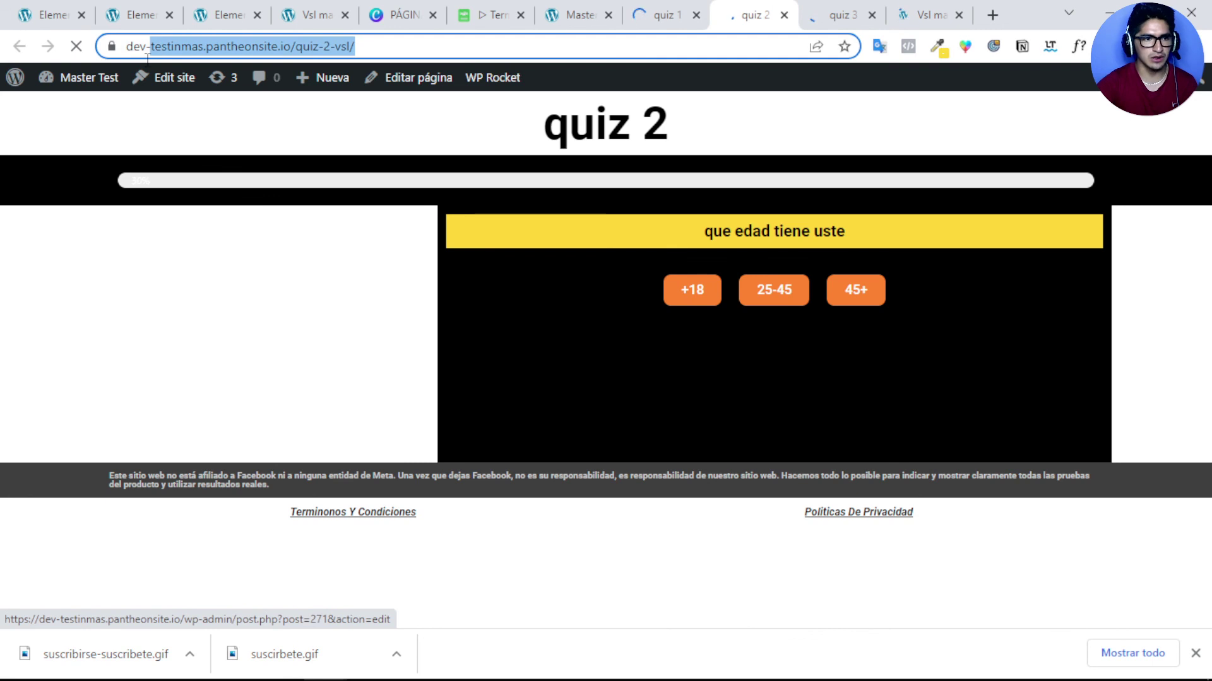
right_click(245, 52)
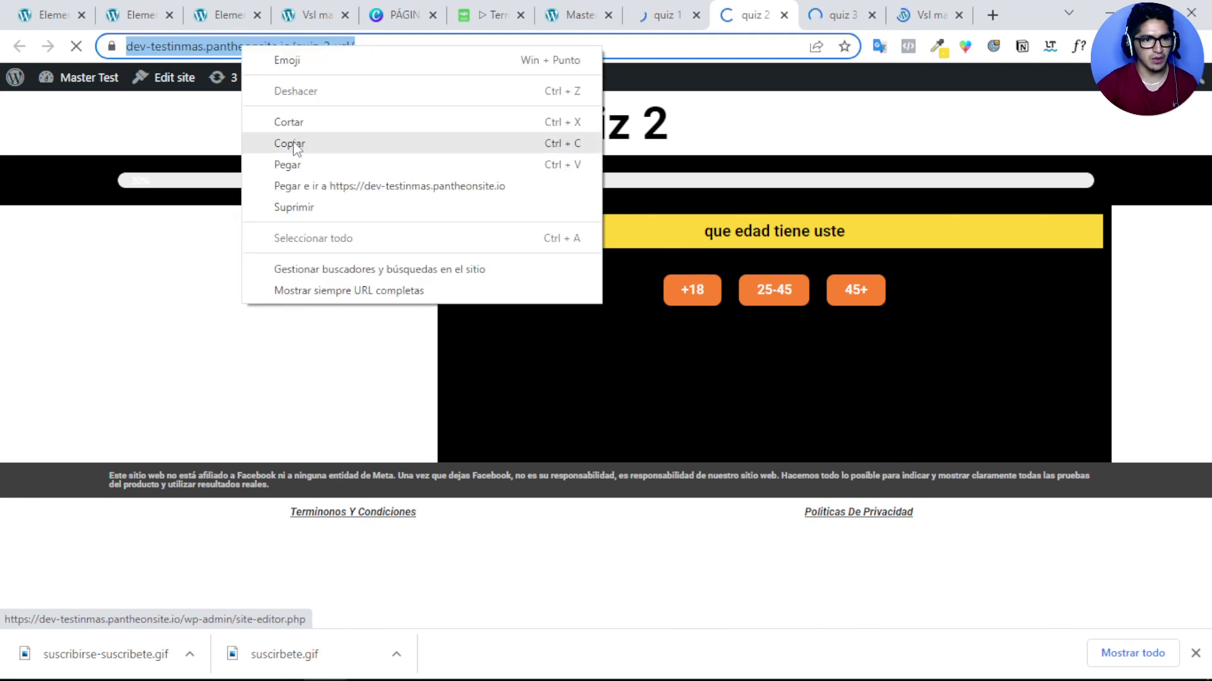
click(289, 144)
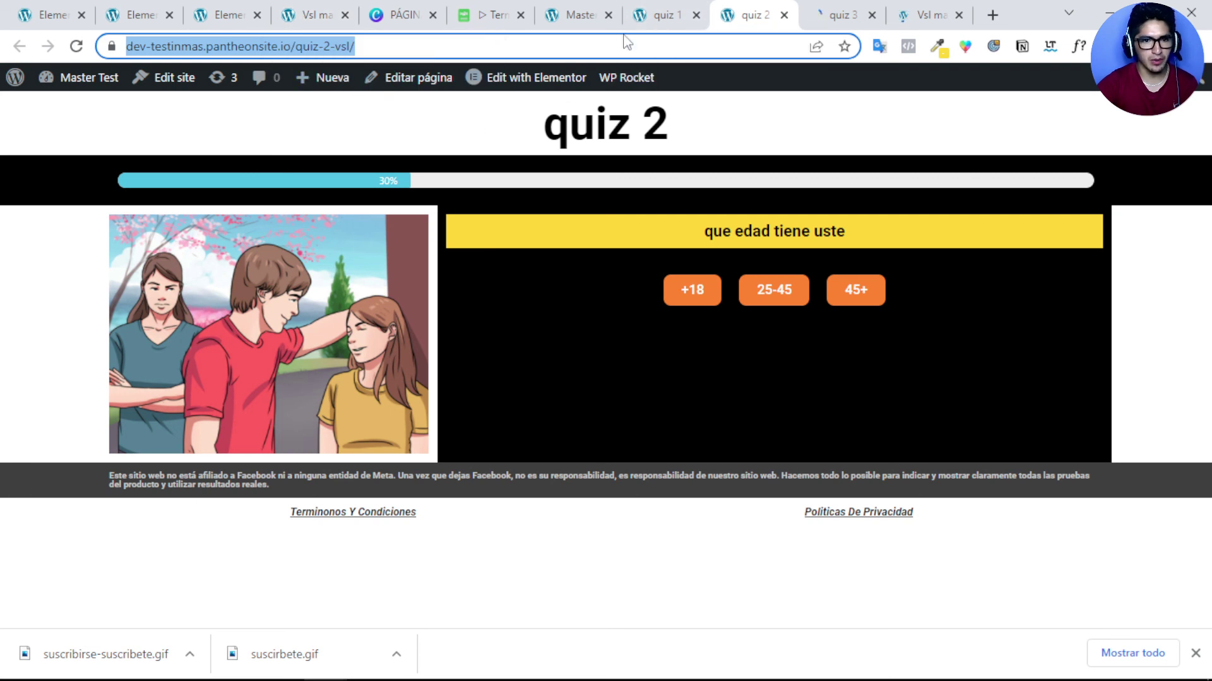
Step: Change the main heading of the quiz 1 page to "QUIZ 1" in the Elementor editor
click(659, 15)
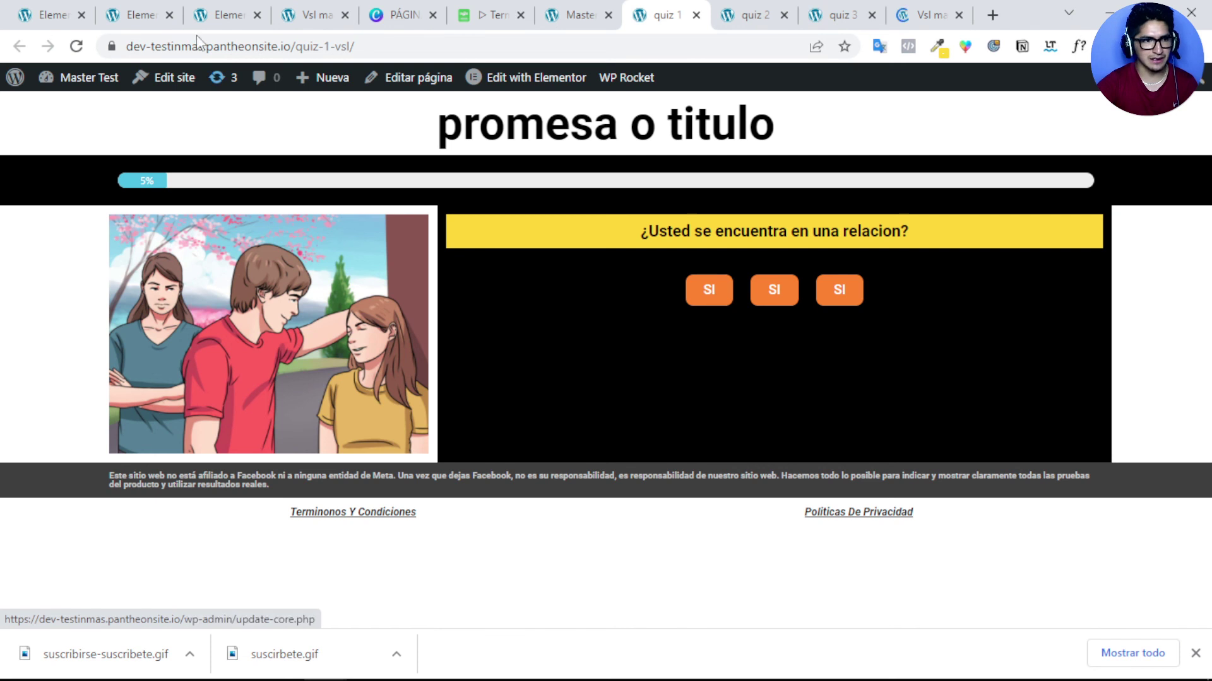
click(135, 15)
click(44, 15)
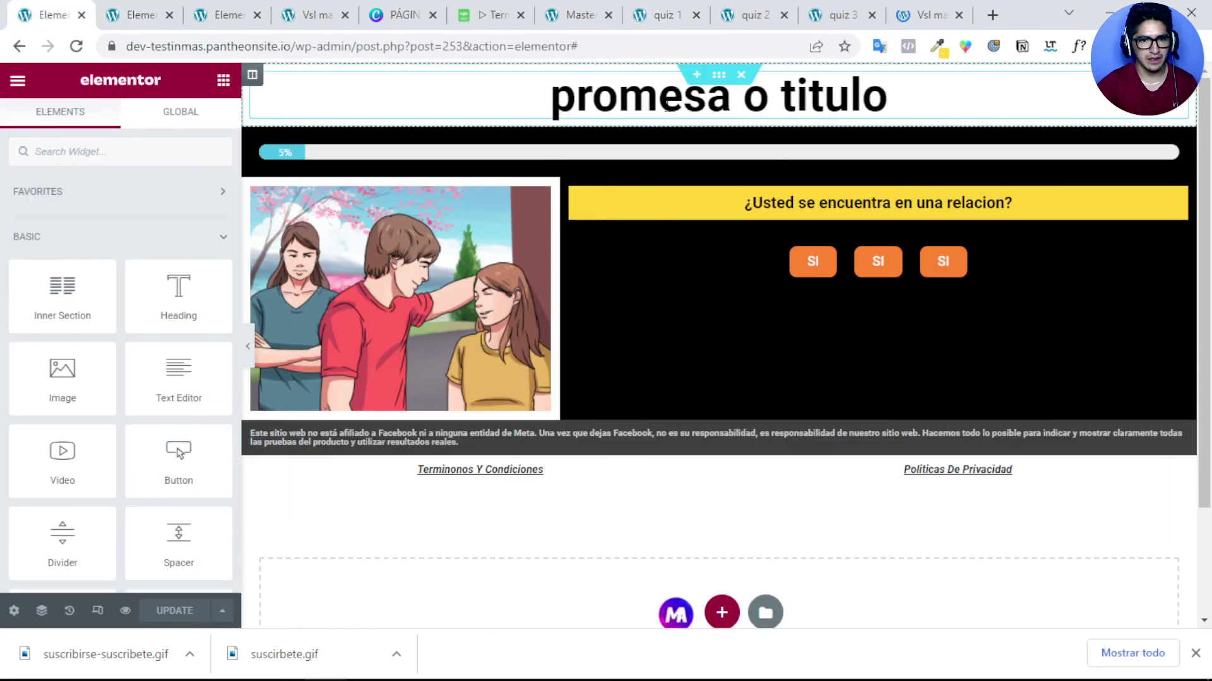
click(665, 99)
triple_click(665, 100)
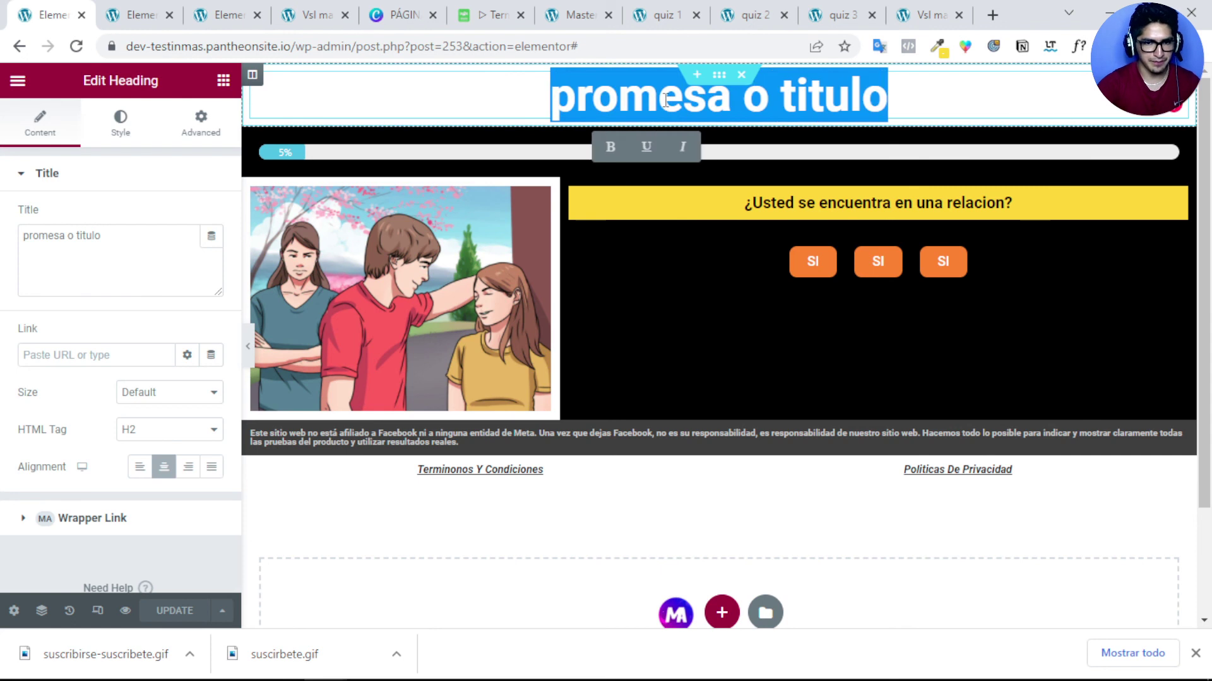
text(QUIZ 1)
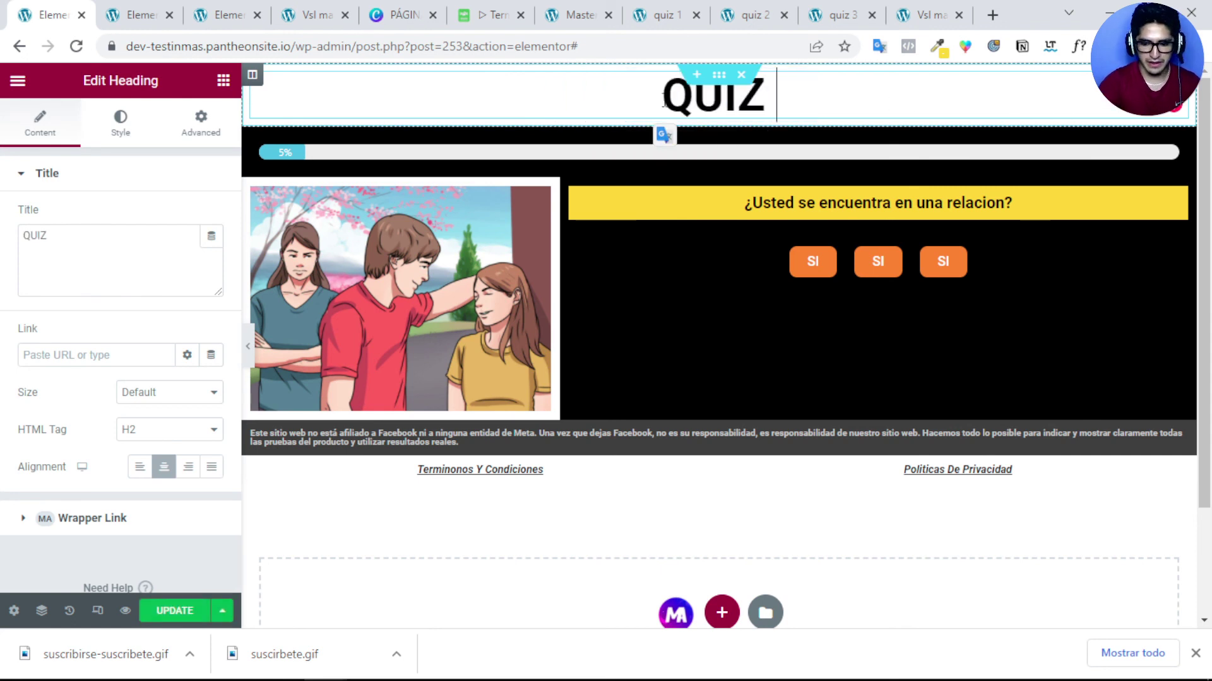
Step: Link the first SI button on the quiz 1 page to the copied quiz-2-vsl URL
click(810, 281)
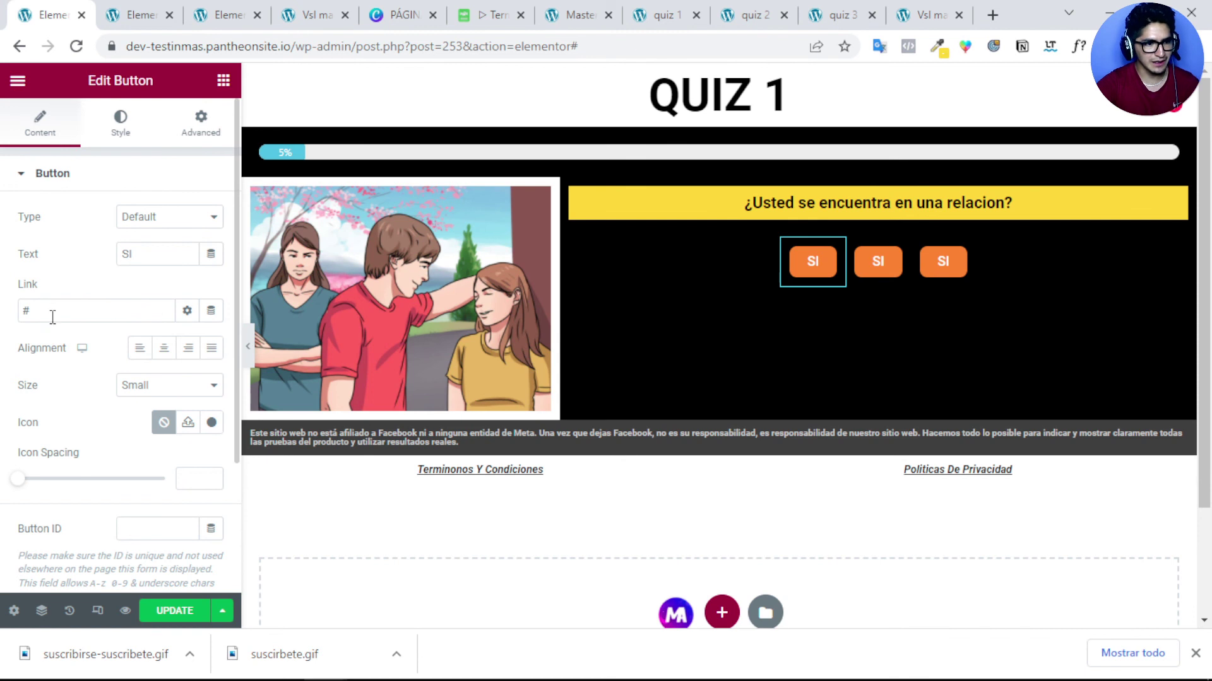
drag(53, 317, 3, 315)
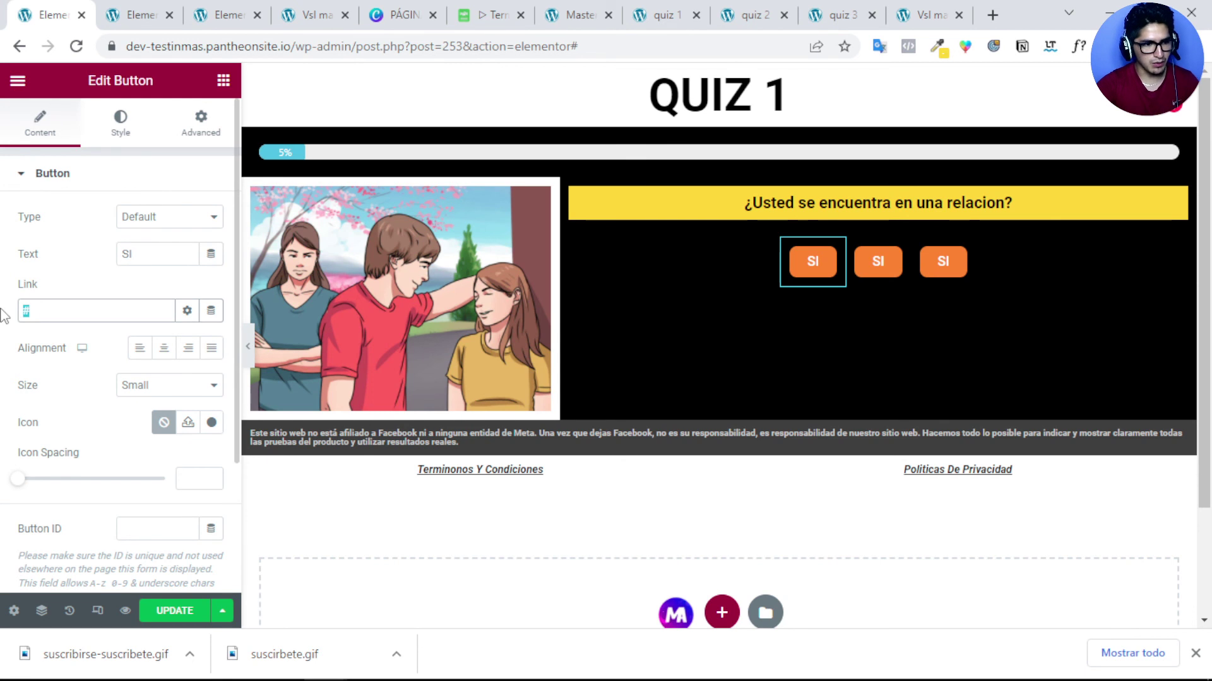
key(ctrl+v)
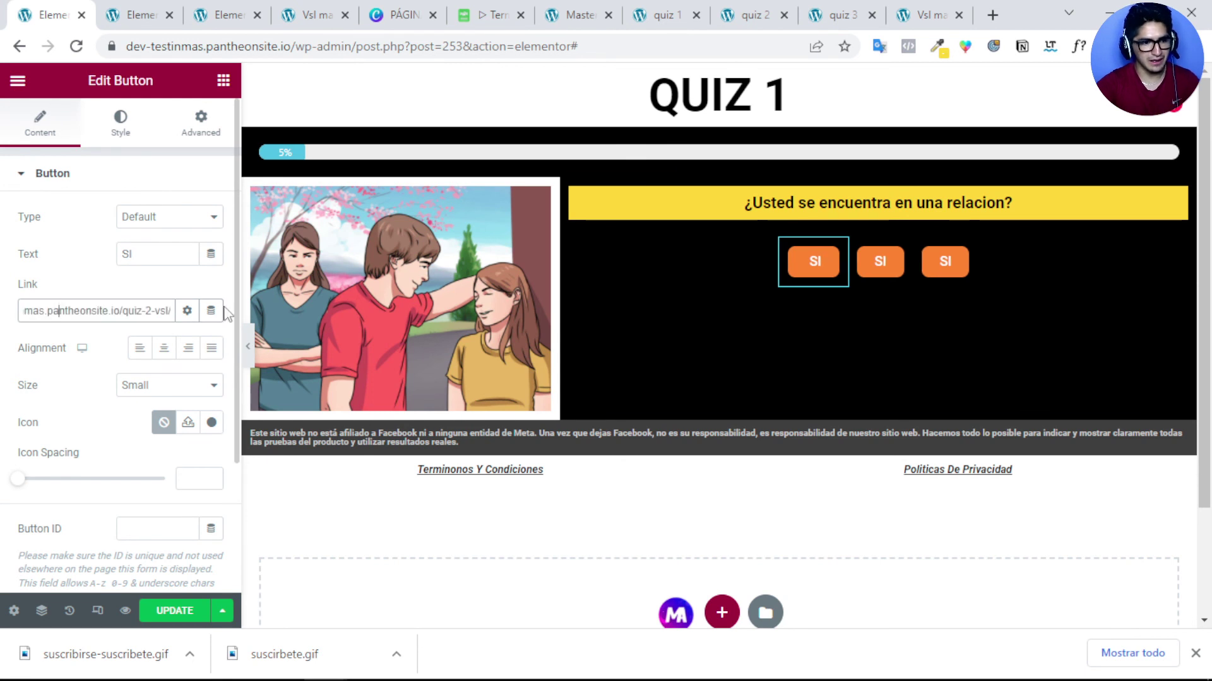
Step: Change the second answer button's text to "NO" and link it to the quiz-2-vsl URL
click(879, 261)
drag(135, 253, 102, 262)
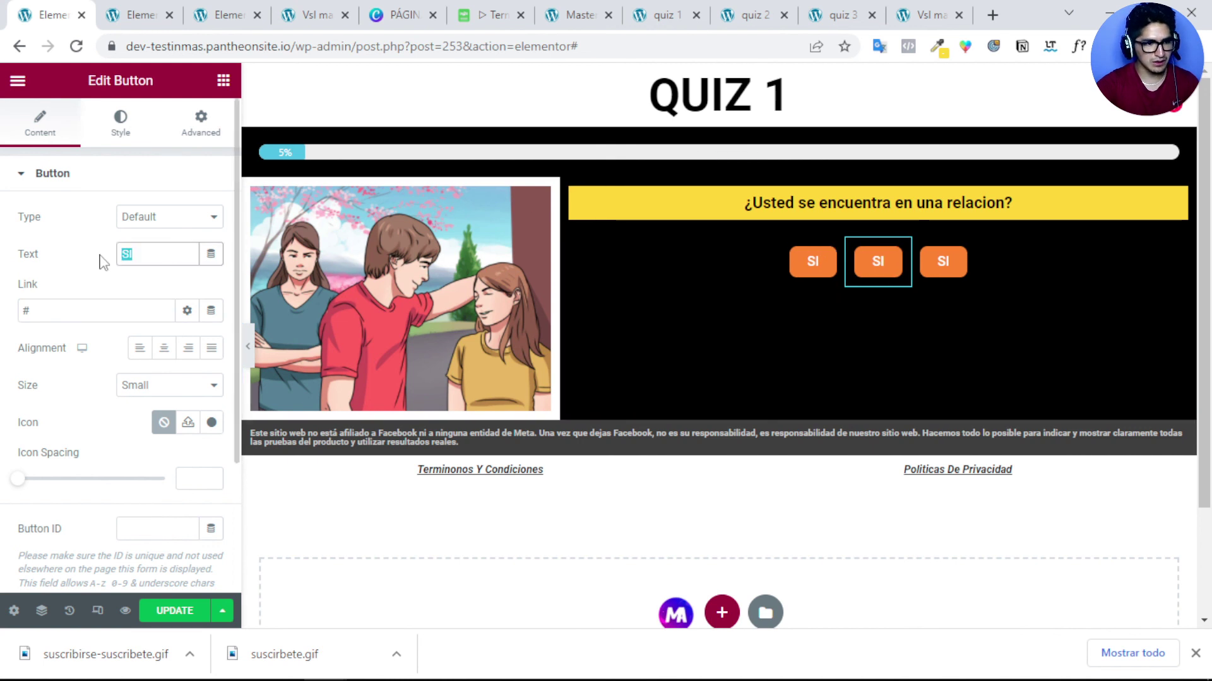
text(NO)
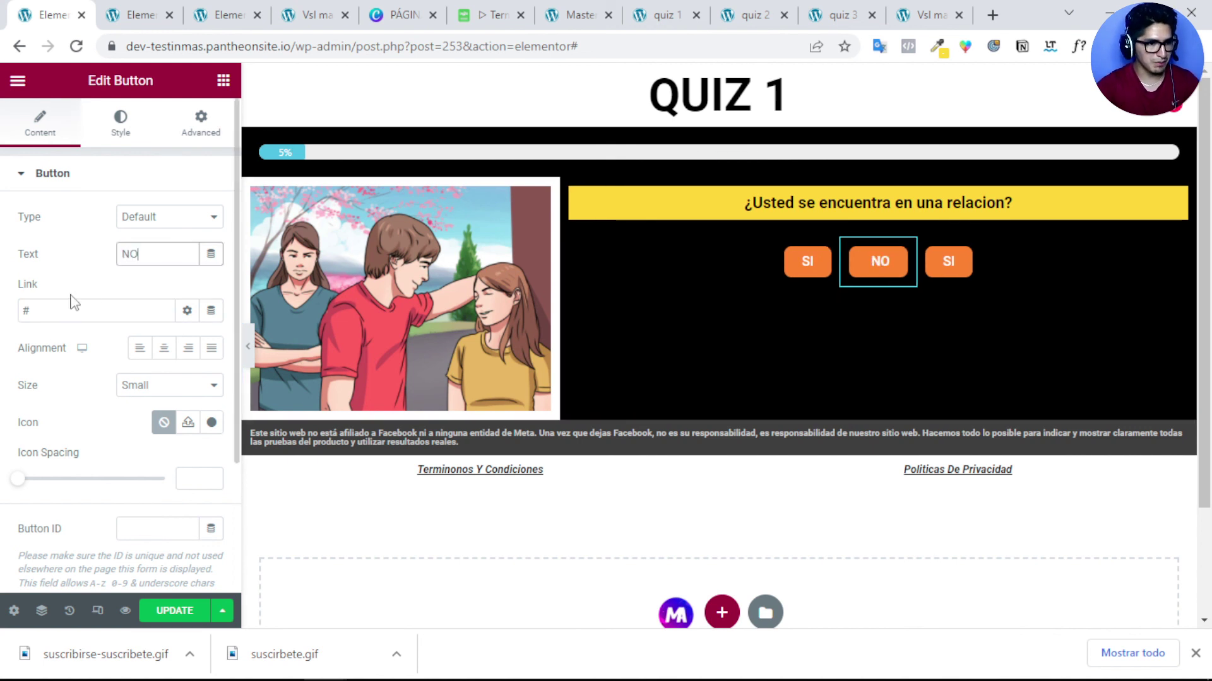
click(45, 314)
key(ctrl+v)
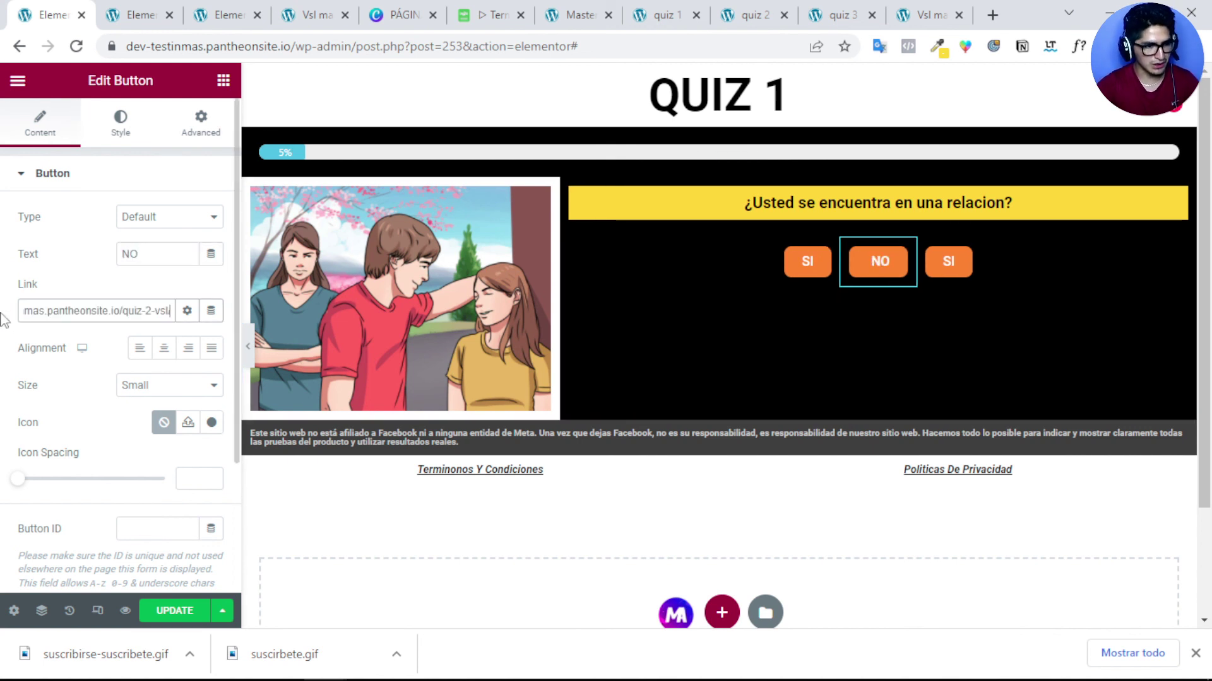
Step: Delete the third answer button on the quiz 1 page
right_click(960, 254)
click(1006, 505)
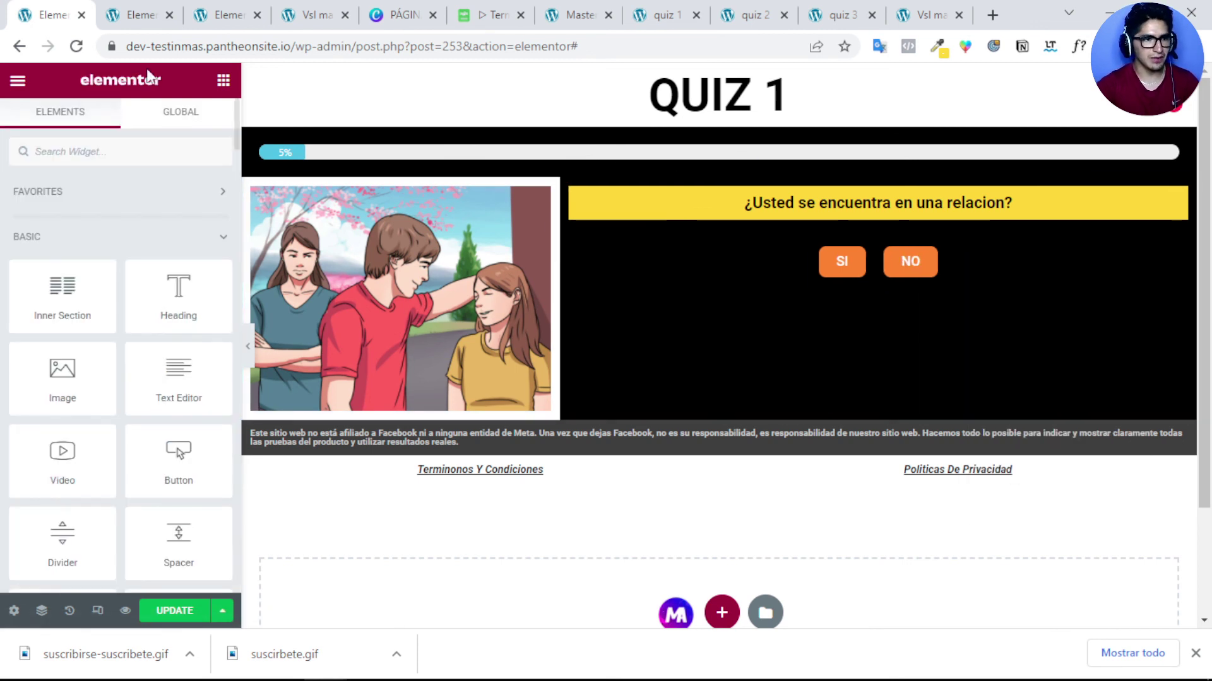
Step: Copy the full URL of the published quiz 3 vsl page
click(131, 16)
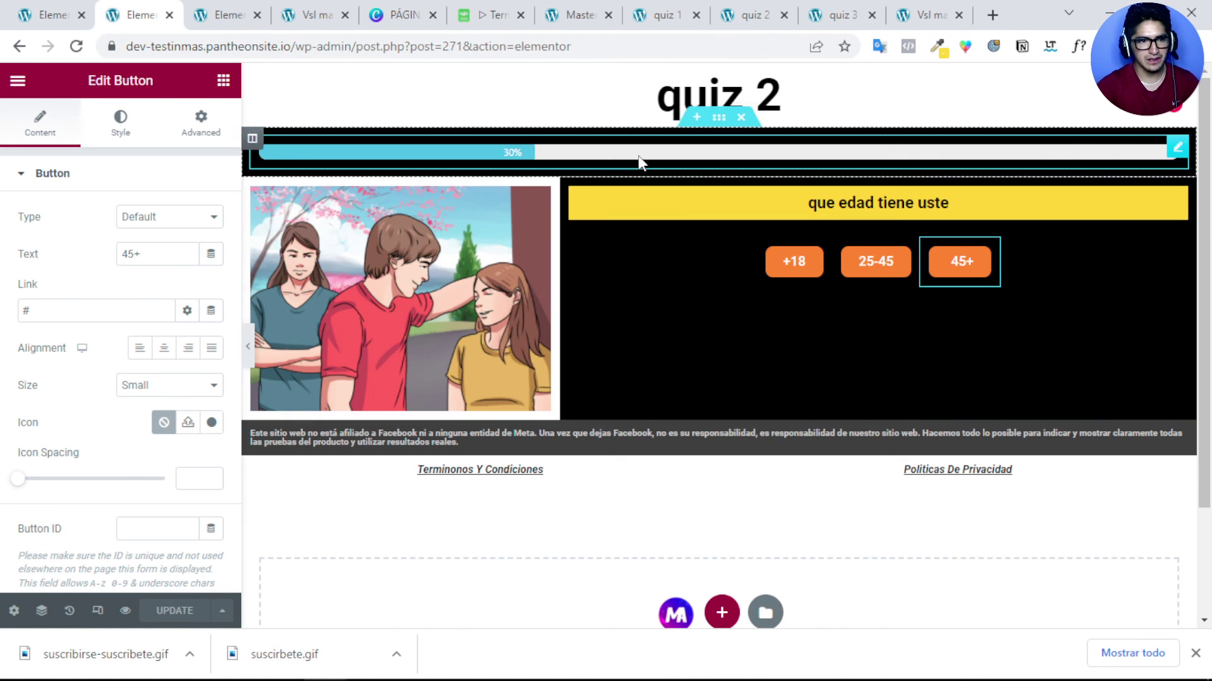
click(838, 24)
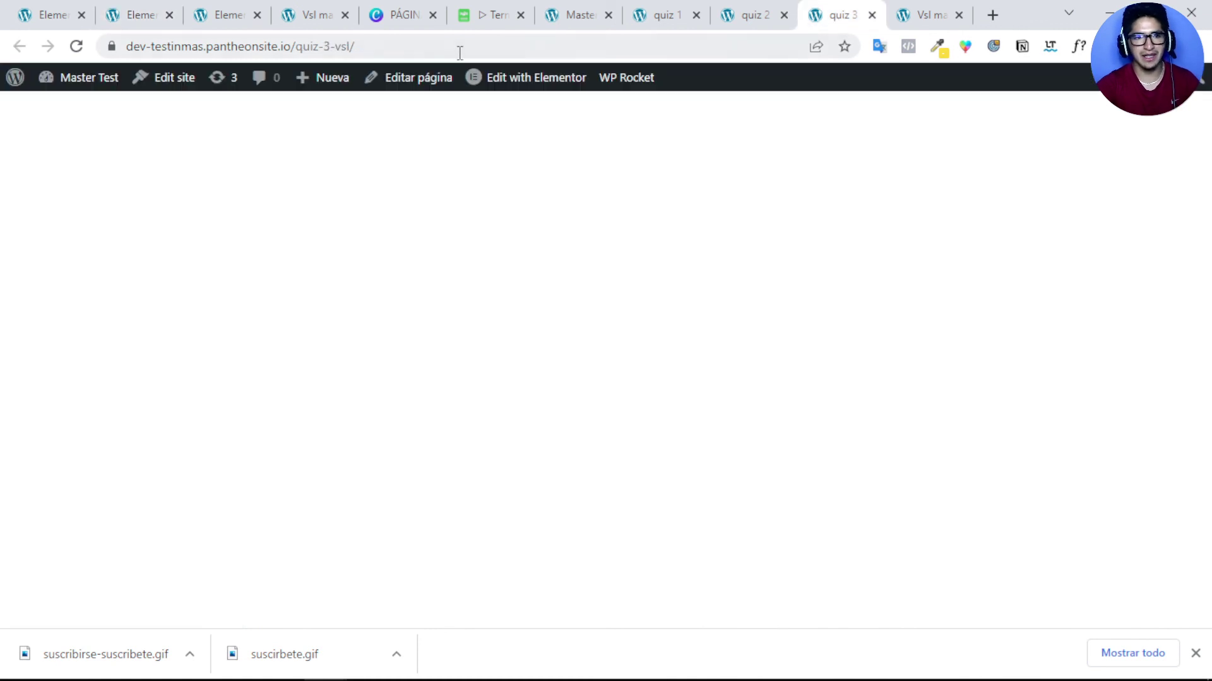
drag(392, 50, 128, 116)
right_click(285, 49)
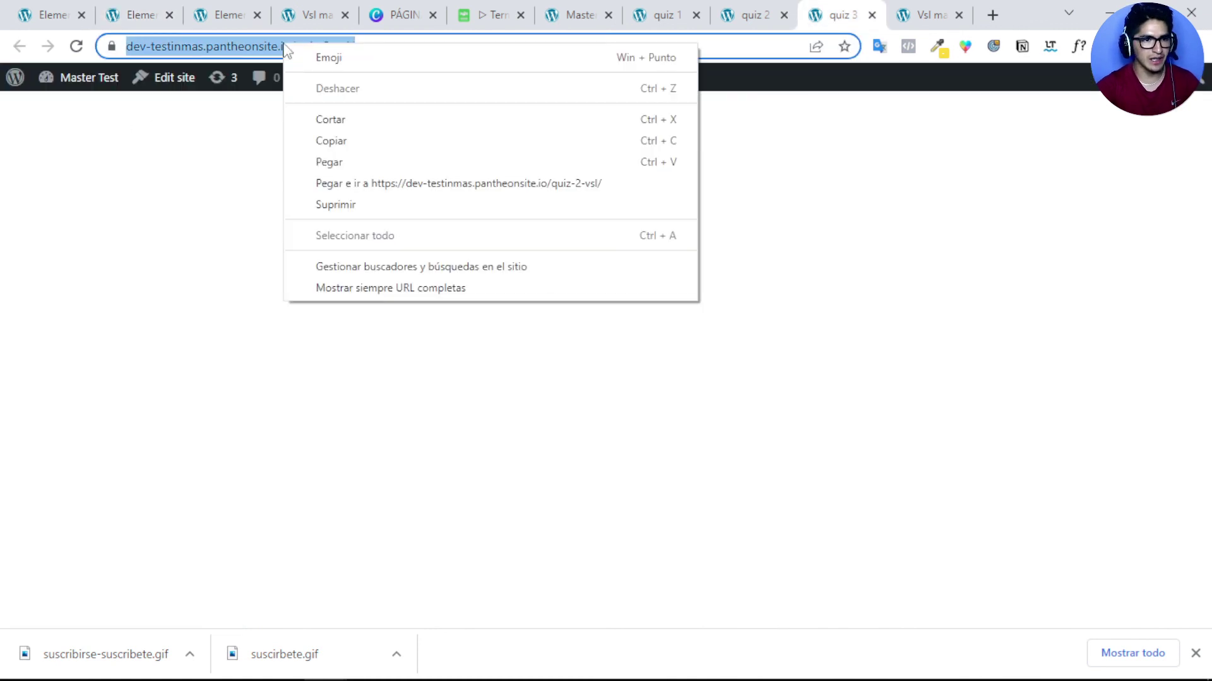
click(350, 141)
Step: Link the +18 button on the quiz 2 page to the copied quiz-3-vsl URL in the Elementor editor
click(120, 24)
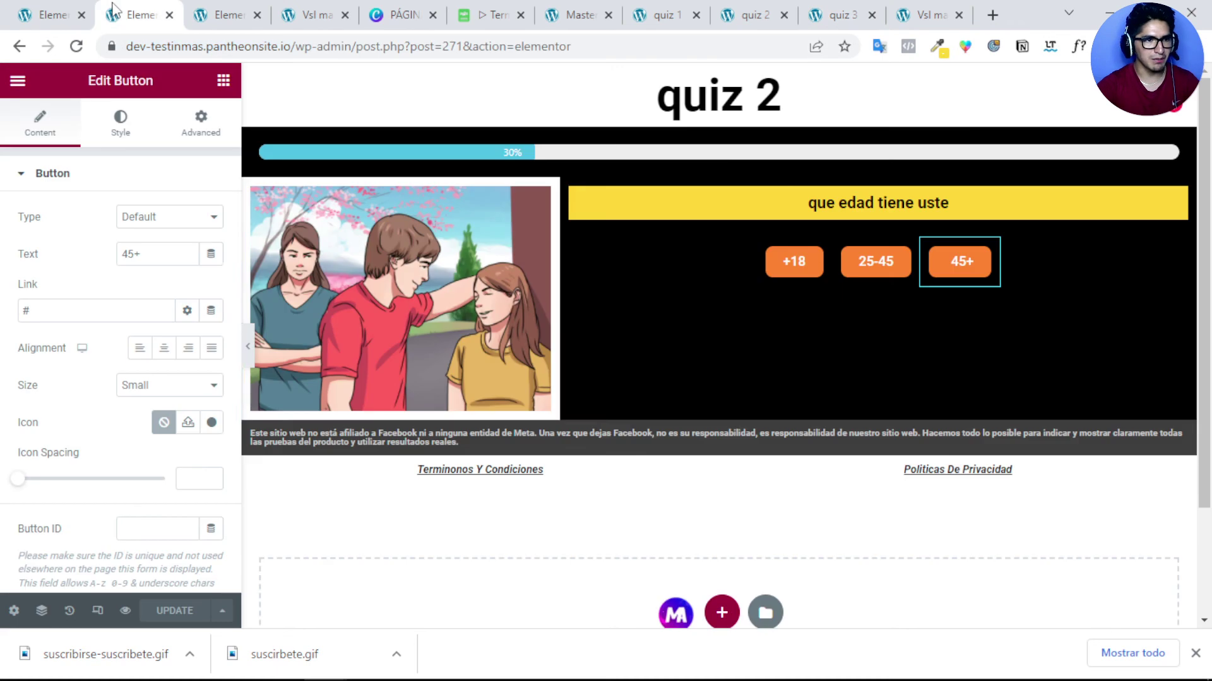
click(799, 272)
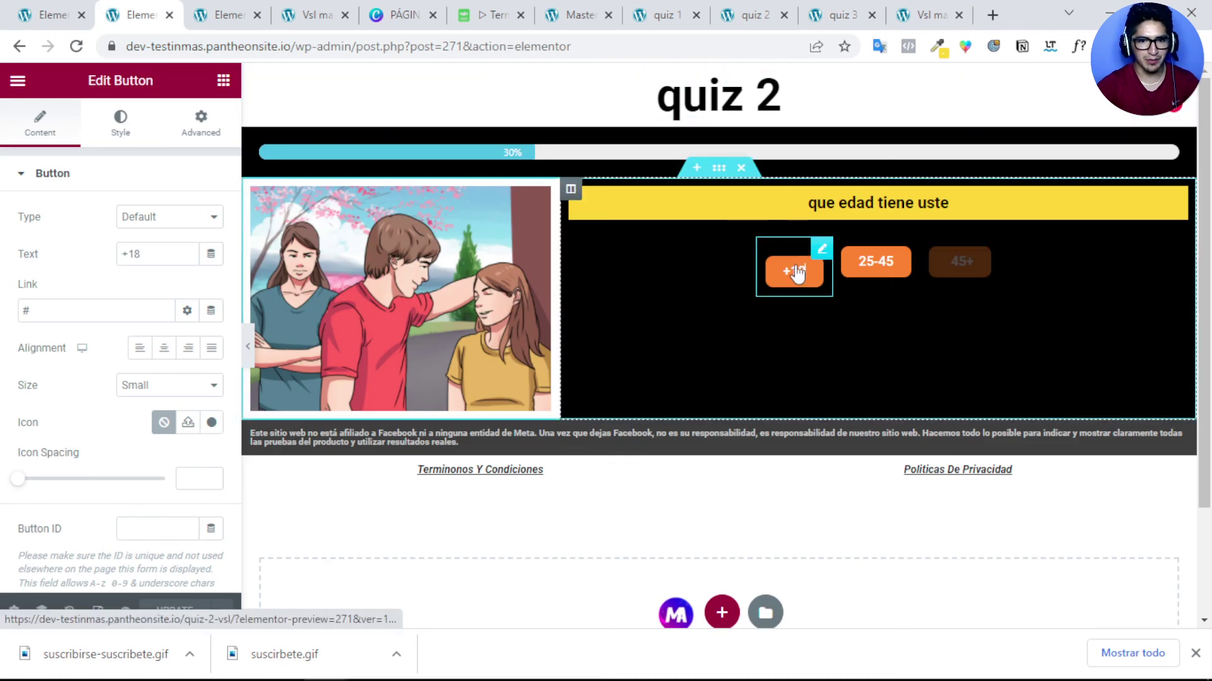
click(76, 313)
key(ctrl+a)
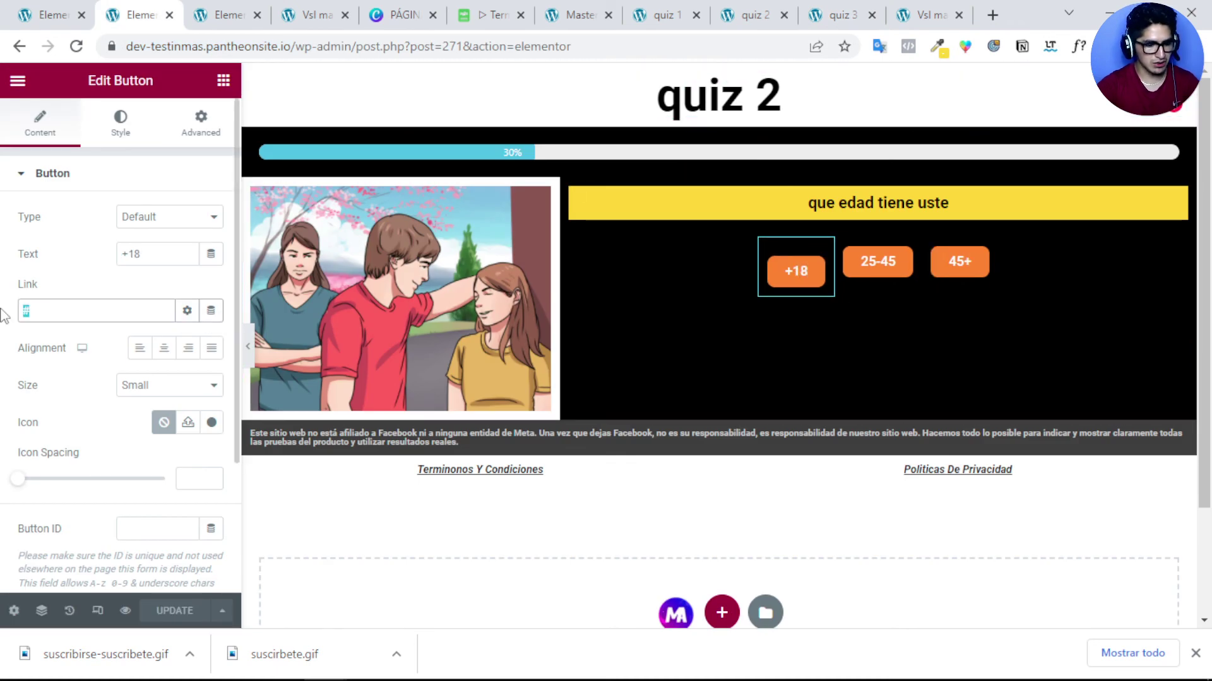
key(ctrl+v)
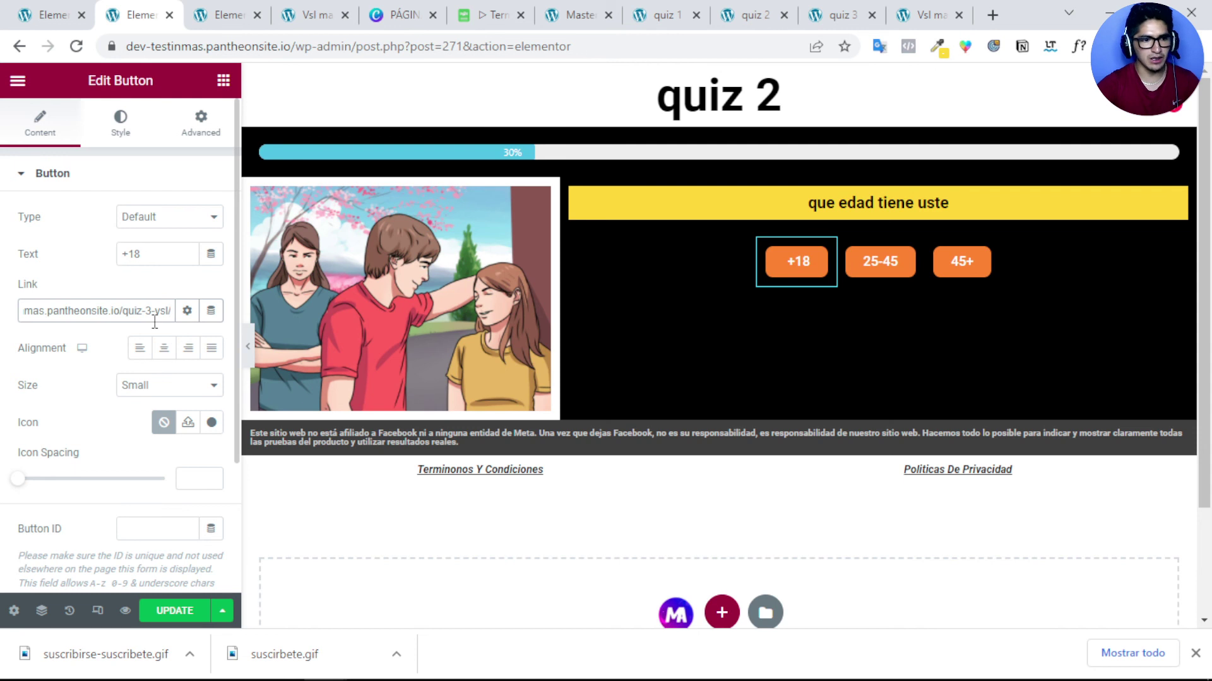
Step: Link the 25-45 and 45+ buttons on the quiz 2 page to the quiz-3-vsl URL
click(871, 265)
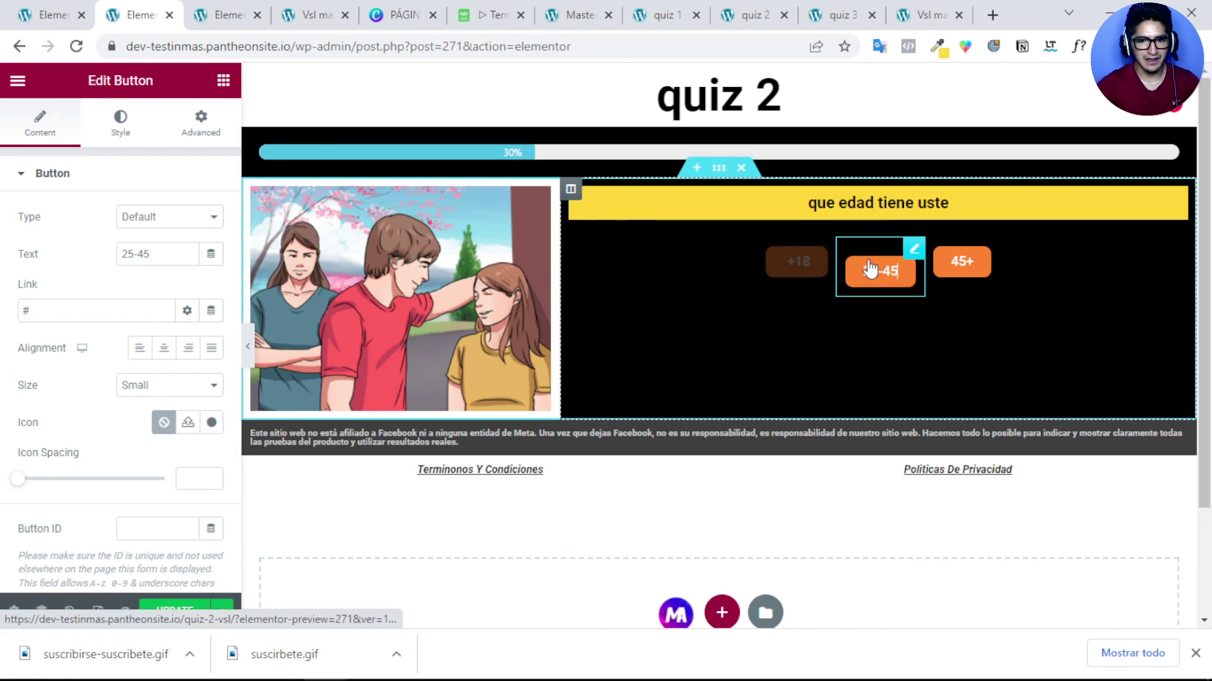
drag(56, 318, 3, 316)
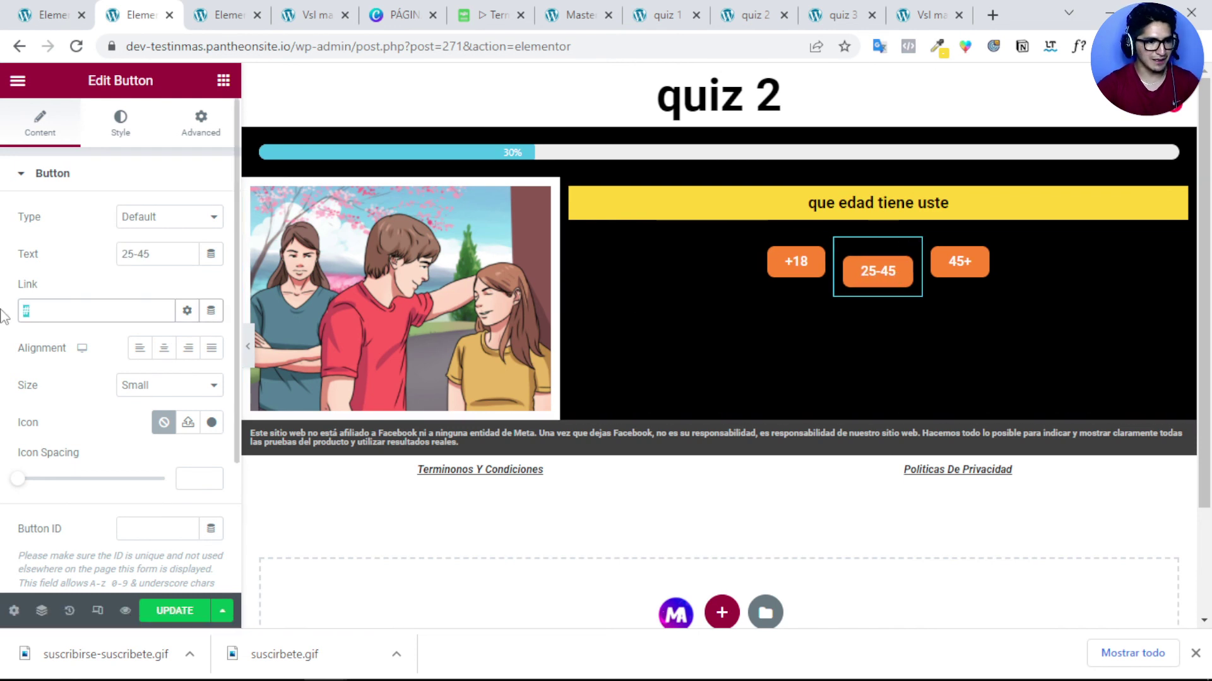
key(ctrl+v)
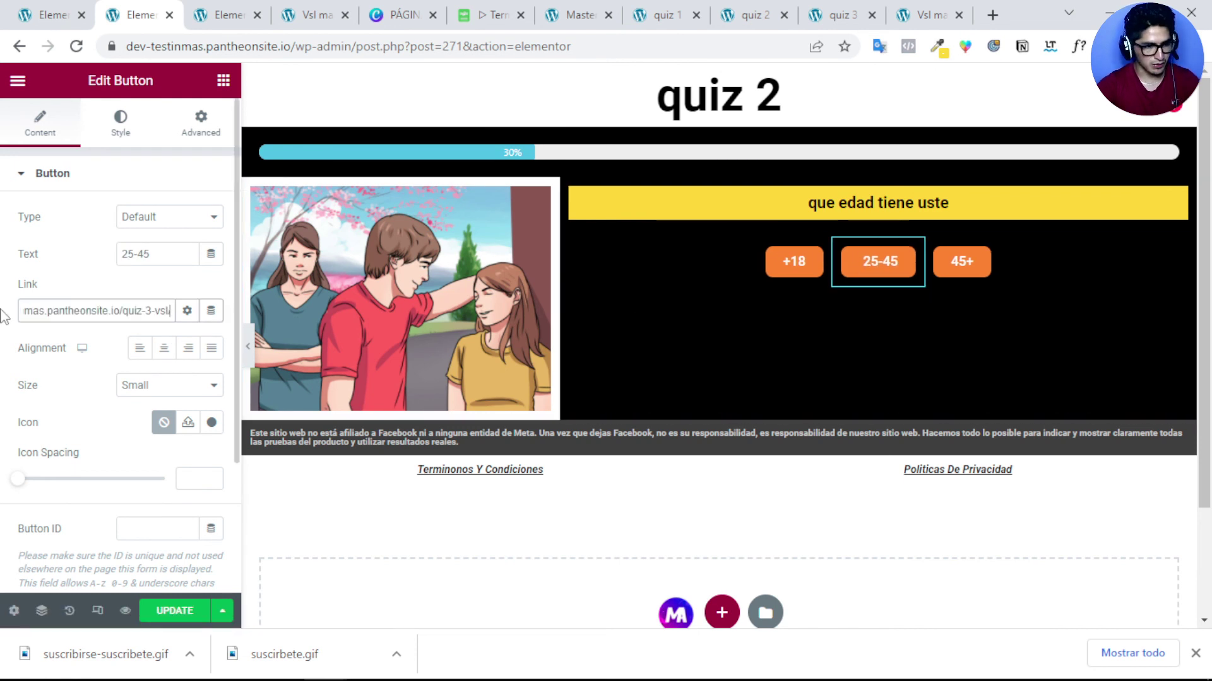
click(959, 269)
drag(71, 311, 3, 319)
key(ctrl+v)
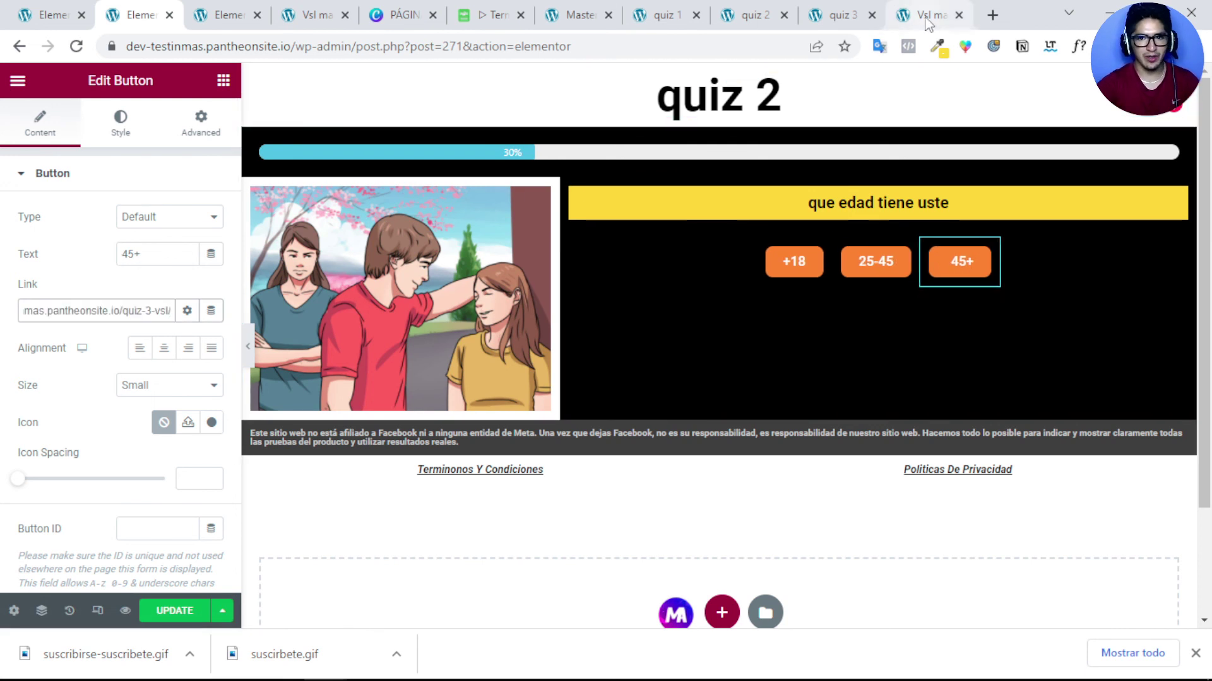
Step: Copy the full URL of the published Vsl maestro page
click(221, 15)
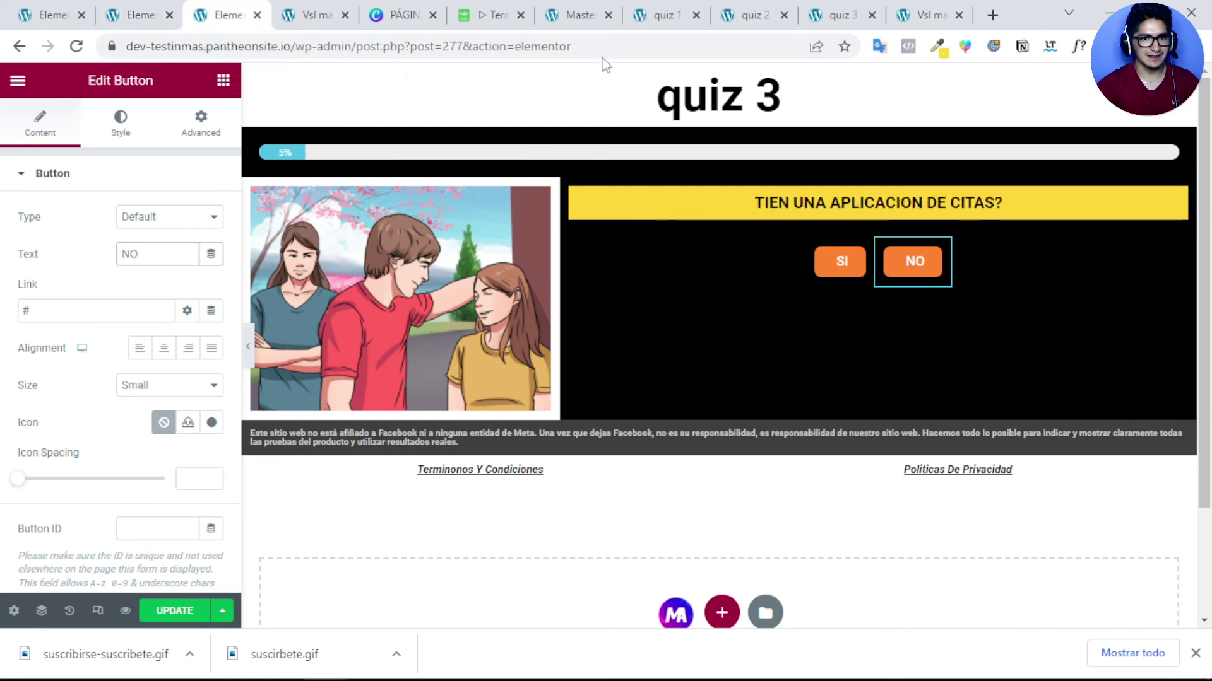
click(924, 15)
drag(365, 46, 74, 63)
right_click(214, 49)
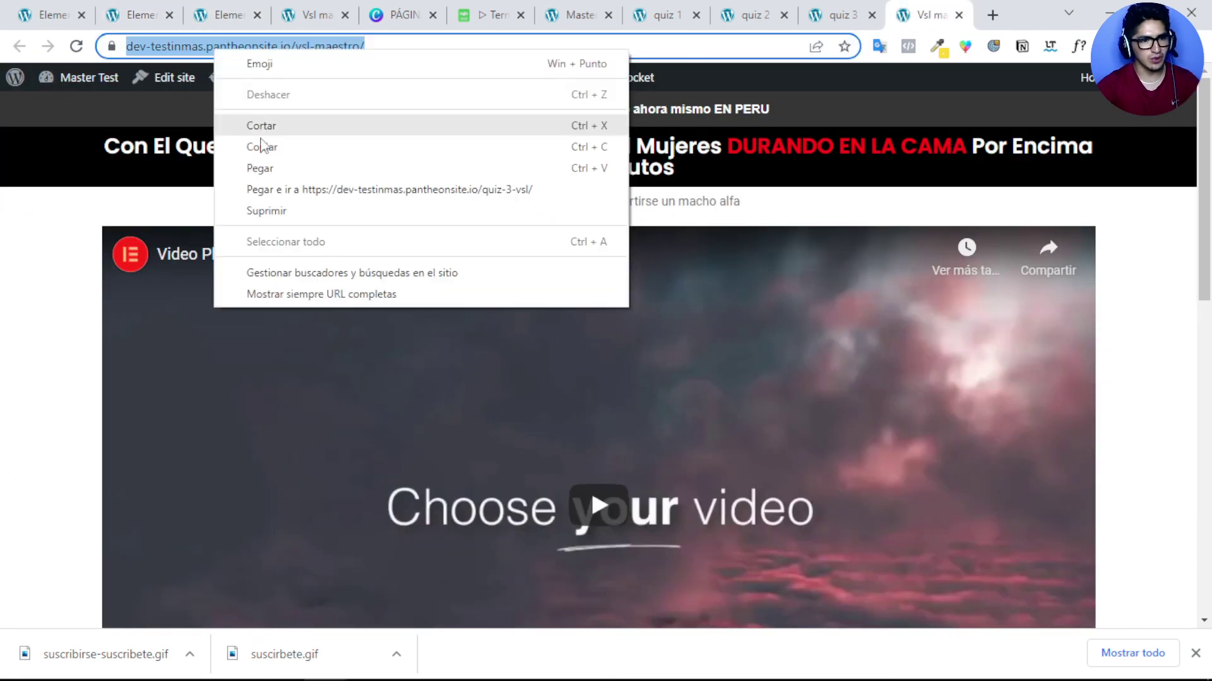
click(261, 145)
Step: Set the progress bar percentage on the quiz 3 page to 80 in the Elementor editor
click(220, 15)
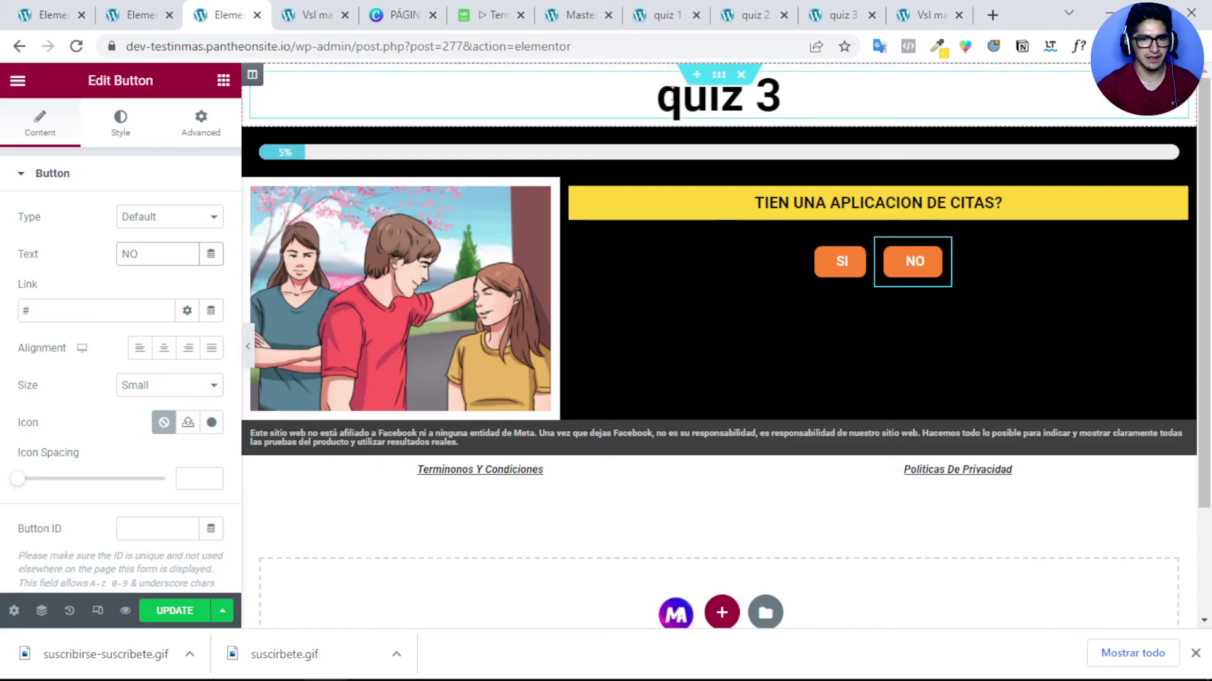
click(848, 272)
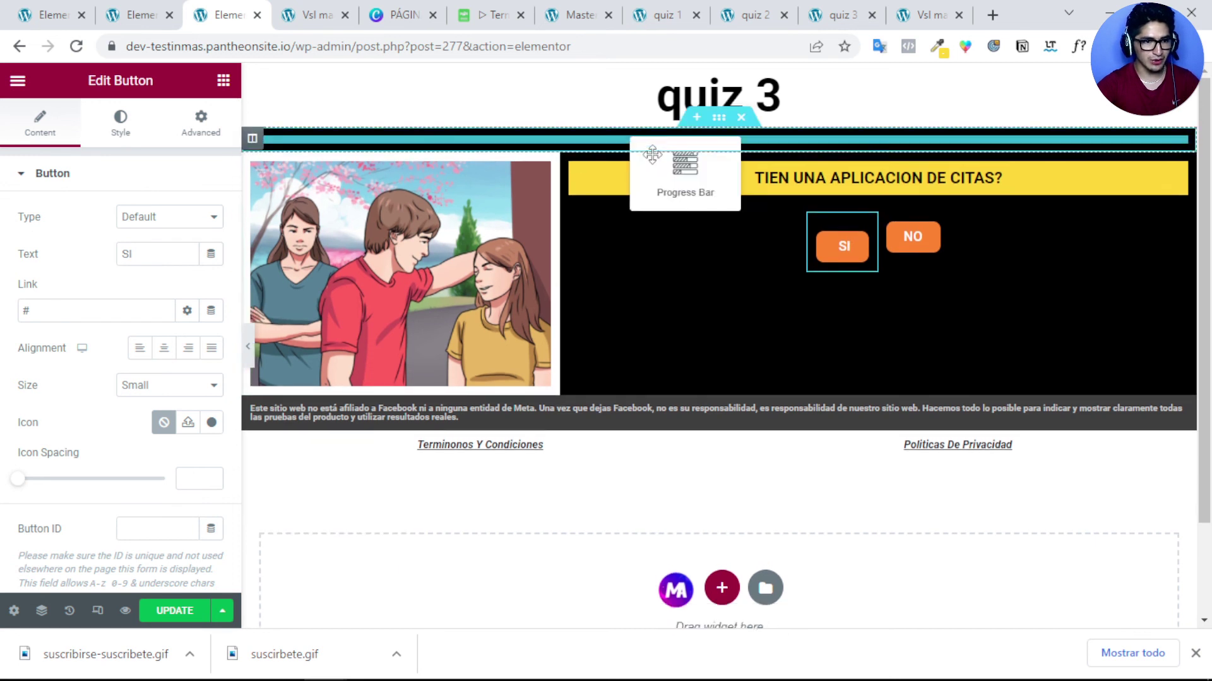
click(651, 162)
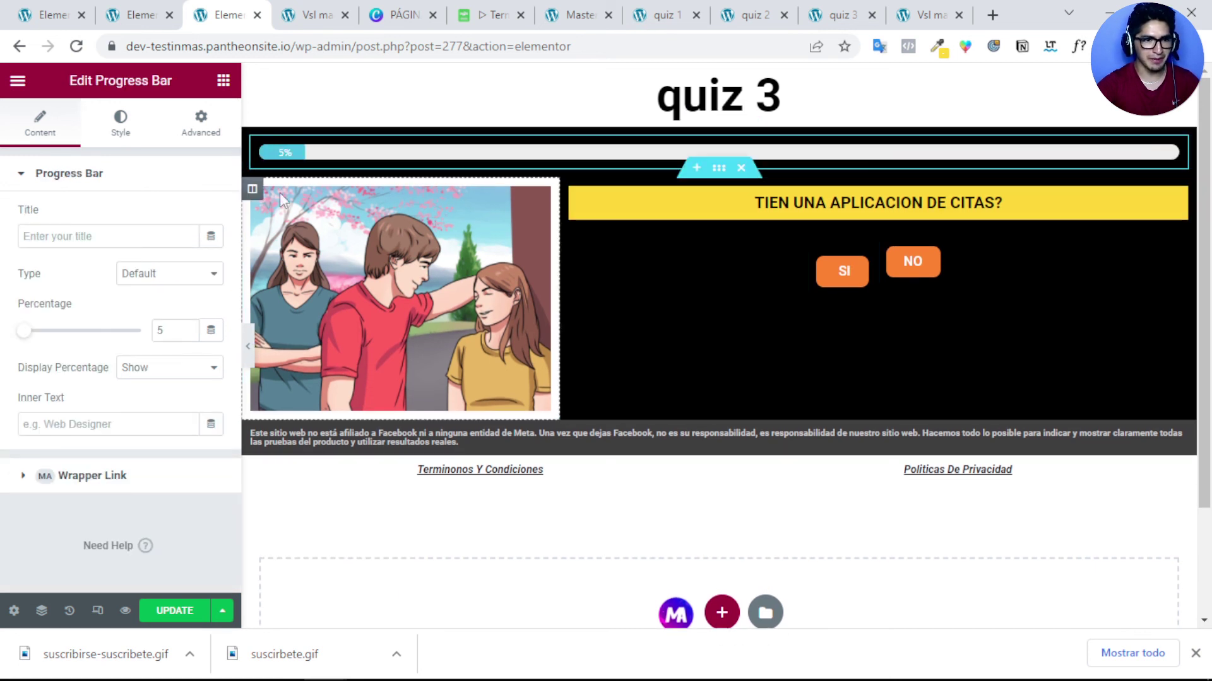
double_click(162, 330)
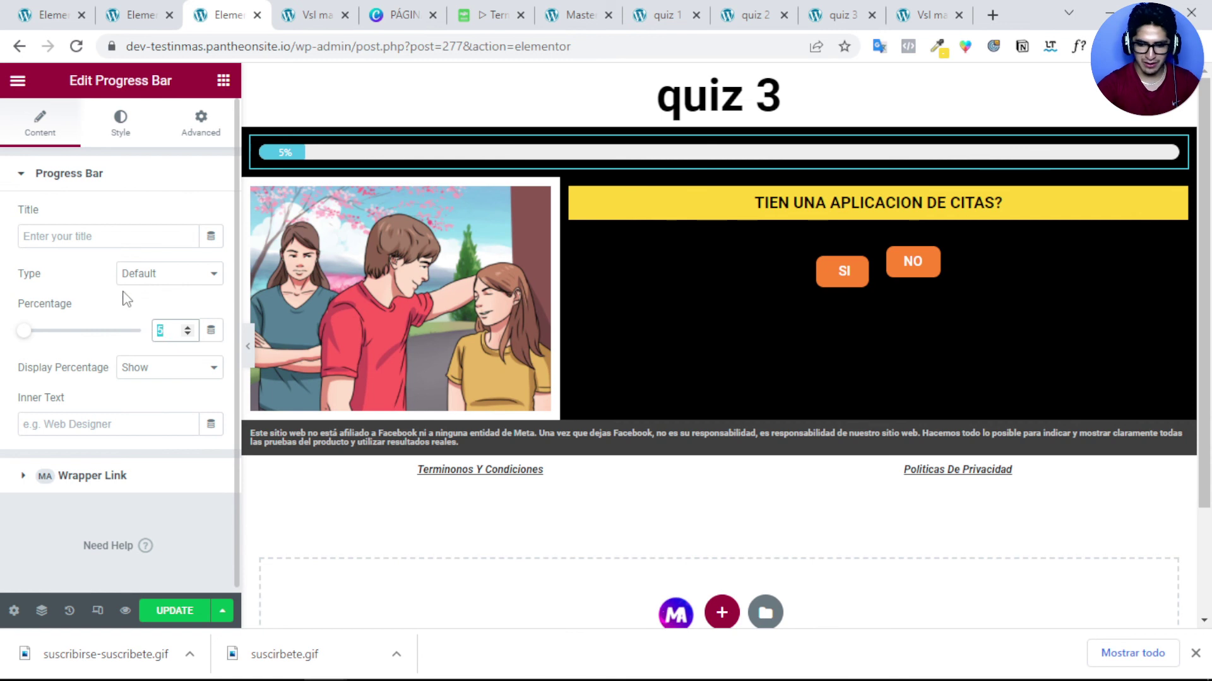
text(80)
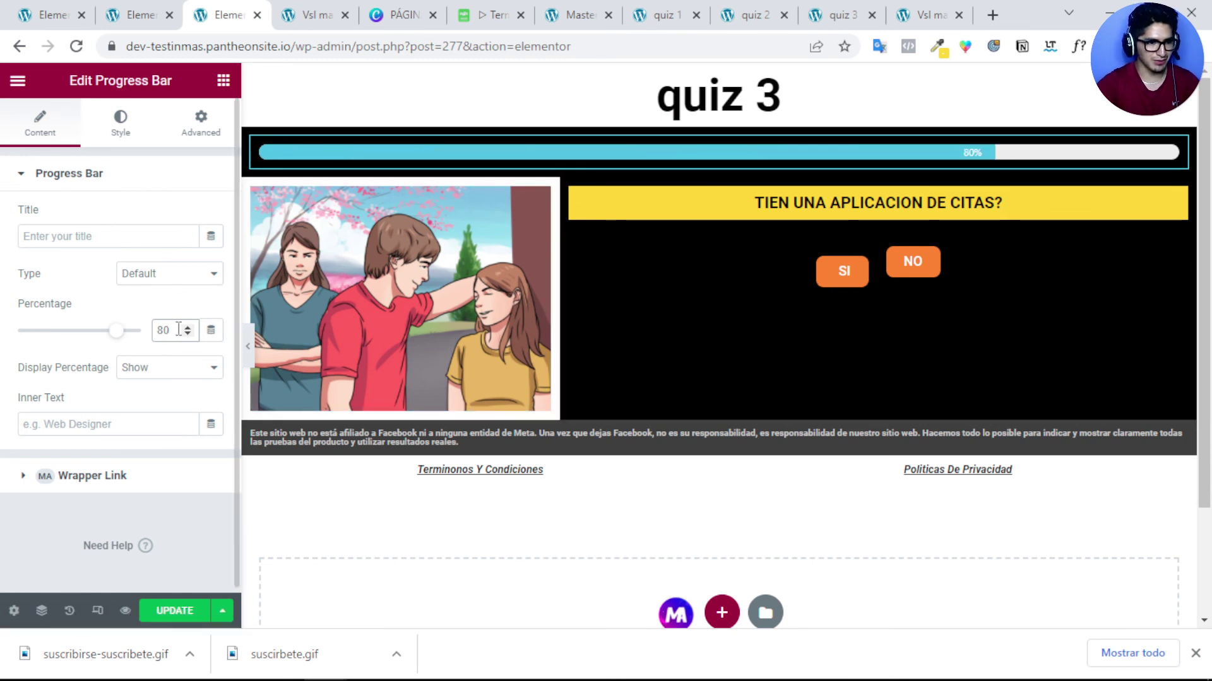
Step: Link the SI and NO buttons on the quiz 3 page to the copied vsl-maestro URL
click(867, 251)
click(60, 317)
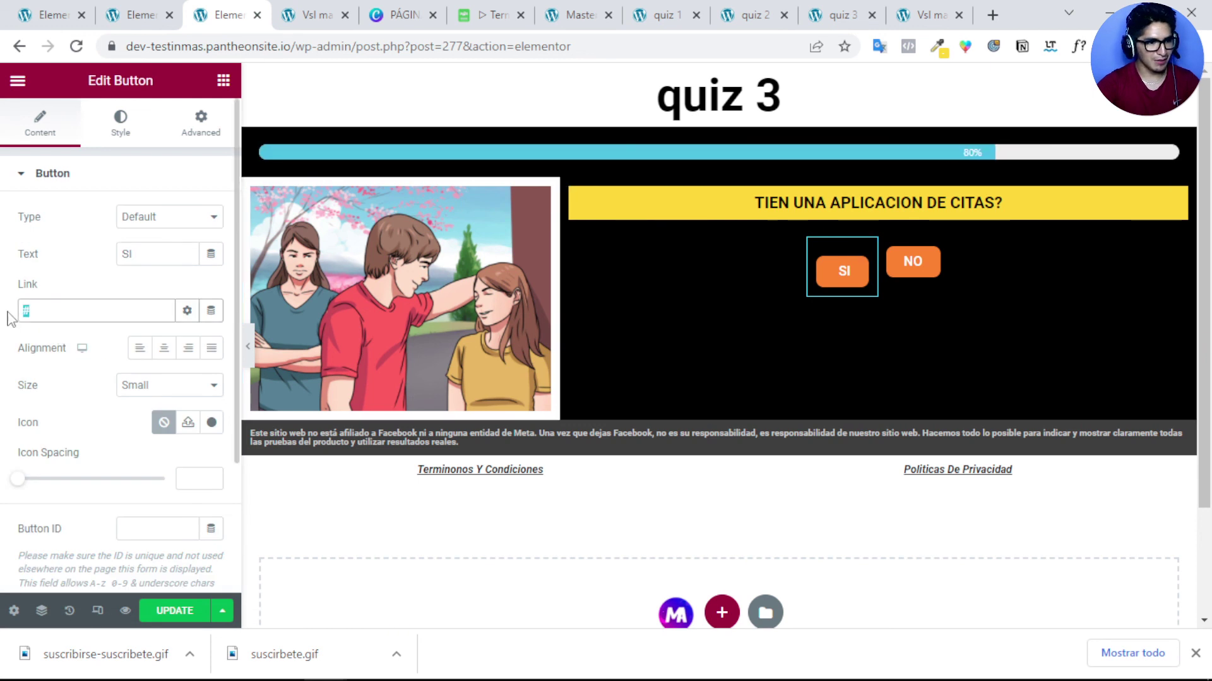
key(ctrl+v)
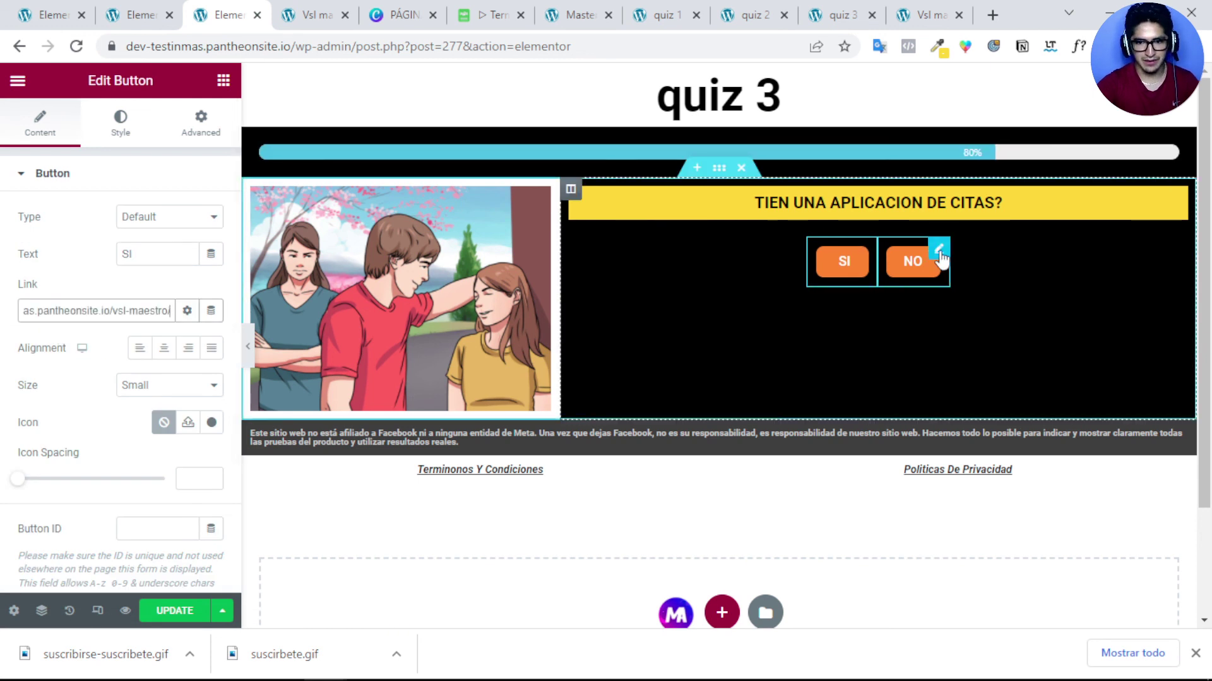
click(938, 250)
click(116, 310)
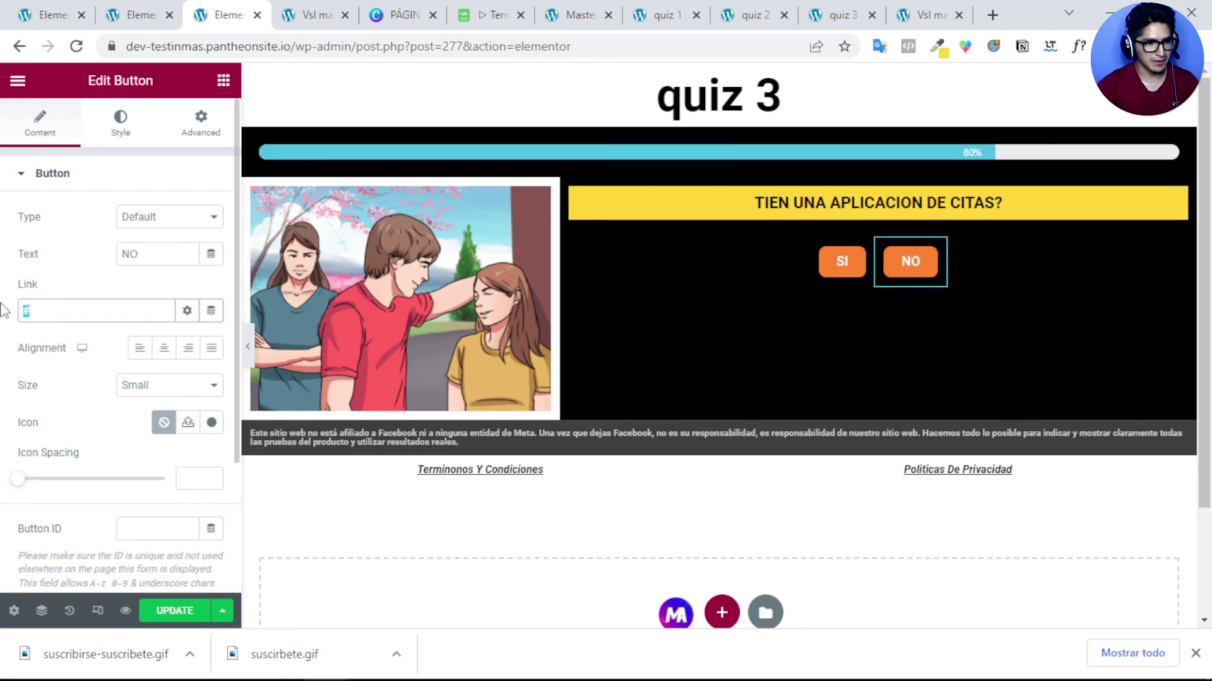
key(ctrl+v)
Step: Save the changes to the quiz 3, quiz 2 and quiz 1 pages in their Elementor editors
click(170, 611)
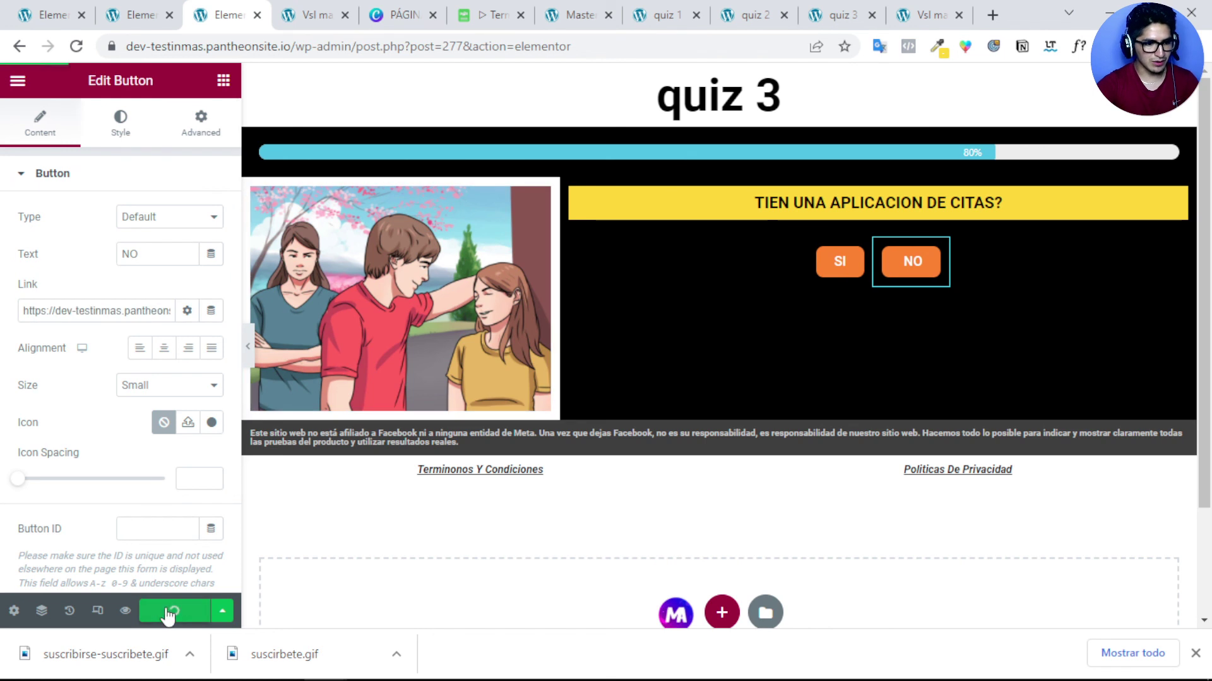
click(147, 14)
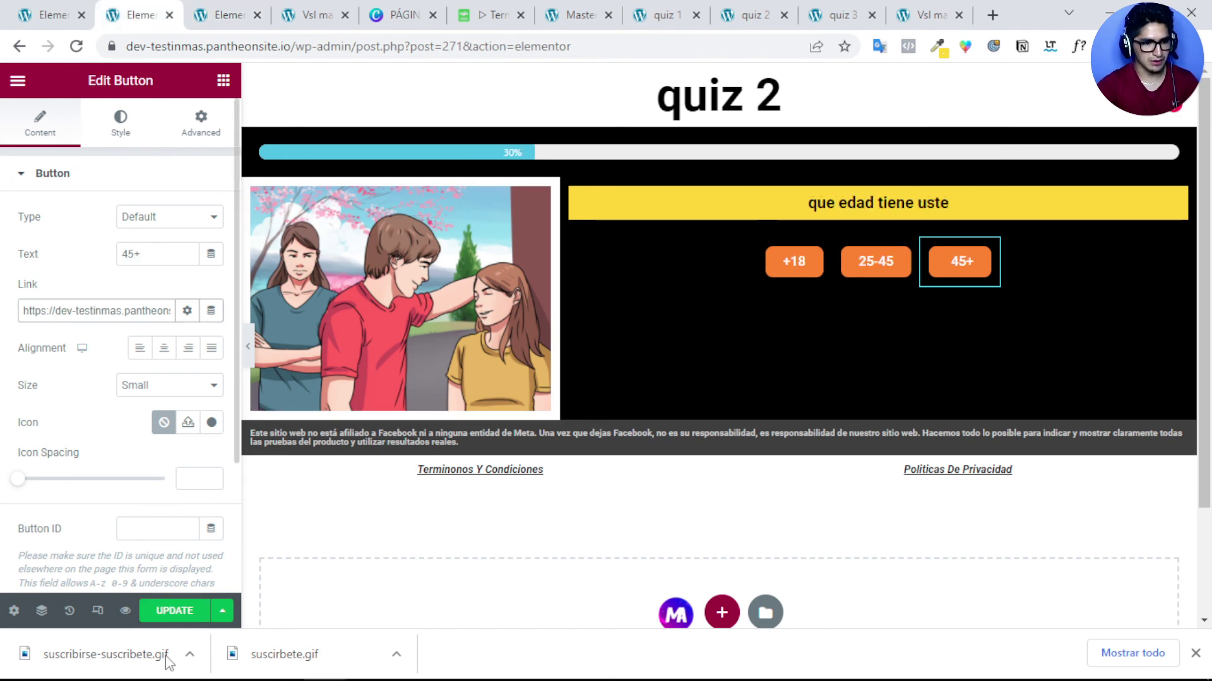
click(169, 611)
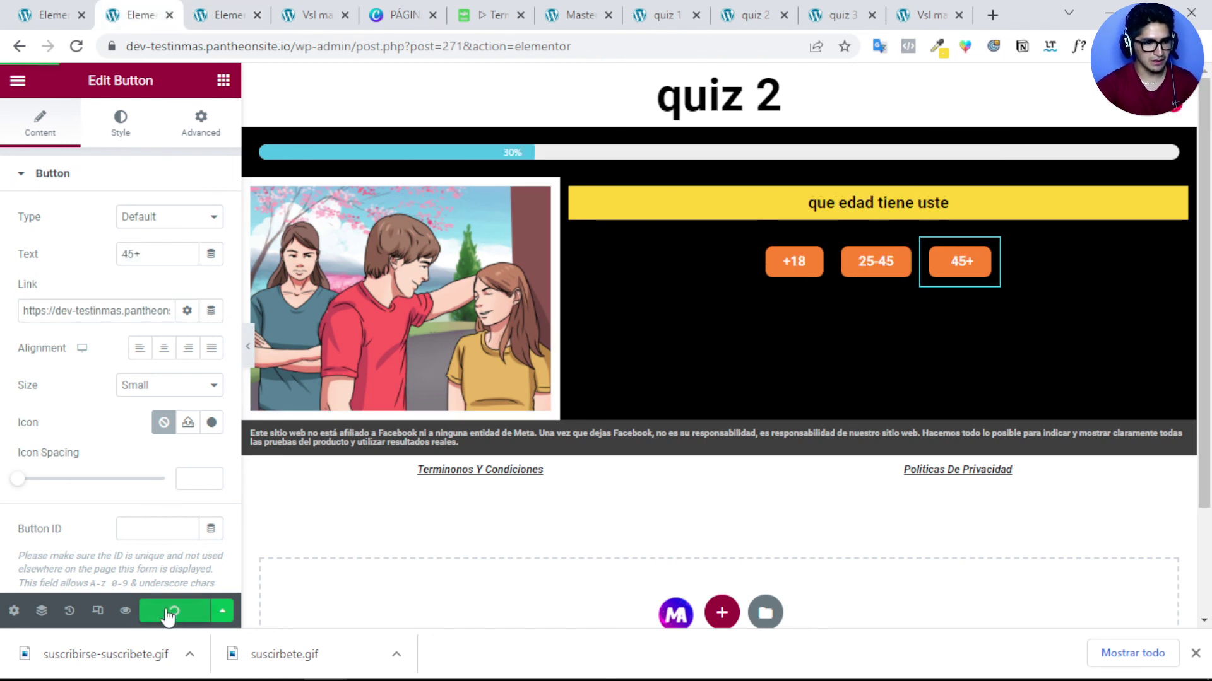
click(57, 14)
click(169, 611)
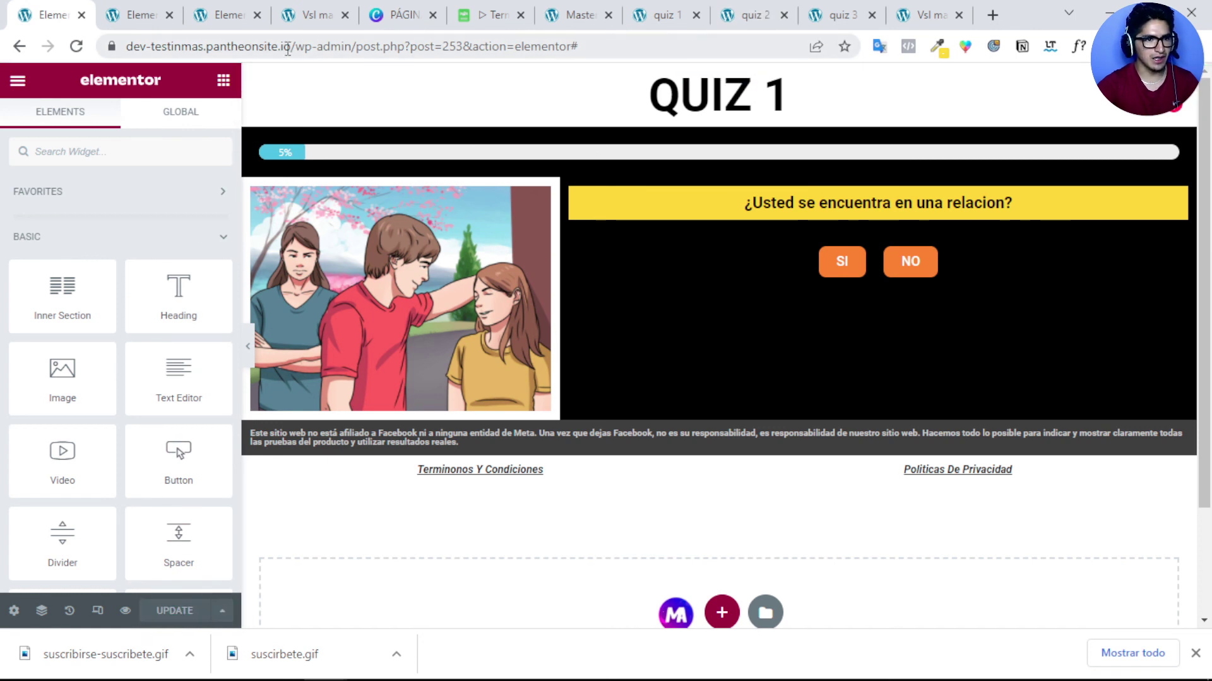
drag(291, 46, 104, 52)
right_click(239, 48)
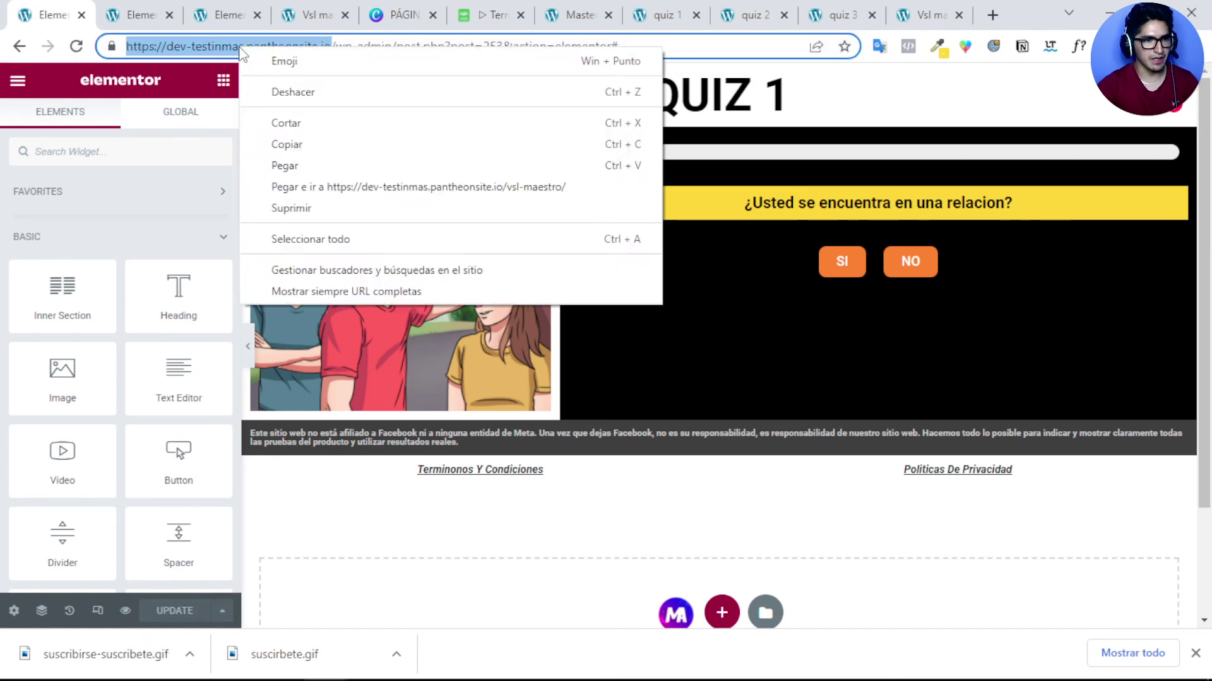
click(289, 142)
key(ctrl+shift+n)
key(ctrl+v)
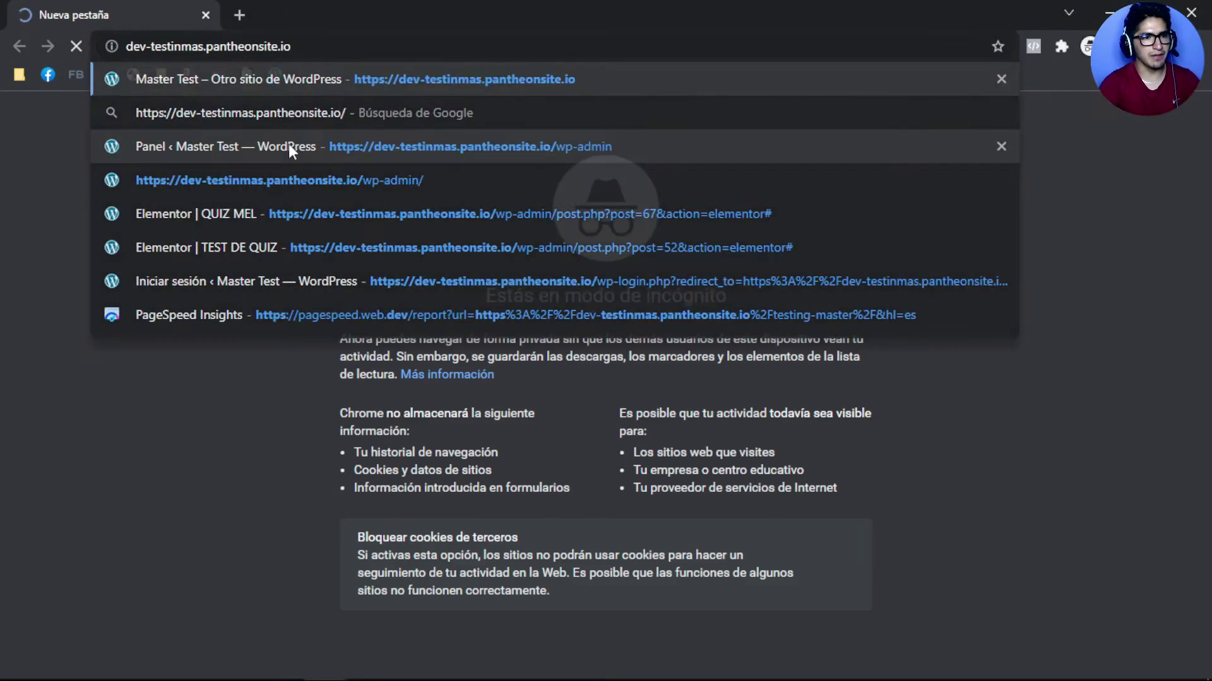
key(Return)
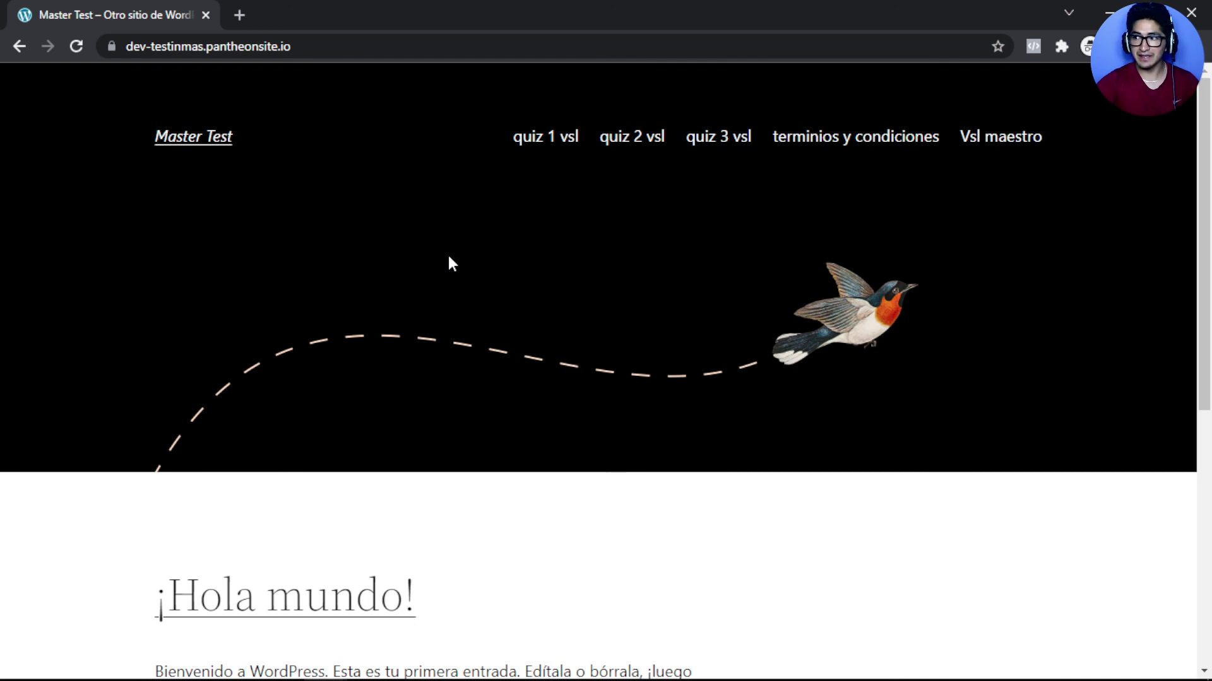
Step: Test the quiz from quiz 1 vsl by answering NO and +18, and close the incognito window
click(544, 150)
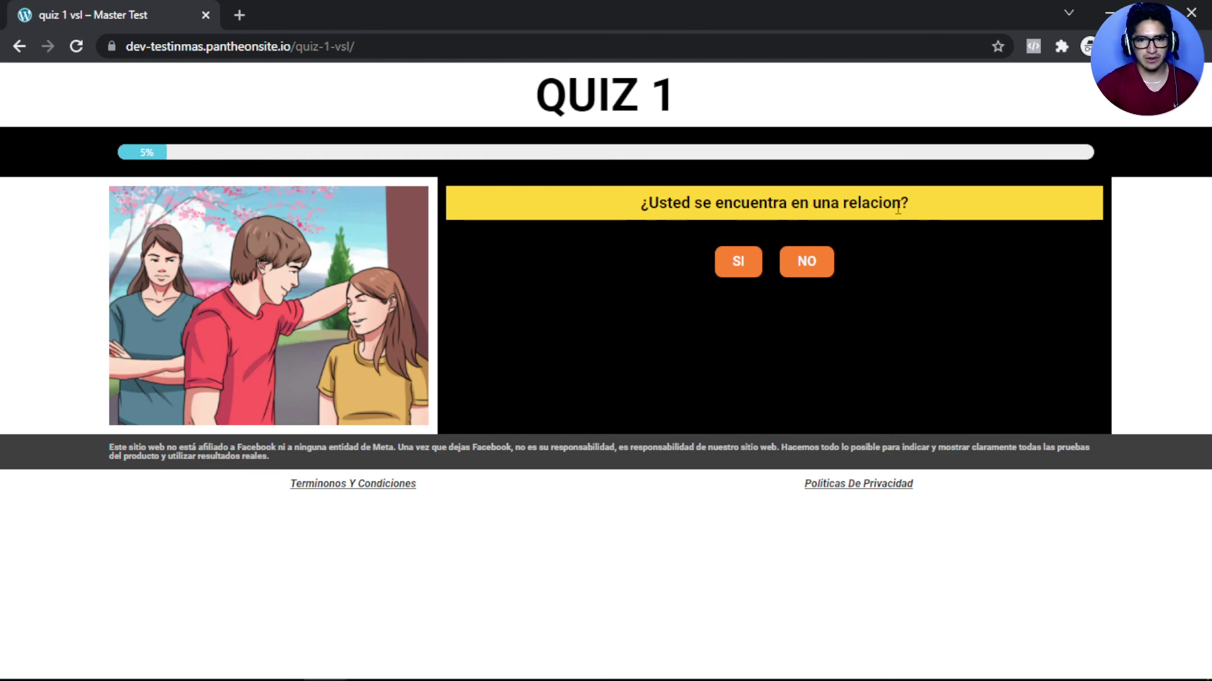
click(803, 268)
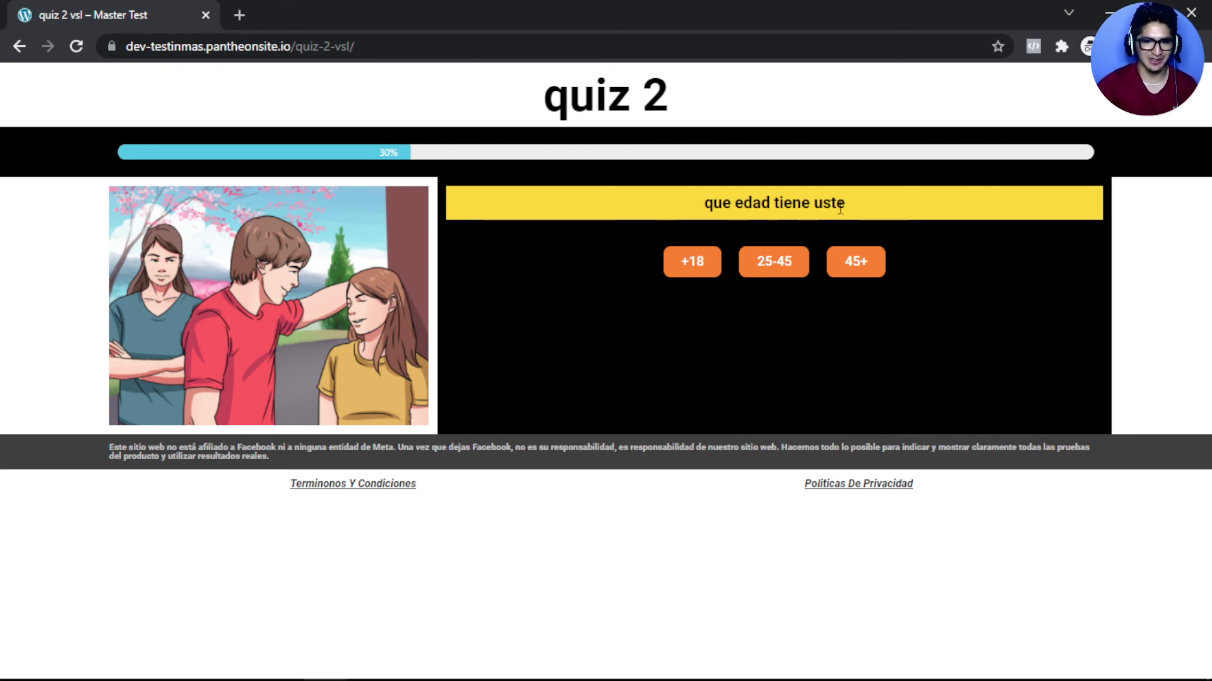
click(687, 265)
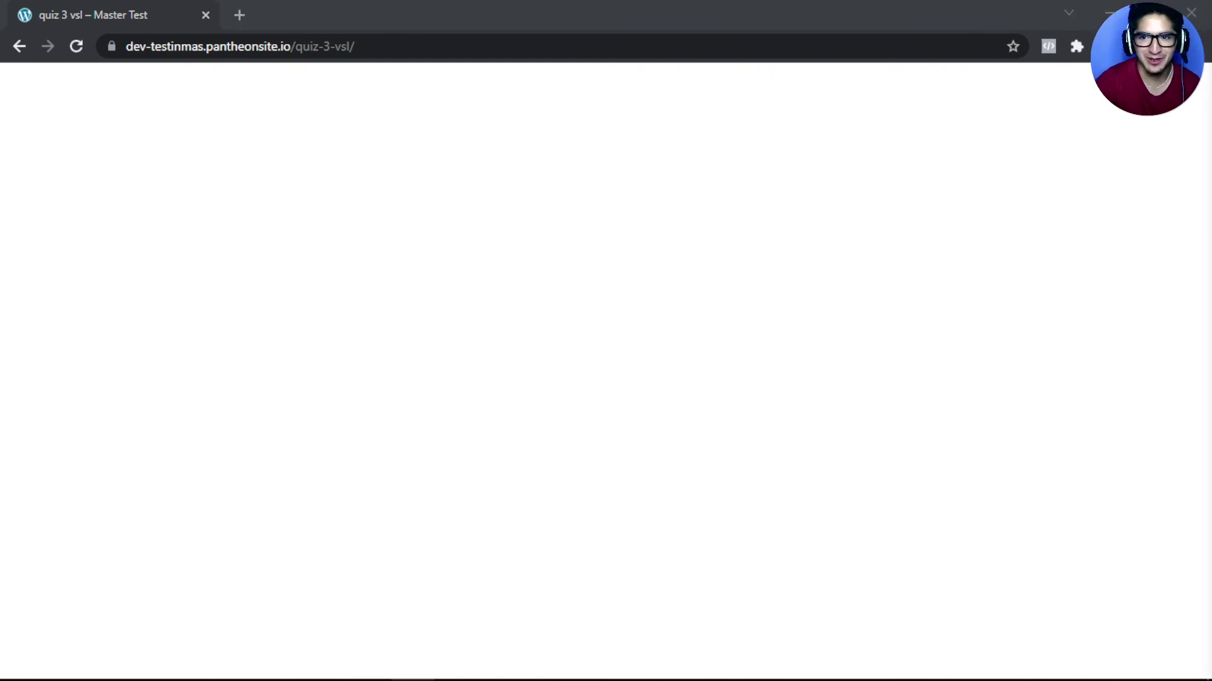
click(1197, 26)
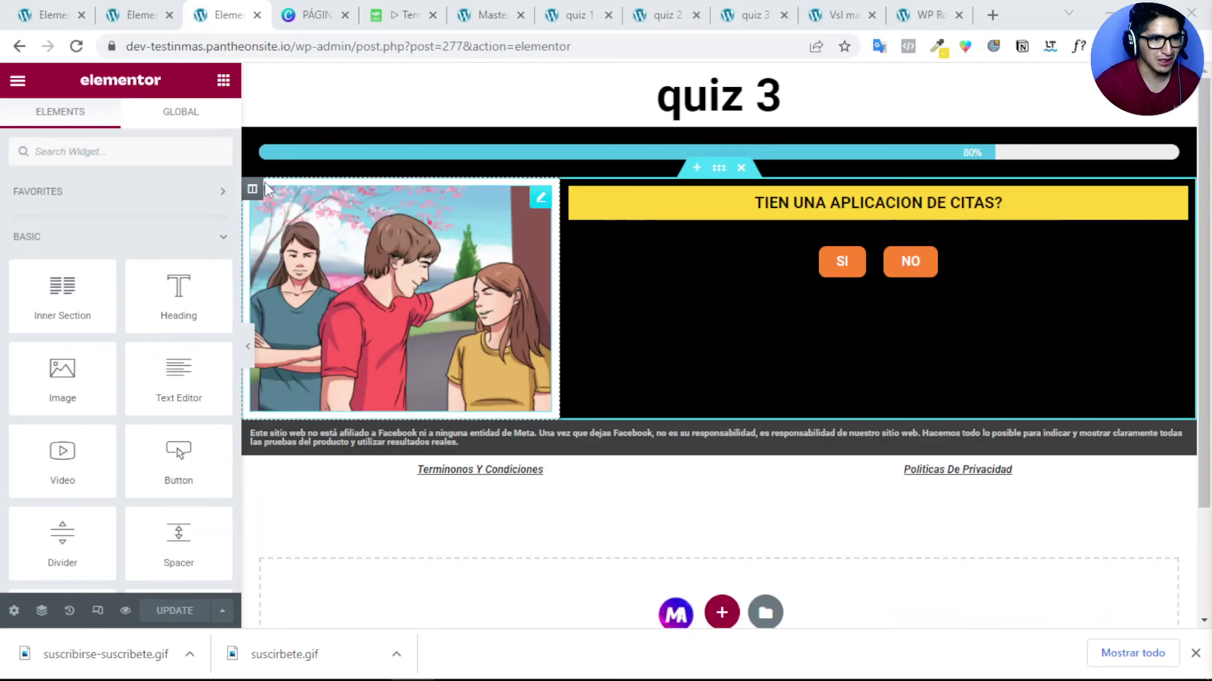
Step: Preview the quiz 3 page from its editor and answer NO to test the link to Vsl maestro
click(124, 615)
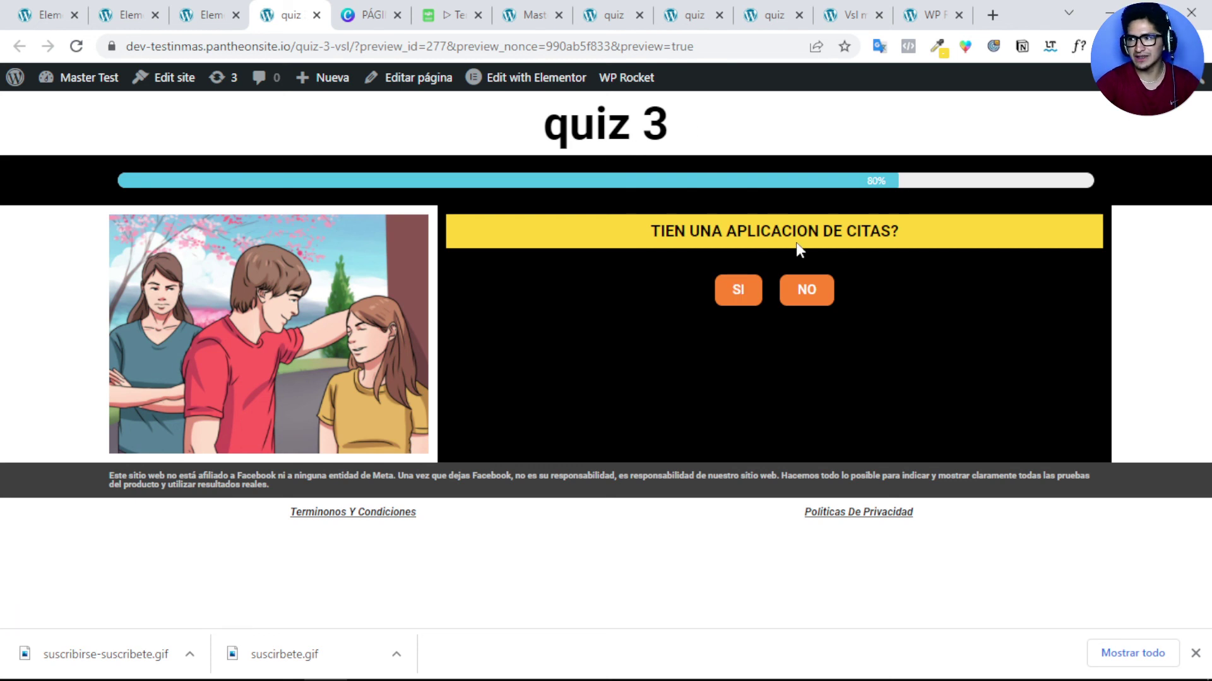
drag(674, 239, 855, 234)
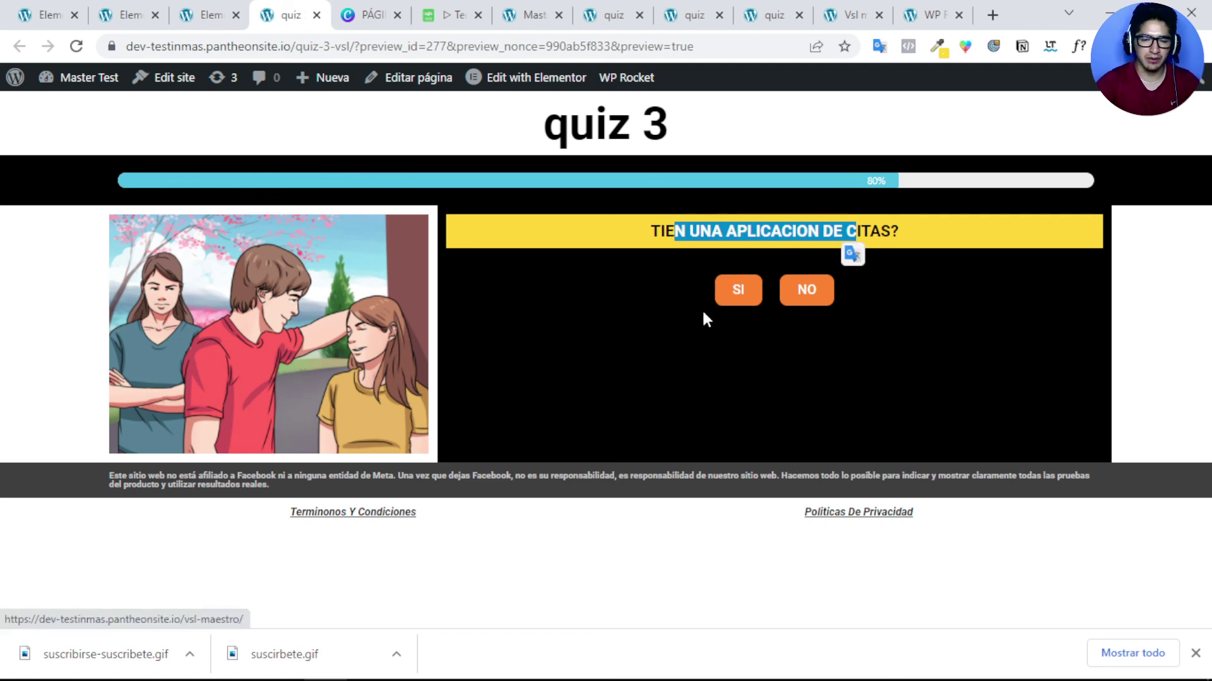
click(800, 366)
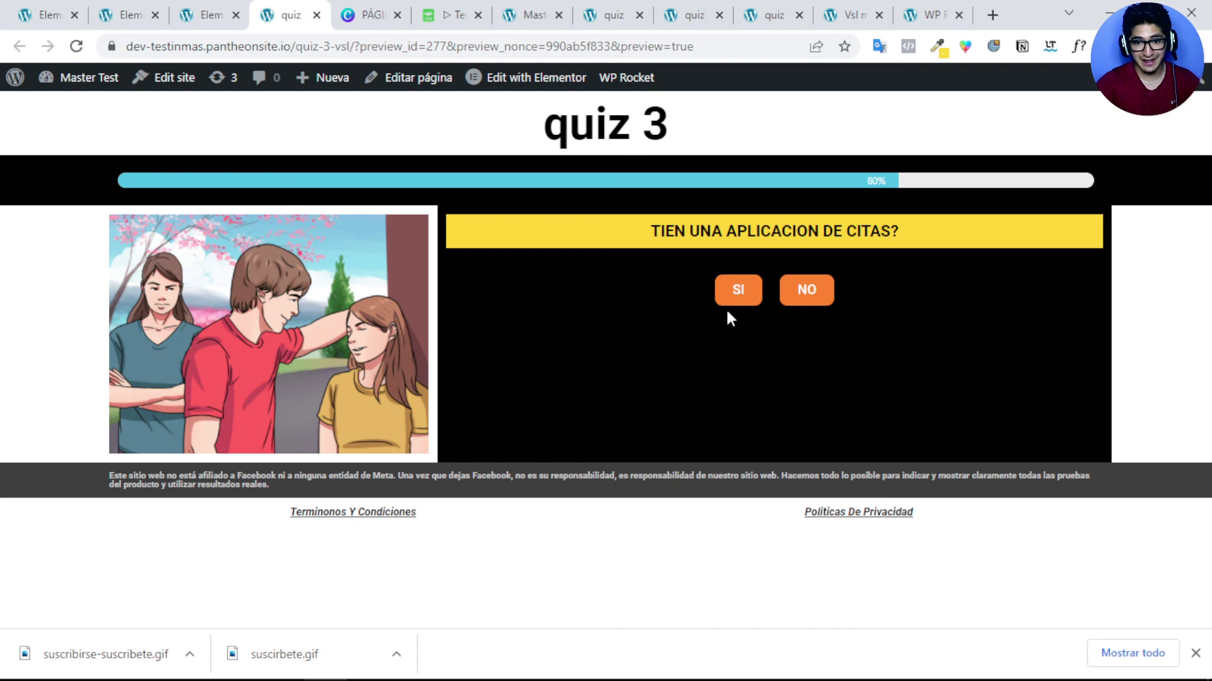
click(813, 294)
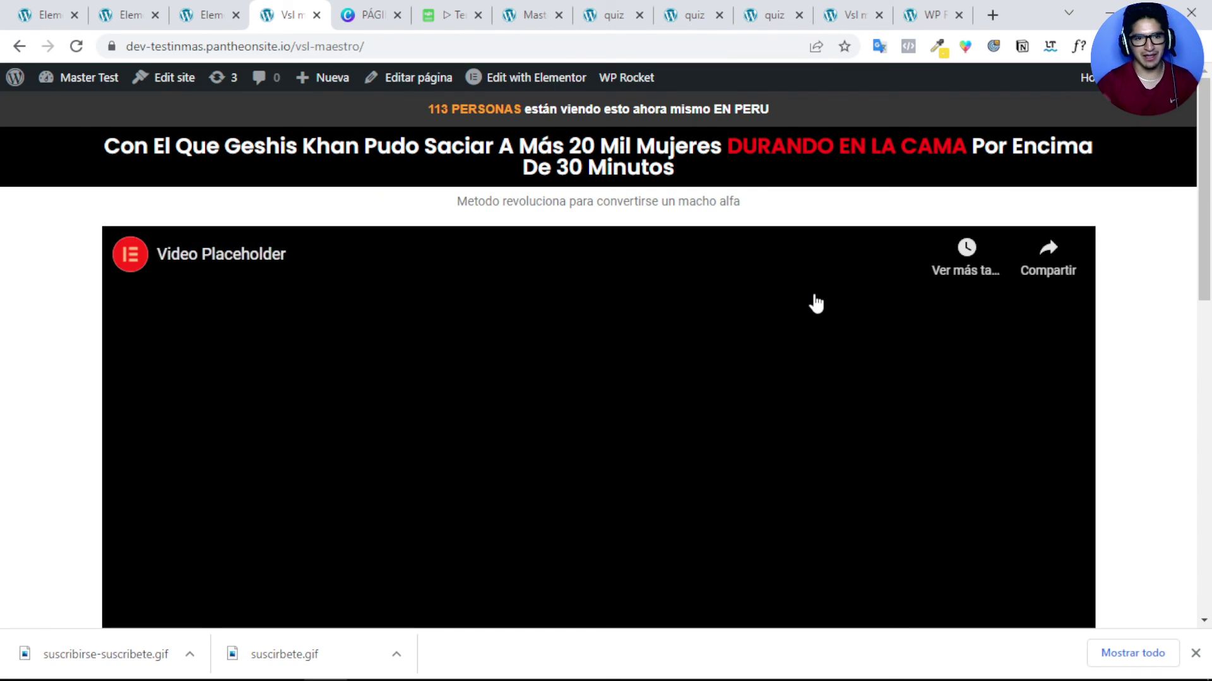
Step: Look through the Vsl maestro page, from the headline and video to the disclaimers and comments
scroll(678, 293, down, 8)
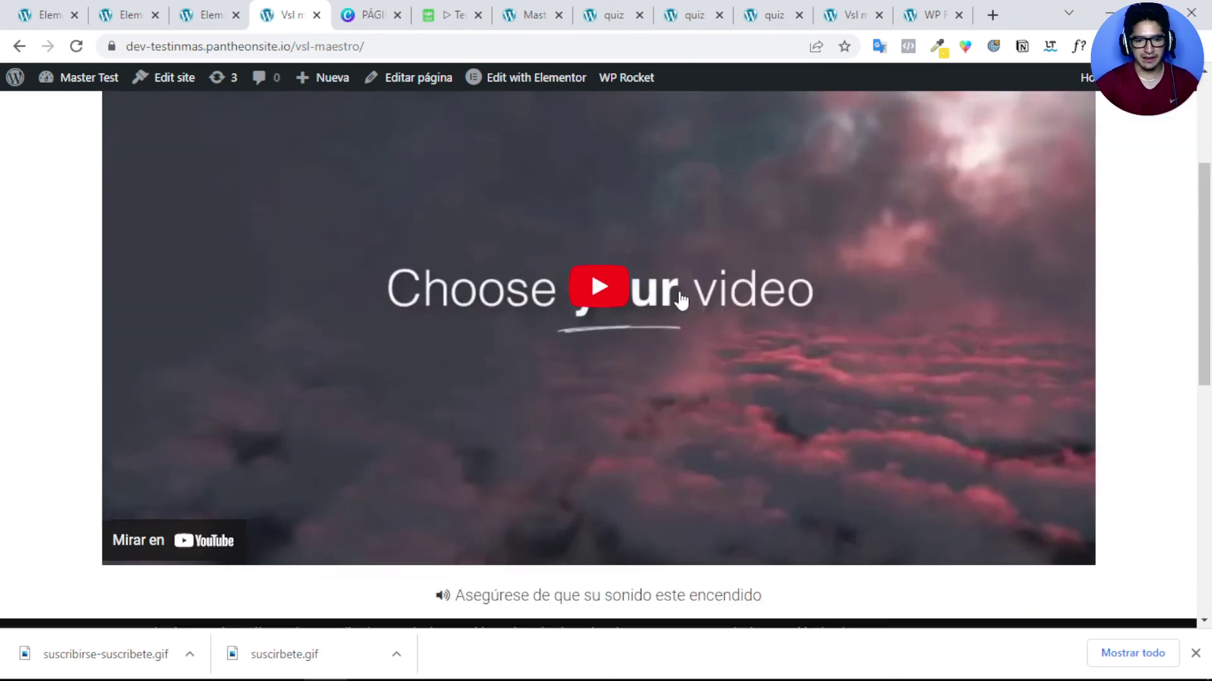
scroll(680, 292, up, 6)
scroll(681, 292, up, 3)
scroll(681, 293, down, 11)
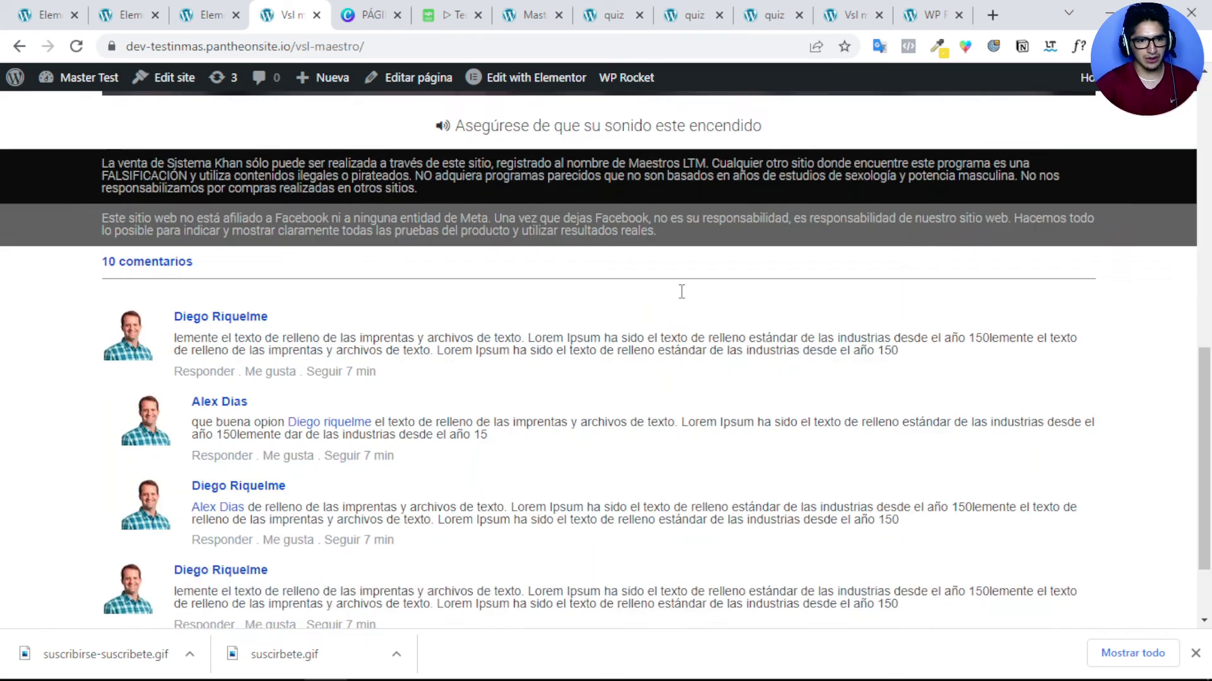
scroll(683, 301, up, 6)
scroll(681, 301, up, 5)
scroll(668, 289, down, 11)
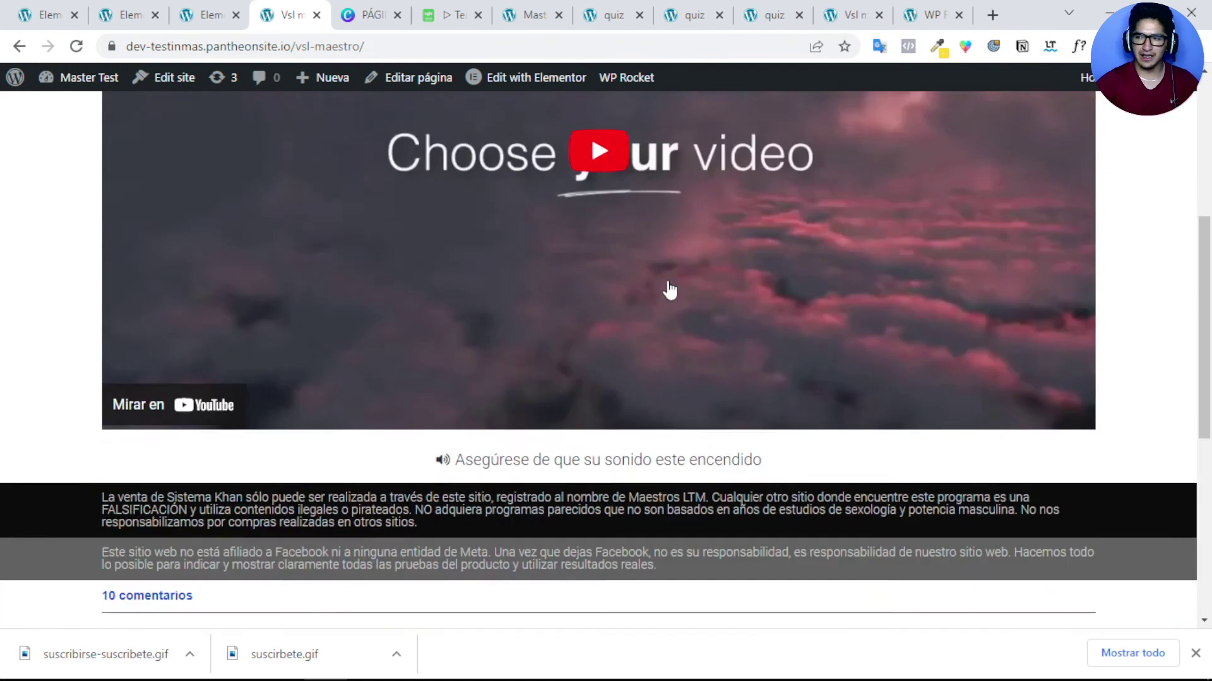
scroll(613, 395, up, 10)
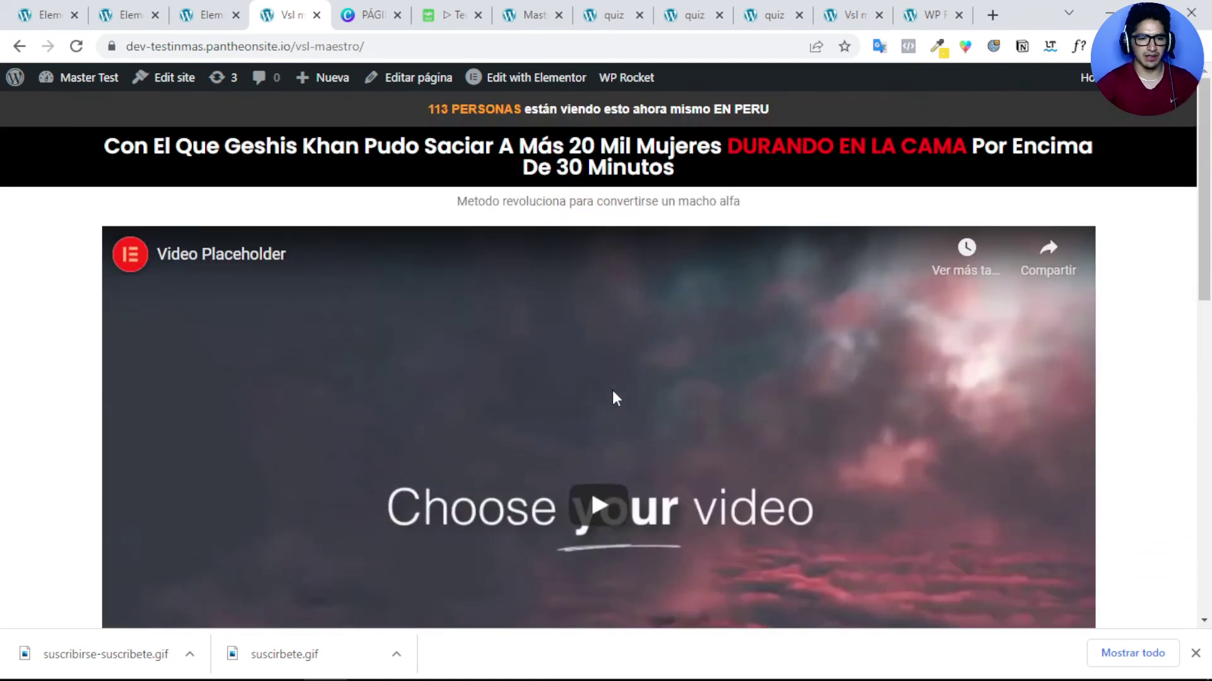
scroll(612, 396, down, 8)
scroll(613, 397, down, 3)
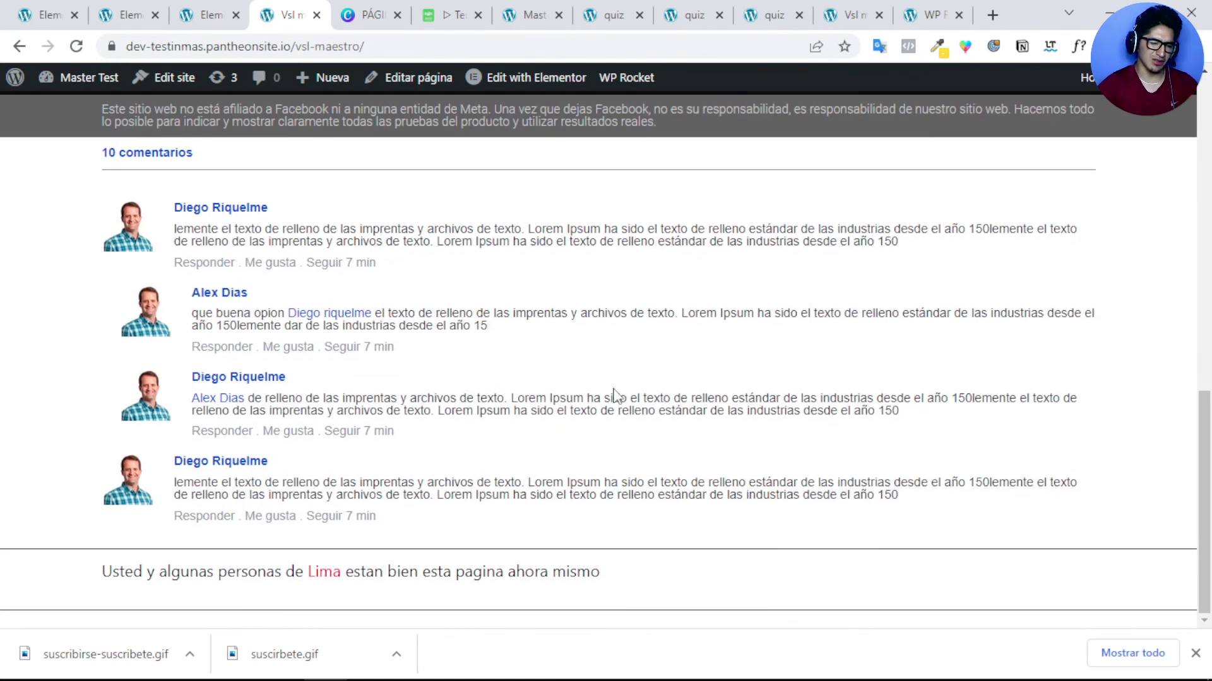
scroll(612, 396, up, 10)
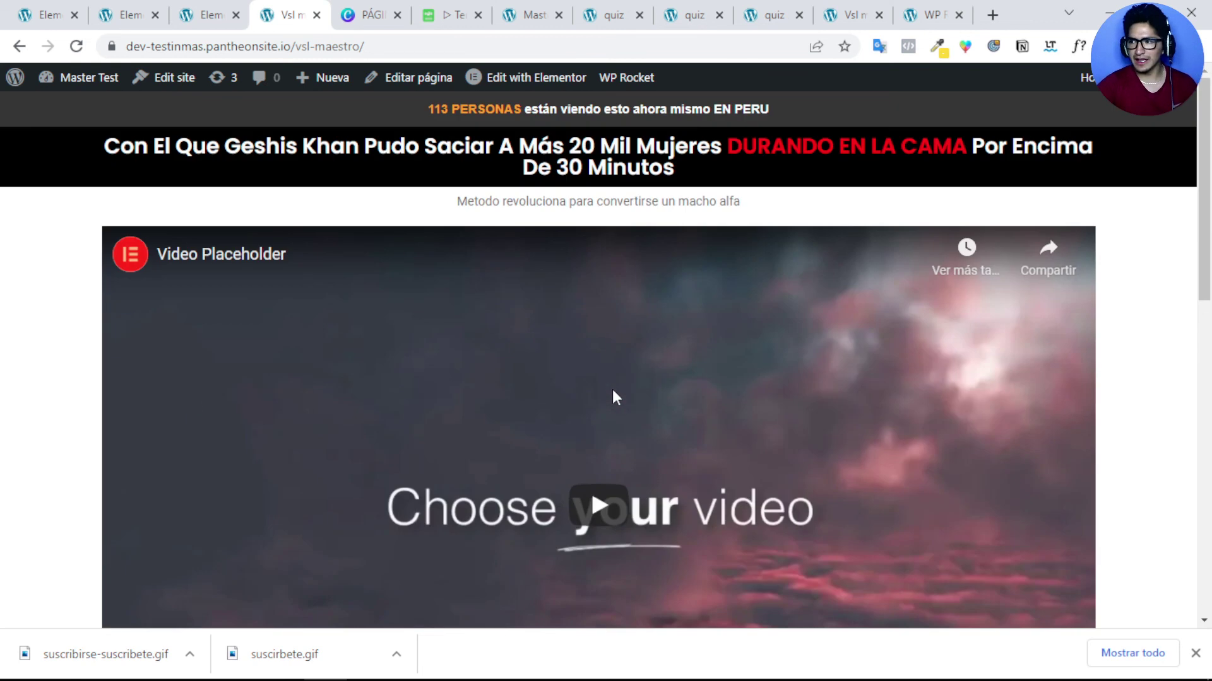
Step: Return to the quiz 1 page's Elementor editor and open a preview of the page
click(209, 15)
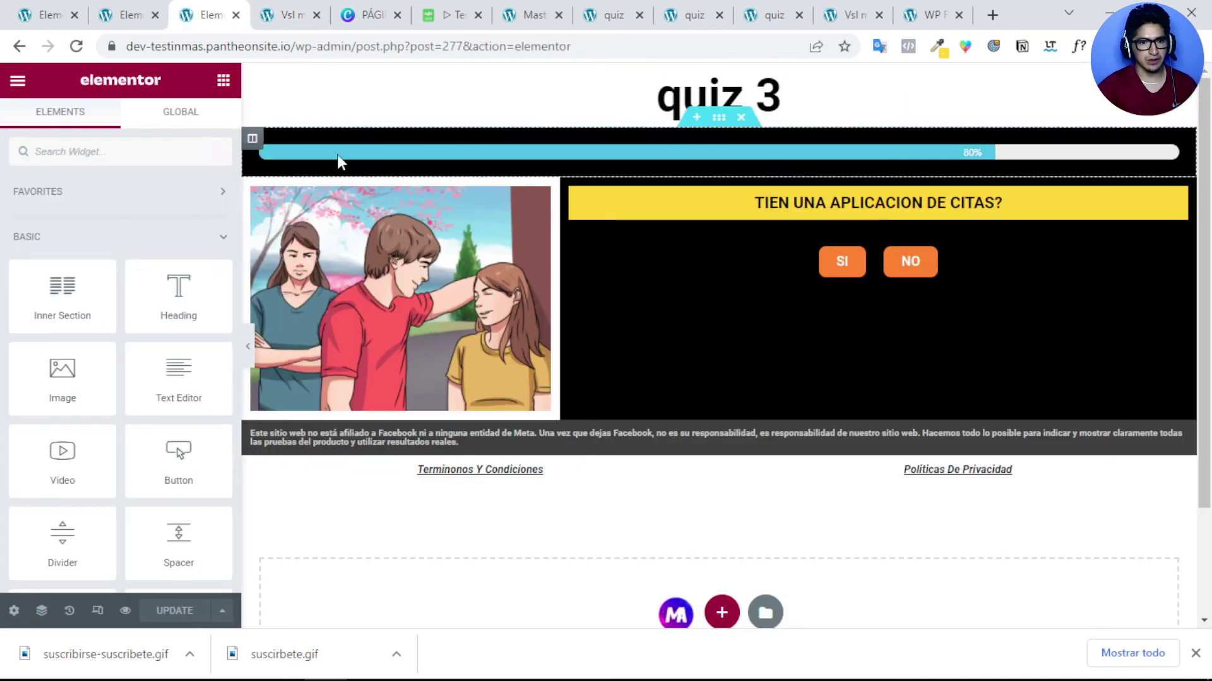
click(130, 18)
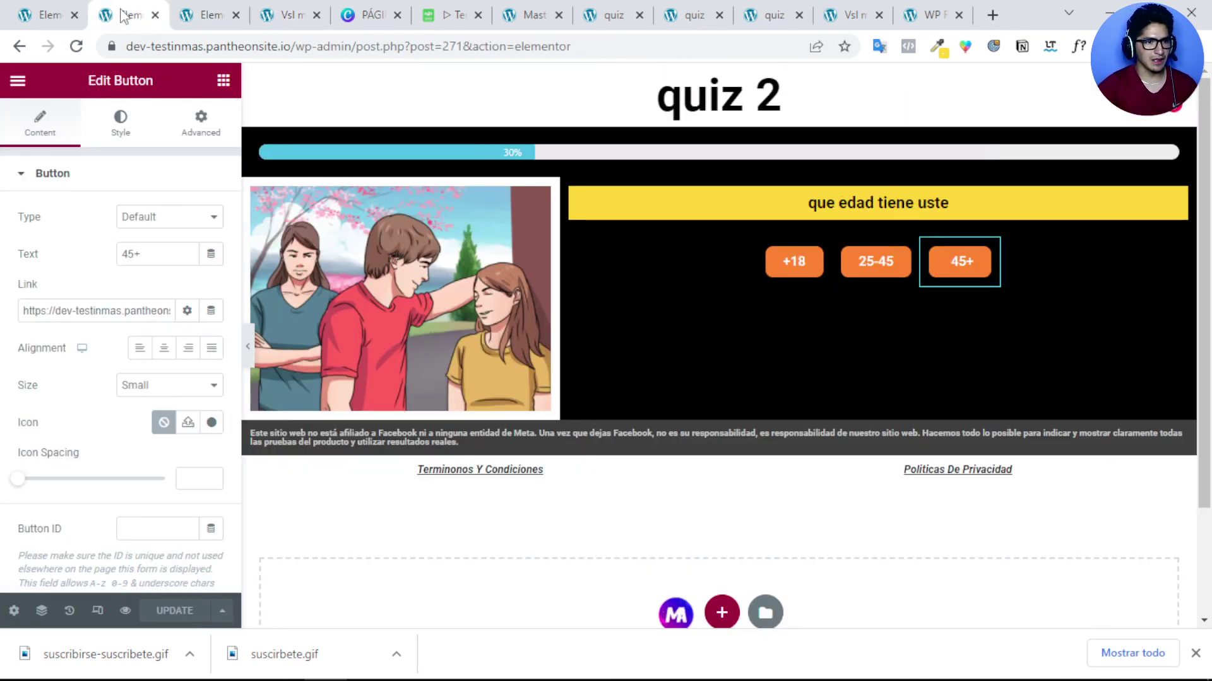
click(41, 19)
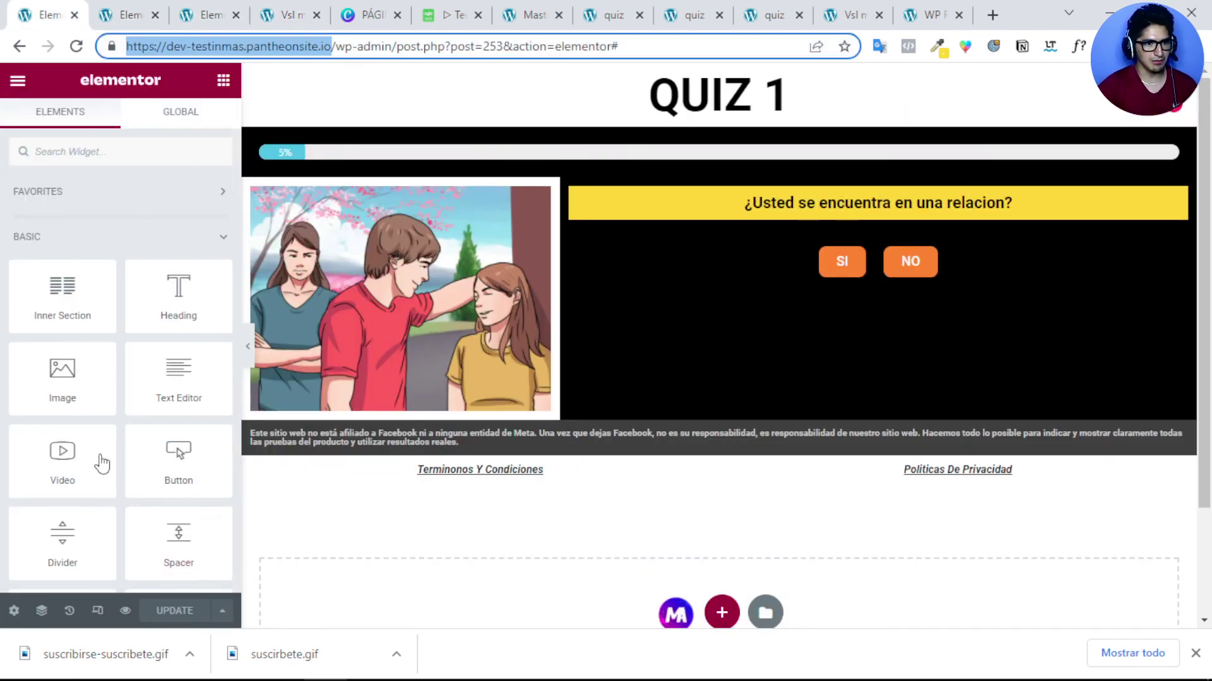
click(124, 612)
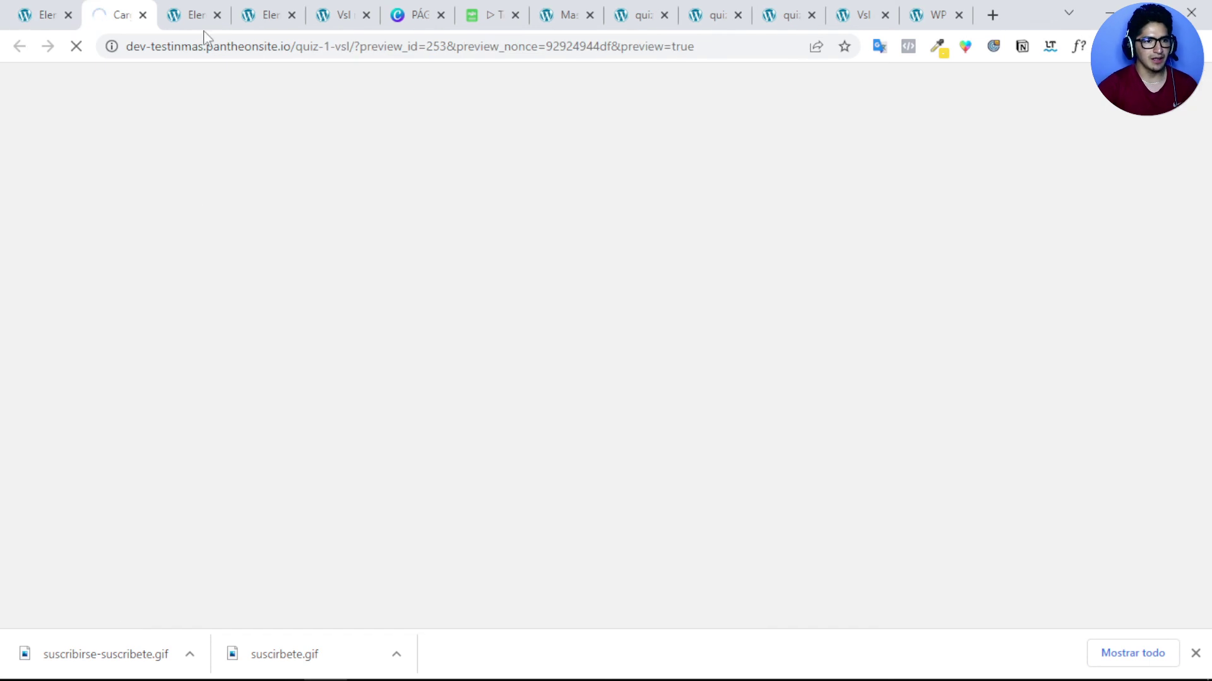
Step: Close all the other browser tabs, keeping only the quiz 1 vsl editor and its preview open
click(218, 15)
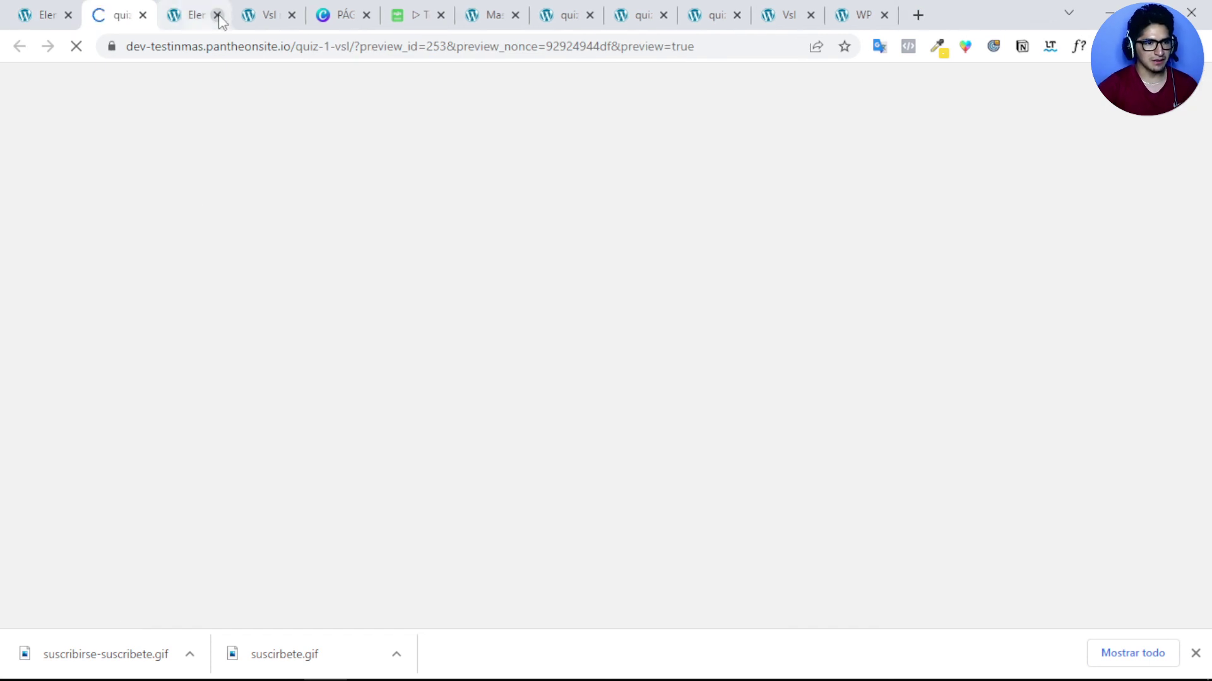
click(218, 15)
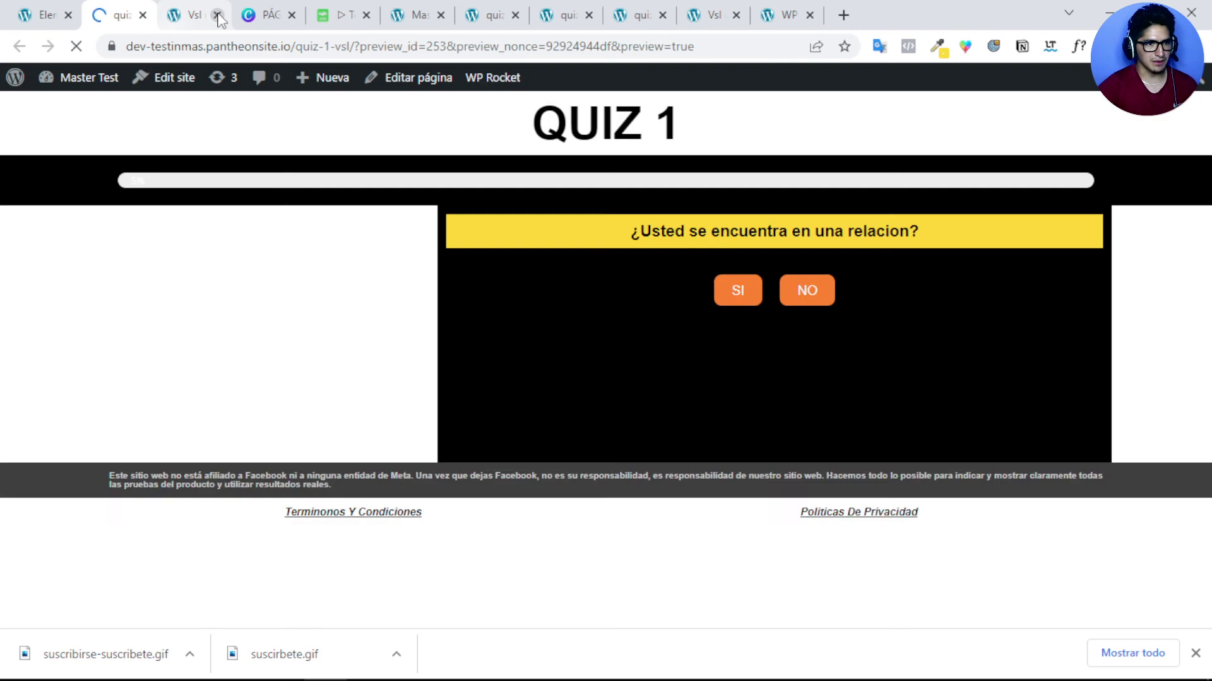
click(217, 16)
click(218, 15)
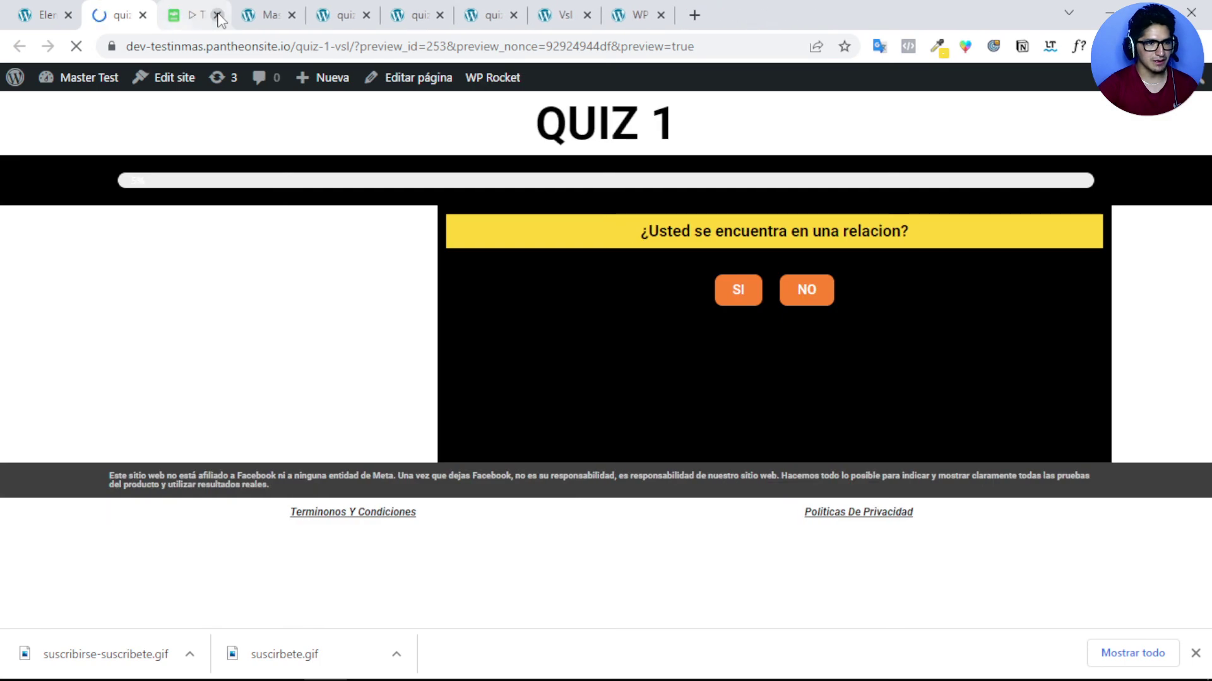
click(218, 15)
click(217, 15)
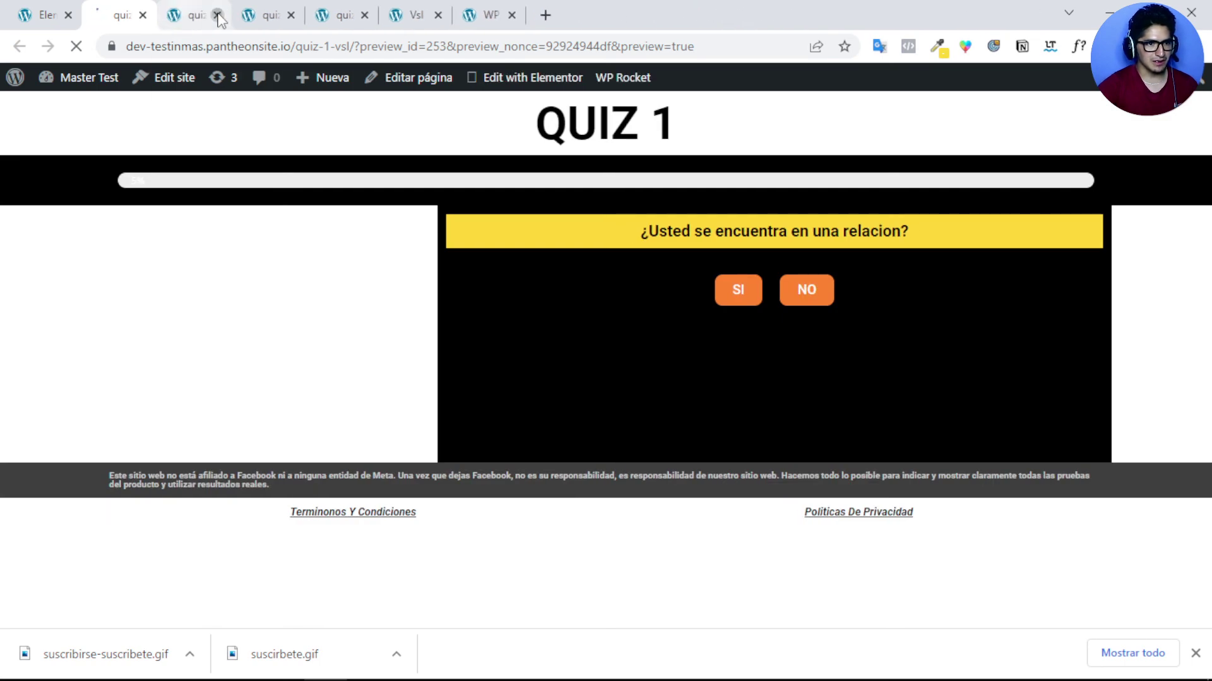
click(217, 15)
click(218, 16)
click(218, 16)
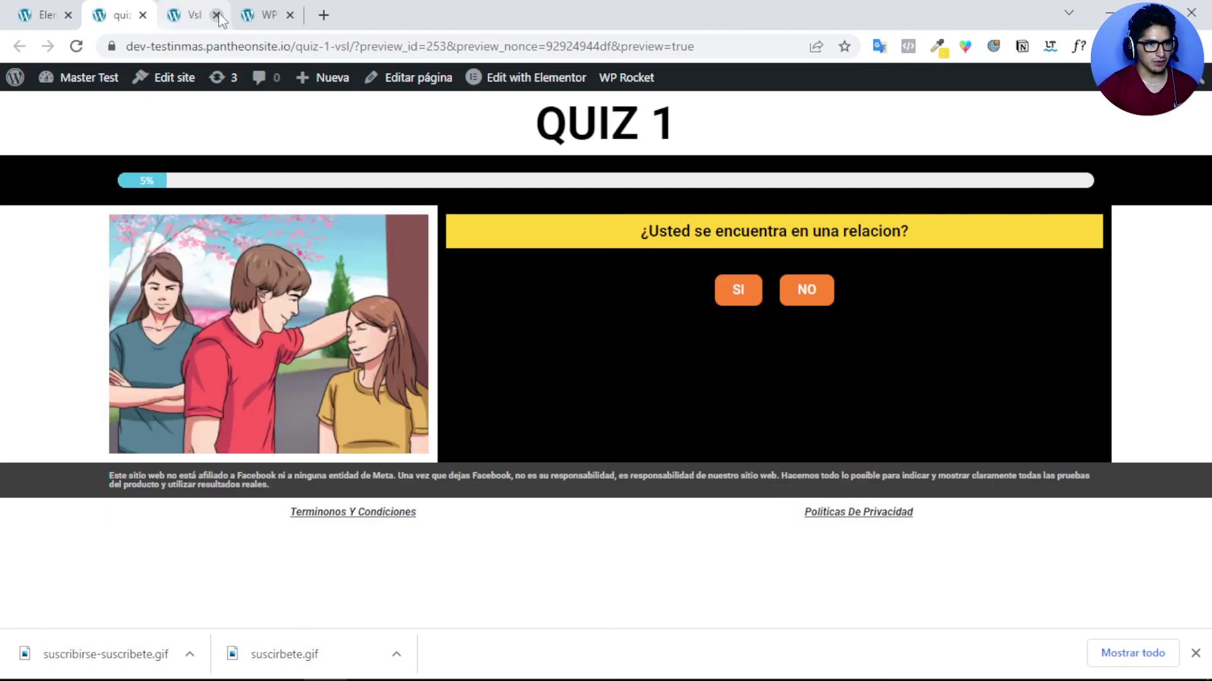
click(217, 16)
click(218, 15)
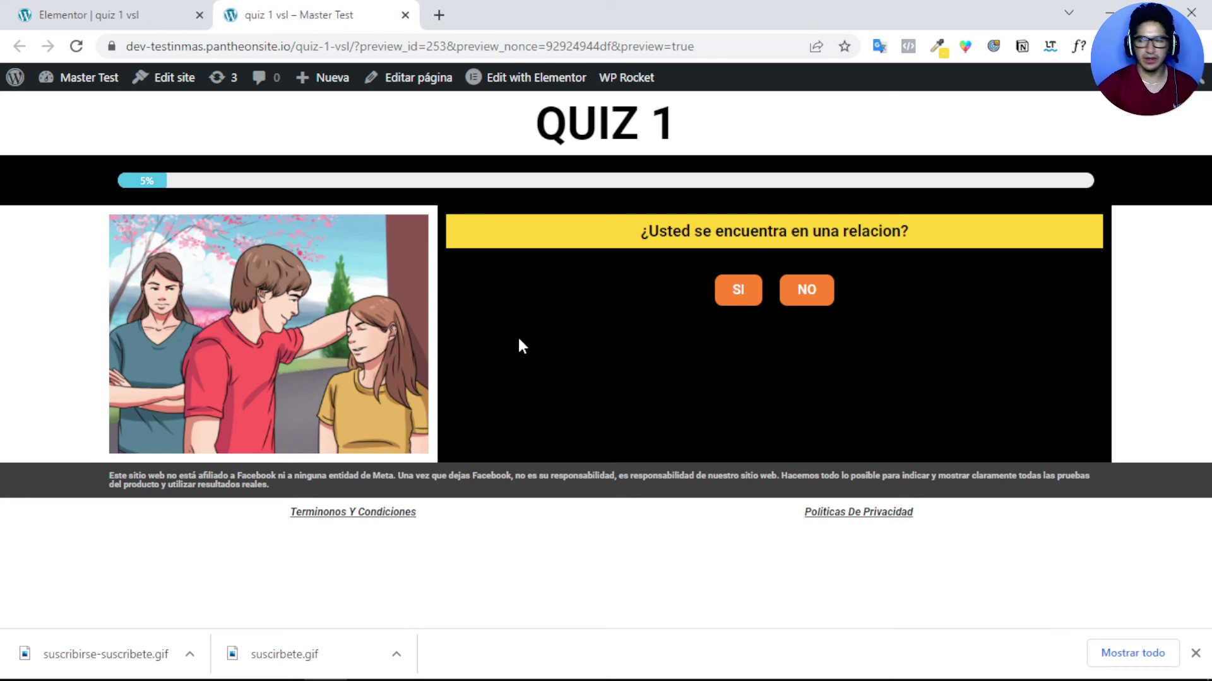
Step: Test the quiz flow from the quiz 1 preview by answering SI, 45+ and NO through to the Vsl maestro page
click(737, 290)
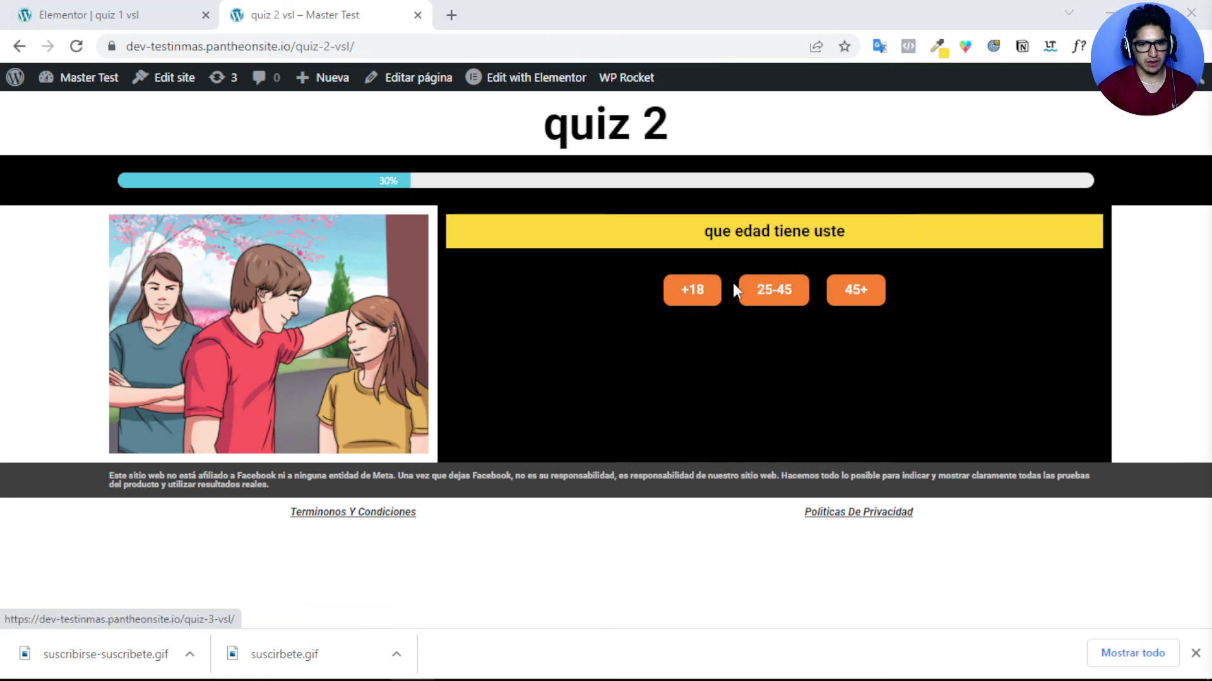
click(850, 295)
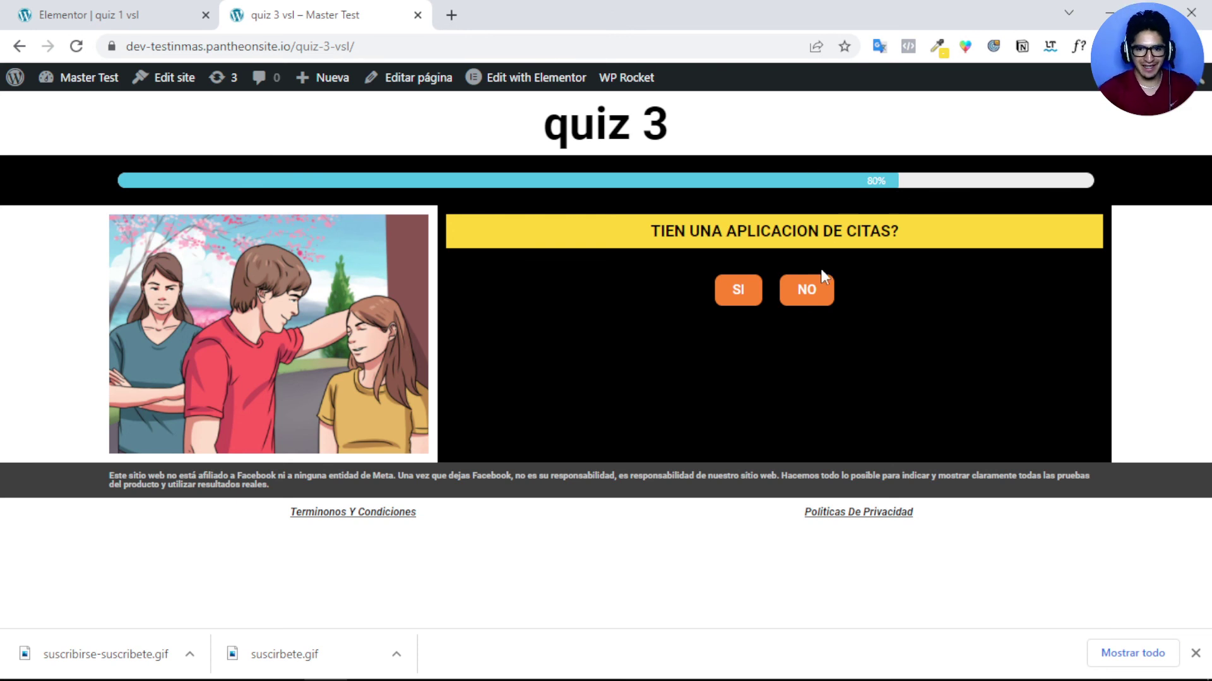
click(804, 298)
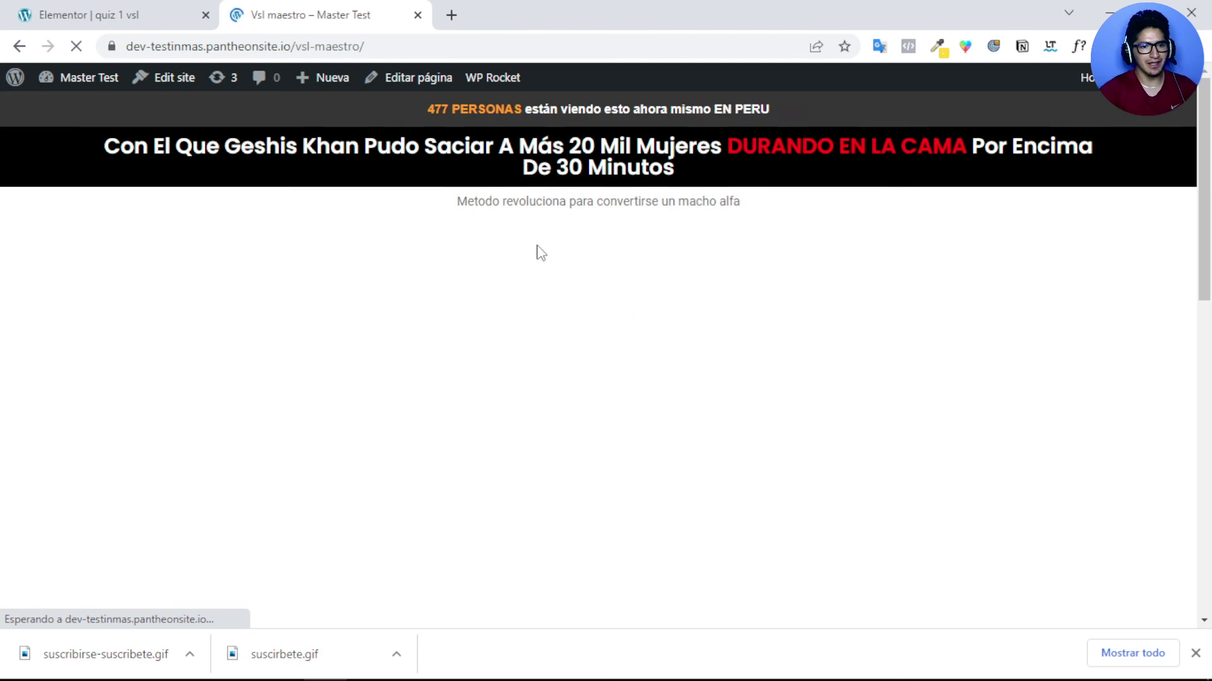
scroll(541, 253, down, 3)
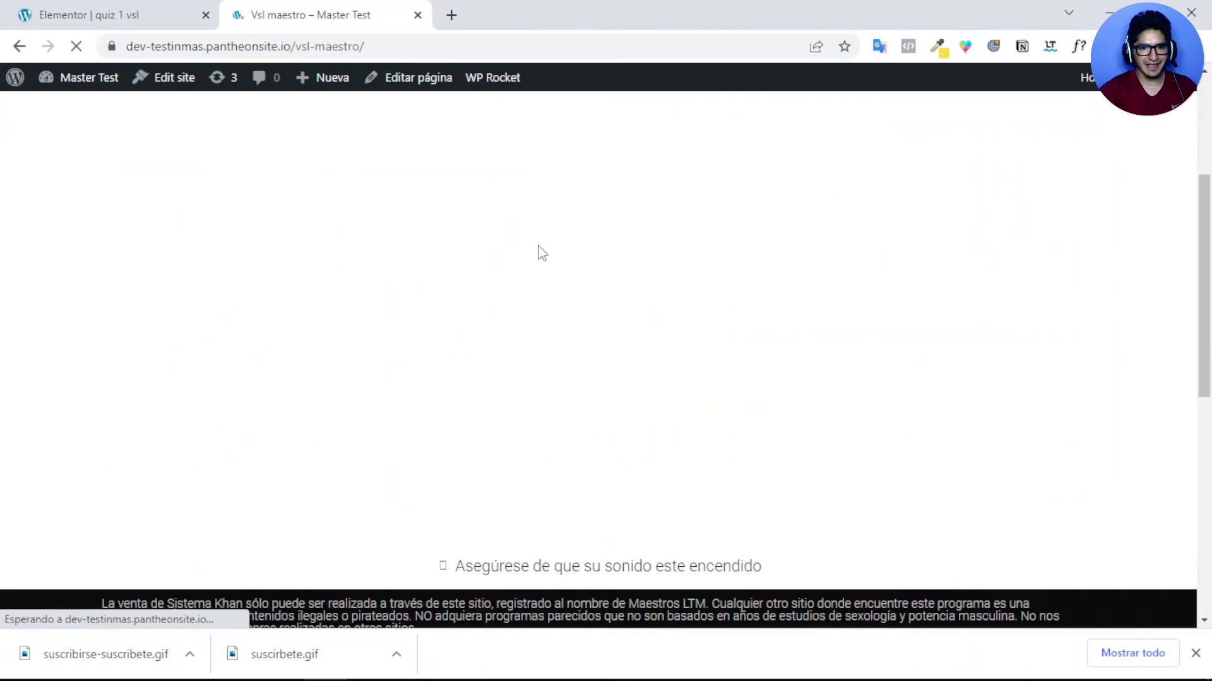